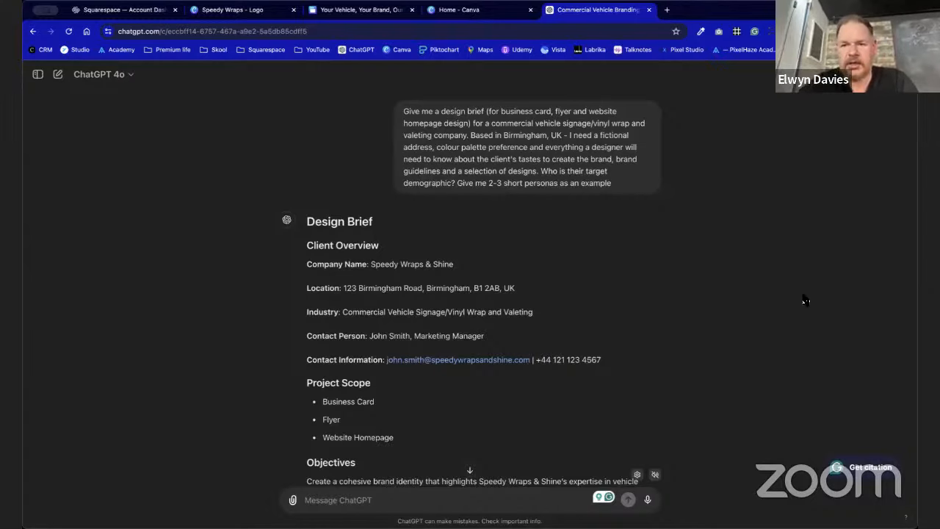
Review the start of the Speedy Wraps & Shine design brief in ChatGPT and highlight the whole prompt that requested it.
{"action": "scroll", "coordinate": [666, 285], "scroll_direction": "down", "scroll_amount": 4}
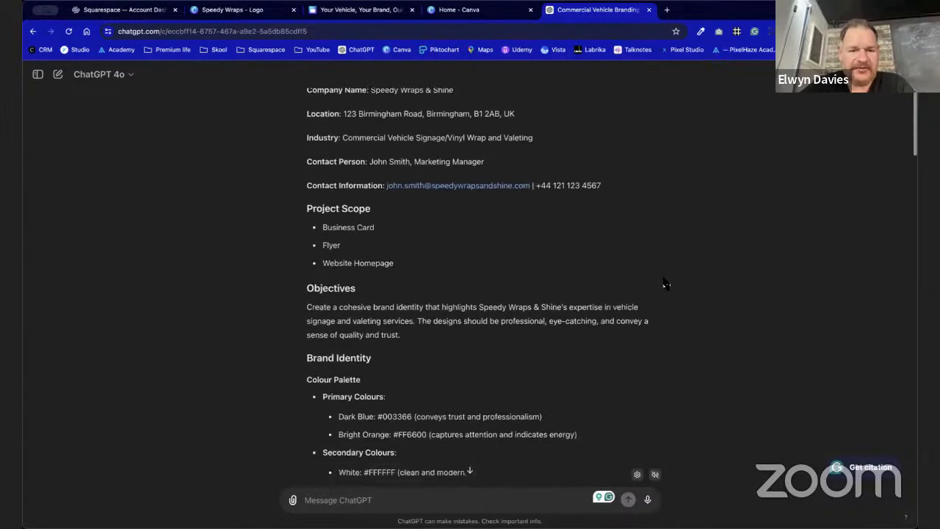
{"action": "scroll", "coordinate": [665, 285], "scroll_direction": "up", "scroll_amount": 4}
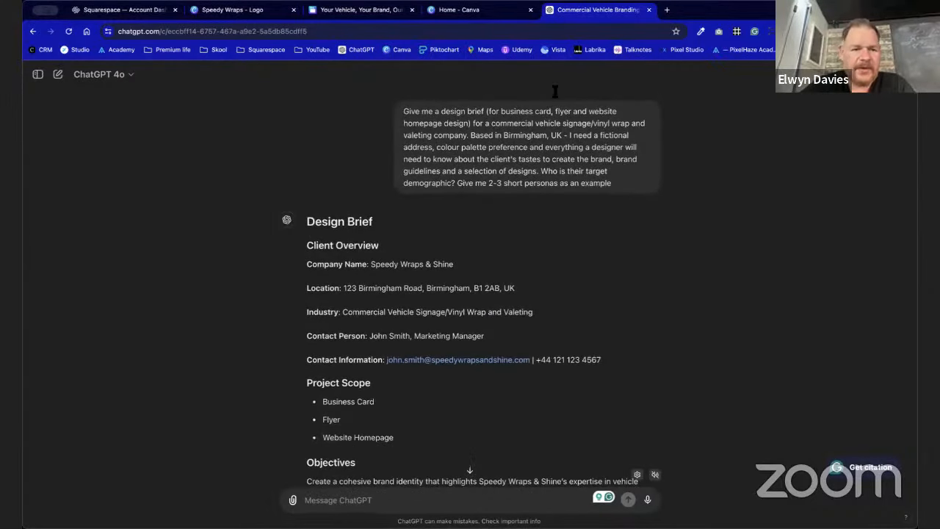
{"action": "left_click_drag", "start_coordinate": [406, 111], "coordinate": [619, 190]}
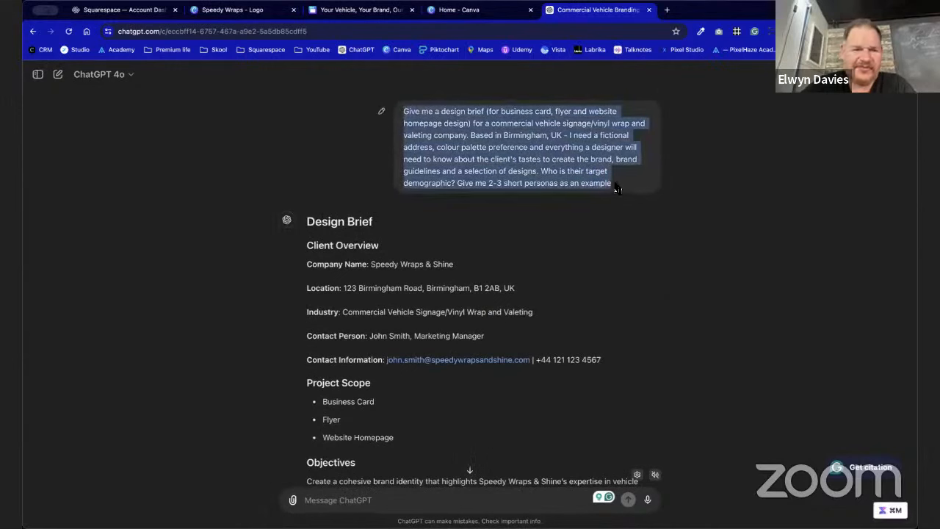
Switch to the homepage design in Canva and examine its truck banner, feature badges and welcome section.
{"action": "left_click", "coordinate": [356, 19]}
{"action": "scroll", "coordinate": [358, 259], "scroll_direction": "down", "scroll_amount": 3}
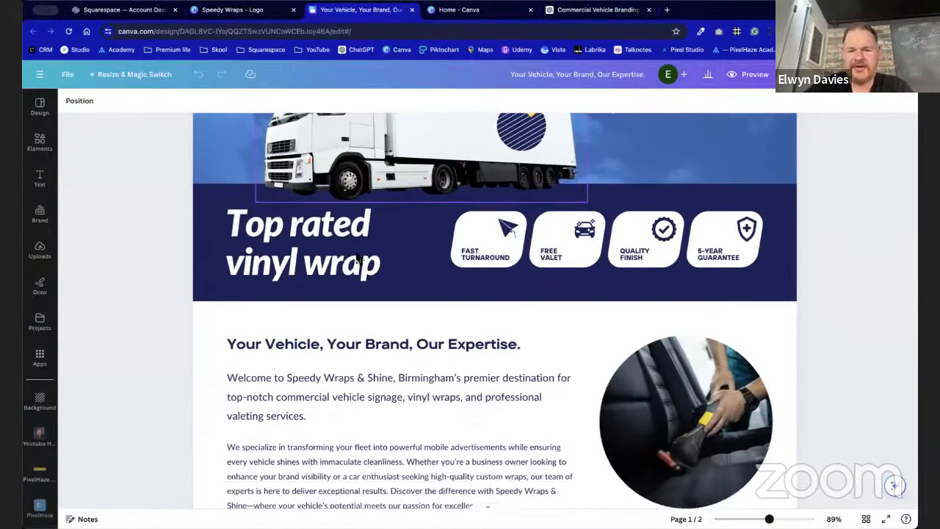
{"action": "scroll", "coordinate": [358, 259], "scroll_direction": "down", "scroll_amount": 1}
{"action": "scroll", "coordinate": [358, 259], "scroll_direction": "up", "scroll_amount": 4}
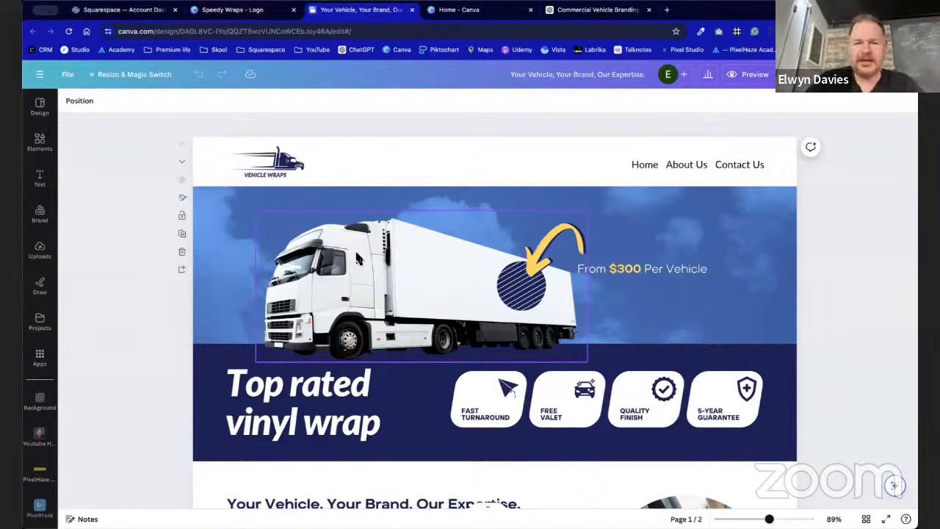
Return to the ChatGPT brief and read the project scope, objectives, colour palette, logo, fonts and target demographic.
{"action": "key", "text": "ctrl+Tab"}
{"action": "key", "text": "ctrl+Tab"}
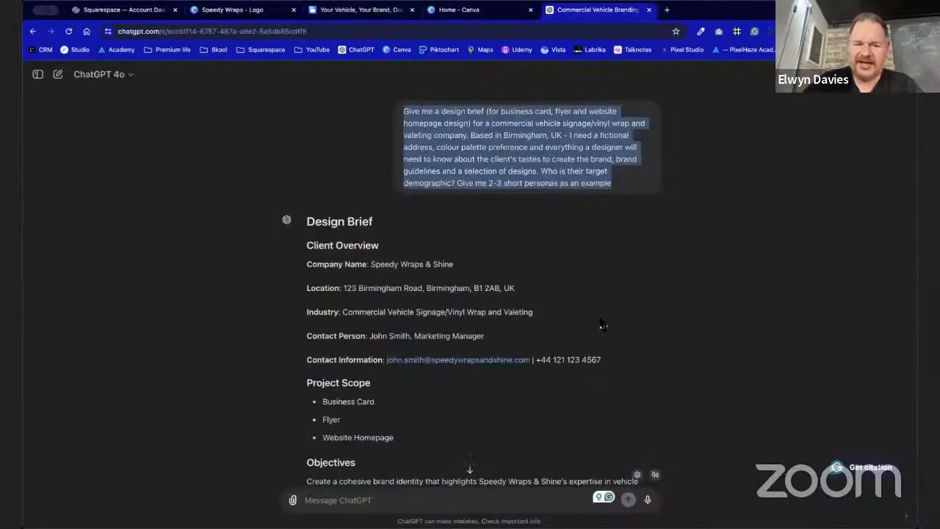
{"action": "scroll", "coordinate": [602, 323], "scroll_direction": "down", "scroll_amount": 3}
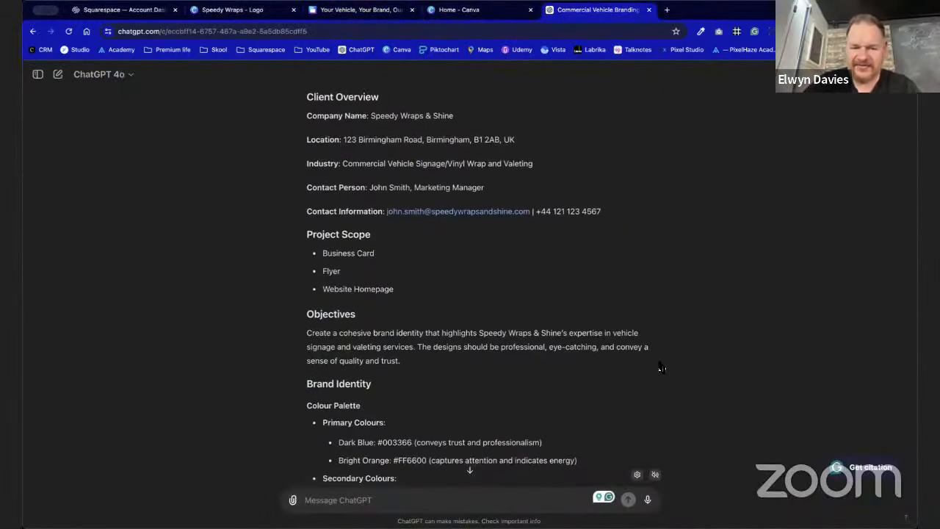
{"action": "scroll", "coordinate": [662, 368], "scroll_direction": "down", "scroll_amount": 5}
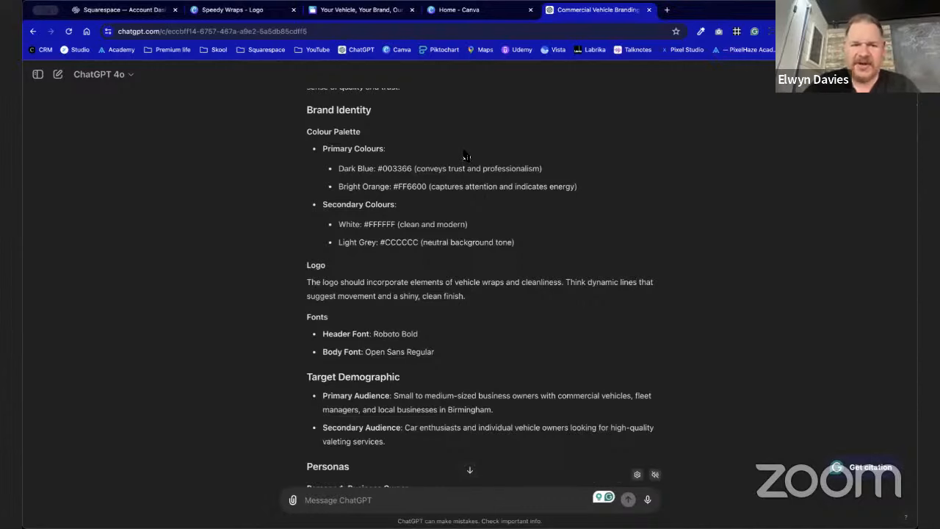
Switch to Canva and compare the truck logo in the homepage header with the separate Speedy Vehicle Wraps logo design.
{"action": "key", "text": "ctrl+shift+Tab"}
{"action": "key", "text": "ctrl+shift+Tab"}
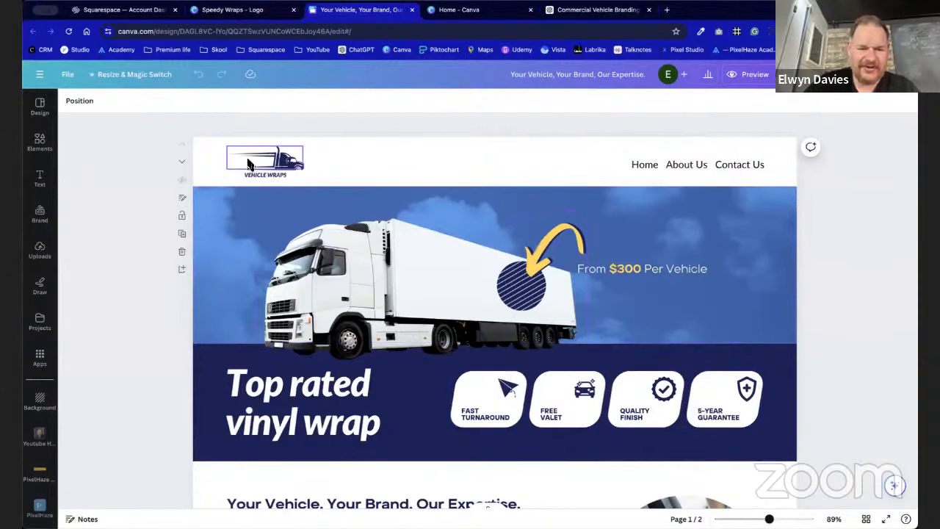
{"action": "left_click", "coordinate": [279, 169]}
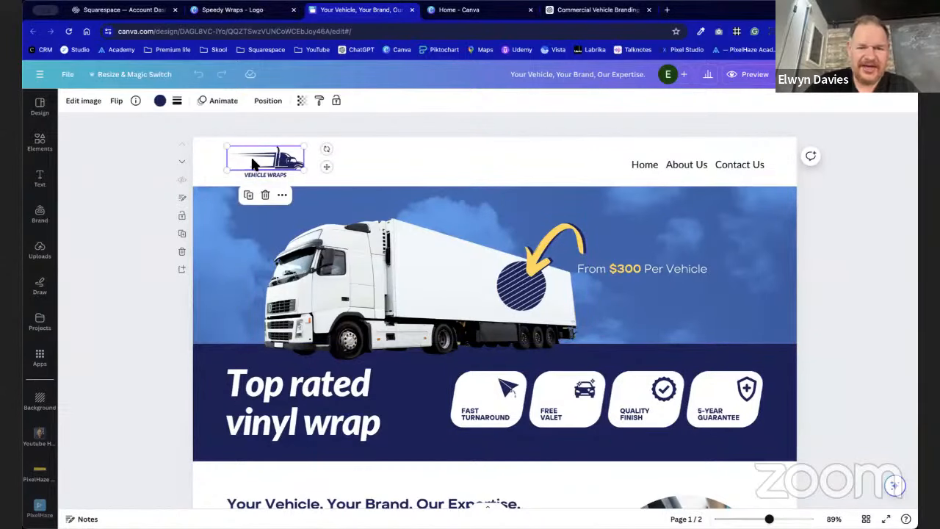
{"action": "key", "text": "ctrl+shift+Tab"}
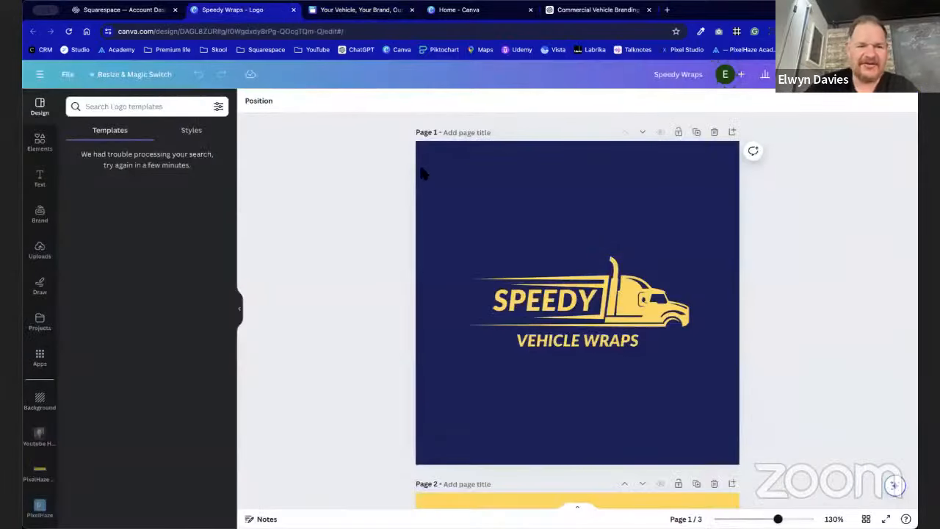
{"action": "key", "text": "ctrl+Tab"}
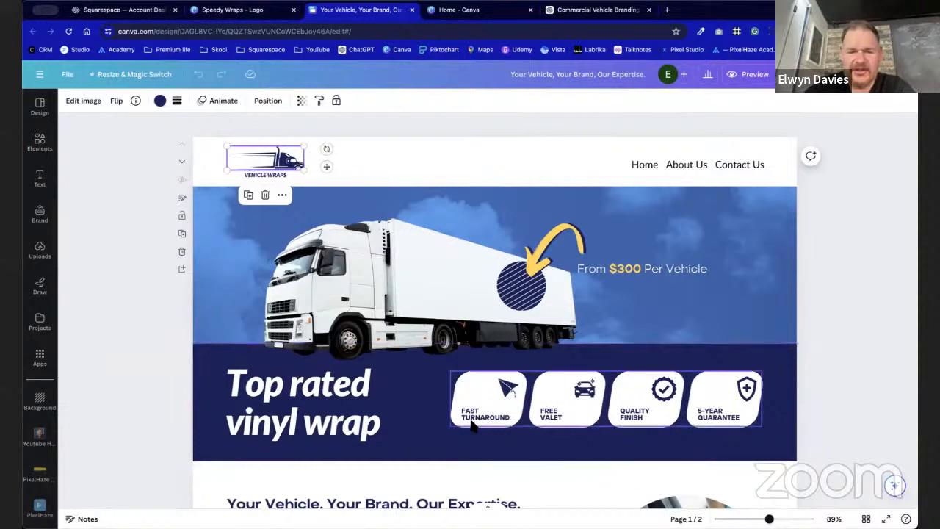
{"action": "left_click", "coordinate": [243, 11]}
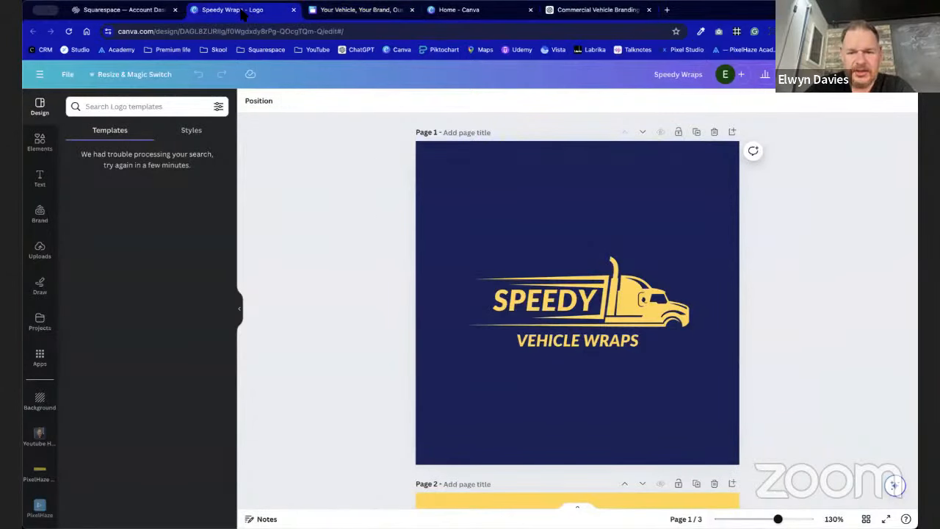
Switch to the Squarespace dashboard, start a new website from Squarespace templates and log in with the prefilled account credentials.
{"action": "left_click", "coordinate": [132, 10]}
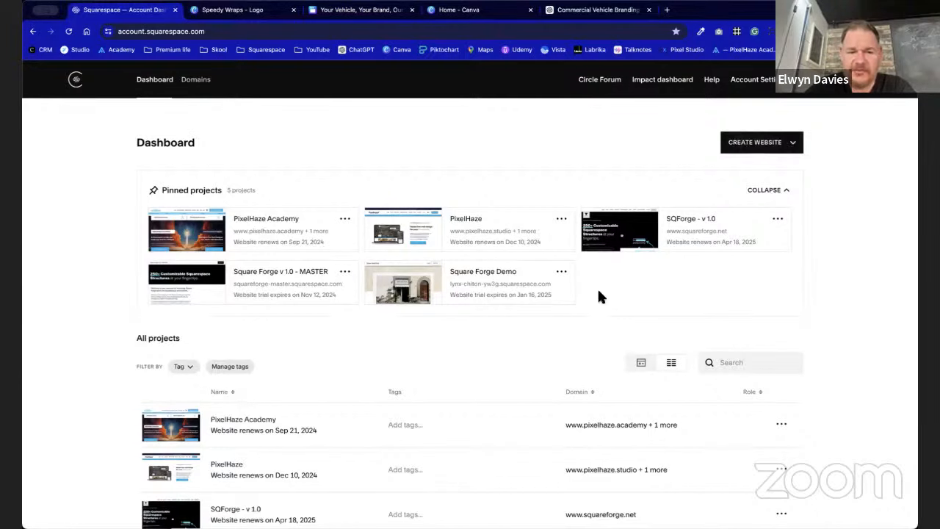
{"action": "left_click", "coordinate": [792, 145]}
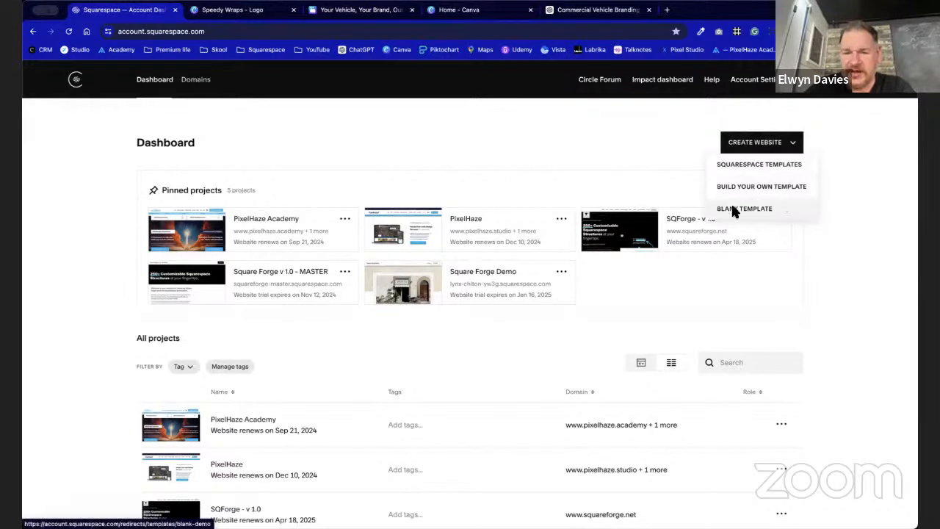
{"action": "left_click", "coordinate": [779, 165]}
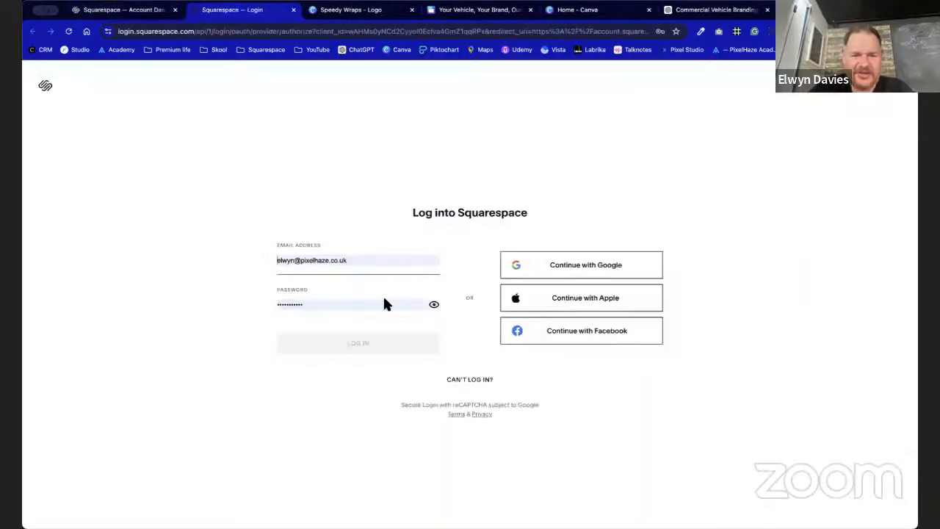
{"action": "left_click", "coordinate": [373, 342]}
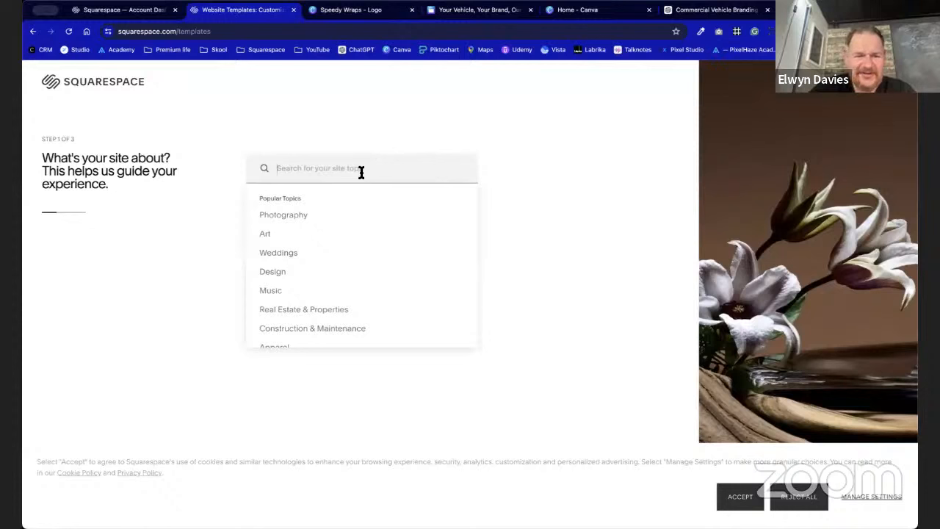
Choose Design as the new site's topic and continue to the website goals question.
{"action": "left_click", "coordinate": [332, 168]}
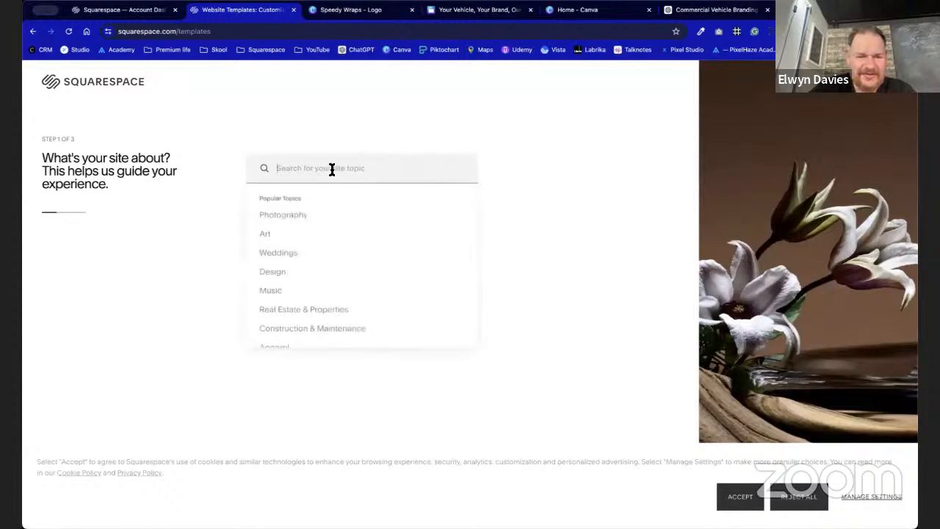
{"action": "left_click", "coordinate": [299, 273]}
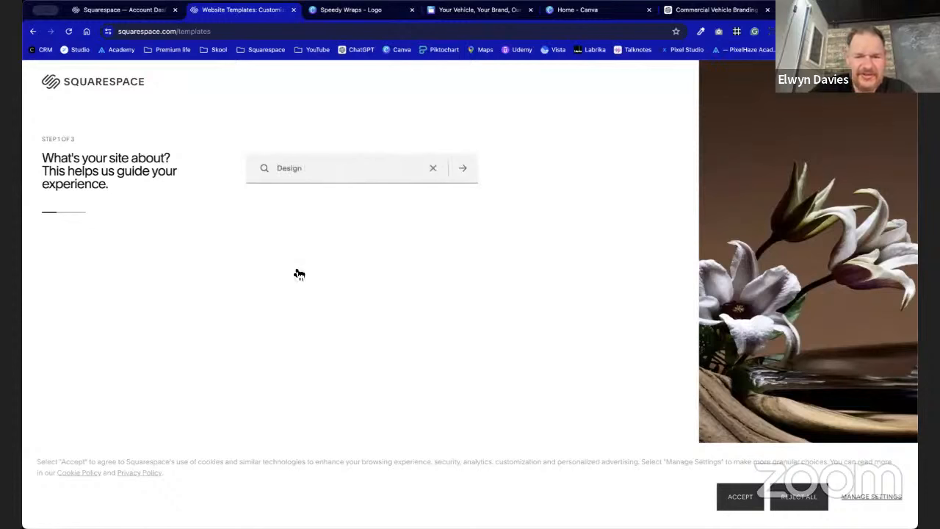
{"action": "left_click", "coordinate": [469, 168]}
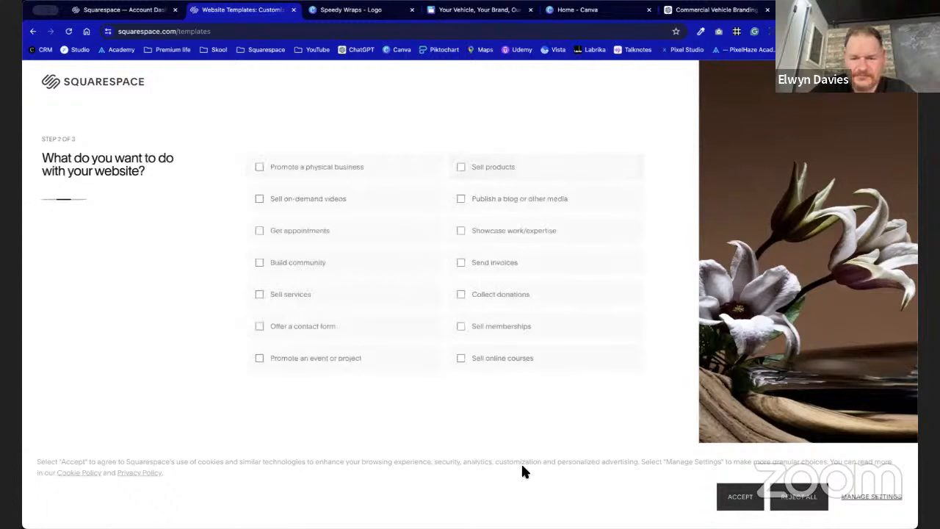
Accept the cookies, skip the website goals question and choose to browse the designer templates.
{"action": "left_click", "coordinate": [741, 502]}
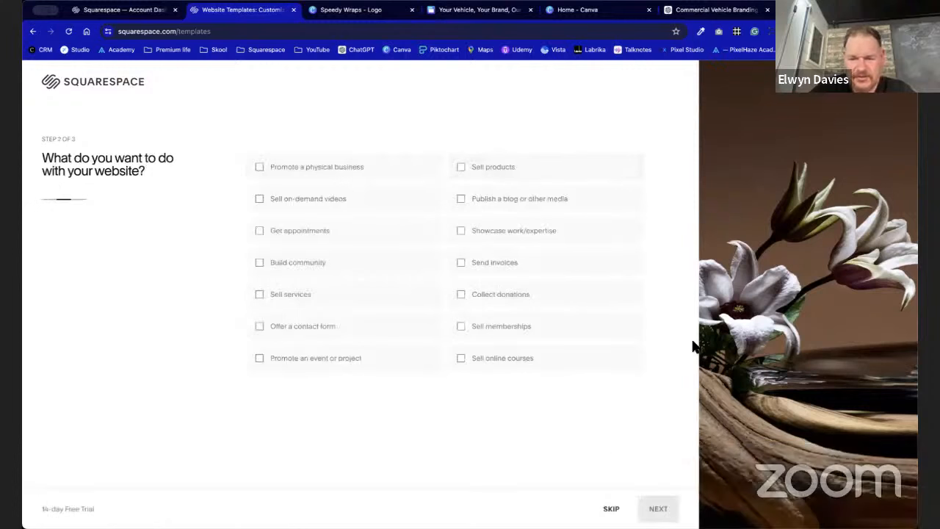
{"action": "left_click", "coordinate": [612, 510]}
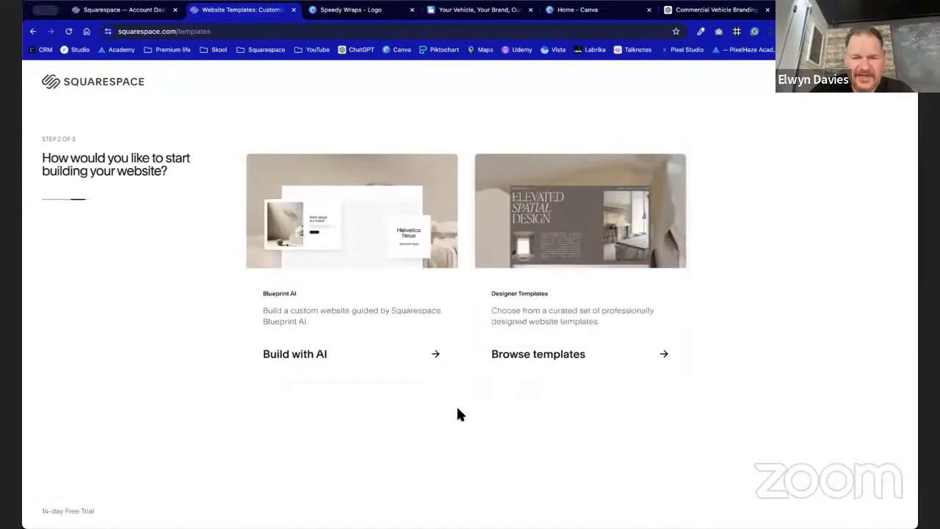
{"action": "left_click", "coordinate": [631, 264]}
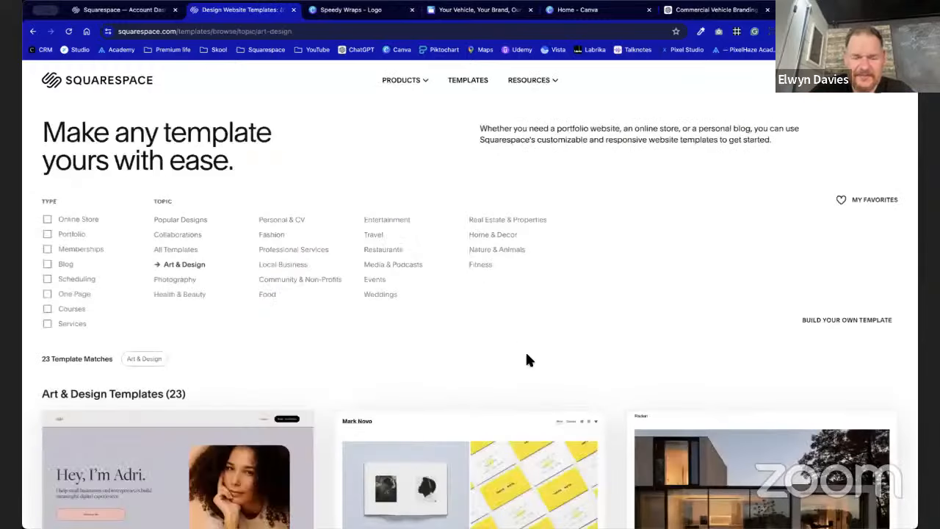
Compare the first Art & Design templates, such as Adri, Novo and Radian, with the vehicle wraps homepage design in Canva.
{"action": "scroll", "coordinate": [527, 358], "scroll_direction": "down", "scroll_amount": 3}
{"action": "scroll", "coordinate": [530, 362], "scroll_direction": "down", "scroll_amount": 3}
{"action": "scroll", "coordinate": [529, 362], "scroll_direction": "up", "scroll_amount": 2}
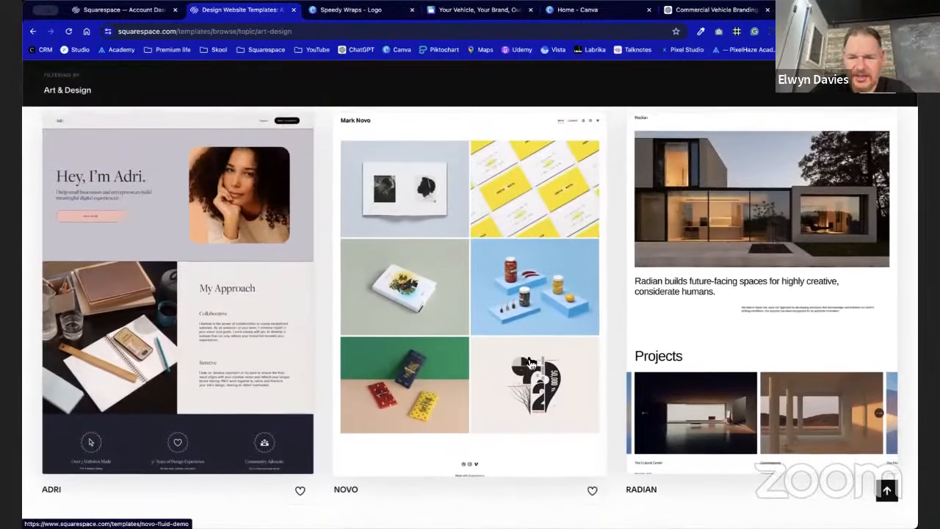
{"action": "scroll", "coordinate": [530, 362], "scroll_direction": "down", "scroll_amount": 1}
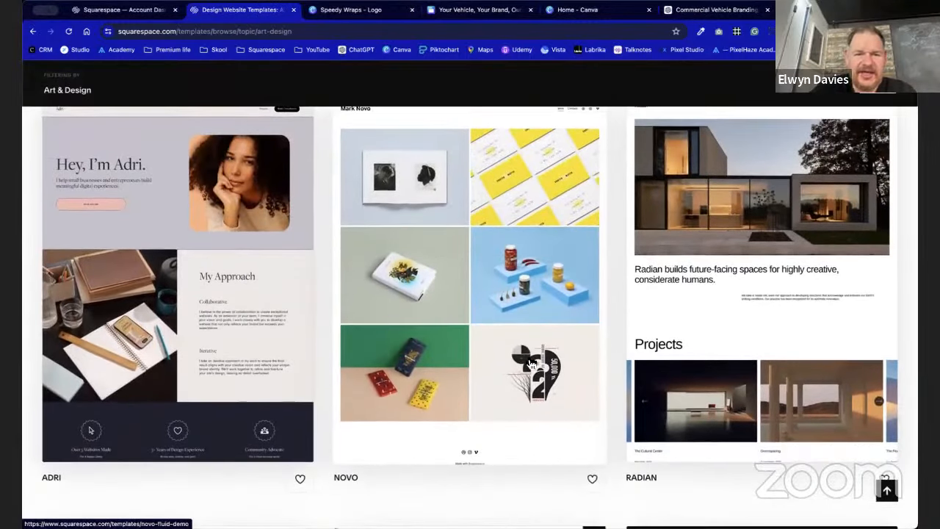
{"action": "key", "text": "ctrl+Tab"}
{"action": "key", "text": "ctrl+Tab"}
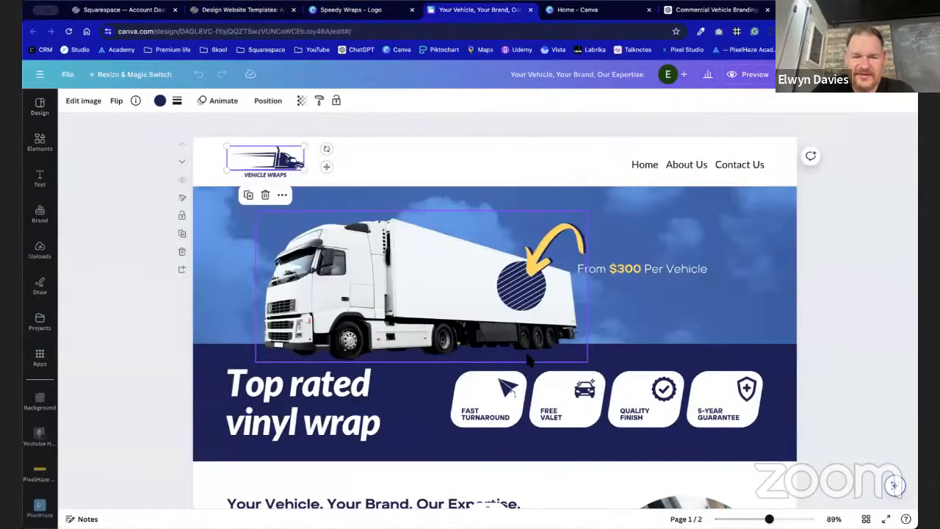
{"action": "left_click", "coordinate": [528, 357]}
{"action": "scroll", "coordinate": [528, 358], "scroll_direction": "down", "scroll_amount": 5}
{"action": "scroll", "coordinate": [525, 350], "scroll_direction": "up", "scroll_amount": 5}
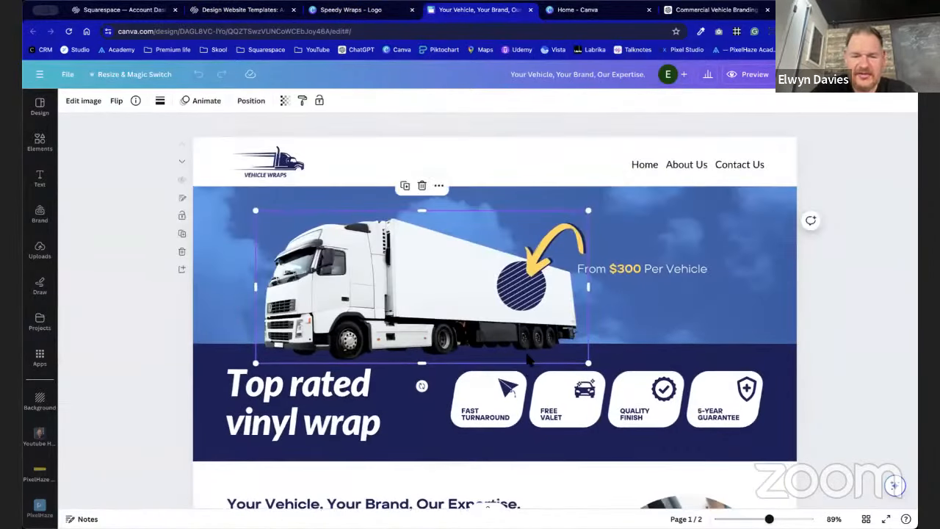
{"action": "key", "text": "ctrl+shift+Tab"}
{"action": "key", "text": "ctrl+shift+Tab"}
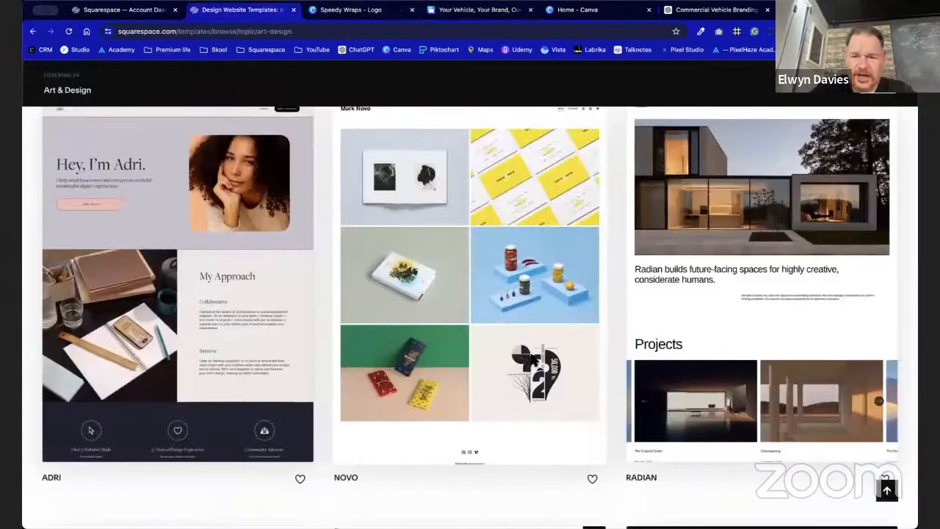
Browse the Art & Design templates from Essex down to Toledo and return to the first row to compare their layouts.
{"action": "scroll", "coordinate": [725, 284], "scroll_direction": "down", "scroll_amount": 5}
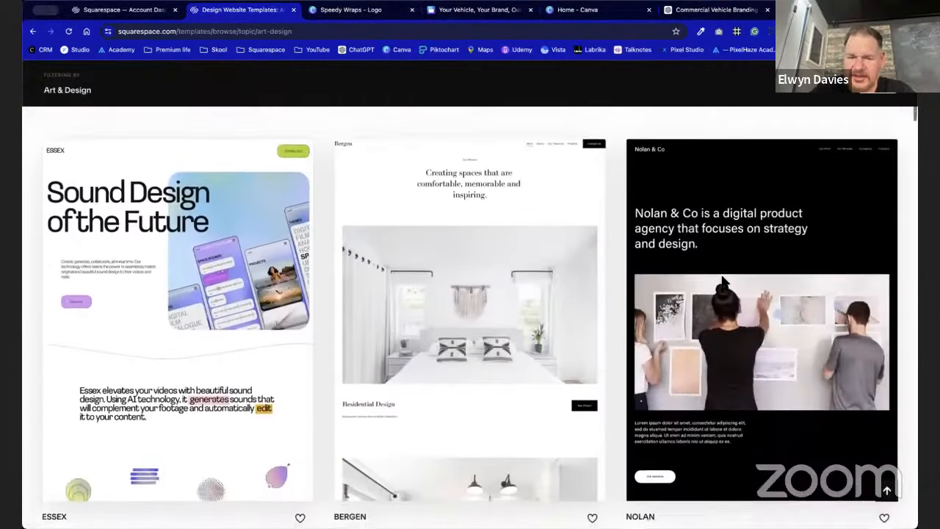
{"action": "scroll", "coordinate": [725, 283], "scroll_direction": "down", "scroll_amount": 10}
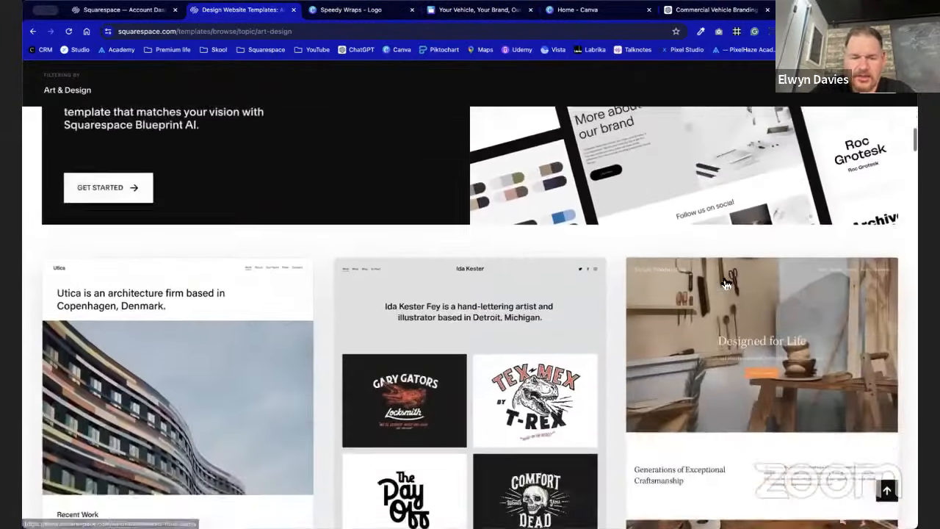
{"action": "scroll", "coordinate": [725, 283], "scroll_direction": "up", "scroll_amount": 4}
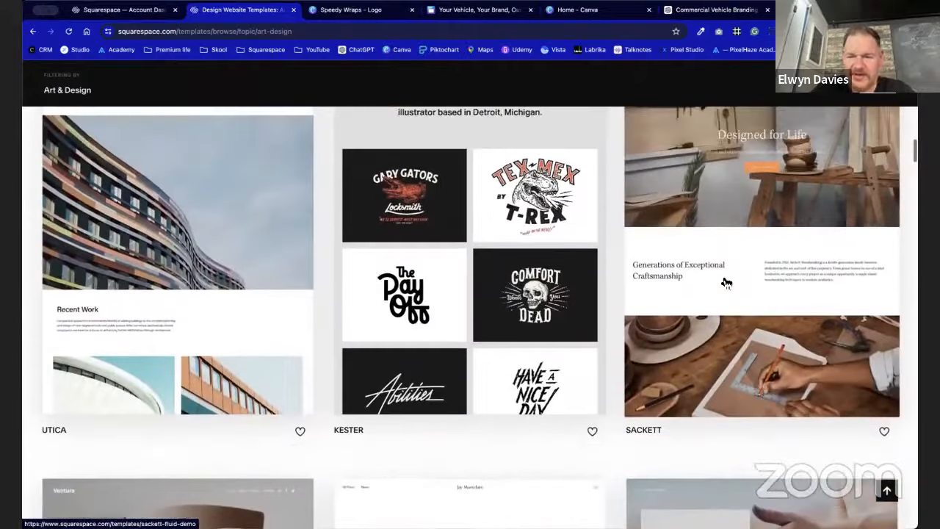
{"action": "scroll", "coordinate": [725, 283], "scroll_direction": "down", "scroll_amount": 5}
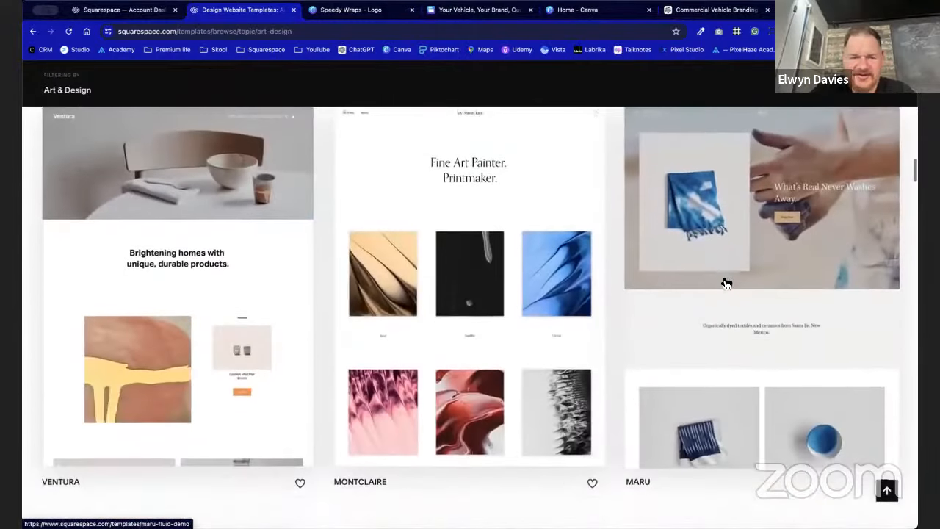
{"action": "scroll", "coordinate": [726, 283], "scroll_direction": "down", "scroll_amount": 5}
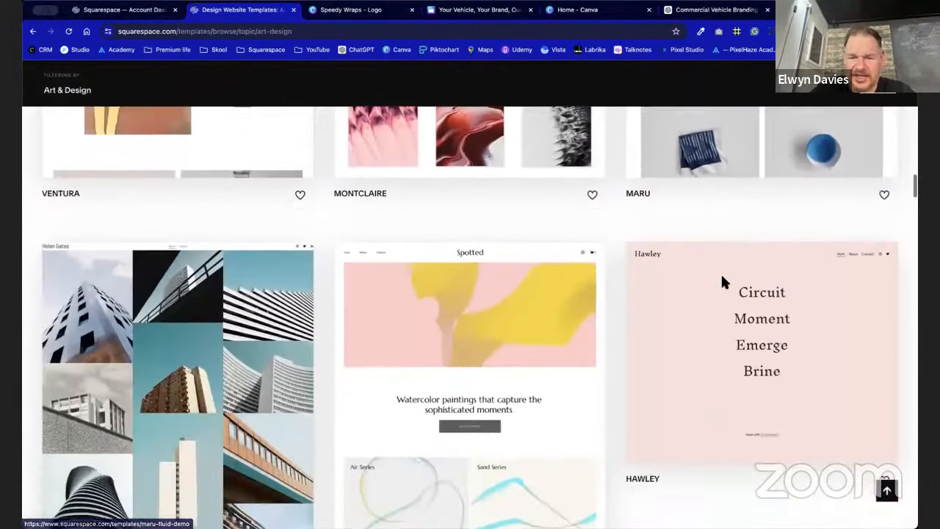
{"action": "scroll", "coordinate": [726, 284], "scroll_direction": "down", "scroll_amount": 5}
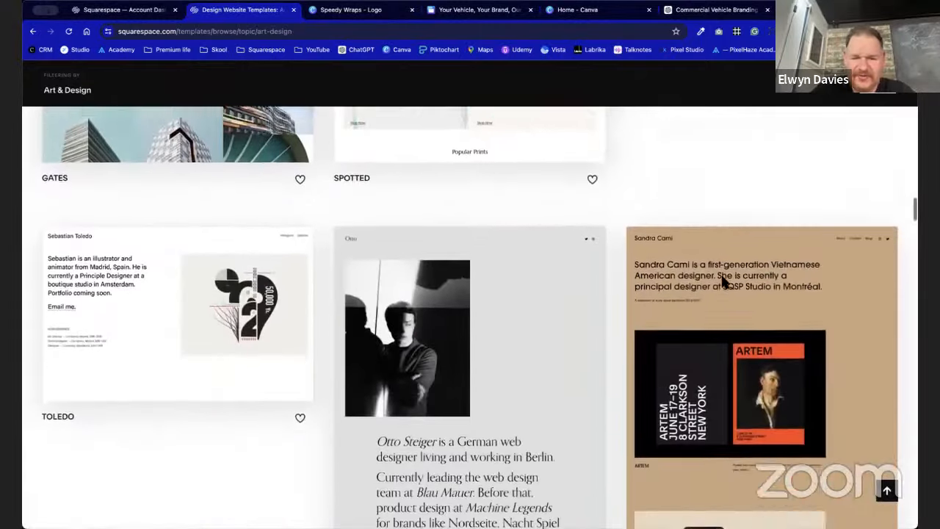
{"action": "scroll", "coordinate": [726, 284], "scroll_direction": "up", "scroll_amount": 3}
{"action": "scroll", "coordinate": [725, 283], "scroll_direction": "up", "scroll_amount": 15}
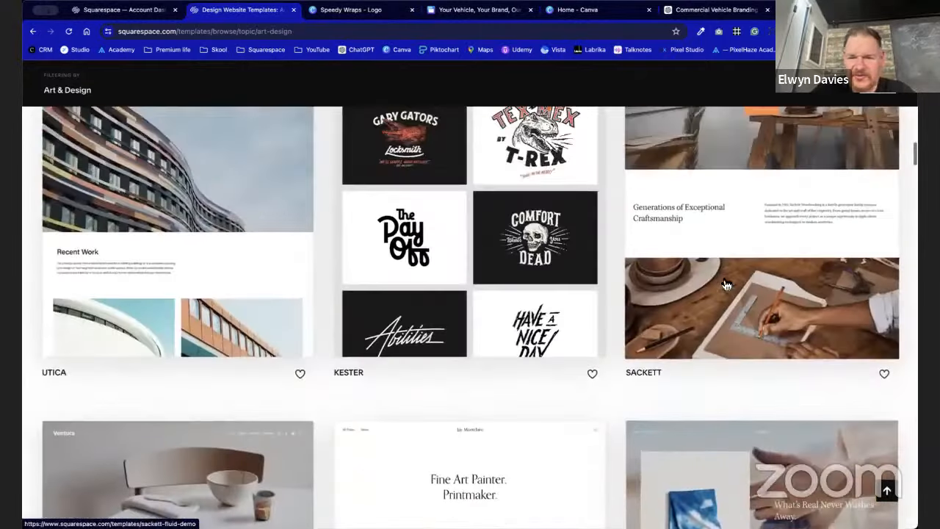
{"action": "scroll", "coordinate": [726, 284], "scroll_direction": "up", "scroll_amount": 10}
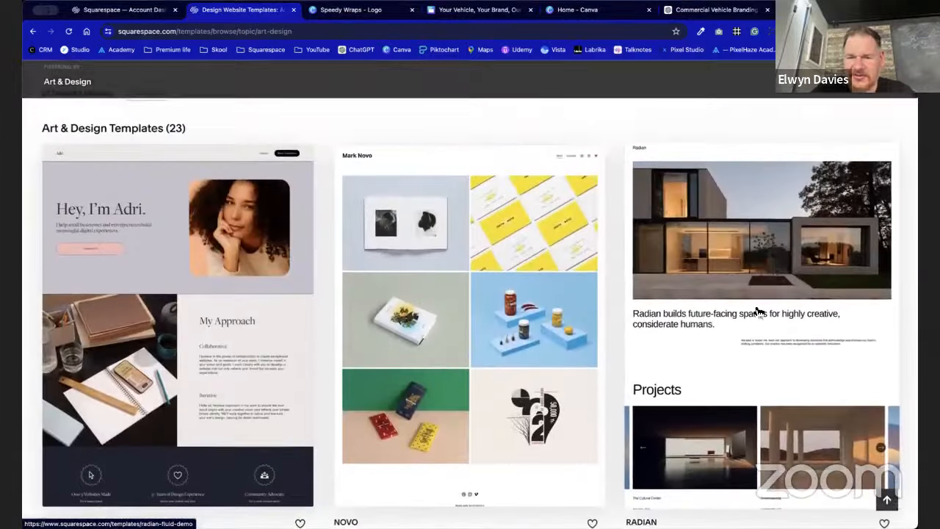
Open the Radian template, try the peach and navy color preset, restore the white, grey and black one and start with this design.
{"action": "left_click", "coordinate": [733, 277]}
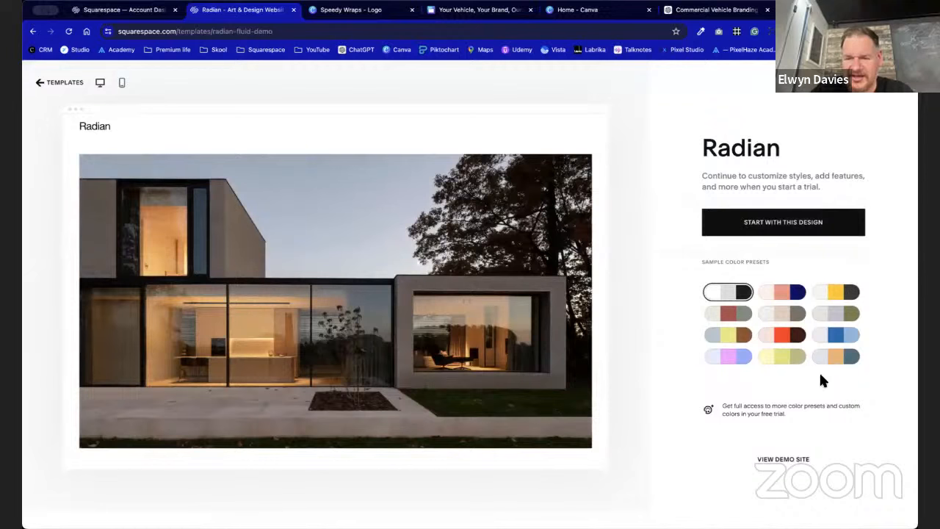
{"action": "left_click", "coordinate": [792, 295]}
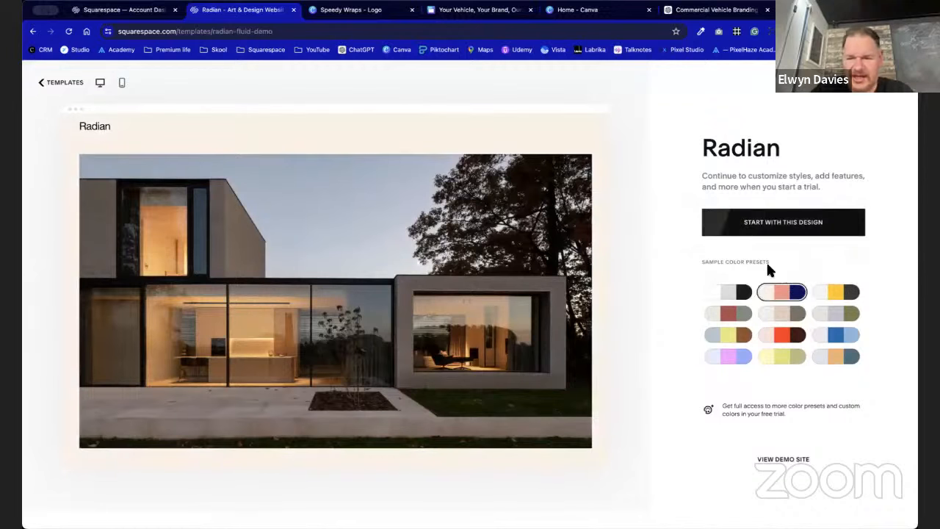
{"action": "scroll", "coordinate": [709, 291], "scroll_direction": "down", "scroll_amount": 2}
{"action": "left_click", "coordinate": [727, 242]}
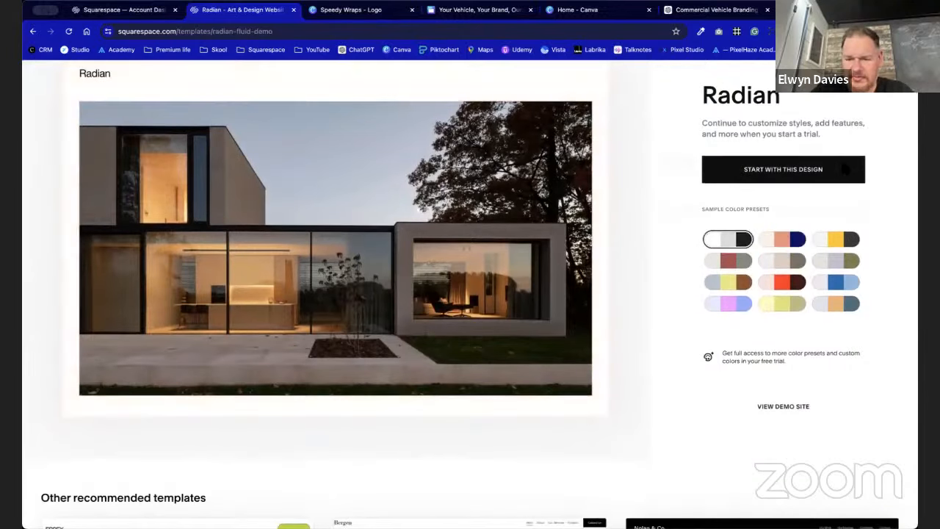
{"action": "left_click", "coordinate": [789, 177]}
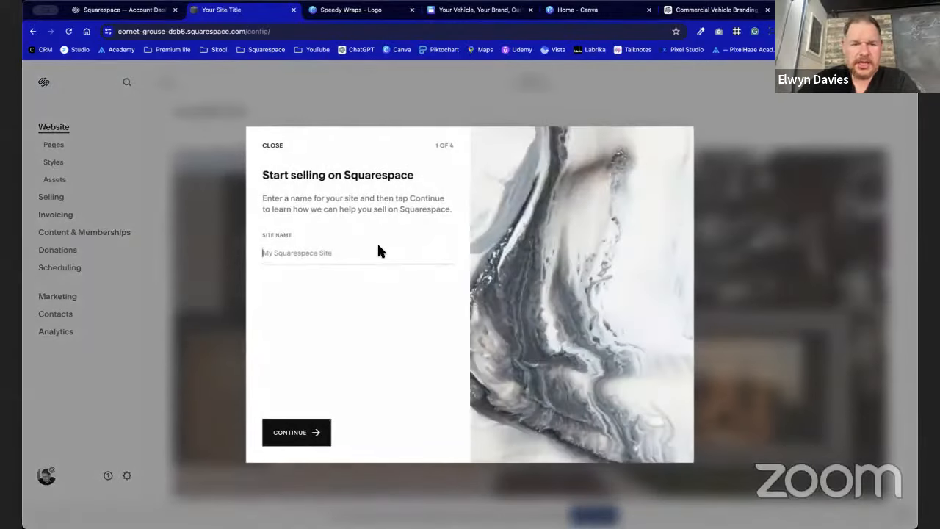
Name the site Speedy Wraps, complete the selling introduction and dismiss the Invoicing tip.
{"action": "type", "text": "S"}
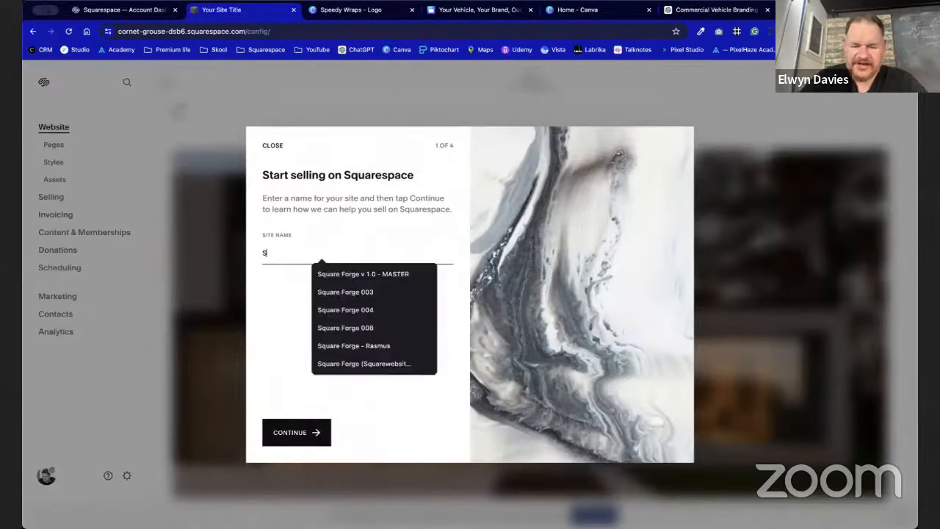
{"action": "type", "text": "peed"}
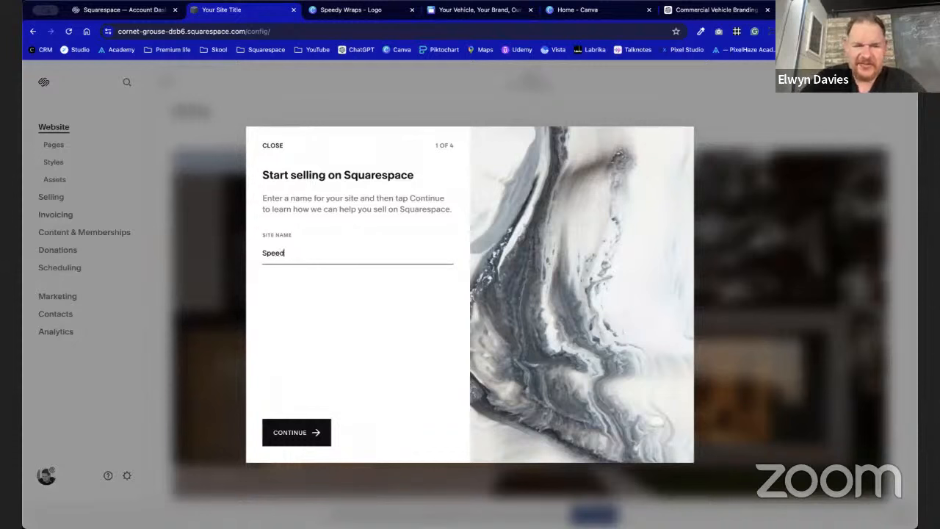
{"action": "type", "text": "y Wraps"}
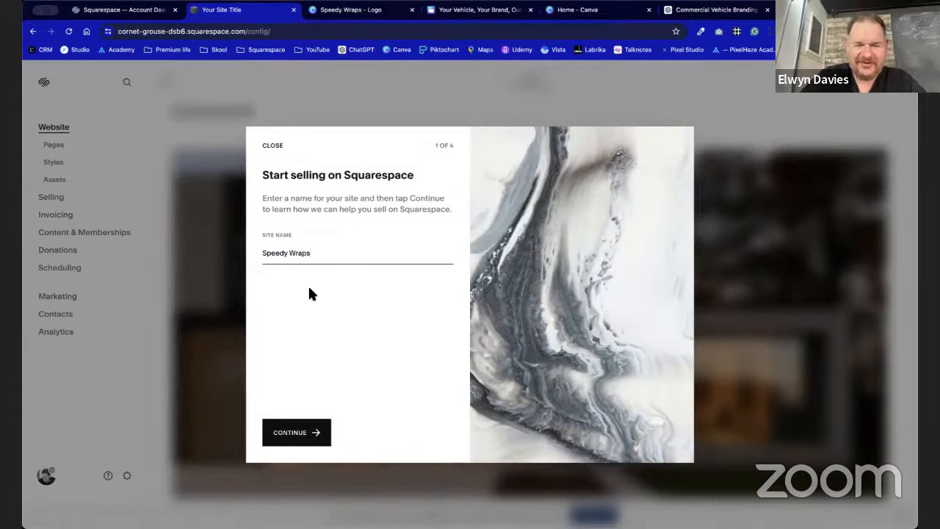
{"action": "left_click", "coordinate": [300, 438]}
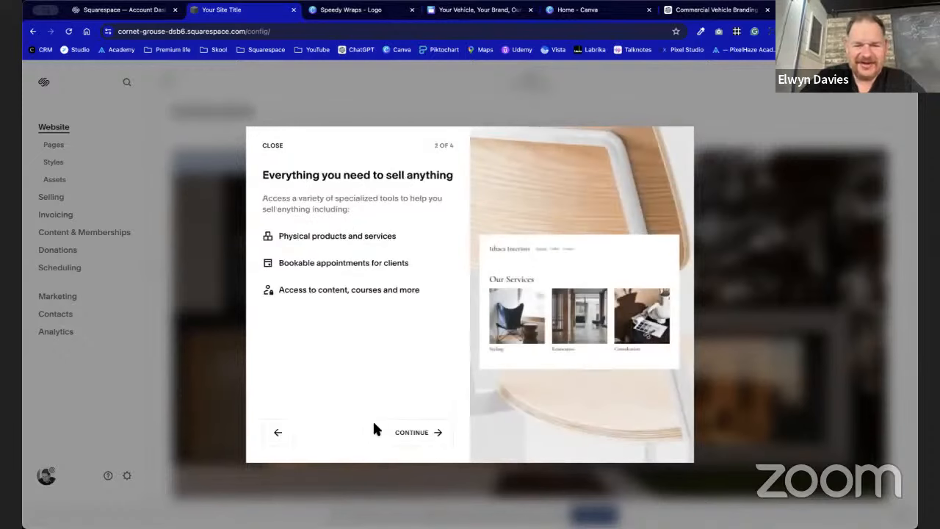
{"action": "left_click", "coordinate": [413, 440]}
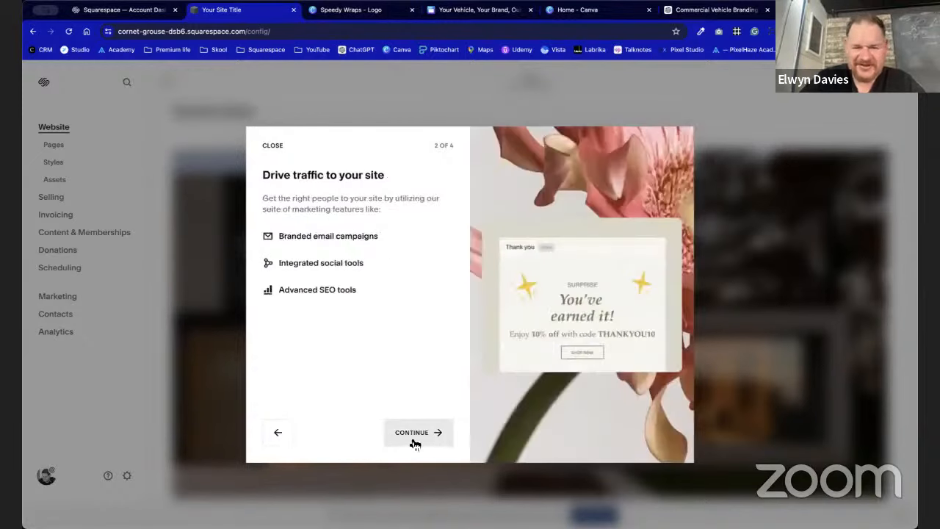
{"action": "left_click", "coordinate": [414, 441]}
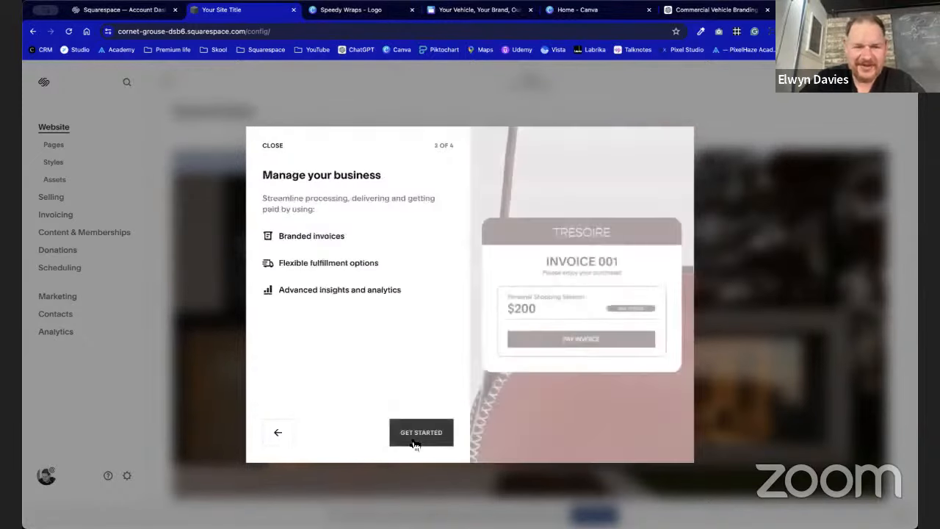
{"action": "left_click", "coordinate": [423, 438]}
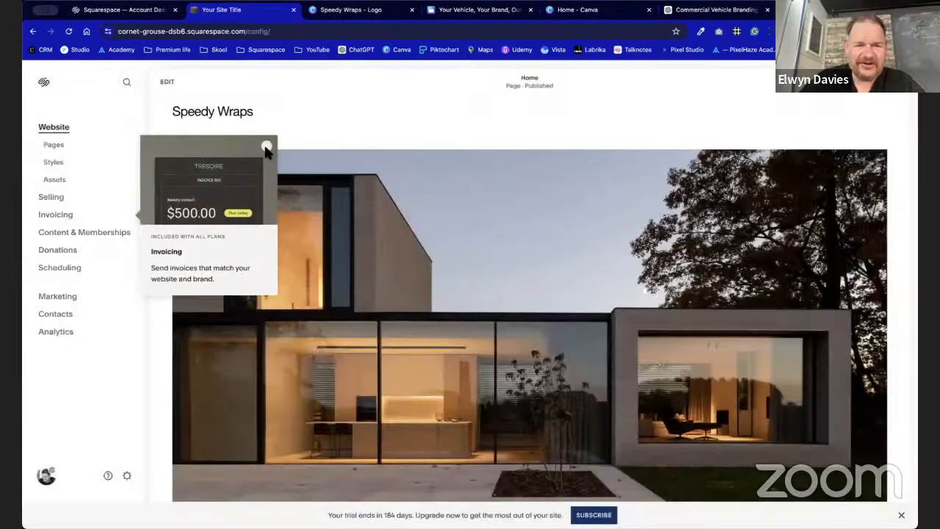
{"action": "left_click", "coordinate": [266, 145]}
Start editing the home page and extend the hero house image to both page edges so it spans the full width.
{"action": "scroll", "coordinate": [399, 280], "scroll_direction": "down", "scroll_amount": 3}
{"action": "scroll", "coordinate": [399, 279], "scroll_direction": "down", "scroll_amount": 5}
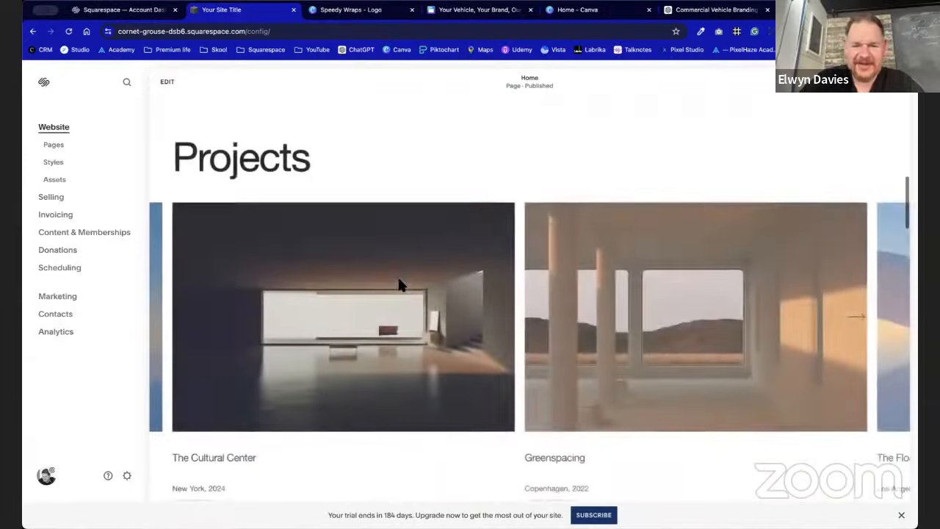
{"action": "scroll", "coordinate": [399, 280], "scroll_direction": "up", "scroll_amount": 10}
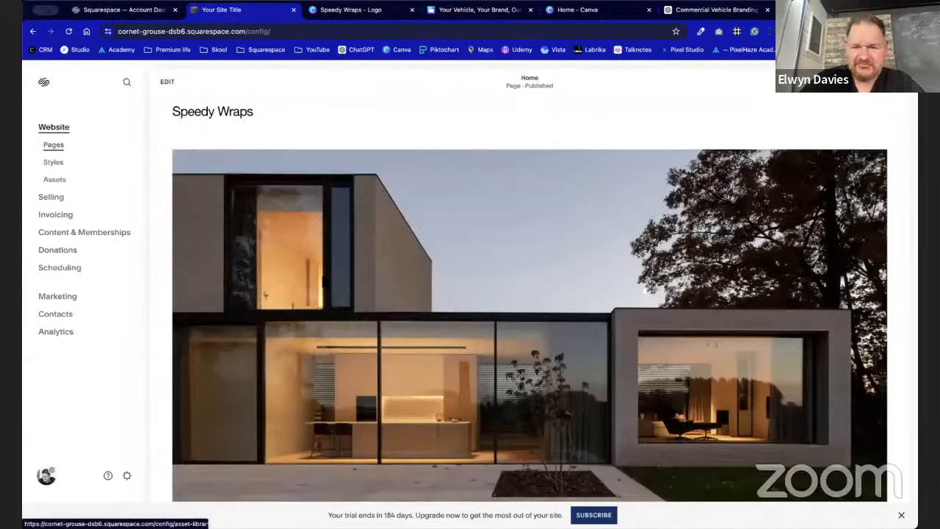
{"action": "scroll", "coordinate": [211, 128], "scroll_direction": "down", "scroll_amount": 3}
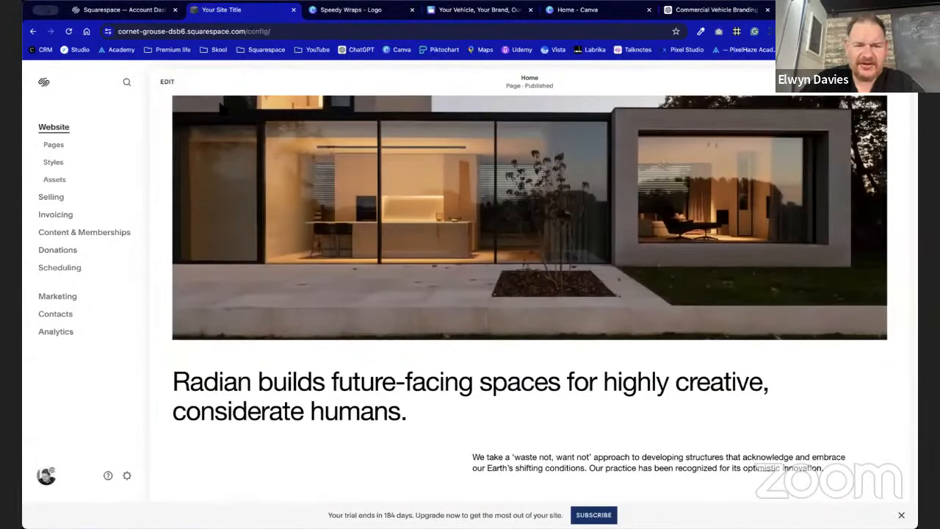
{"action": "left_click", "coordinate": [167, 82]}
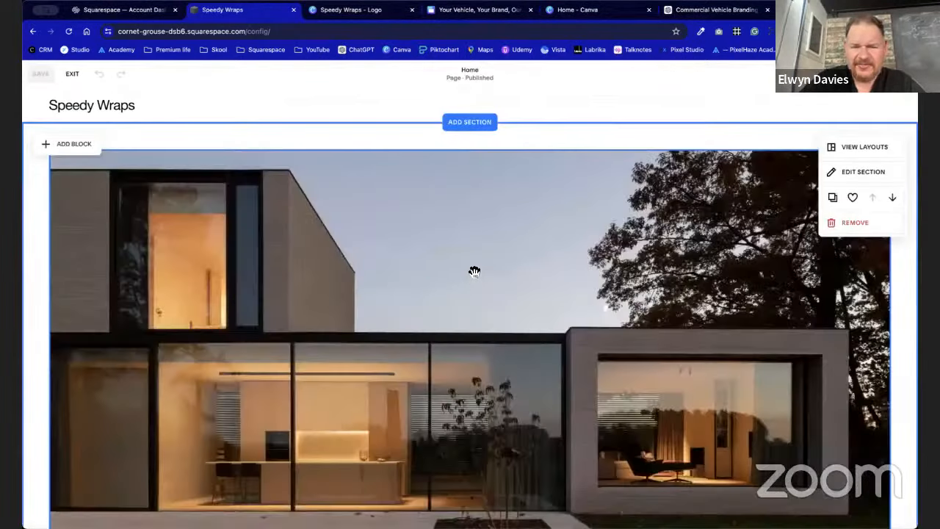
{"action": "left_click", "coordinate": [475, 270]}
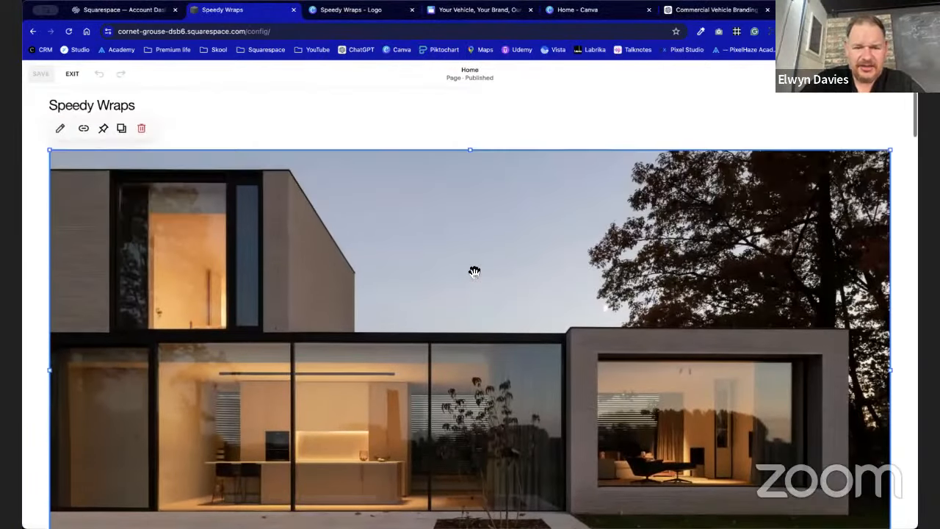
{"action": "left_click_drag", "start_coordinate": [475, 272], "coordinate": [411, 261]}
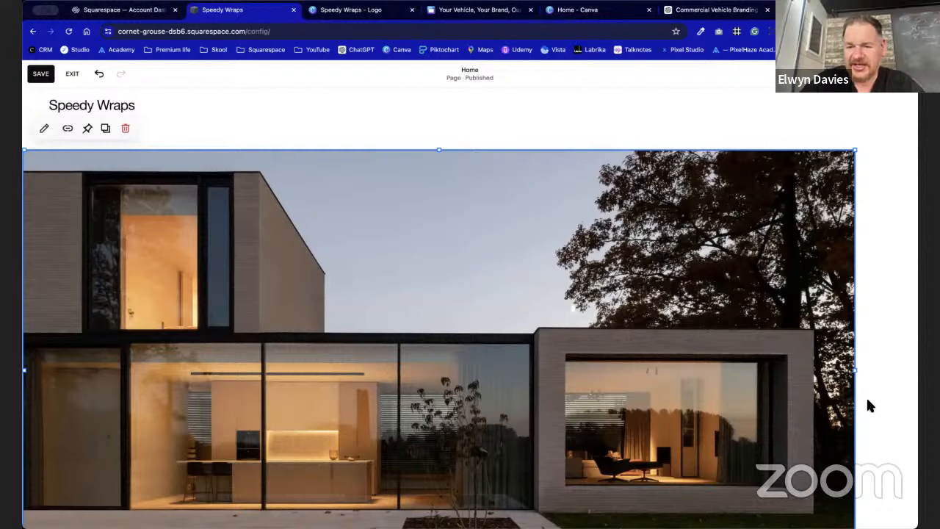
{"action": "left_click_drag", "start_coordinate": [856, 371], "coordinate": [855, 372]}
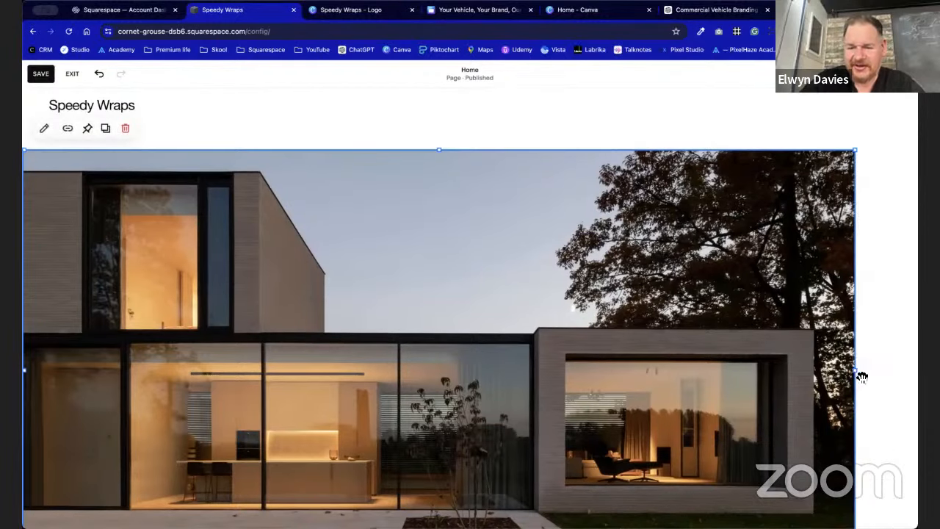
{"action": "left_click_drag", "start_coordinate": [879, 377], "coordinate": [915, 372]}
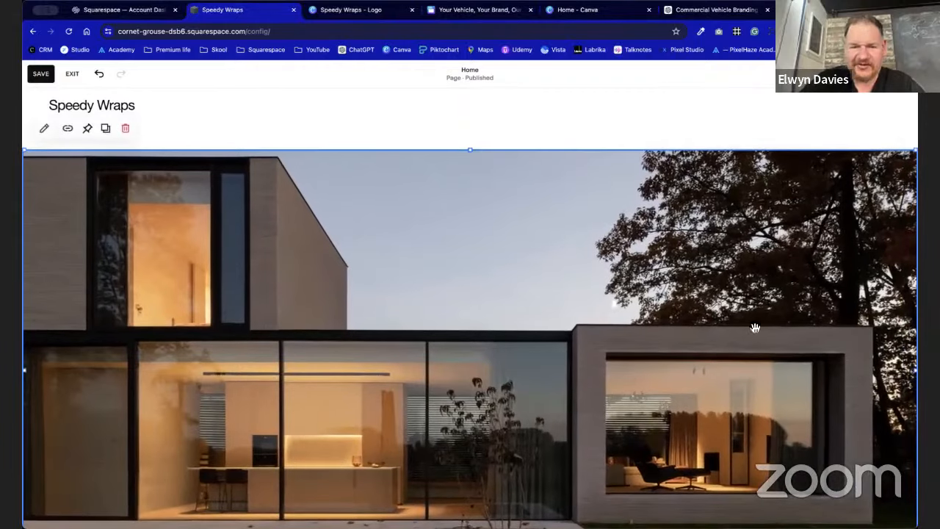
Shorten the hero image from its lower edge into a wide banner a little over half its original height.
{"action": "scroll", "coordinate": [688, 304], "scroll_direction": "down", "scroll_amount": 3}
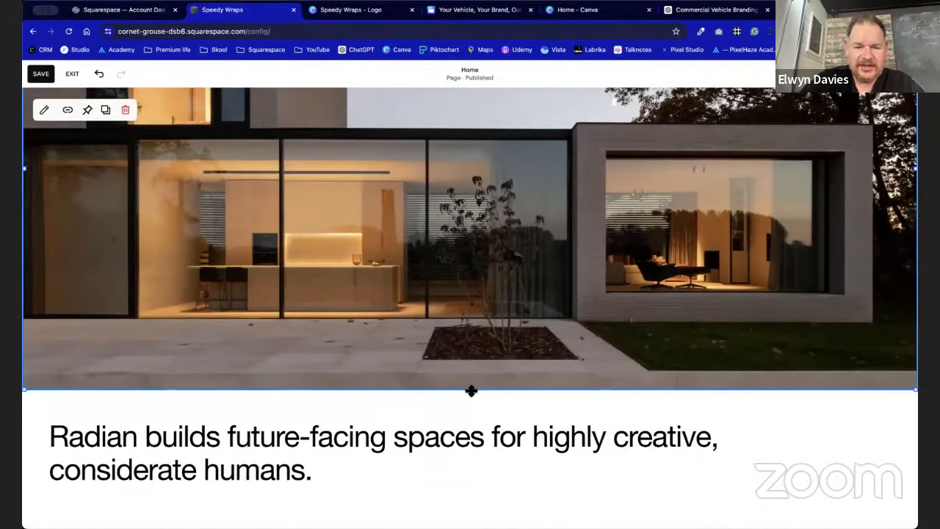
{"action": "left_click_drag", "start_coordinate": [471, 390], "coordinate": [482, 181]}
{"action": "scroll", "coordinate": [483, 181], "scroll_direction": "up", "scroll_amount": 3}
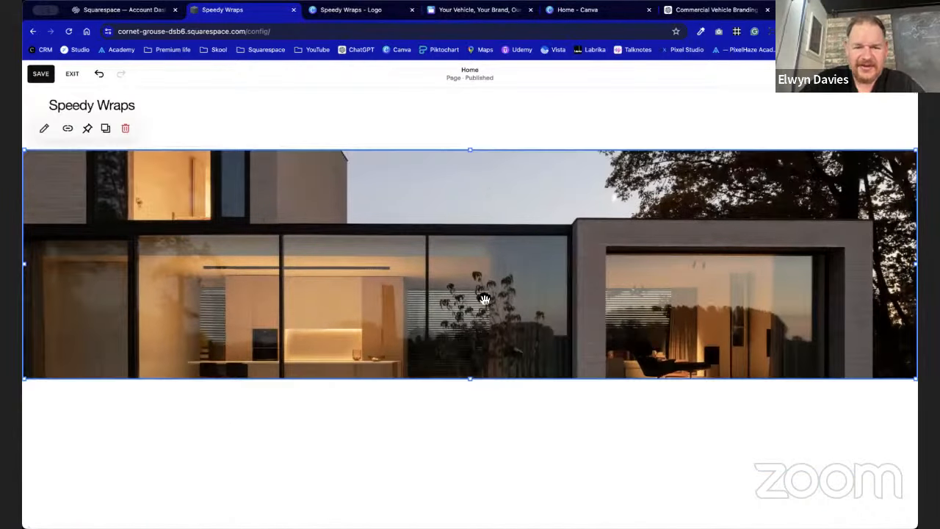
{"action": "left_click_drag", "start_coordinate": [470, 379], "coordinate": [471, 404]}
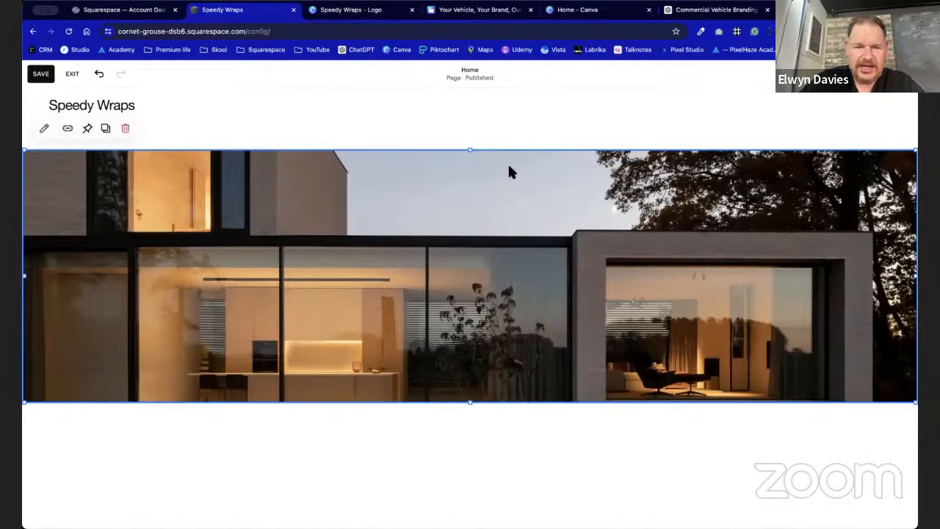
Open the background image settings of the hero section.
{"action": "left_click", "coordinate": [413, 443]}
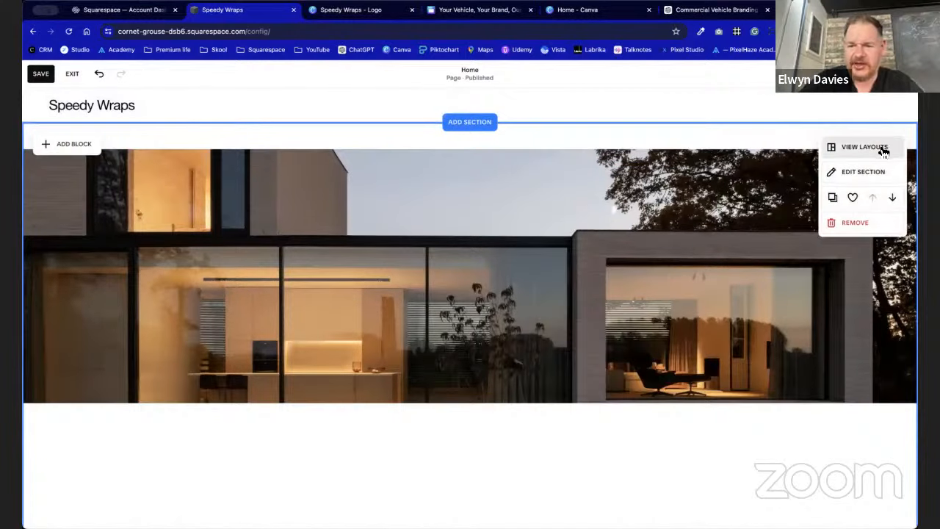
{"action": "left_click", "coordinate": [876, 172]}
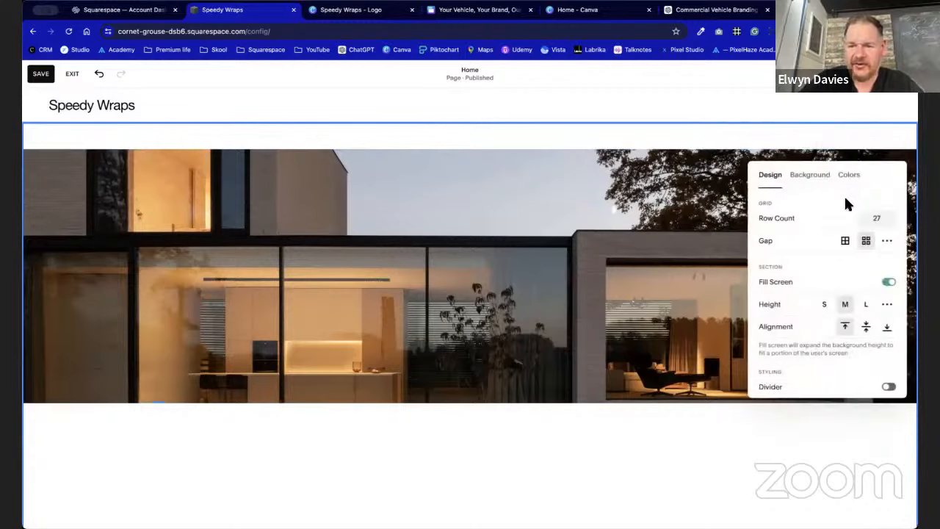
{"action": "left_click", "coordinate": [811, 176]}
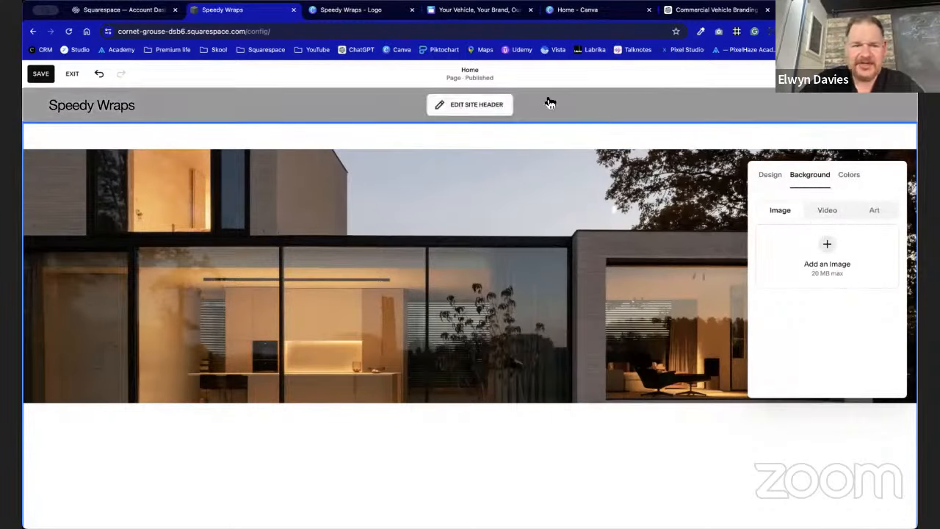
Switch to the Canva homepage design and select the cloudy blue sky image behind the truck in the hero.
{"action": "left_click", "coordinate": [378, 14]}
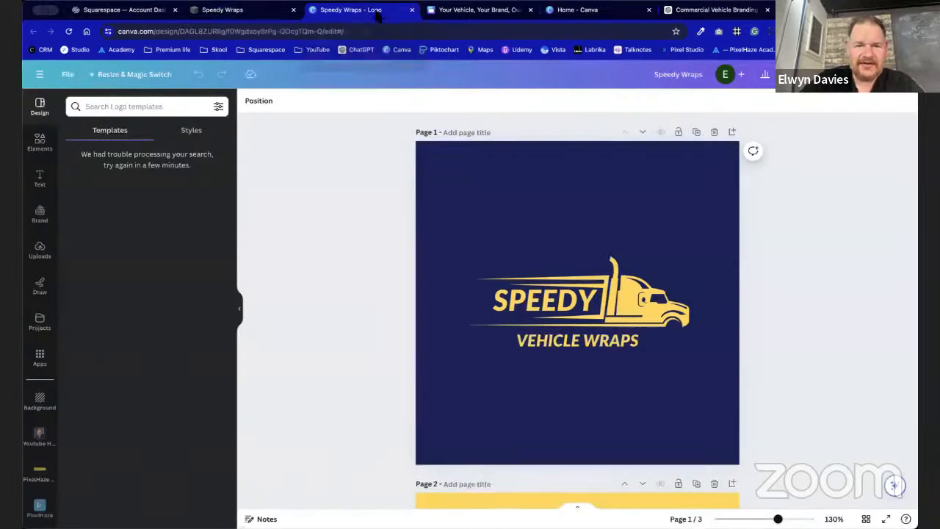
{"action": "left_click", "coordinate": [473, 14]}
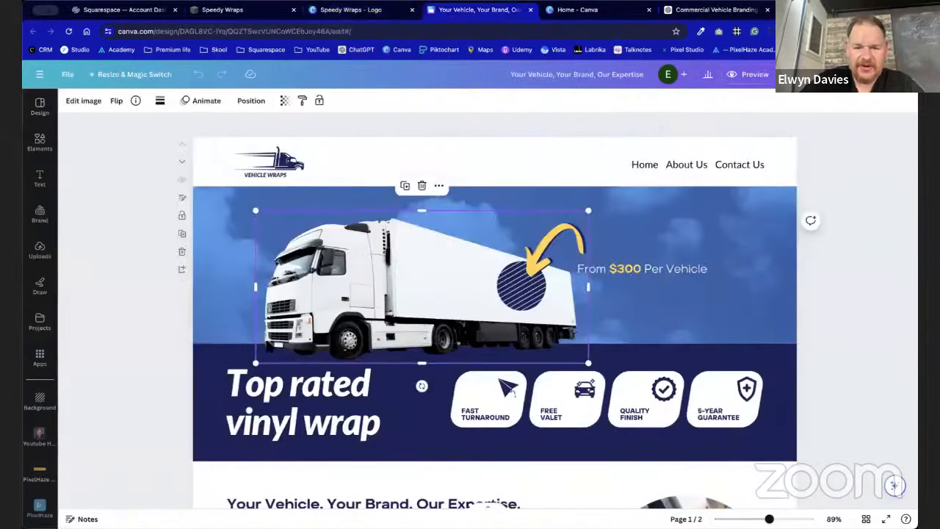
{"action": "left_click", "coordinate": [231, 356]}
{"action": "left_click", "coordinate": [402, 307]}
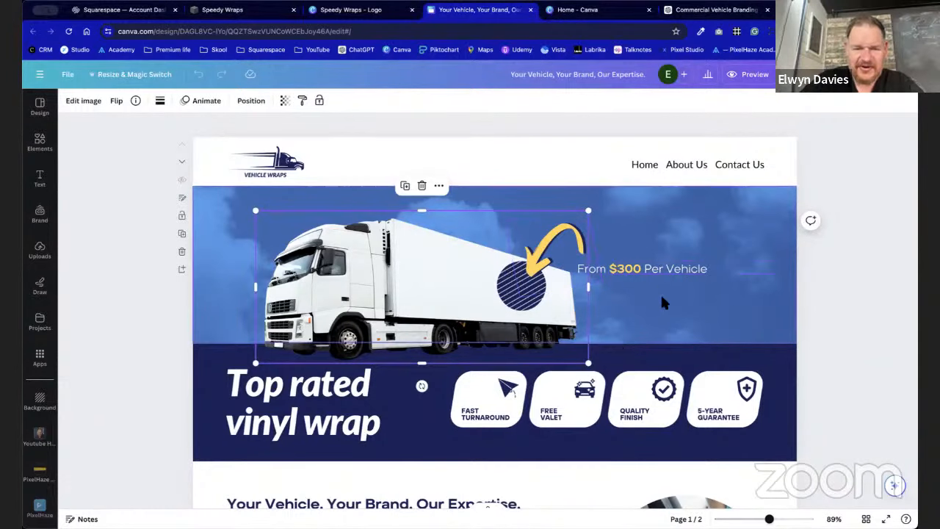
{"action": "left_click", "coordinate": [772, 203]}
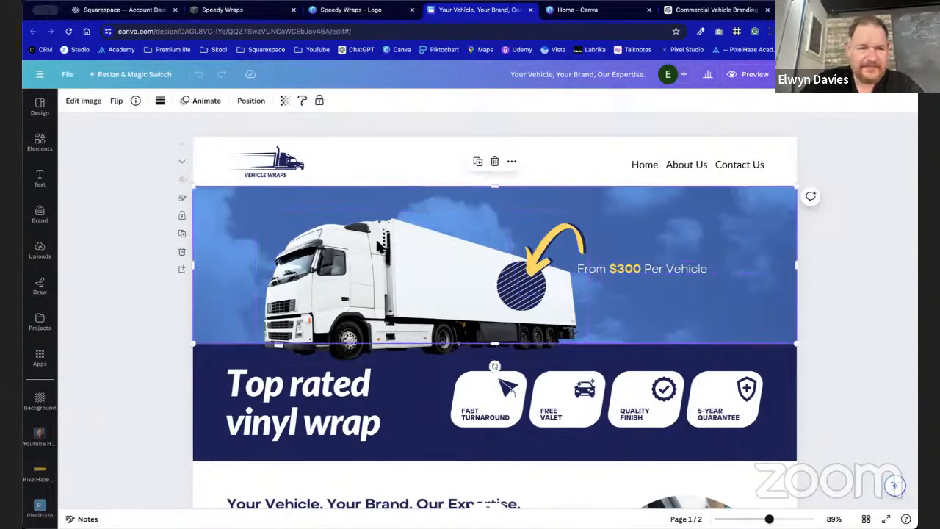
{"action": "left_click", "coordinate": [66, 76]}
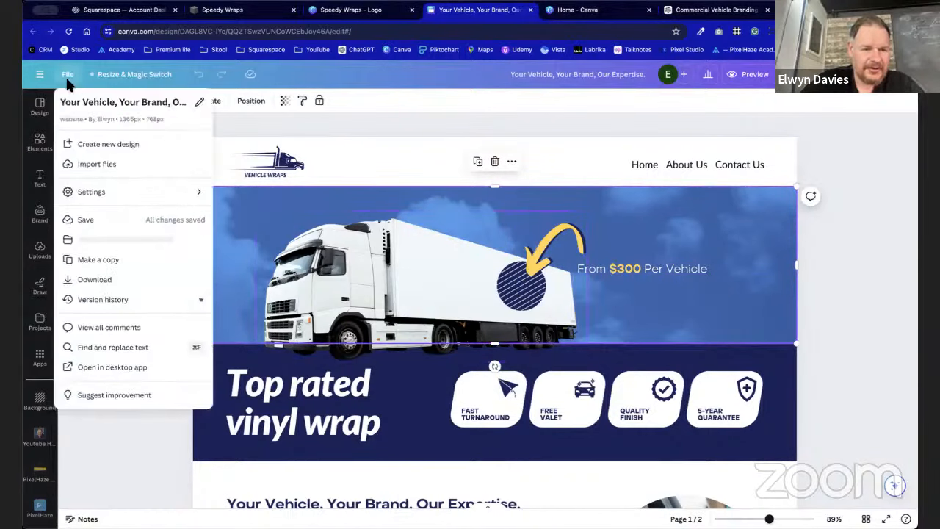
{"action": "left_click", "coordinate": [117, 142]}
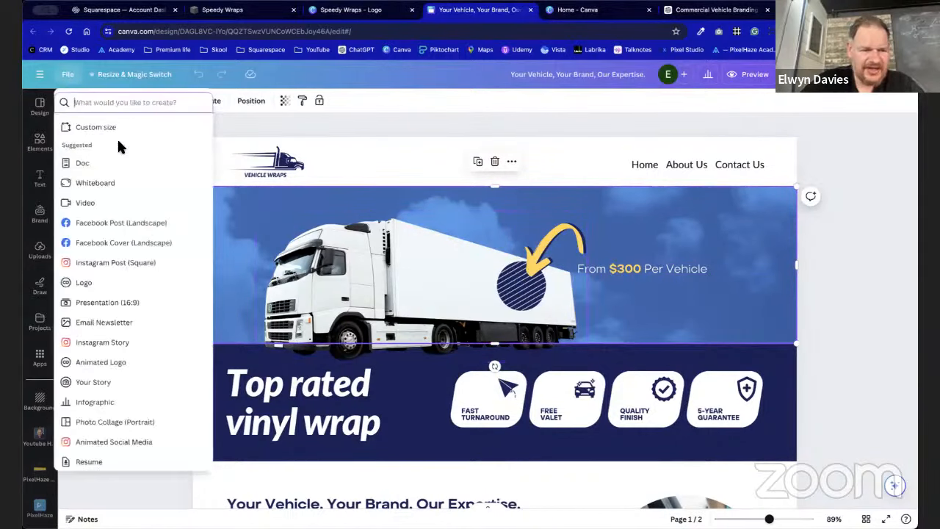
{"action": "scroll", "coordinate": [132, 371], "scroll_direction": "down", "scroll_amount": 2}
{"action": "scroll", "coordinate": [135, 373], "scroll_direction": "down", "scroll_amount": 8}
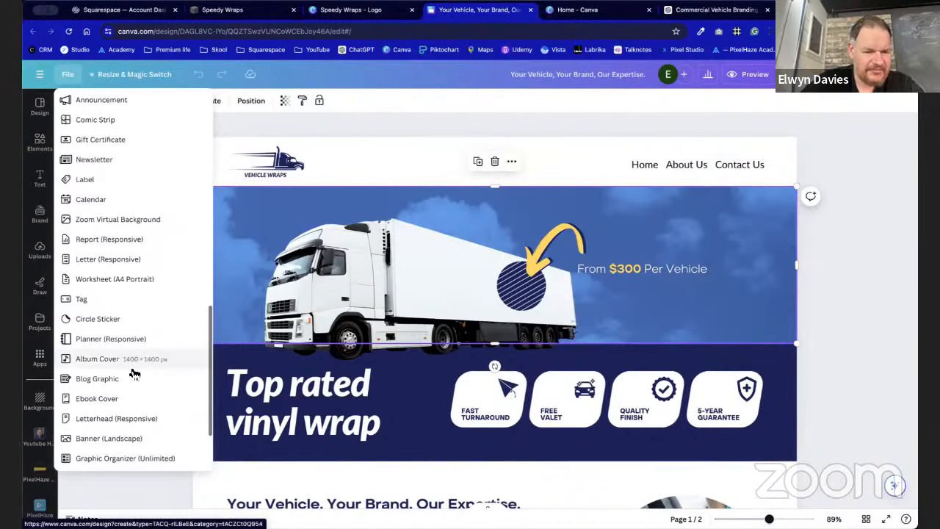
{"action": "scroll", "coordinate": [135, 373], "scroll_direction": "down", "scroll_amount": 2}
{"action": "scroll", "coordinate": [134, 374], "scroll_direction": "up", "scroll_amount": 9}
{"action": "scroll", "coordinate": [134, 374], "scroll_direction": "up", "scroll_amount": 6}
{"action": "left_click", "coordinate": [114, 129]}
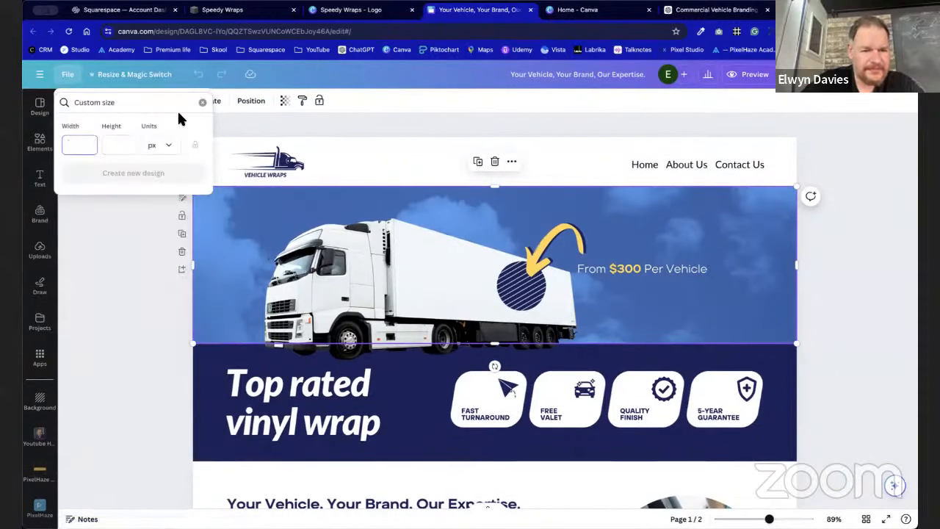
{"action": "left_click", "coordinate": [309, 176]}
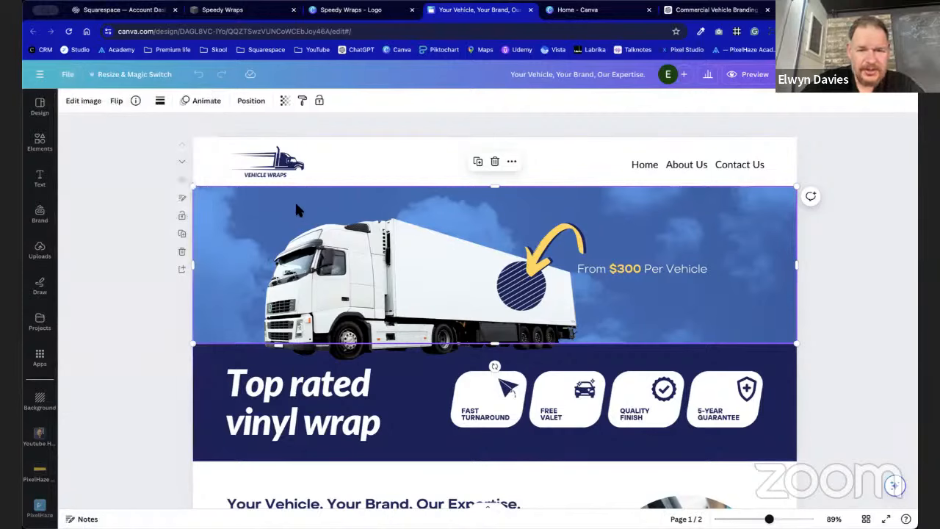
{"action": "scroll", "coordinate": [503, 213], "scroll_direction": "down", "scroll_amount": 4}
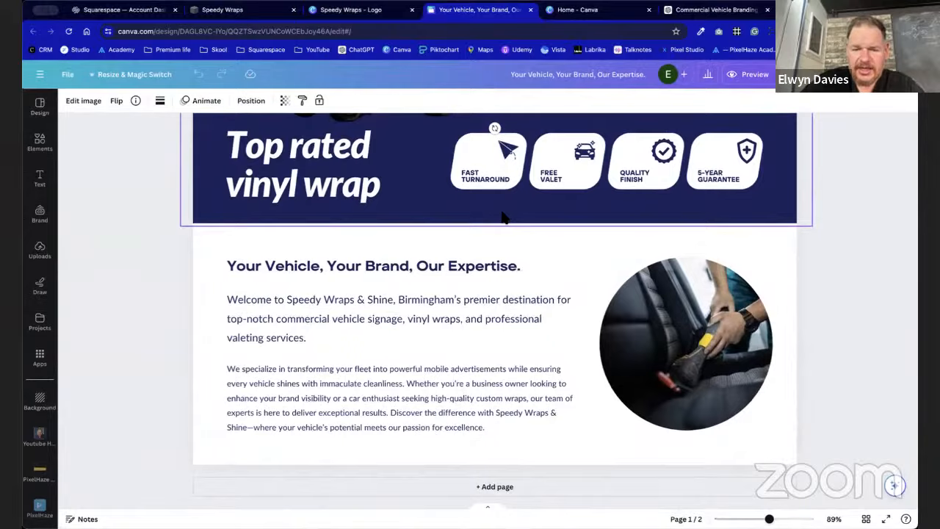
{"action": "scroll", "coordinate": [501, 209], "scroll_direction": "up", "scroll_amount": 4}
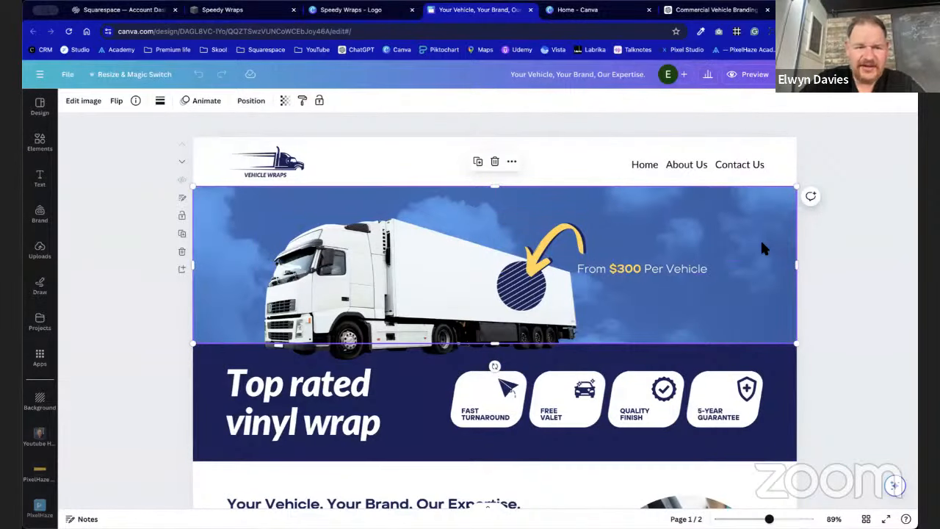
{"action": "left_click", "coordinate": [808, 74]}
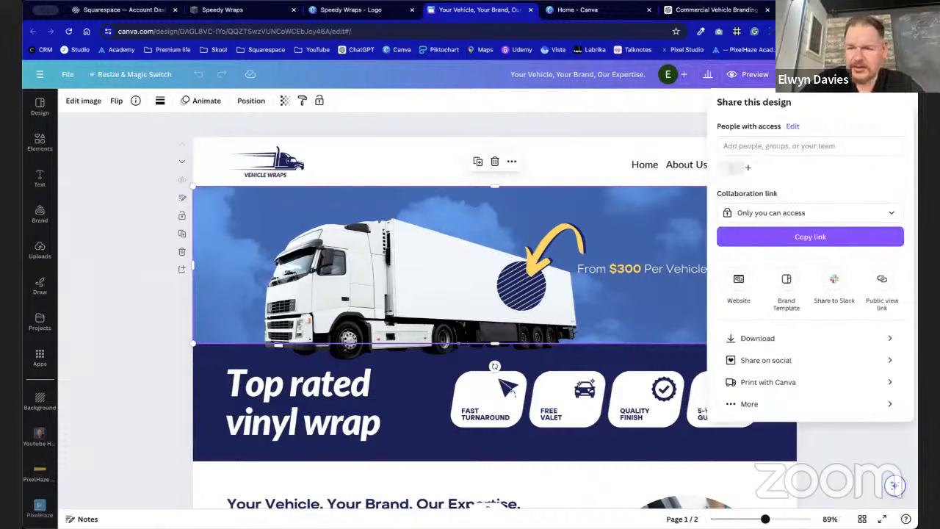
{"action": "left_click", "coordinate": [799, 336]}
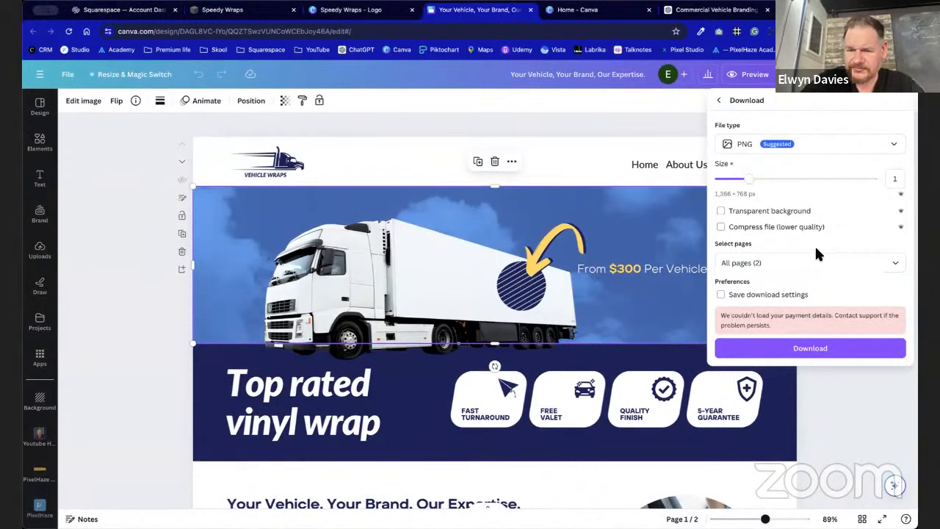
{"action": "left_click", "coordinate": [833, 156]}
{"action": "left_click", "coordinate": [627, 154]}
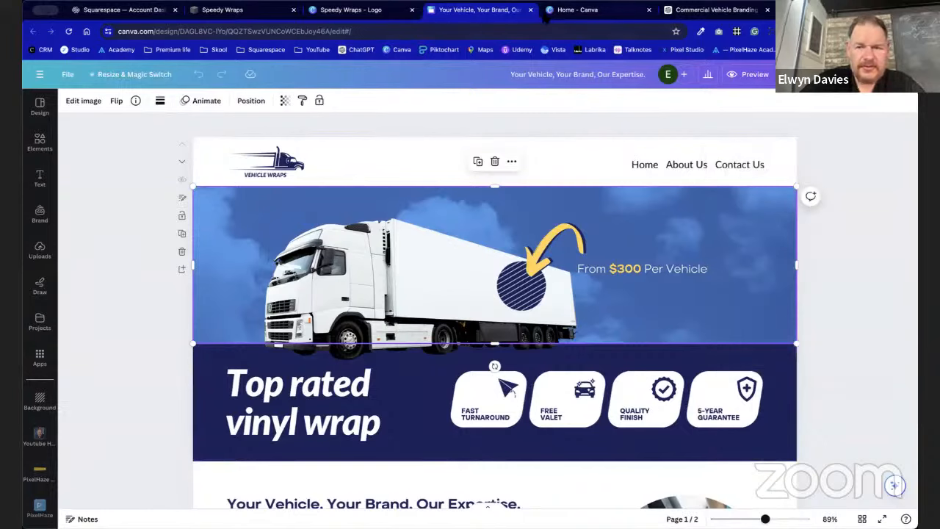
Go to the Canva home page and look through the formats offered for creating a new design.
{"action": "left_click", "coordinate": [577, 9]}
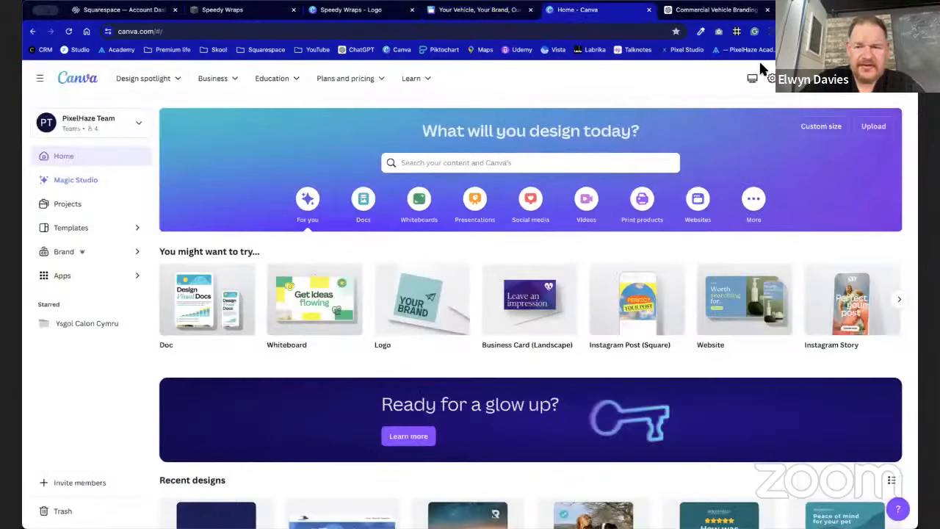
{"action": "left_click", "coordinate": [846, 89]}
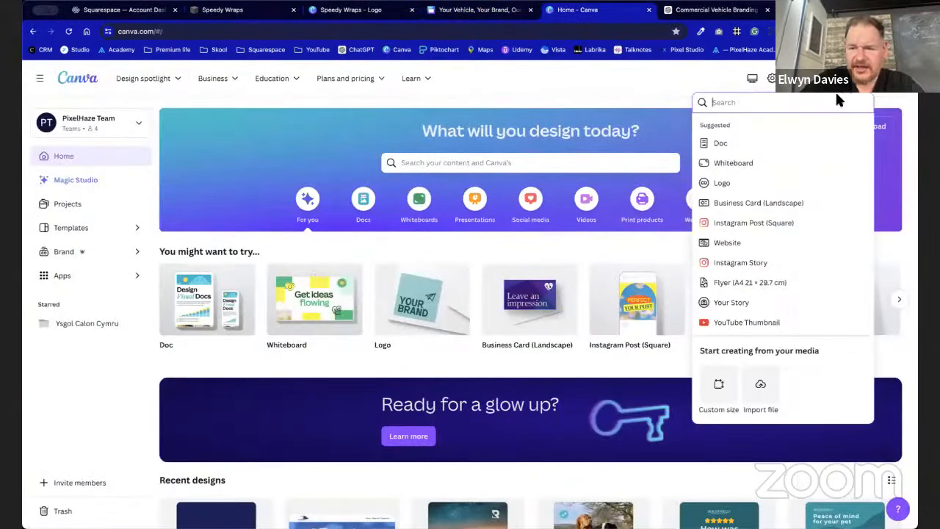
{"action": "scroll", "coordinate": [769, 268], "scroll_direction": "down", "scroll_amount": 5}
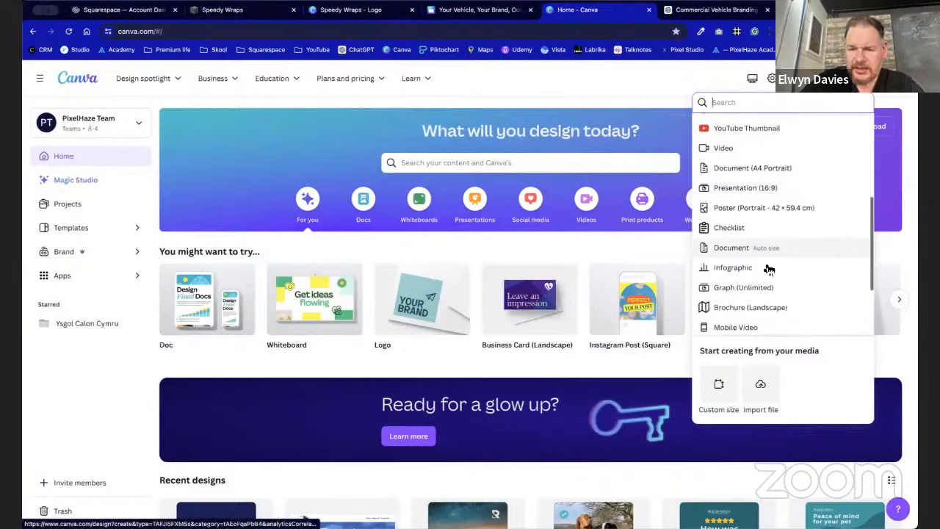
{"action": "scroll", "coordinate": [769, 268], "scroll_direction": "down", "scroll_amount": 3}
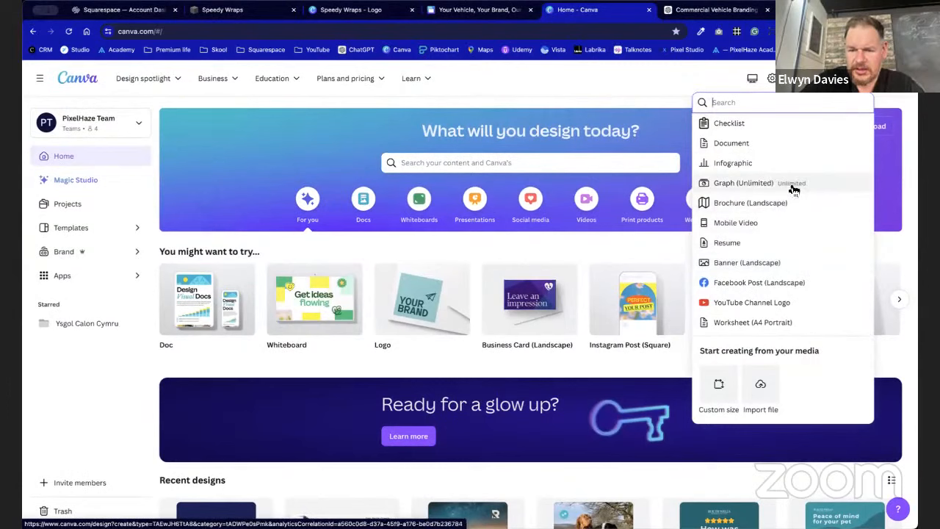
{"action": "left_click", "coordinate": [760, 385]}
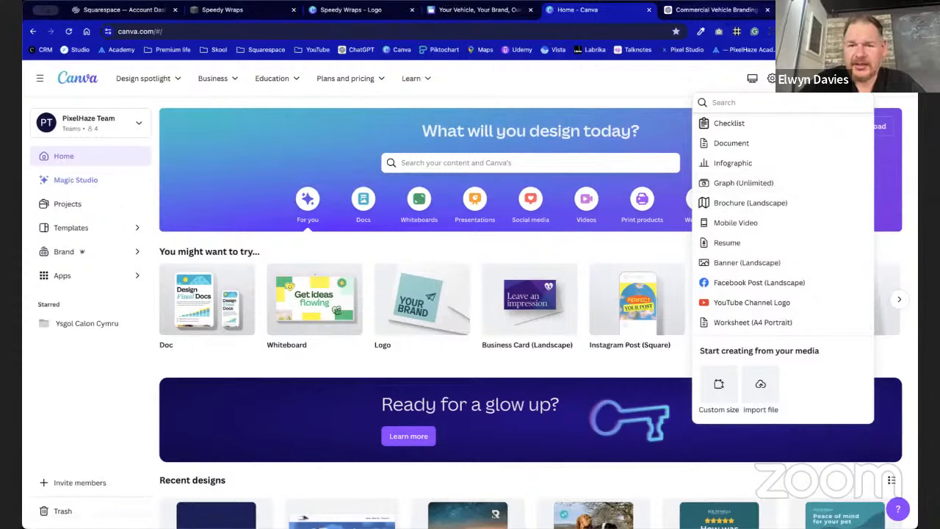
Search Google for "canva create new file from clipboard", skim the results and close the search.
{"action": "key", "text": "ctrl+t"}
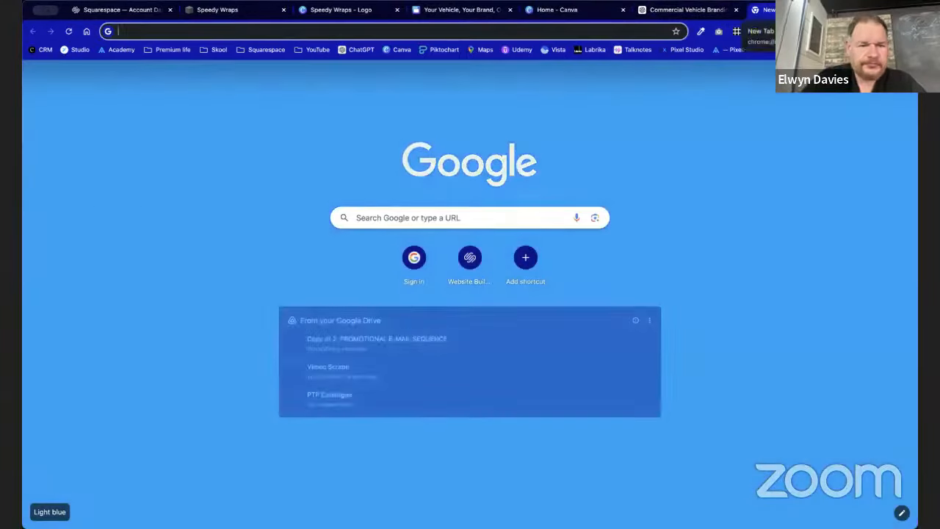
{"action": "type", "text": "canva "}
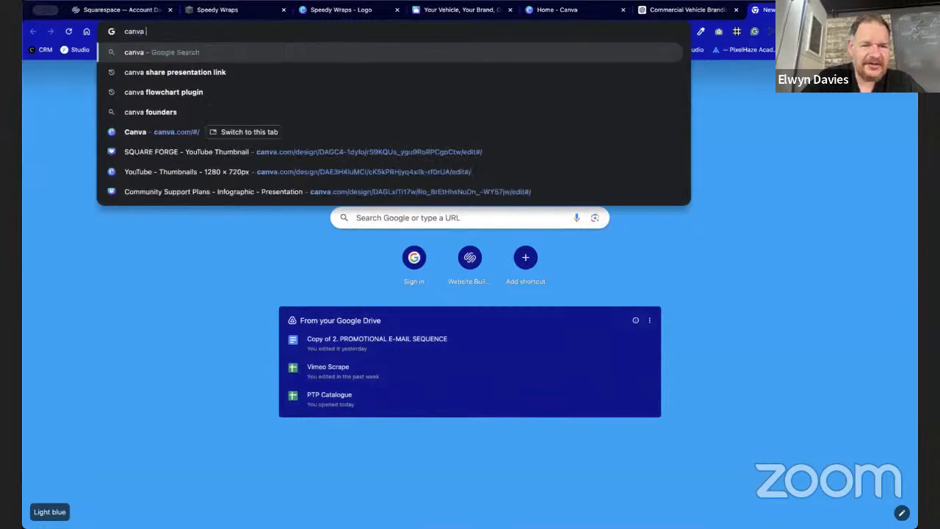
{"action": "type", "text": "create new fi"}
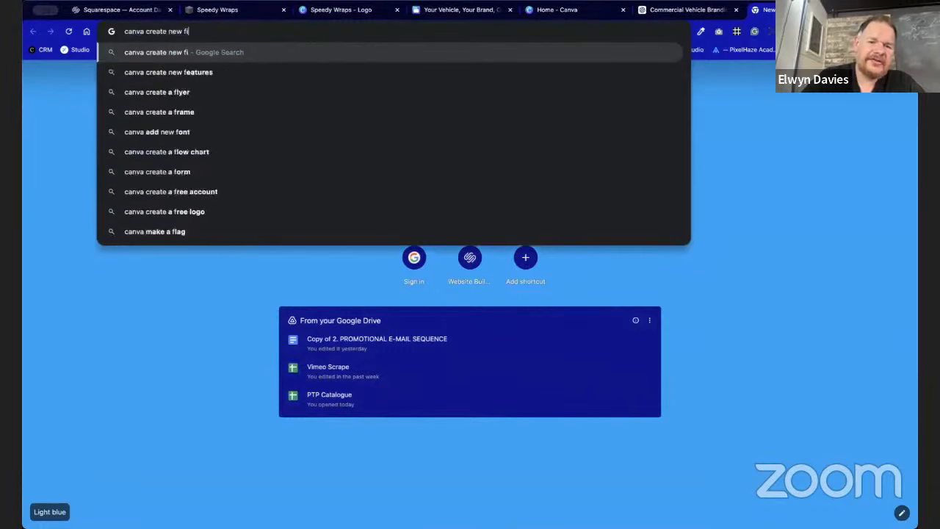
{"action": "type", "text": "le from clib"}
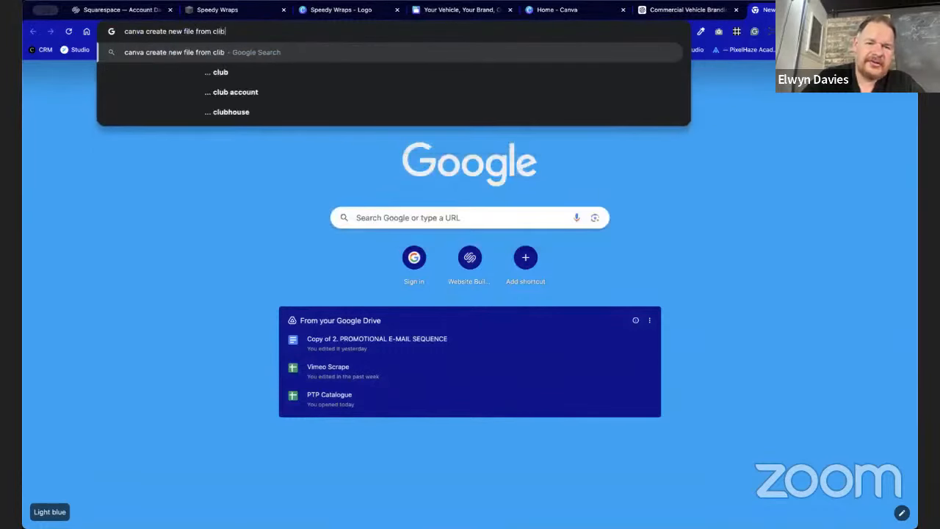
{"action": "key", "text": "BackSpace"}
{"action": "type", "text": "p"}
{"action": "key", "text": "Down"}
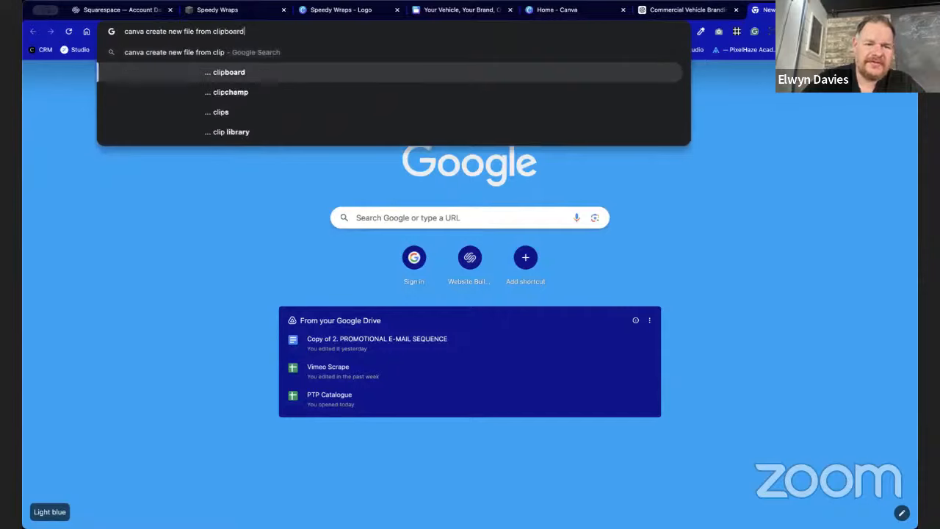
{"action": "key", "text": "Return"}
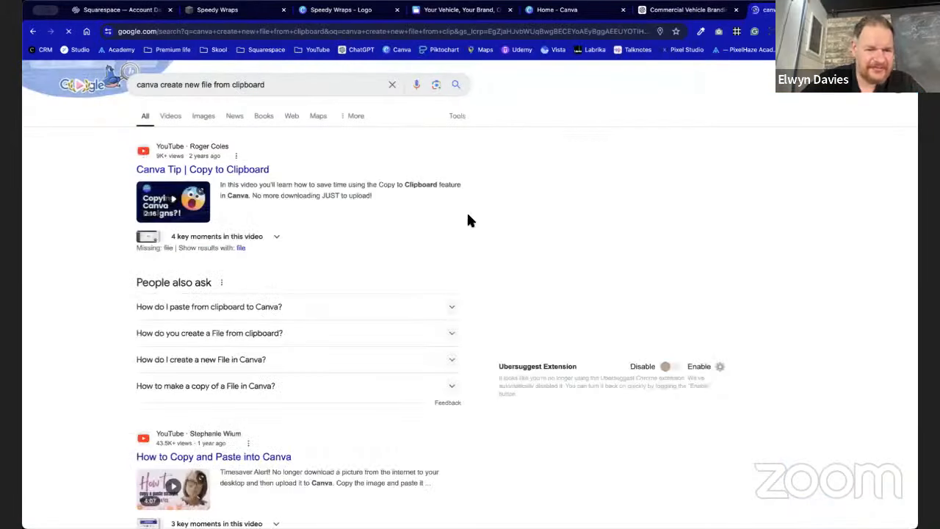
{"action": "scroll", "coordinate": [330, 258], "scroll_direction": "down", "scroll_amount": 5}
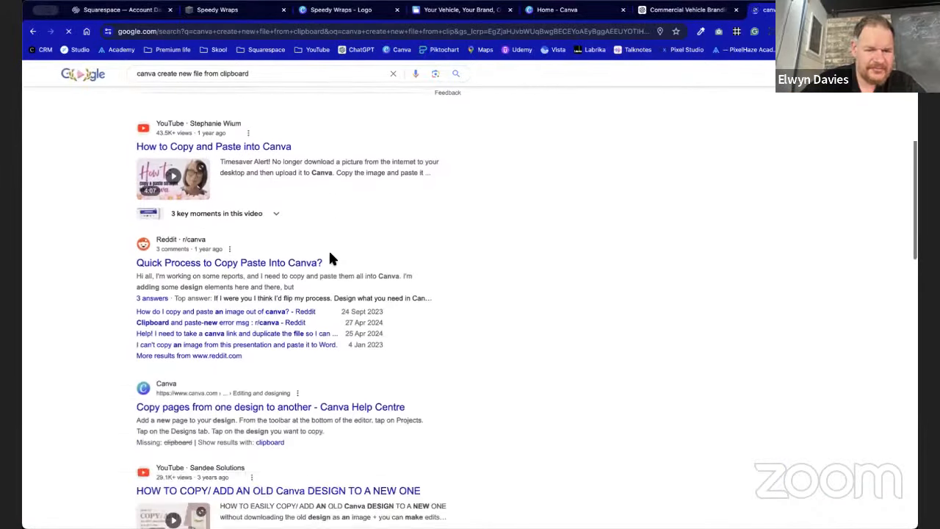
{"action": "scroll", "coordinate": [330, 257], "scroll_direction": "down", "scroll_amount": 3}
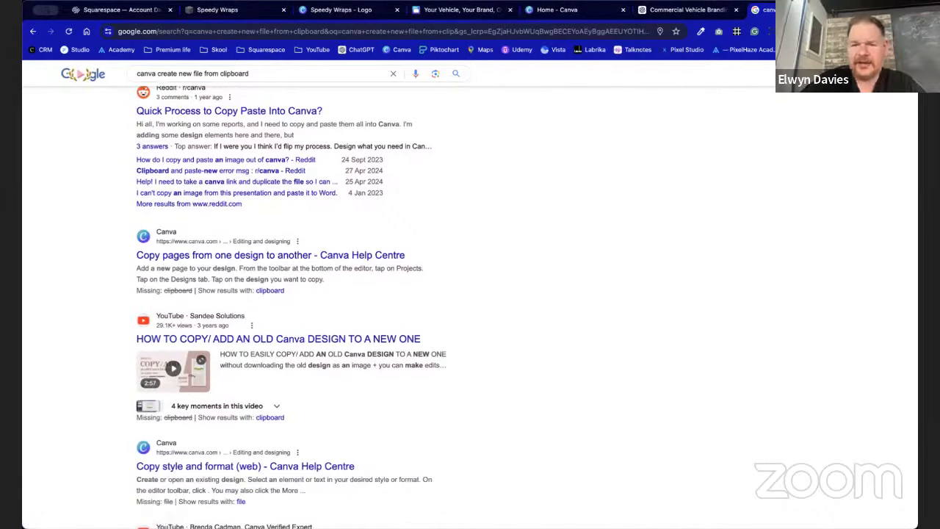
{"action": "key", "text": "ctrl+w"}
Return to the homepage design and copy the cloudy blue sky image behind the truck.
{"action": "left_click", "coordinate": [486, 10]}
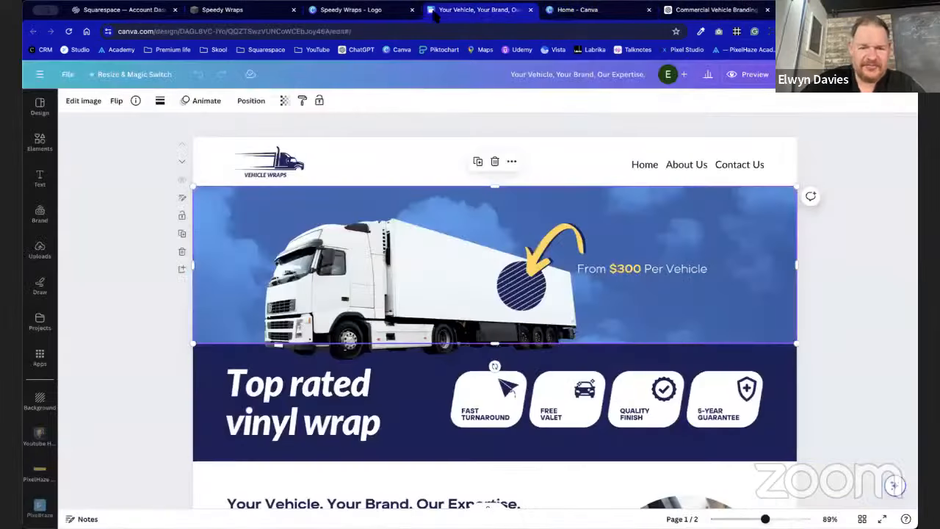
{"action": "left_click", "coordinate": [650, 211]}
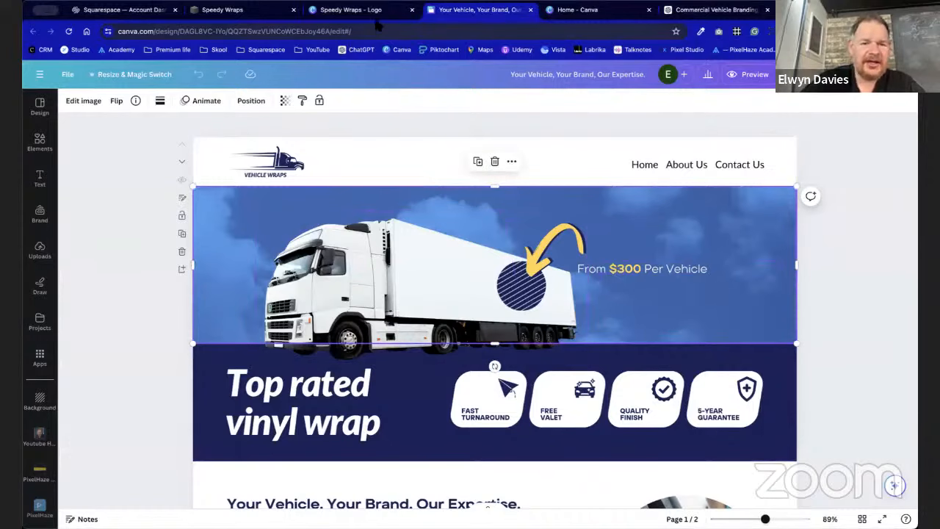
{"action": "left_click", "coordinate": [352, 10]}
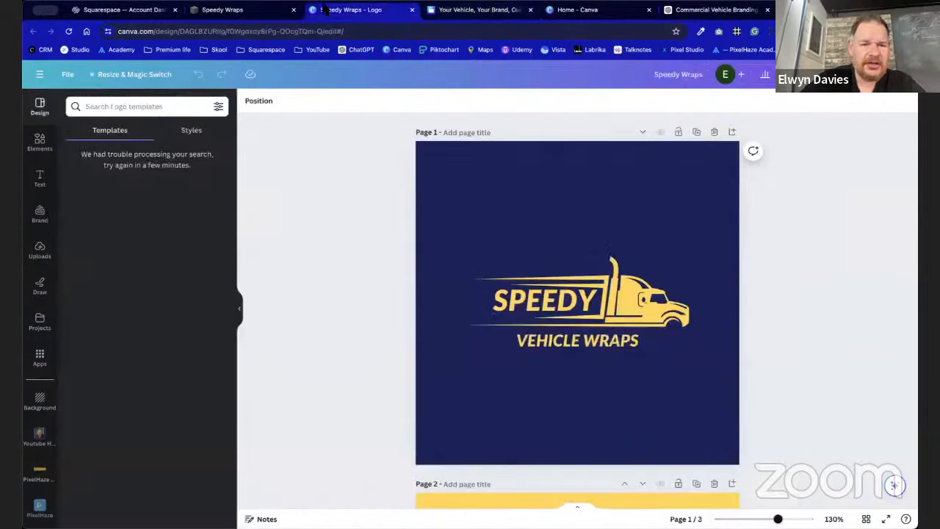
Create a new custom-size Canva design 2000 px wide and 800 px high.
{"action": "left_click", "coordinate": [592, 13]}
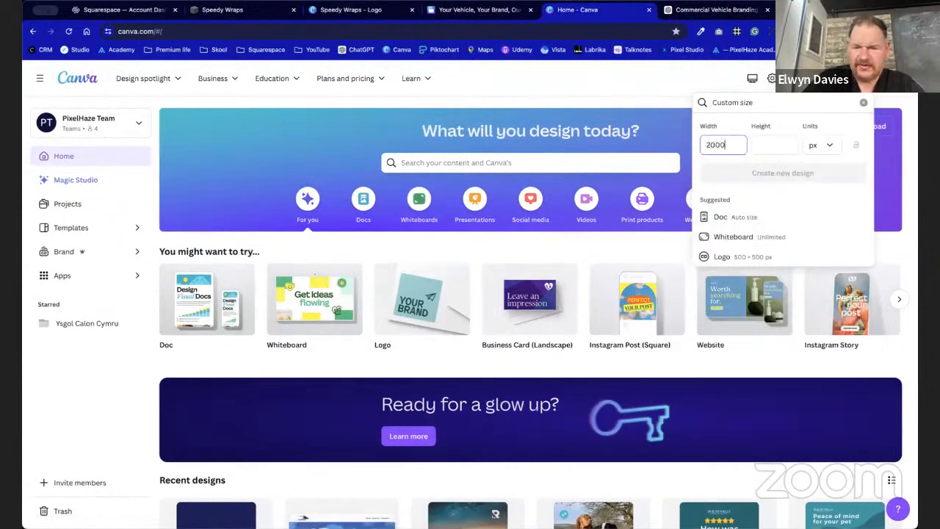
{"action": "left_click", "coordinate": [763, 146]}
{"action": "type", "text": "800"}
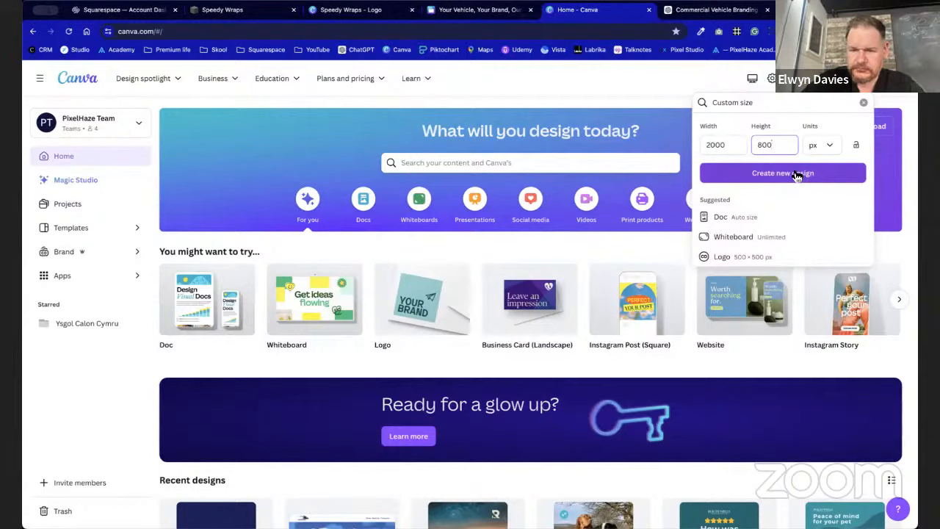
{"action": "left_click", "coordinate": [797, 175]}
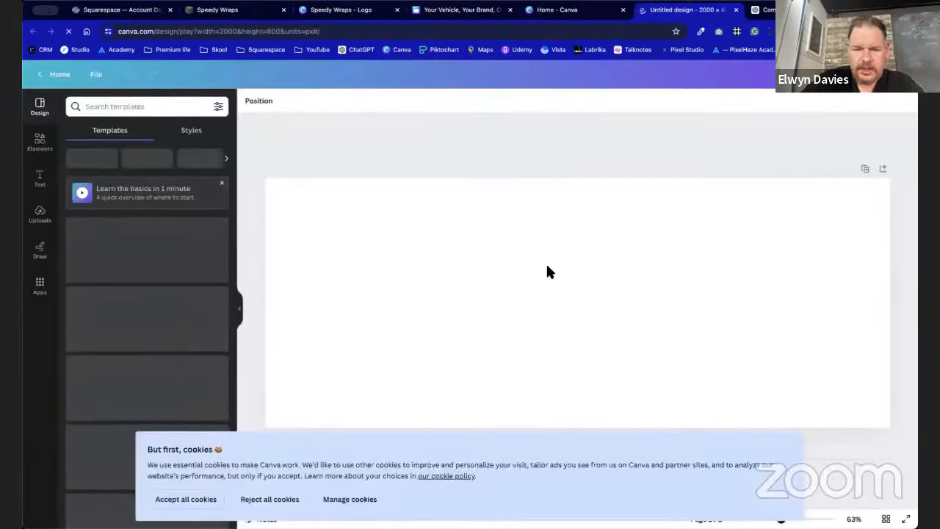
Paste the copied sky image into the new blank design and skip the introductory tour.
{"action": "key", "text": "ctrl+v"}
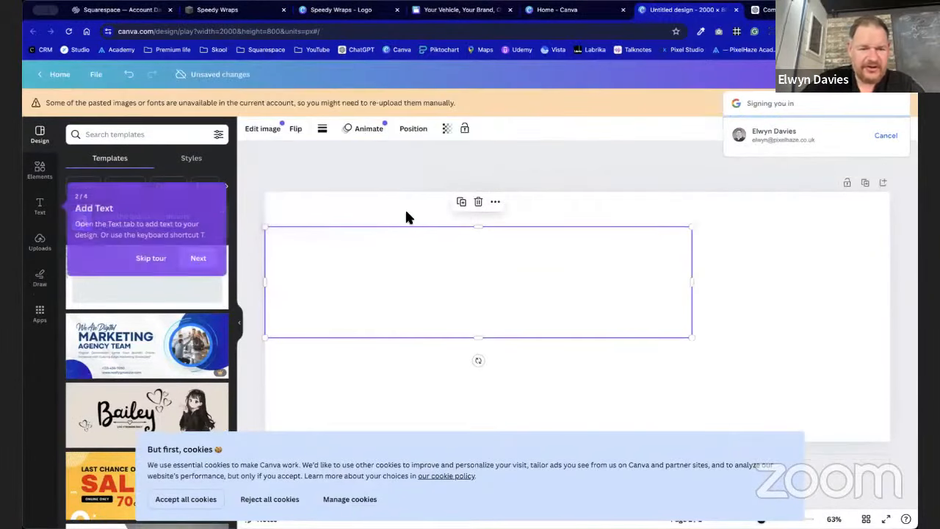
{"action": "left_click", "coordinate": [152, 258]}
{"action": "left_click", "coordinate": [335, 190]}
{"action": "left_click", "coordinate": [383, 275]}
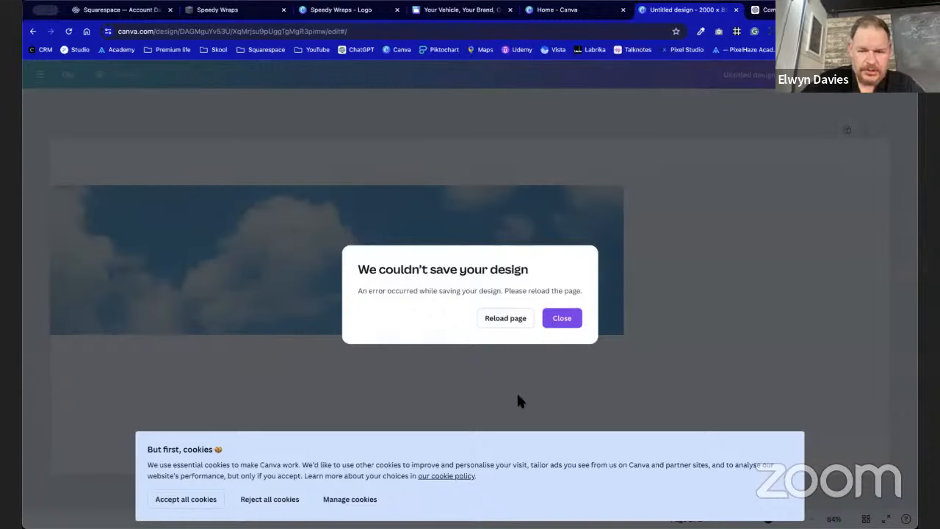
Accept all cookies, reload the design after the save error and continue with the remembered Canva account.
{"action": "left_click", "coordinate": [200, 498]}
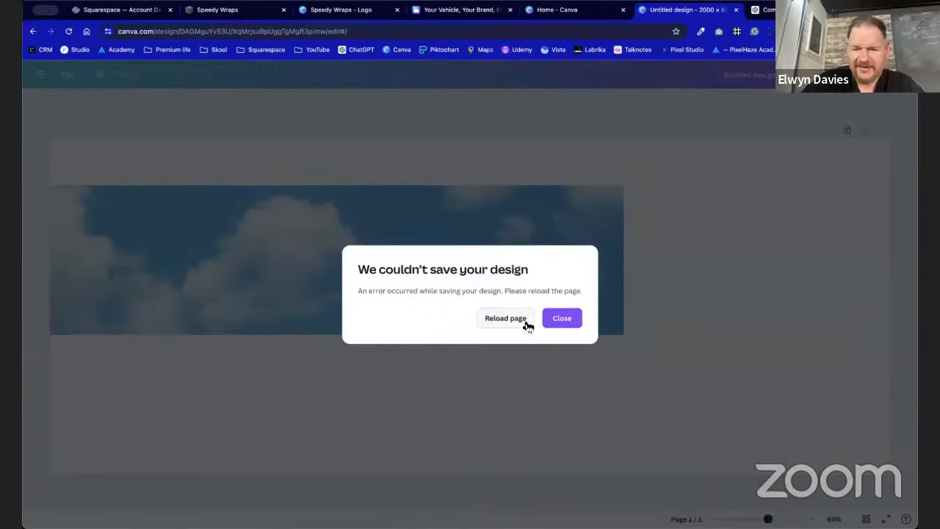
{"action": "left_click", "coordinate": [517, 326]}
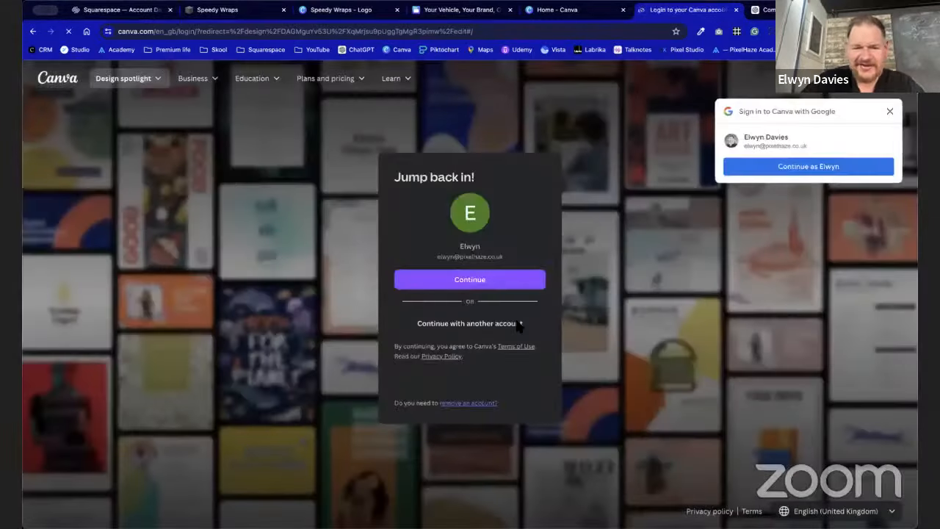
{"action": "left_click", "coordinate": [528, 276]}
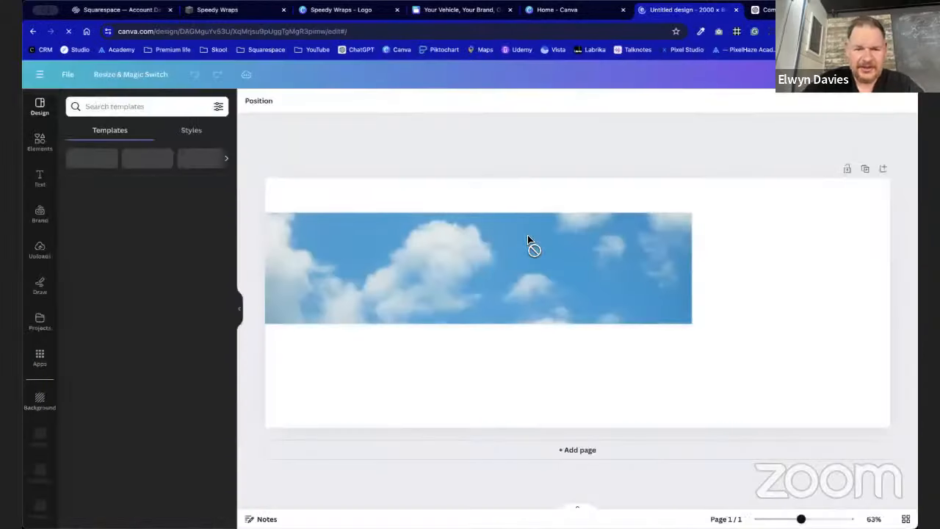
{"action": "left_click", "coordinate": [551, 369]}
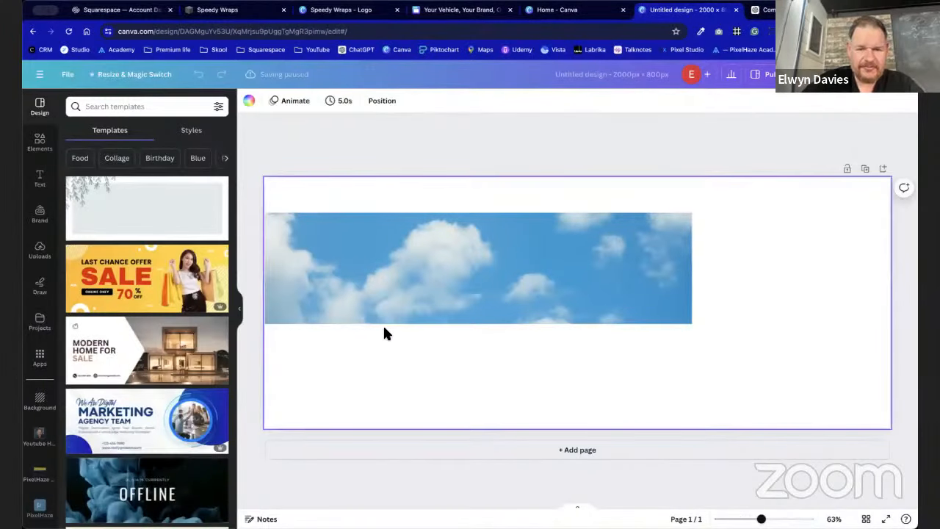
Scale the sky image up to the full page width and align it with the page's upper edge.
{"action": "left_click", "coordinate": [239, 307]}
{"action": "left_click", "coordinate": [464, 255]}
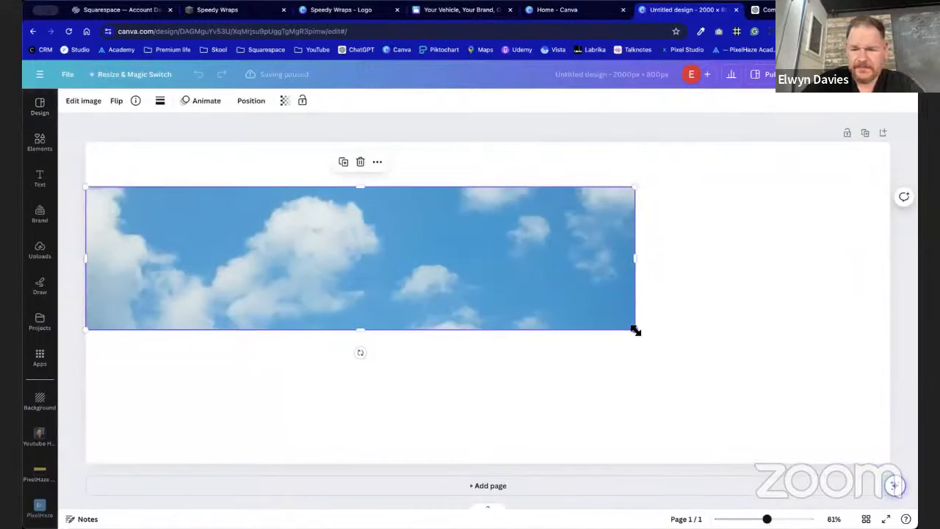
{"action": "left_click_drag", "start_coordinate": [636, 330], "coordinate": [877, 454]}
{"action": "left_click_drag", "start_coordinate": [587, 318], "coordinate": [589, 275]}
{"action": "left_click", "coordinate": [463, 405]}
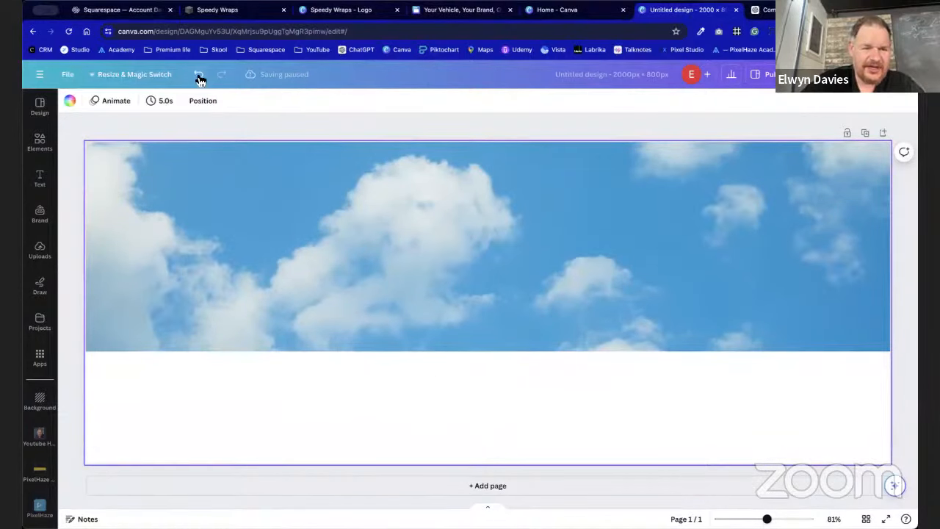
Resize this design to a custom size of 2000 × 550 px without making a copy.
{"action": "left_click", "coordinate": [156, 76]}
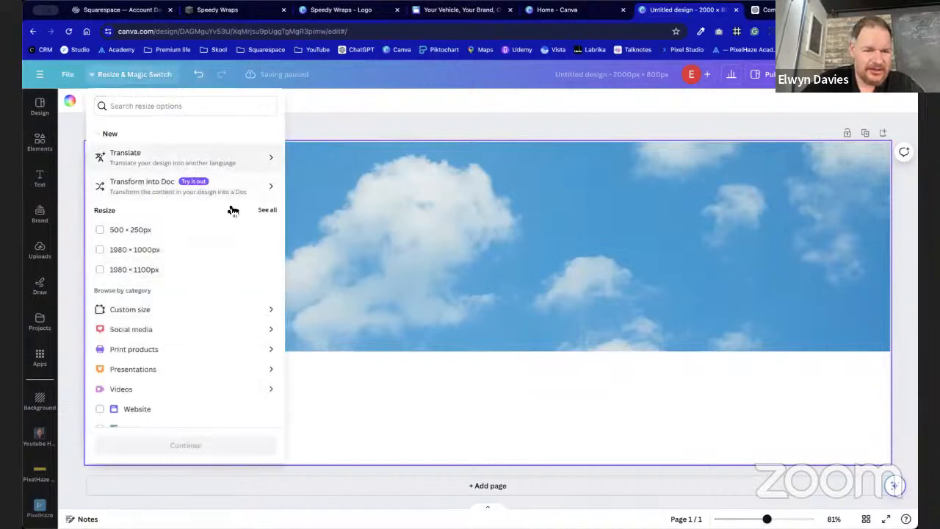
{"action": "scroll", "coordinate": [238, 372], "scroll_direction": "down", "scroll_amount": 1}
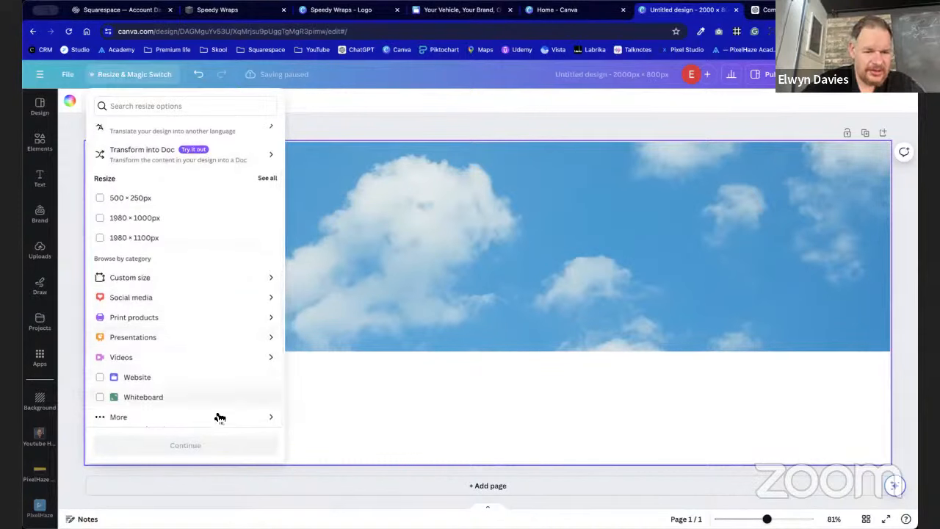
{"action": "left_click", "coordinate": [213, 276]}
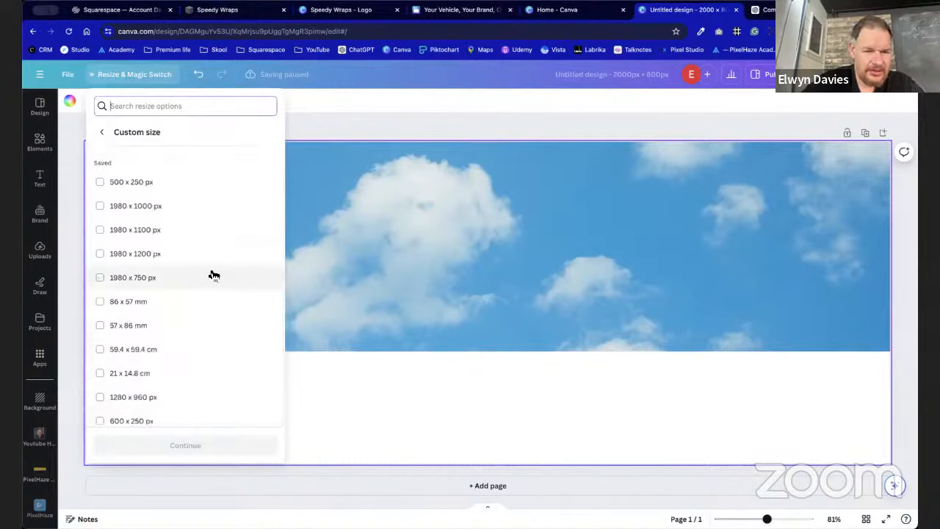
{"action": "scroll", "coordinate": [230, 270], "scroll_direction": "down", "scroll_amount": 2}
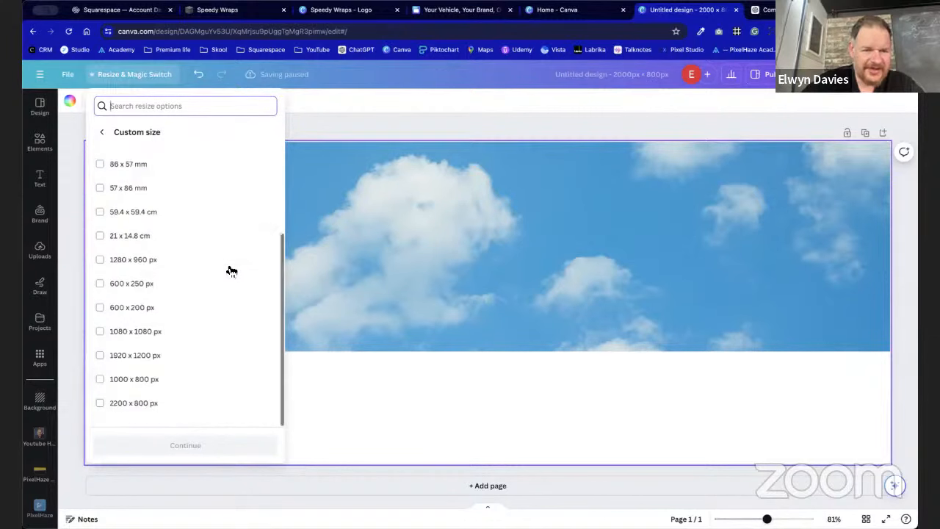
{"action": "scroll", "coordinate": [229, 269], "scroll_direction": "up", "scroll_amount": 3}
{"action": "left_click", "coordinate": [183, 168]}
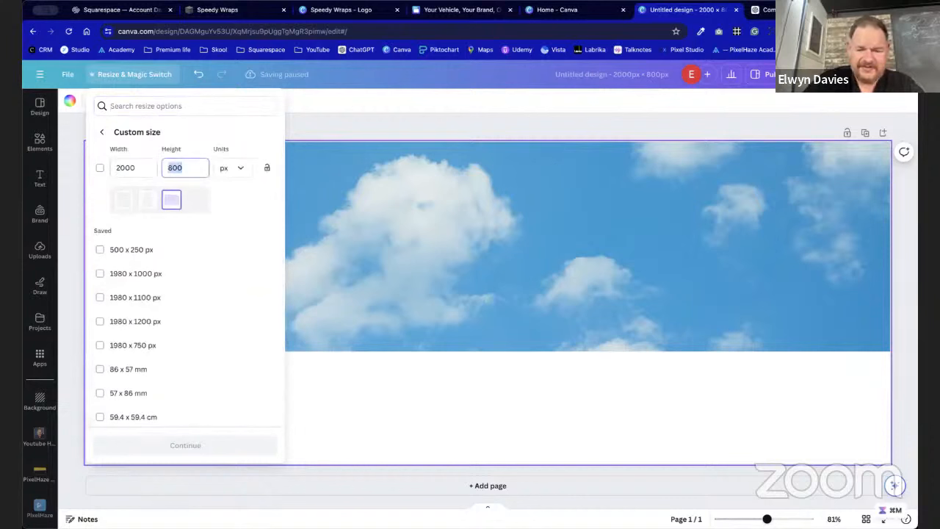
{"action": "type", "text": "550"}
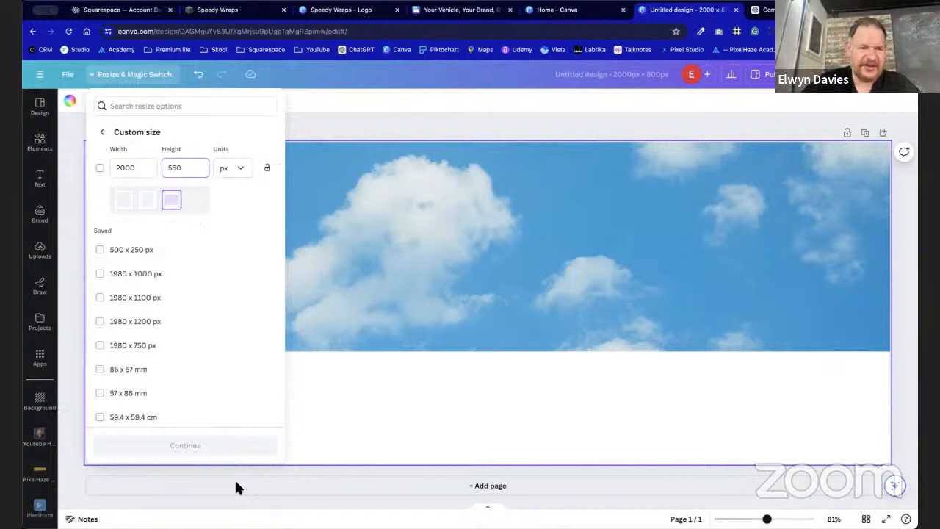
{"action": "scroll", "coordinate": [214, 323], "scroll_direction": "down", "scroll_amount": 5}
{"action": "scroll", "coordinate": [214, 324], "scroll_direction": "up", "scroll_amount": 5}
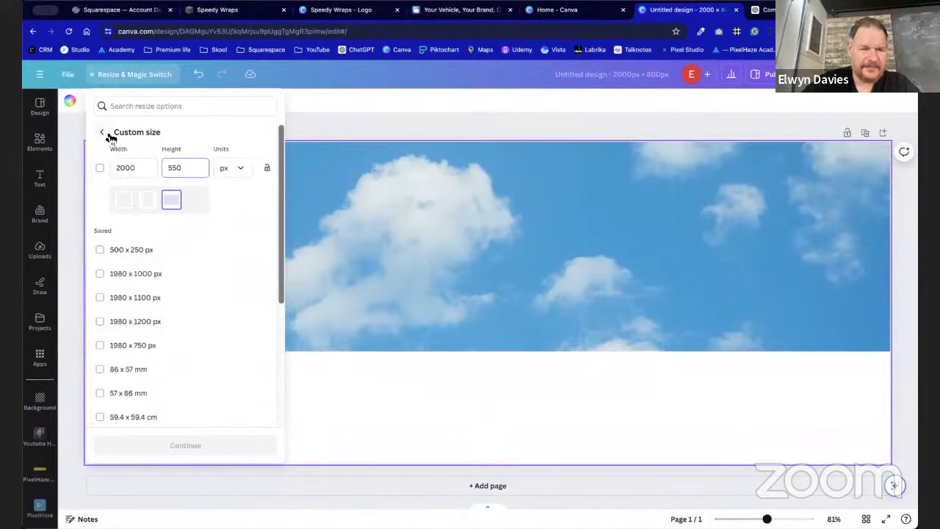
{"action": "key", "text": "Return"}
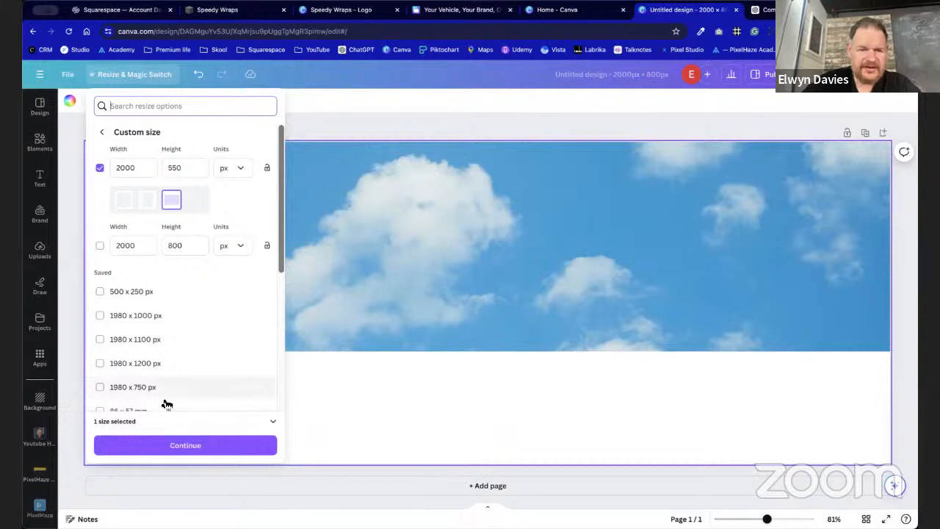
{"action": "scroll", "coordinate": [211, 397], "scroll_direction": "down", "scroll_amount": 5}
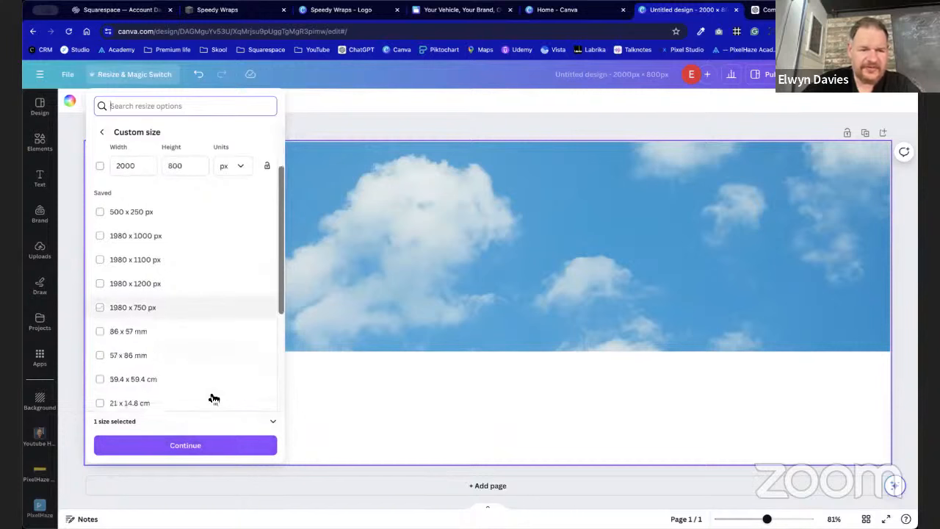
{"action": "left_click", "coordinate": [204, 446]}
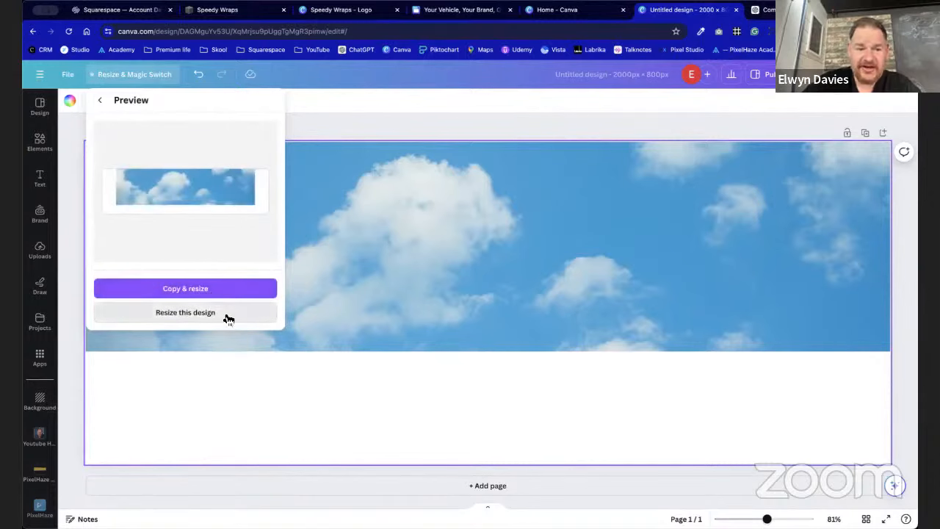
{"action": "left_click", "coordinate": [225, 314]}
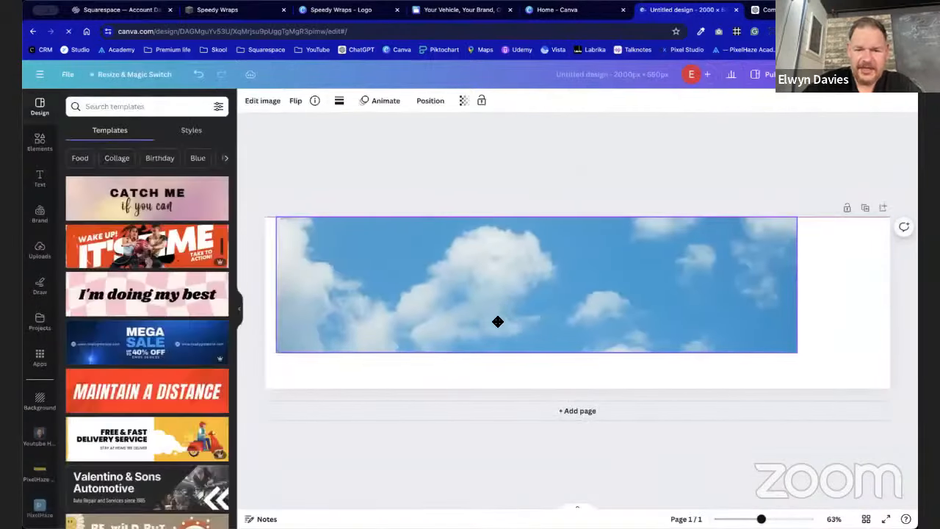
Enlarge the sky image to the full page width and extend its lower edge to cover the whole page.
{"action": "left_click_drag", "start_coordinate": [785, 356], "coordinate": [891, 372]}
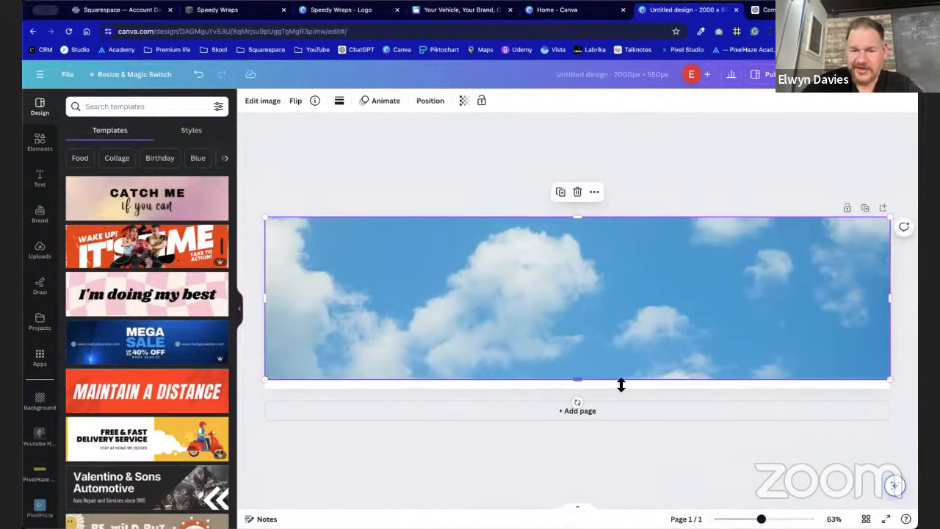
{"action": "left_click_drag", "start_coordinate": [583, 385], "coordinate": [582, 391]}
{"action": "left_click", "coordinate": [694, 193]}
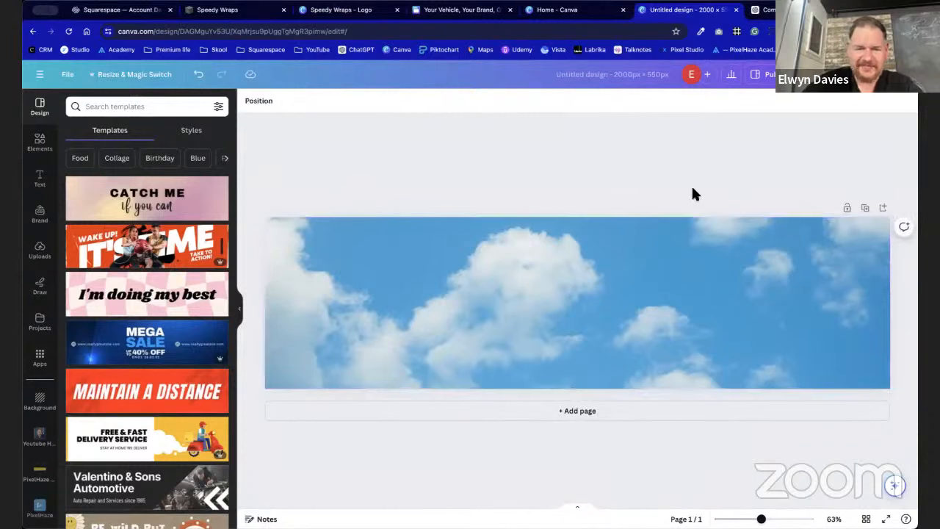
Compare the sky image with the homepage design's blue hero and apply the Sea Blue duotone effect to it.
{"action": "left_click", "coordinate": [671, 270]}
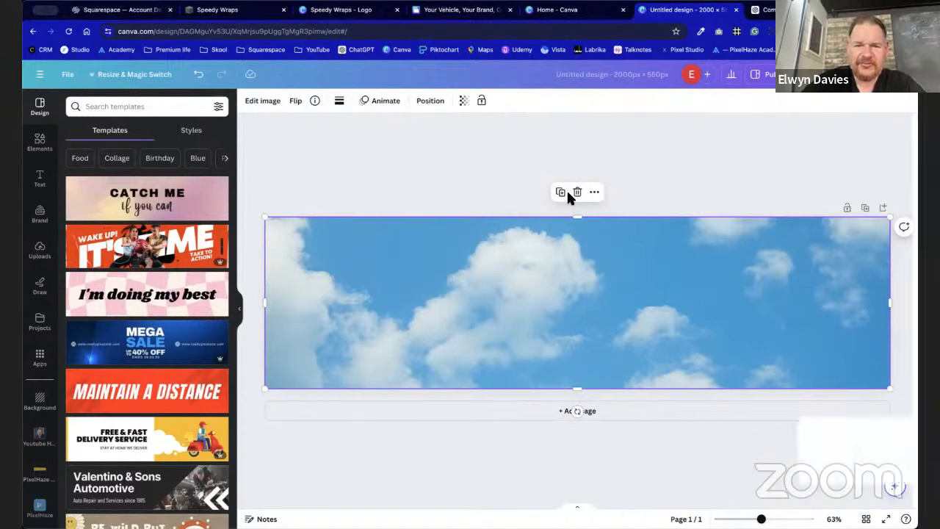
{"action": "key", "text": "ctrl+shift+Tab"}
{"action": "key", "text": "ctrl+shift+Tab"}
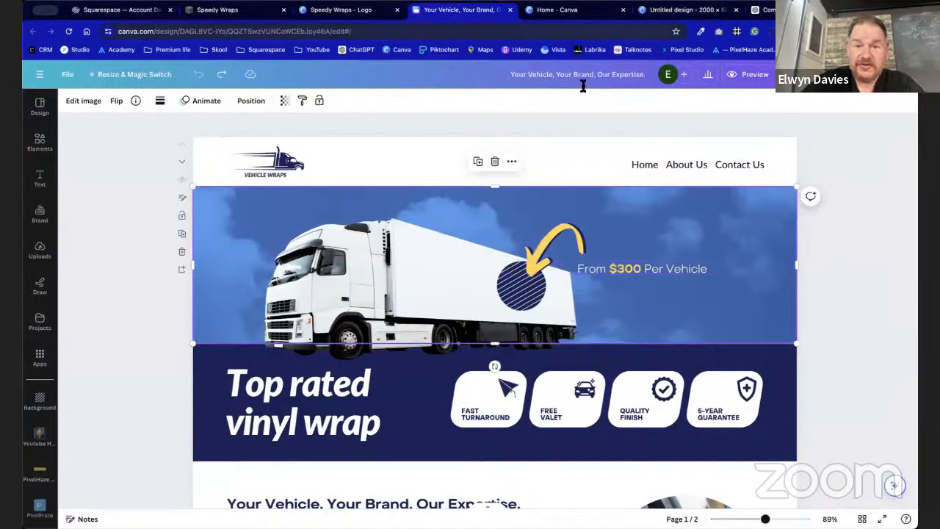
{"action": "key", "text": "ctrl+Tab"}
{"action": "key", "text": "ctrl+Tab"}
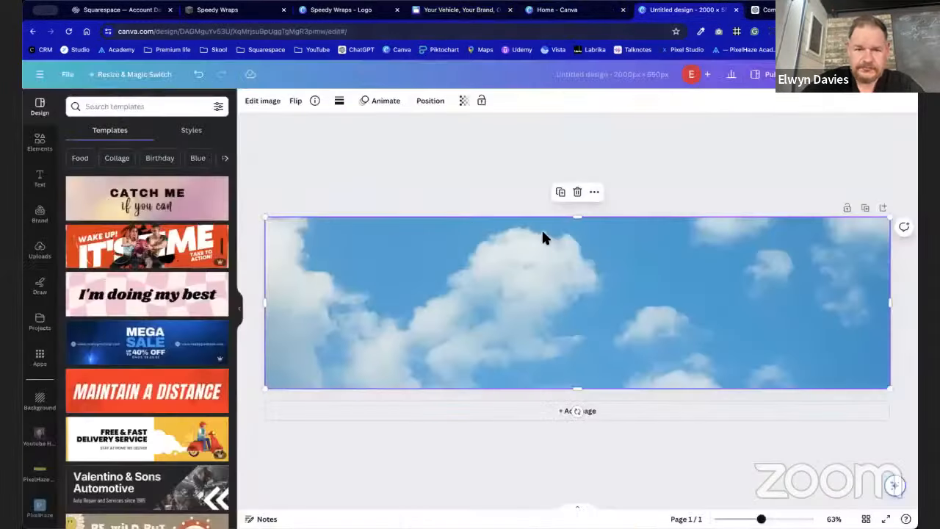
{"action": "left_click", "coordinate": [273, 102]}
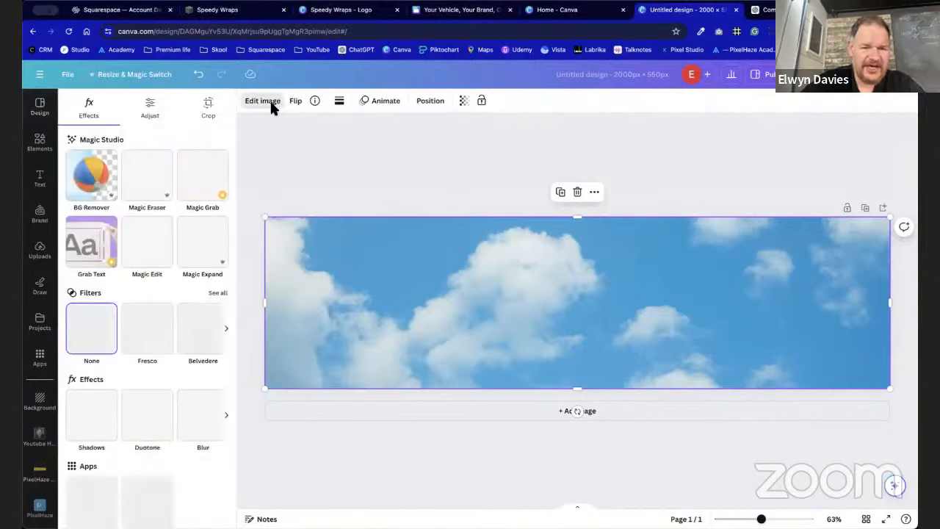
{"action": "left_click", "coordinate": [155, 422]}
{"action": "left_click", "coordinate": [205, 285]}
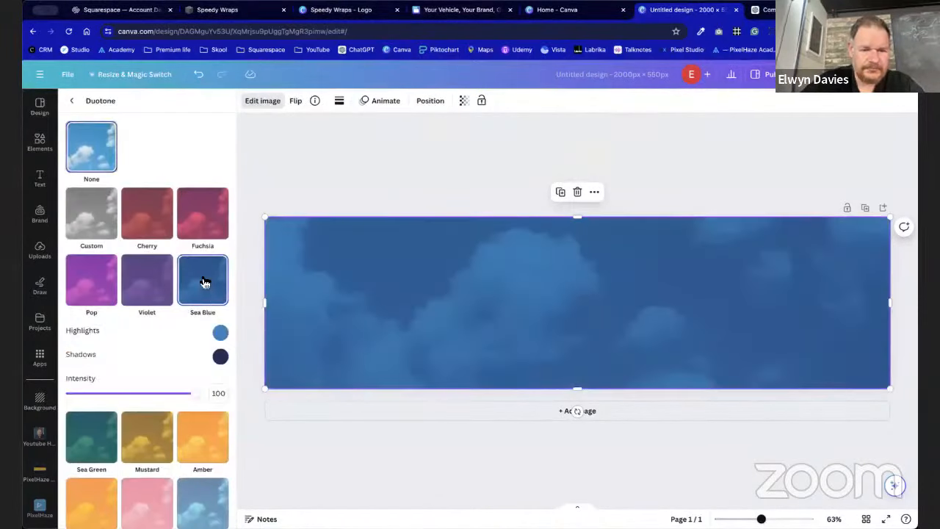
Set the duotone highlights to a brighter, more vivid blue and close the image editing options.
{"action": "left_click", "coordinate": [220, 332]}
{"action": "left_click_drag", "start_coordinate": [330, 367], "coordinate": [346, 283]}
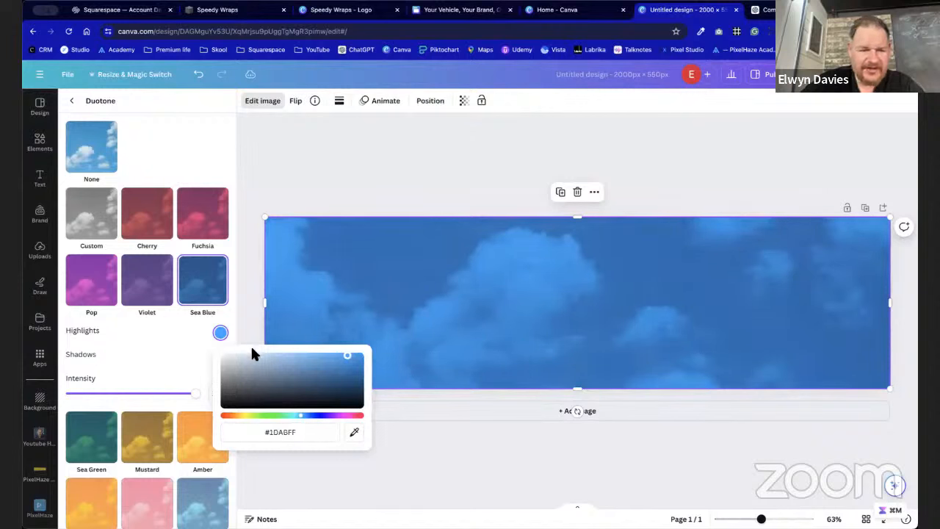
{"action": "left_click", "coordinate": [229, 309]}
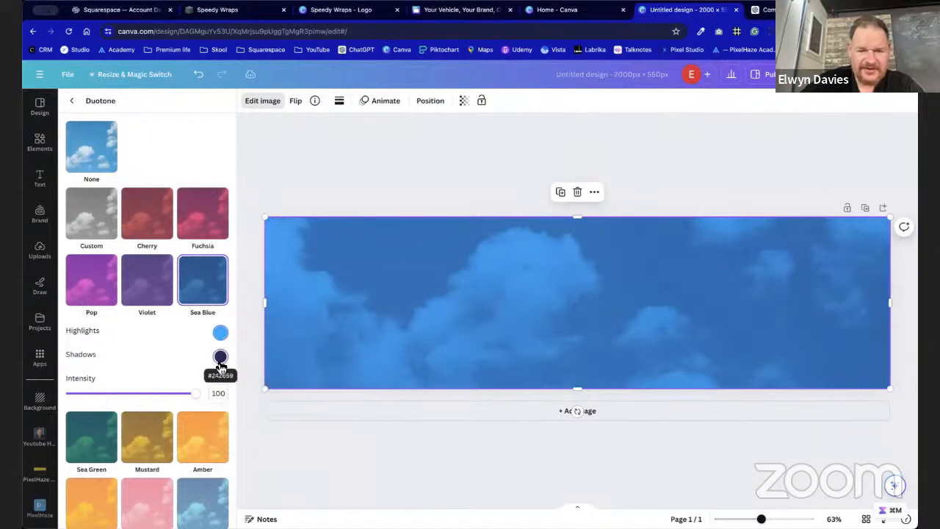
{"action": "left_click", "coordinate": [220, 357]}
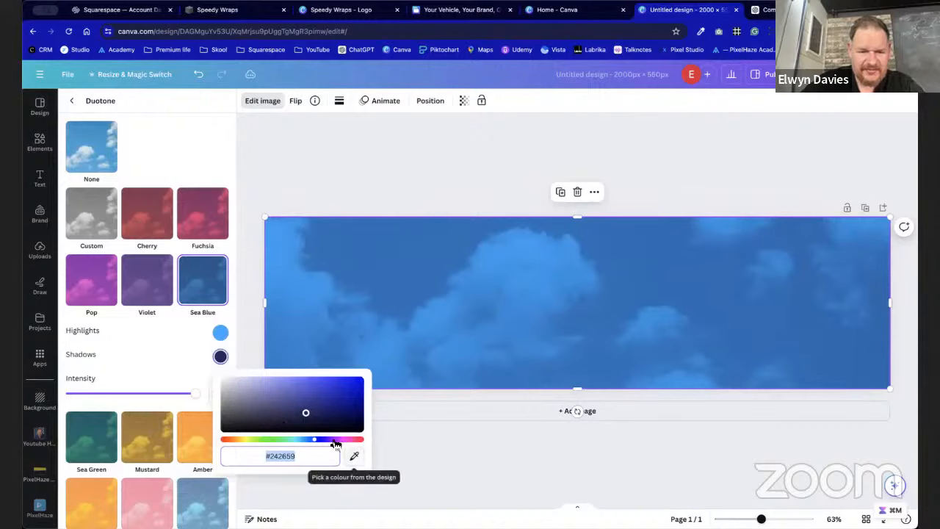
{"action": "left_click", "coordinate": [262, 102]}
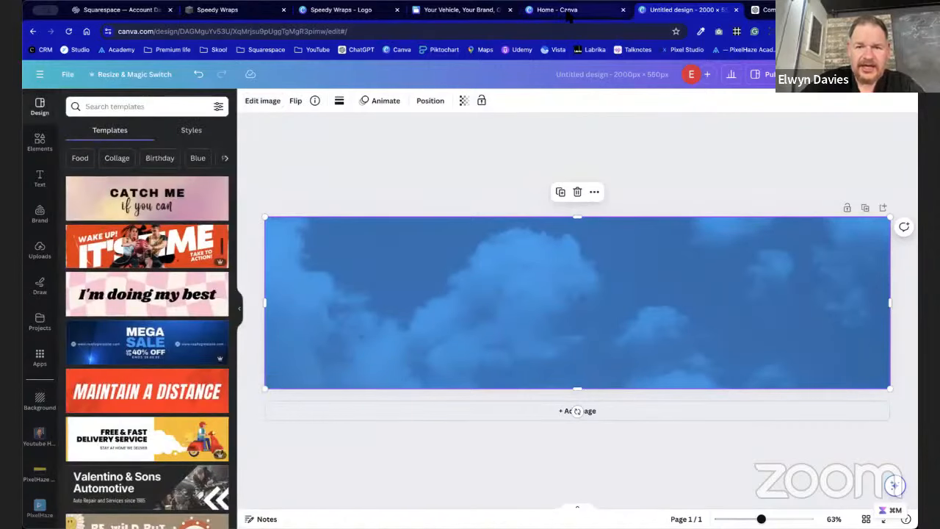
Copy the dark navy rectangle behind "Top rated vinyl wrap" from the homepage design and place it over the sky image.
{"action": "left_click", "coordinate": [459, 10]}
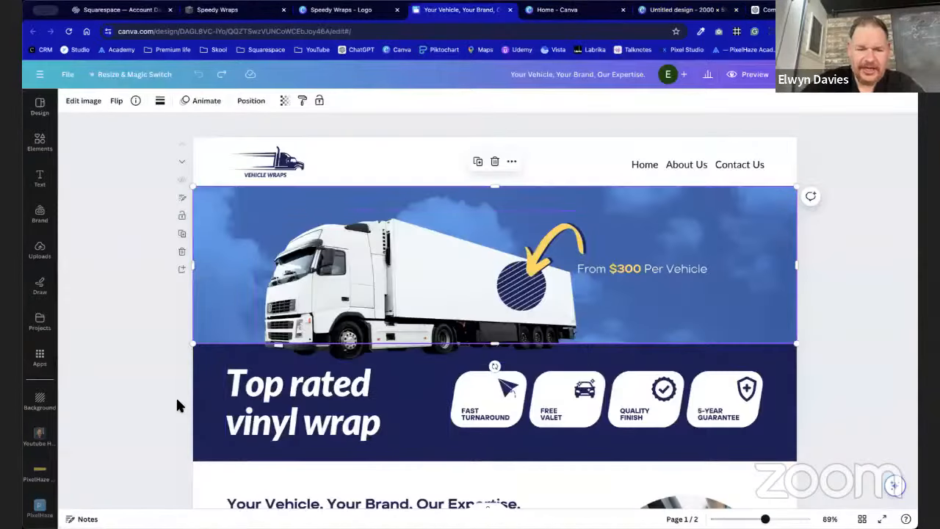
{"action": "left_click", "coordinate": [211, 405]}
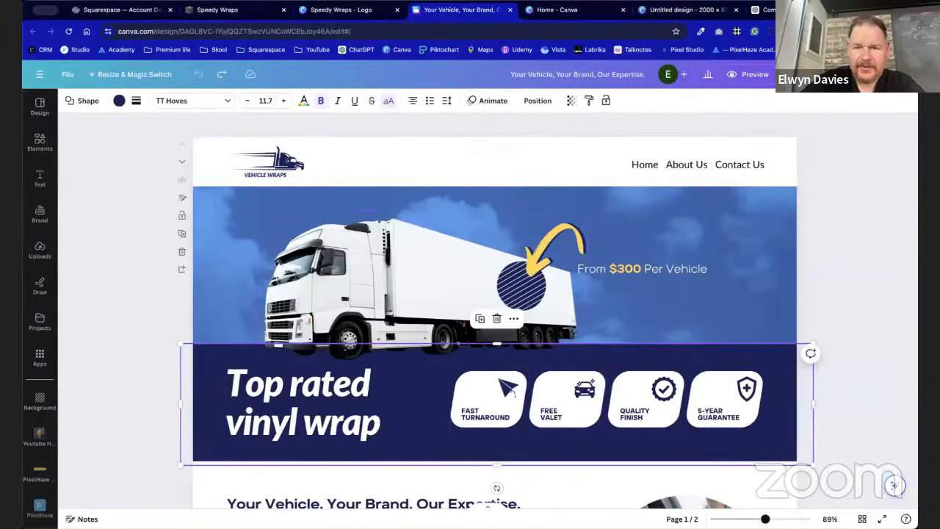
{"action": "left_click", "coordinate": [677, 9]}
{"action": "key", "text": "ctrl+v"}
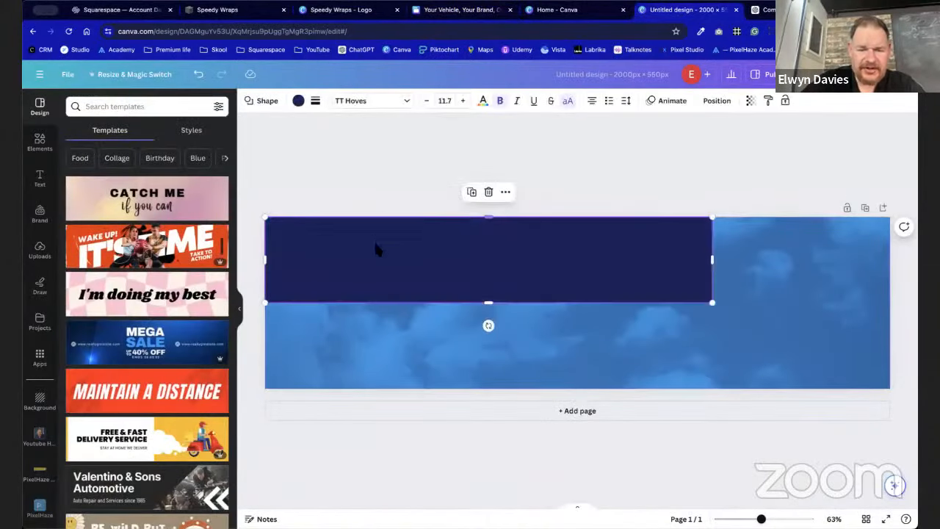
{"action": "left_click_drag", "start_coordinate": [409, 269], "coordinate": [455, 275]}
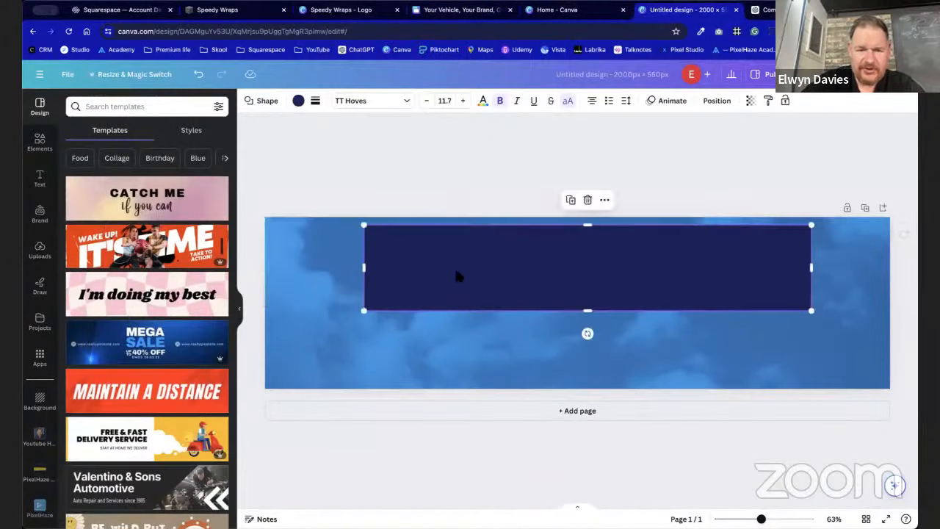
Set the sky image's duotone shadows to #1B1F57, sampled from the navy rectangle, and delete the rectangle.
{"action": "left_click", "coordinate": [325, 290]}
{"action": "left_click", "coordinate": [270, 103]}
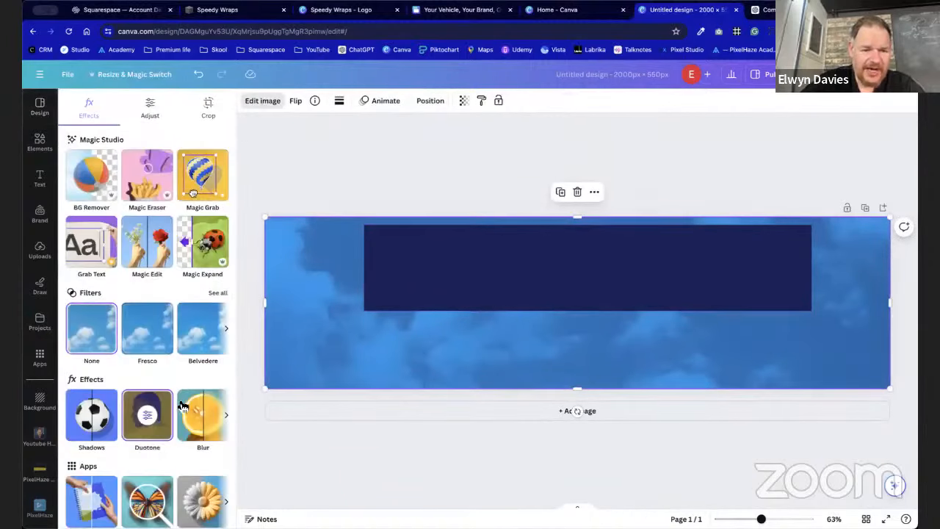
{"action": "left_click", "coordinate": [161, 415]}
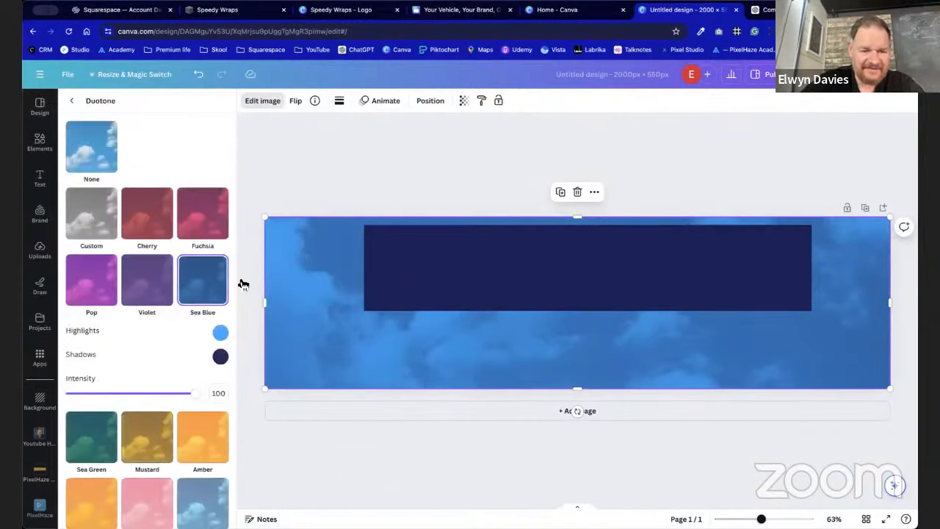
{"action": "left_click", "coordinate": [220, 357]}
{"action": "left_click", "coordinate": [354, 455]}
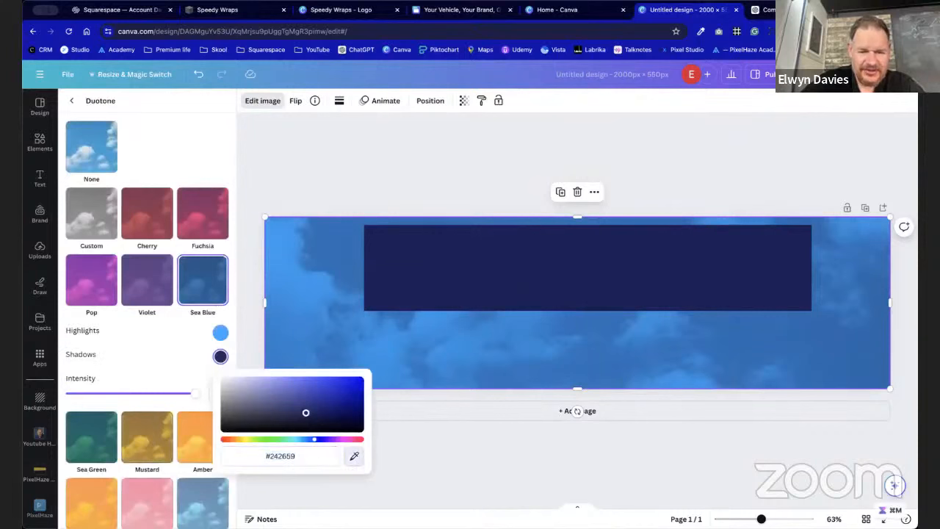
{"action": "left_click", "coordinate": [587, 268]}
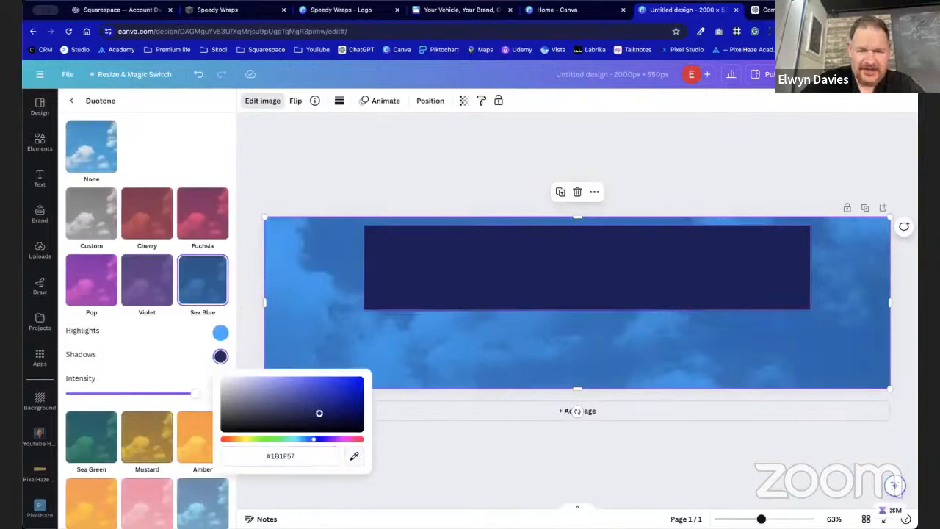
{"action": "left_click", "coordinate": [268, 176]}
{"action": "left_click", "coordinate": [433, 257]}
{"action": "key", "text": "Delete"}
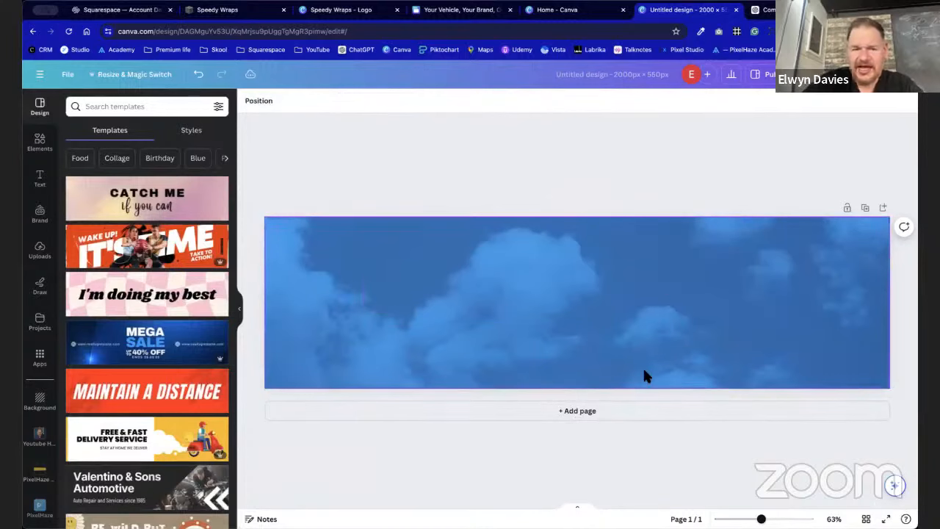
Raise the sky image's contrast to 58 and close the image adjustments.
{"action": "left_click", "coordinate": [595, 314]}
{"action": "left_click", "coordinate": [272, 103]}
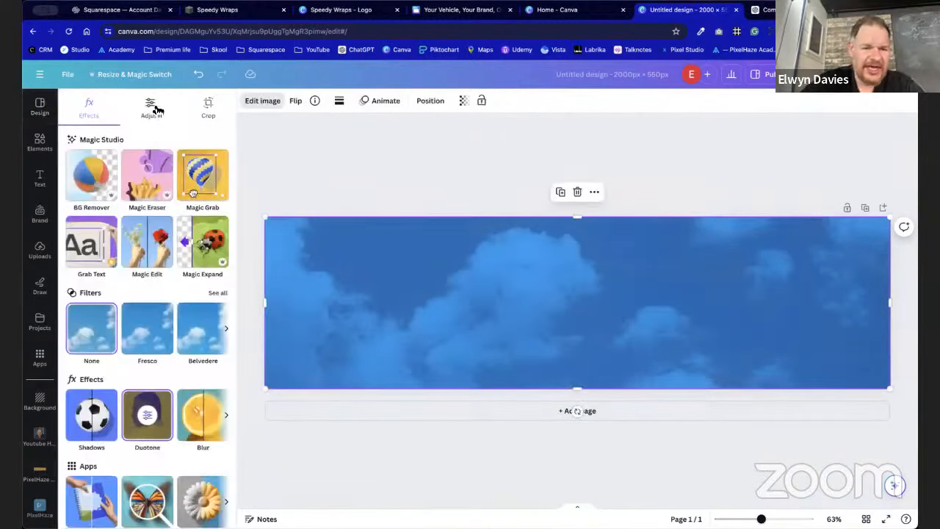
{"action": "left_click", "coordinate": [151, 107]}
{"action": "scroll", "coordinate": [167, 395], "scroll_direction": "down", "scroll_amount": 5}
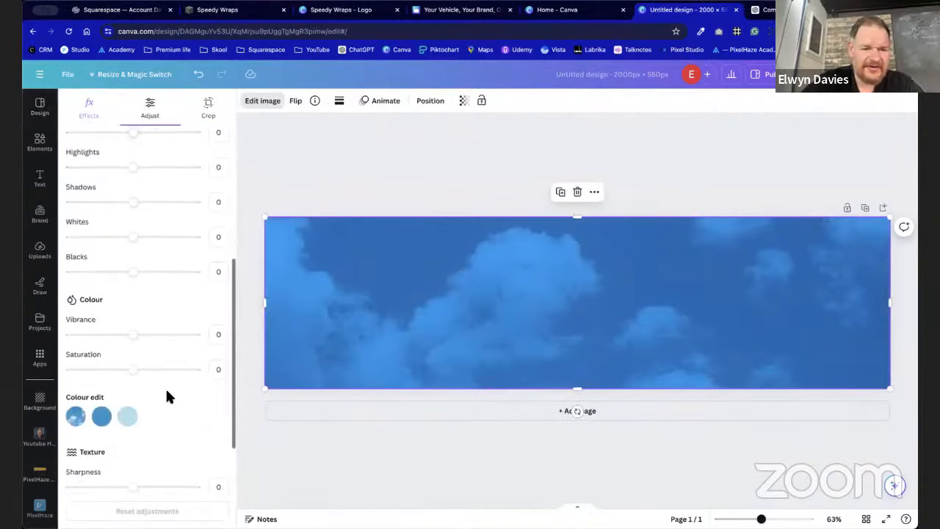
{"action": "scroll", "coordinate": [168, 395], "scroll_direction": "up", "scroll_amount": 5}
{"action": "left_click_drag", "start_coordinate": [135, 287], "coordinate": [174, 292]}
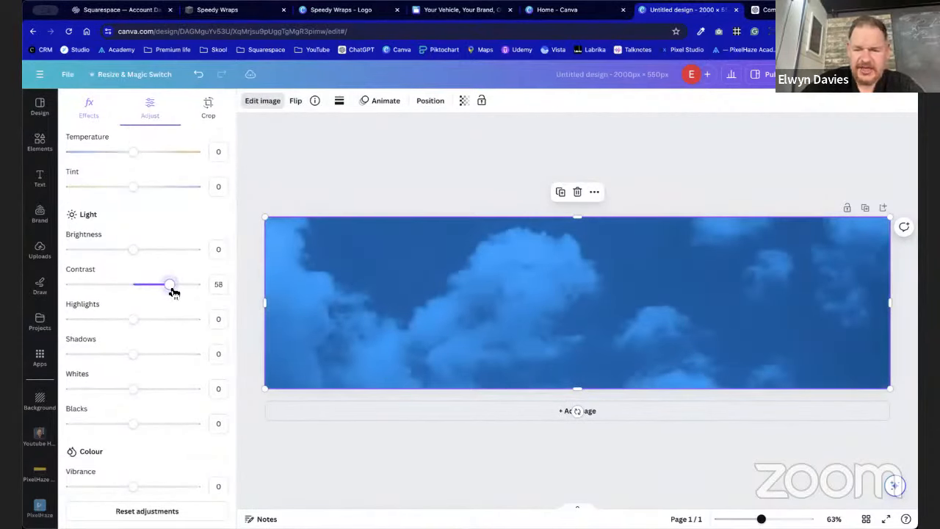
{"action": "left_click", "coordinate": [340, 174]}
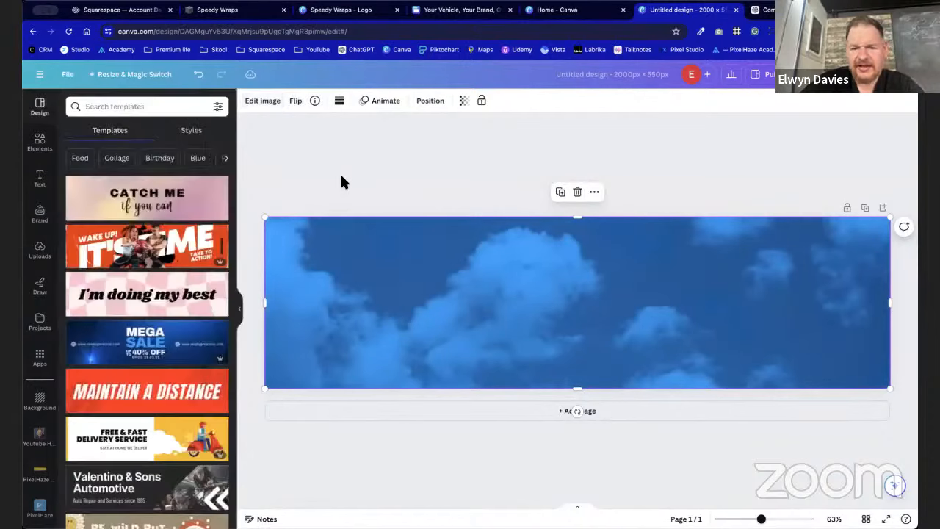
Adjust the sky image's light: set whites to 5 and shadows to -44, and raise the highlights moderately.
{"action": "left_click", "coordinate": [478, 282]}
{"action": "left_click", "coordinate": [262, 102]}
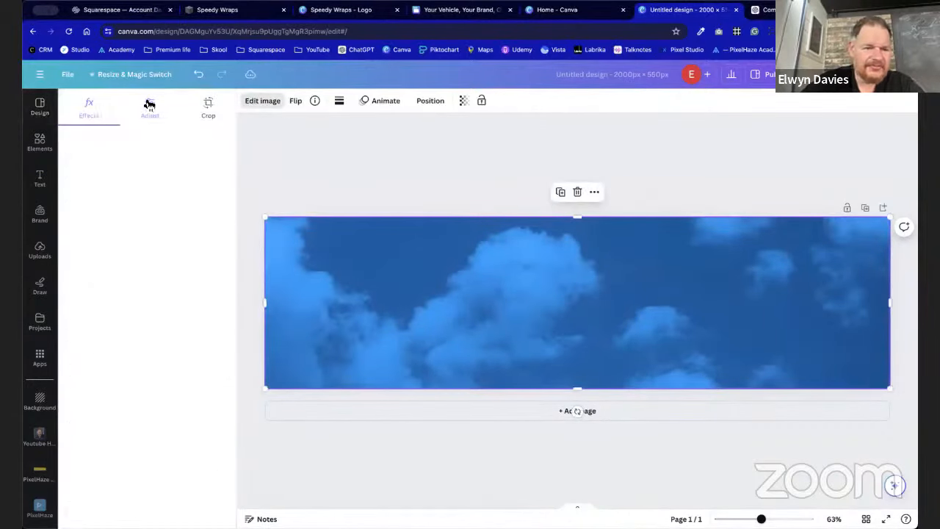
{"action": "left_click", "coordinate": [149, 105]}
{"action": "scroll", "coordinate": [160, 335], "scroll_direction": "down", "scroll_amount": 5}
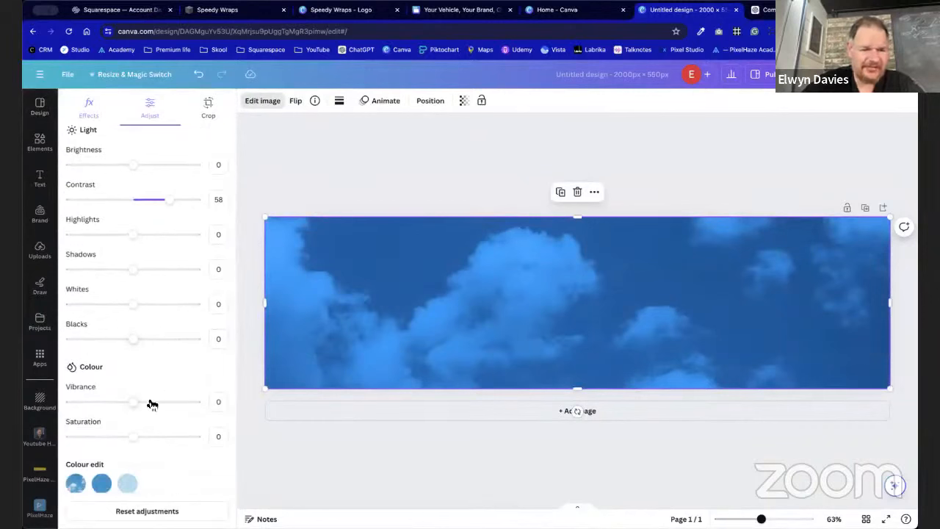
{"action": "scroll", "coordinate": [147, 398], "scroll_direction": "up", "scroll_amount": 1}
{"action": "mouse_move", "coordinate": [134, 327]}
{"action": "left_mouse_down"}
{"action": "mouse_move", "coordinate": [164, 330]}
{"action": "mouse_move", "coordinate": [139, 328]}
{"action": "left_mouse_up"}
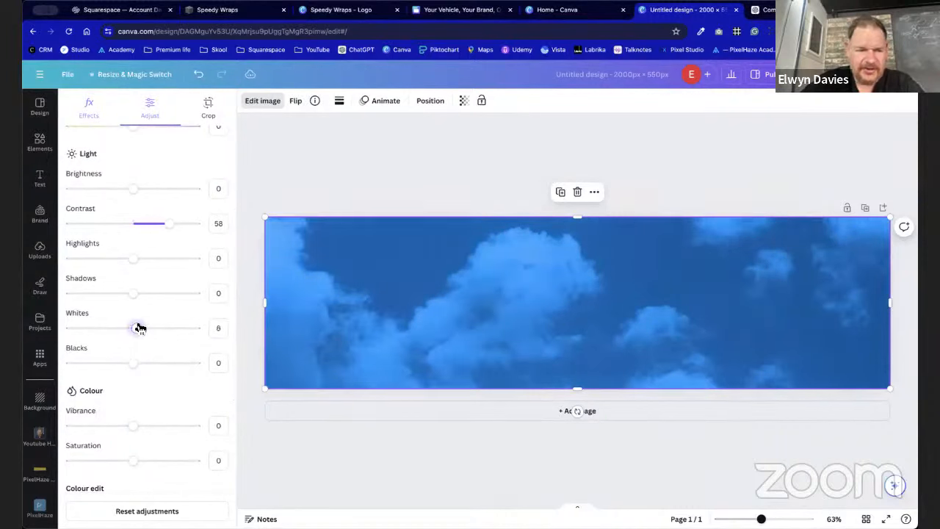
{"action": "left_click_drag", "start_coordinate": [132, 258], "coordinate": [156, 258]}
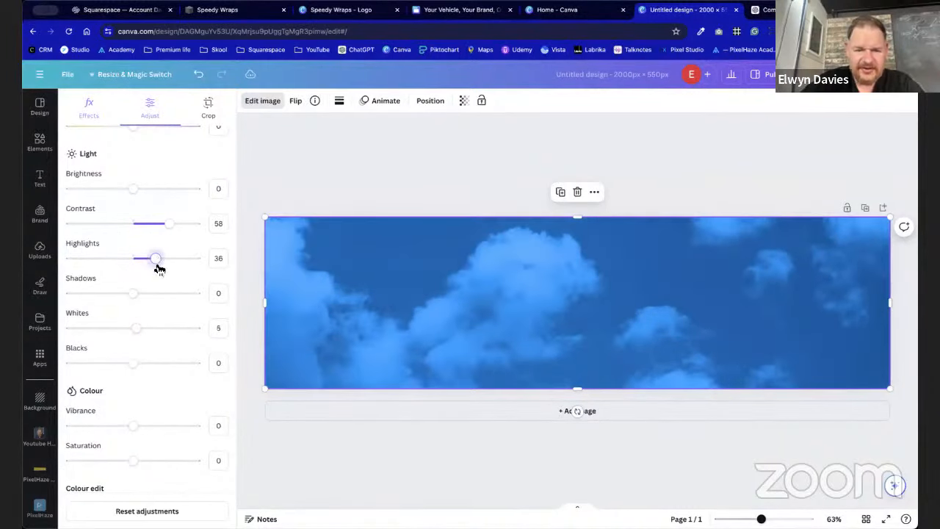
{"action": "left_click_drag", "start_coordinate": [141, 300], "coordinate": [109, 297]}
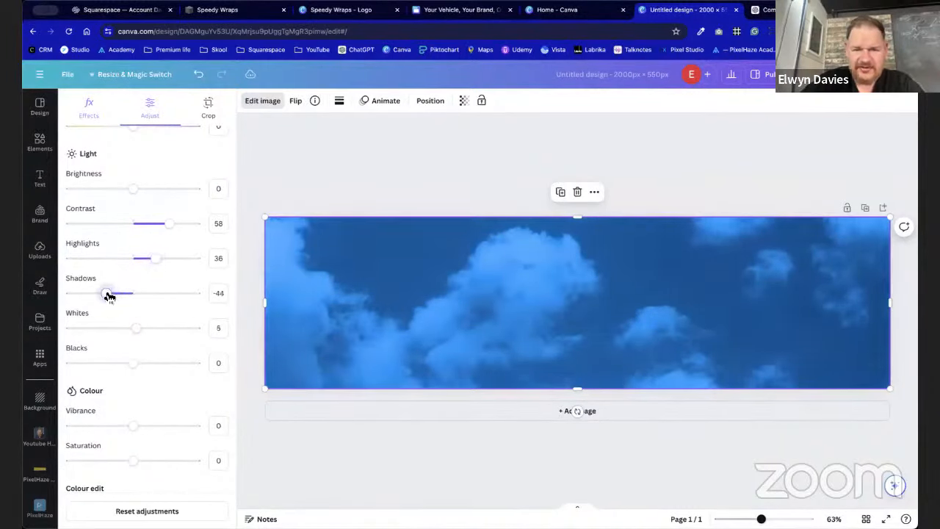
{"action": "mouse_move", "coordinate": [152, 261]}
{"action": "left_mouse_down"}
{"action": "mouse_move", "coordinate": [162, 260]}
{"action": "mouse_move", "coordinate": [147, 259]}
{"action": "left_mouse_up"}
{"action": "left_click", "coordinate": [350, 145]}
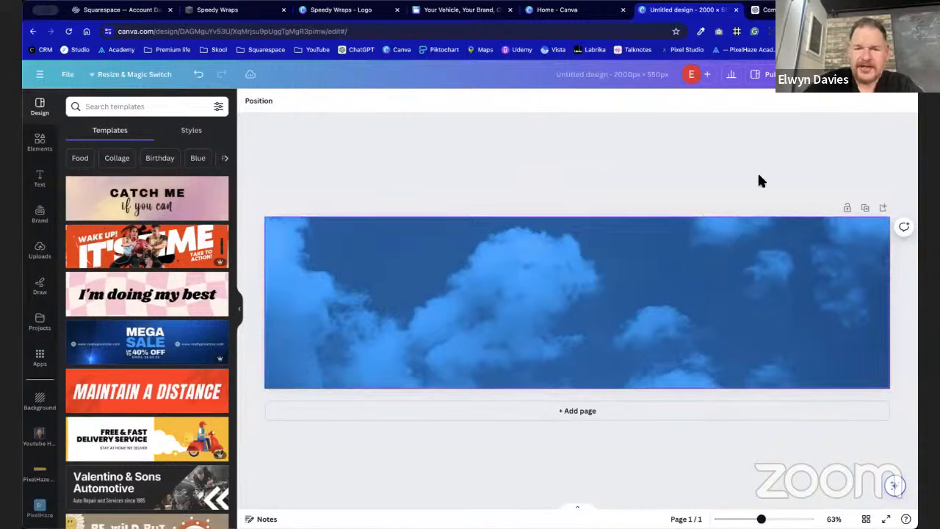
Rename the design as Hero Background.
{"action": "left_click", "coordinate": [601, 77]}
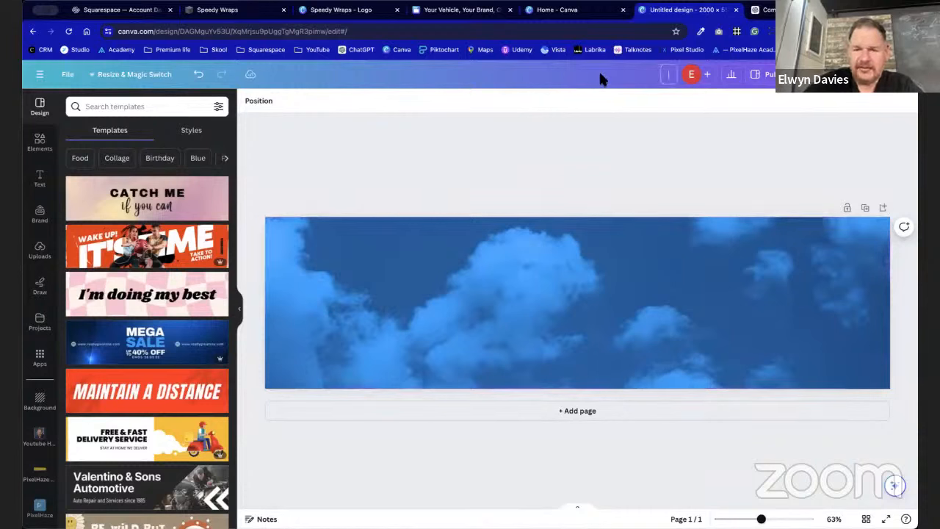
{"action": "type", "text": "WH"}
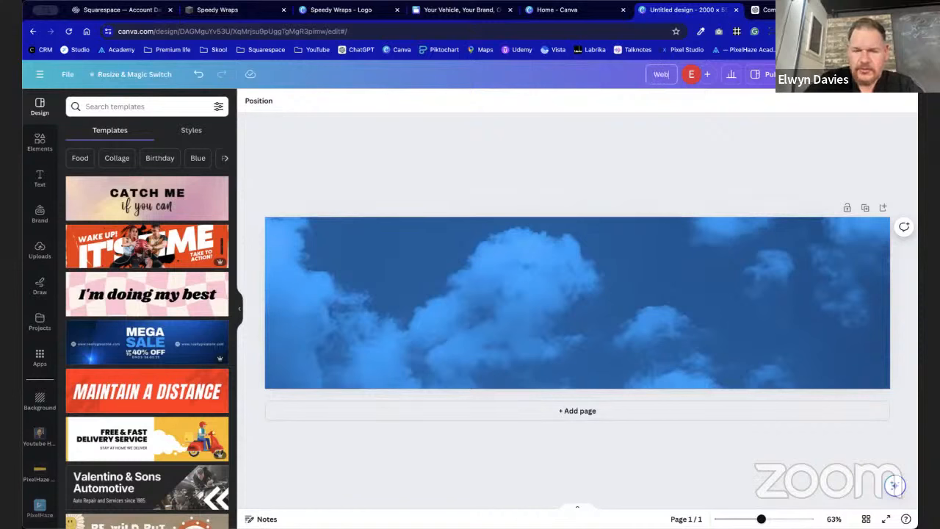
{"action": "type", "text": "ero Bacgroun"}
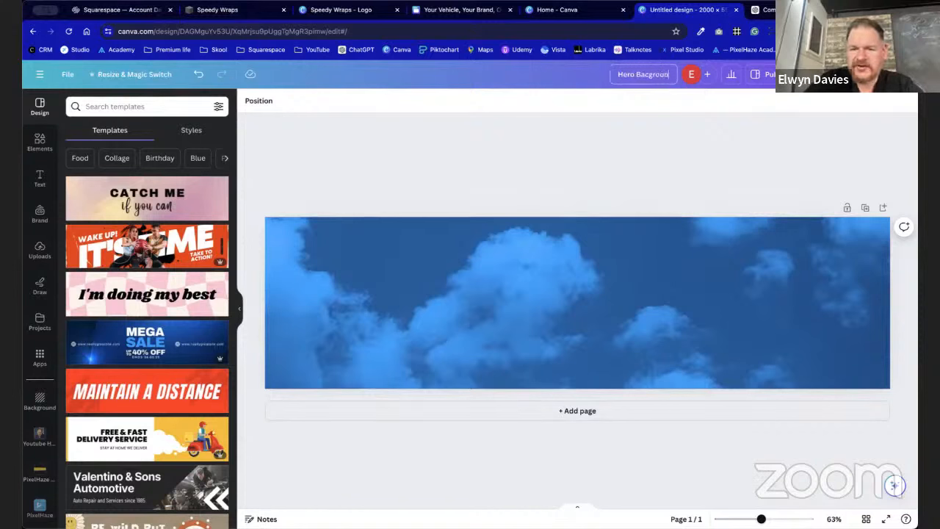
{"action": "key", "text": "BackSpace"}
{"action": "key", "text": "BackSpace"}
{"action": "key", "text": "BackSpace"}
{"action": "key", "text": "BackSpace"}
{"action": "key", "text": "BackSpace"}
{"action": "type", "text": "kground"}
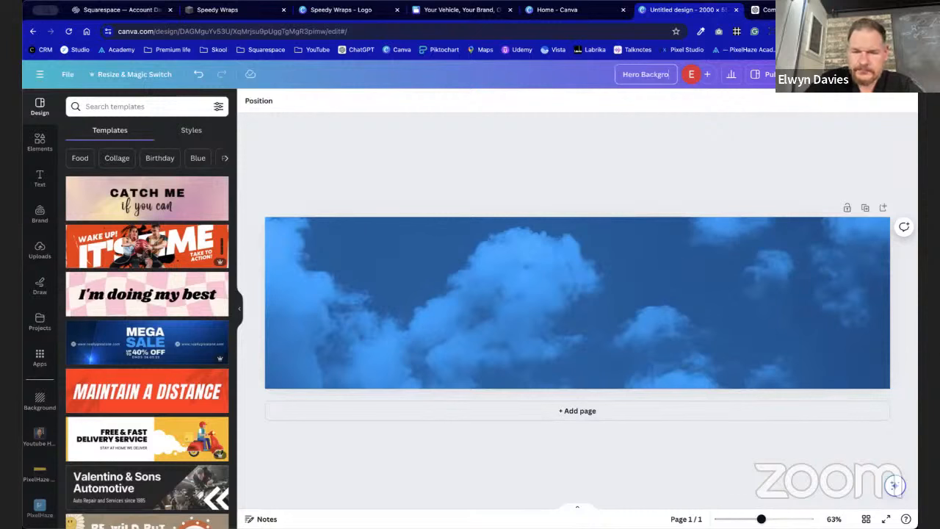
{"action": "left_click", "coordinate": [606, 130]}
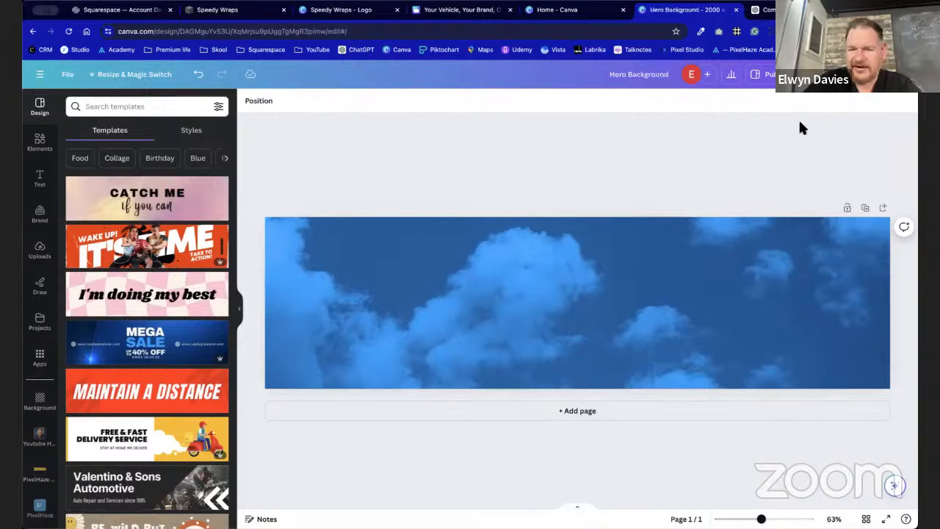
Download the design as a PNG at 2,000 × 550 px.
{"action": "left_click", "coordinate": [859, 75]}
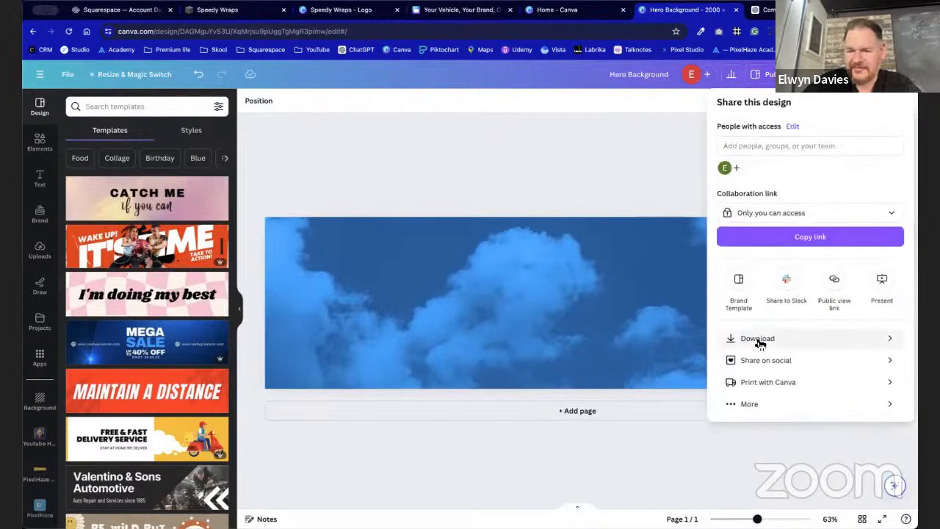
{"action": "left_click", "coordinate": [754, 336]}
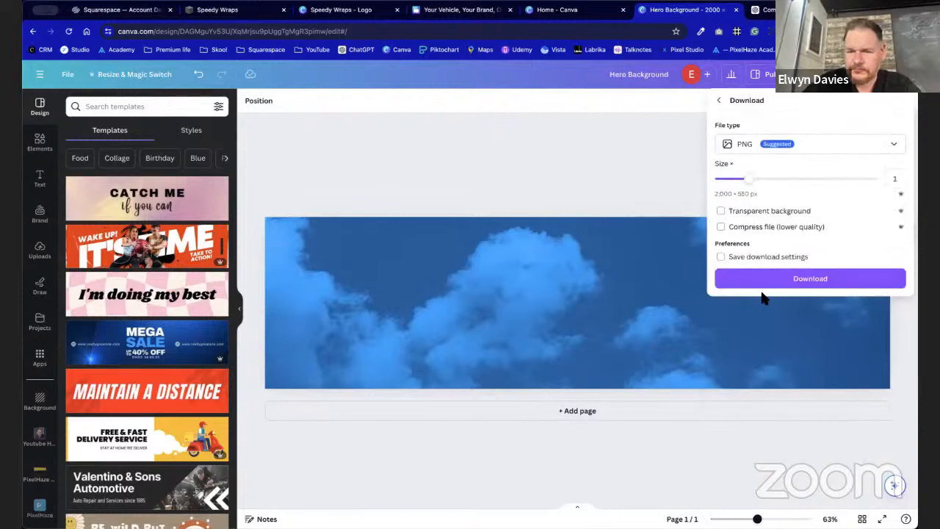
{"action": "left_click", "coordinate": [797, 279]}
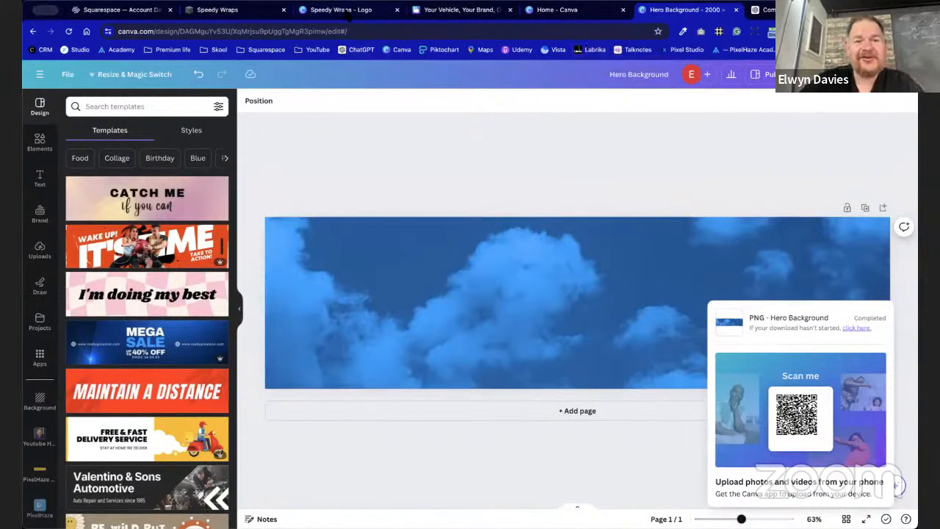
Switch to the Speedy Wraps site in Squarespace and try to upload the downloaded sky image as the hero section's background.
{"action": "left_click", "coordinate": [252, 13]}
{"action": "left_click", "coordinate": [828, 252]}
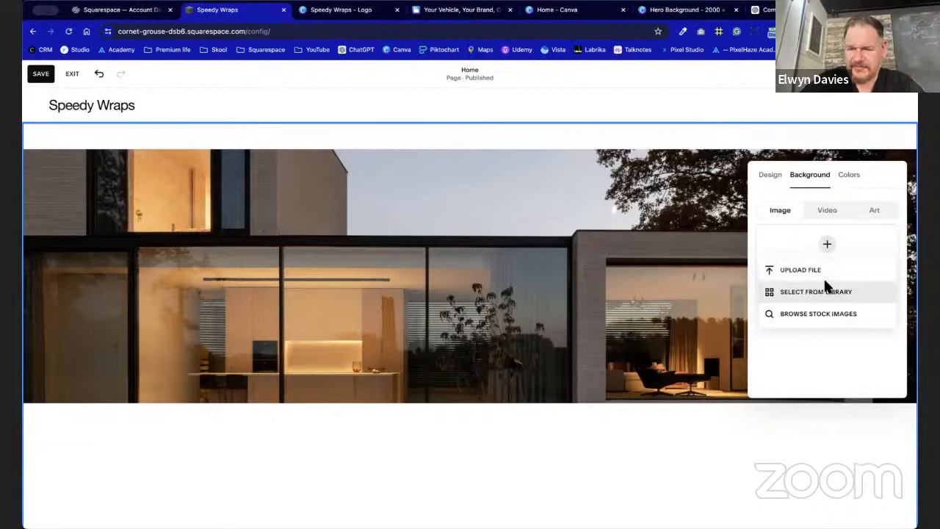
{"action": "left_click", "coordinate": [814, 270]}
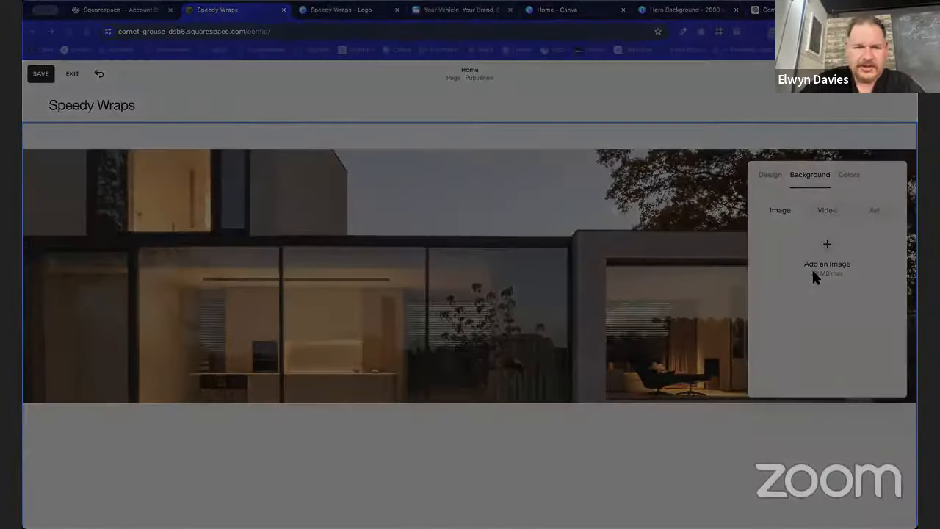
{"action": "left_click", "coordinate": [897, 508]}
{"action": "left_click", "coordinate": [617, 211]}
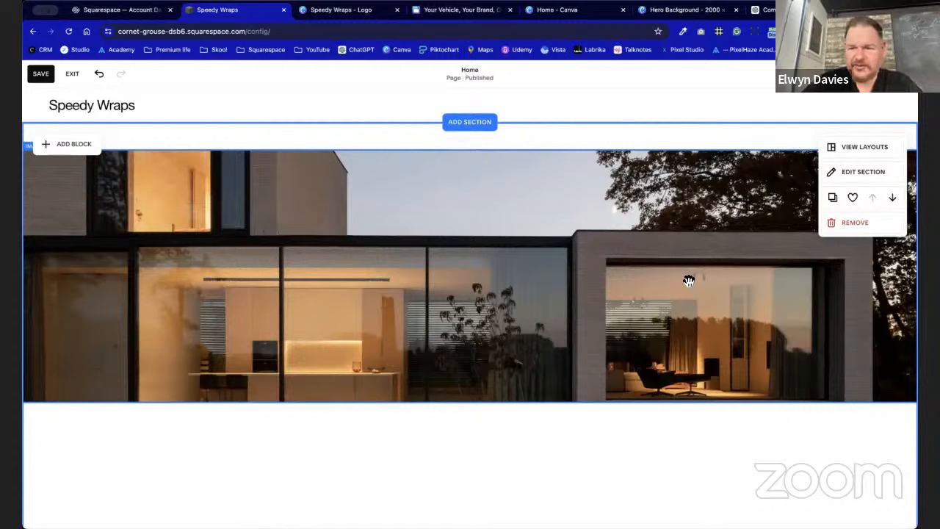
Reopen the hero section's settings and upload Hero Background.png as its background image.
{"action": "left_click", "coordinate": [859, 171]}
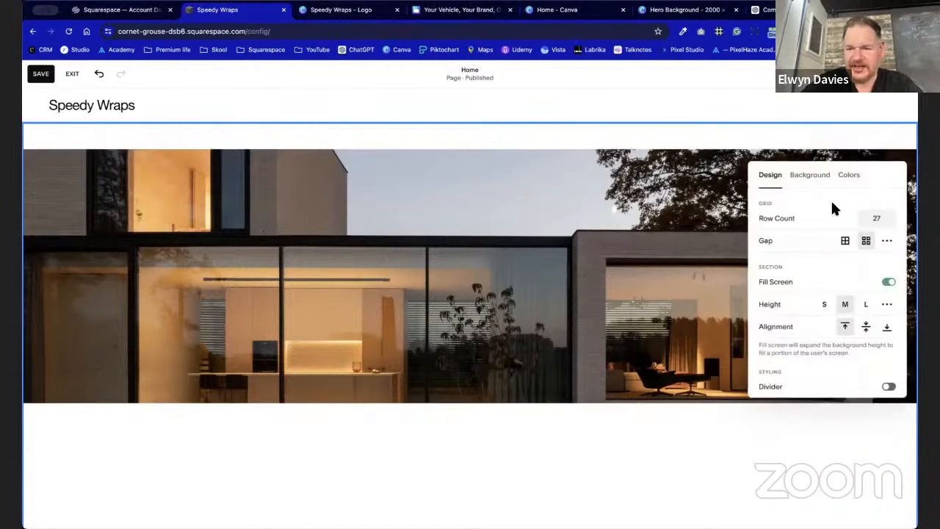
{"action": "left_click", "coordinate": [810, 174]}
{"action": "left_click", "coordinate": [827, 245]}
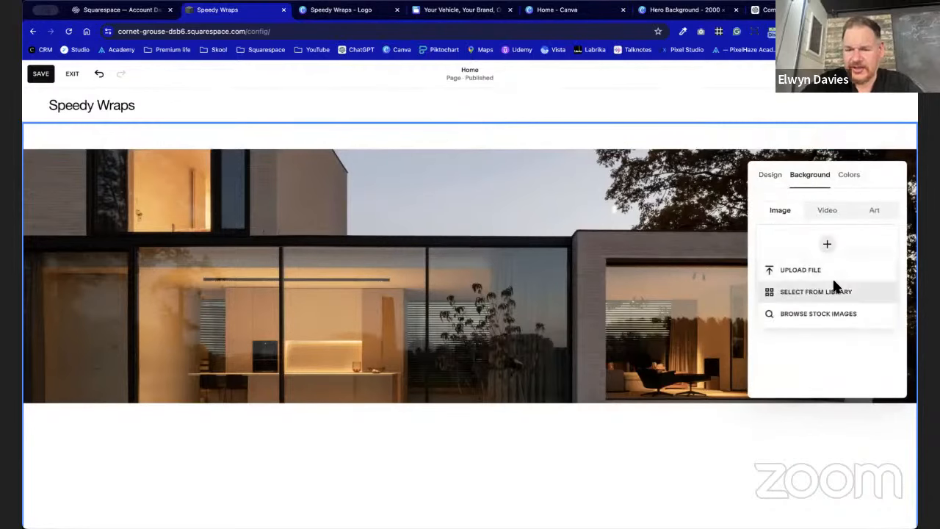
{"action": "left_click", "coordinate": [832, 269]}
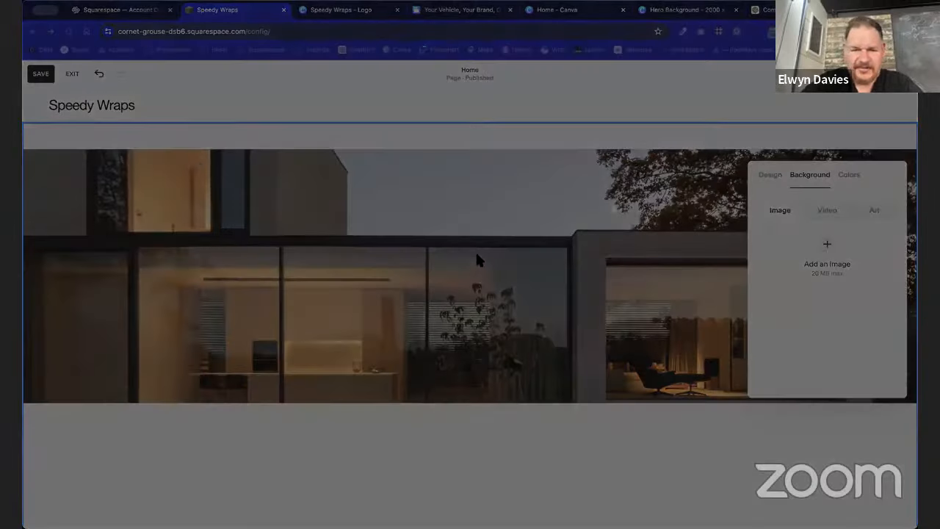
{"action": "double_click", "coordinate": [151, 110]}
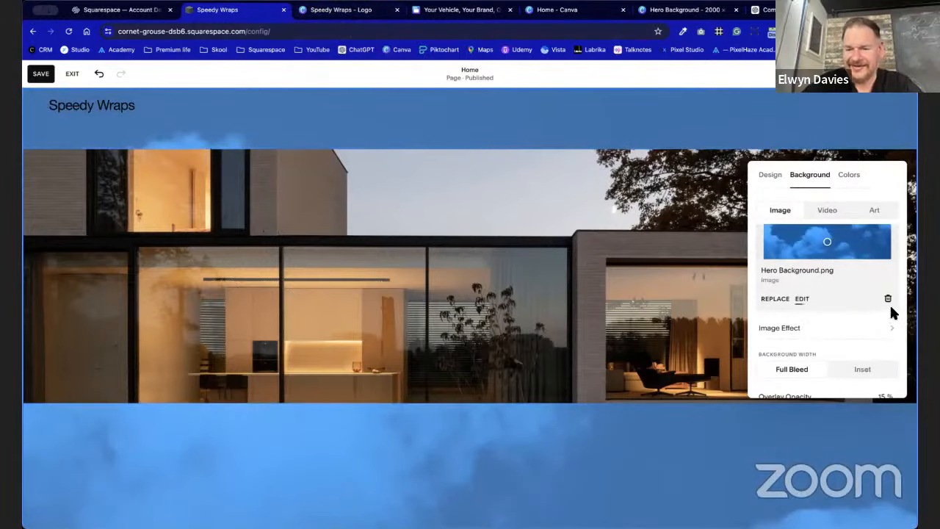
Remove the section's background image and replace Radian-hero.jpg in the hero image block with Hero Background.png from the library.
{"action": "left_click", "coordinate": [887, 298]}
{"action": "left_click", "coordinate": [545, 409]}
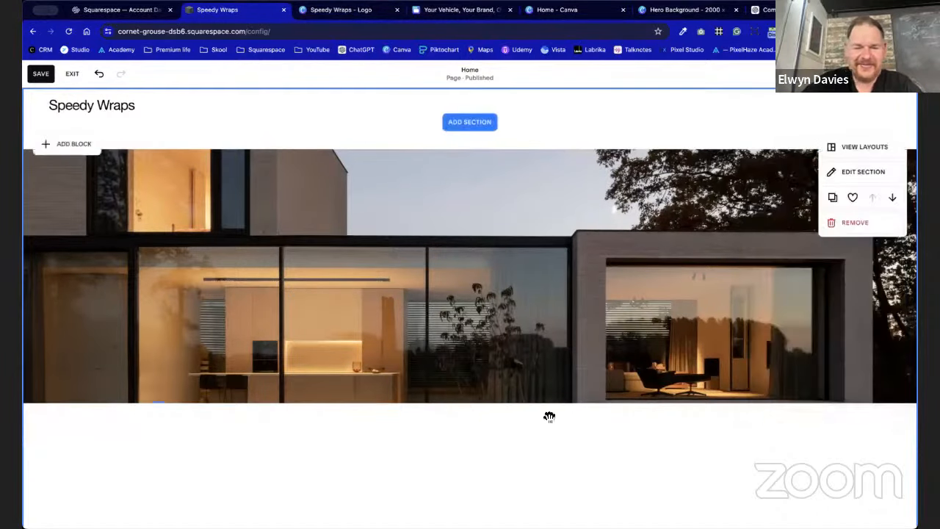
{"action": "double_click", "coordinate": [590, 285]}
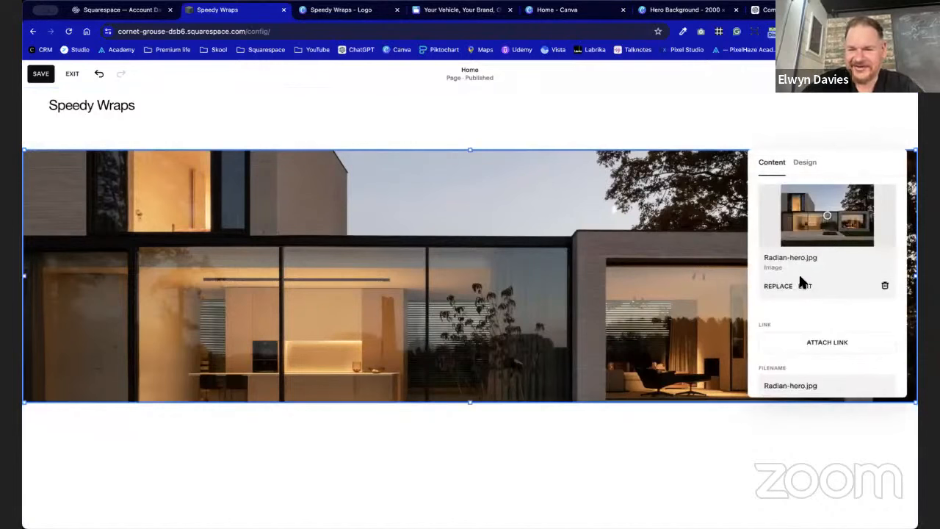
{"action": "left_click", "coordinate": [776, 286]}
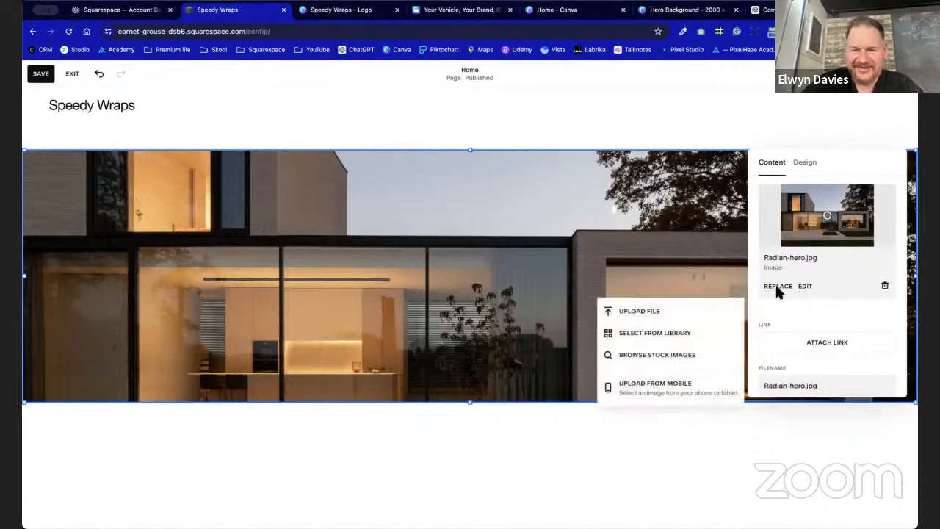
{"action": "left_click", "coordinate": [685, 335]}
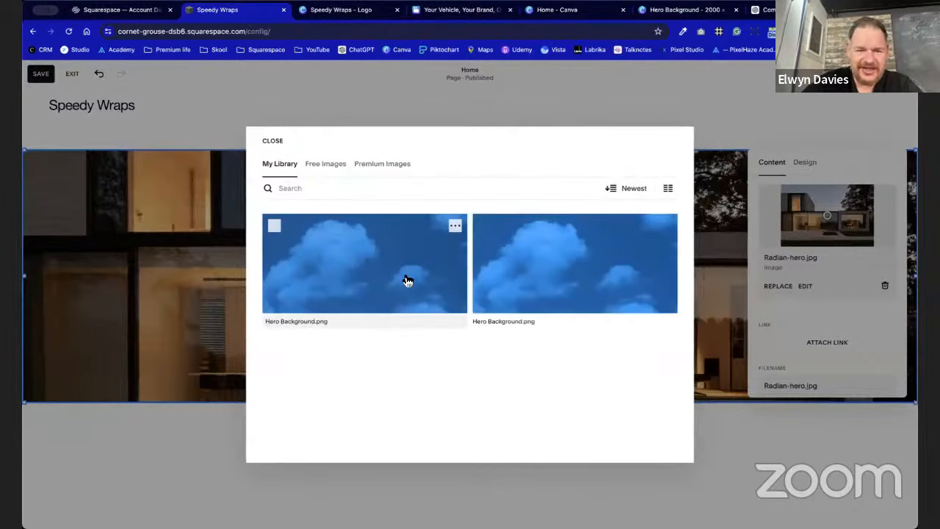
{"action": "left_click", "coordinate": [408, 281]}
{"action": "left_click", "coordinate": [663, 446]}
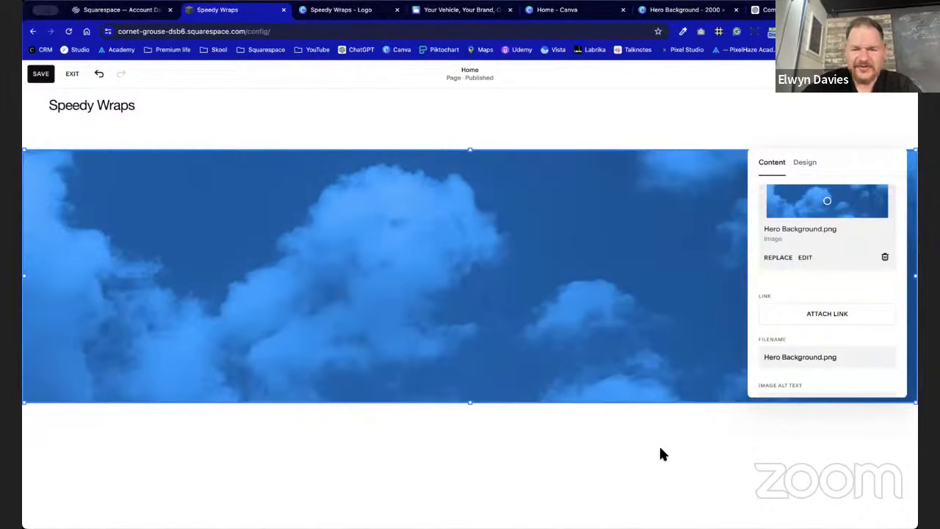
Deselect the hero image, switch to the Speedy Wraps logo design in Canva and review the logo versions on its three pages.
{"action": "left_click", "coordinate": [653, 456]}
{"action": "left_click", "coordinate": [522, 228]}
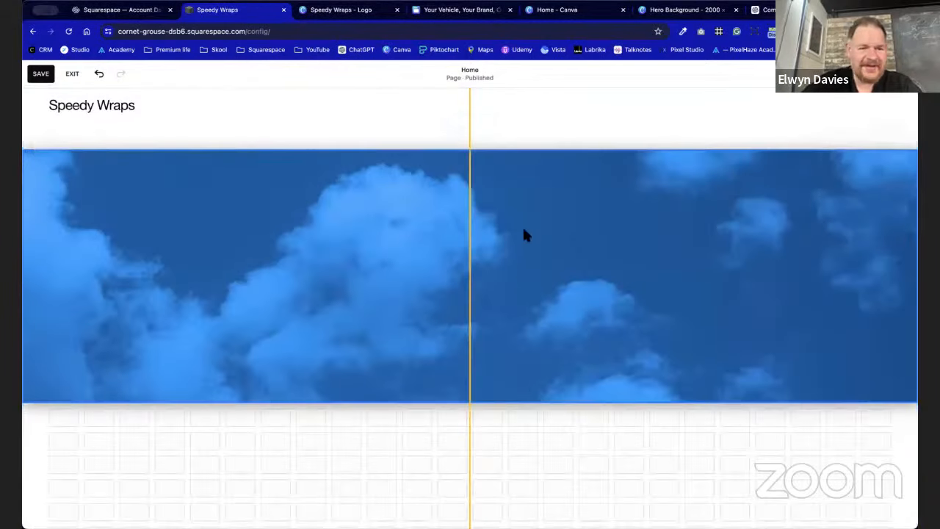
{"action": "left_click", "coordinate": [538, 430]}
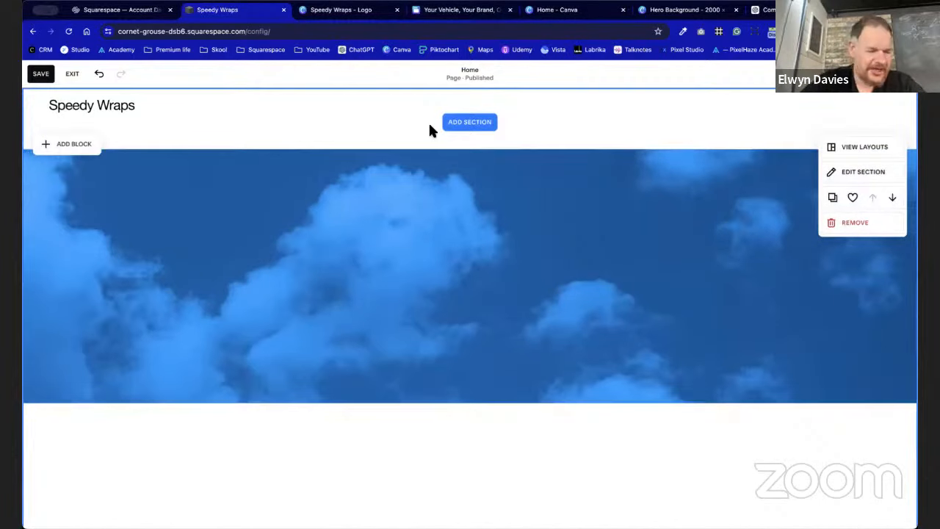
{"action": "left_click", "coordinate": [334, 10]}
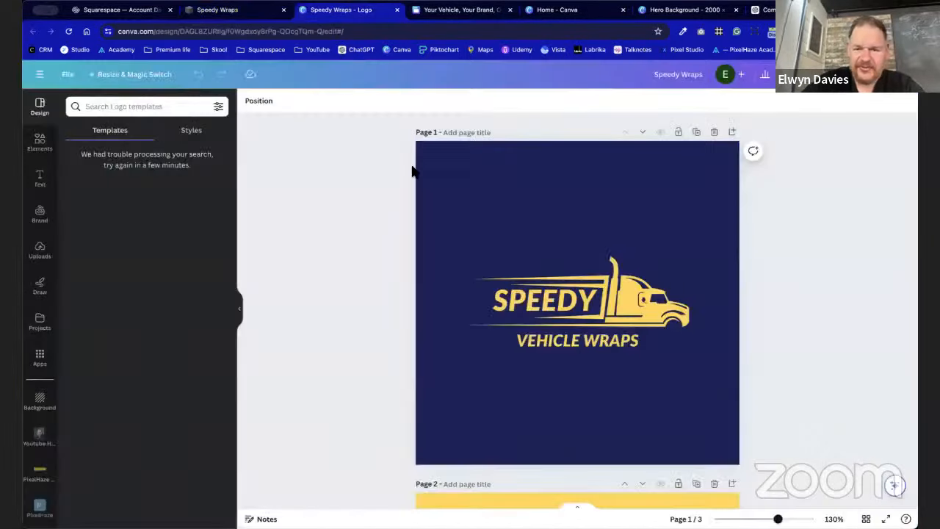
{"action": "scroll", "coordinate": [547, 382], "scroll_direction": "down", "scroll_amount": 10}
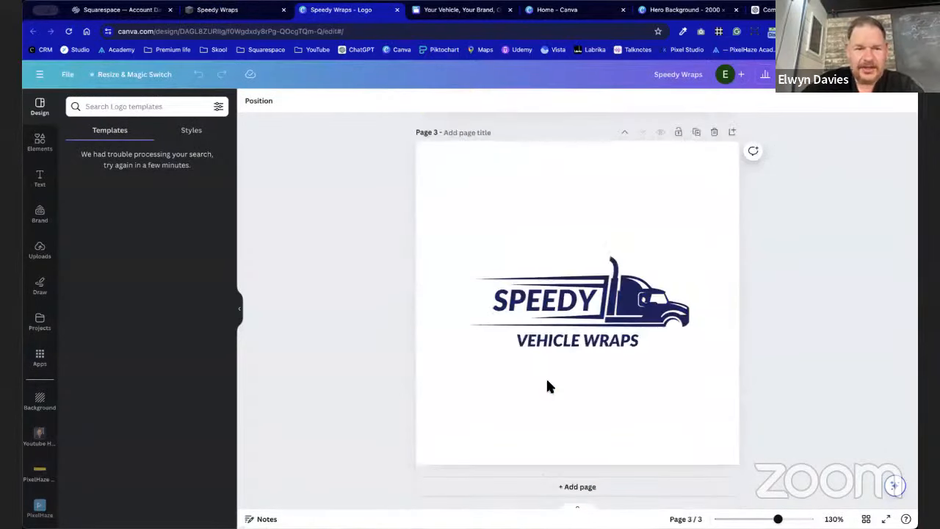
{"action": "key", "text": "ctrl+Tab"}
{"action": "key", "text": "ctrl+shift+Tab"}
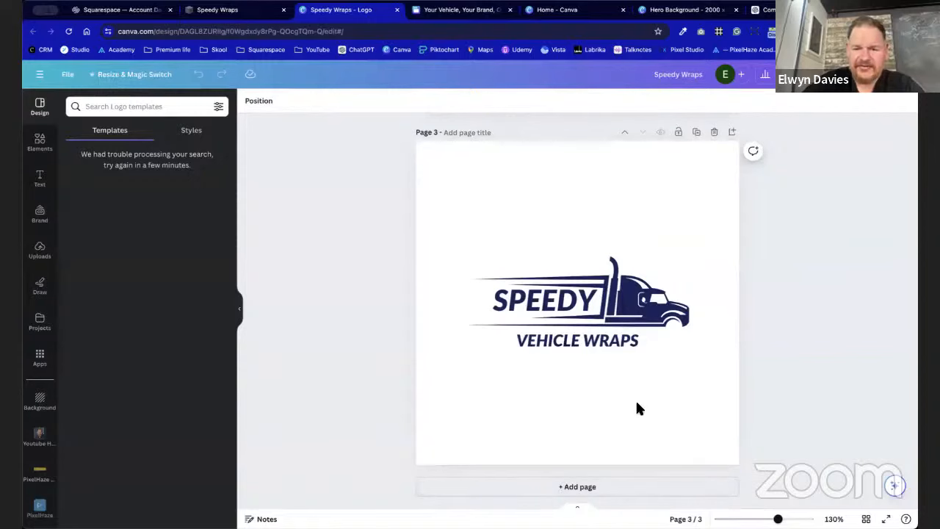
{"action": "left_click", "coordinate": [444, 176]}
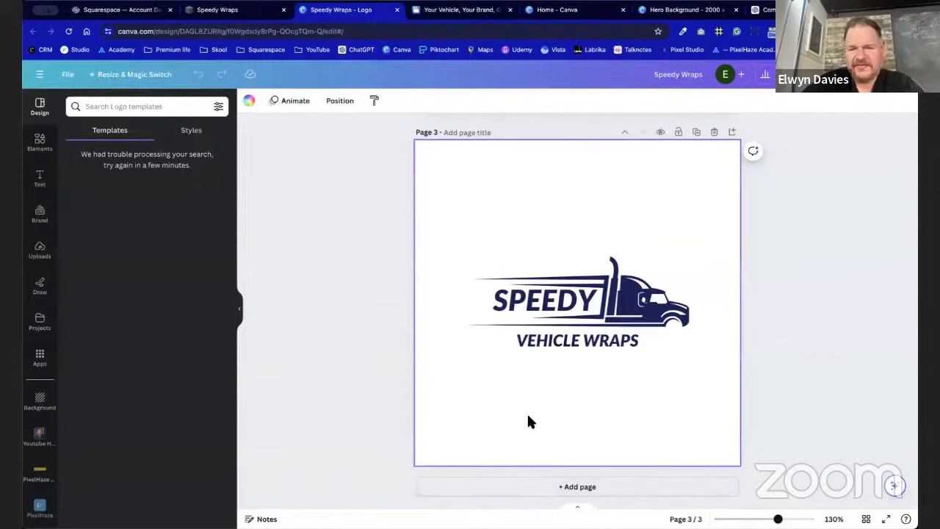
{"action": "scroll", "coordinate": [527, 419], "scroll_direction": "up", "scroll_amount": 10}
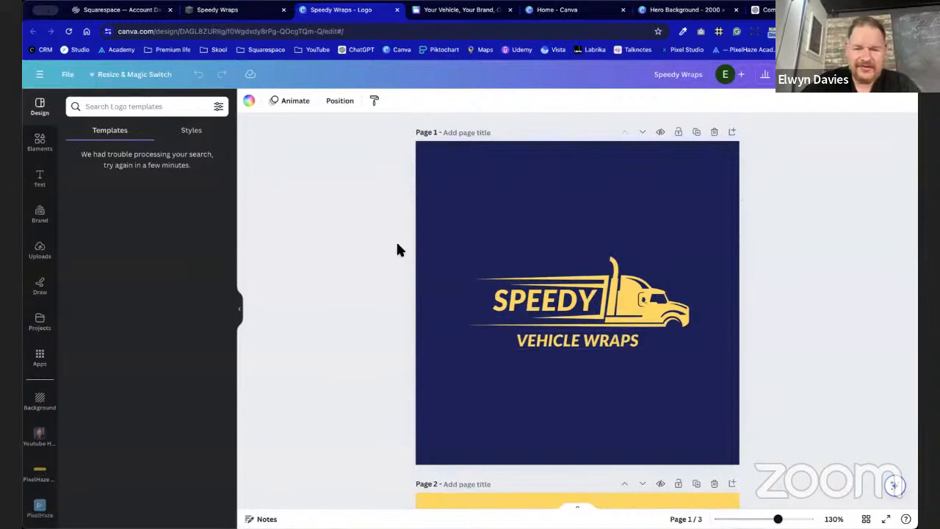
{"action": "scroll", "coordinate": [397, 249], "scroll_direction": "down", "scroll_amount": 10}
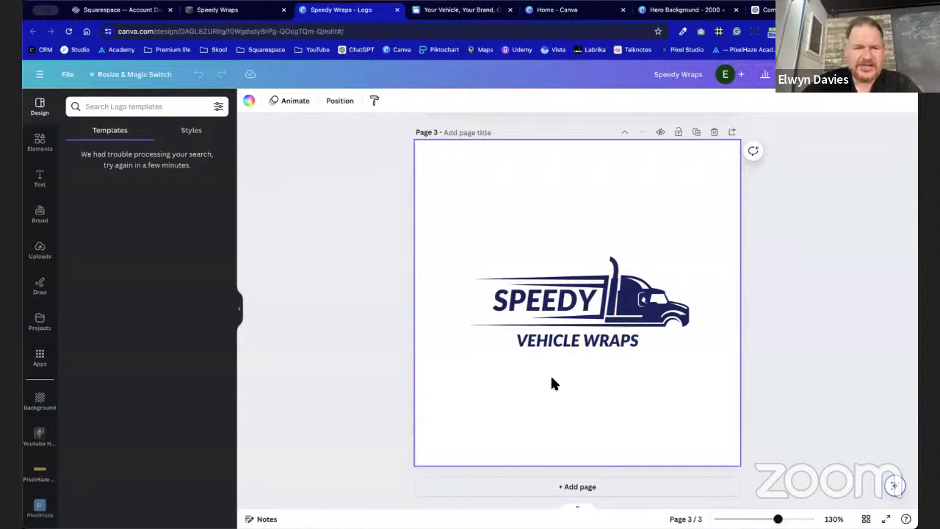
{"action": "left_click", "coordinate": [160, 76]}
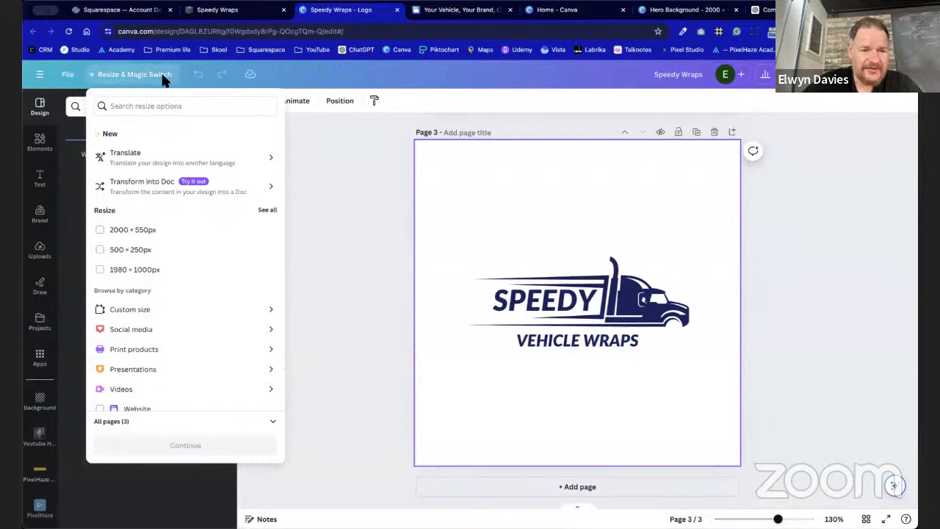
{"action": "left_click", "coordinate": [163, 76]}
{"action": "left_click", "coordinate": [66, 74]}
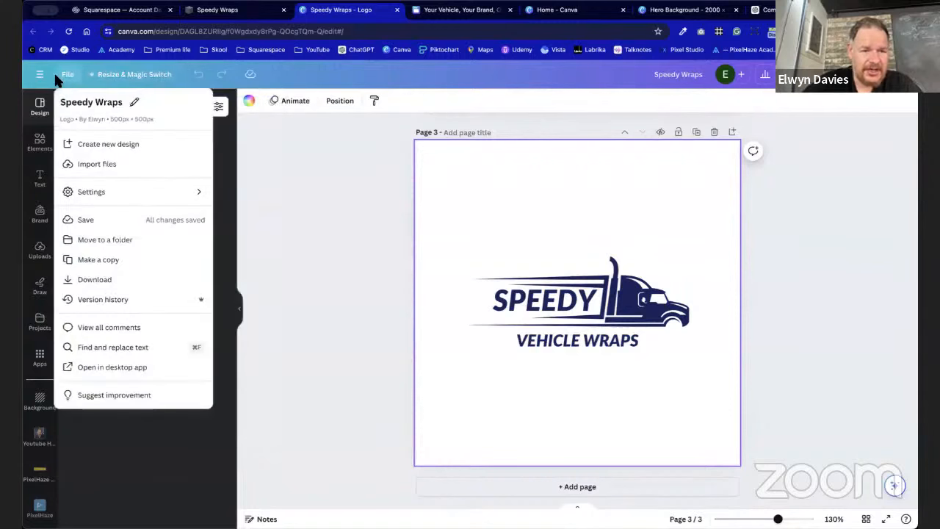
{"action": "left_click", "coordinate": [116, 85]}
Resize this logo design itself, without making a copy, to a custom size of 500 × 200 px on all pages.
{"action": "left_click", "coordinate": [115, 81]}
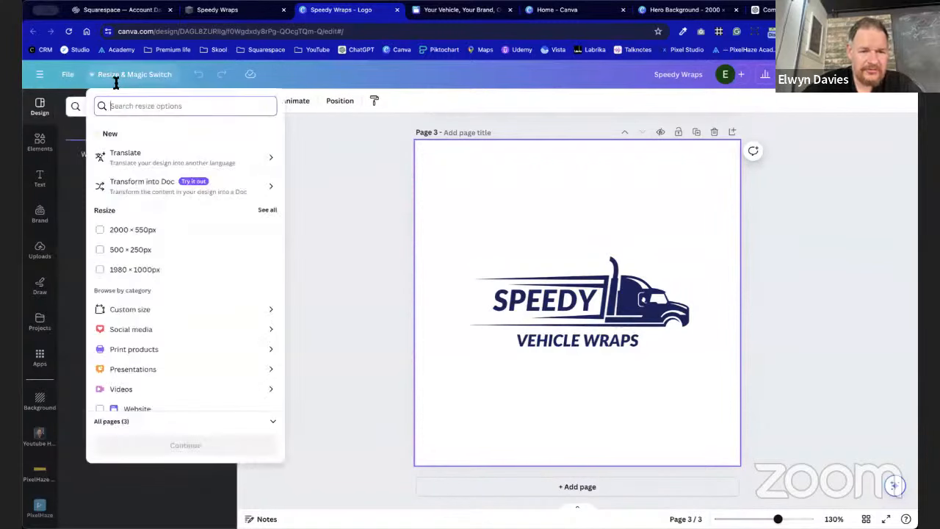
{"action": "scroll", "coordinate": [162, 299], "scroll_direction": "down", "scroll_amount": 2}
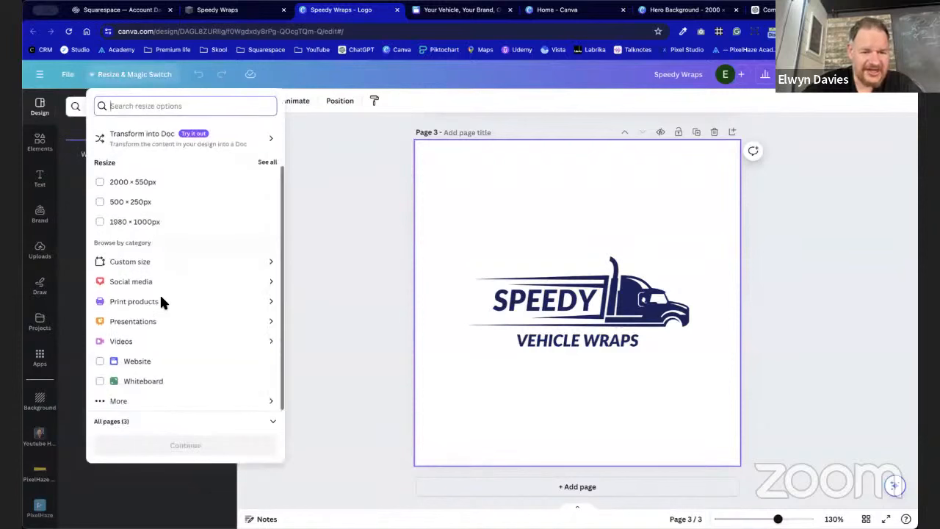
{"action": "scroll", "coordinate": [159, 389], "scroll_direction": "up", "scroll_amount": 2}
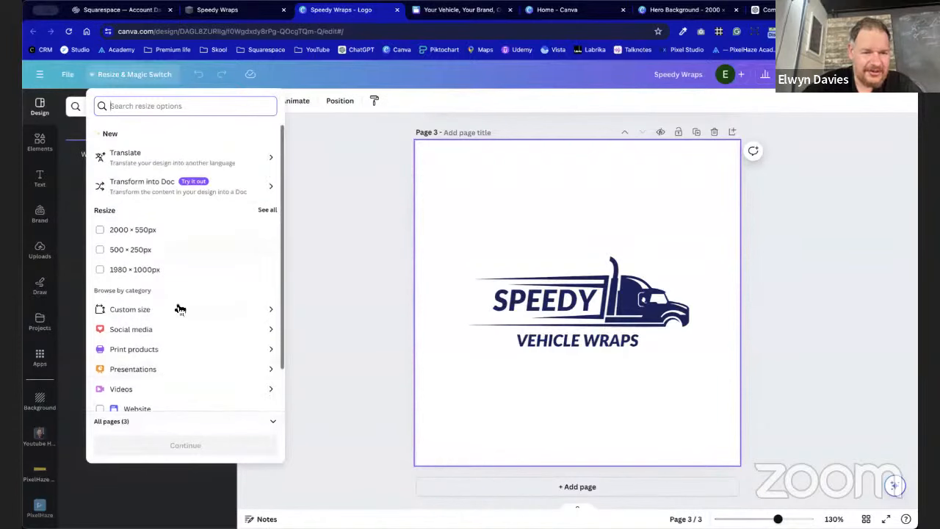
{"action": "left_click", "coordinate": [208, 310]}
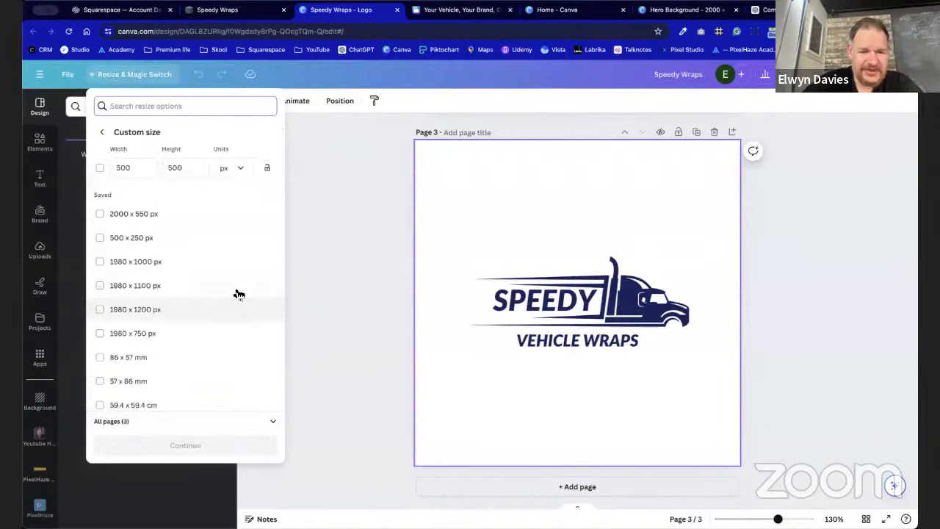
{"action": "left_click", "coordinate": [182, 167]}
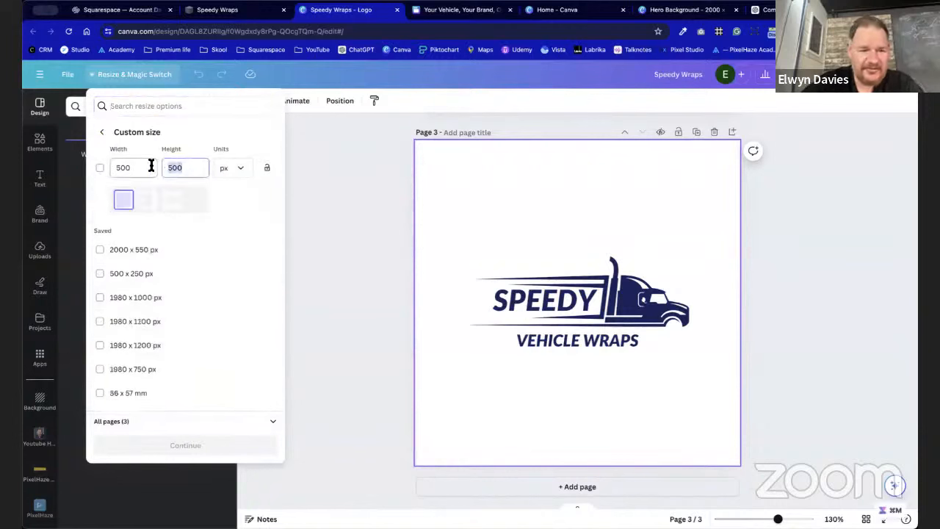
{"action": "type", "text": "2"}
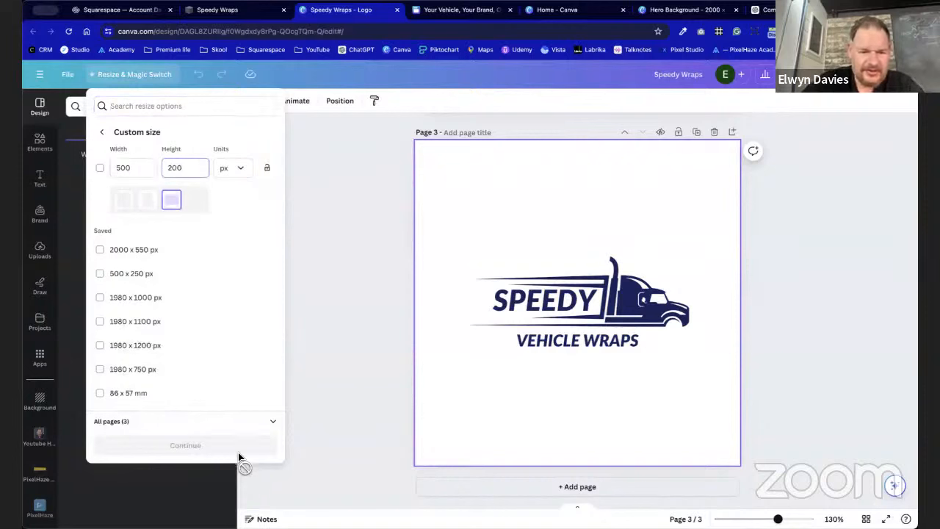
{"action": "key", "text": "Return"}
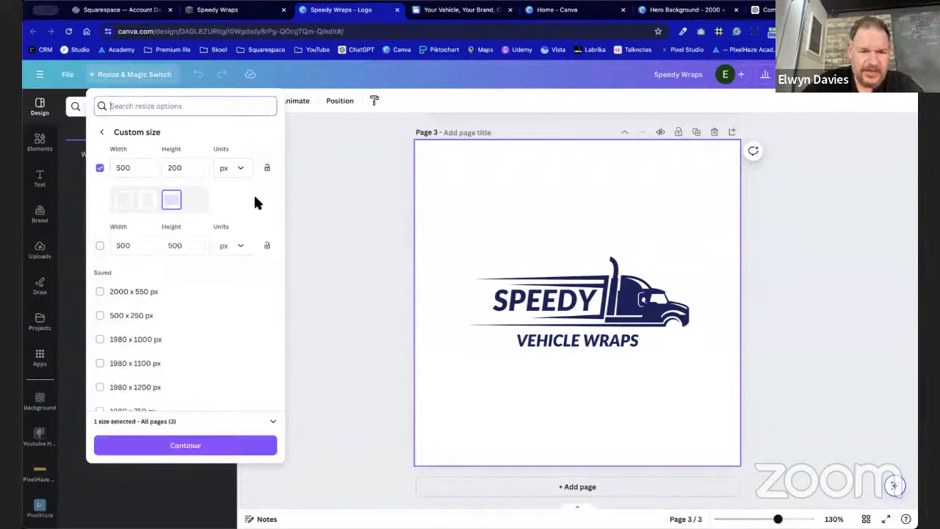
{"action": "left_click", "coordinate": [248, 449]}
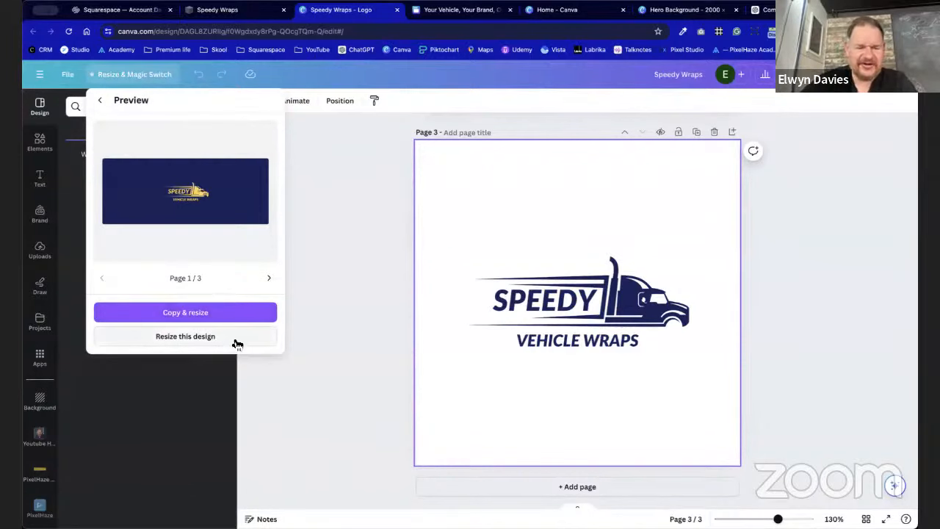
{"action": "left_click", "coordinate": [237, 339]}
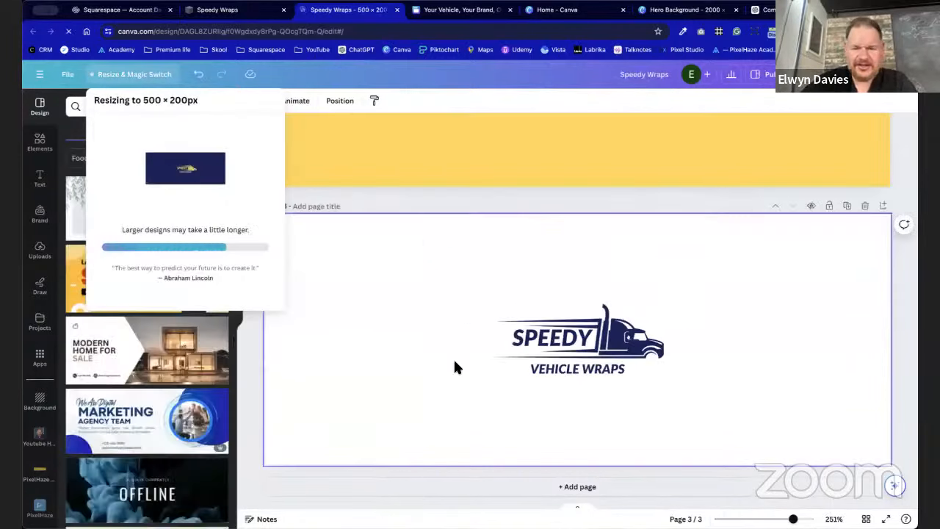
Select all parts of the navy logo on page 3 and enlarge them together from the page's left side to fill the page height.
{"action": "scroll", "coordinate": [517, 379], "scroll_direction": "down", "scroll_amount": 6}
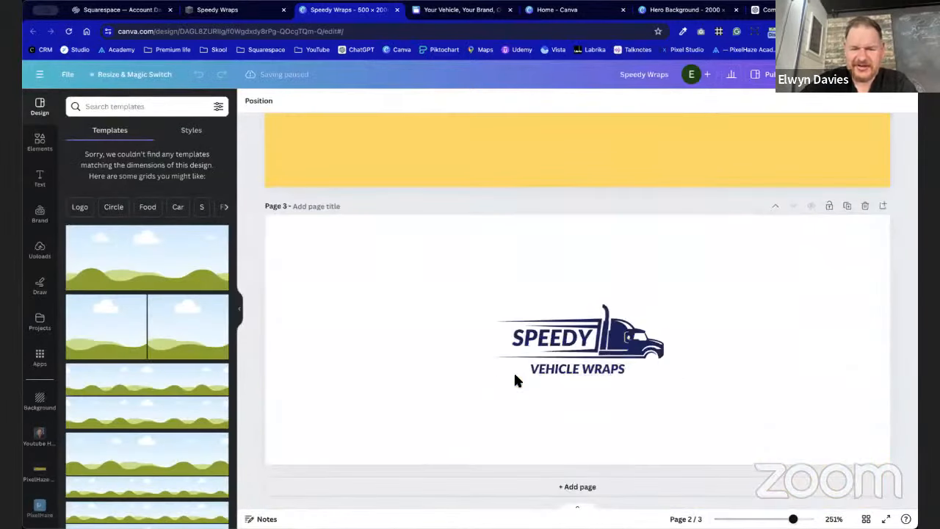
{"action": "left_click_drag", "start_coordinate": [474, 254], "coordinate": [793, 417]}
{"action": "left_click_drag", "start_coordinate": [648, 348], "coordinate": [438, 355]}
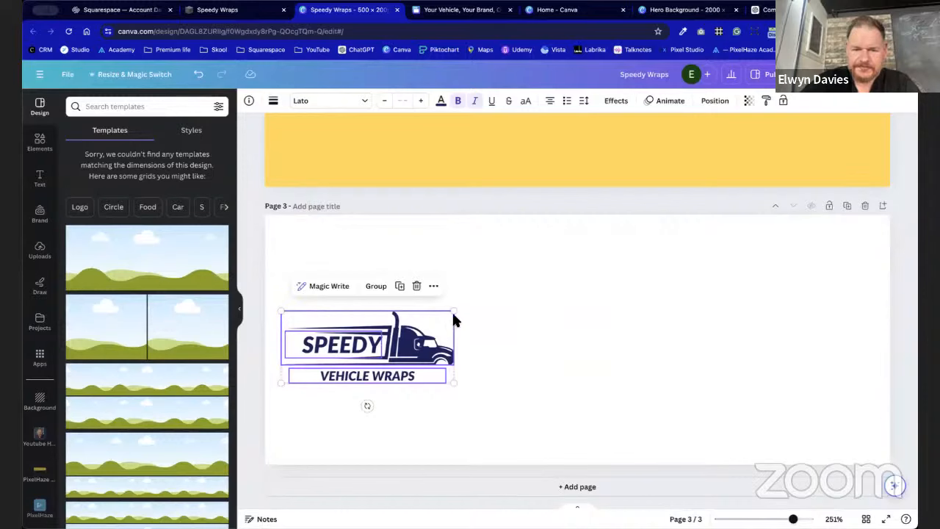
{"action": "left_click_drag", "start_coordinate": [454, 310], "coordinate": [876, 134]}
{"action": "left_click_drag", "start_coordinate": [699, 268], "coordinate": [699, 352]}
{"action": "left_click_drag", "start_coordinate": [625, 367], "coordinate": [608, 365]}
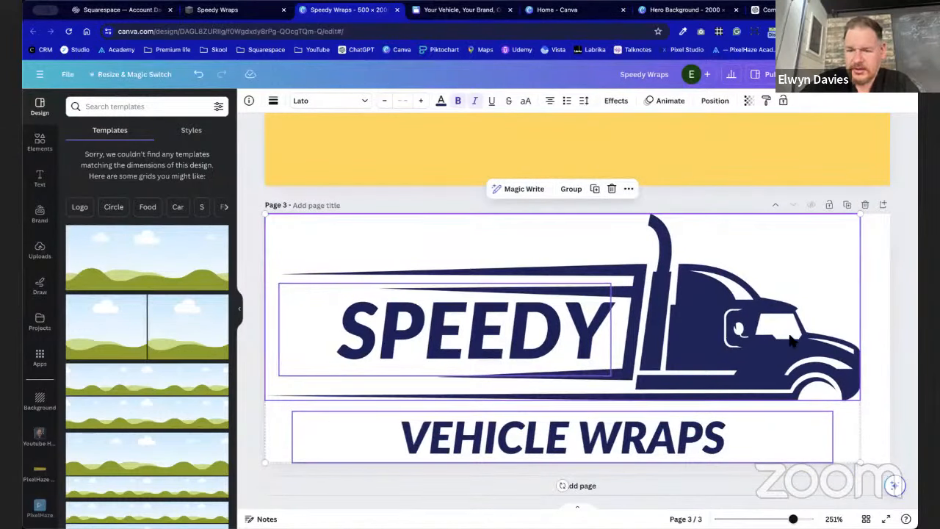
{"action": "mouse_move", "coordinate": [790, 338]}
{"action": "left_mouse_down"}
{"action": "mouse_move", "coordinate": [801, 338]}
{"action": "mouse_move", "coordinate": [780, 337]}
{"action": "left_mouse_up"}
{"action": "left_click", "coordinate": [872, 323]}
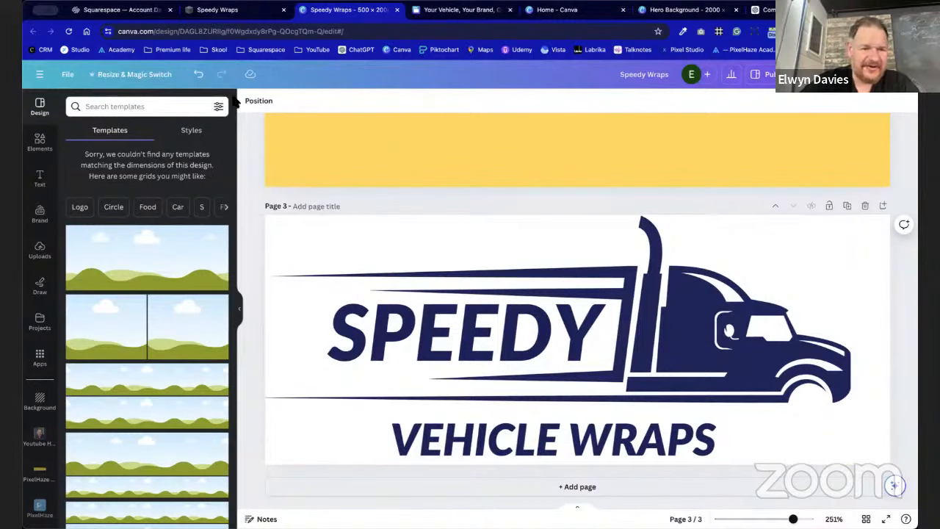
Resize this design to a custom size of 470 × 200 px to trim the spare width beside the logo.
{"action": "left_click", "coordinate": [136, 74]}
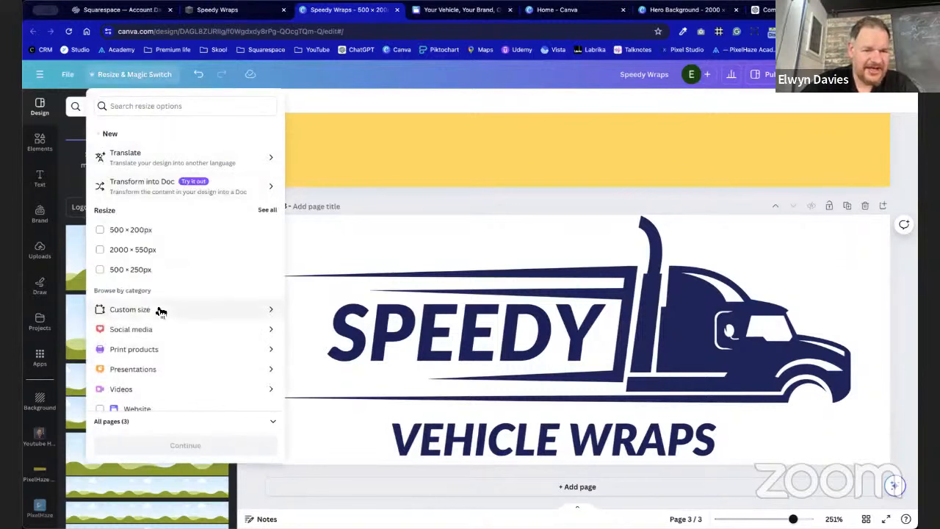
{"action": "left_click", "coordinate": [161, 310]}
{"action": "left_click", "coordinate": [136, 170]}
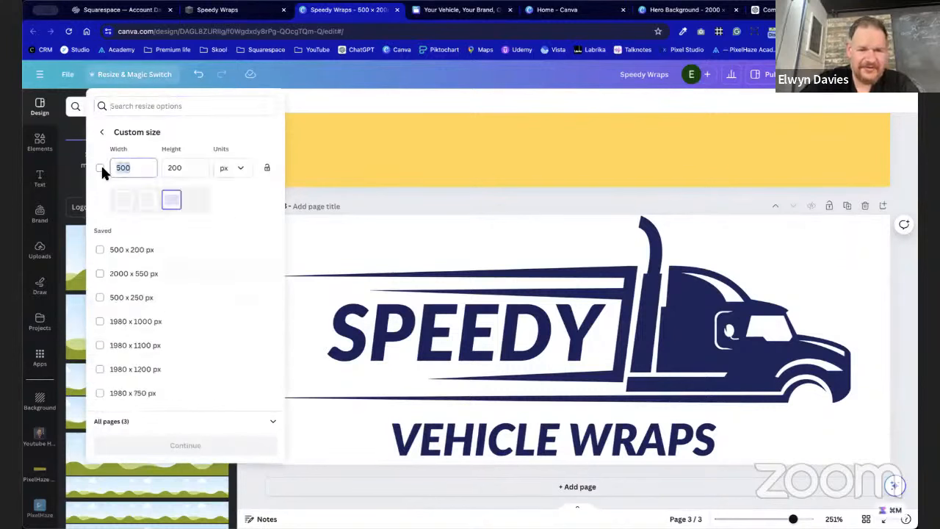
{"action": "type", "text": "470"}
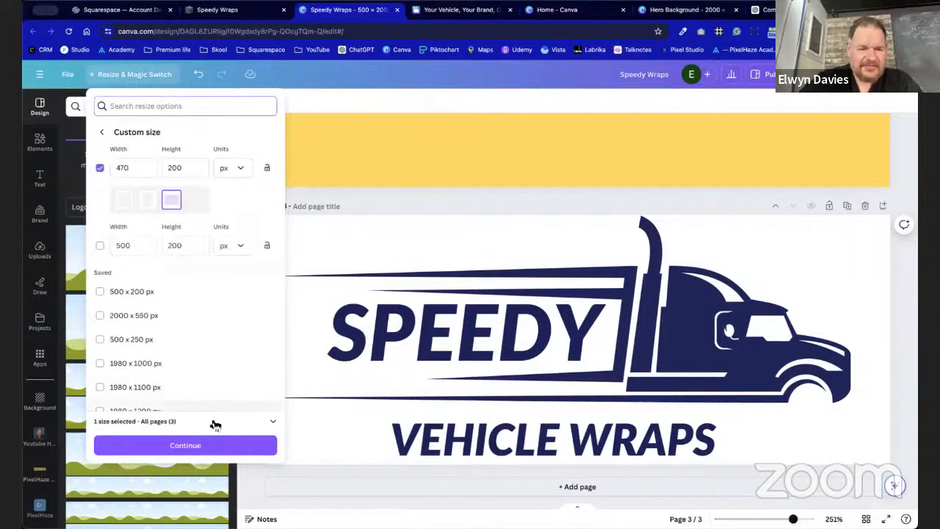
{"action": "left_click", "coordinate": [215, 448]}
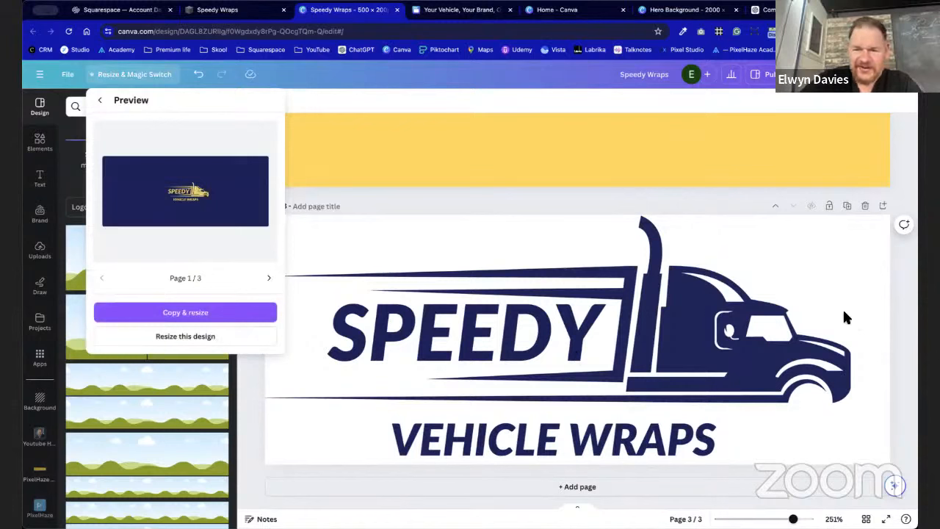
{"action": "left_click", "coordinate": [212, 337]}
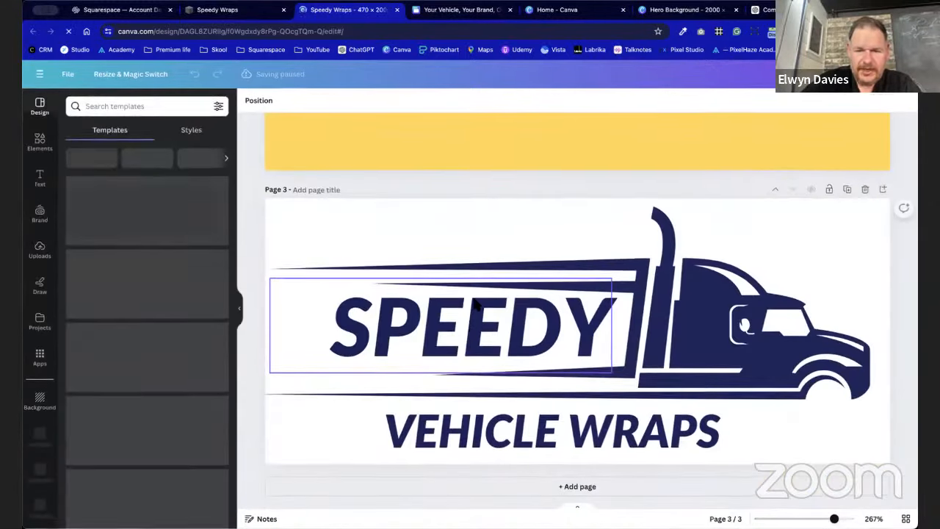
Select all parts of the page 3 logo together and shift them slightly right so the artwork aligns with the page's left edge.
{"action": "left_click_drag", "start_coordinate": [368, 225], "coordinate": [472, 285]}
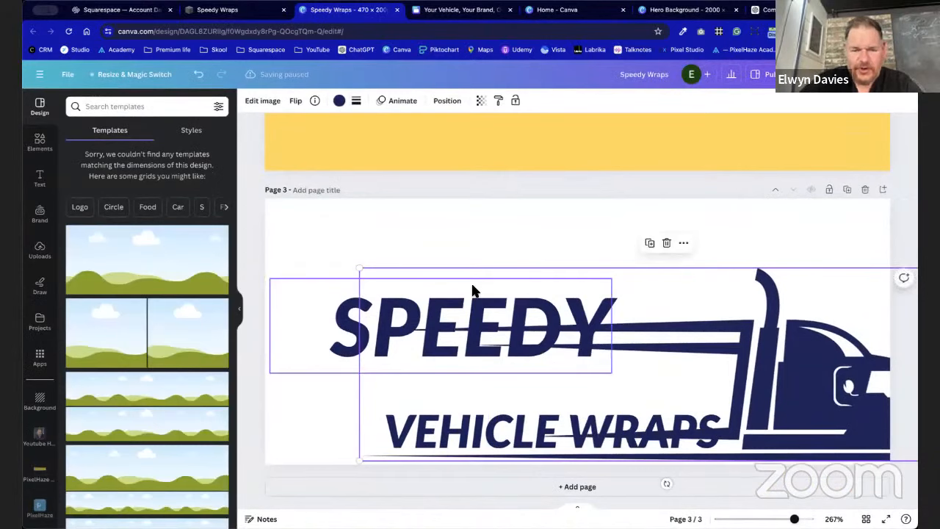
{"action": "key", "text": "ctrl+z"}
{"action": "left_click", "coordinate": [304, 446]}
{"action": "left_click", "coordinate": [305, 467]}
{"action": "left_click_drag", "start_coordinate": [305, 467], "coordinate": [724, 199]}
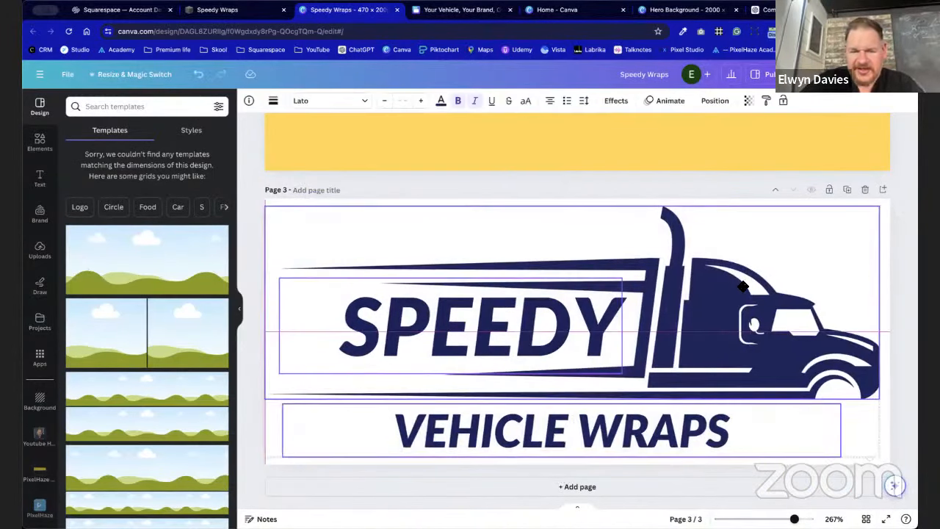
{"action": "left_click", "coordinate": [227, 11]}
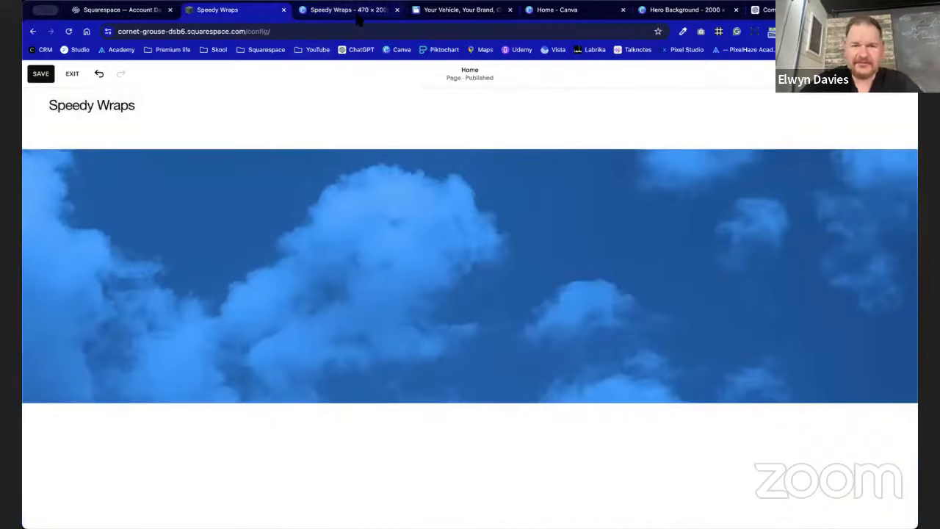
{"action": "left_click", "coordinate": [359, 21]}
{"action": "left_click", "coordinate": [240, 249]}
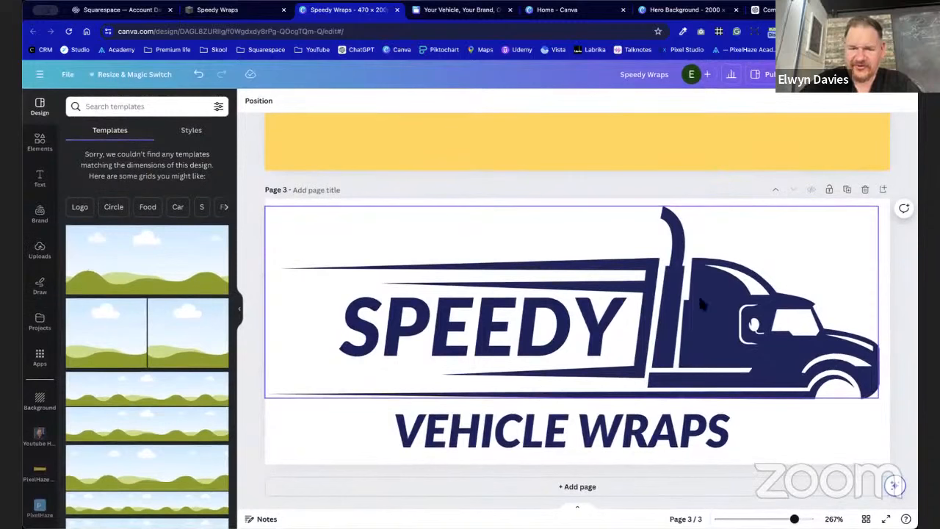
Download only page 3 of the logo design as a PNG at 470 × 200 px.
{"action": "left_click", "coordinate": [778, 74]}
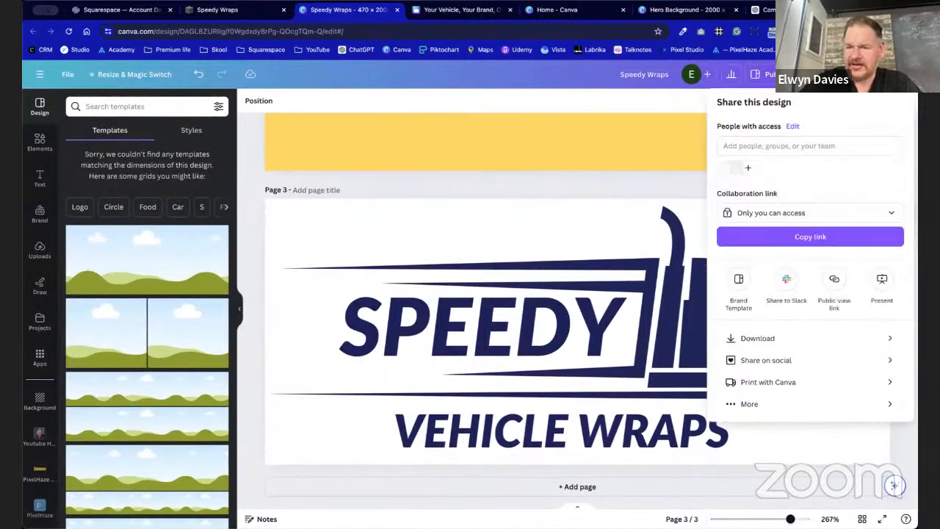
{"action": "left_click", "coordinate": [768, 337]}
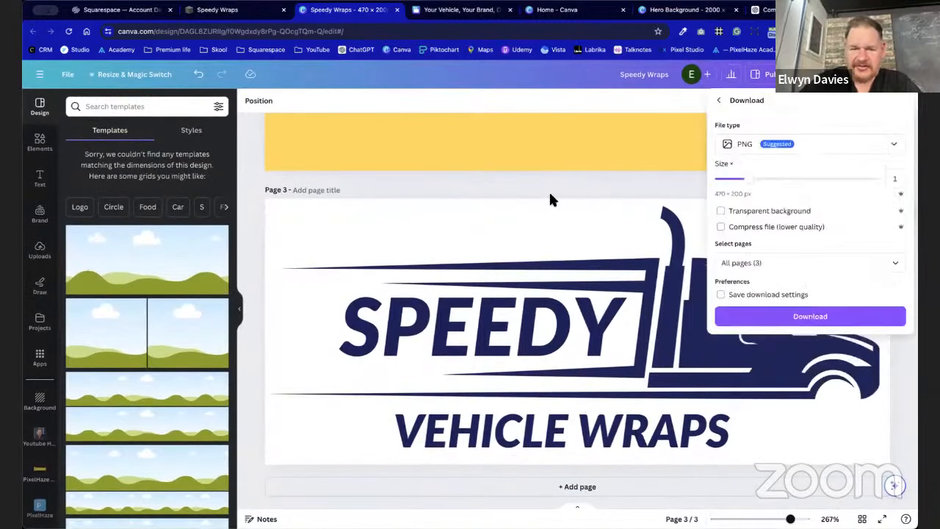
{"action": "left_click", "coordinate": [809, 258]}
{"action": "left_click", "coordinate": [878, 285]}
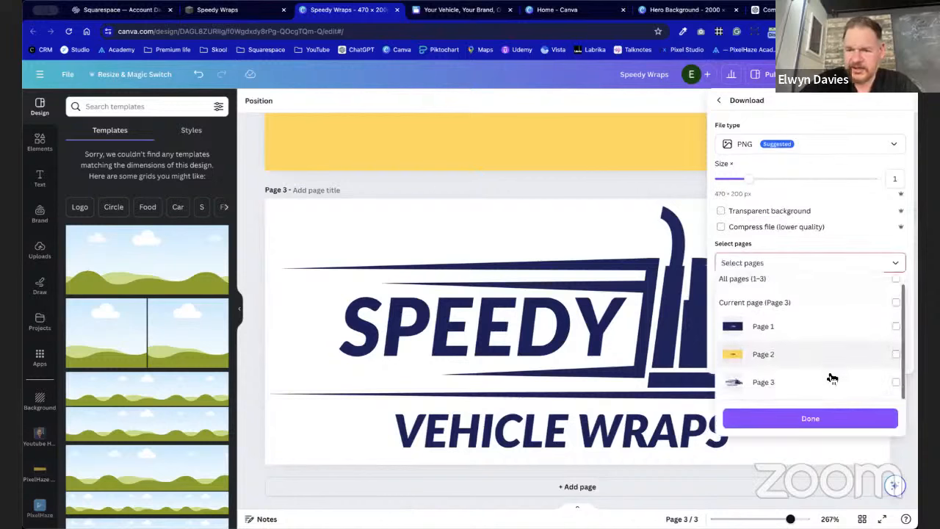
{"action": "left_click", "coordinate": [833, 384]}
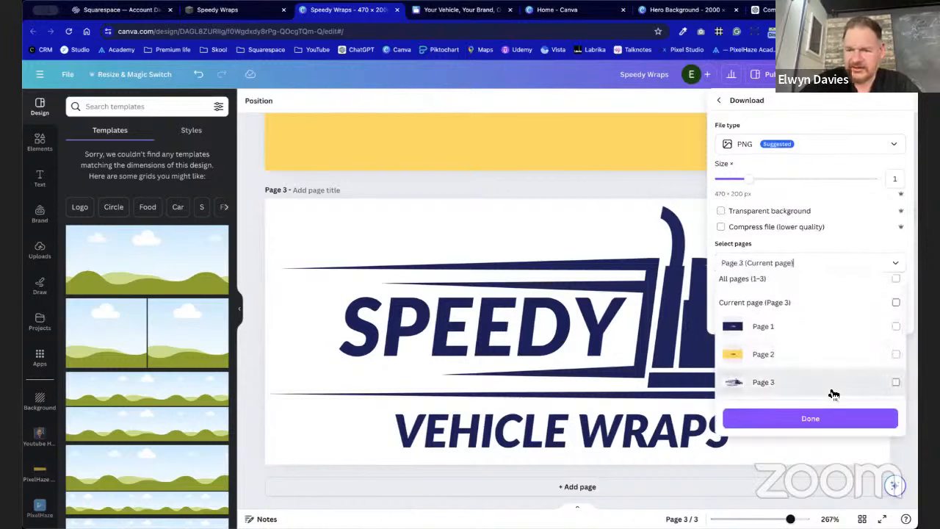
{"action": "left_click", "coordinate": [870, 229]}
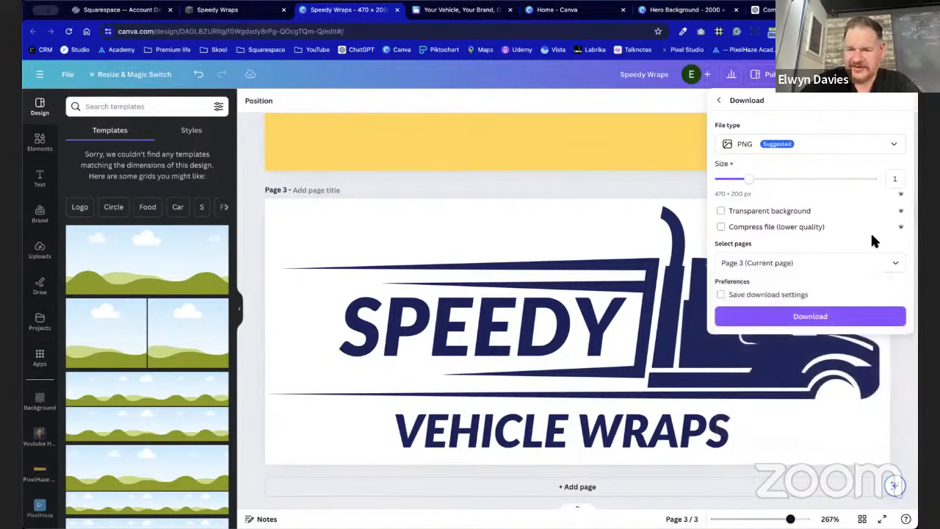
{"action": "left_click", "coordinate": [854, 313]}
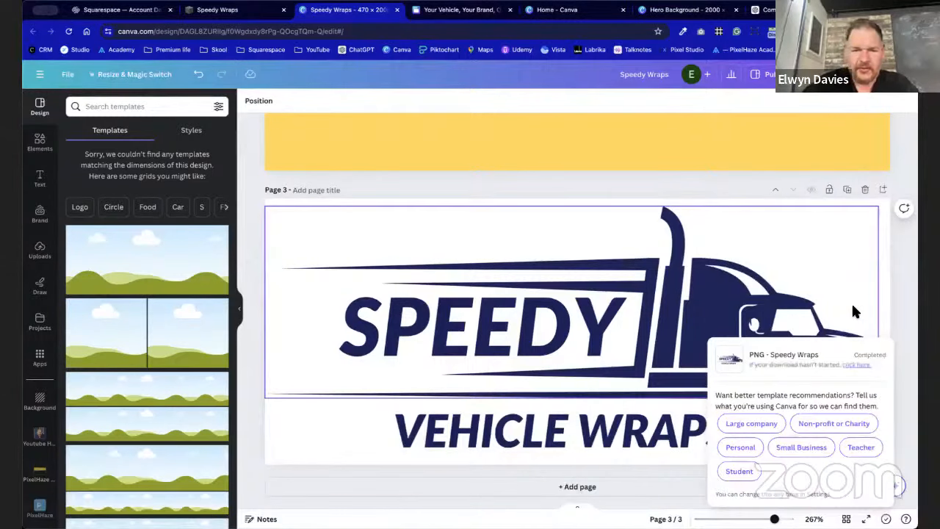
{"action": "scroll", "coordinate": [656, 219], "scroll_direction": "up", "scroll_amount": 6}
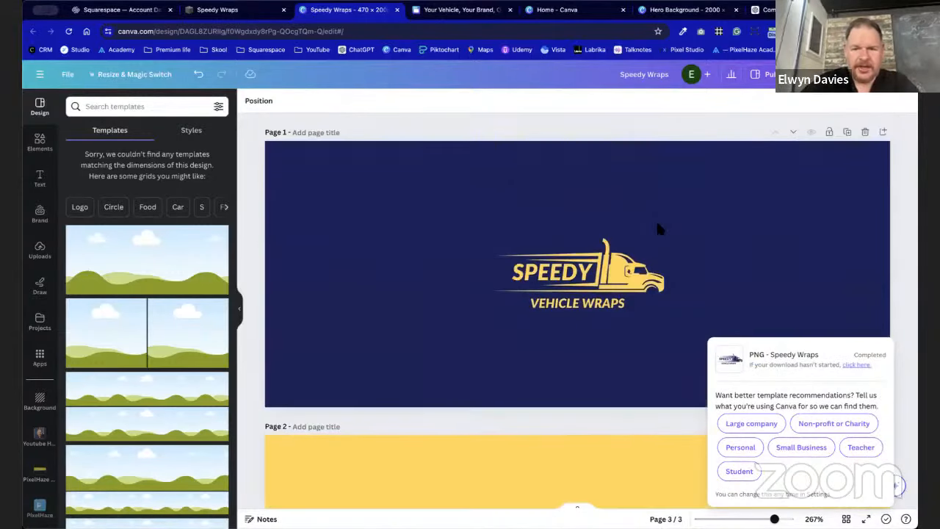
{"action": "scroll", "coordinate": [655, 218], "scroll_direction": "down", "scroll_amount": 5}
{"action": "scroll", "coordinate": [655, 220], "scroll_direction": "up", "scroll_amount": 5}
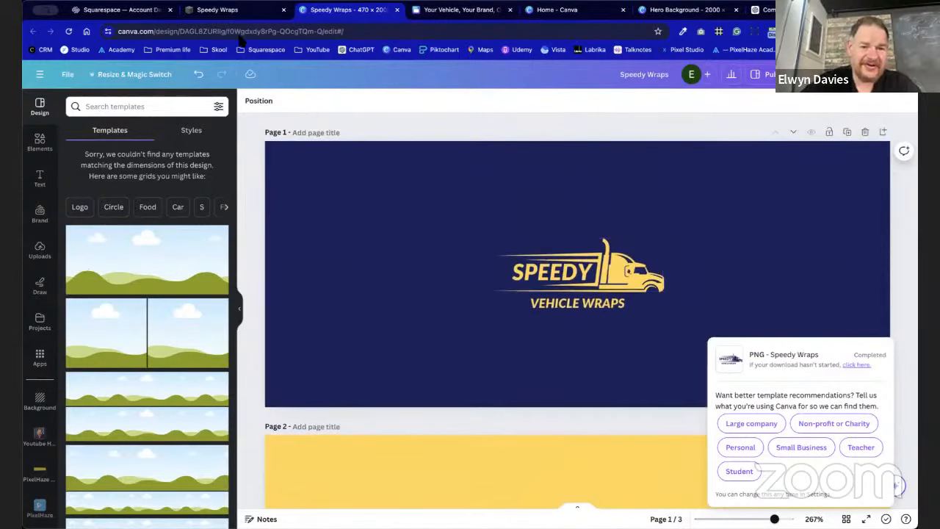
Switch to the Squarespace site editor and upload the downloaded Speedy Wraps.png as the site header's logo image.
{"action": "left_click", "coordinate": [246, 10]}
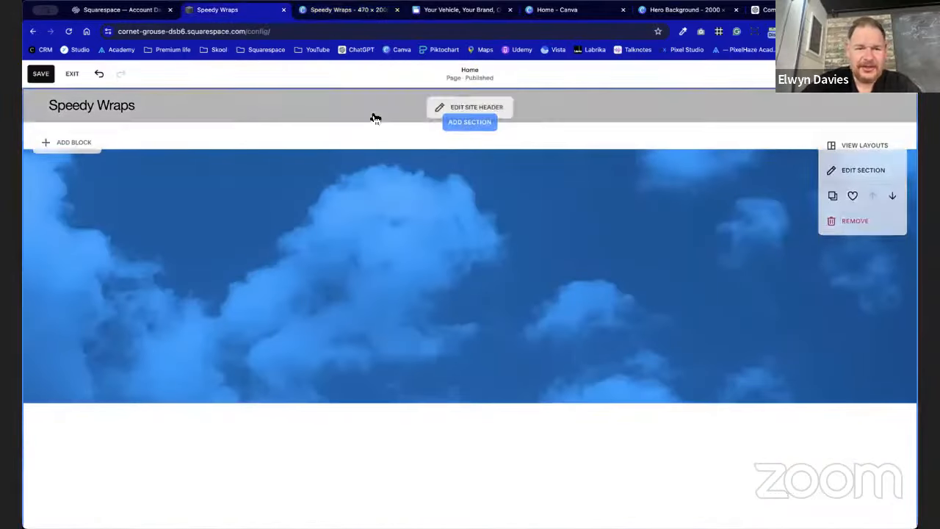
{"action": "left_click", "coordinate": [451, 103]}
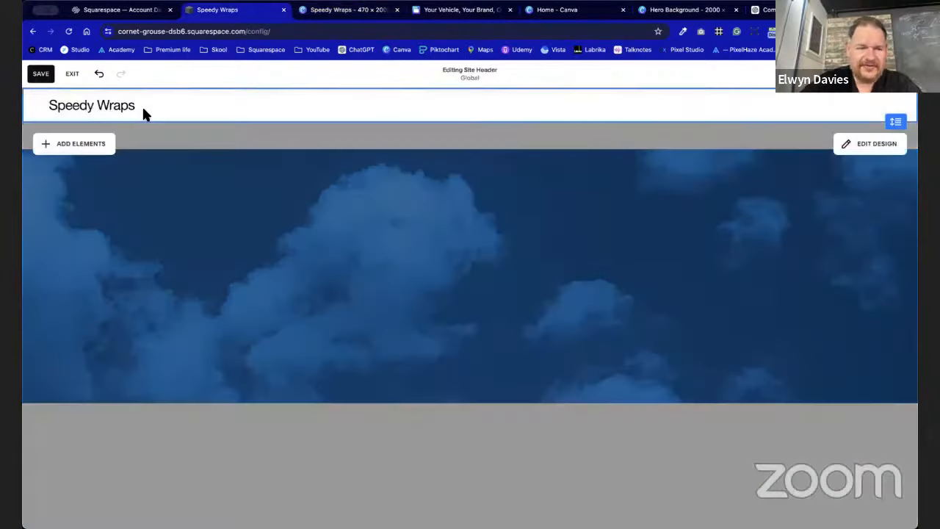
{"action": "left_click", "coordinate": [133, 108]}
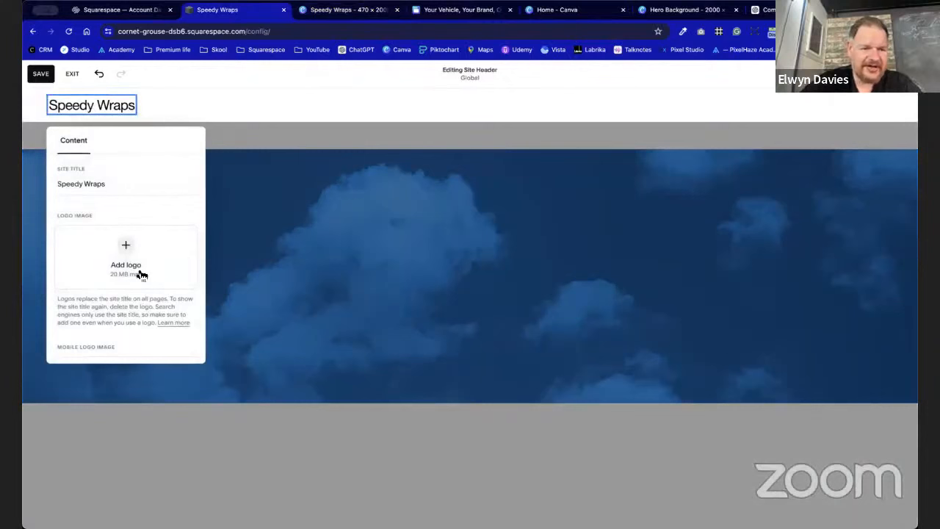
{"action": "left_click", "coordinate": [139, 246]}
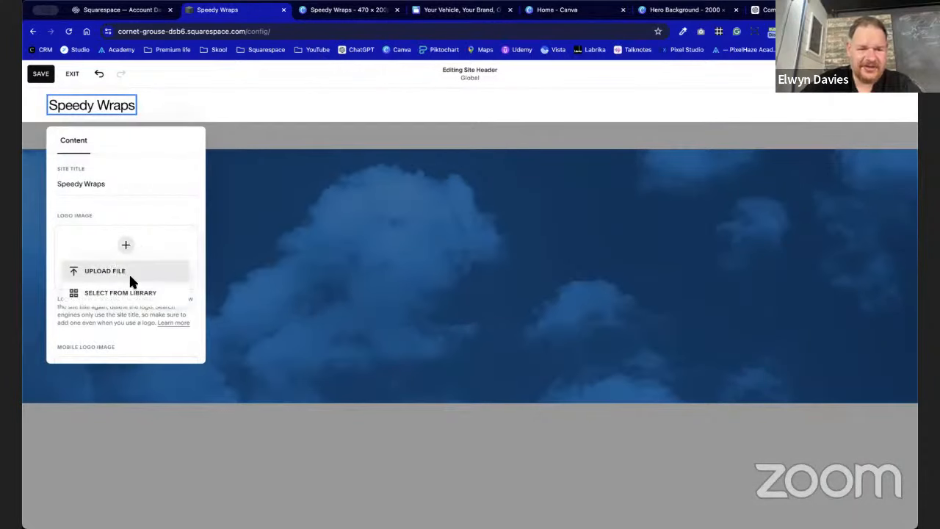
{"action": "left_click", "coordinate": [127, 269]}
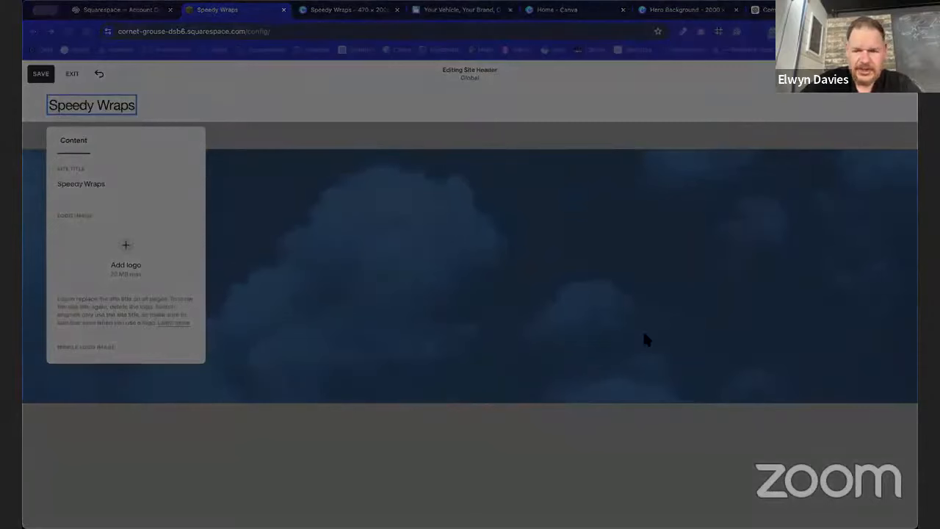
{"action": "left_click", "coordinate": [907, 513]}
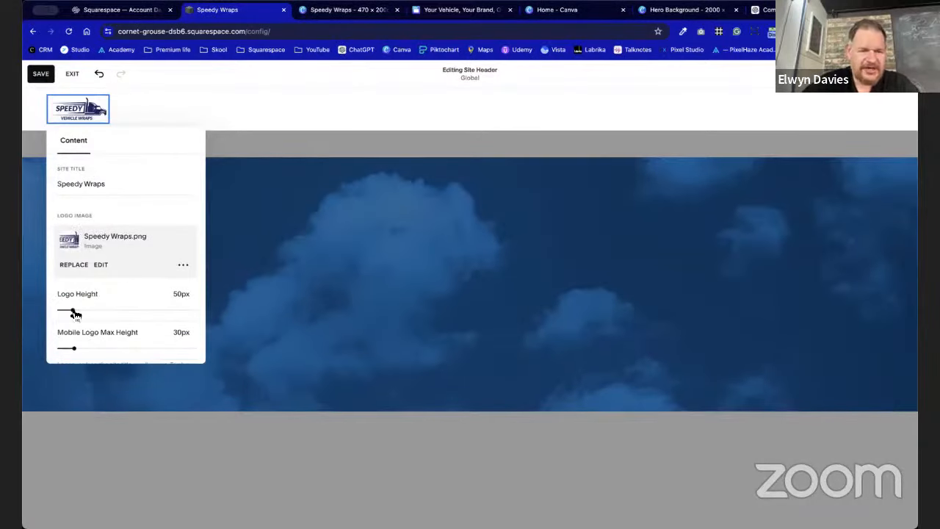
Set the header's logo height to 95 px.
{"action": "scroll", "coordinate": [126, 331], "scroll_direction": "down", "scroll_amount": 5}
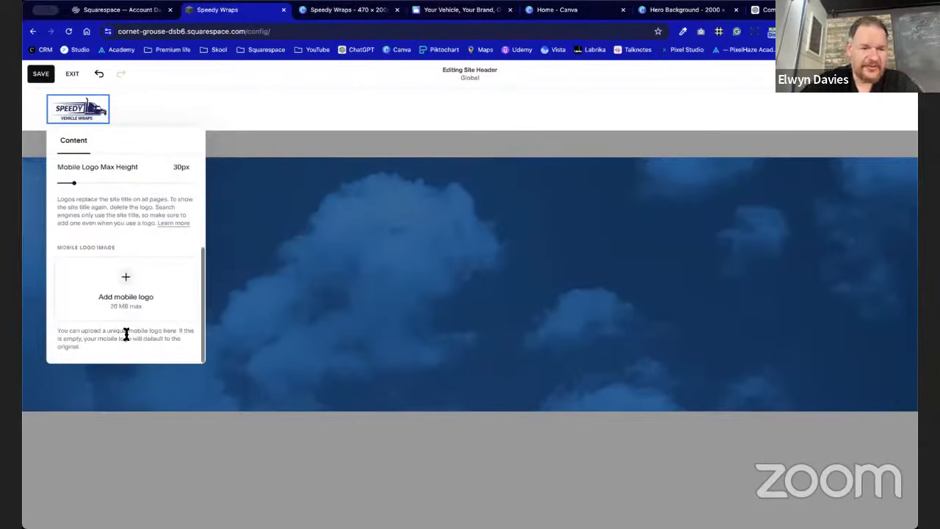
{"action": "scroll", "coordinate": [130, 336], "scroll_direction": "up", "scroll_amount": 4}
{"action": "left_click_drag", "start_coordinate": [74, 287], "coordinate": [94, 282]}
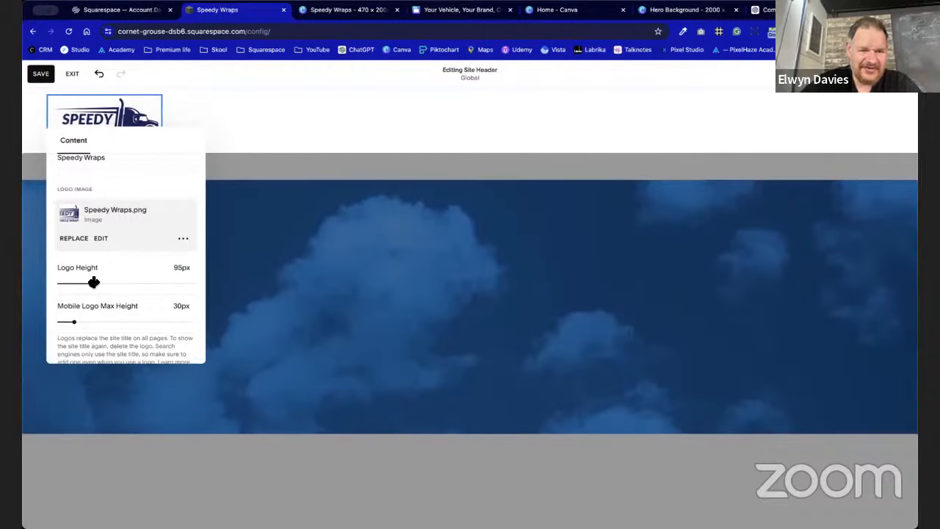
{"action": "left_click", "coordinate": [251, 140]}
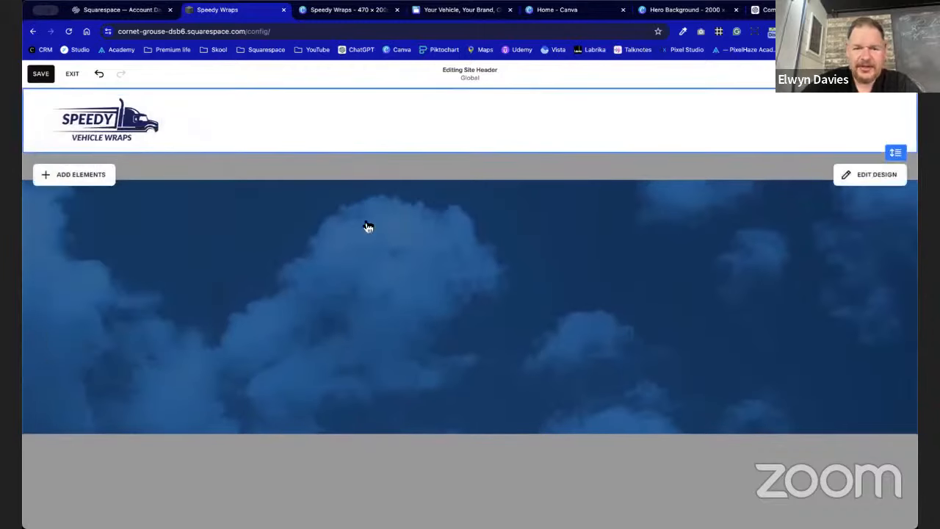
Save the site header changes and exit page editing.
{"action": "scroll", "coordinate": [452, 388], "scroll_direction": "down", "scroll_amount": 3}
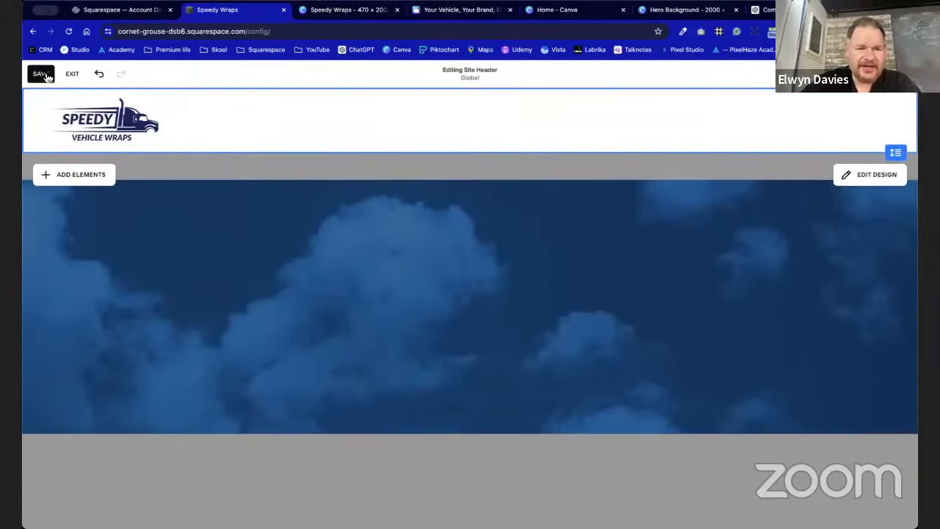
{"action": "left_click", "coordinate": [42, 74]}
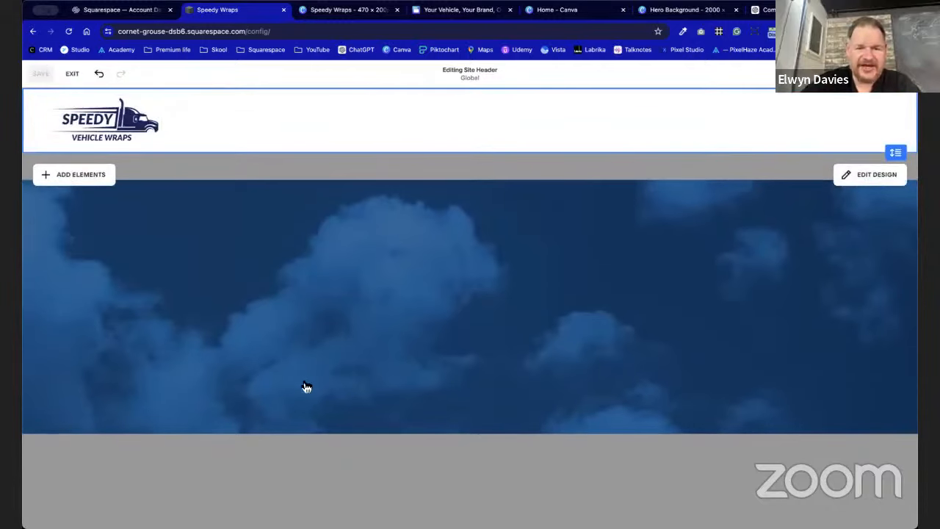
{"action": "left_click", "coordinate": [79, 78]}
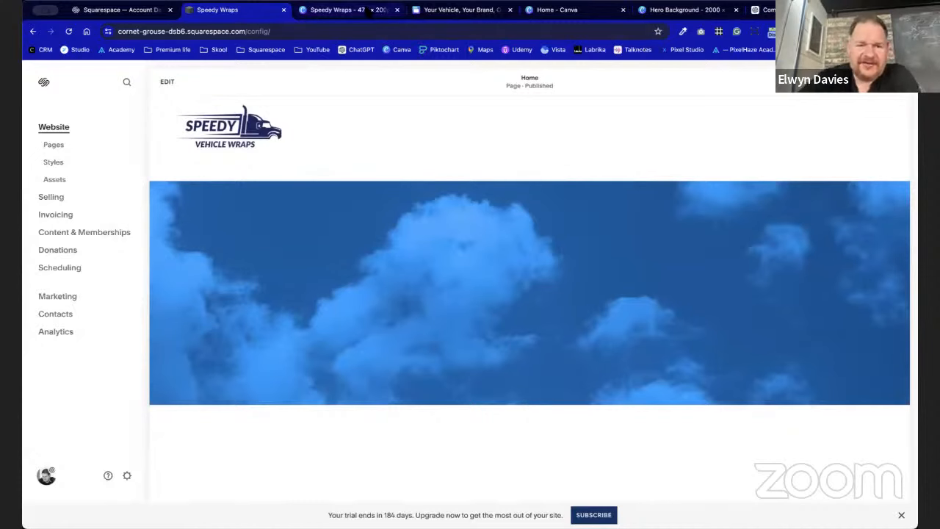
Copy the white truck image from the Canva website mockup and paste it into the Hero Background design in place of the sky image.
{"action": "left_click", "coordinate": [373, 11]}
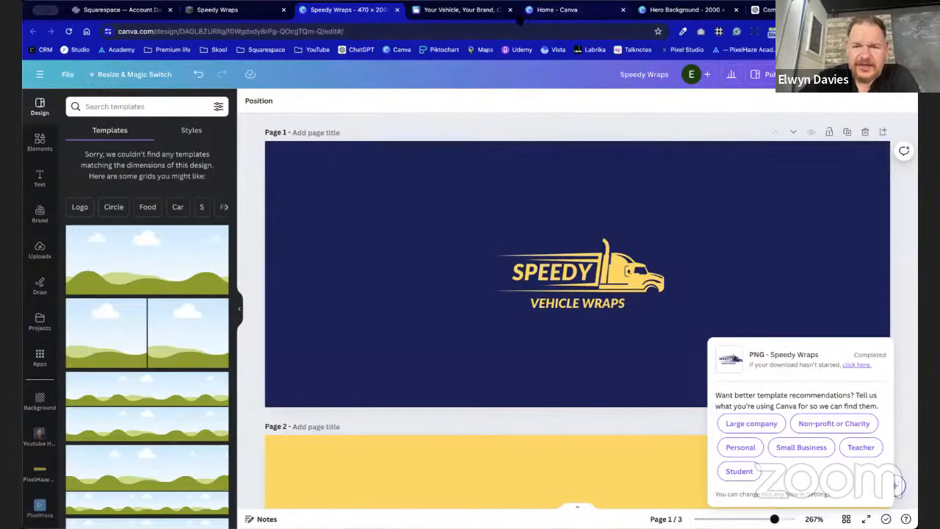
{"action": "left_click", "coordinate": [463, 10]}
{"action": "left_click", "coordinate": [416, 309]}
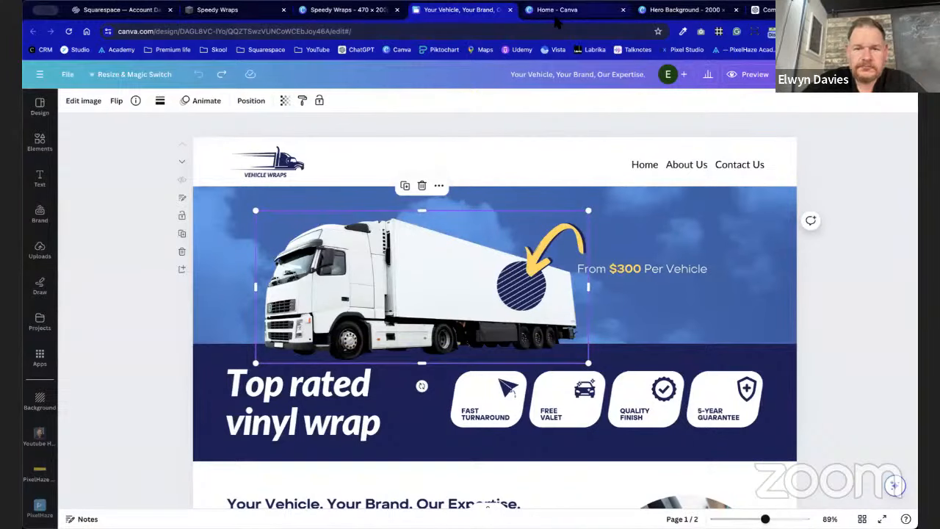
{"action": "left_click", "coordinate": [665, 10]}
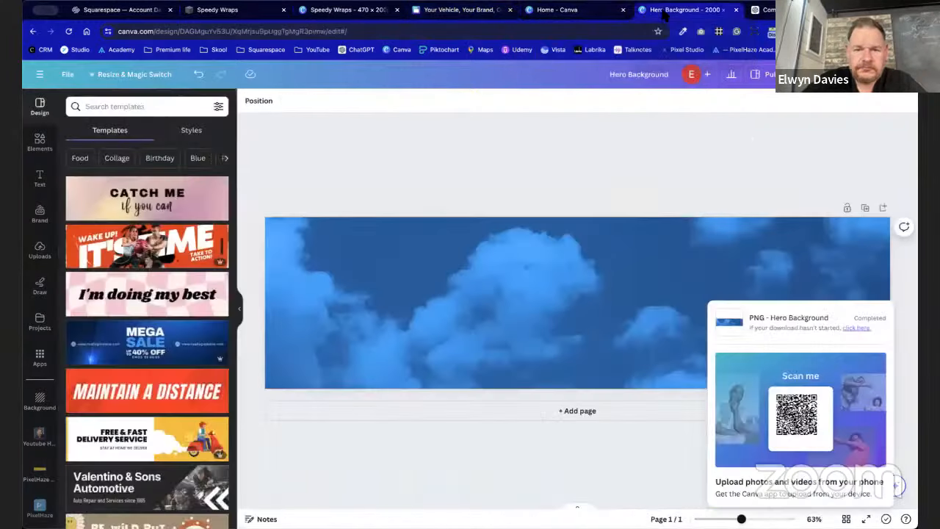
{"action": "left_click", "coordinate": [579, 267]}
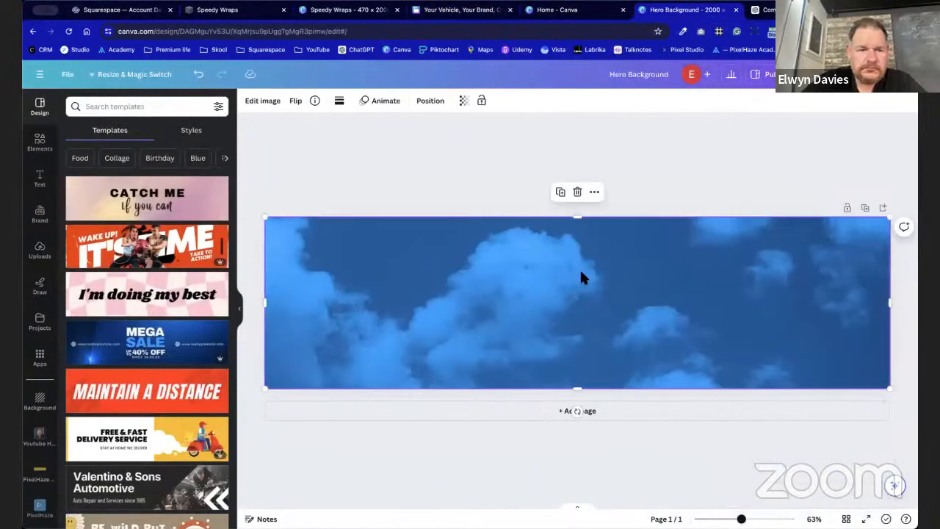
{"action": "key", "text": "Delete"}
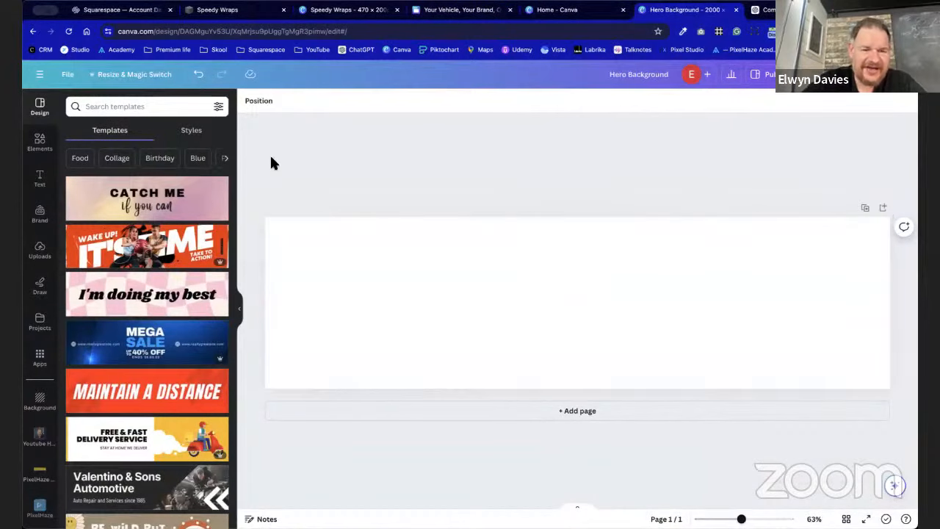
{"action": "key", "text": "ctrl+v"}
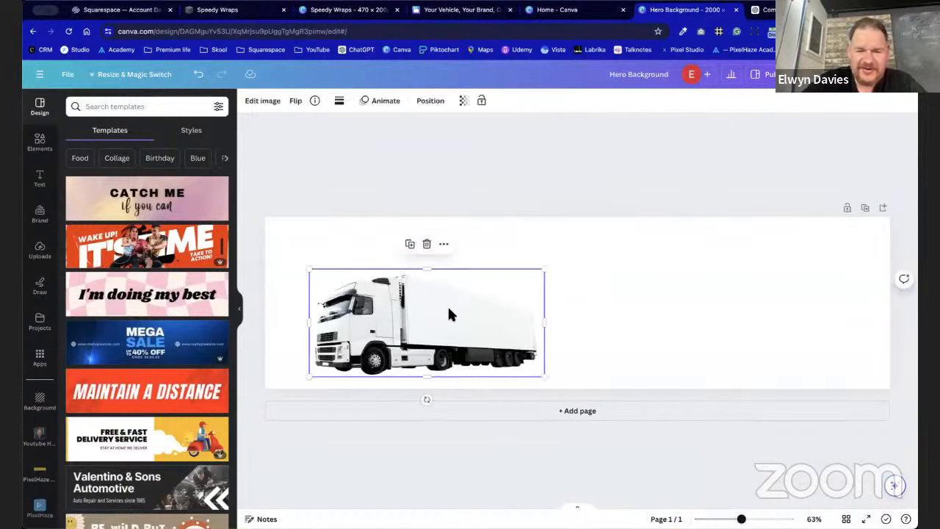
Enlarge the truck image proportionally until it spans the full page width.
{"action": "left_click_drag", "start_coordinate": [545, 270], "coordinate": [910, 148]}
{"action": "left_click_drag", "start_coordinate": [745, 280], "coordinate": [746, 320]}
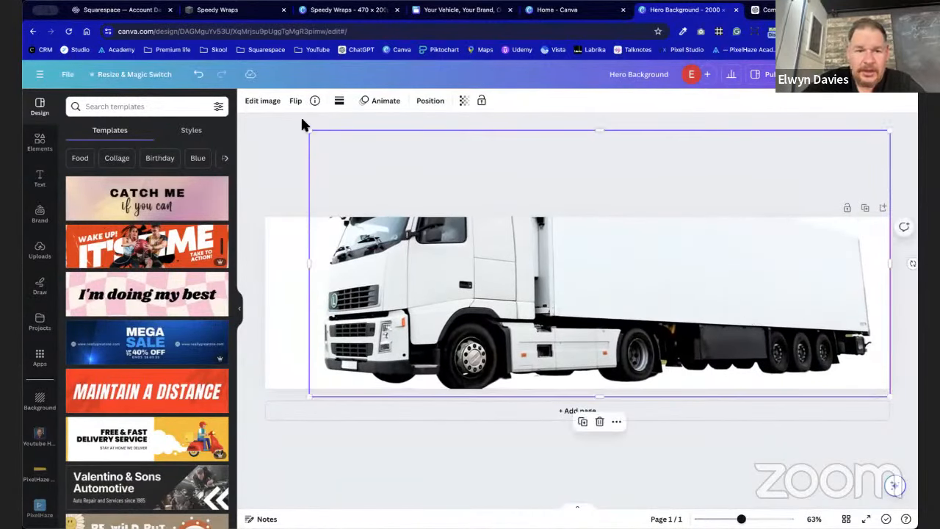
{"action": "left_click_drag", "start_coordinate": [310, 129], "coordinate": [261, 111]}
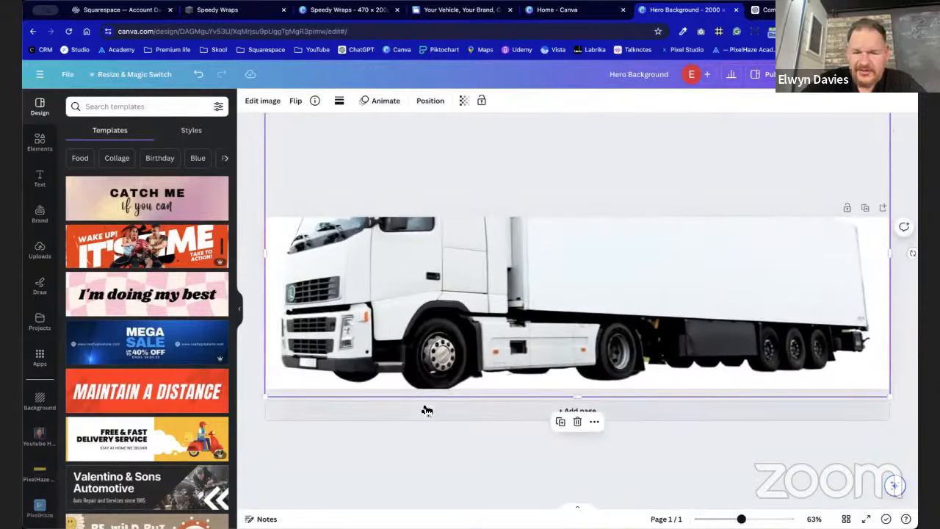
{"action": "left_click", "coordinate": [474, 441]}
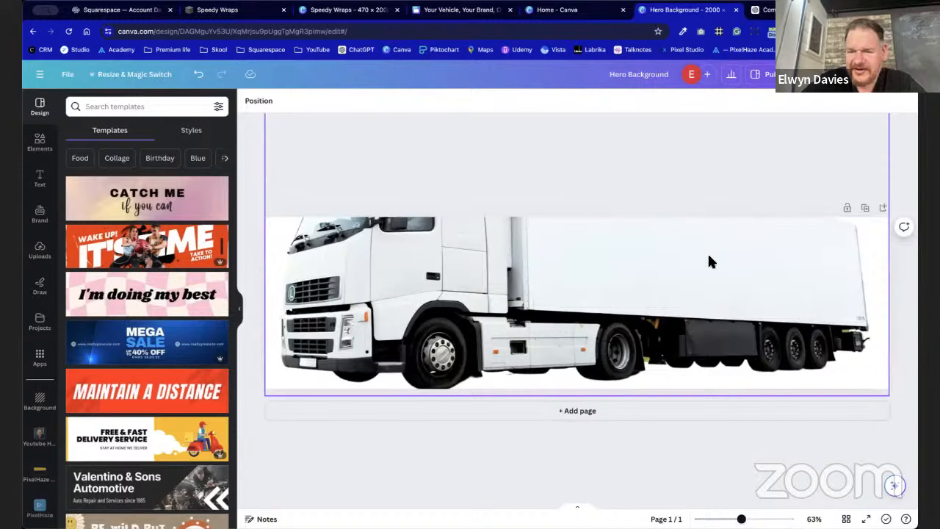
Shrink the truck image slightly so its lower edge meets the bottom of the page.
{"action": "left_click", "coordinate": [857, 260]}
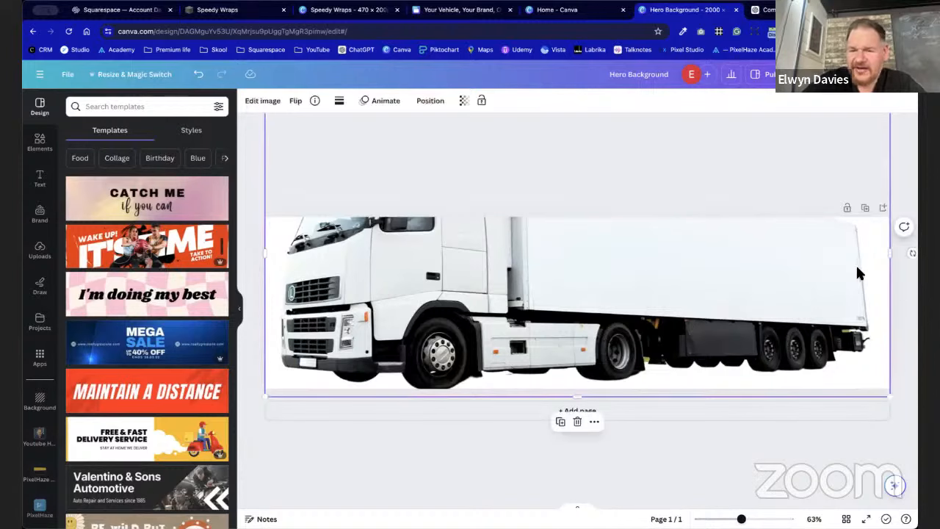
{"action": "left_click_drag", "start_coordinate": [891, 397], "coordinate": [884, 390]}
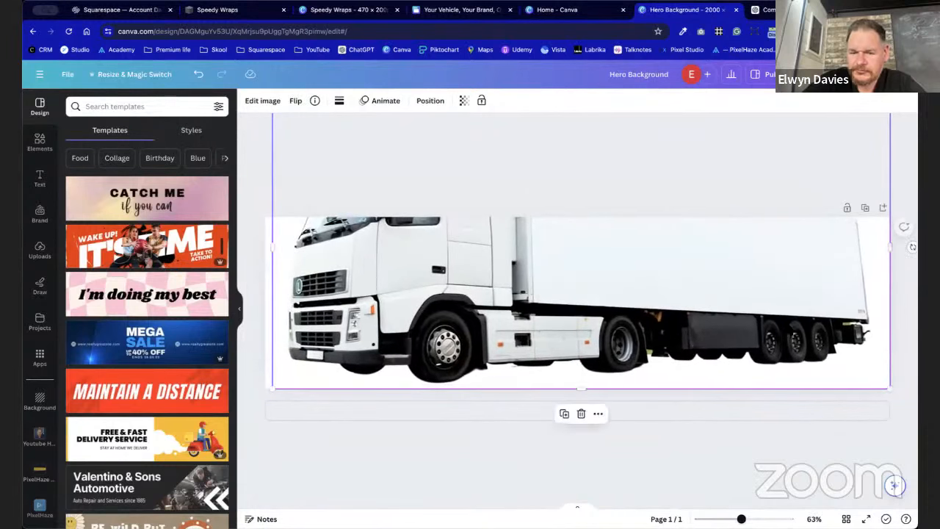
{"action": "left_click", "coordinate": [401, 447]}
{"action": "left_click", "coordinate": [371, 346]}
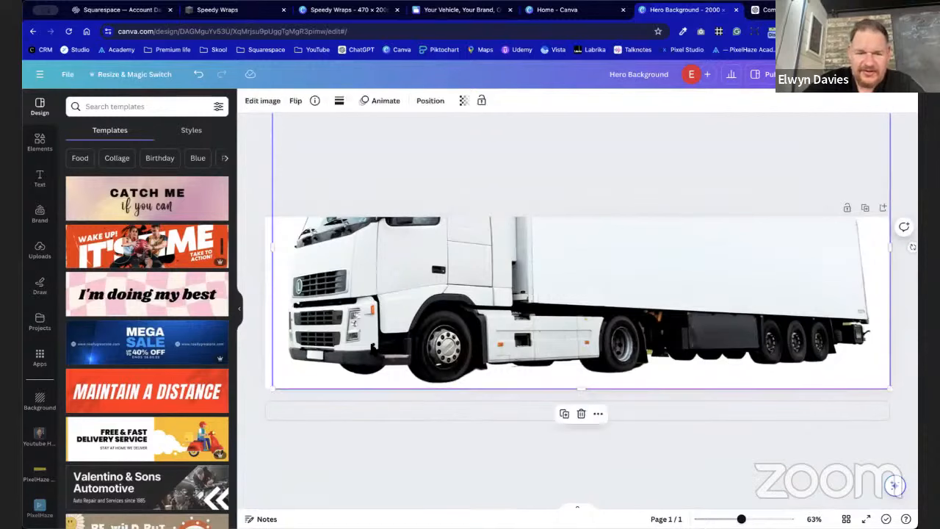
{"action": "left_click", "coordinate": [255, 199]}
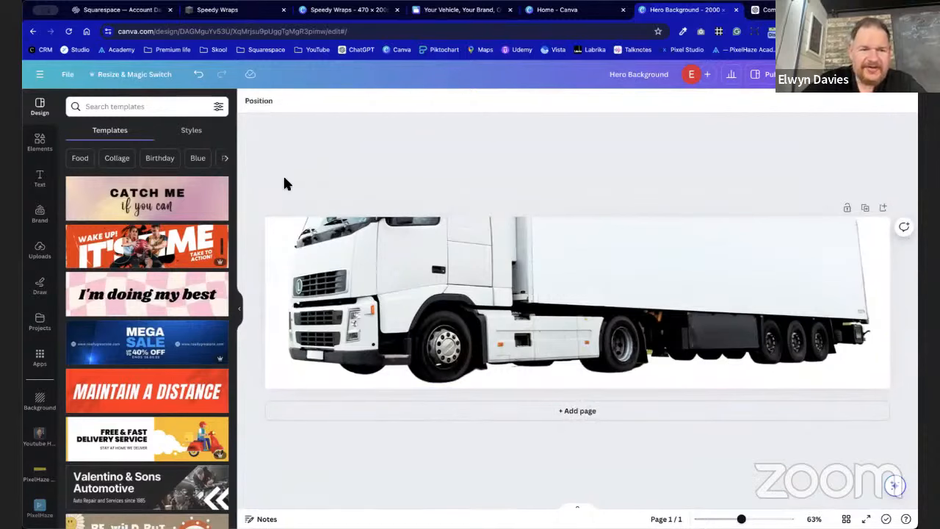
Set up a custom resize of the Hero Background design with a height of 900 px.
{"action": "left_click", "coordinate": [133, 74]}
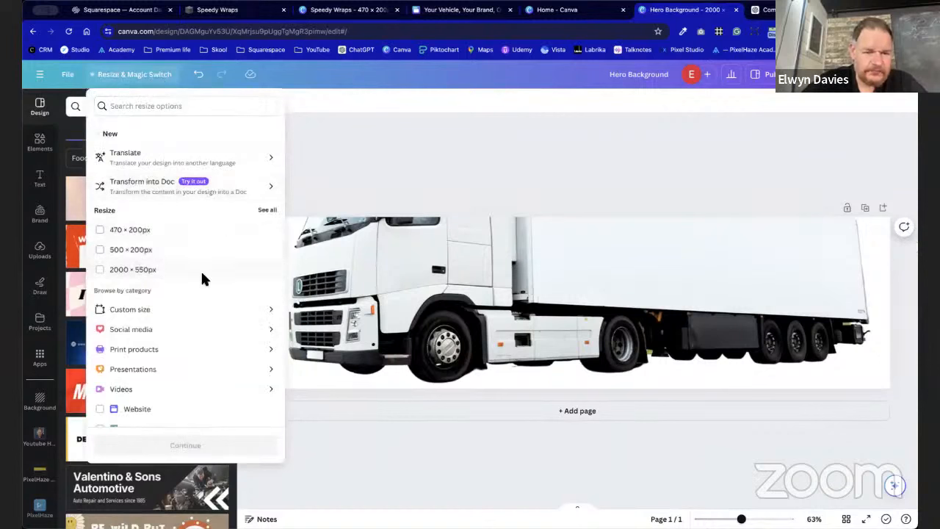
{"action": "left_click", "coordinate": [195, 309]}
{"action": "left_click", "coordinate": [195, 168]}
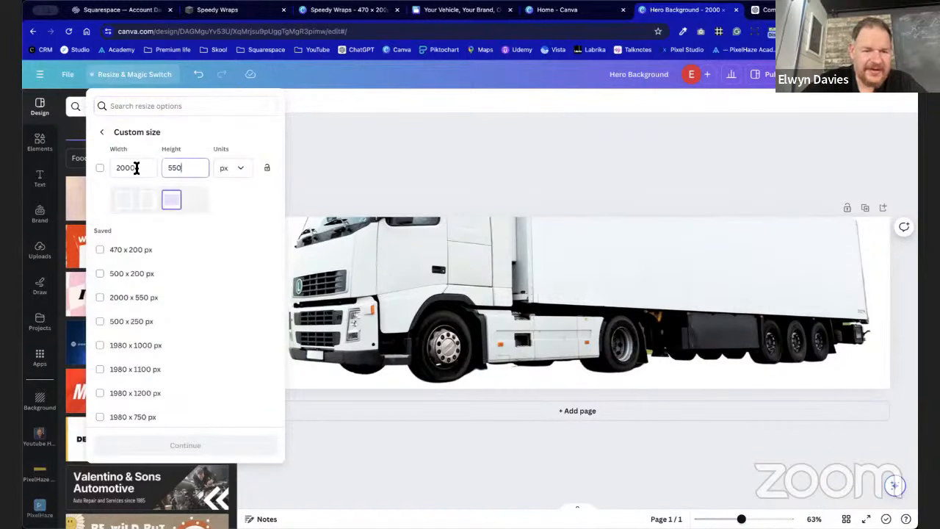
{"action": "key", "text": "super+a"}
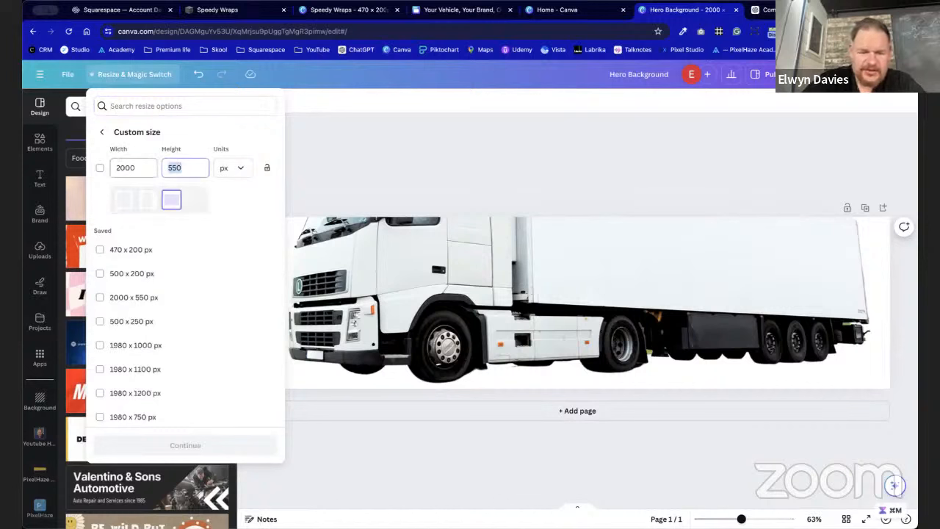
{"action": "type", "text": "900"}
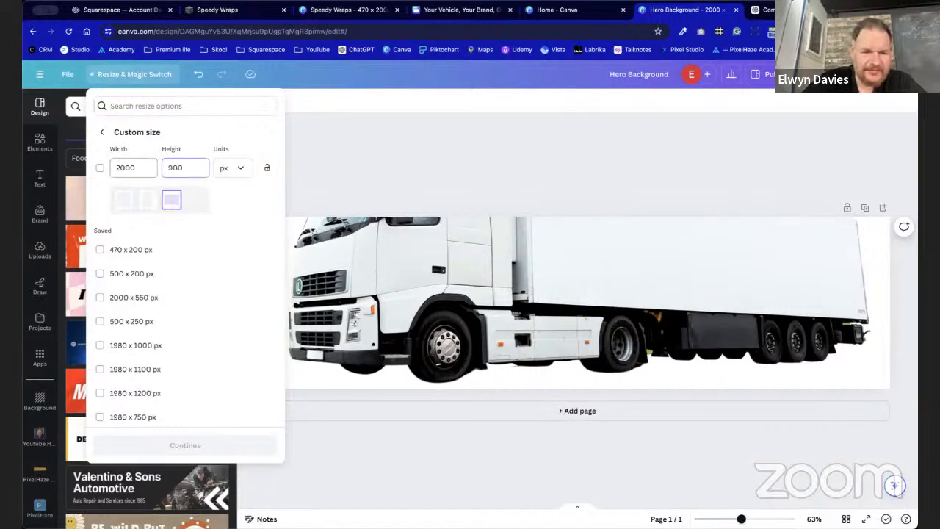
Set the custom size to 1000 px wide by 450 px high and resize this design.
{"action": "left_click", "coordinate": [132, 164]}
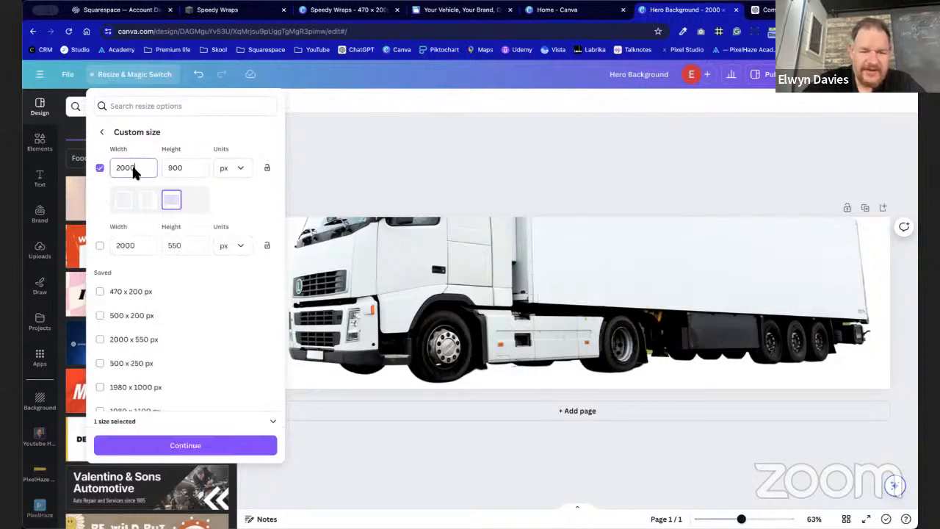
{"action": "key", "text": "BackSpace"}
{"action": "key", "text": "BackSpace"}
{"action": "key", "text": "BackSpace"}
{"action": "key", "text": "BackSpace"}
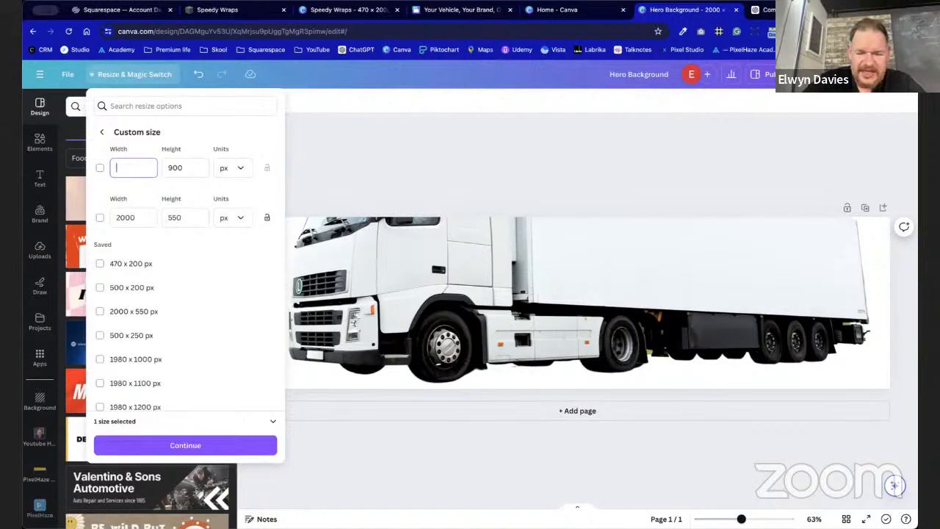
{"action": "type", "text": "1000"}
{"action": "left_click", "coordinate": [184, 171]}
{"action": "type", "text": "45"}
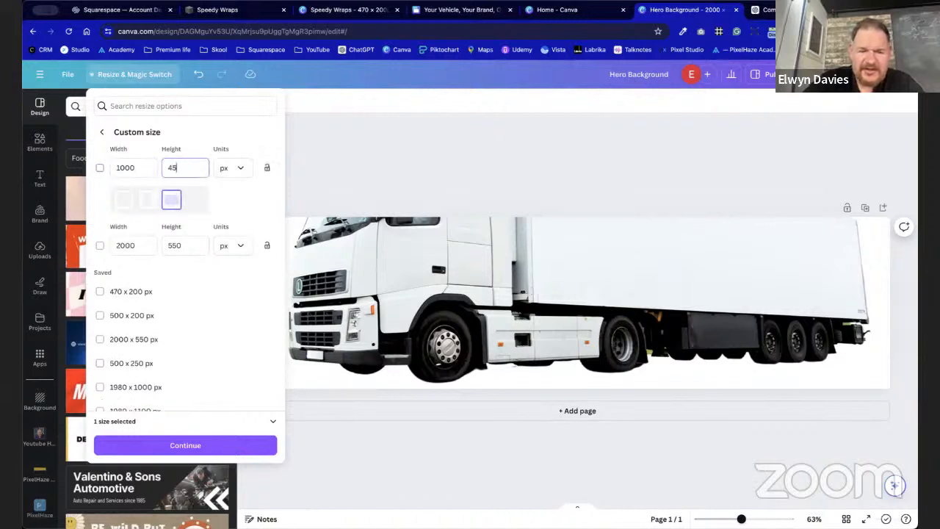
{"action": "key", "text": "BackSpace"}
{"action": "key", "text": "BackSpace"}
{"action": "key", "text": "BackSpace"}
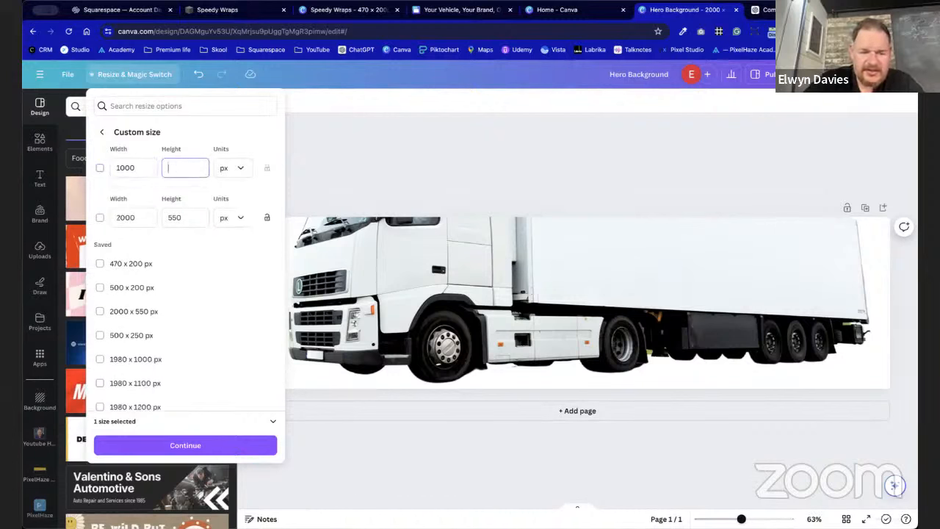
{"action": "type", "text": "450"}
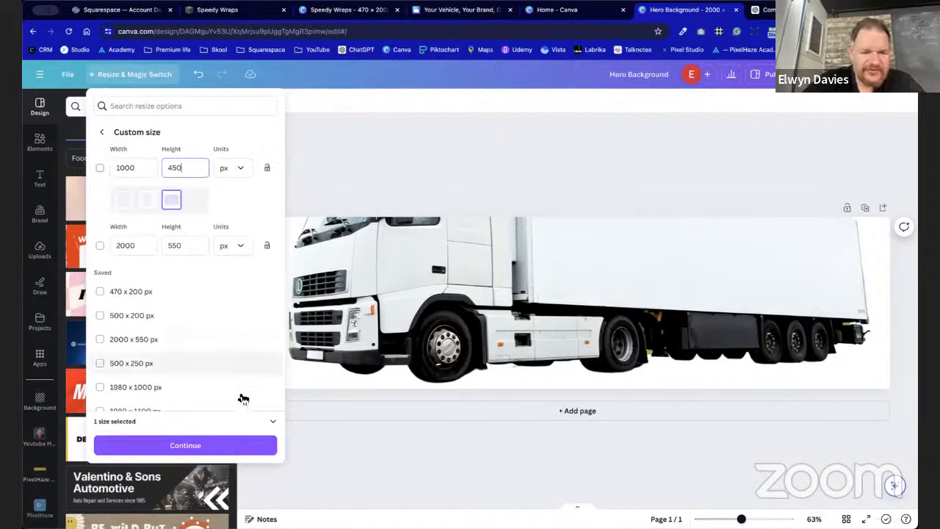
{"action": "left_click", "coordinate": [245, 446]}
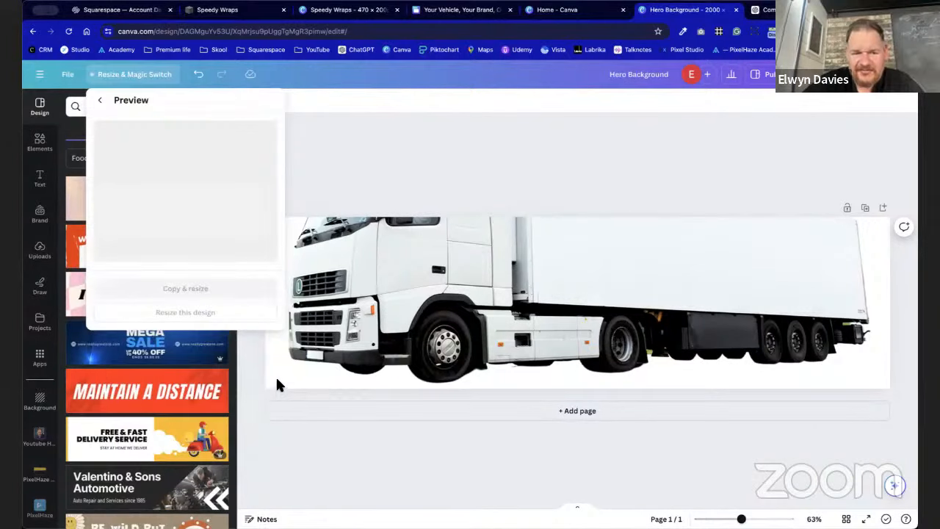
{"action": "left_click", "coordinate": [257, 315]}
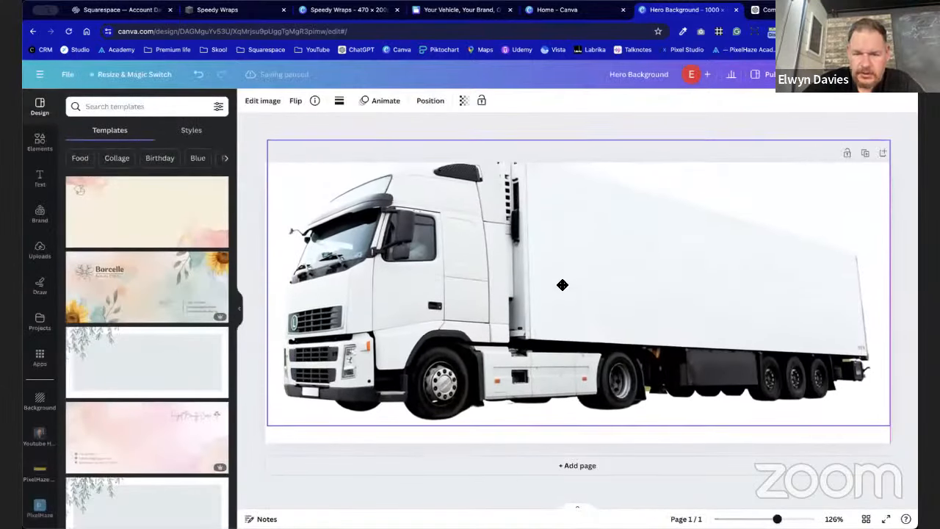
Move the truck image down to fit the resized page and download the design as a PNG with transparent background.
{"action": "left_click_drag", "start_coordinate": [562, 299], "coordinate": [563, 306]}
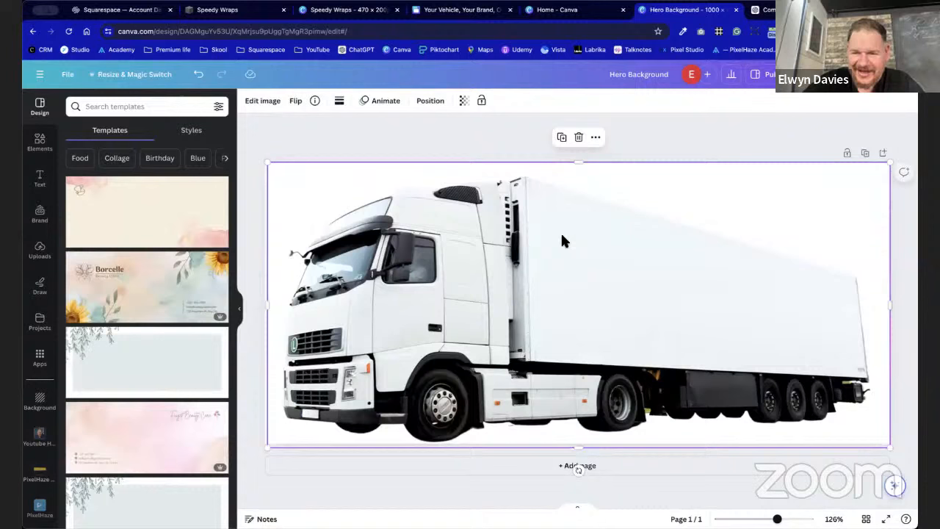
{"action": "left_click", "coordinate": [539, 114]}
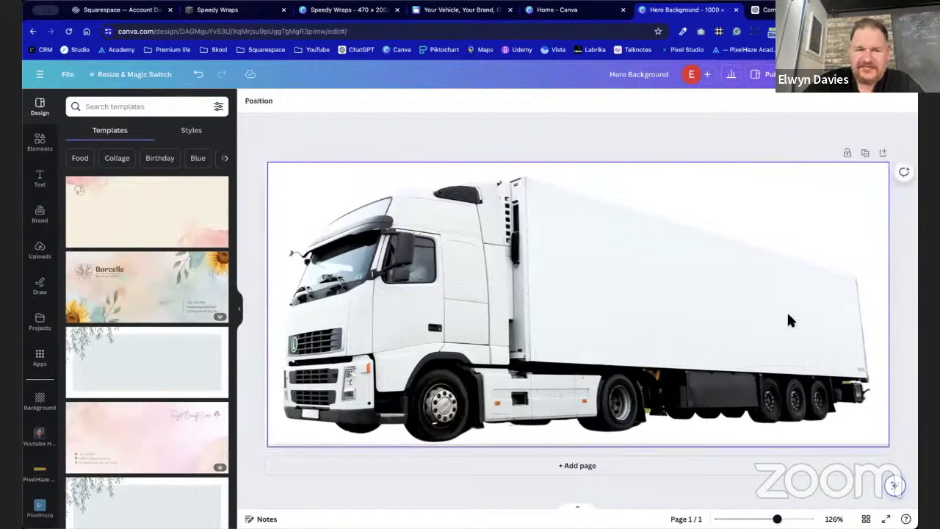
{"action": "left_click", "coordinate": [890, 74]}
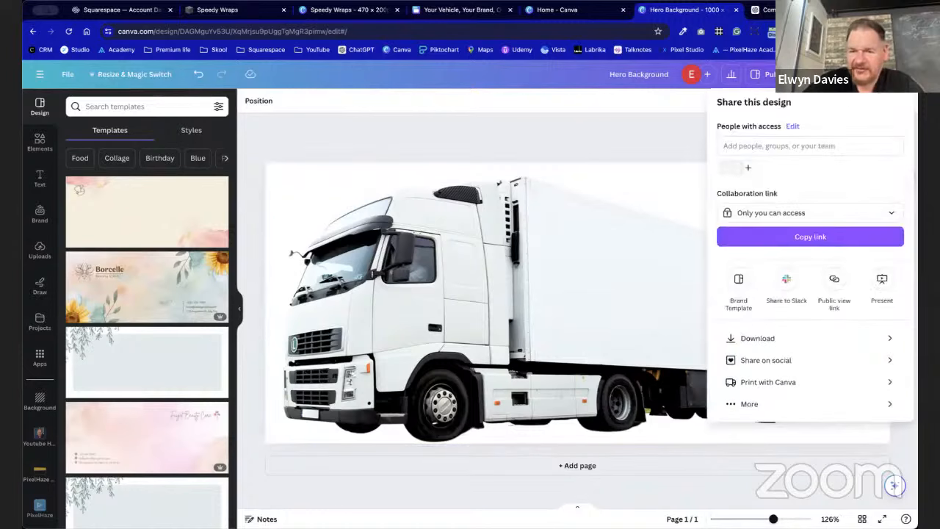
{"action": "left_click", "coordinate": [769, 338]}
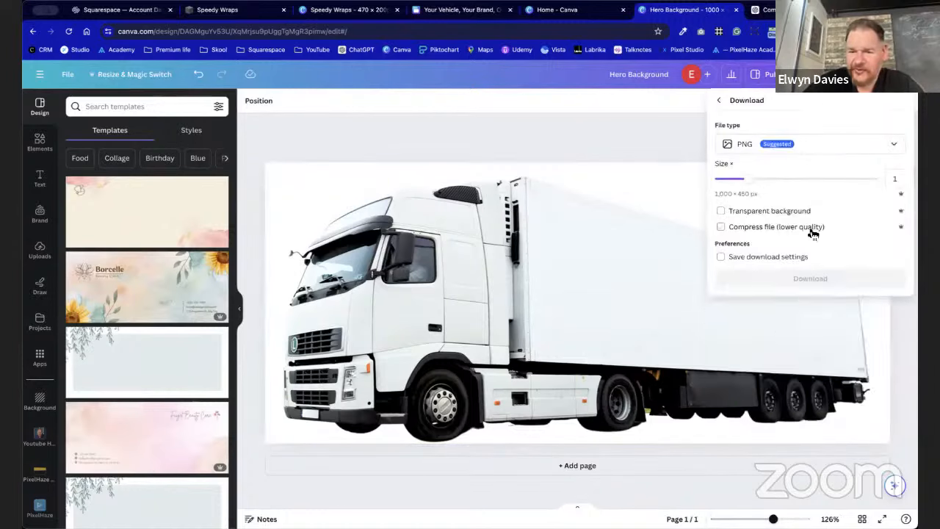
{"action": "left_click", "coordinate": [721, 211]}
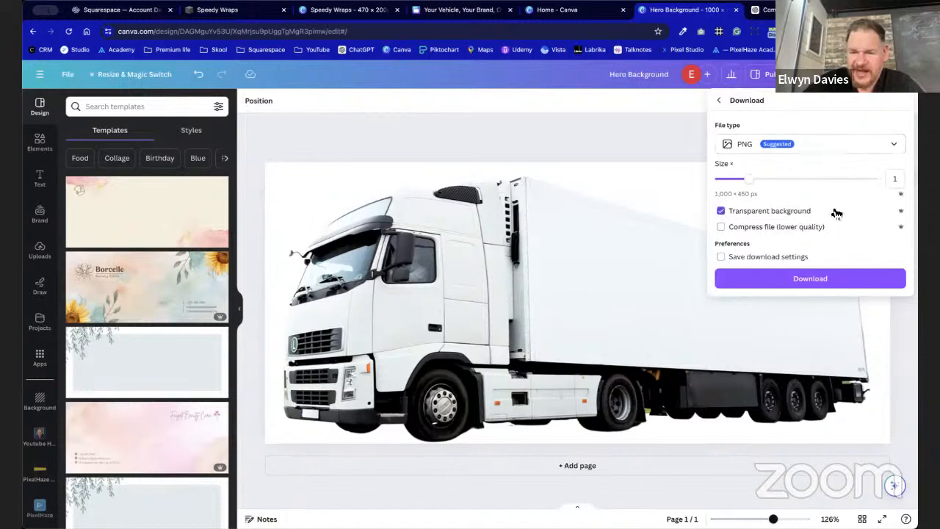
{"action": "left_click", "coordinate": [823, 279]}
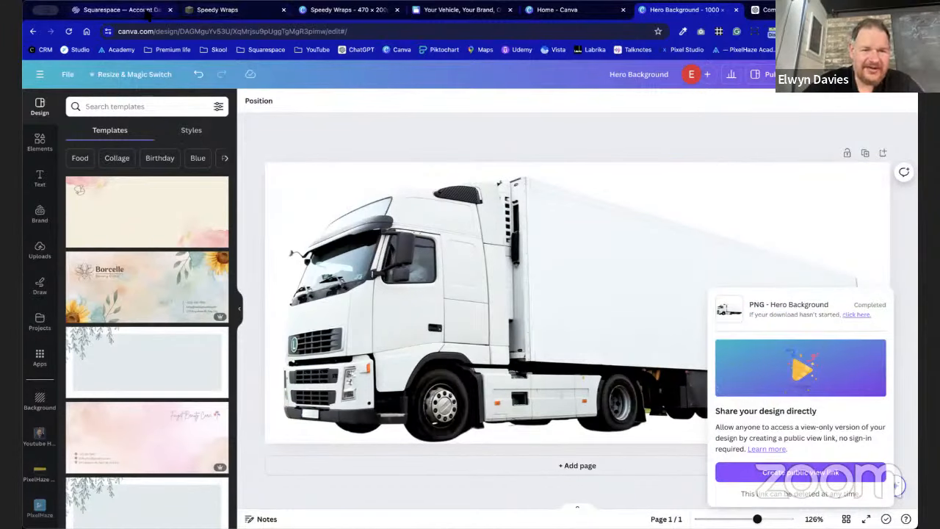
Switch to the Speedy Wraps site in Squarespace, edit the Home page, and add an enlarged image block over the sky hero.
{"action": "left_click", "coordinate": [219, 10]}
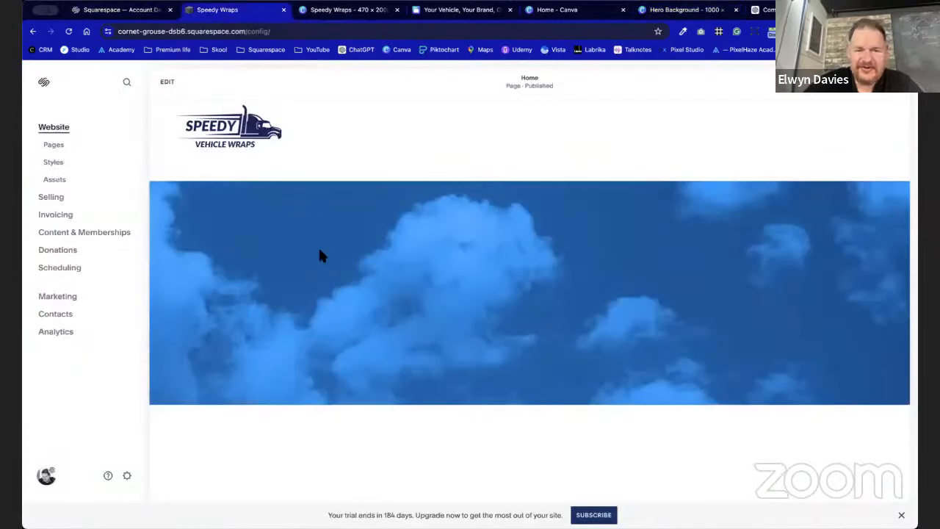
{"action": "left_click", "coordinate": [168, 84]}
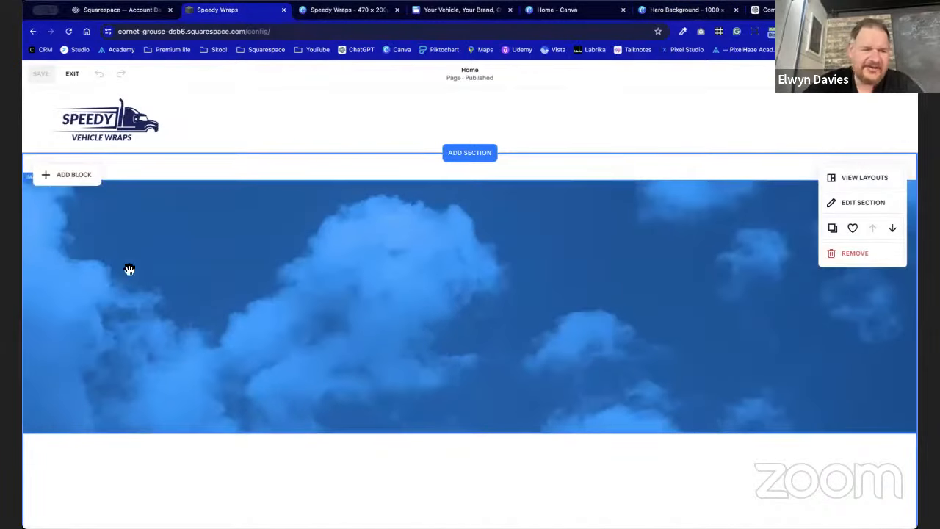
{"action": "left_click", "coordinate": [85, 178]}
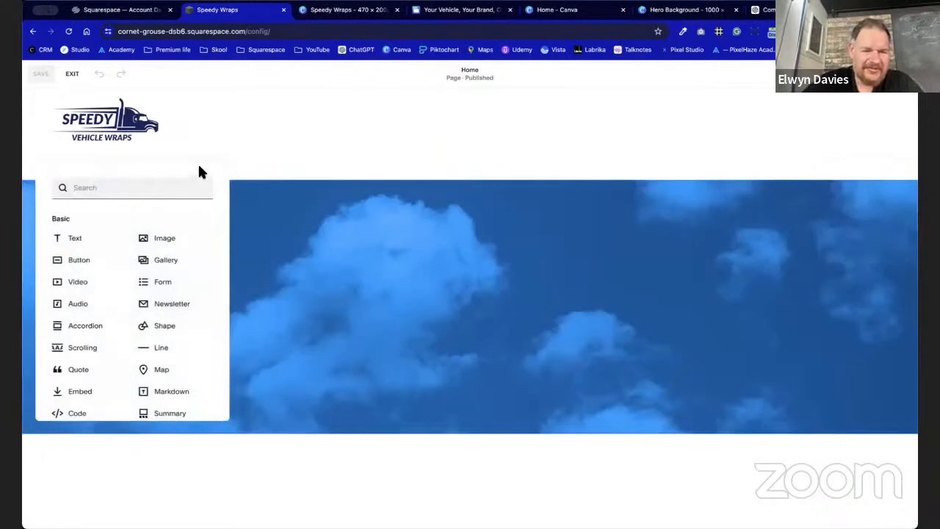
{"action": "left_click", "coordinate": [194, 238]}
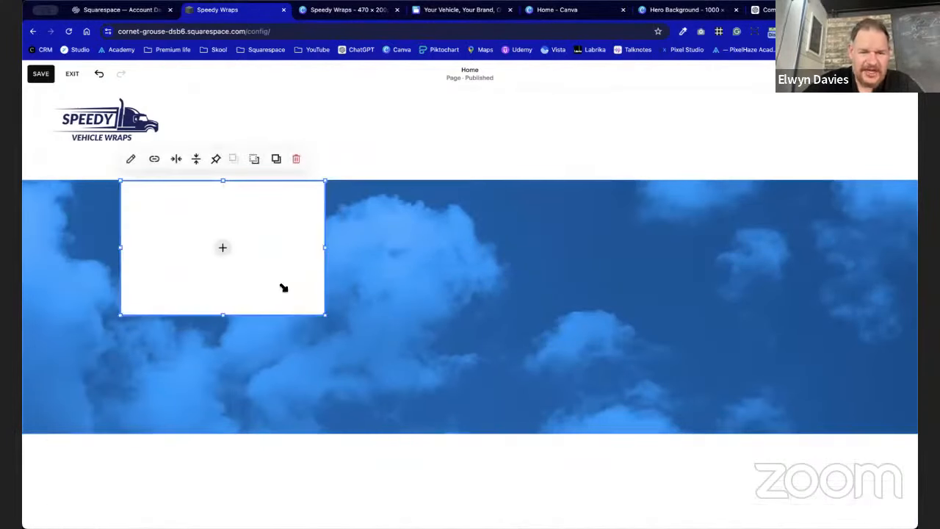
{"action": "left_click_drag", "start_coordinate": [334, 323], "coordinate": [566, 464]}
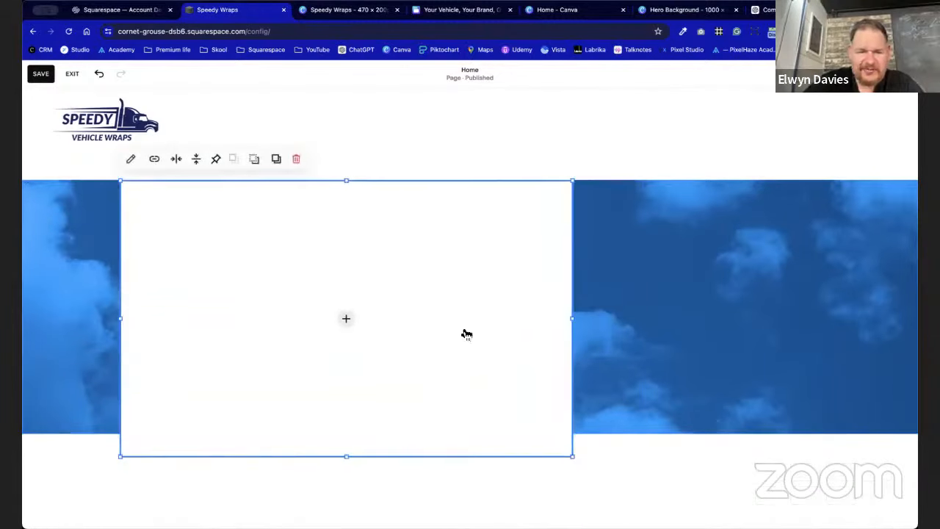
Upload the downloaded transparent truck PNG into the new image block.
{"action": "left_click", "coordinate": [346, 321]}
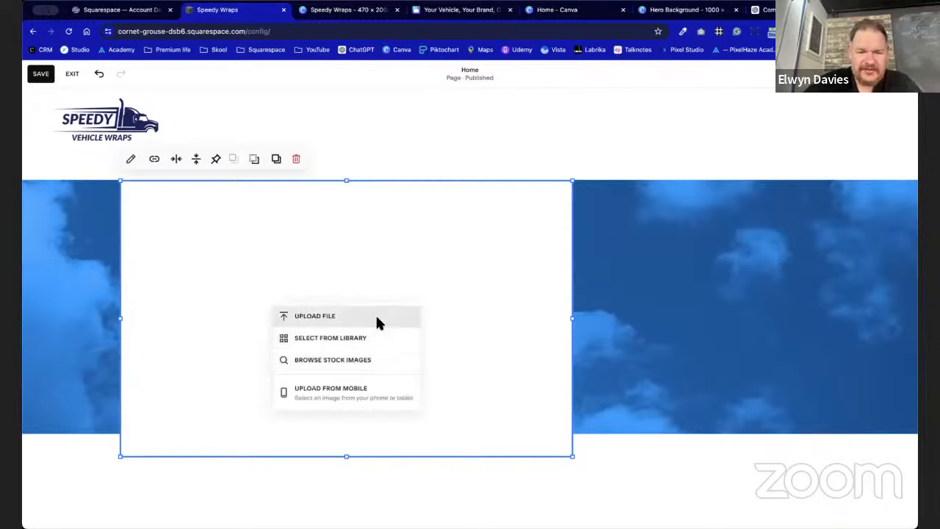
{"action": "left_click", "coordinate": [376, 317]}
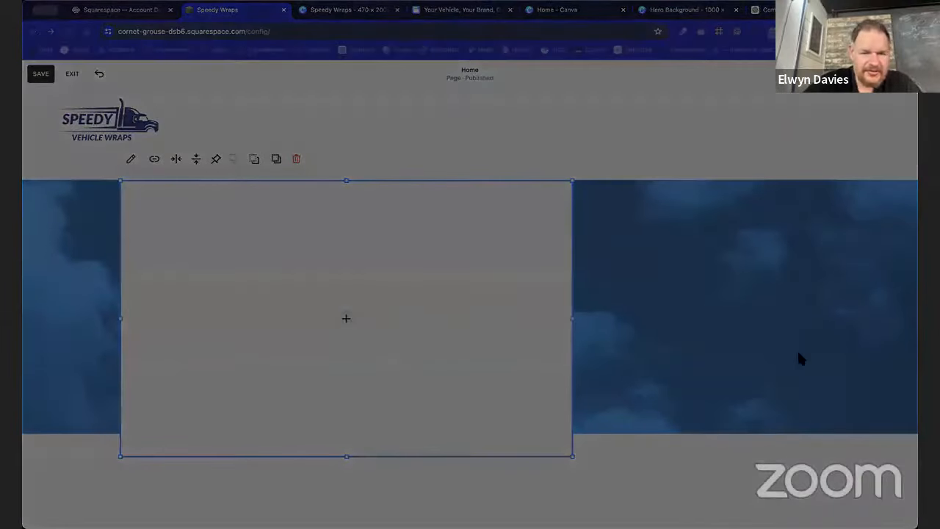
{"action": "left_click", "coordinate": [894, 513]}
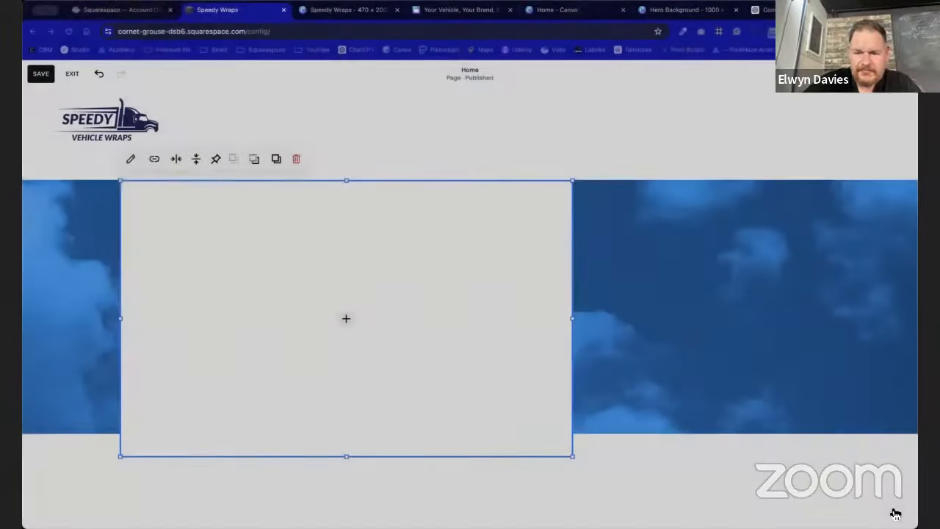
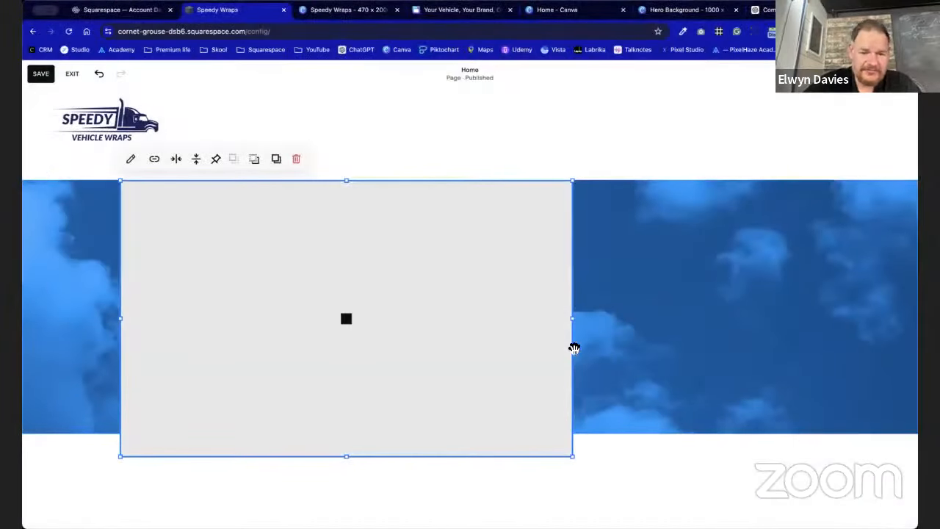
{"action": "left_click", "coordinate": [628, 358]}
{"action": "left_click", "coordinate": [411, 341]}
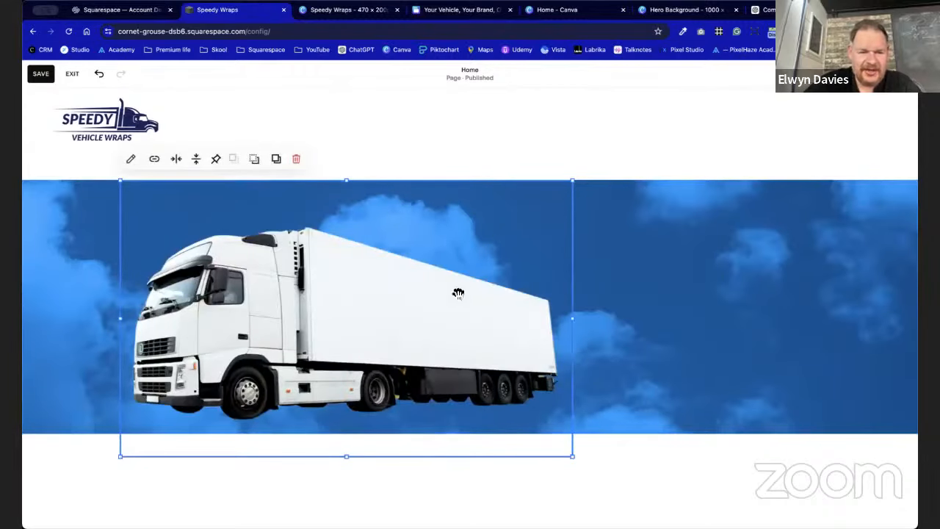
Align the truck image to the bottom of its block so it overlaps the sky's lower edge.
{"action": "left_click", "coordinate": [196, 158]}
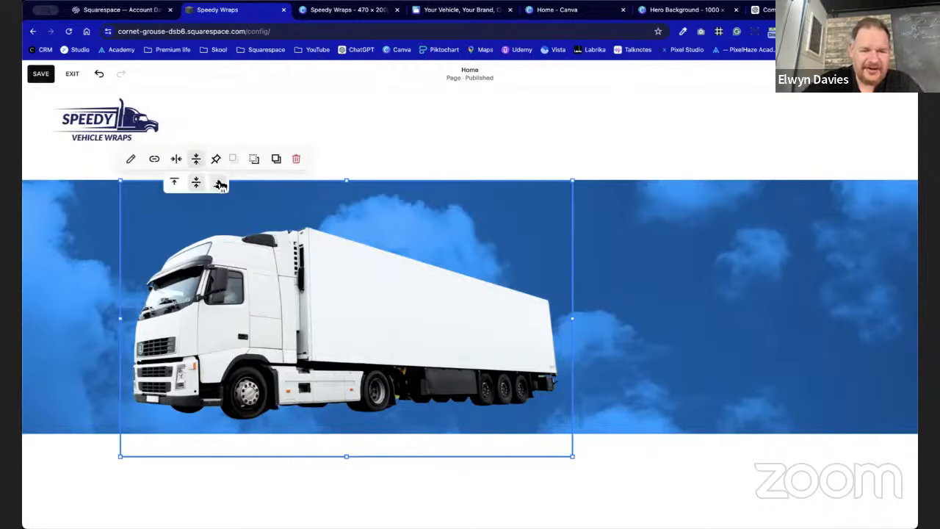
{"action": "left_click", "coordinate": [221, 185]}
{"action": "left_click", "coordinate": [617, 371]}
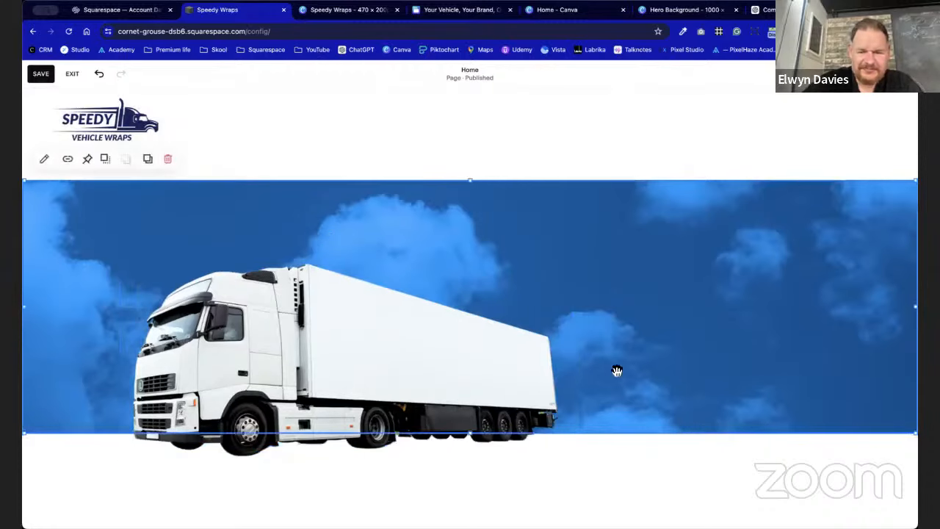
{"action": "left_click", "coordinate": [616, 453]}
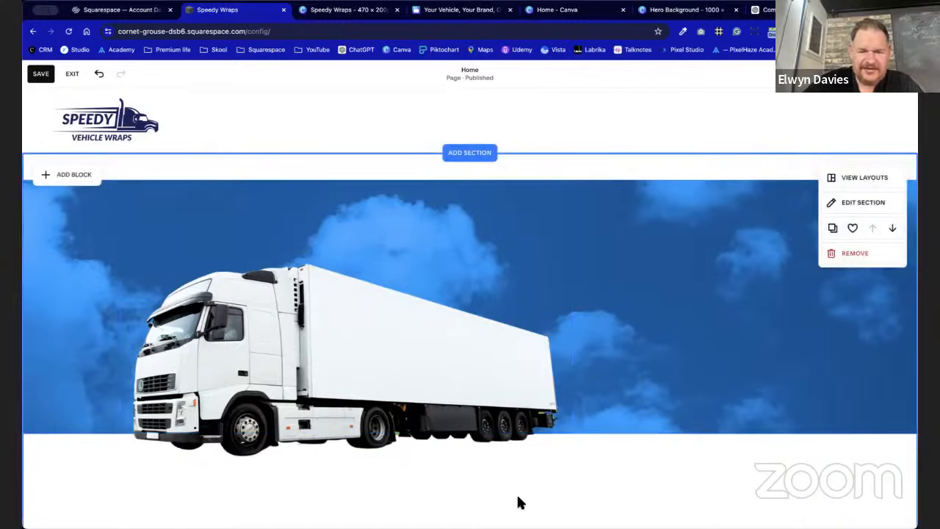
Compare the truck's placement in the hero section with the Canva website mockup and return to the Squarespace page.
{"action": "scroll", "coordinate": [518, 502], "scroll_direction": "down", "scroll_amount": 2}
{"action": "scroll", "coordinate": [480, 470], "scroll_direction": "up", "scroll_amount": 2}
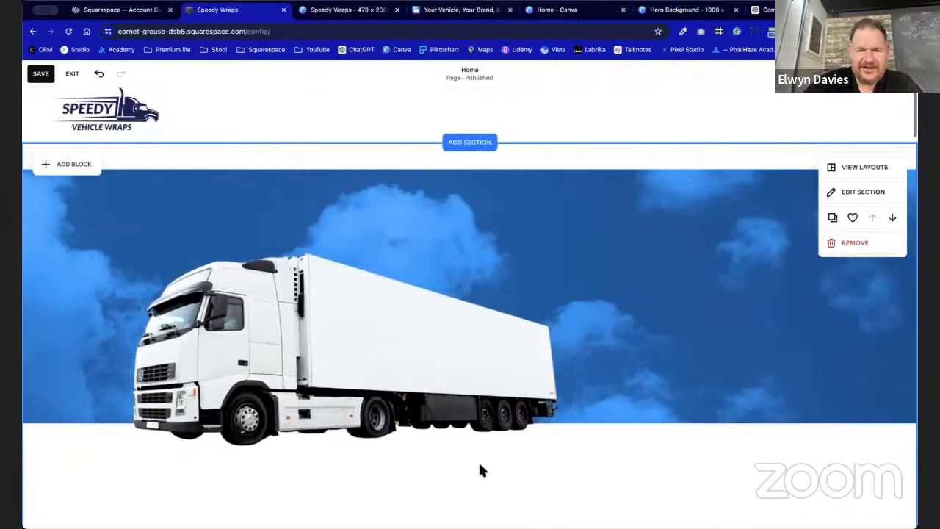
{"action": "scroll", "coordinate": [478, 460], "scroll_direction": "up", "scroll_amount": 1}
{"action": "mouse_move", "coordinate": [414, 174]}
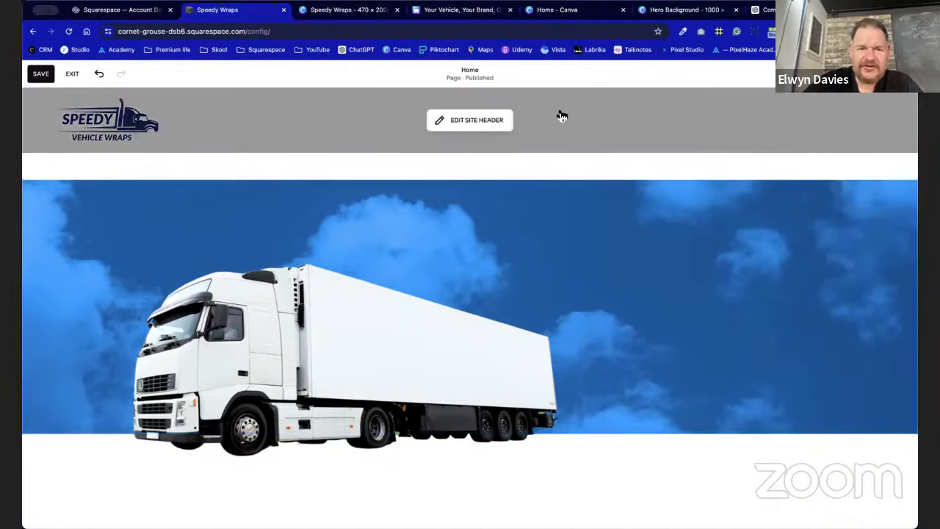
{"action": "left_click", "coordinate": [477, 15]}
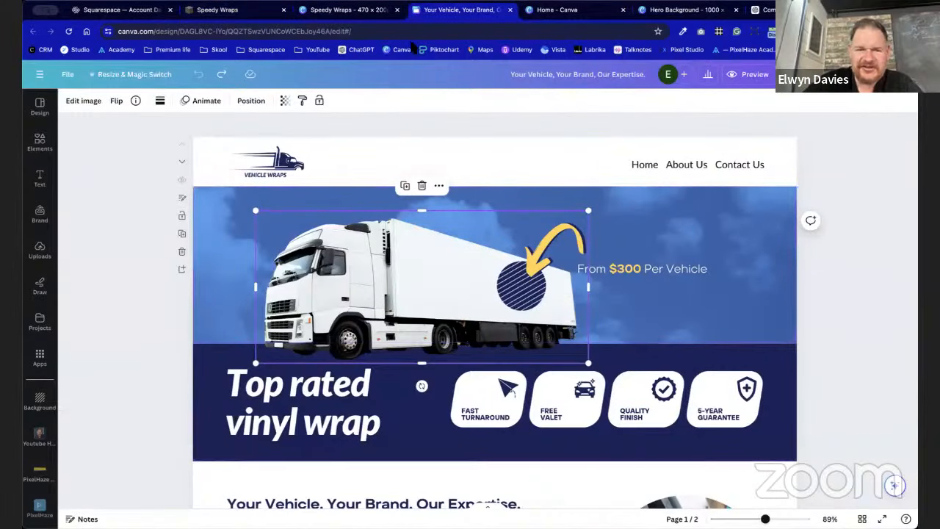
{"action": "left_click", "coordinate": [258, 16]}
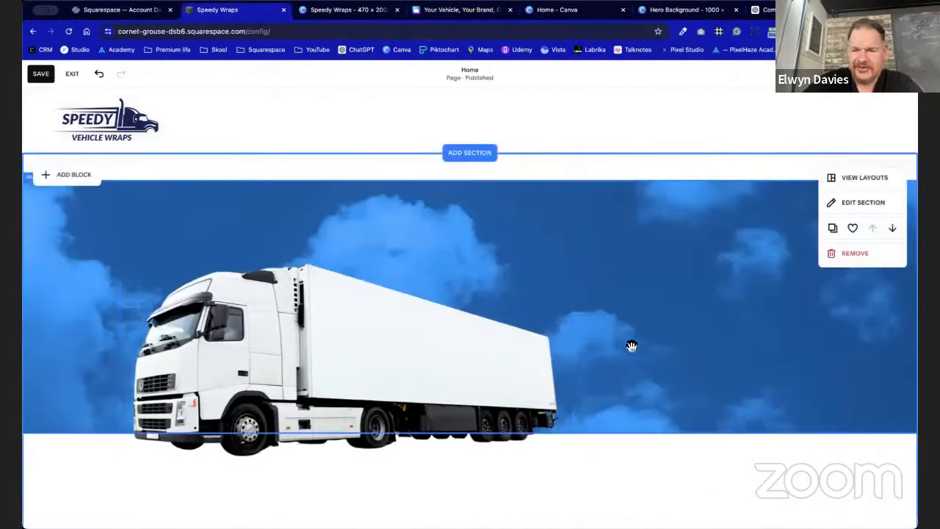
Shorten the truck image block by lowering its upper edge towards the top of the truck.
{"action": "left_click", "coordinate": [500, 283]}
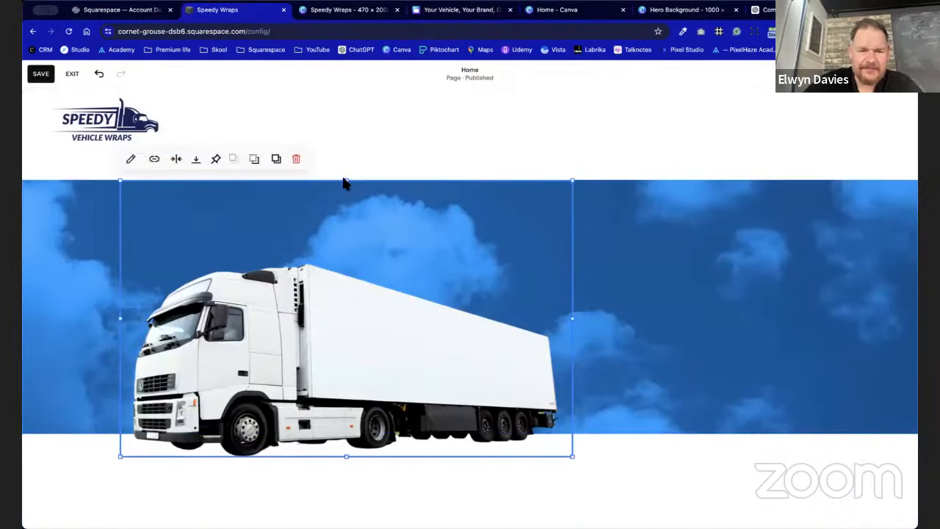
{"action": "left_click_drag", "start_coordinate": [346, 181], "coordinate": [346, 227]}
{"action": "left_click", "coordinate": [703, 232]}
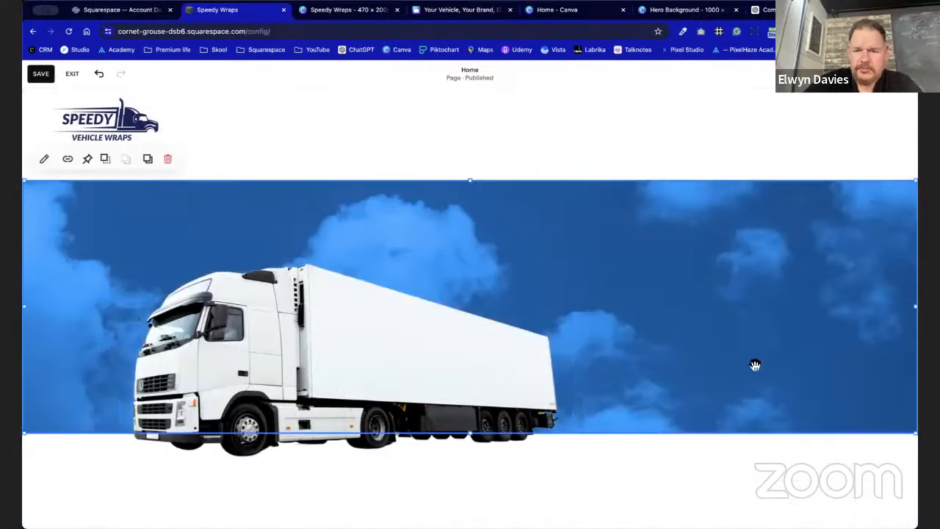
Turn off Fill Screen for the hero section so the sky meets the site header.
{"action": "left_click", "coordinate": [721, 159]}
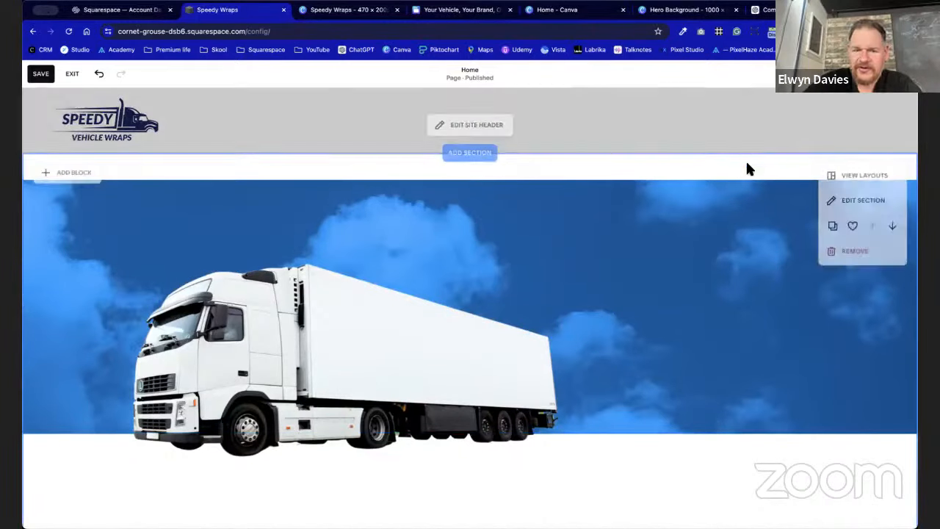
{"action": "left_click", "coordinate": [882, 202]}
{"action": "left_click_drag", "start_coordinate": [885, 209], "coordinate": [744, 128]}
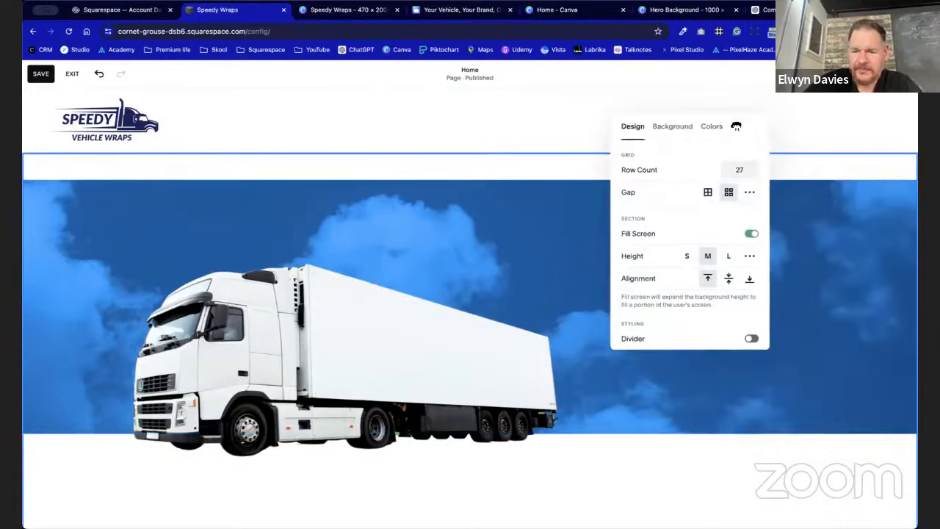
{"action": "left_click", "coordinate": [747, 232]}
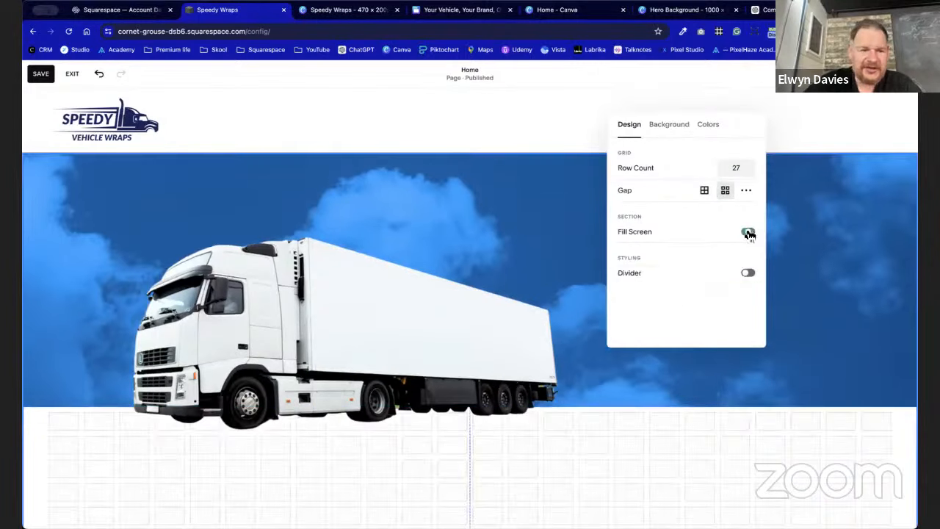
Clear the heading text "Radian builds future-facing spaces for highly creative, considerate humans." from its text block below the hero.
{"action": "scroll", "coordinate": [576, 373], "scroll_direction": "down", "scroll_amount": 3}
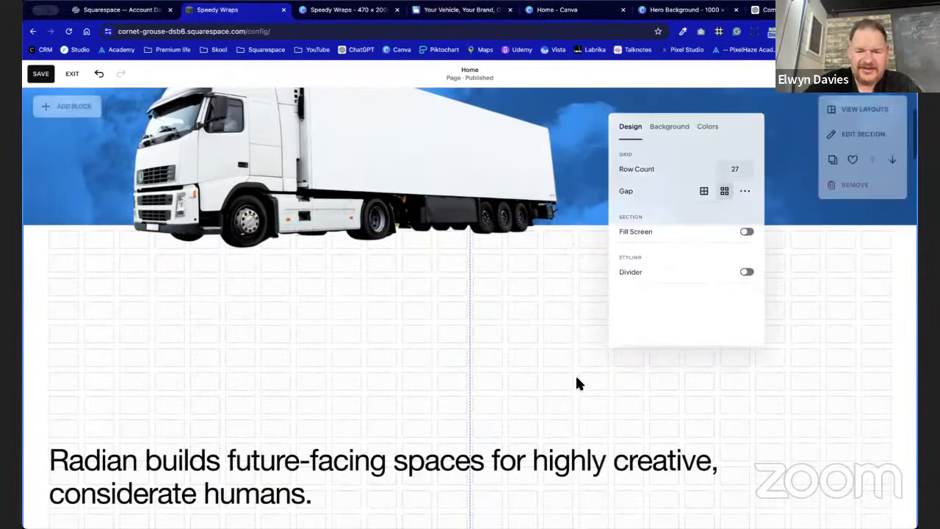
{"action": "scroll", "coordinate": [576, 376], "scroll_direction": "down", "scroll_amount": 3}
{"action": "scroll", "coordinate": [578, 375], "scroll_direction": "up", "scroll_amount": 2}
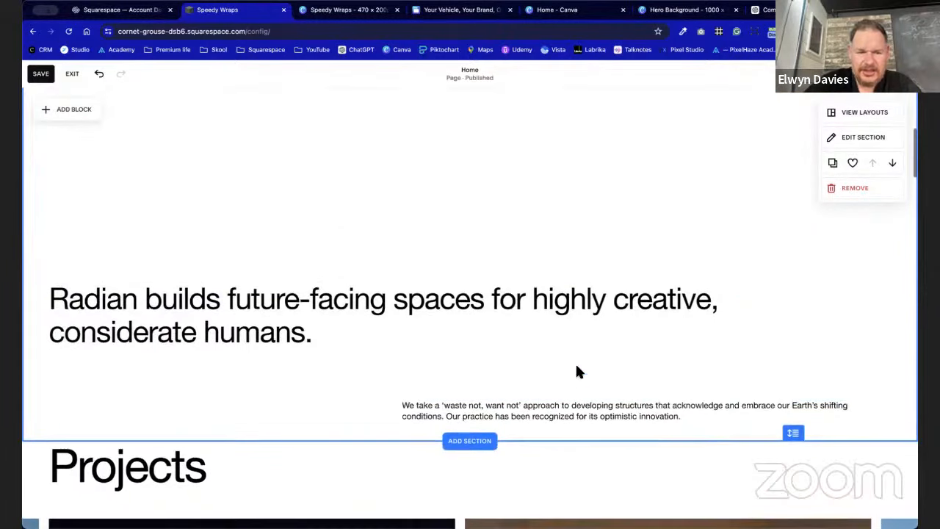
{"action": "left_click_drag", "start_coordinate": [230, 221], "coordinate": [528, 409]}
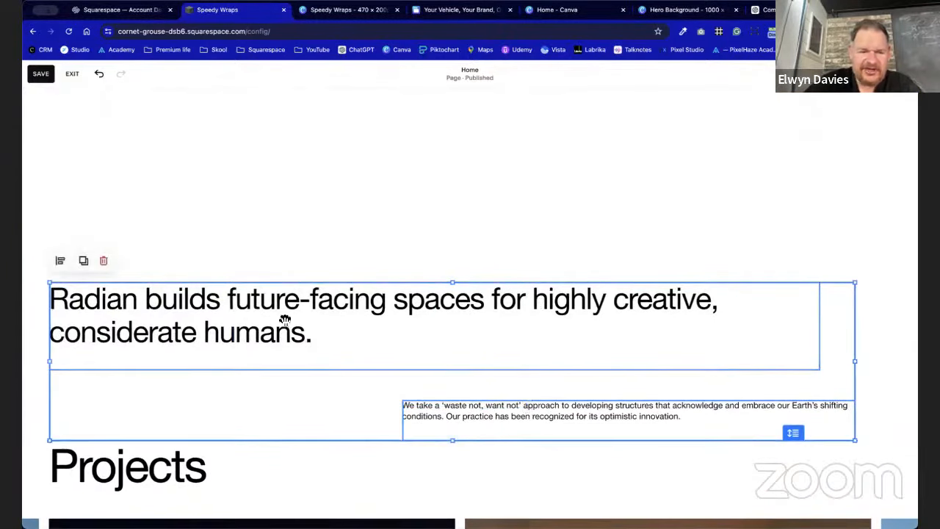
{"action": "left_click", "coordinate": [299, 218]}
{"action": "left_click", "coordinate": [306, 300]}
{"action": "left_click_drag", "start_coordinate": [146, 300], "coordinate": [371, 337]}
{"action": "key", "text": "BackSpace"}
{"action": "key", "text": "BackSpace"}
{"action": "key", "text": "BackSpace"}
{"action": "key", "text": "BackSpace"}
{"action": "key", "text": "BackSpace"}
{"action": "key", "text": "BackSpace"}
{"action": "key", "text": "BackSpace"}
{"action": "key", "text": "BackSpace"}
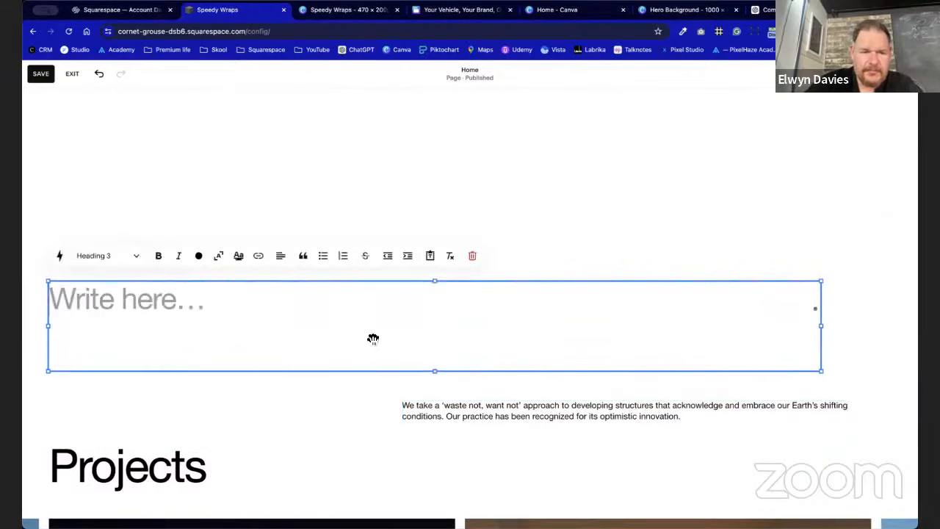
Copy "From $300 Per Vehicle" from the Canva website mockup and paste it into the emptied Squarespace text block.
{"action": "left_click", "coordinate": [461, 11]}
{"action": "left_click", "coordinate": [629, 271]}
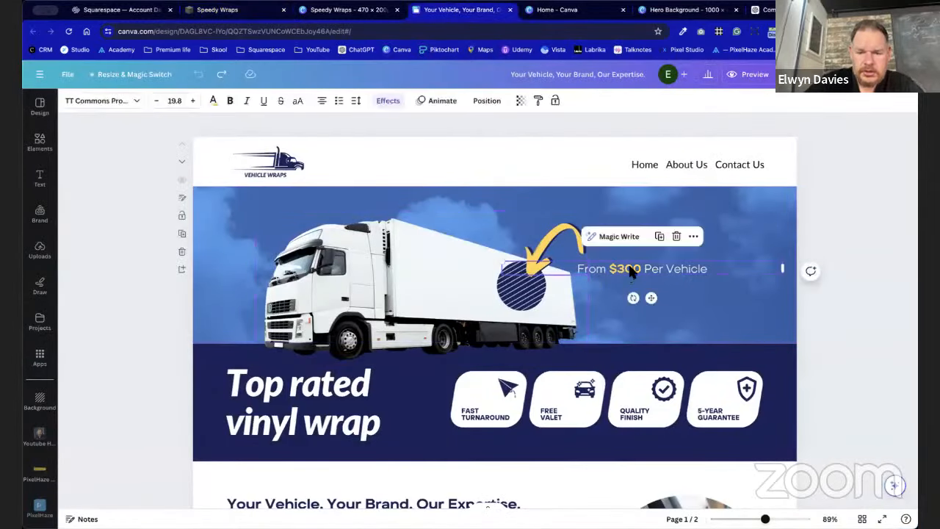
{"action": "double_click", "coordinate": [630, 268]}
{"action": "key", "text": "ctrl+c"}
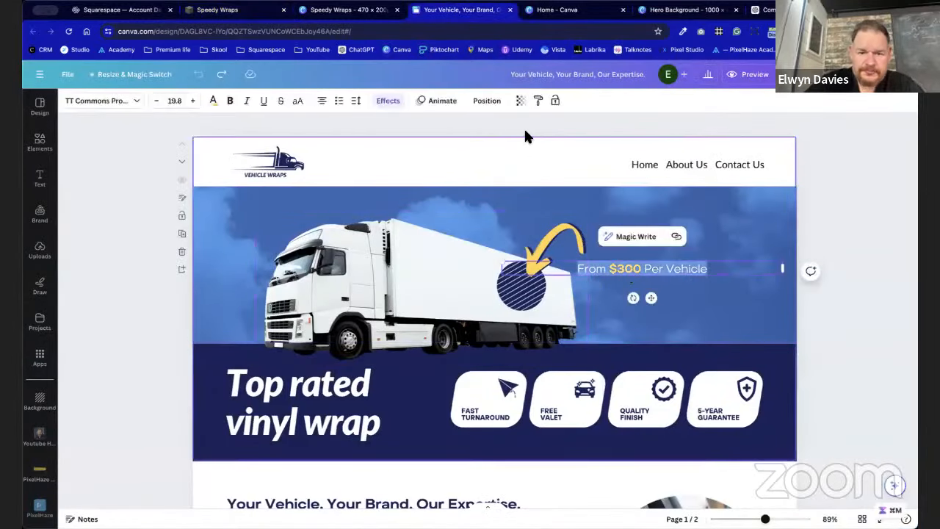
{"action": "left_click", "coordinate": [359, 13]}
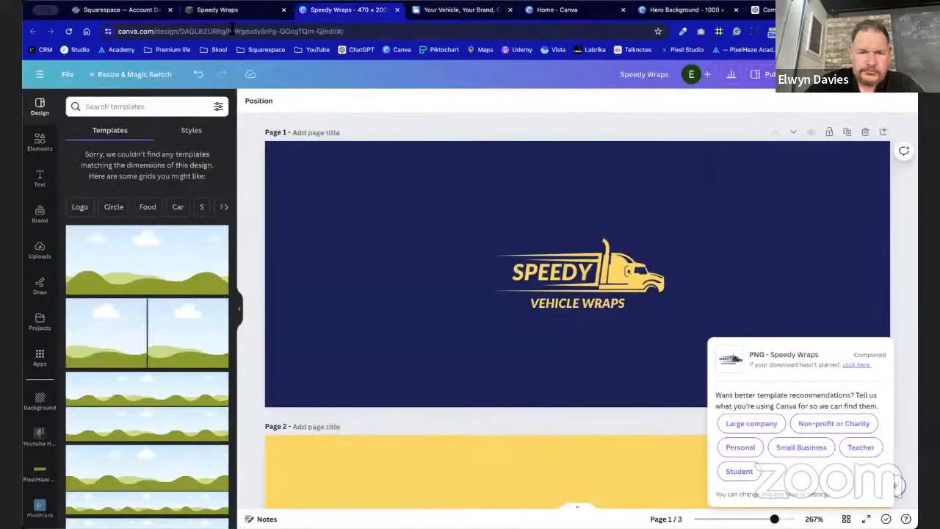
{"action": "left_click", "coordinate": [218, 10]}
{"action": "key", "text": "ctrl+v"}
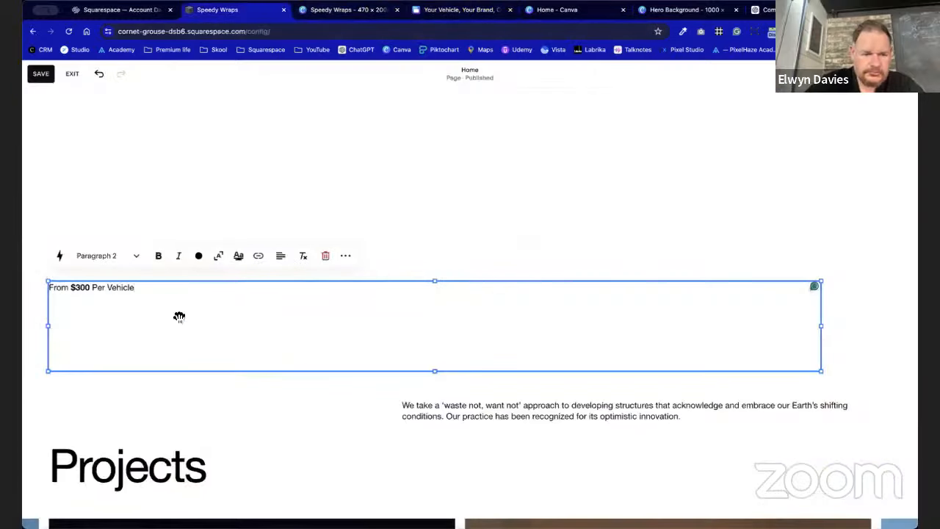
Shrink the "From $300 Per Vehicle" text block to fit its text and move it onto the sky behind the truck's trailer.
{"action": "left_click_drag", "start_coordinate": [822, 371], "coordinate": [378, 137]}
{"action": "left_click", "coordinate": [211, 300]}
{"action": "scroll", "coordinate": [380, 151], "scroll_direction": "up", "scroll_amount": 4}
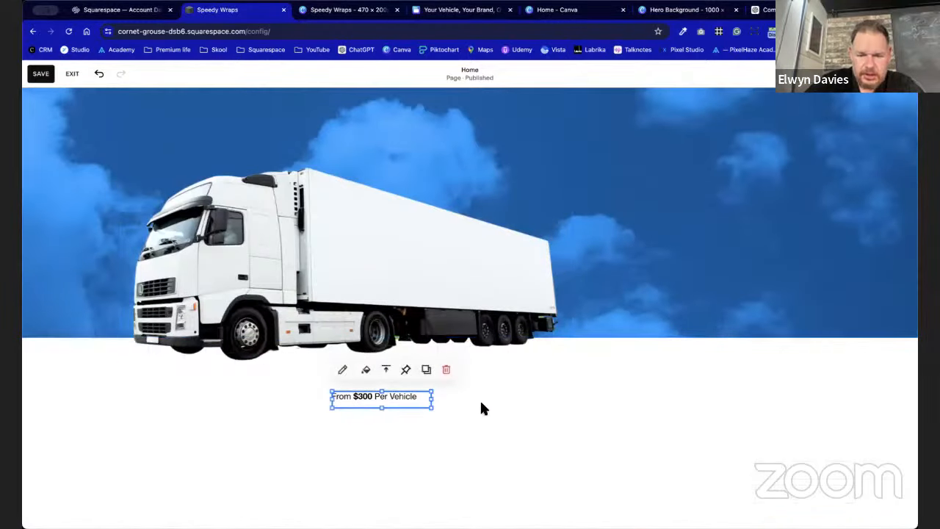
{"action": "left_click_drag", "start_coordinate": [409, 397], "coordinate": [681, 272]}
{"action": "left_click", "coordinate": [671, 275]}
{"action": "left_click", "coordinate": [670, 260]}
{"action": "left_click", "coordinate": [681, 262]}
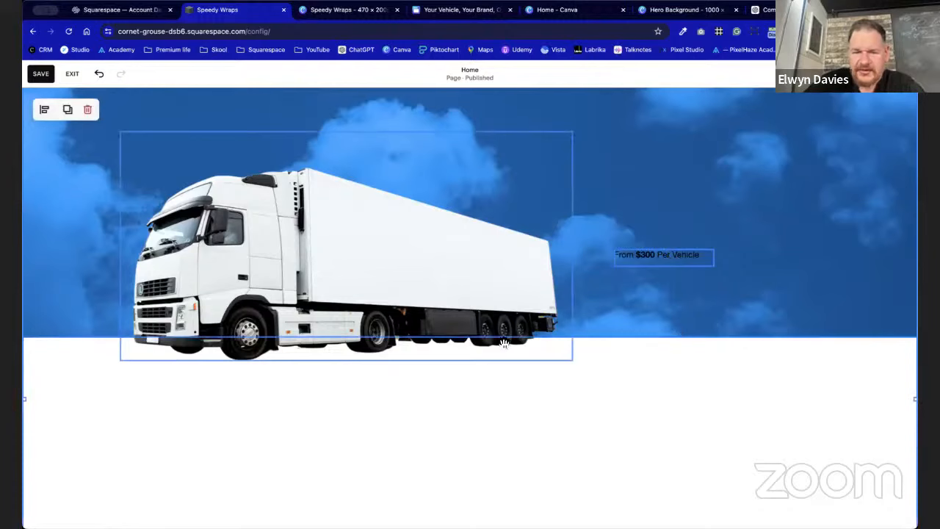
Save the Home page and exit editing mode.
{"action": "scroll", "coordinate": [718, 464], "scroll_direction": "down", "scroll_amount": 3}
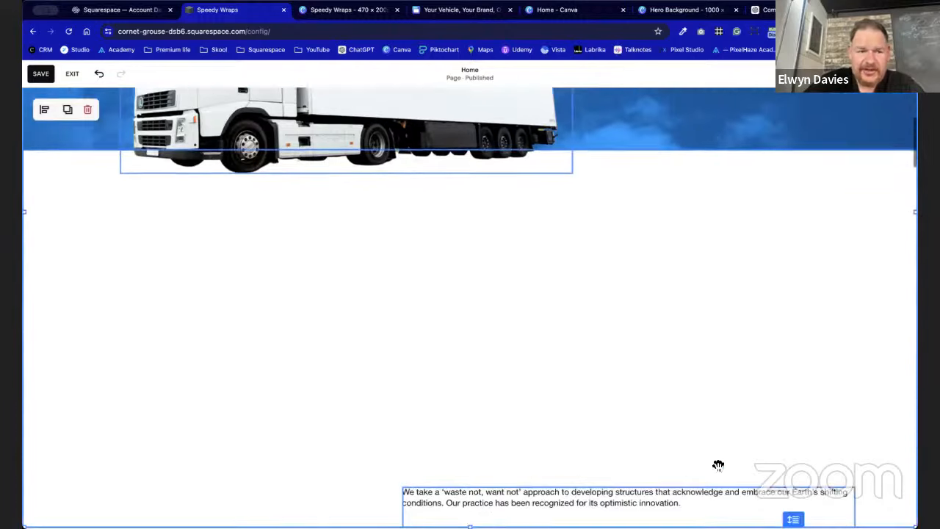
{"action": "scroll", "coordinate": [719, 465], "scroll_direction": "up", "scroll_amount": 4}
{"action": "left_click", "coordinate": [41, 75]}
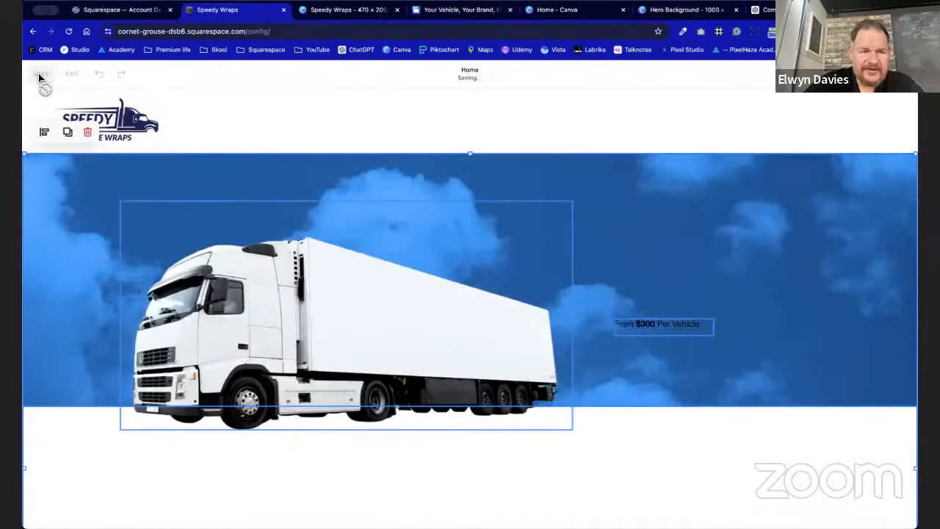
{"action": "left_click", "coordinate": [76, 75]}
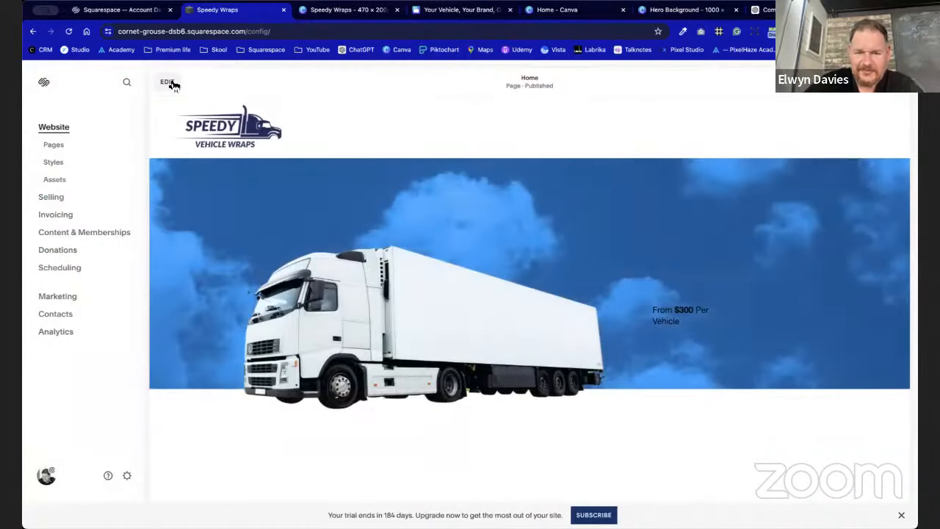
Reopen the Home page for editing and select all of the "From $300 Per Vehicle" text.
{"action": "left_click", "coordinate": [172, 83]}
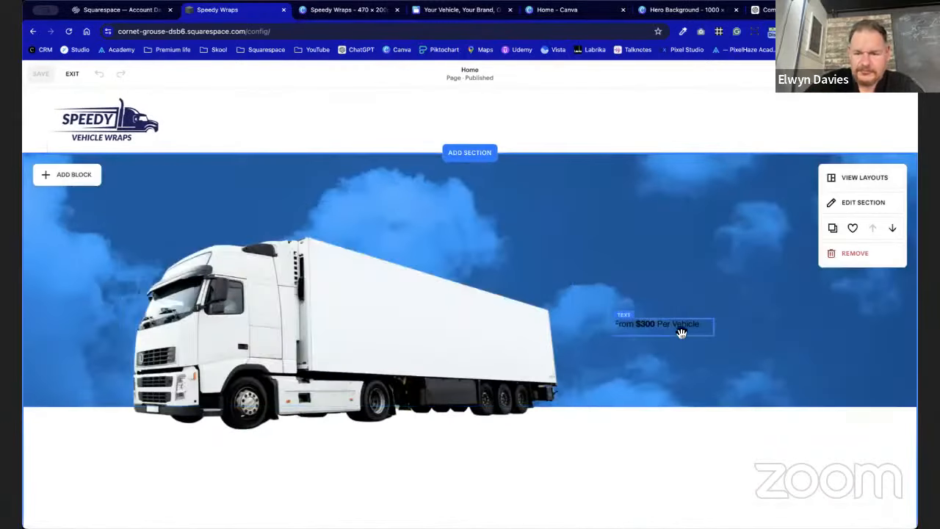
{"action": "double_click", "coordinate": [681, 329]}
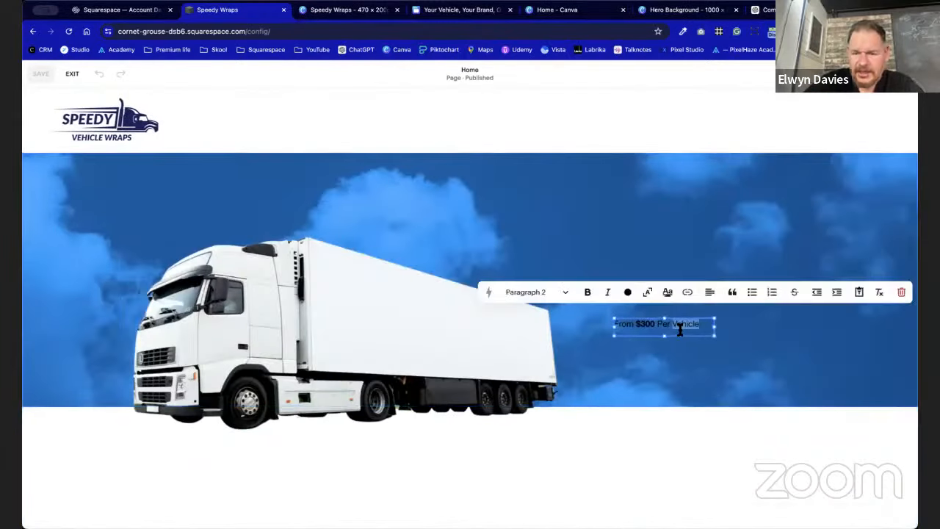
{"action": "key", "text": "super+a"}
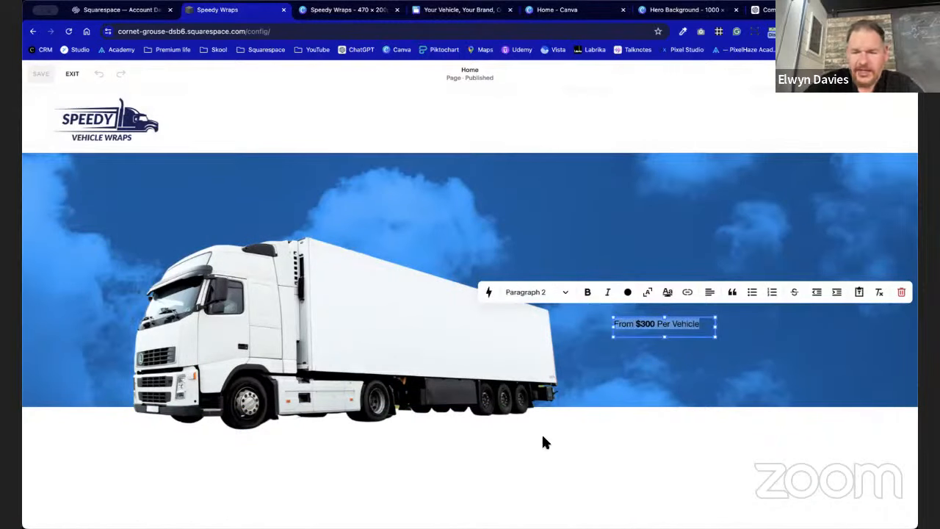
{"action": "left_click", "coordinate": [570, 444]}
Select the Projects heading block below the hero section and make it slightly taller.
{"action": "scroll", "coordinate": [573, 446], "scroll_direction": "down", "scroll_amount": 10}
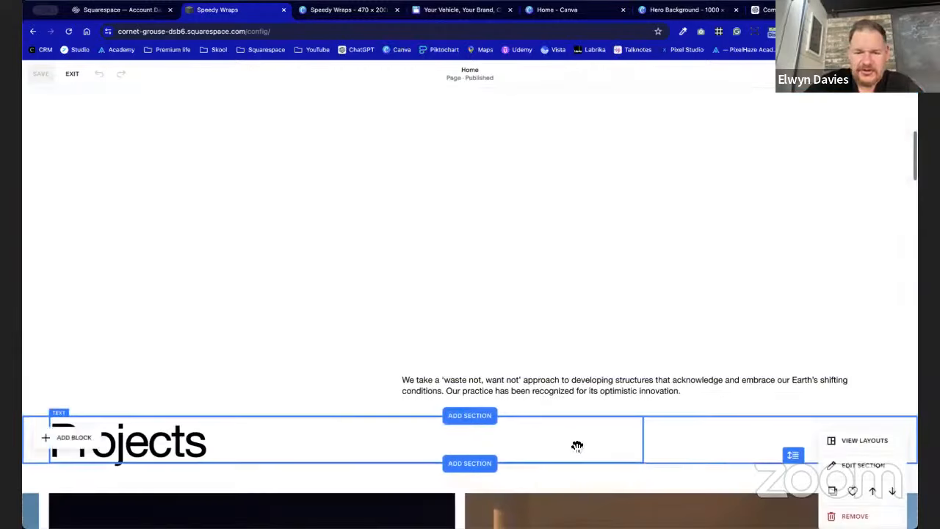
{"action": "left_click_drag", "start_coordinate": [463, 306], "coordinate": [566, 239]}
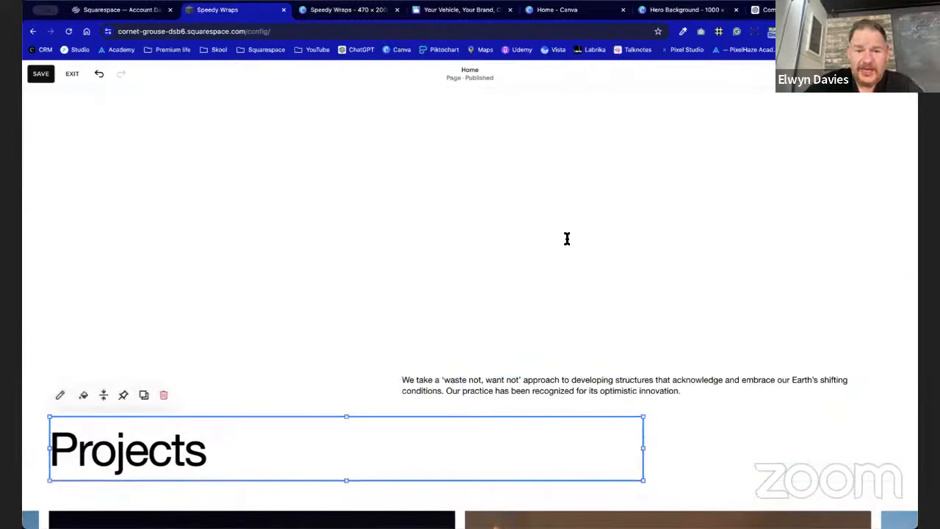
{"action": "left_click", "coordinate": [529, 212]}
Switch to the Canva website mockup and examine its navy "Top rated vinyl wrap" band and the section below it.
{"action": "left_click", "coordinate": [351, 13]}
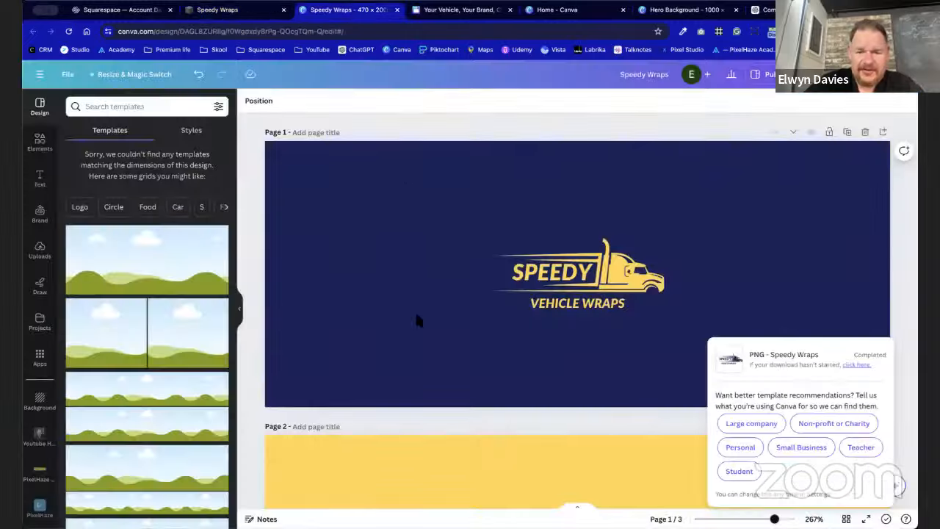
{"action": "left_click", "coordinate": [556, 10]}
{"action": "scroll", "coordinate": [490, 336], "scroll_direction": "down", "scroll_amount": 3}
{"action": "scroll", "coordinate": [499, 299], "scroll_direction": "up", "scroll_amount": 2}
{"action": "left_click", "coordinate": [696, 10]}
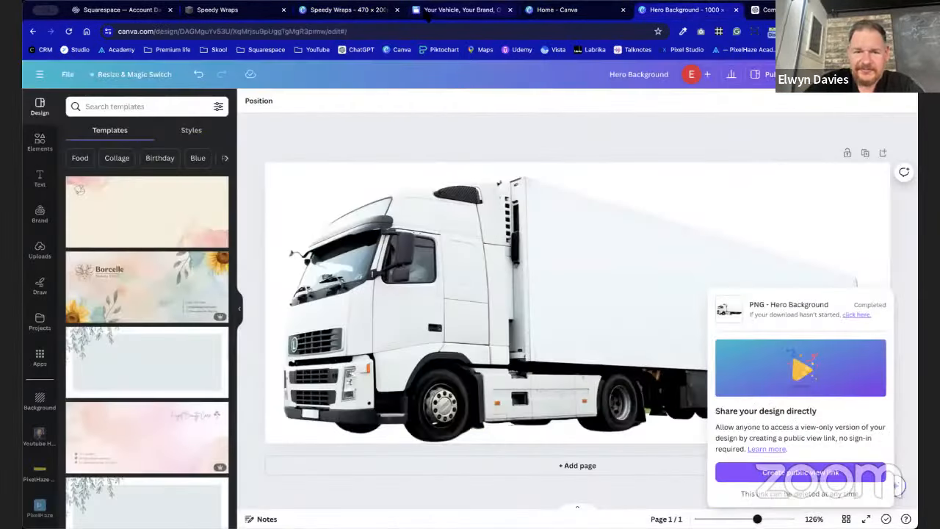
{"action": "left_click", "coordinate": [440, 10]}
{"action": "scroll", "coordinate": [474, 385], "scroll_direction": "down", "scroll_amount": 2}
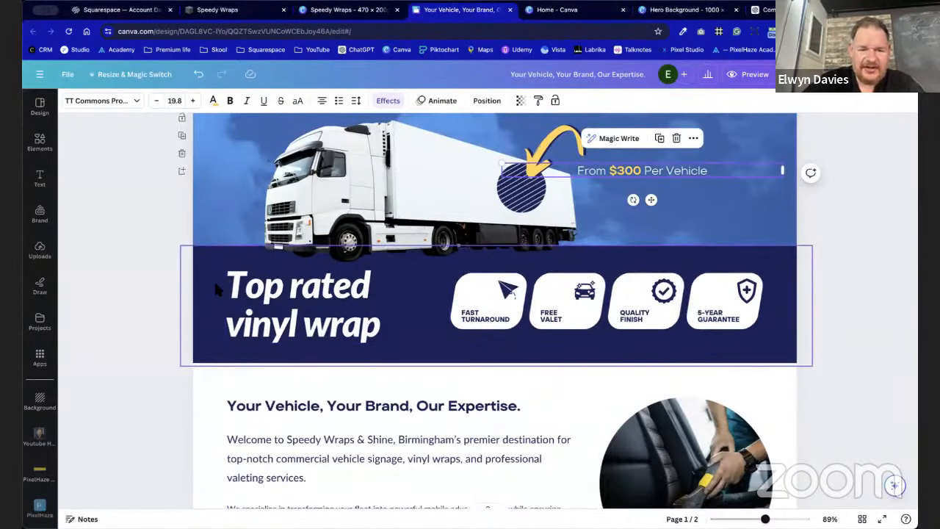
{"action": "scroll", "coordinate": [215, 289], "scroll_direction": "up", "scroll_amount": 2}
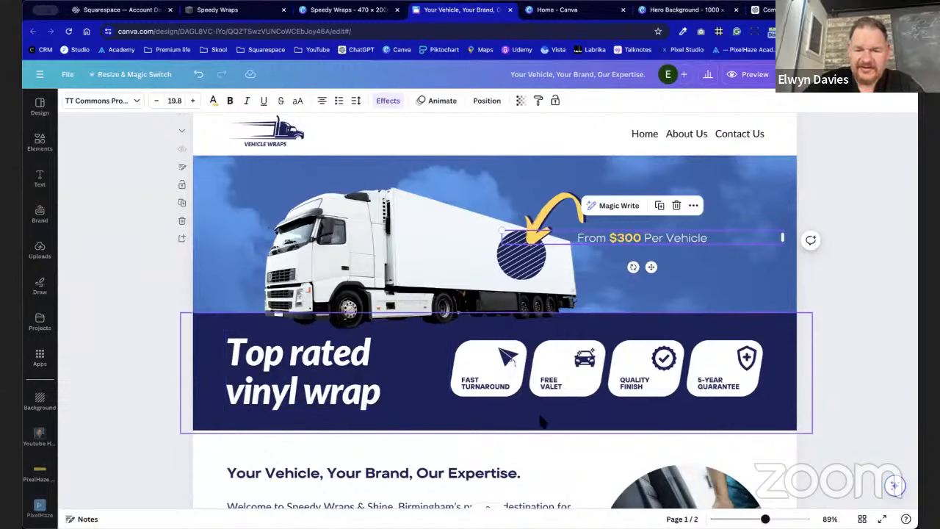
{"action": "scroll", "coordinate": [432, 477], "scroll_direction": "down", "scroll_amount": 5}
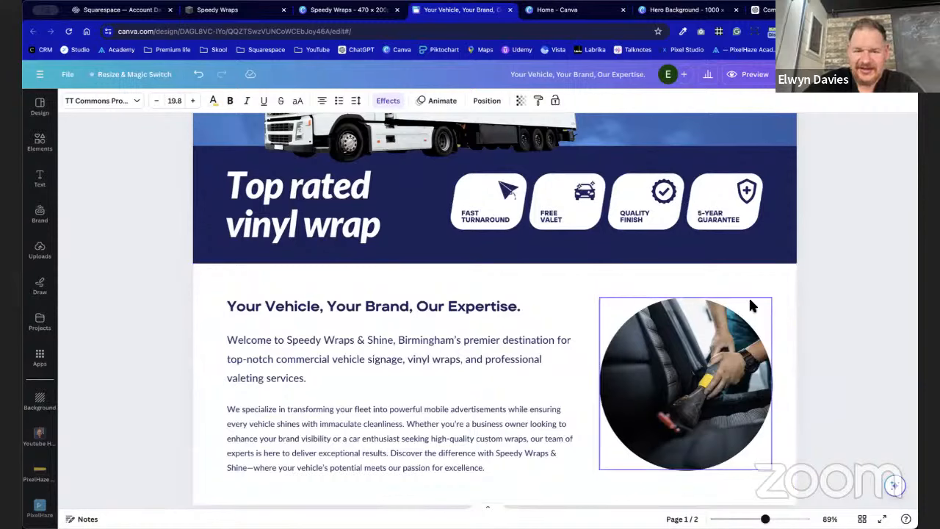
{"action": "scroll", "coordinate": [751, 305], "scroll_direction": "down", "scroll_amount": 1}
{"action": "scroll", "coordinate": [751, 306], "scroll_direction": "up", "scroll_amount": 5}
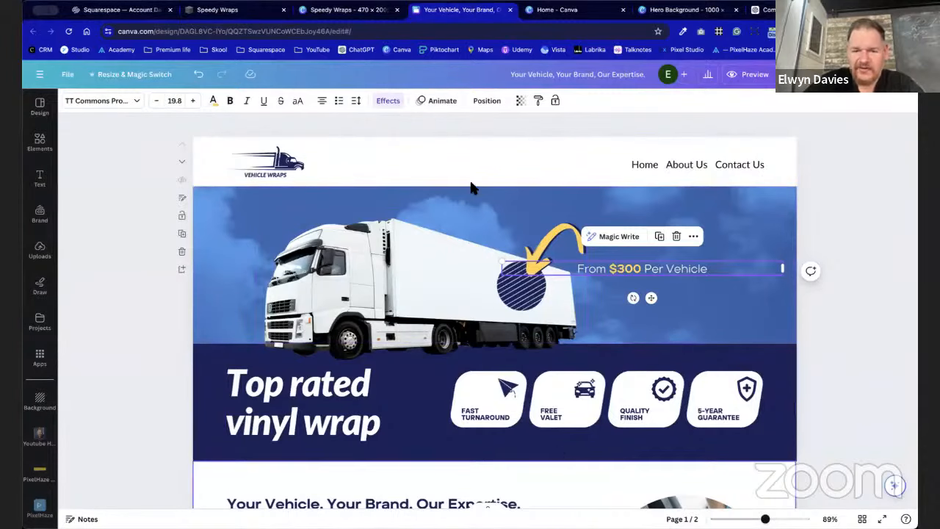
Copy the fill colour code #1B1F57 of the navy band behind "Top rated vinyl wrap" in the mockup.
{"action": "left_click", "coordinate": [779, 380]}
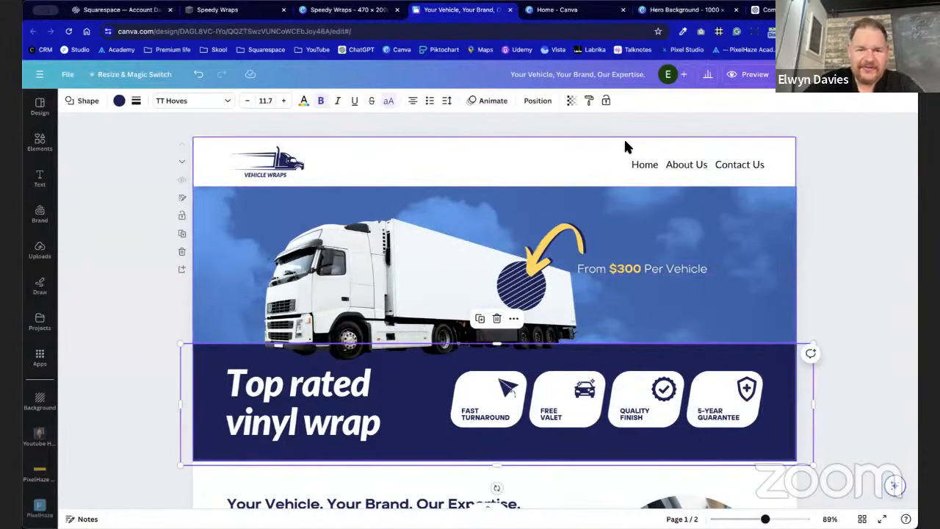
{"action": "left_click", "coordinate": [118, 101]}
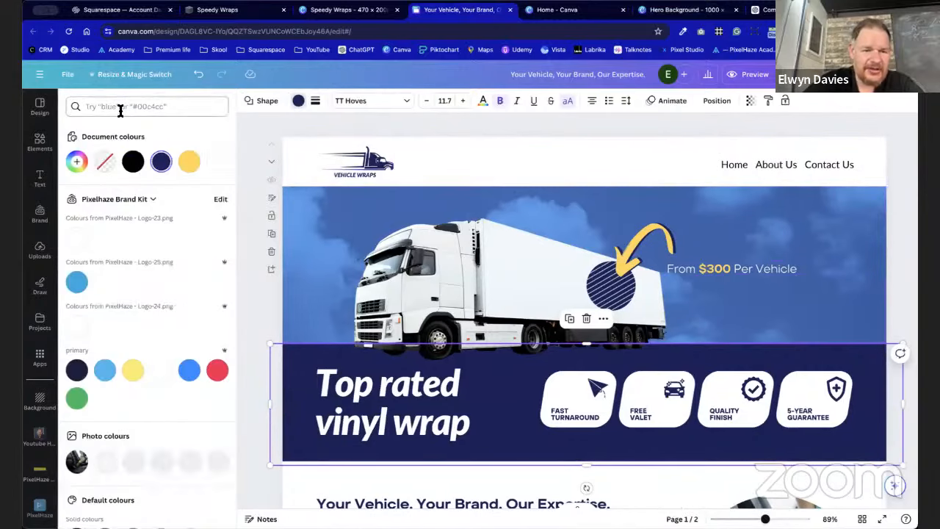
{"action": "left_click", "coordinate": [79, 163]}
{"action": "key", "text": "ctrl+c"}
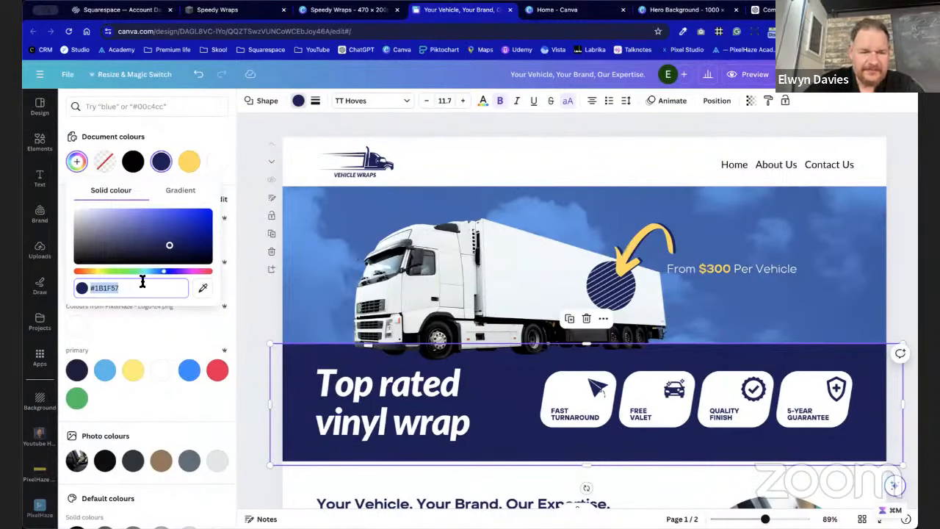
{"action": "key", "text": "Escape"}
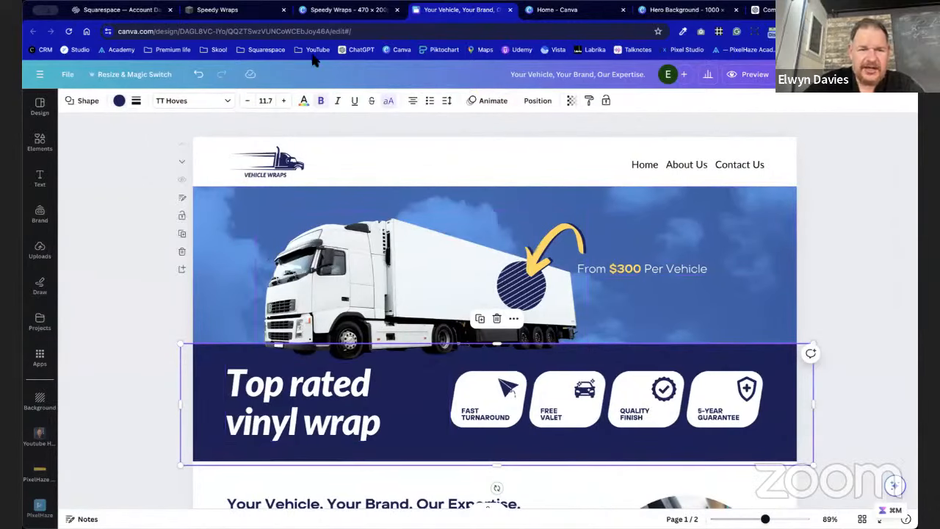
Return to the Speedy Wraps site in Squarespace and save the Home page changes.
{"action": "left_click", "coordinate": [241, 9]}
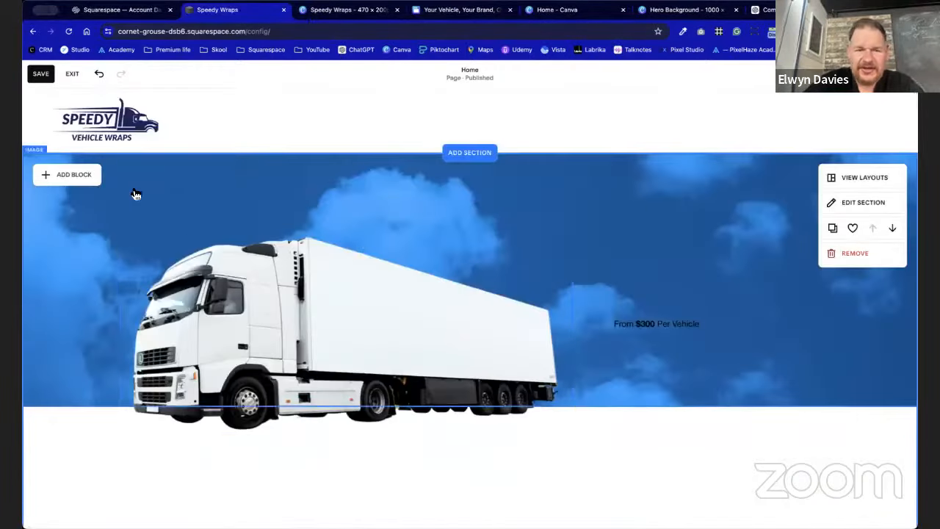
{"action": "left_click", "coordinate": [42, 73]}
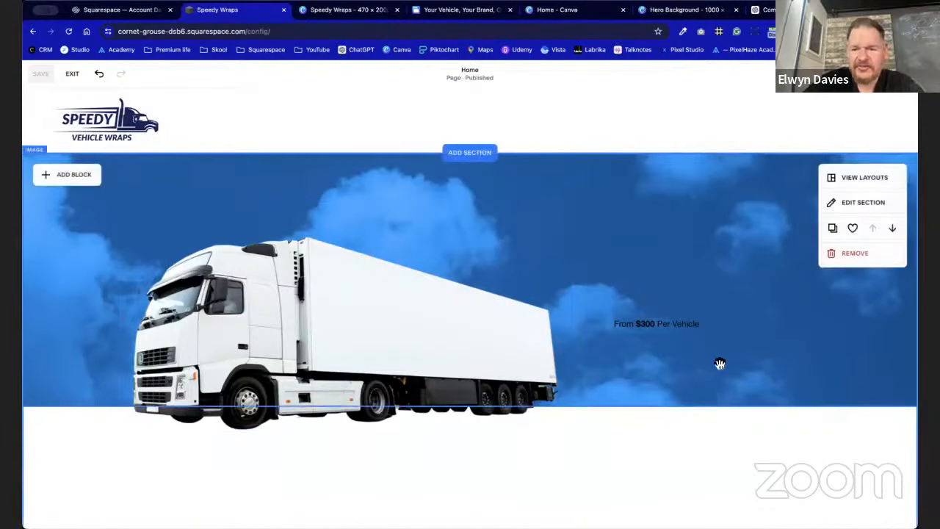
Apply the Dark 1 colour theme to the truck hero section.
{"action": "left_click", "coordinate": [862, 203]}
{"action": "left_click", "coordinate": [852, 208]}
{"action": "scroll", "coordinate": [842, 325], "scroll_direction": "down", "scroll_amount": 3}
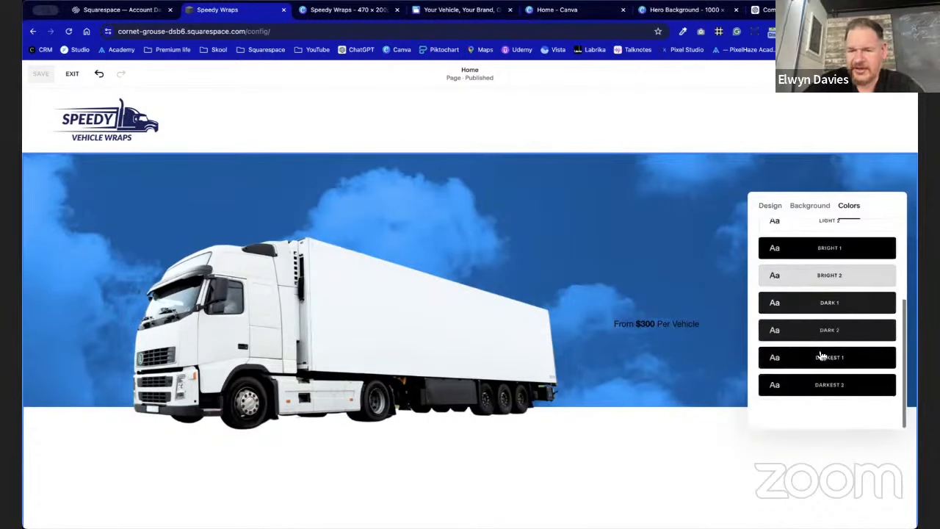
{"action": "left_click", "coordinate": [848, 304]}
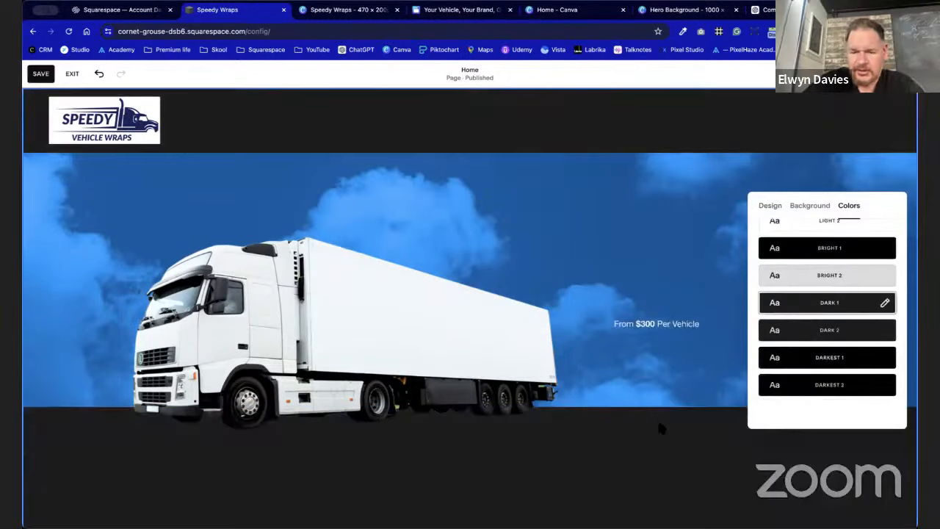
{"action": "left_click", "coordinate": [632, 210]}
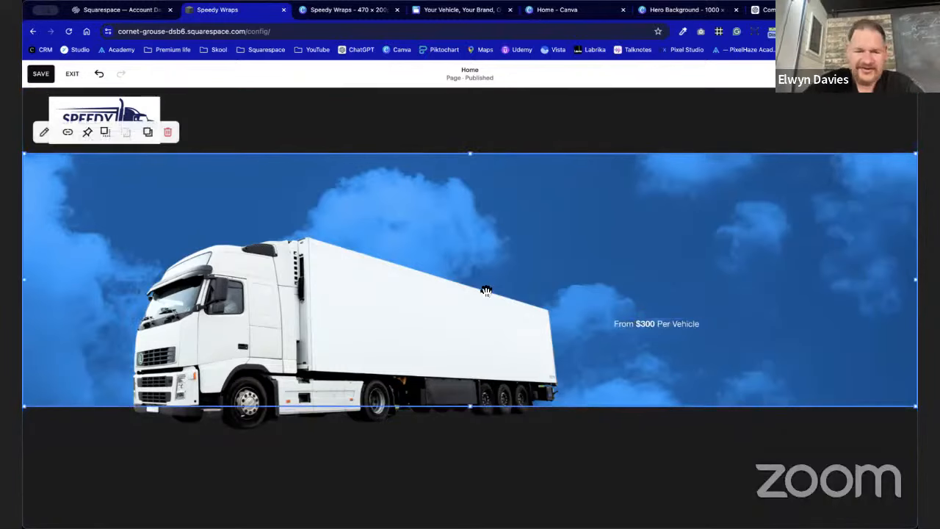
Check the hero section with the truck image selected, save the Home page and exit page editing.
{"action": "scroll", "coordinate": [450, 410], "scroll_direction": "down", "scroll_amount": 2}
{"action": "scroll", "coordinate": [453, 420], "scroll_direction": "up", "scroll_amount": 2}
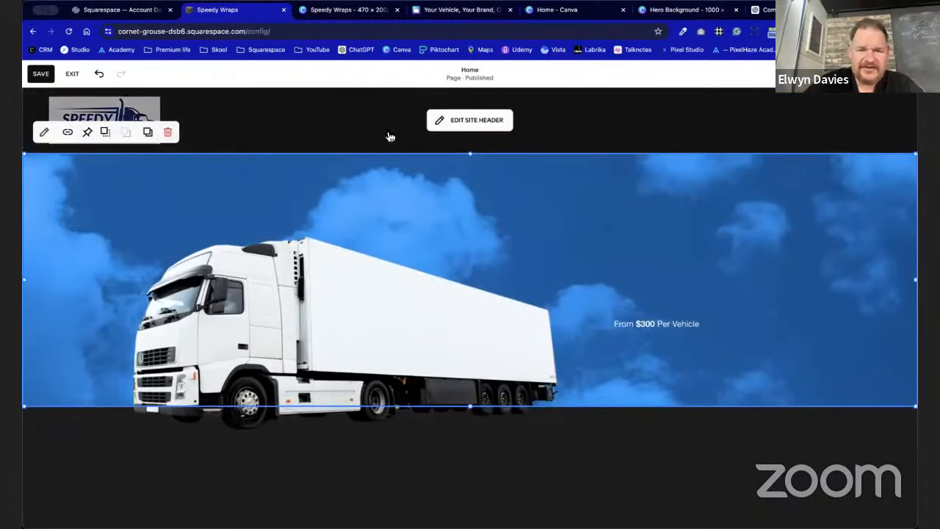
{"action": "left_click", "coordinate": [299, 256]}
{"action": "scroll", "coordinate": [296, 257], "scroll_direction": "down", "scroll_amount": 2}
{"action": "scroll", "coordinate": [296, 256], "scroll_direction": "up", "scroll_amount": 2}
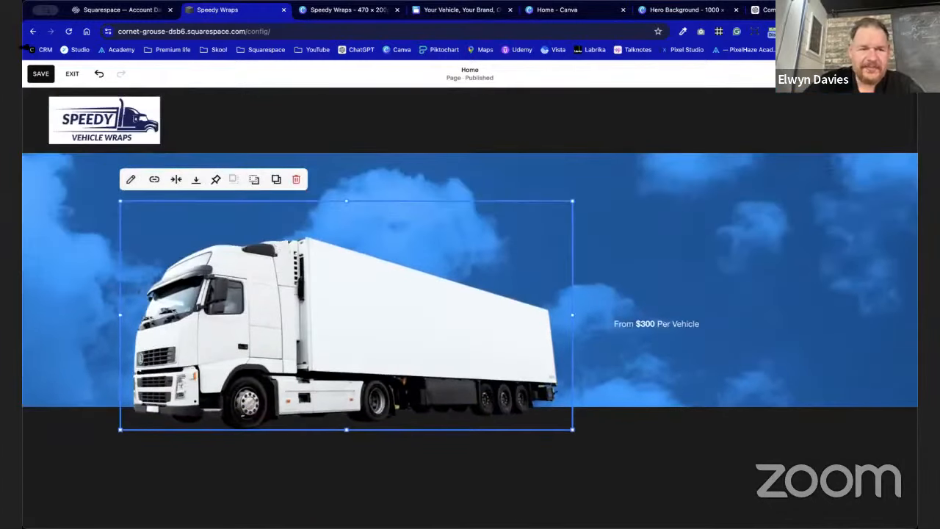
{"action": "left_click", "coordinate": [53, 77]}
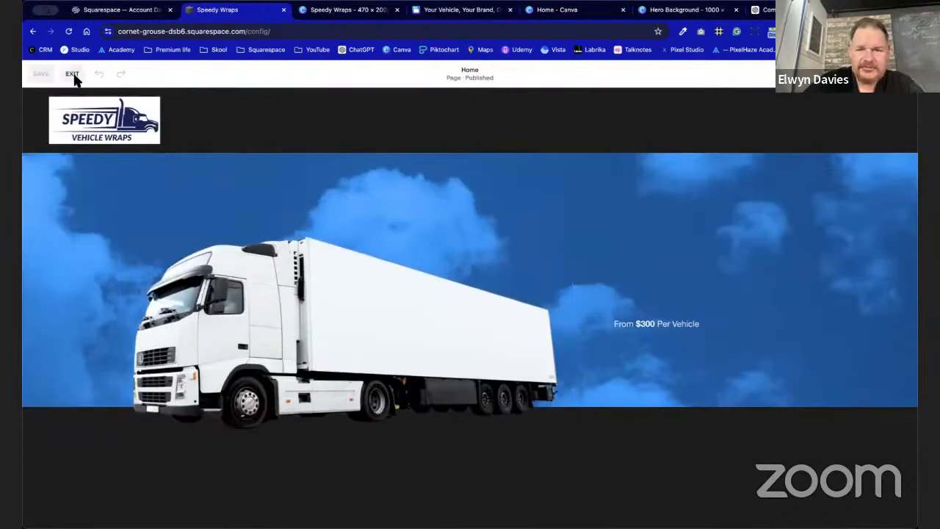
{"action": "left_click", "coordinate": [72, 74]}
Open the site-wide colour palette for customizing in Site Styles.
{"action": "left_click", "coordinate": [876, 93]}
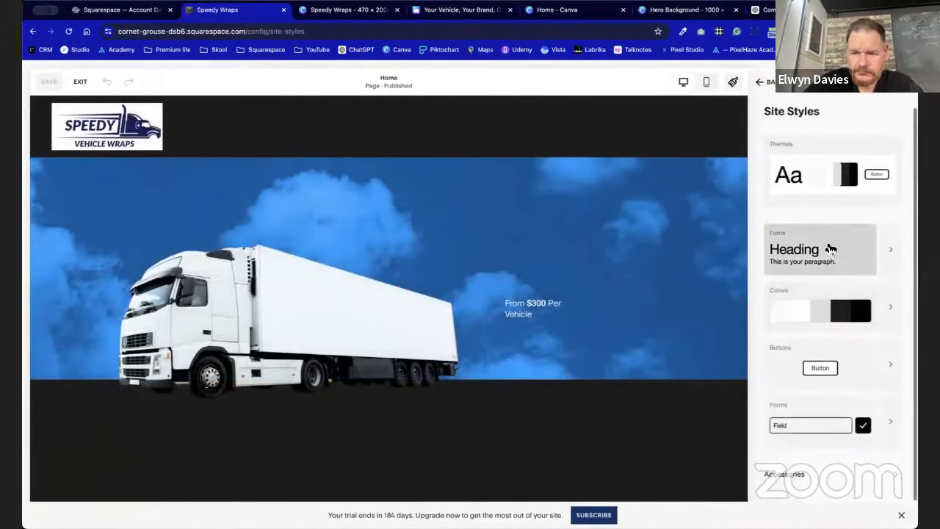
{"action": "left_click", "coordinate": [834, 298]}
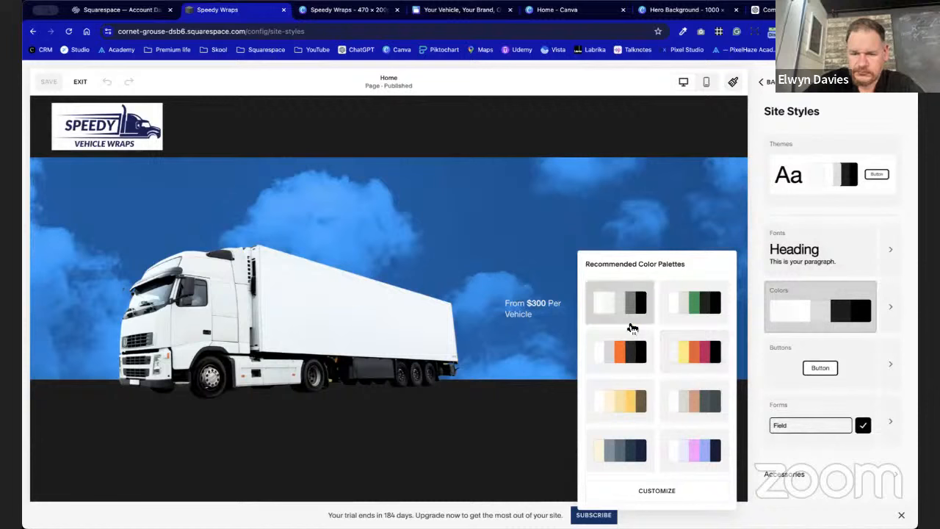
{"action": "left_click", "coordinate": [672, 490]}
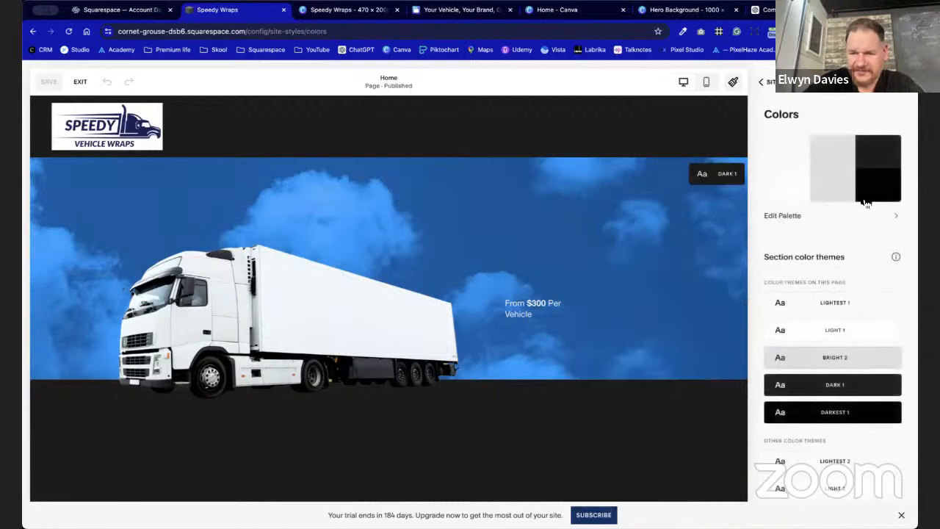
{"action": "left_click", "coordinate": [881, 194]}
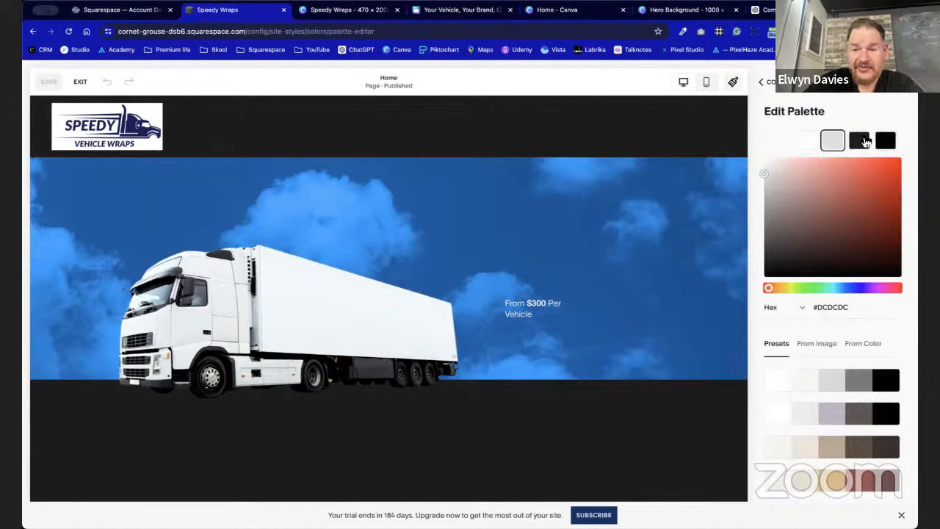
Set the black and near-black palette colours both to the mockup's navy, #1B1F57.
{"action": "left_click", "coordinate": [885, 140]}
{"action": "left_click_drag", "start_coordinate": [849, 308], "coordinate": [786, 309]}
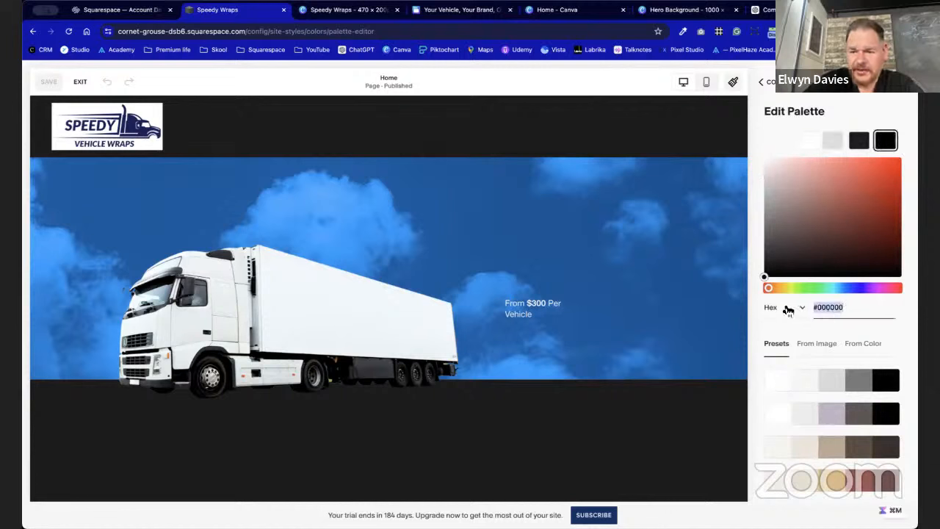
{"action": "key", "text": "ctrl+v"}
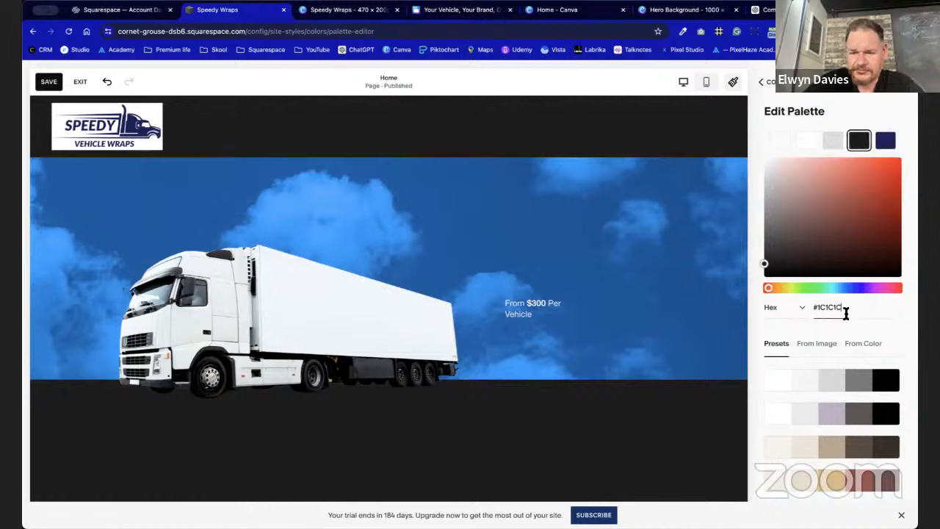
{"action": "key", "text": "ctrl+a"}
{"action": "key", "text": "ctrl+v"}
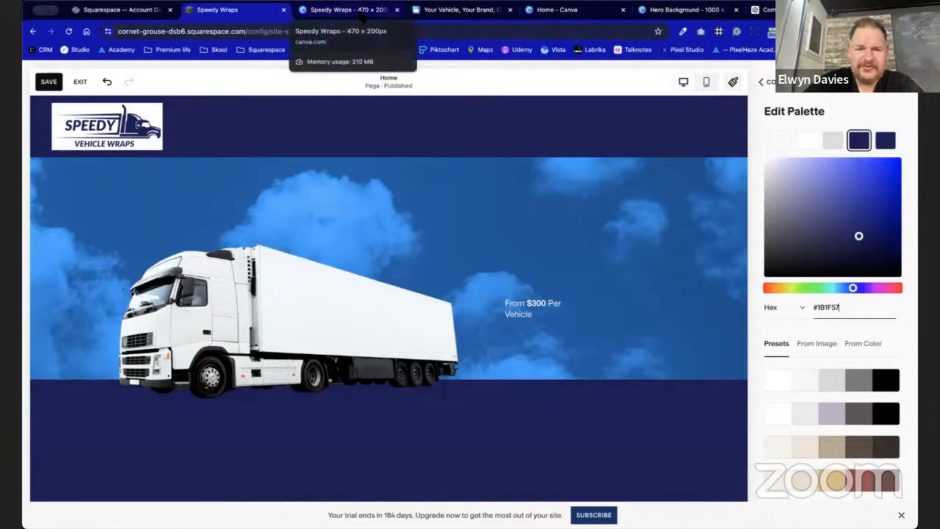
Switch to the Canva website mockup and copy the yellow arrow's colour code, #FFD850.
{"action": "left_click", "coordinate": [484, 13]}
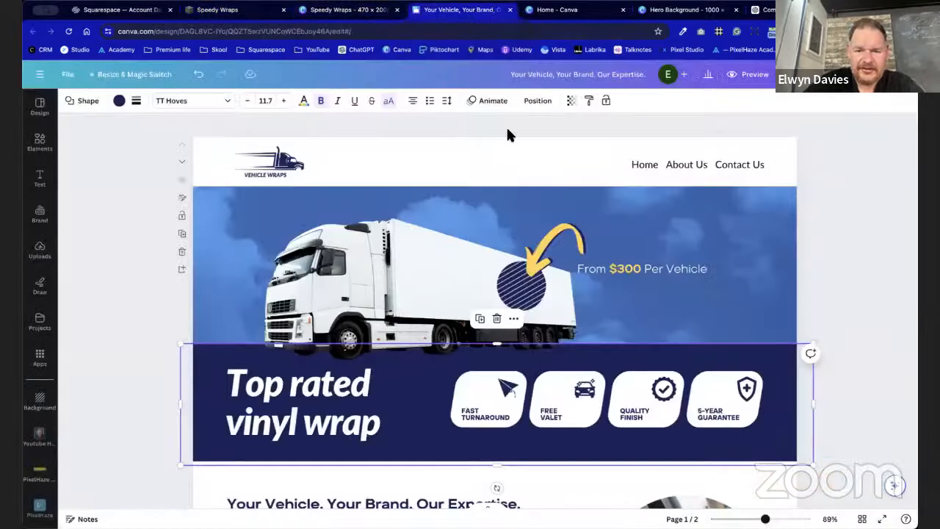
{"action": "scroll", "coordinate": [487, 390], "scroll_direction": "down", "scroll_amount": 1}
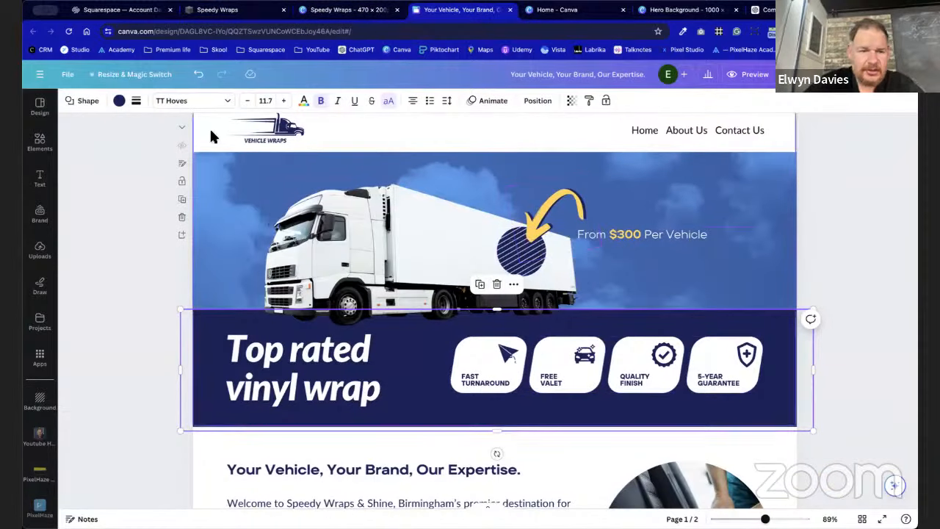
{"action": "left_click", "coordinate": [547, 226]}
{"action": "left_click", "coordinate": [157, 102]}
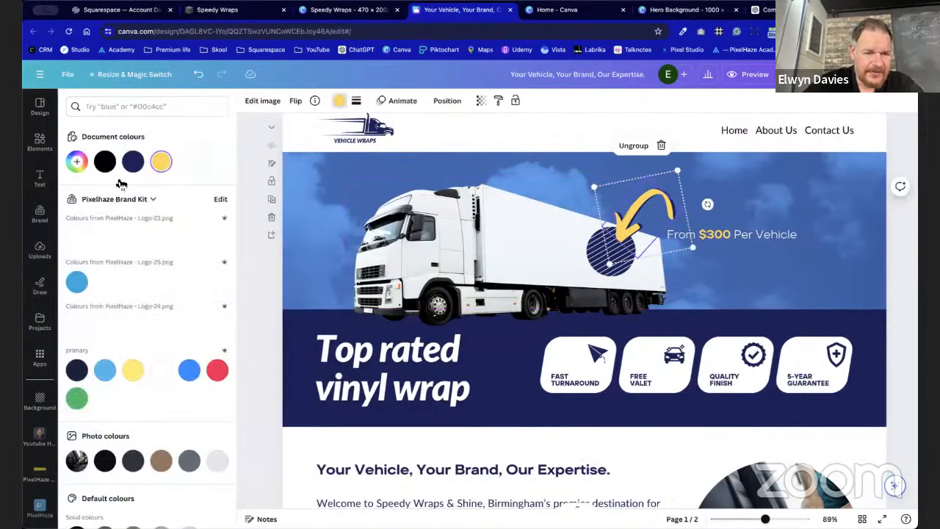
{"action": "left_click", "coordinate": [76, 163]}
{"action": "key", "text": "super+c"}
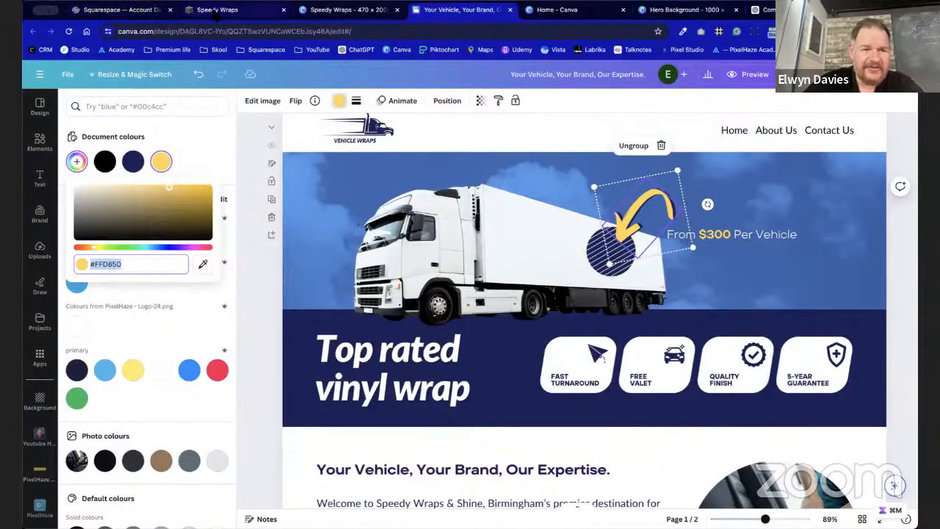
Return to the Squarespace palette editor and set the light grey palette colour to #FFD850.
{"action": "left_click", "coordinate": [214, 11]}
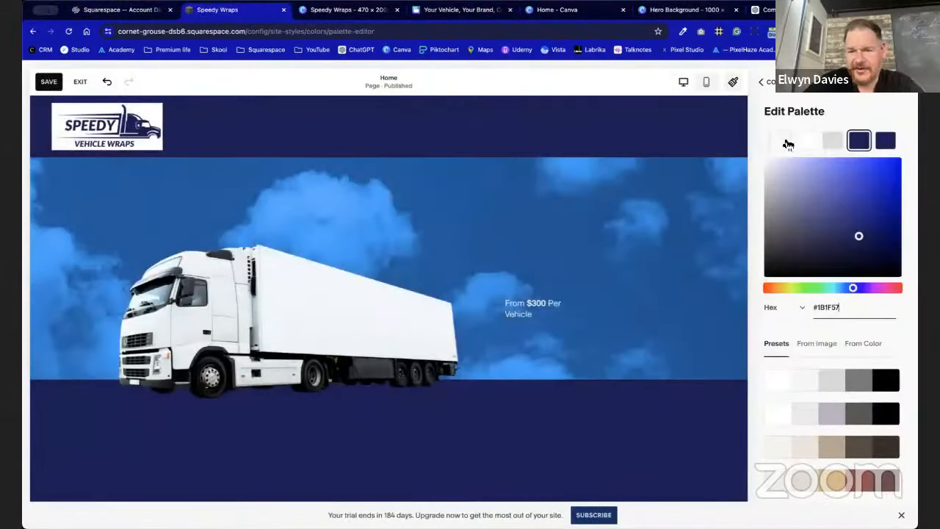
{"action": "left_click", "coordinate": [833, 141]}
{"action": "left_click_drag", "start_coordinate": [852, 312], "coordinate": [798, 314]}
{"action": "key", "text": "super+v"}
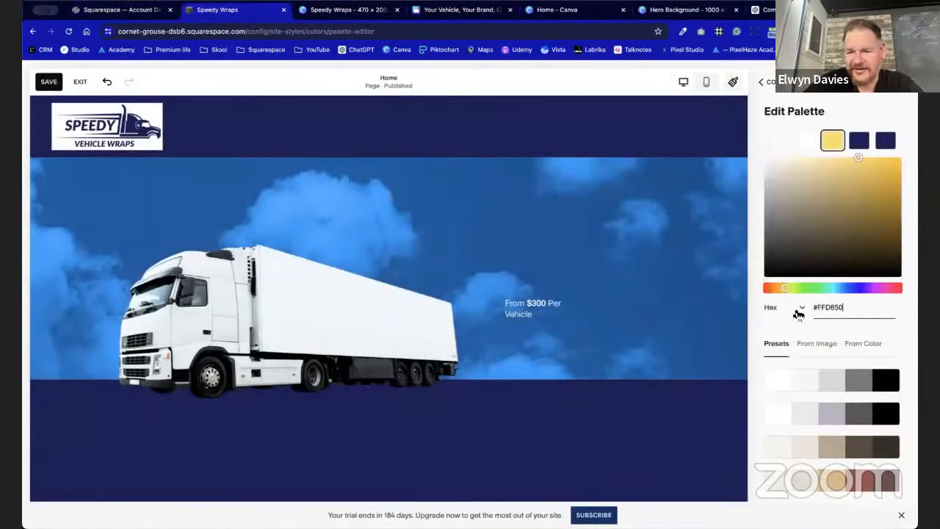
Set the off-white first palette colour to #FFFFFF and check the white swatch beside it.
{"action": "left_click", "coordinate": [781, 142]}
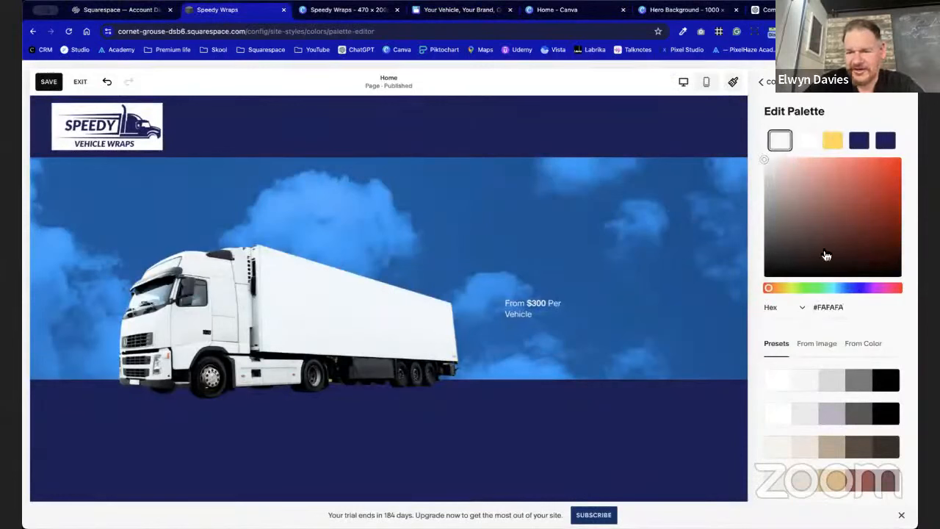
{"action": "left_click_drag", "start_coordinate": [851, 307], "coordinate": [782, 308]}
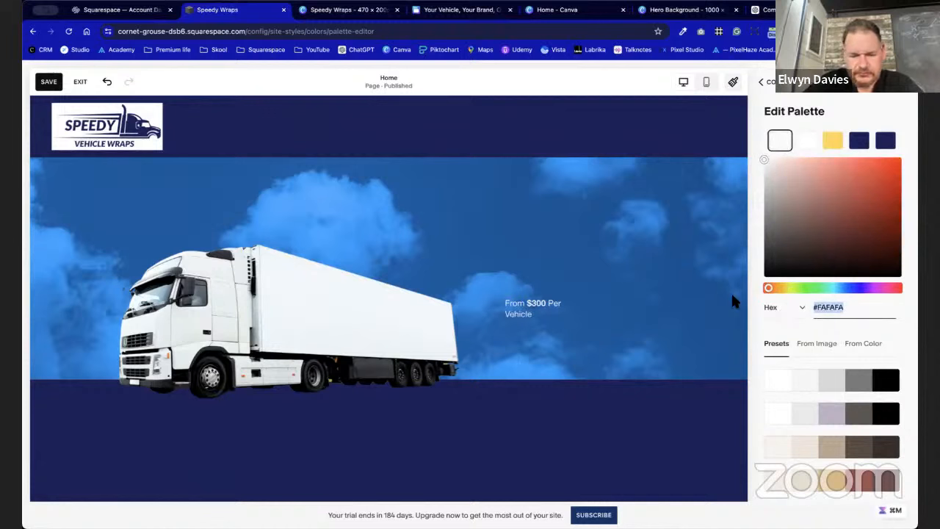
{"action": "type", "text": "#"}
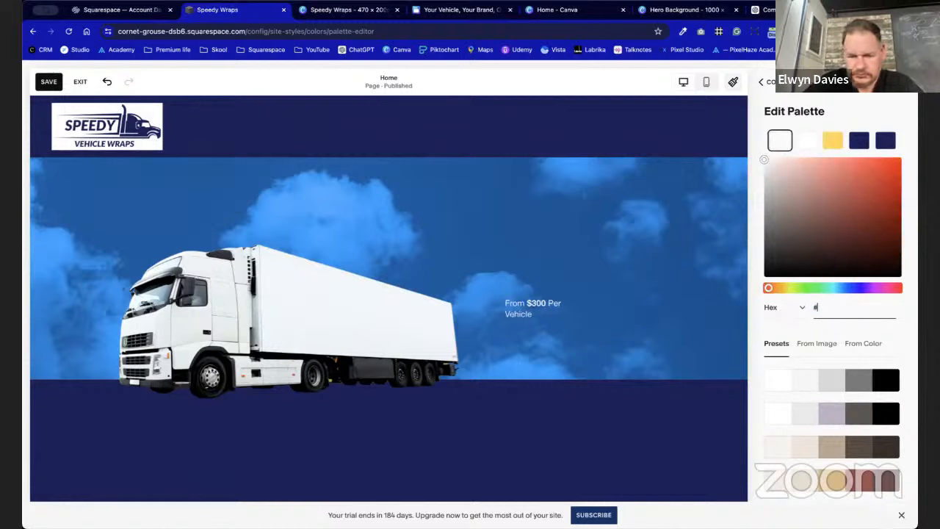
{"action": "type", "text": "FFFFFF"}
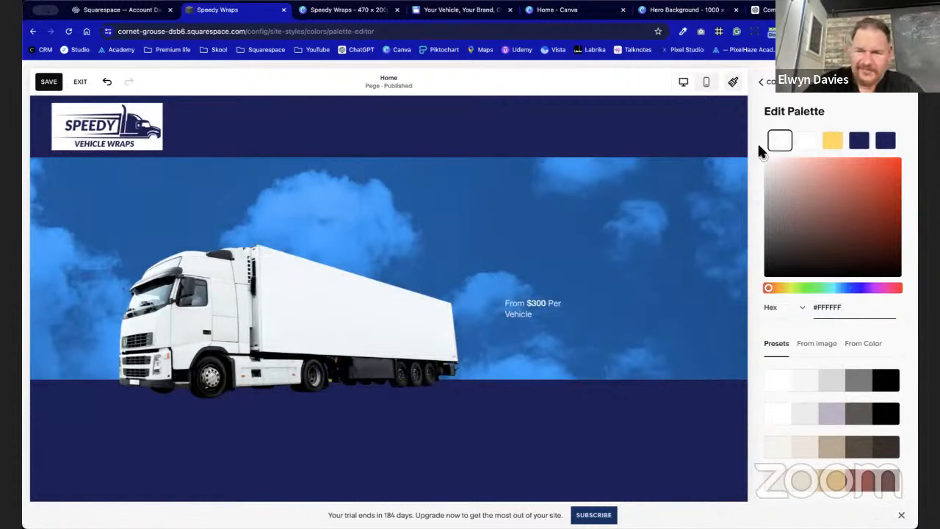
{"action": "left_click", "coordinate": [839, 109]}
{"action": "left_click", "coordinate": [811, 140]}
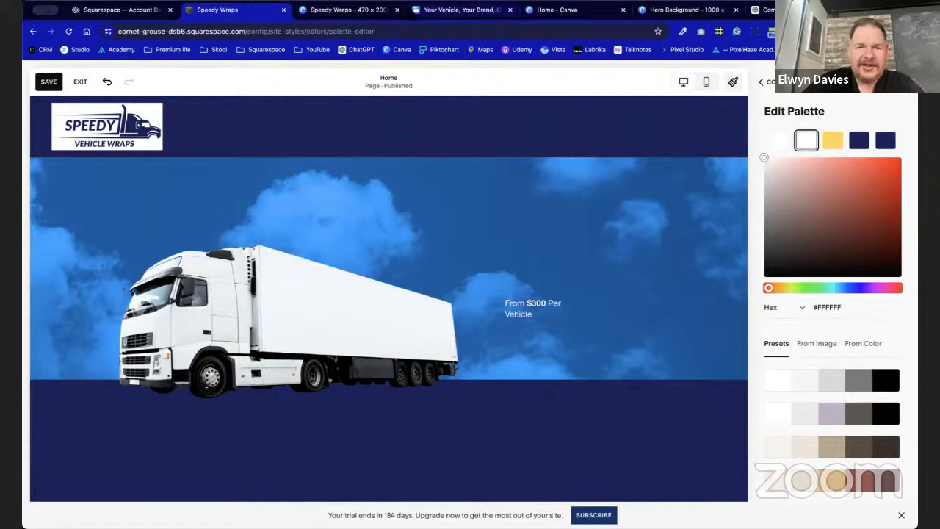
Look through the open Canva designs and examine the brand colours on the Speedy Wraps logo pages.
{"action": "left_click", "coordinate": [567, 10]}
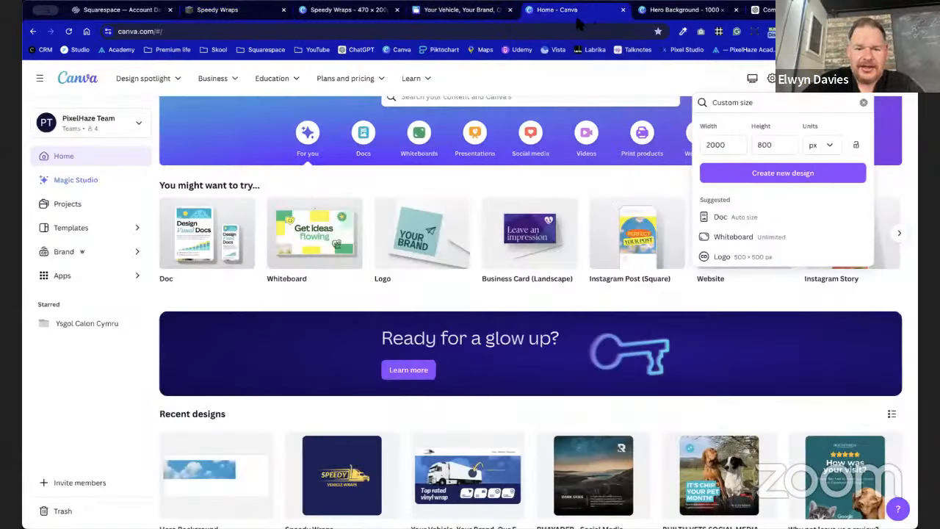
{"action": "left_click", "coordinate": [665, 15]}
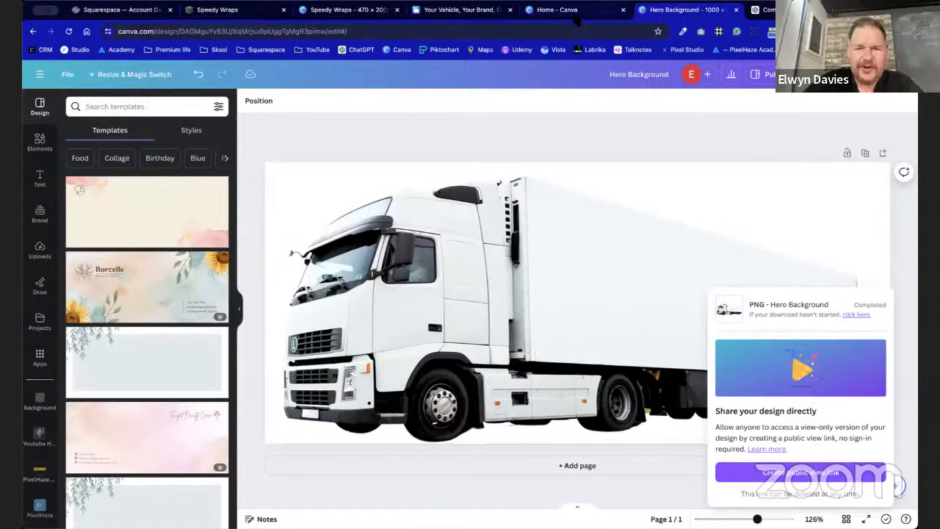
{"action": "left_click", "coordinate": [345, 9]}
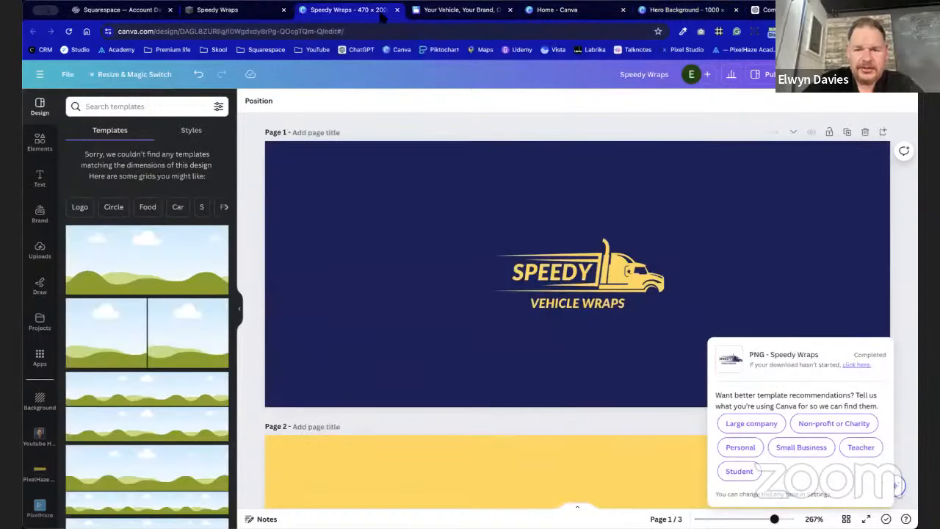
{"action": "scroll", "coordinate": [482, 236], "scroll_direction": "down", "scroll_amount": 7}
{"action": "scroll", "coordinate": [482, 236], "scroll_direction": "up", "scroll_amount": 3}
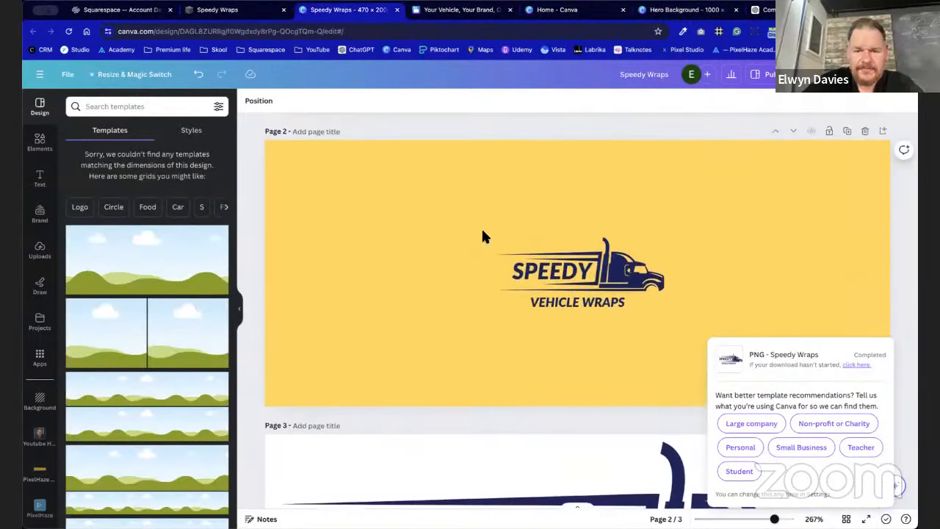
{"action": "scroll", "coordinate": [482, 236], "scroll_direction": "up", "scroll_amount": 3}
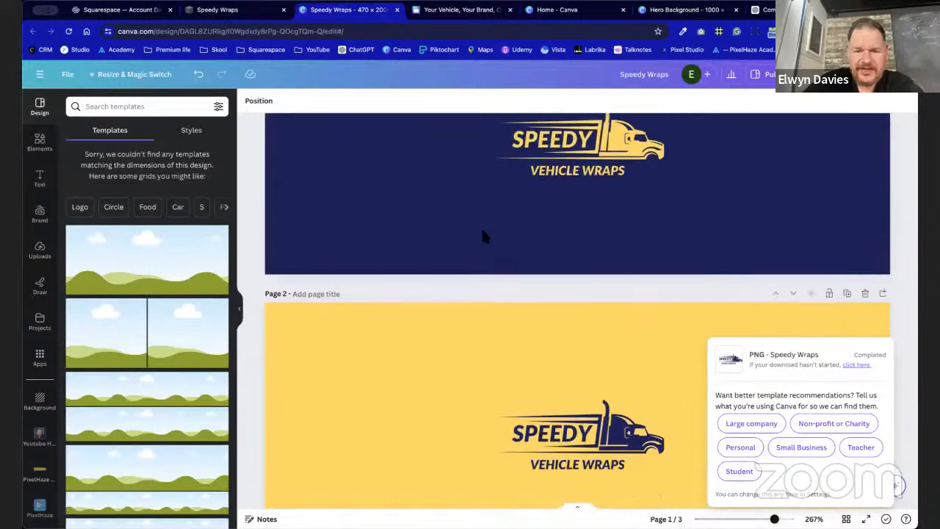
{"action": "scroll", "coordinate": [483, 237], "scroll_direction": "down", "scroll_amount": 3}
{"action": "scroll", "coordinate": [482, 236], "scroll_direction": "down", "scroll_amount": 3}
{"action": "scroll", "coordinate": [482, 237], "scroll_direction": "up", "scroll_amount": 8}
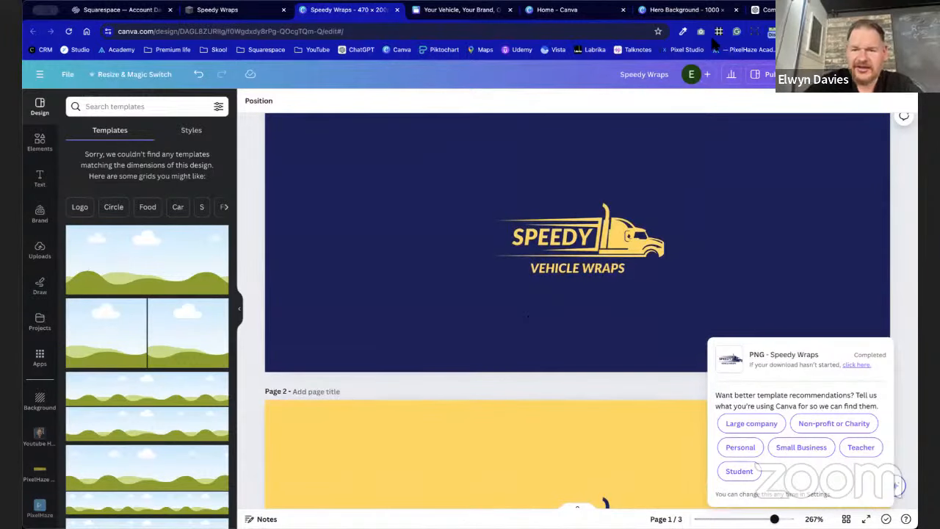
Try to sample the navy background of the Speedy Wraps logo design with the ColorZilla colour picker.
{"action": "left_click", "coordinate": [682, 28]}
{"action": "left_click", "coordinate": [638, 45]}
{"action": "left_click", "coordinate": [368, 207]}
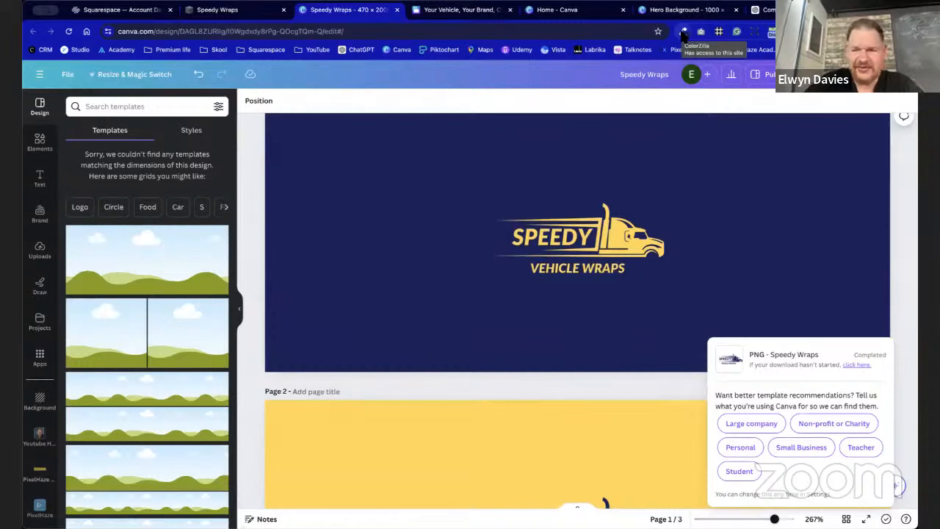
{"action": "left_click", "coordinate": [683, 33]}
{"action": "left_click", "coordinate": [730, 85]}
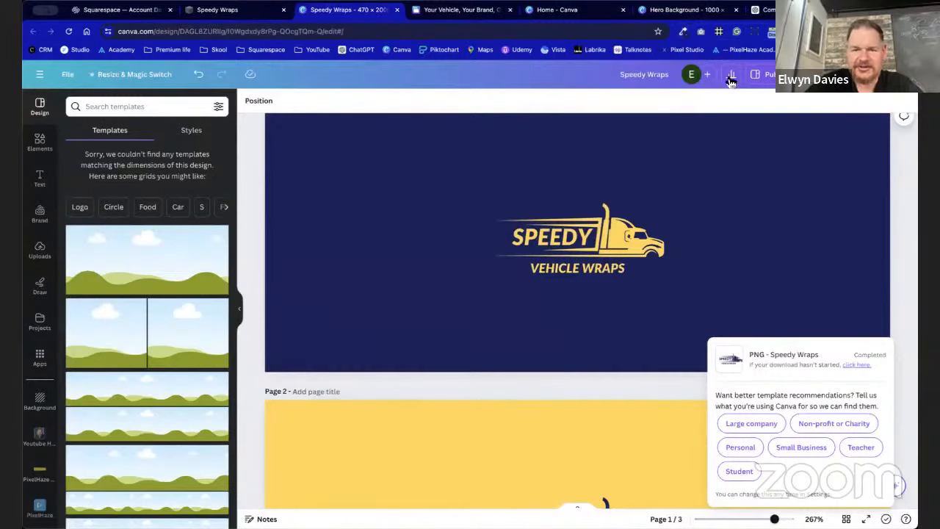
Return to the Squarespace palette editor and set the last navy palette colour to #FFD850.
{"action": "left_click", "coordinate": [222, 12]}
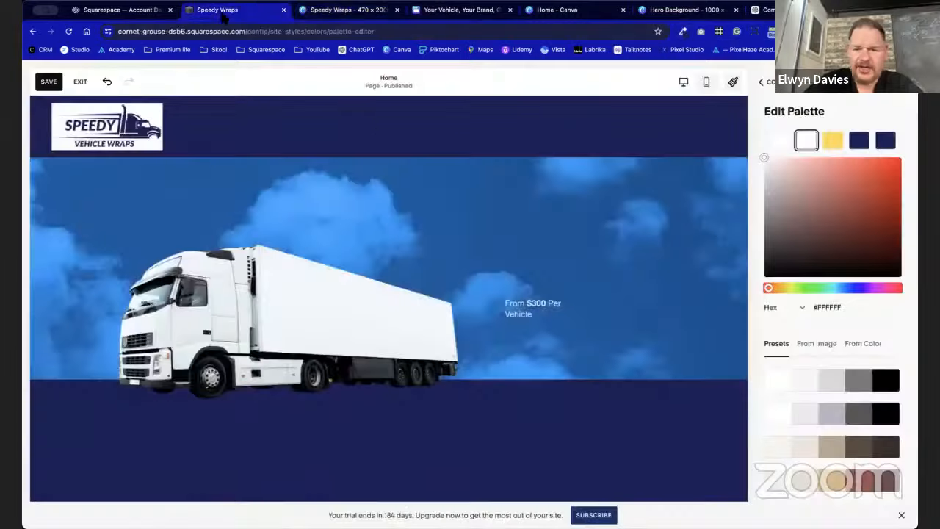
{"action": "left_click", "coordinate": [886, 142]}
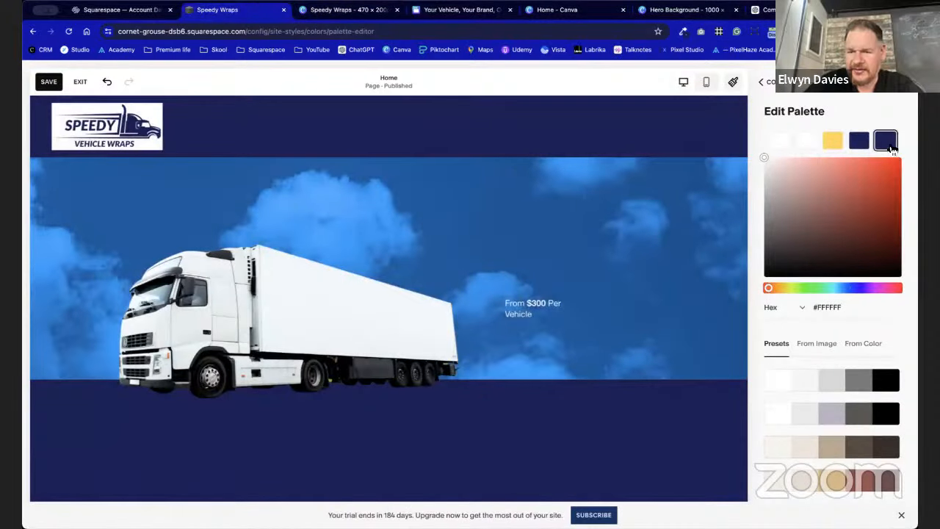
{"action": "left_click", "coordinate": [815, 309]}
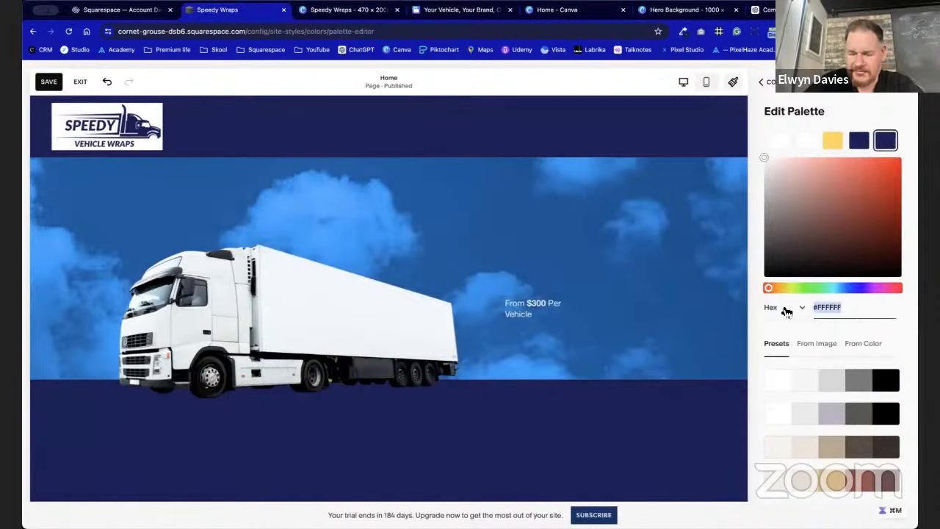
{"action": "key", "text": "super+v"}
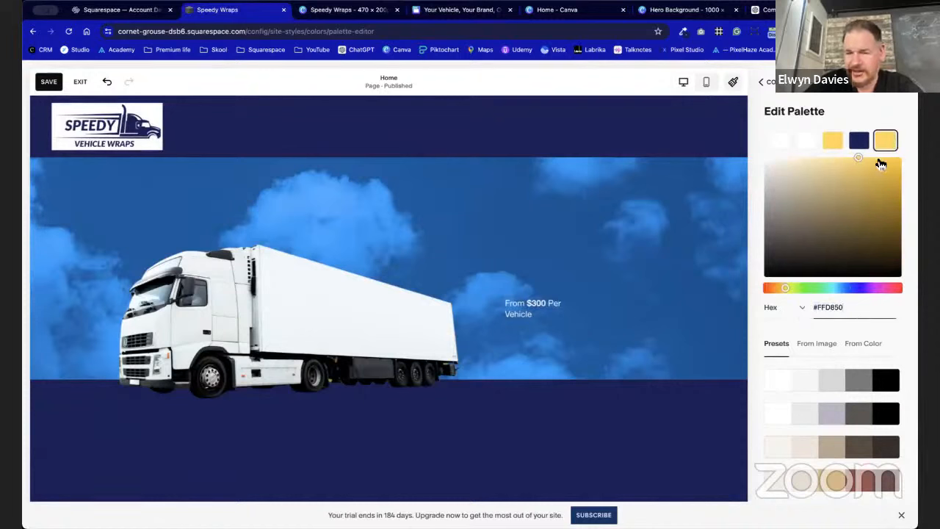
Copy the fourth palette colour #1B1F57 onto the last swatch and darken that swatch to navy #0C0F37.
{"action": "left_click", "coordinate": [859, 141]}
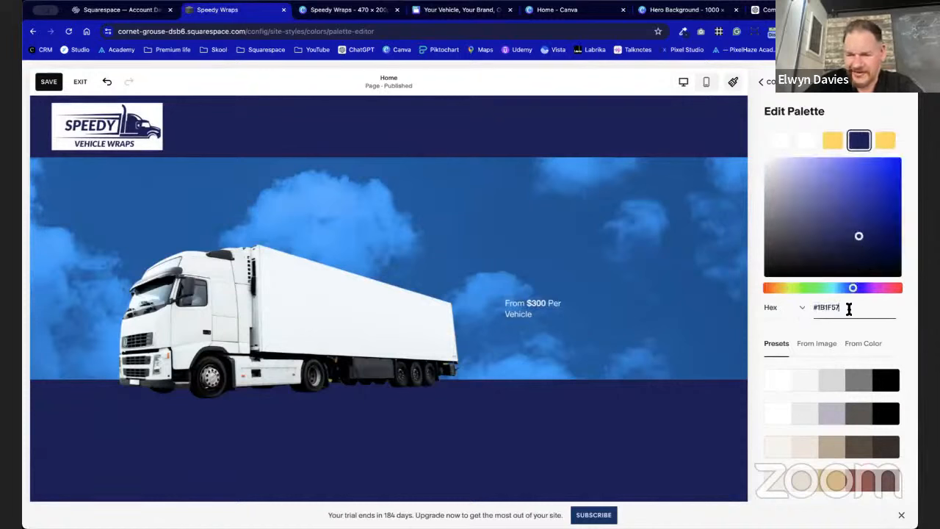
{"action": "triple_click", "coordinate": [849, 308]}
{"action": "left_click", "coordinate": [887, 142]}
{"action": "triple_click", "coordinate": [844, 308]}
{"action": "key", "text": "ctrl+v"}
{"action": "left_click_drag", "start_coordinate": [891, 254], "coordinate": [887, 260]}
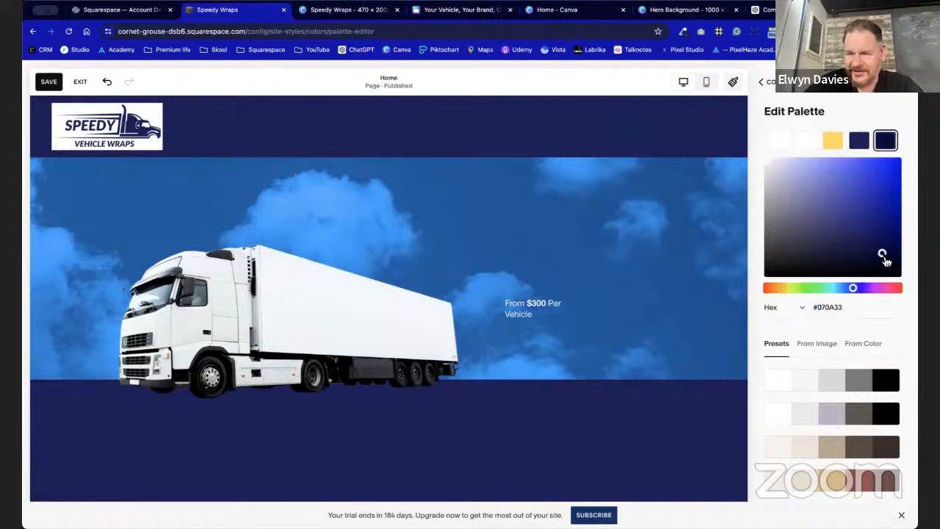
{"action": "left_click_drag", "start_coordinate": [888, 258], "coordinate": [876, 260]}
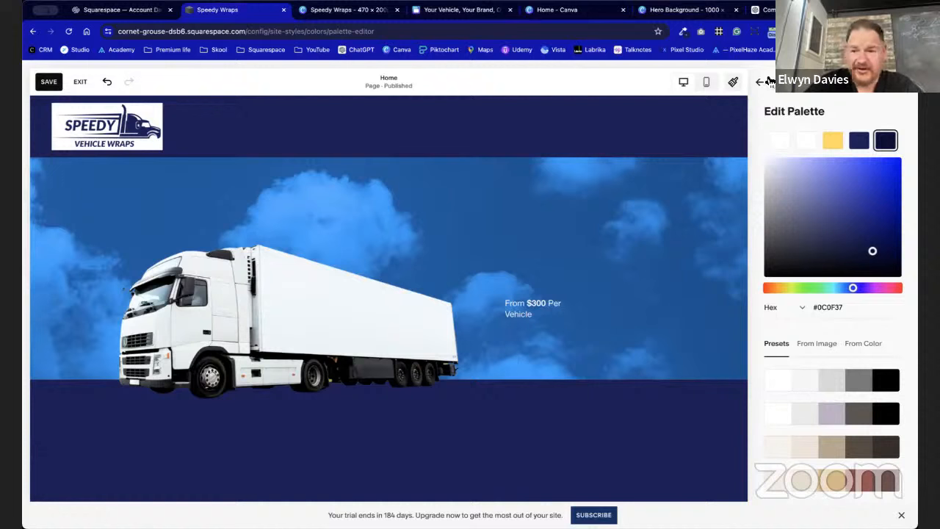
Set the second white palette colour to light grey #F2F2F3 and leave the site styles.
{"action": "left_click", "coordinate": [806, 142]}
{"action": "left_click_drag", "start_coordinate": [786, 184], "coordinate": [768, 169]}
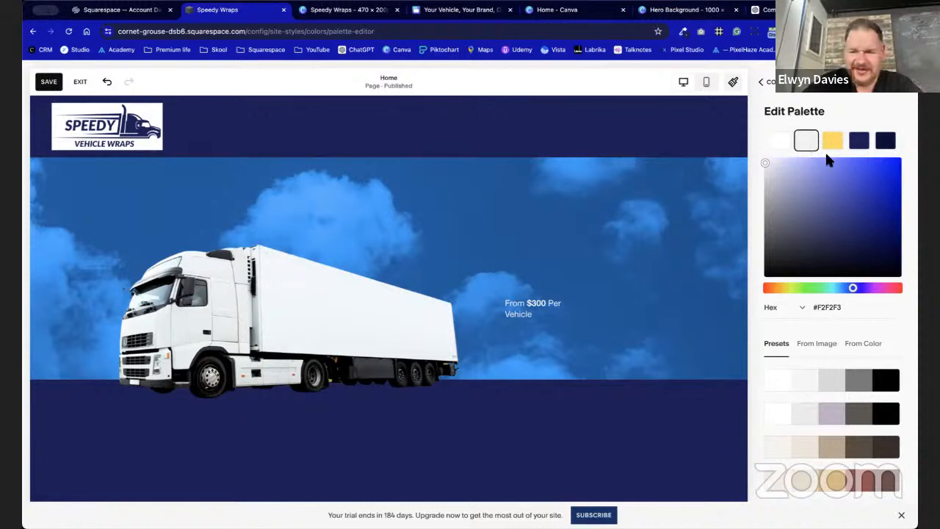
{"action": "left_click", "coordinate": [762, 83]}
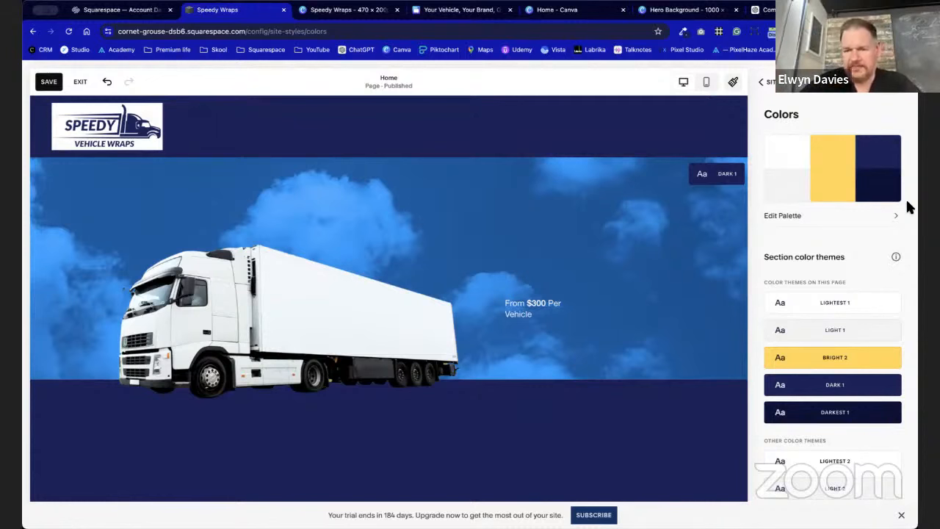
{"action": "scroll", "coordinate": [530, 439], "scroll_direction": "down", "scroll_amount": 3}
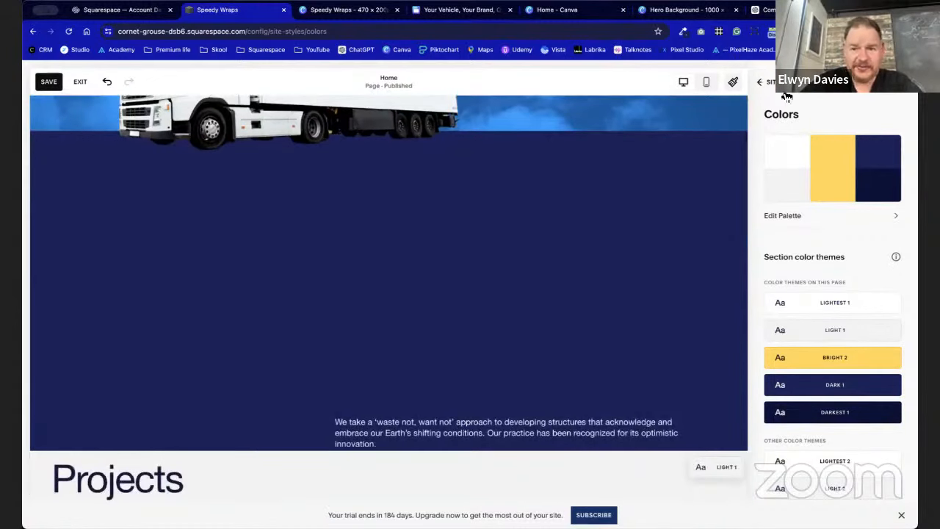
{"action": "left_click", "coordinate": [761, 82]}
{"action": "left_click", "coordinate": [761, 82]}
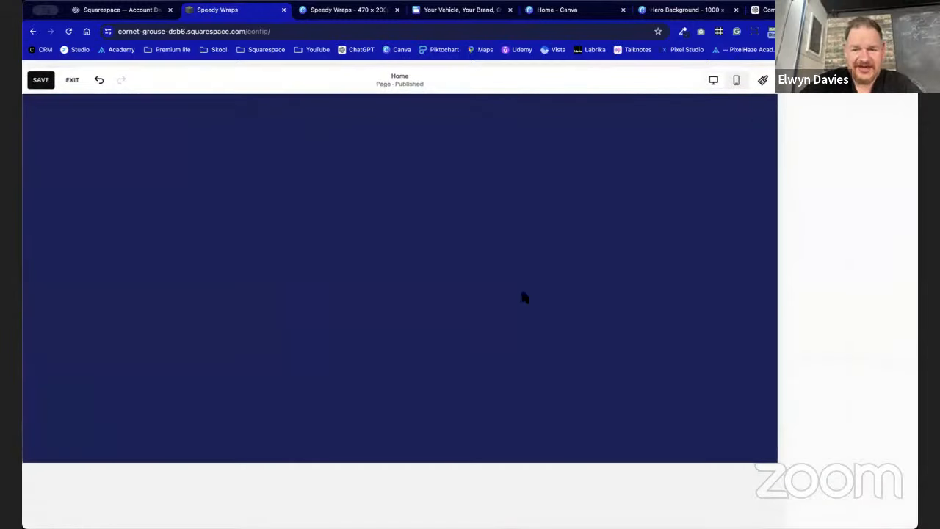
Try the Darkest 1 and Dark 2 colour themes on the truck hero section and reapply Dark 1.
{"action": "left_click", "coordinate": [876, 136]}
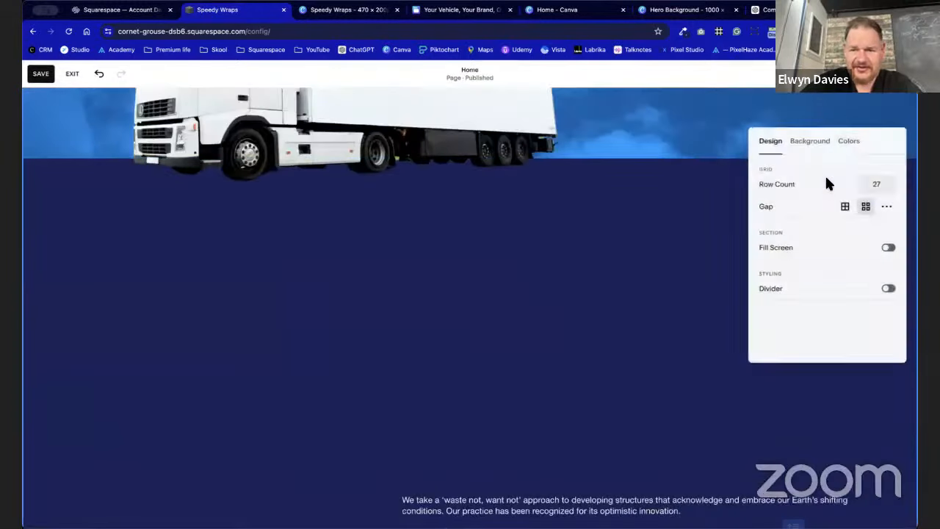
{"action": "left_click", "coordinate": [848, 140]}
{"action": "scroll", "coordinate": [841, 279], "scroll_direction": "down", "scroll_amount": 2}
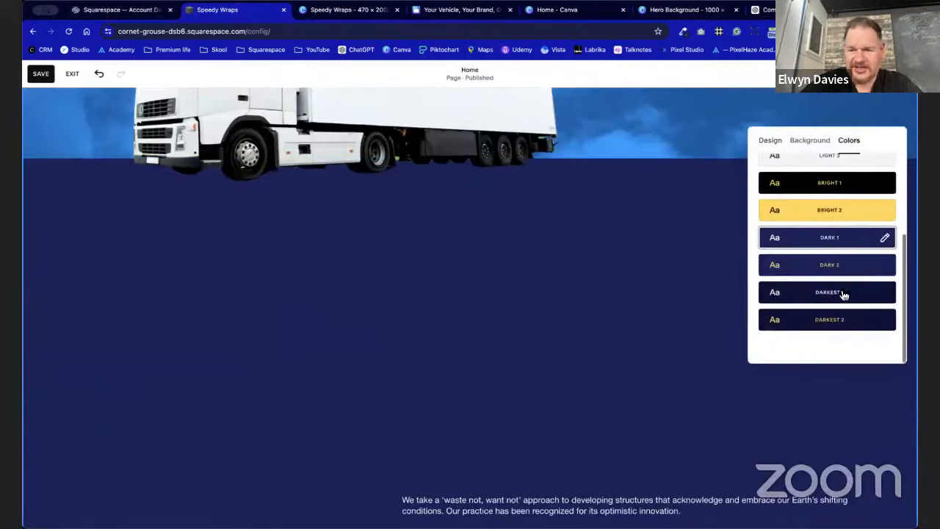
{"action": "left_click", "coordinate": [842, 295]}
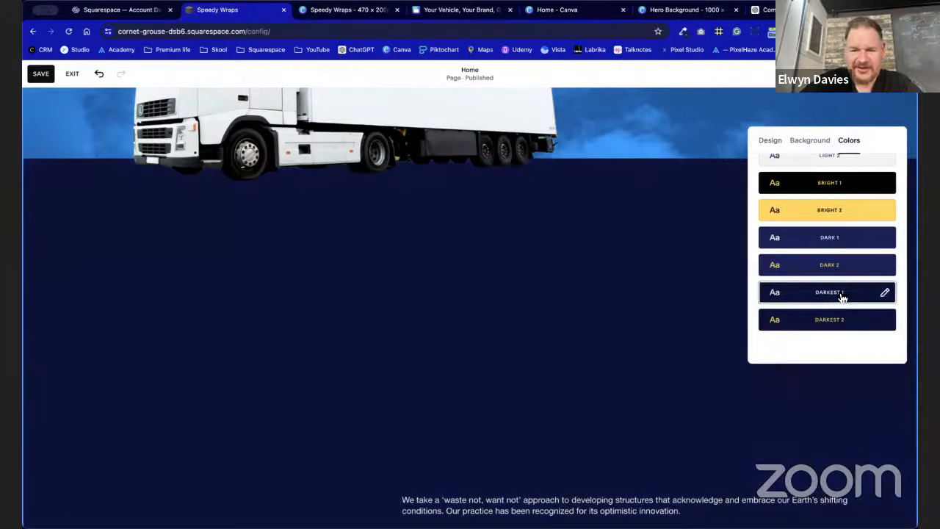
{"action": "scroll", "coordinate": [602, 273], "scroll_direction": "up", "scroll_amount": 3}
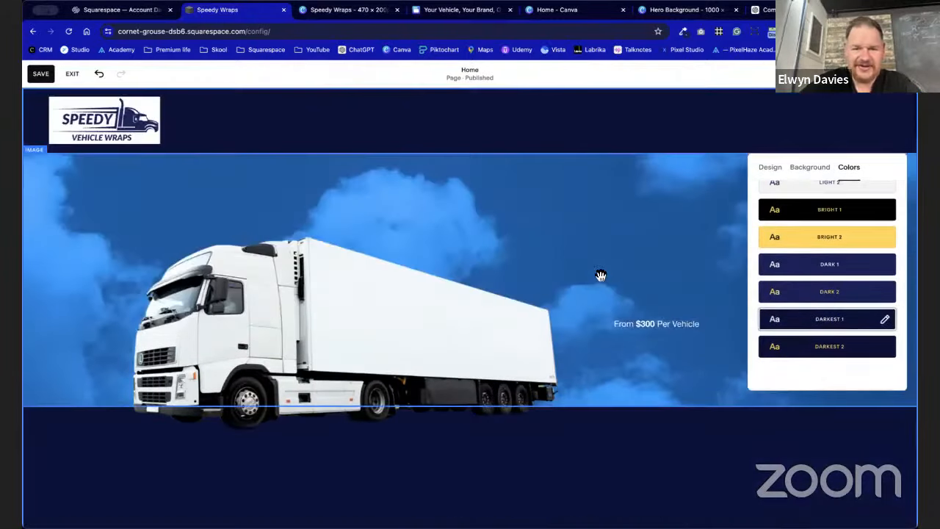
{"action": "scroll", "coordinate": [607, 276], "scroll_direction": "down", "scroll_amount": 2}
{"action": "left_click", "coordinate": [848, 294]}
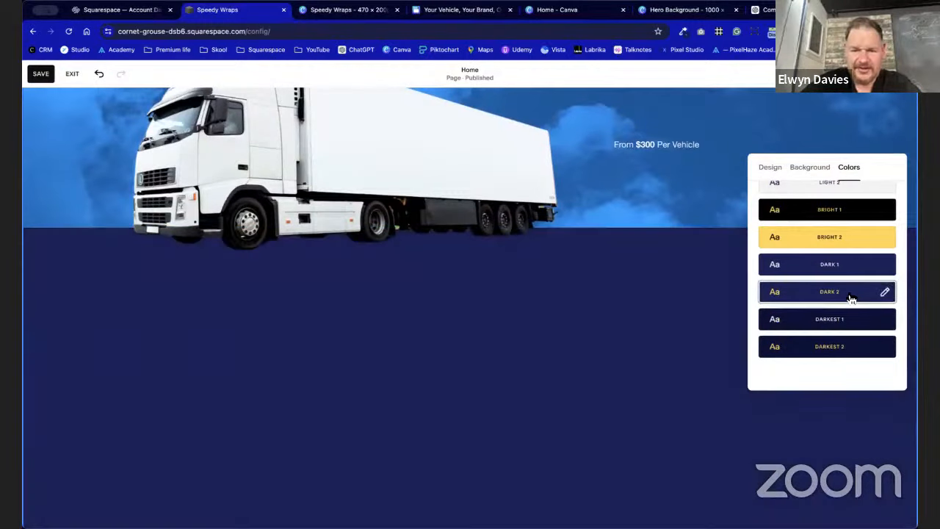
{"action": "scroll", "coordinate": [719, 321], "scroll_direction": "down", "scroll_amount": 3}
{"action": "left_click", "coordinate": [880, 250]}
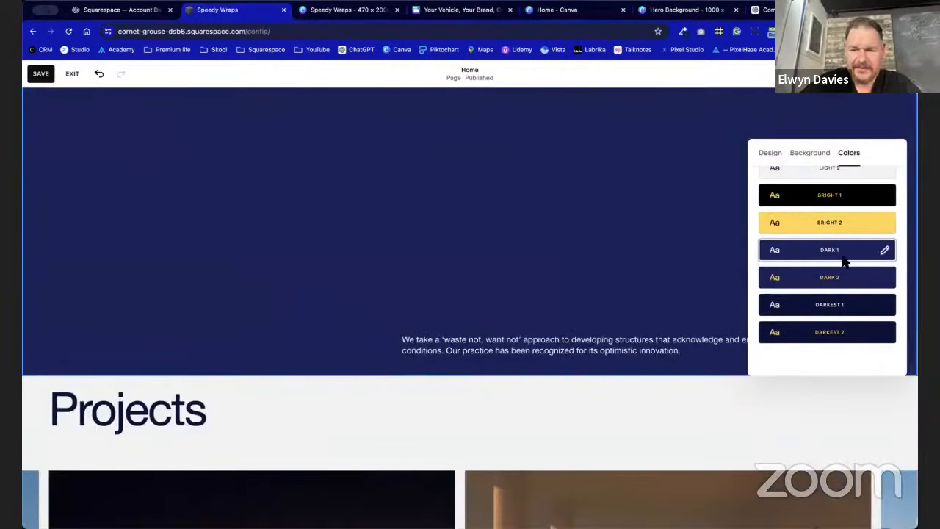
{"action": "scroll", "coordinate": [583, 286], "scroll_direction": "up", "scroll_amount": 4}
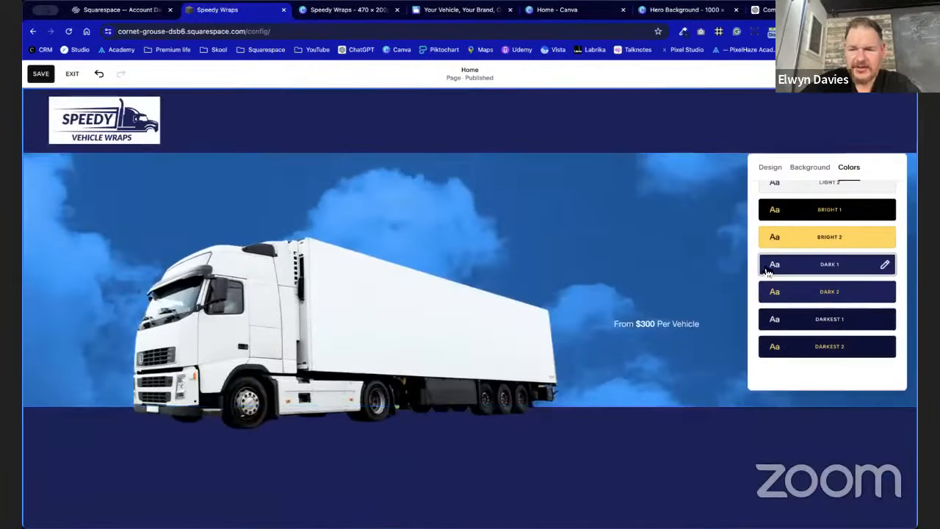
{"action": "scroll", "coordinate": [765, 273], "scroll_direction": "up", "scroll_amount": 2}
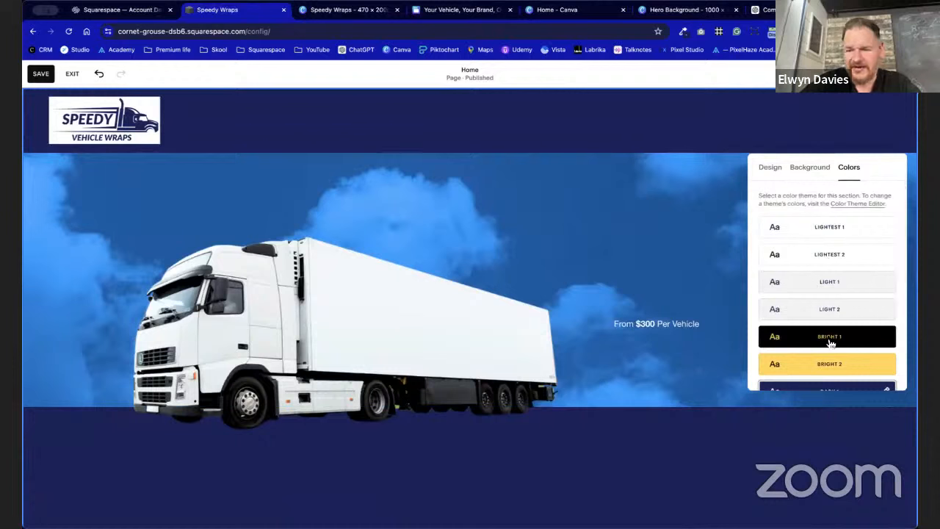
{"action": "scroll", "coordinate": [830, 342], "scroll_direction": "down", "scroll_amount": 2}
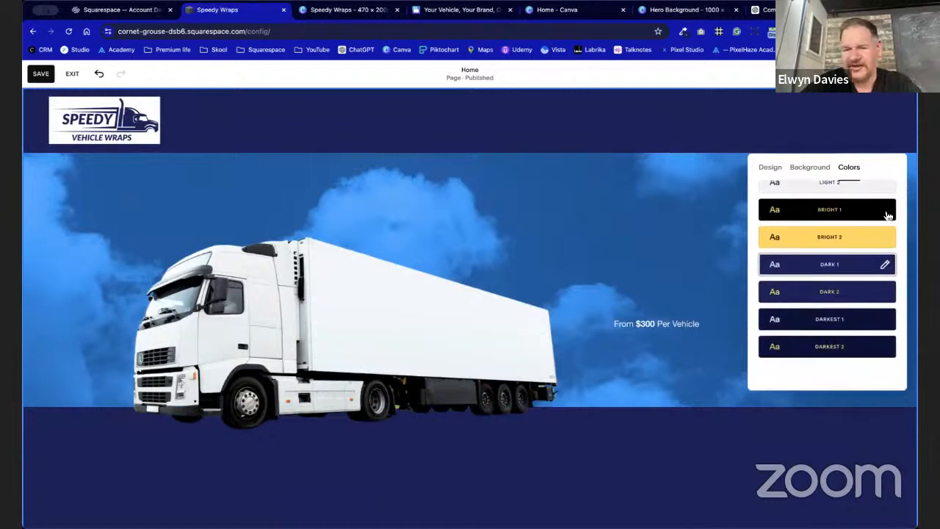
Recolor the "$300" in the hero price text with the yellow palette color.
{"action": "left_click", "coordinate": [726, 228]}
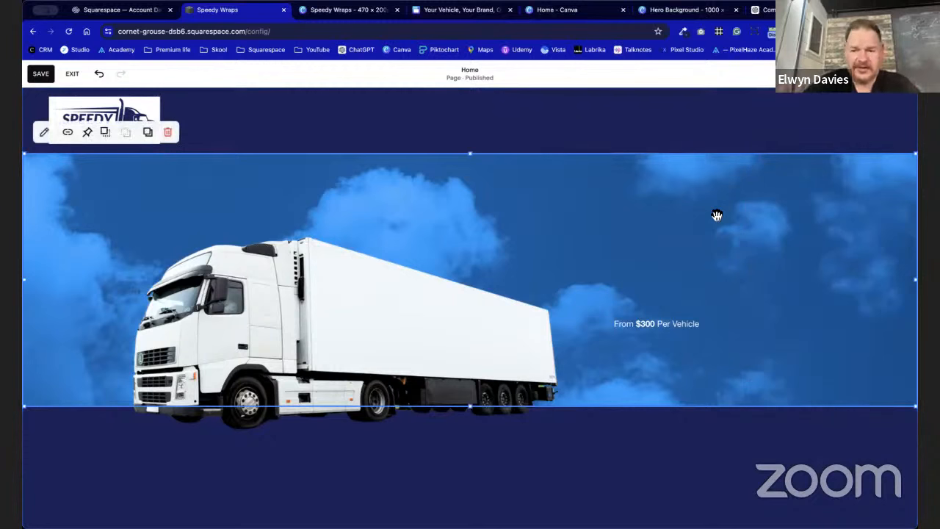
{"action": "left_click", "coordinate": [669, 327]}
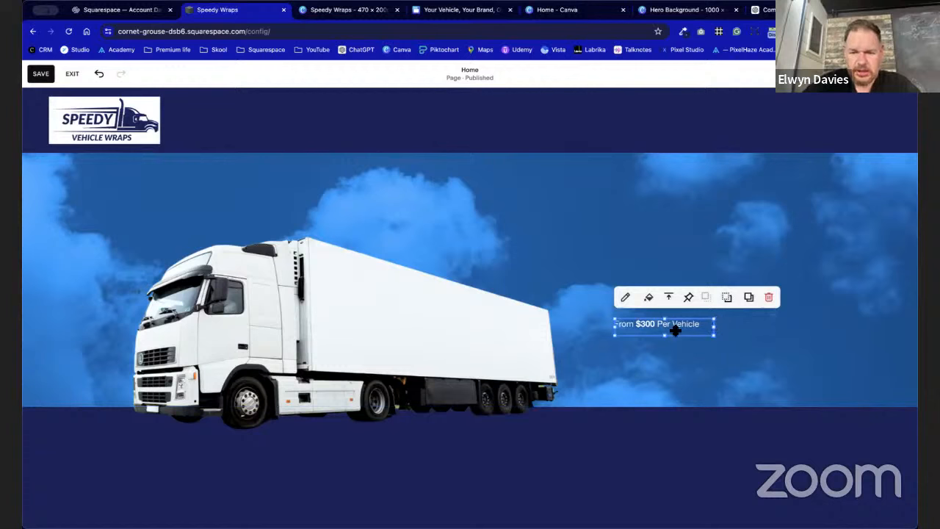
{"action": "double_click", "coordinate": [643, 325]}
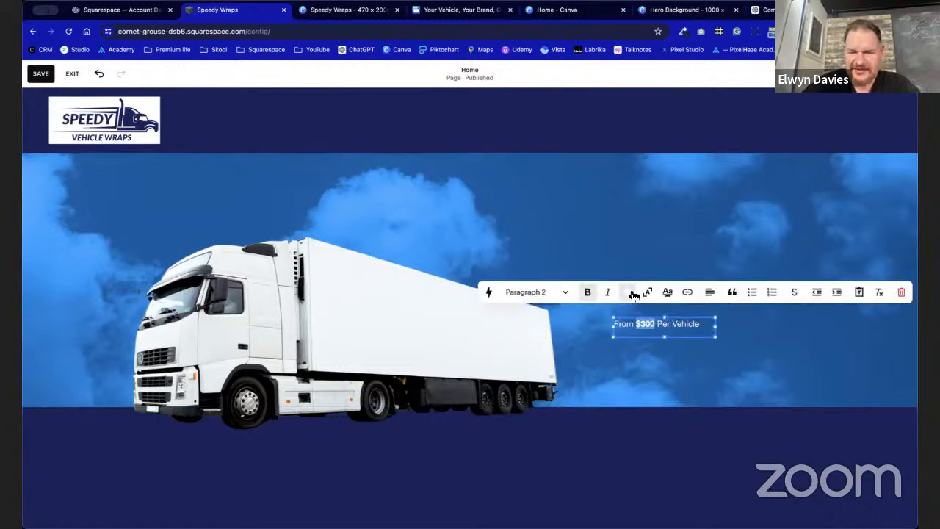
{"action": "left_click", "coordinate": [627, 291]}
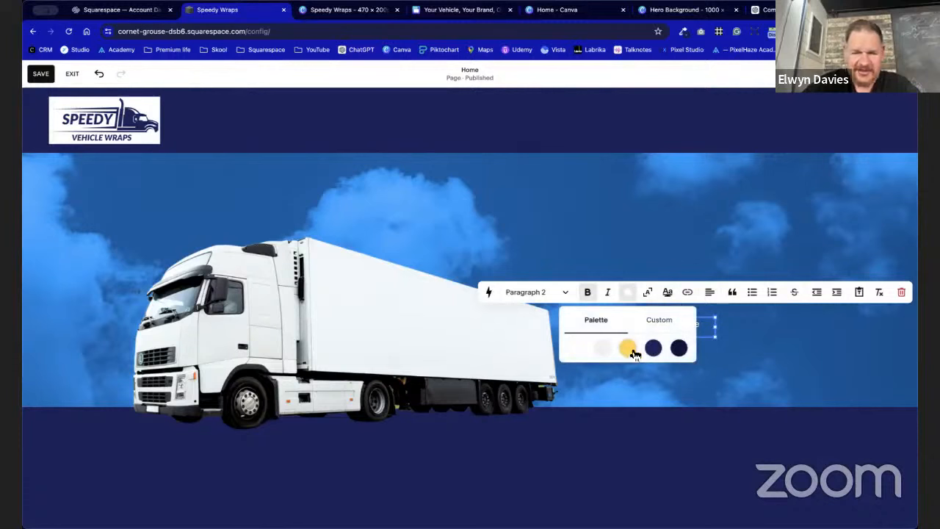
{"action": "left_click", "coordinate": [665, 323]}
{"action": "left_click", "coordinate": [610, 324]}
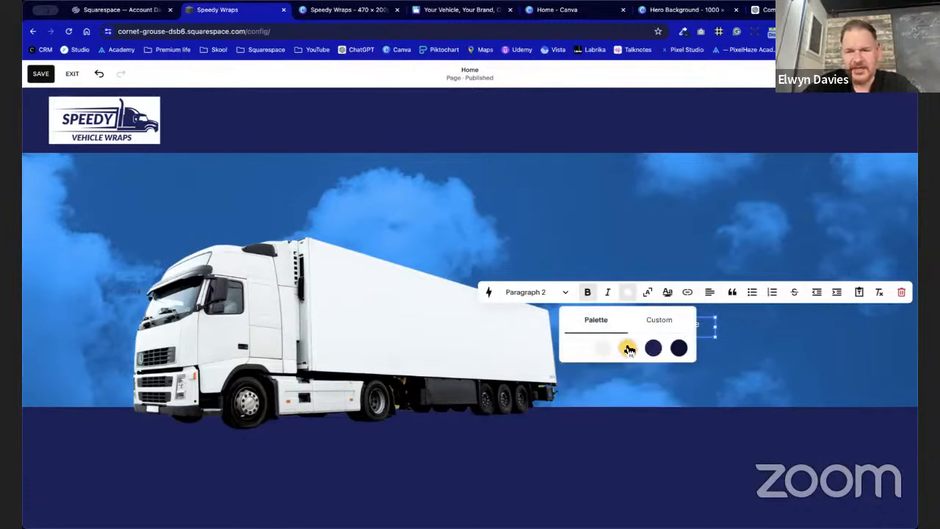
{"action": "left_click", "coordinate": [629, 350]}
{"action": "left_click", "coordinate": [690, 304]}
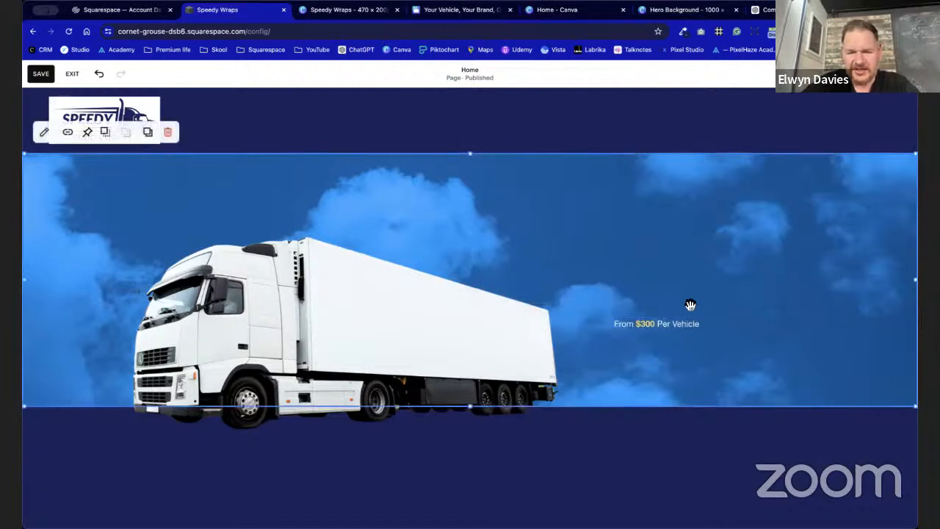
Enlarge the text box holding "From $300 Per Vehicle", making it wider and taller.
{"action": "left_click", "coordinate": [692, 323]}
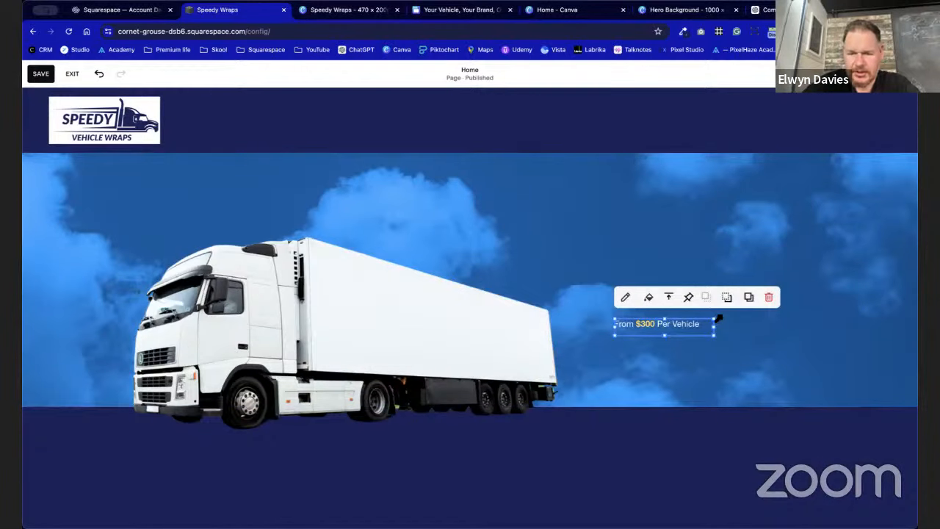
{"action": "left_click_drag", "start_coordinate": [719, 318], "coordinate": [796, 301]}
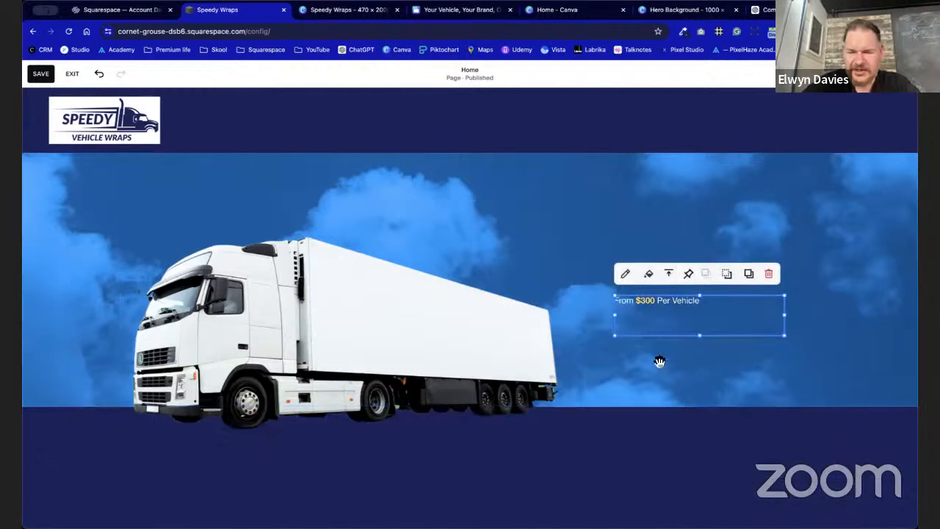
{"action": "left_click", "coordinate": [684, 350]}
{"action": "left_click", "coordinate": [689, 330]}
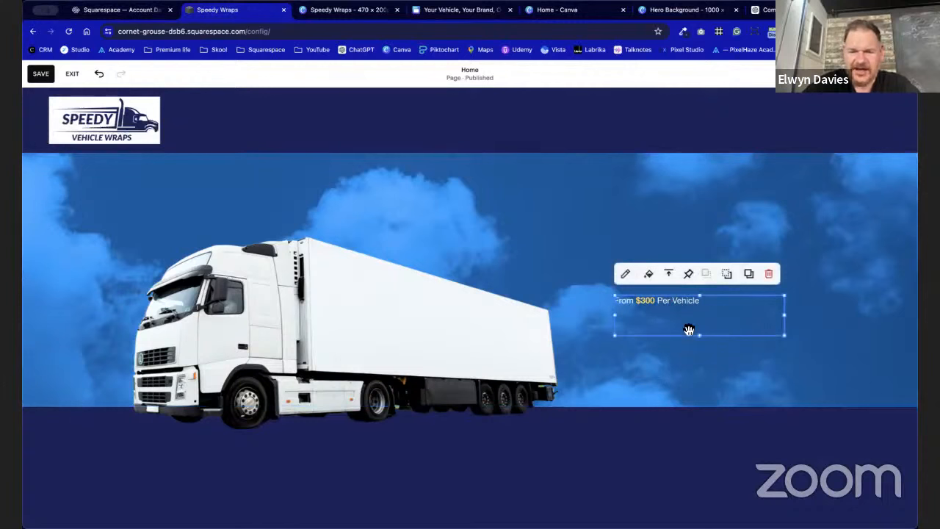
Turn on text scaling for the "From $300 Per Vehicle" text so it fills the width of its box.
{"action": "left_click", "coordinate": [626, 275]}
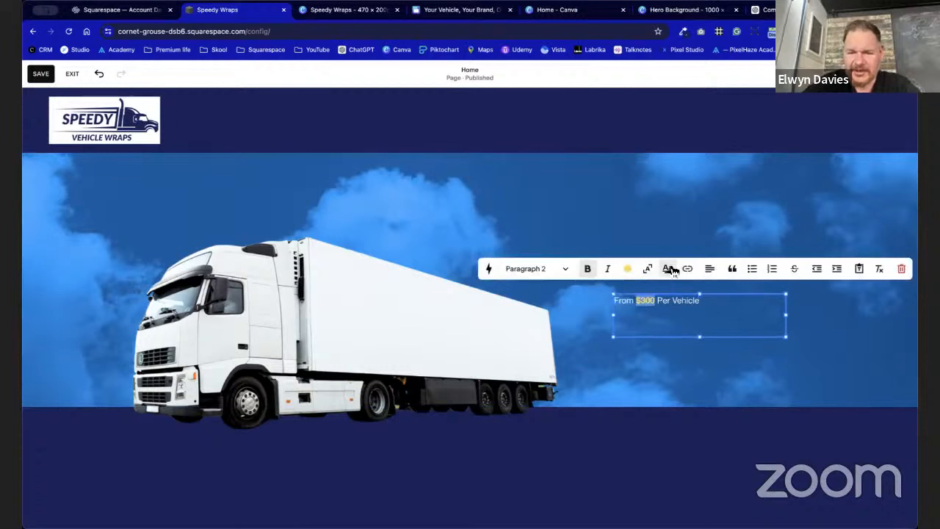
{"action": "left_click", "coordinate": [650, 273]}
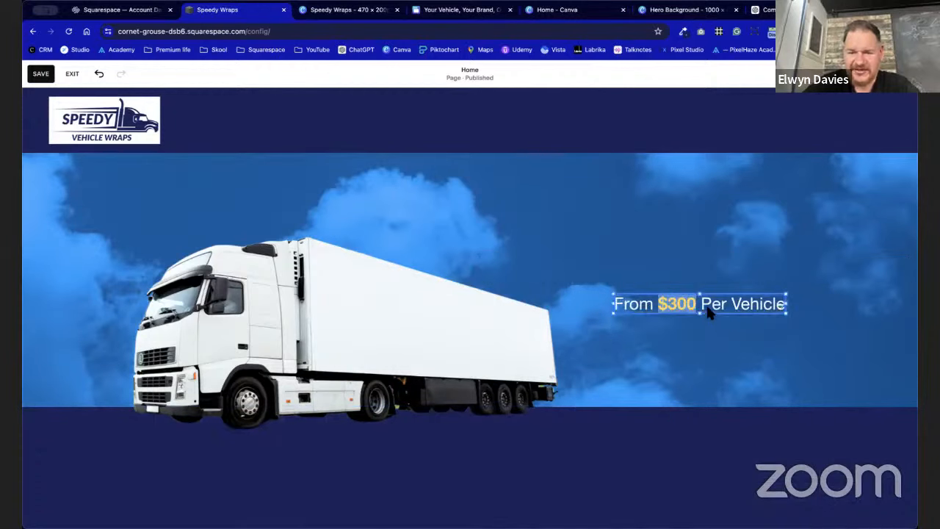
{"action": "left_click", "coordinate": [731, 349]}
{"action": "left_click", "coordinate": [741, 314]}
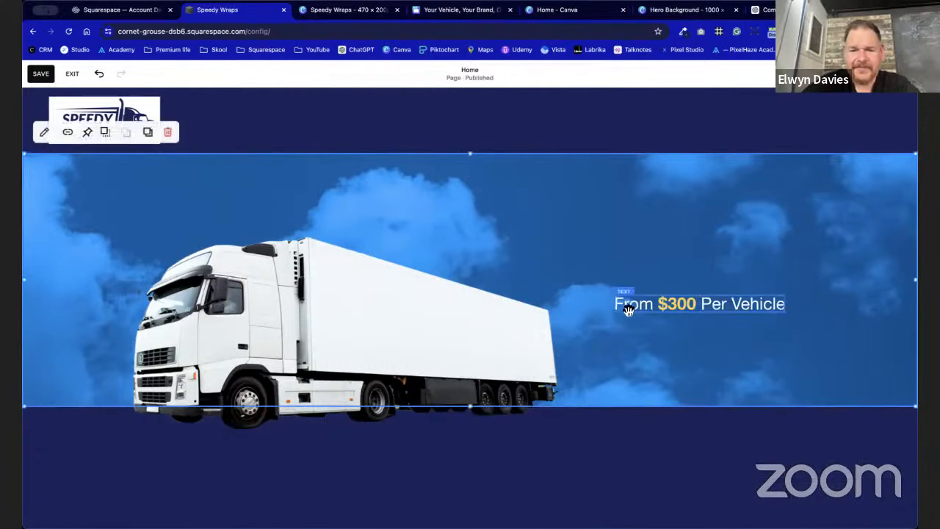
Widen the "From $300 Per Vehicle" text block further and move it closer to the rear of the truck.
{"action": "left_click", "coordinate": [781, 303]}
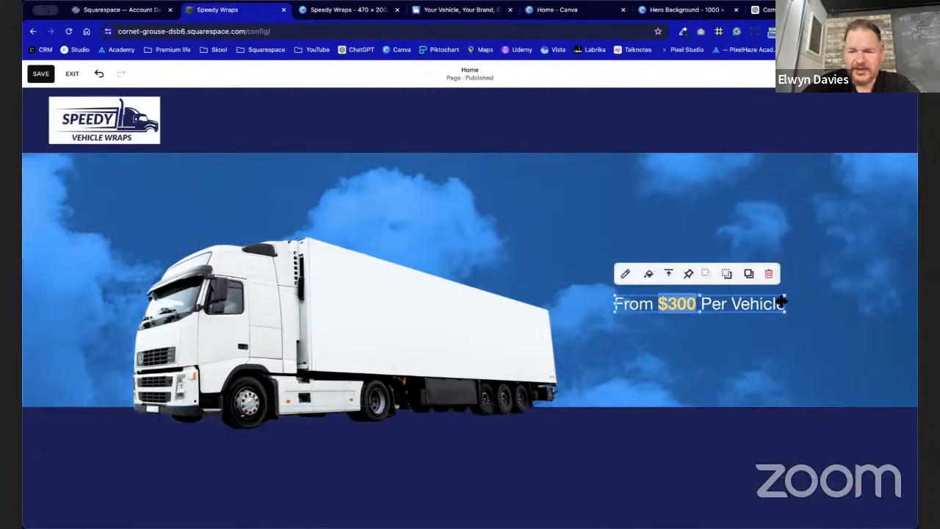
{"action": "left_click", "coordinate": [788, 299]}
{"action": "left_click", "coordinate": [781, 310]}
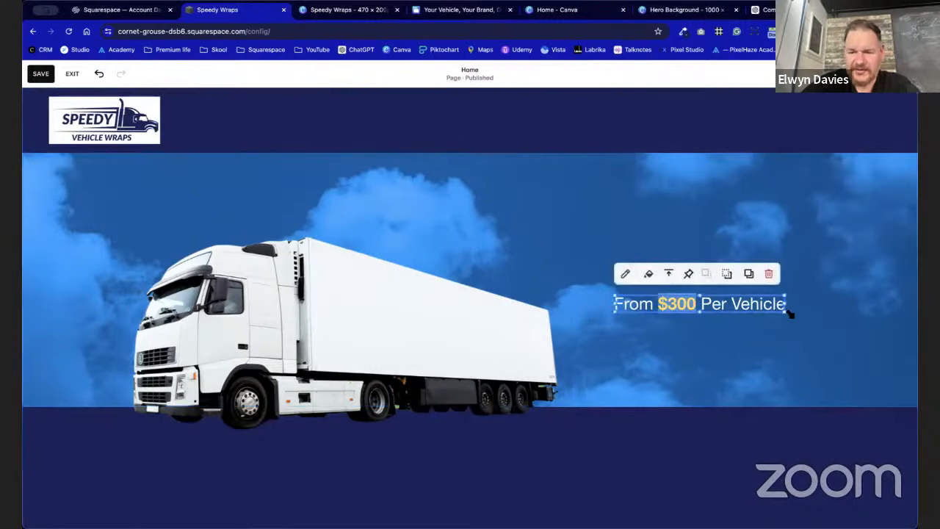
{"action": "left_click_drag", "start_coordinate": [785, 313], "coordinate": [815, 332]}
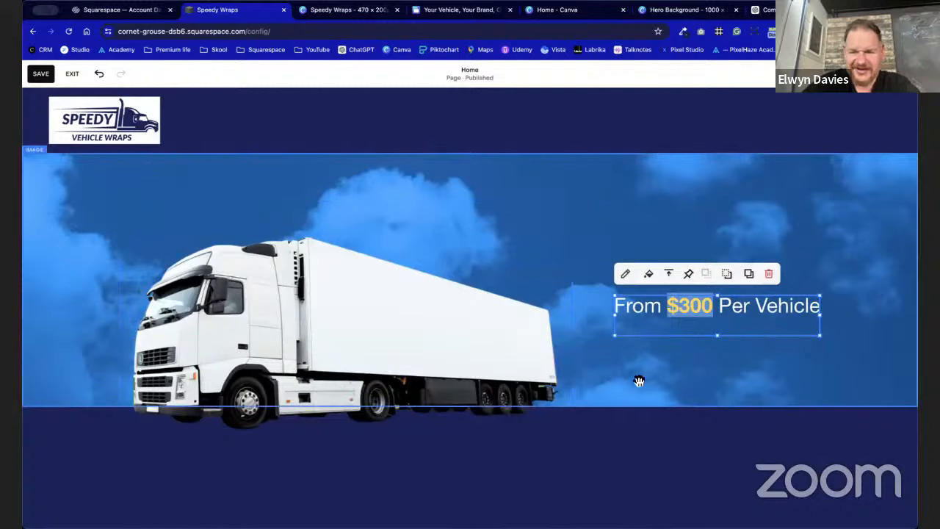
{"action": "left_click", "coordinate": [673, 364]}
{"action": "left_click_drag", "start_coordinate": [720, 339], "coordinate": [737, 324]}
{"action": "left_click", "coordinate": [727, 371]}
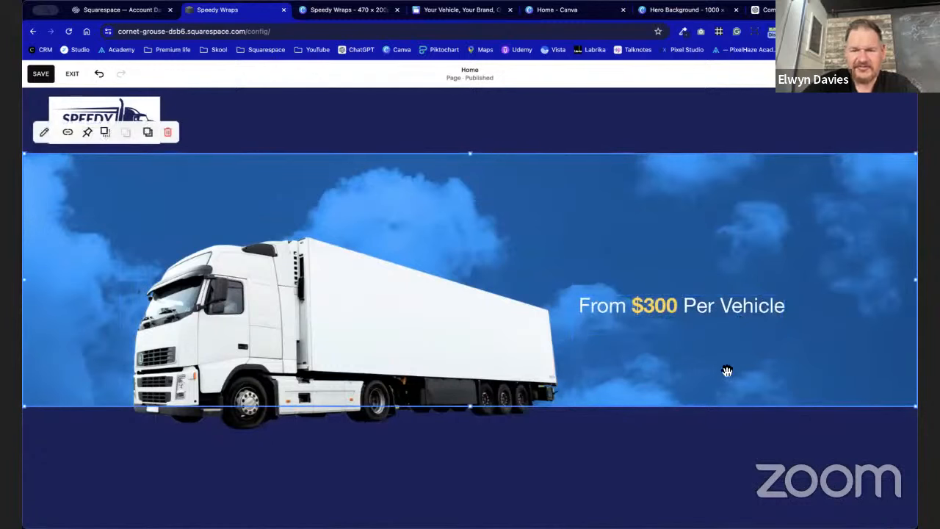
Save the Home page changes and exit the page editor.
{"action": "scroll", "coordinate": [726, 373], "scroll_direction": "down", "scroll_amount": 1}
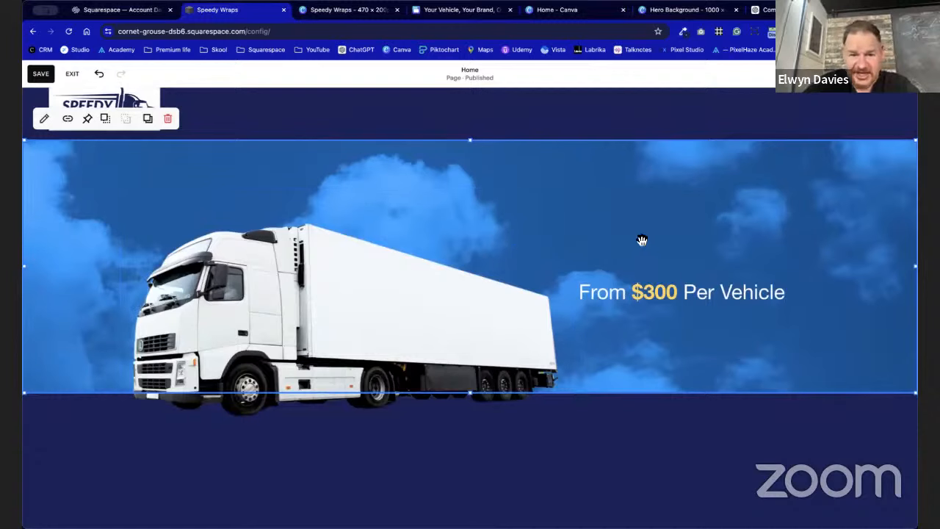
{"action": "scroll", "coordinate": [527, 391], "scroll_direction": "down", "scroll_amount": 10}
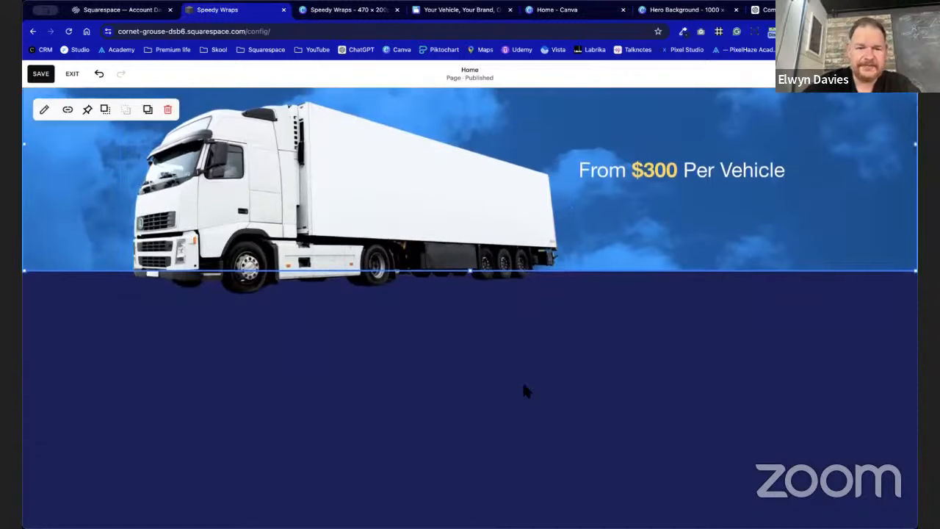
{"action": "scroll", "coordinate": [523, 388], "scroll_direction": "up", "scroll_amount": 10}
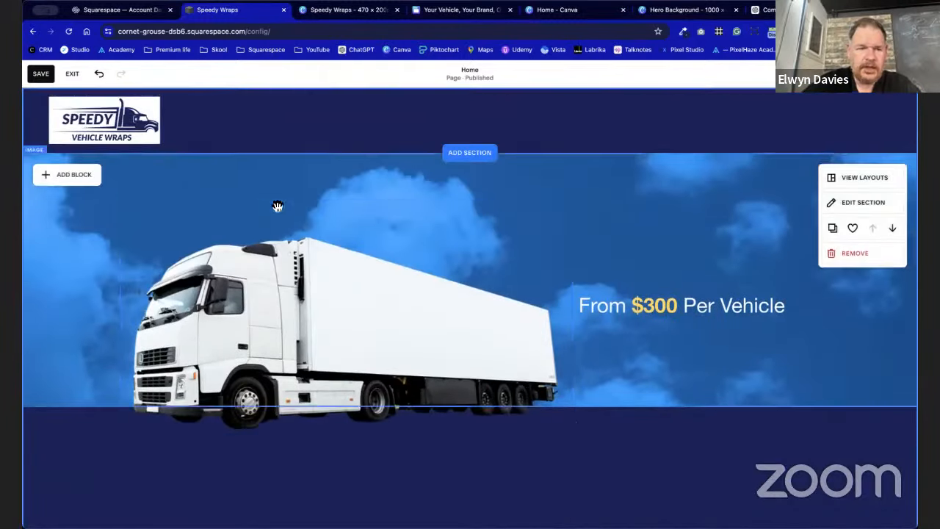
{"action": "left_click", "coordinate": [40, 74]}
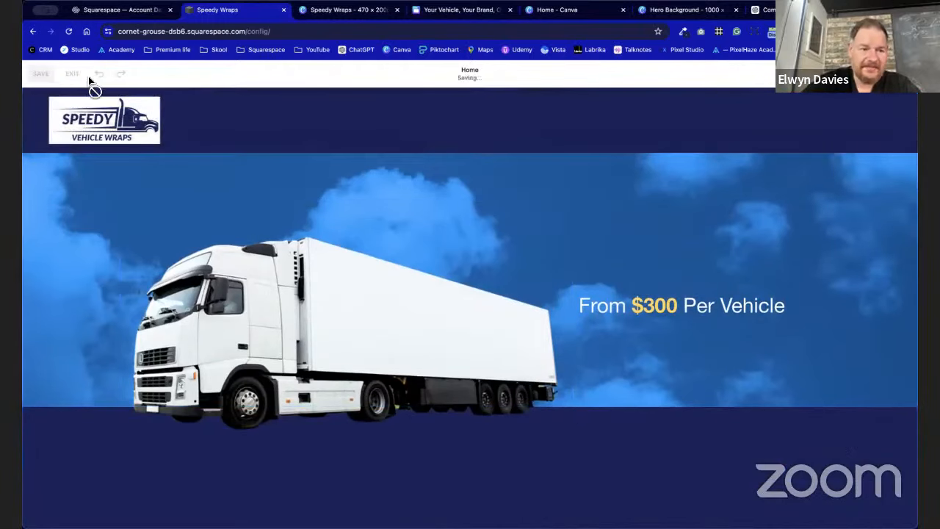
{"action": "left_click", "coordinate": [76, 78]}
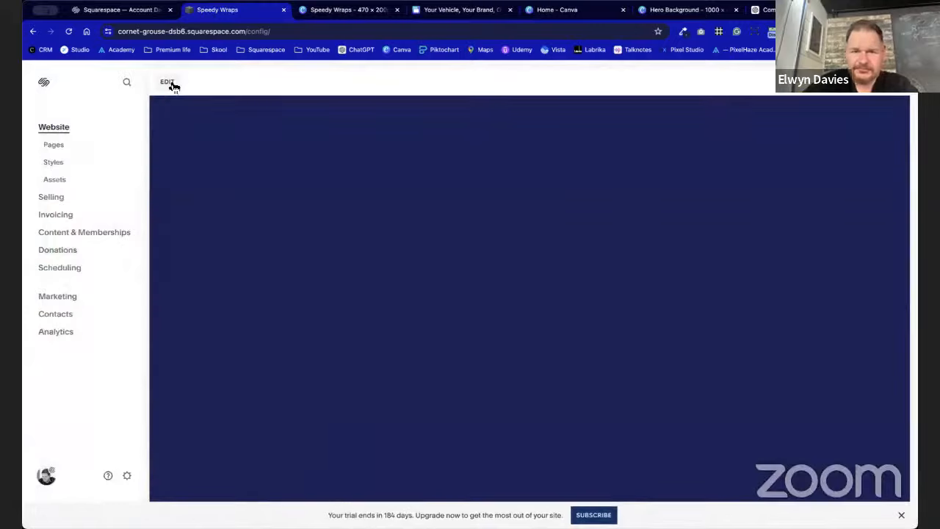
Reopen the Home page for editing and set the site header's color style to Solid with the Lightest 1 theme.
{"action": "left_click", "coordinate": [168, 83]}
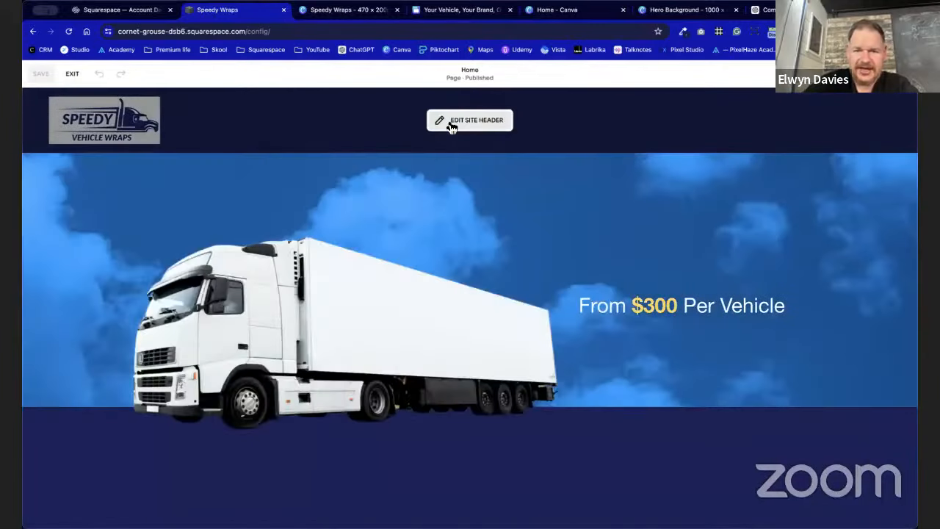
{"action": "left_click", "coordinate": [451, 123]}
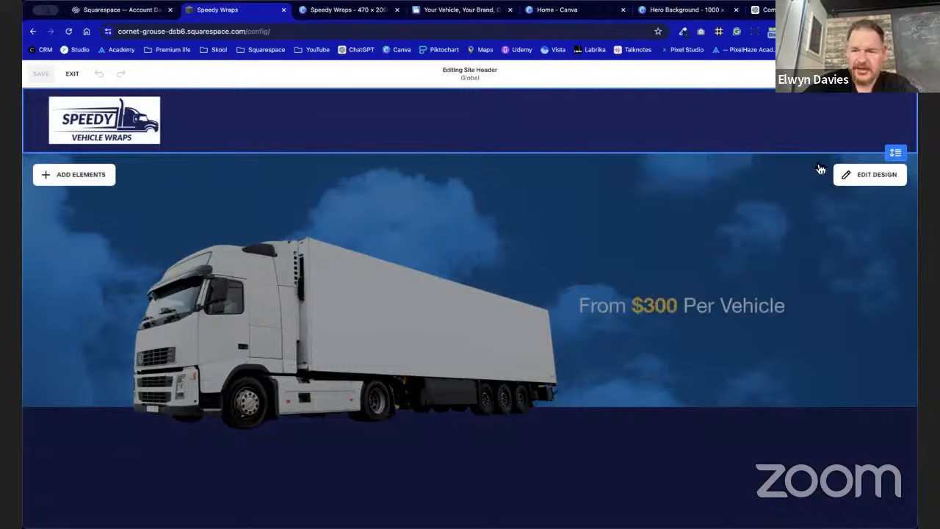
{"action": "left_click", "coordinate": [857, 178]}
{"action": "left_click_drag", "start_coordinate": [857, 178], "coordinate": [662, 148]}
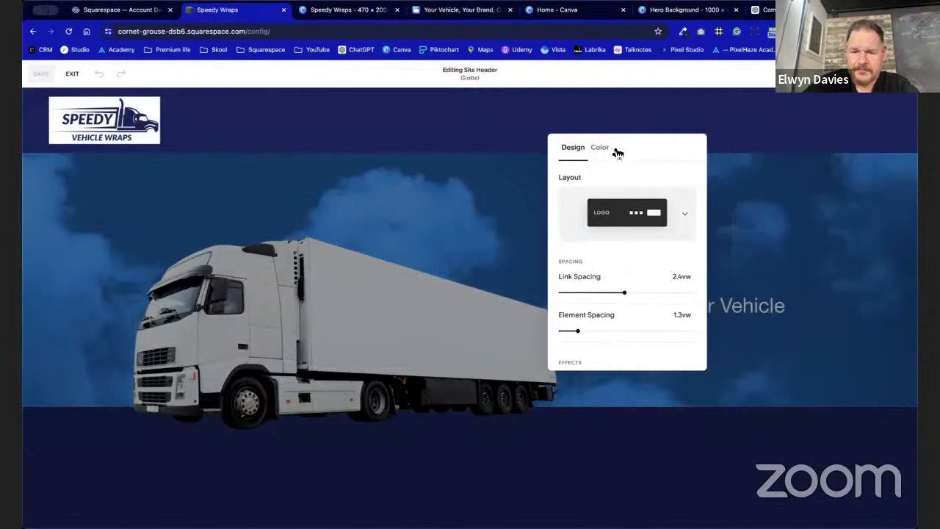
{"action": "left_click", "coordinate": [603, 149]}
{"action": "left_click", "coordinate": [693, 199]}
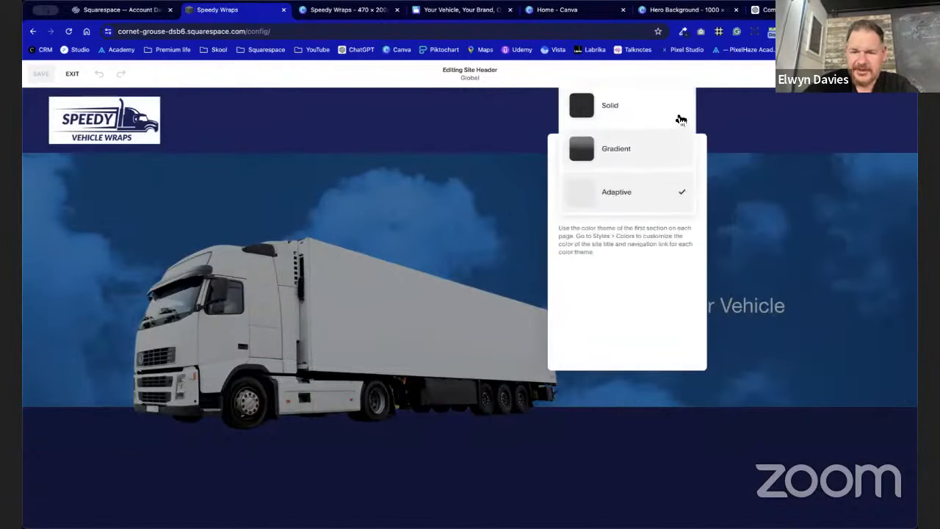
{"action": "left_click", "coordinate": [666, 115]}
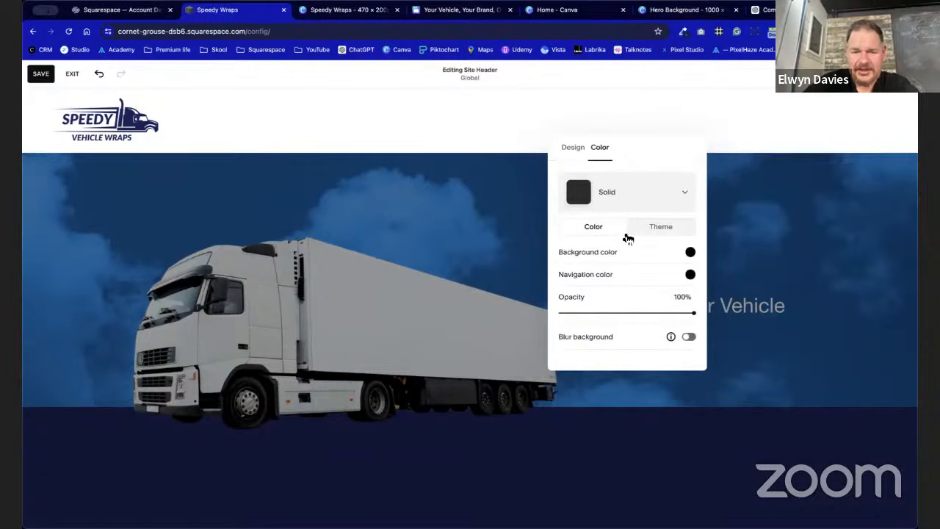
{"action": "left_click", "coordinate": [668, 232]}
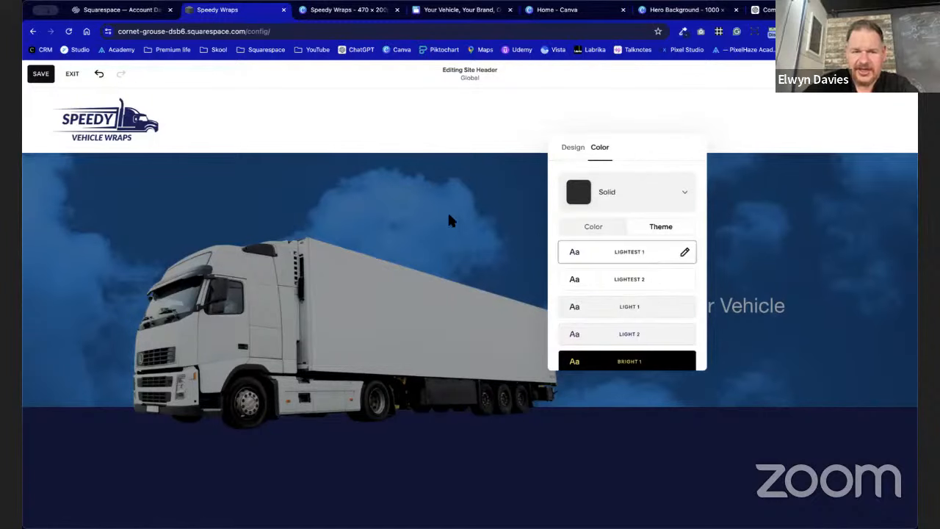
{"action": "left_click", "coordinate": [477, 226]}
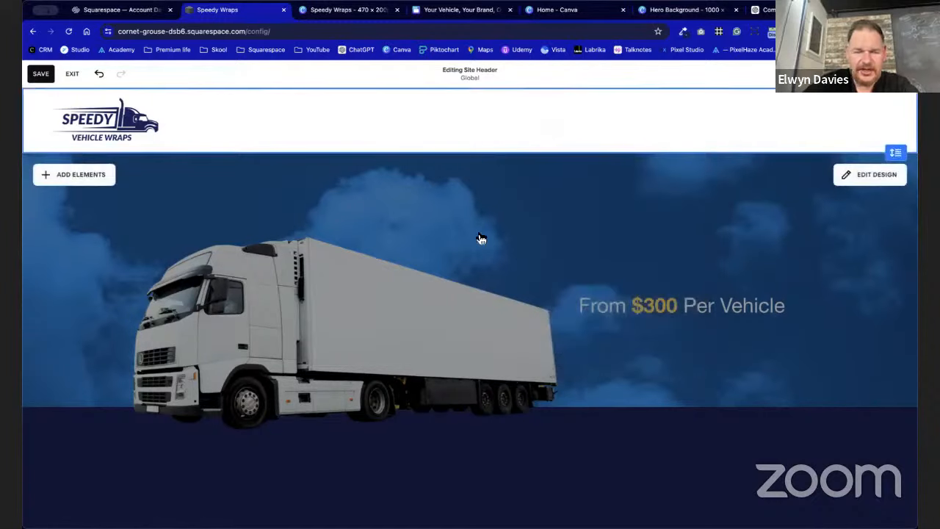
Save the site header changes and leave the editor to review the Home page.
{"action": "scroll", "coordinate": [481, 239], "scroll_direction": "down", "scroll_amount": 2}
{"action": "scroll", "coordinate": [481, 239], "scroll_direction": "up", "scroll_amount": 2}
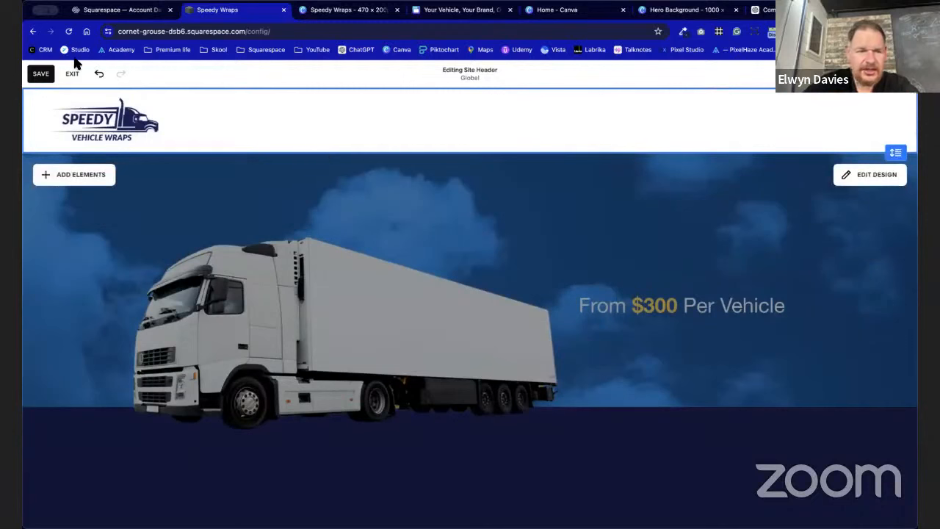
{"action": "left_click", "coordinate": [35, 73]}
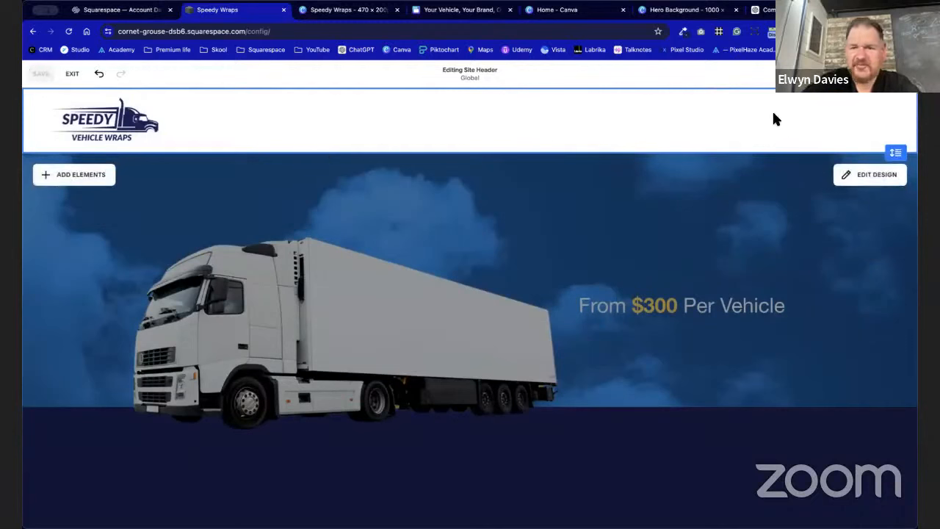
{"action": "left_click", "coordinate": [70, 75]}
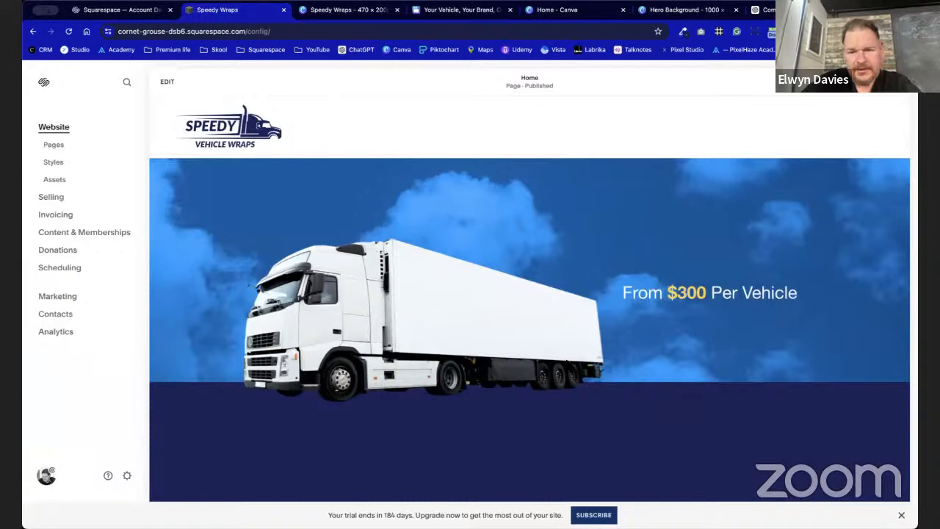
{"action": "scroll", "coordinate": [565, 355], "scroll_direction": "down", "scroll_amount": 3}
{"action": "scroll", "coordinate": [565, 355], "scroll_direction": "up", "scroll_amount": 3}
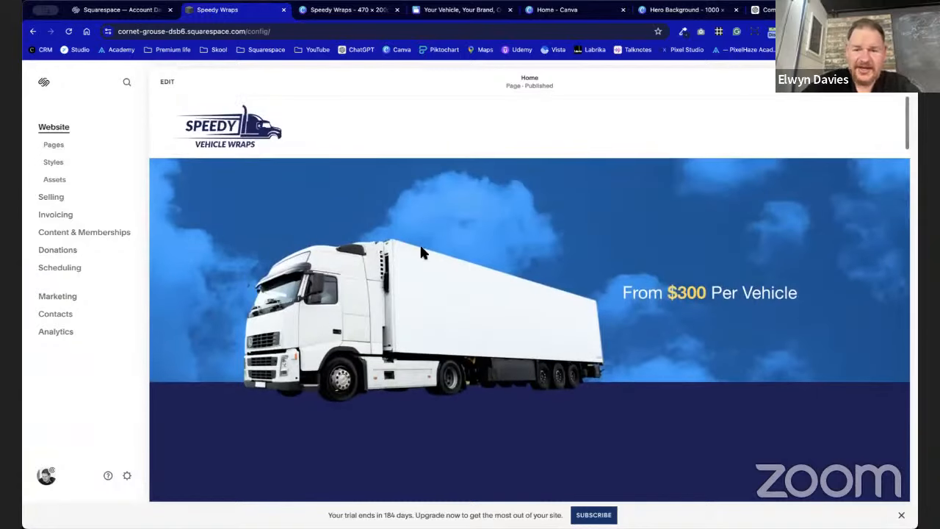
Switch to the Hero Background design in Canva and delete the truck image from its page.
{"action": "left_click", "coordinate": [559, 14]}
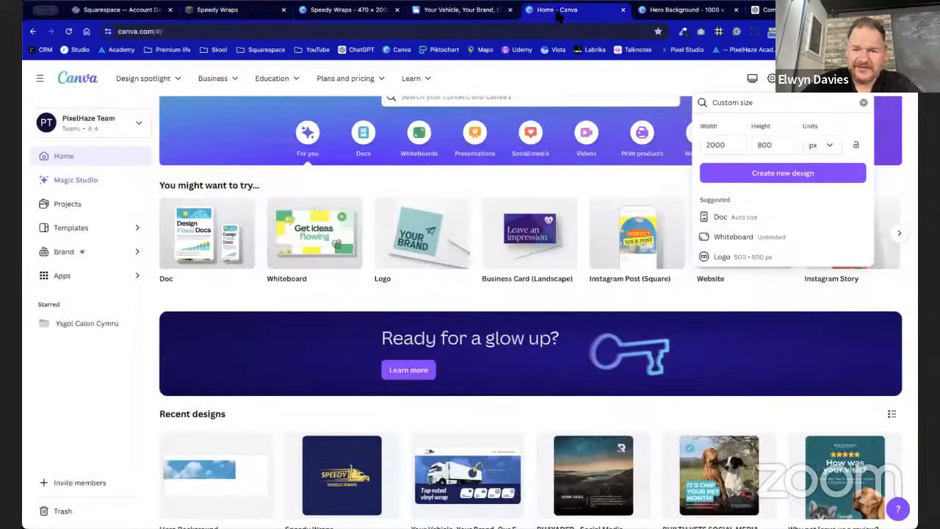
{"action": "left_click", "coordinate": [656, 15]}
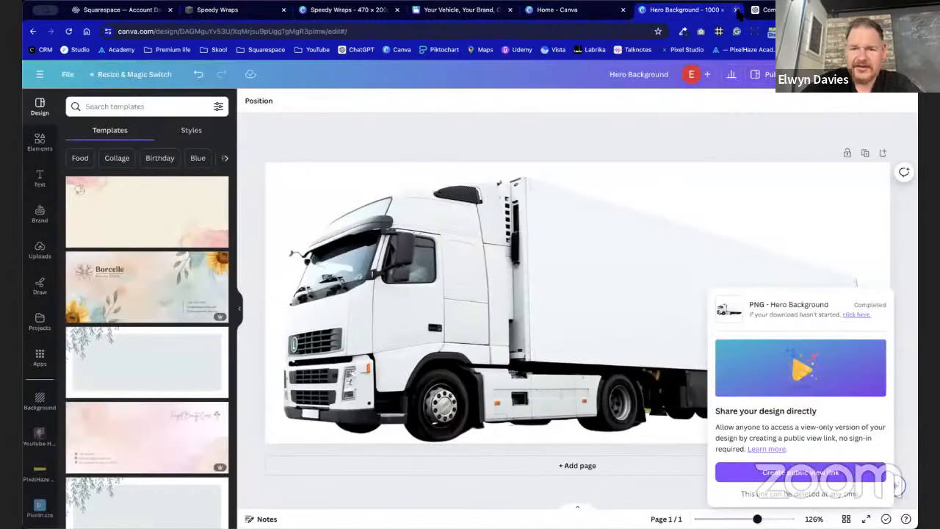
{"action": "left_click", "coordinate": [575, 259]}
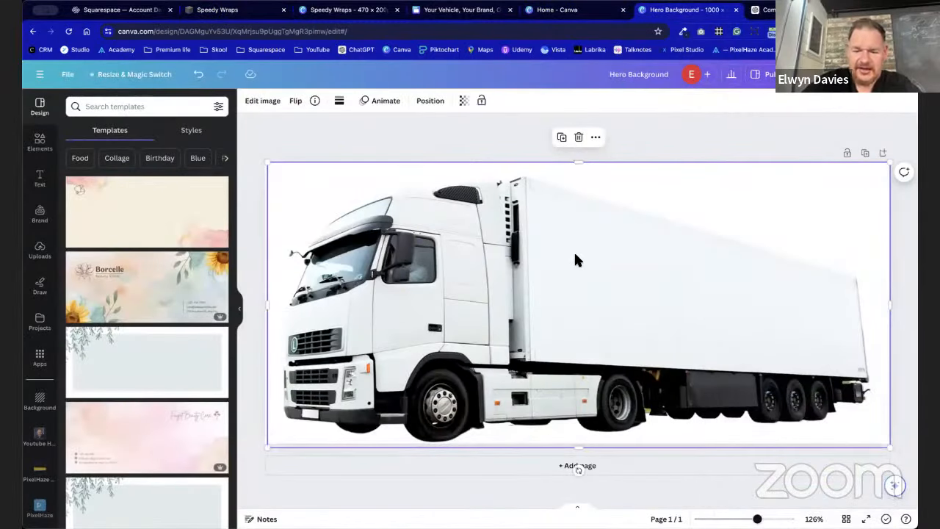
{"action": "key", "text": "Delete"}
Close the Canva home page and return to the "Your Vehicle, Your Brand, Our Expertise." design.
{"action": "left_click", "coordinate": [552, 11]}
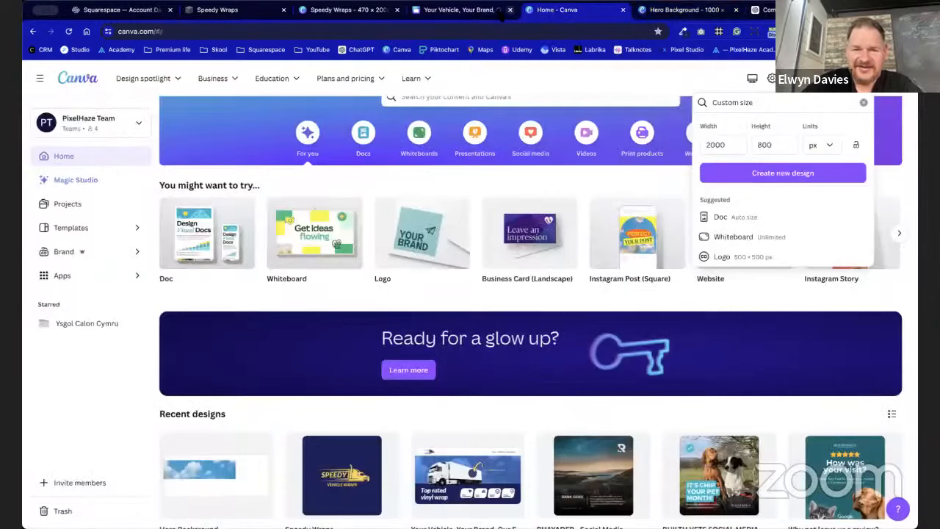
{"action": "left_click", "coordinate": [485, 13]}
{"action": "left_click", "coordinate": [623, 10]}
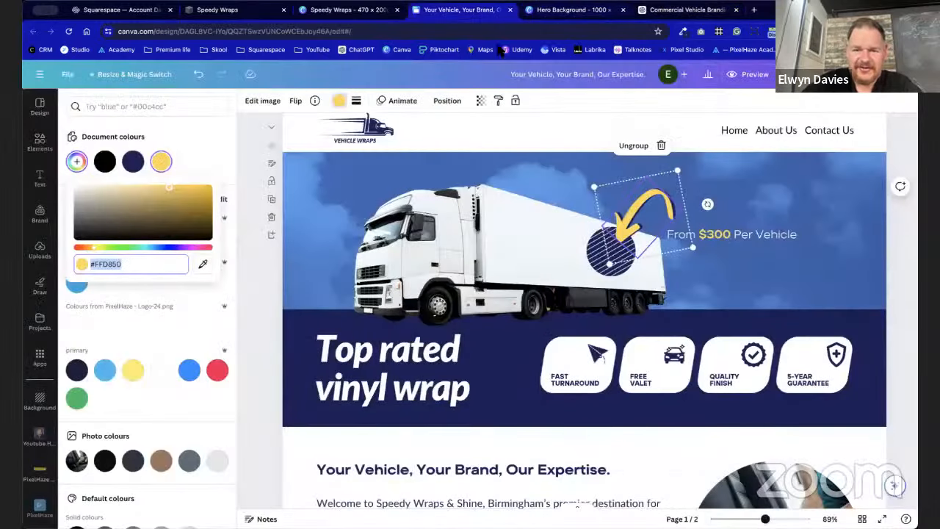
Ungroup the four feature cards beside the "Top rated vinyl wrap" heading into separate elements.
{"action": "left_click", "coordinate": [594, 378]}
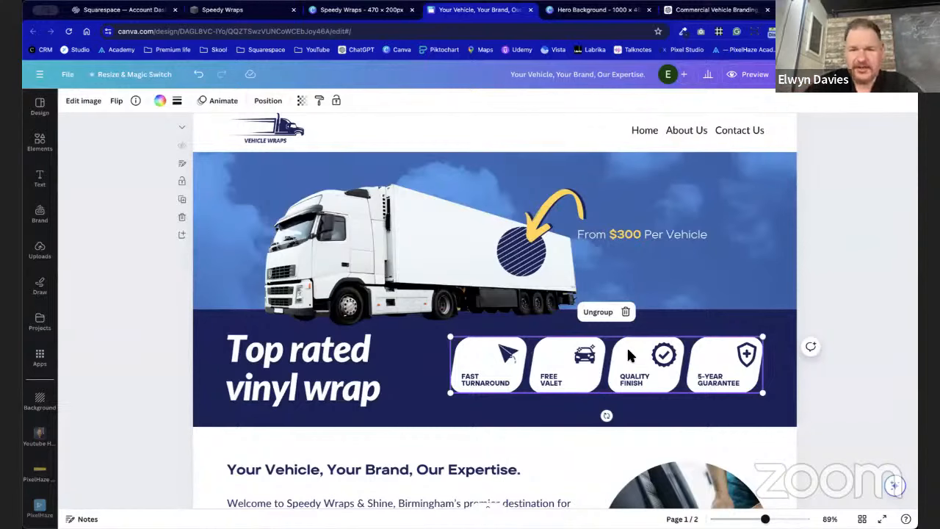
{"action": "left_click", "coordinate": [601, 18]}
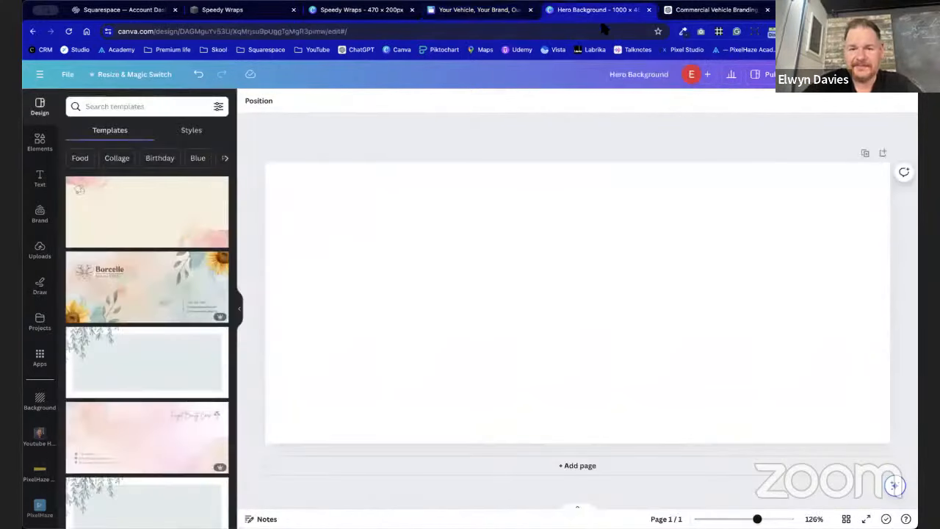
{"action": "left_click", "coordinate": [464, 11]}
{"action": "right_click", "coordinate": [555, 370]}
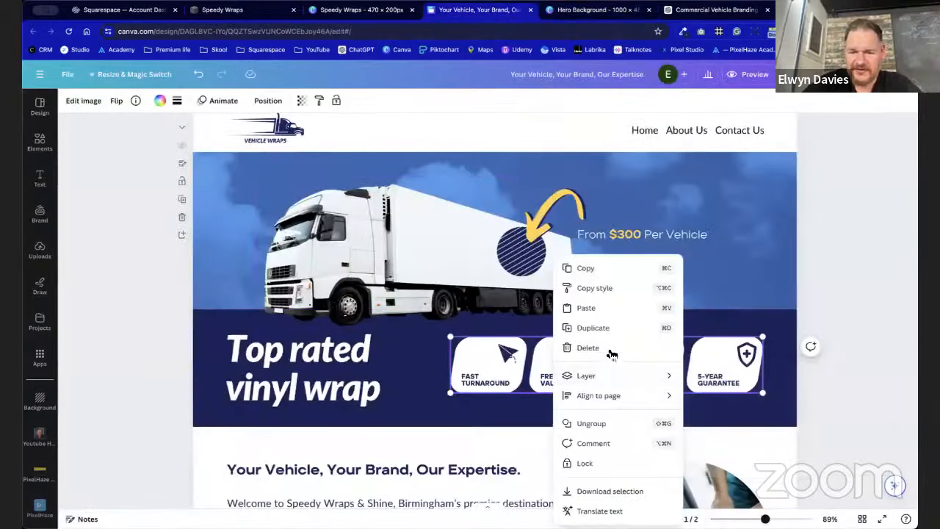
{"action": "left_click", "coordinate": [621, 425]}
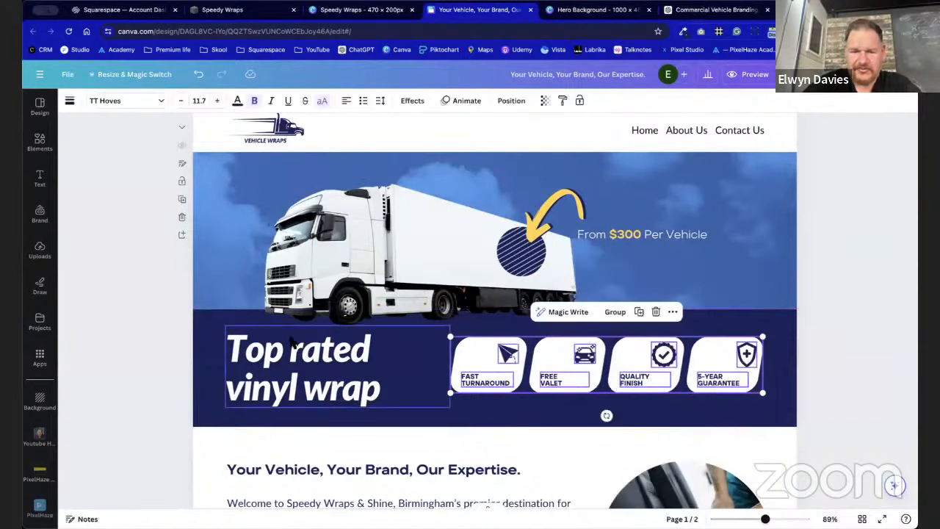
{"action": "left_click", "coordinate": [184, 315]}
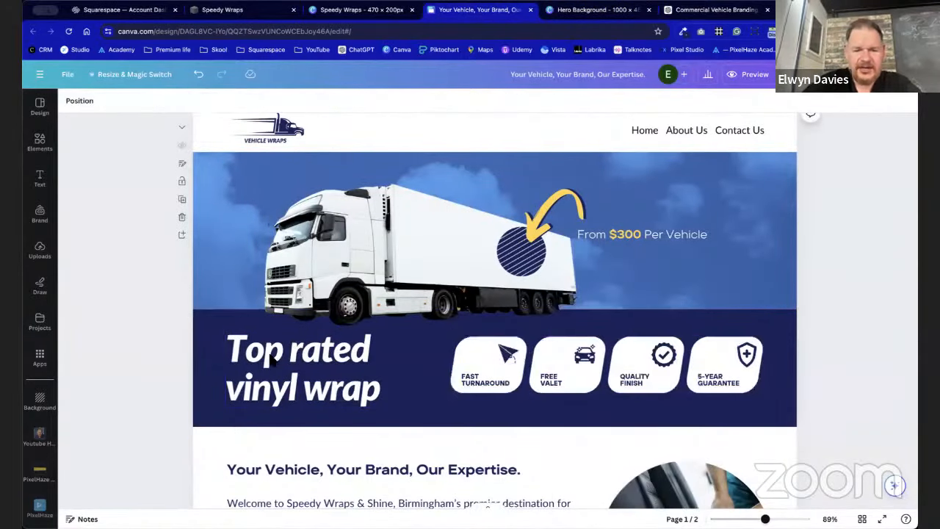
Select the white background image behind the four feature cards and shift it slightly right and up.
{"action": "left_click", "coordinate": [470, 353]}
{"action": "right_click", "coordinate": [470, 352]}
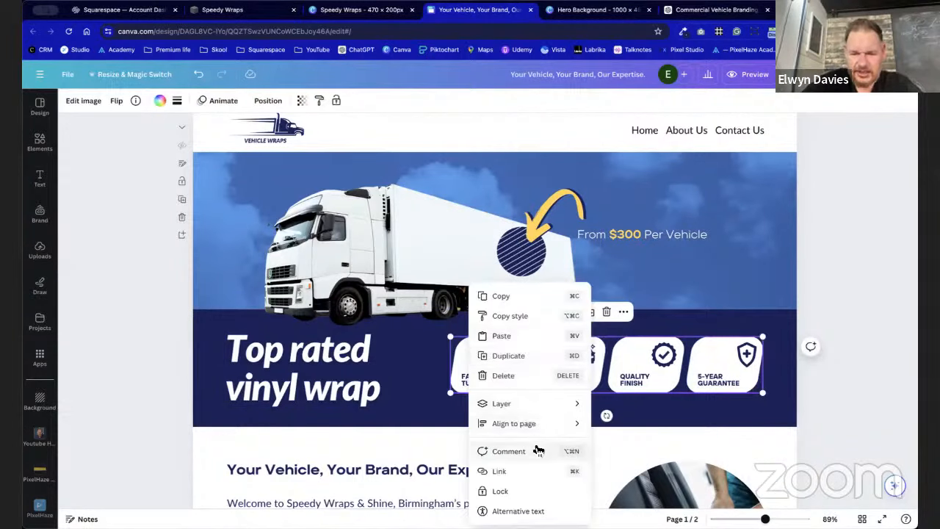
{"action": "key", "text": "Escape"}
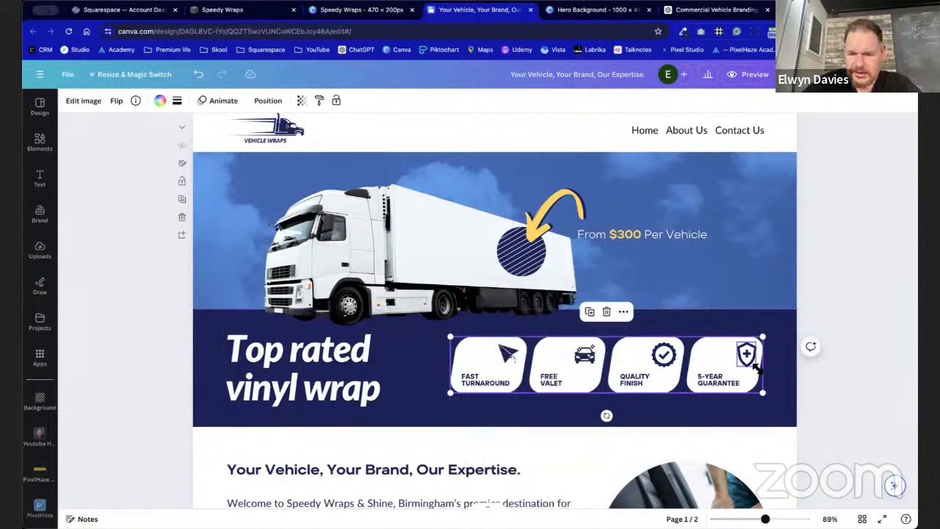
{"action": "left_click", "coordinate": [757, 374]}
{"action": "left_click", "coordinate": [756, 380]}
{"action": "mouse_move", "coordinate": [757, 380]}
{"action": "left_mouse_down"}
{"action": "mouse_move", "coordinate": [734, 422]}
{"action": "mouse_move", "coordinate": [712, 387]}
{"action": "mouse_move", "coordinate": [771, 376]}
{"action": "left_mouse_up"}
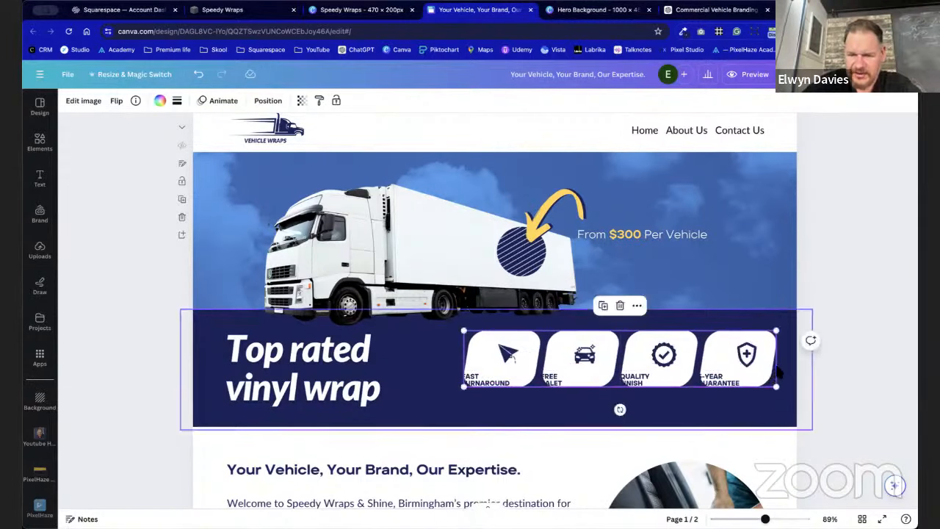
Crop the white card background image so that only the first rounded card shape remains.
{"action": "double_click", "coordinate": [633, 340]}
{"action": "left_click_drag", "start_coordinate": [865, 333], "coordinate": [634, 327]}
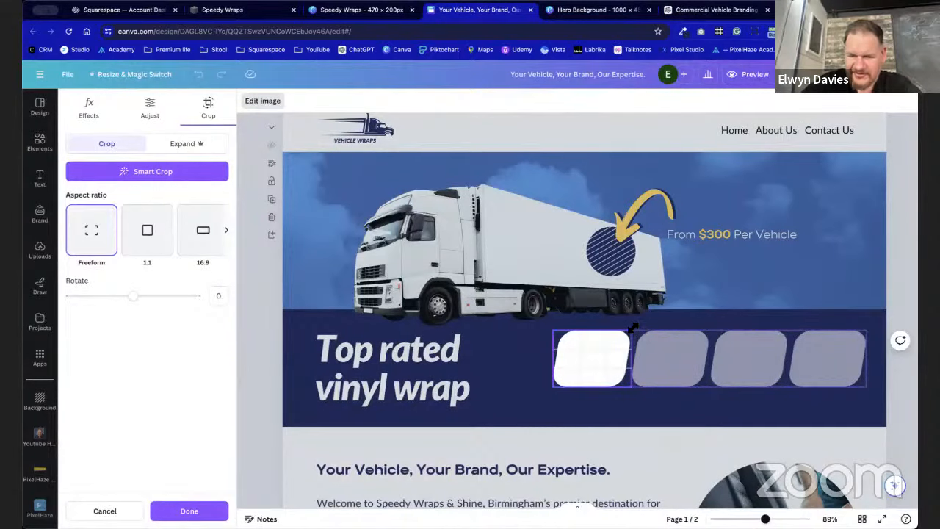
{"action": "left_click", "coordinate": [649, 434]}
{"action": "left_click", "coordinate": [657, 413]}
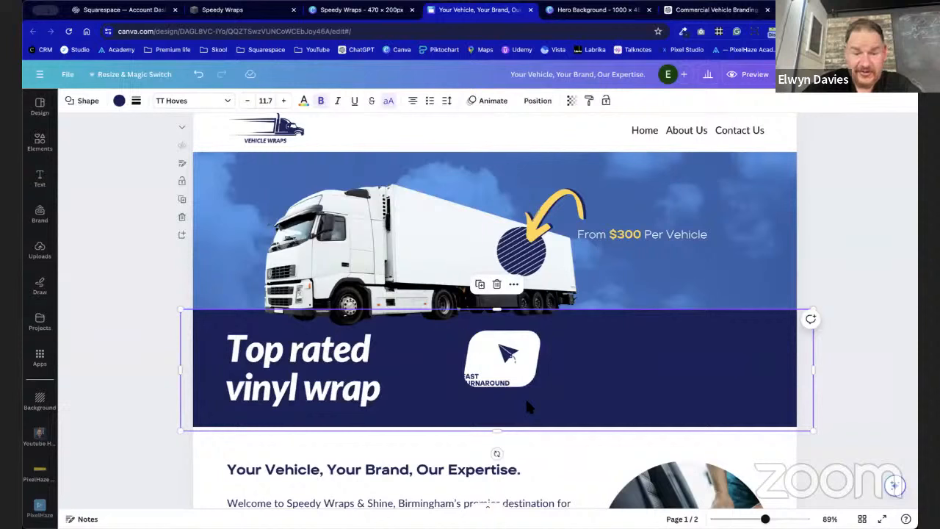
Duplicate the single white card three times and place the copies in a row behind the car, badge and shield icons.
{"action": "left_click", "coordinate": [481, 349]}
{"action": "left_click_drag", "start_coordinate": [480, 347], "coordinate": [564, 336]}
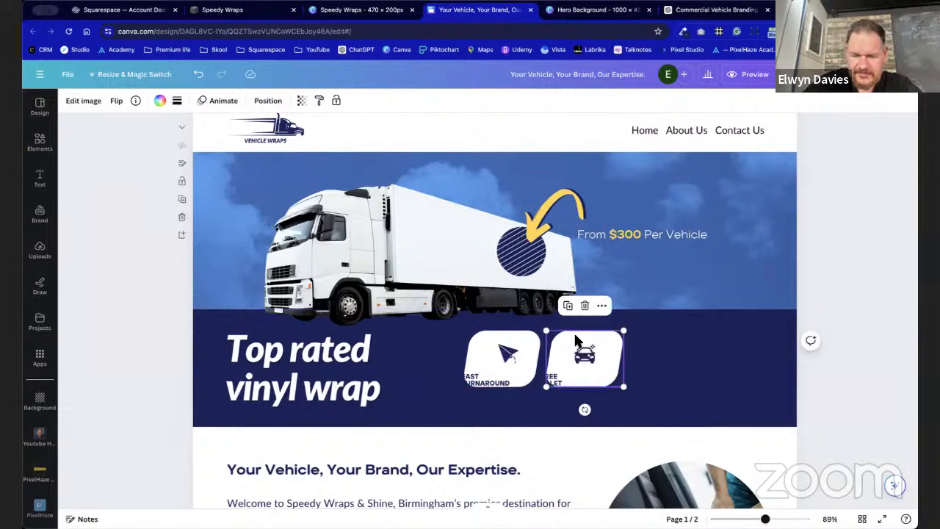
{"action": "left_click_drag", "start_coordinate": [602, 382], "coordinate": [674, 378]}
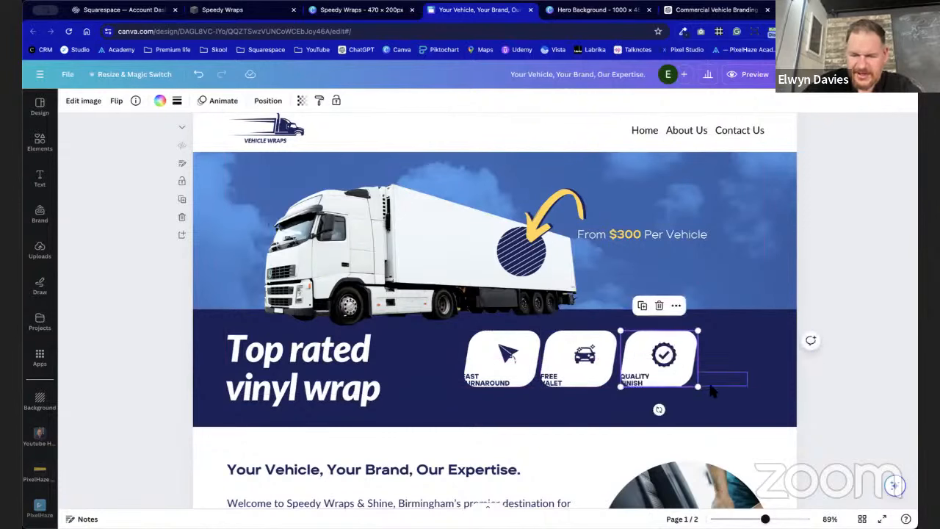
{"action": "left_click_drag", "start_coordinate": [679, 368], "coordinate": [761, 367]}
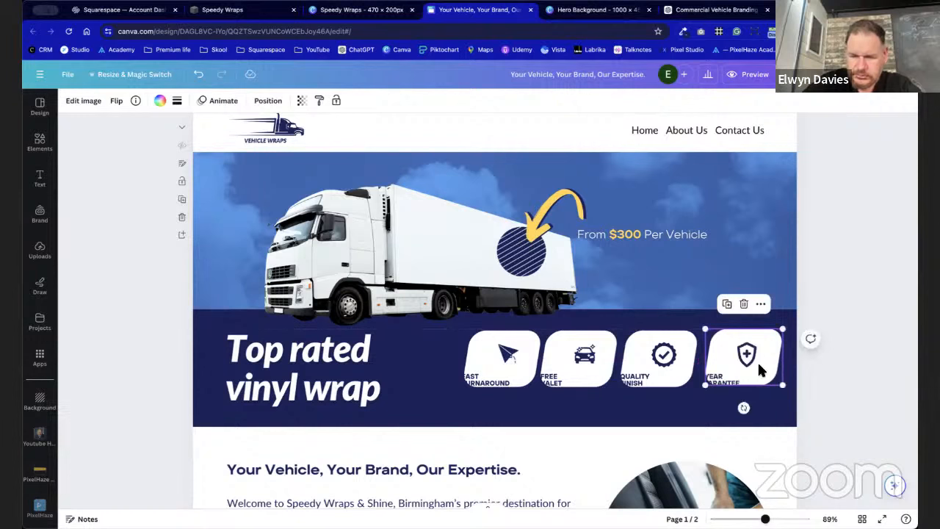
Select all four feature text labels together and move them off the white cards to just below the row.
{"action": "left_click", "coordinate": [688, 399]}
{"action": "left_click", "coordinate": [639, 379]}
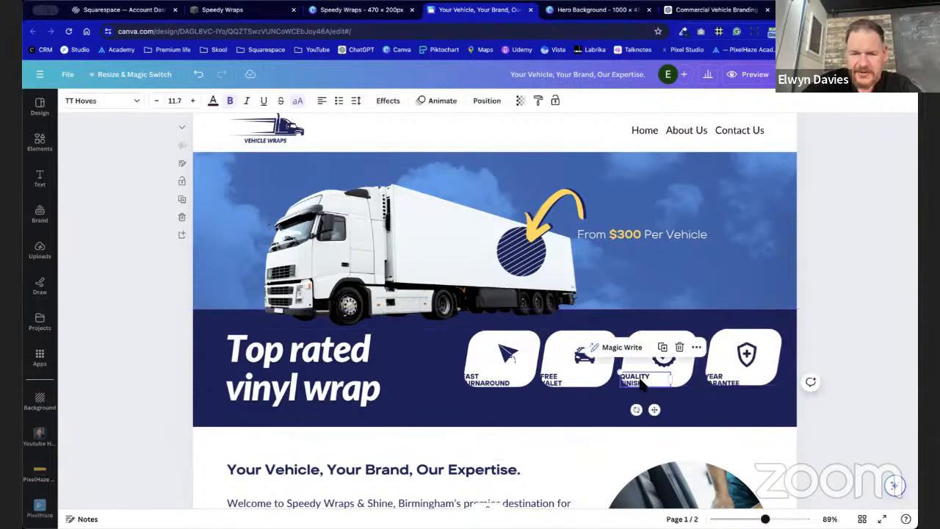
{"action": "left_click", "coordinate": [562, 379], "text": "shift"}
{"action": "left_click", "coordinate": [486, 381], "text": "shift"}
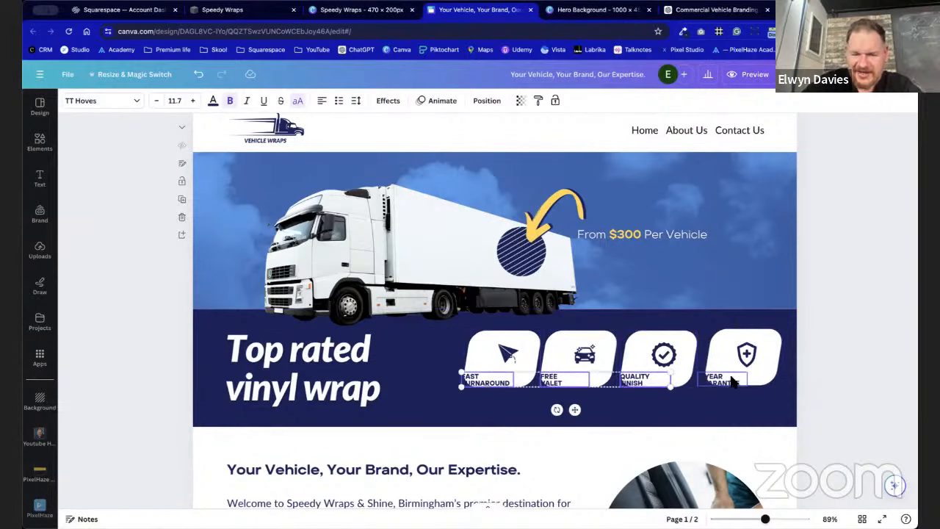
{"action": "left_click", "coordinate": [732, 380], "text": "shift"}
{"action": "left_click_drag", "start_coordinate": [732, 381], "coordinate": [732, 403]}
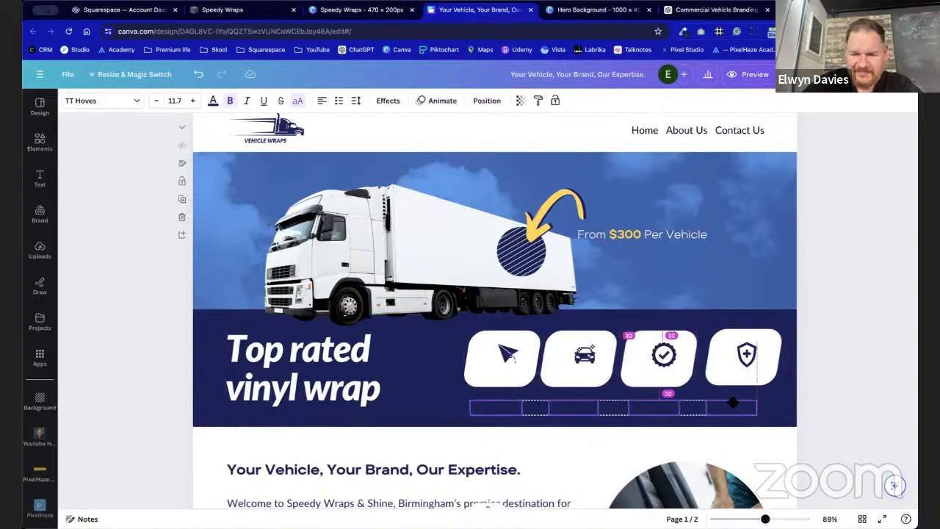
Move the paper plane, car, badge and shield icons into the upper right corners of their white cards.
{"action": "left_click", "coordinate": [506, 357]}
{"action": "left_click_drag", "start_coordinate": [512, 358], "coordinate": [530, 351]}
{"action": "left_click", "coordinate": [586, 363]}
{"action": "left_click_drag", "start_coordinate": [587, 356], "coordinate": [604, 351]}
{"action": "left_click", "coordinate": [664, 356]}
{"action": "left_click_drag", "start_coordinate": [663, 356], "coordinate": [682, 347]}
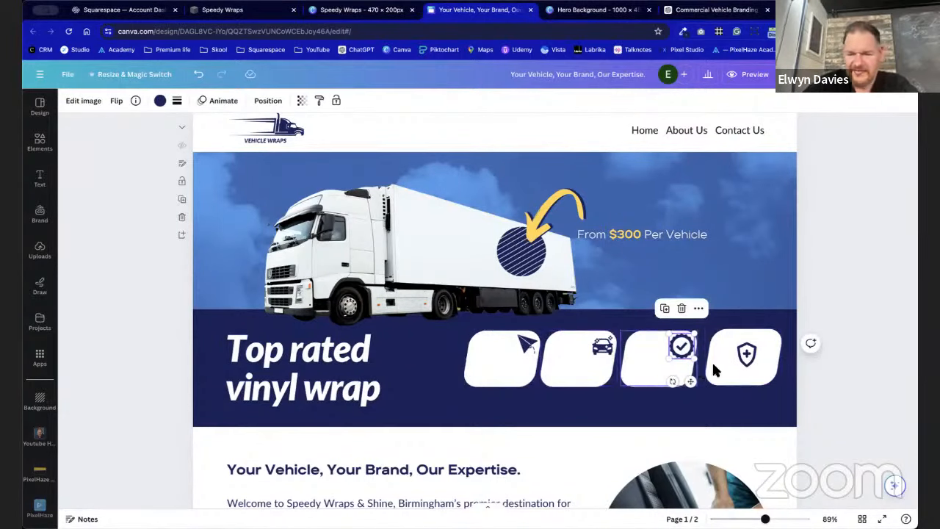
{"action": "left_click", "coordinate": [751, 363]}
{"action": "left_click_drag", "start_coordinate": [750, 363], "coordinate": [773, 355]}
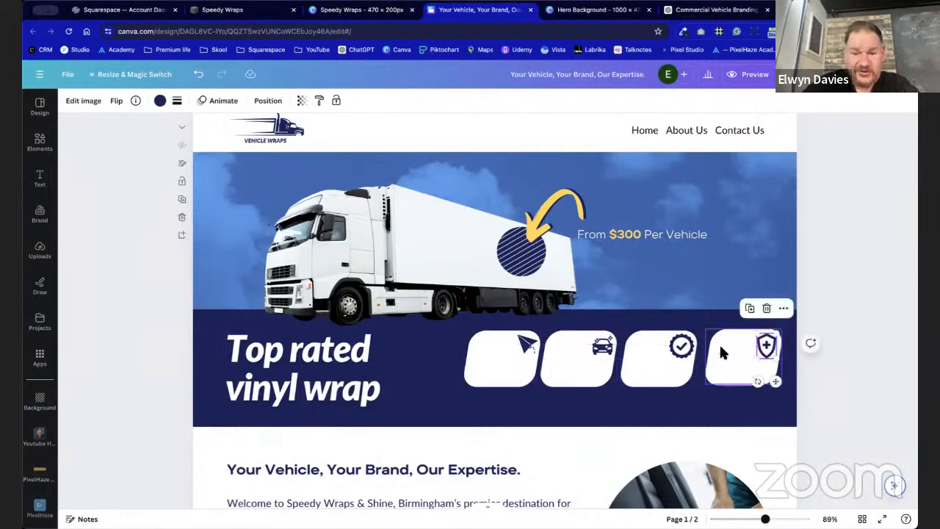
Select all four feature icons together and nudge them slightly left and down within their cards.
{"action": "left_click", "coordinate": [684, 351]}
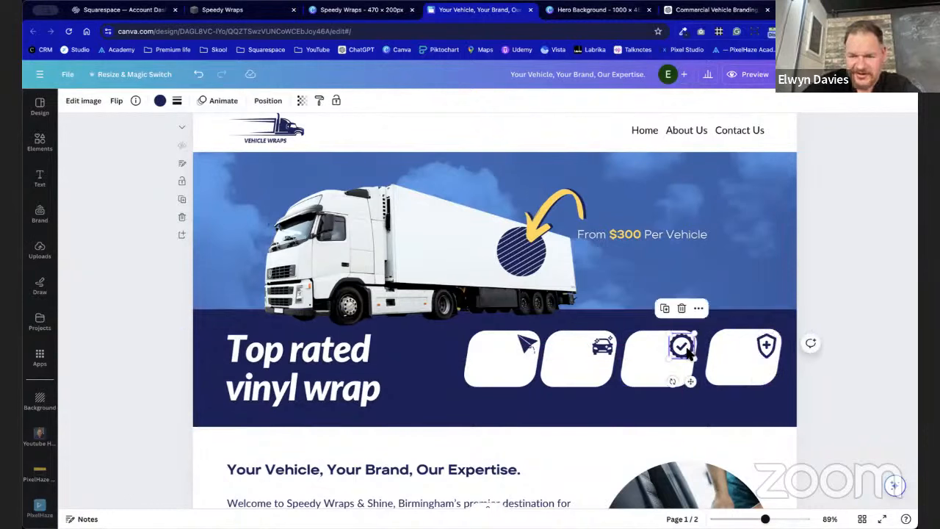
{"action": "left_click", "coordinate": [604, 348]}
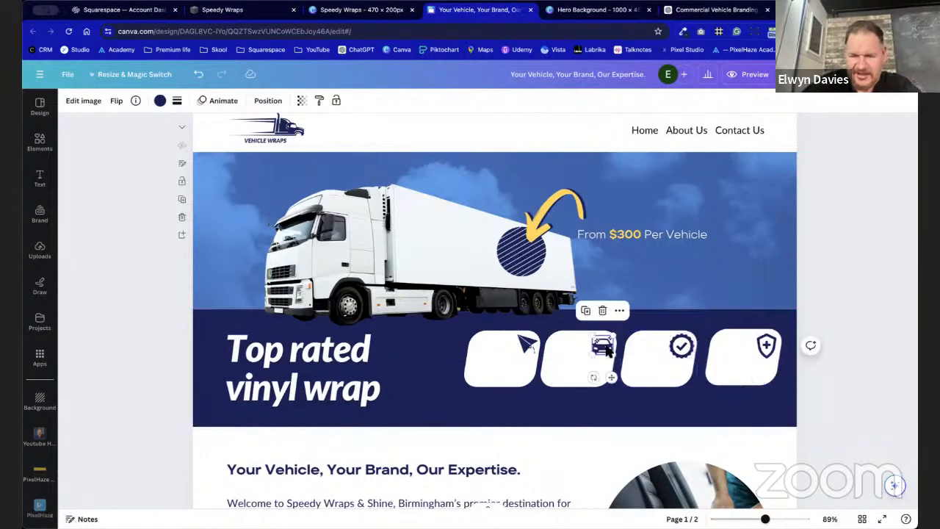
{"action": "left_click", "coordinate": [527, 344], "text": "shift"}
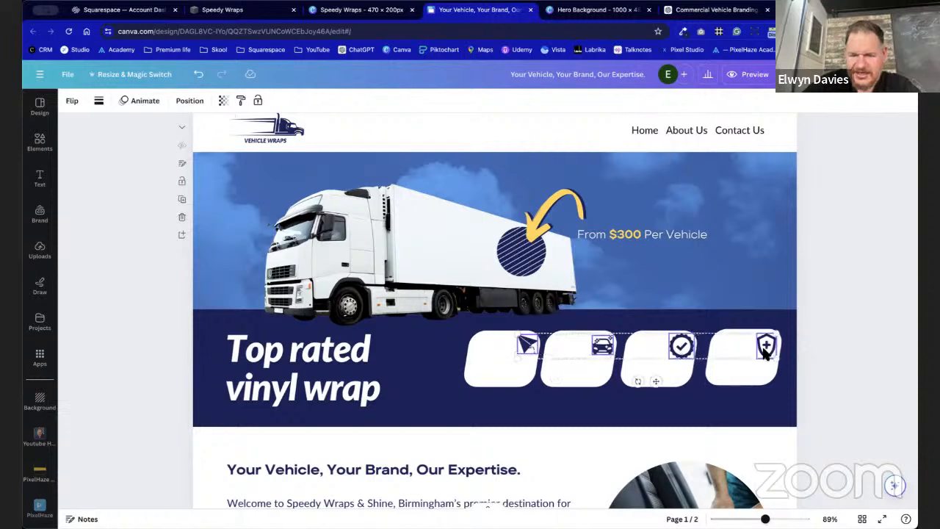
{"action": "left_click", "coordinate": [680, 348], "text": "shift"}
{"action": "key", "text": "Left"}
{"action": "key", "text": "Left"}
{"action": "key", "text": "Left"}
{"action": "key", "text": "Left"}
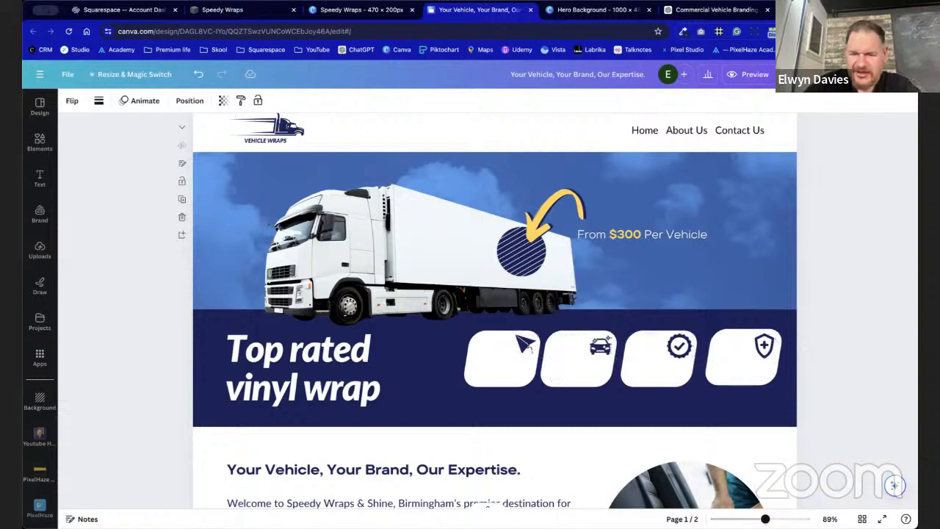
{"action": "key", "text": "Down"}
{"action": "key", "text": "Down"}
{"action": "key", "text": "Left"}
{"action": "key", "text": "Left"}
{"action": "key", "text": "Left"}
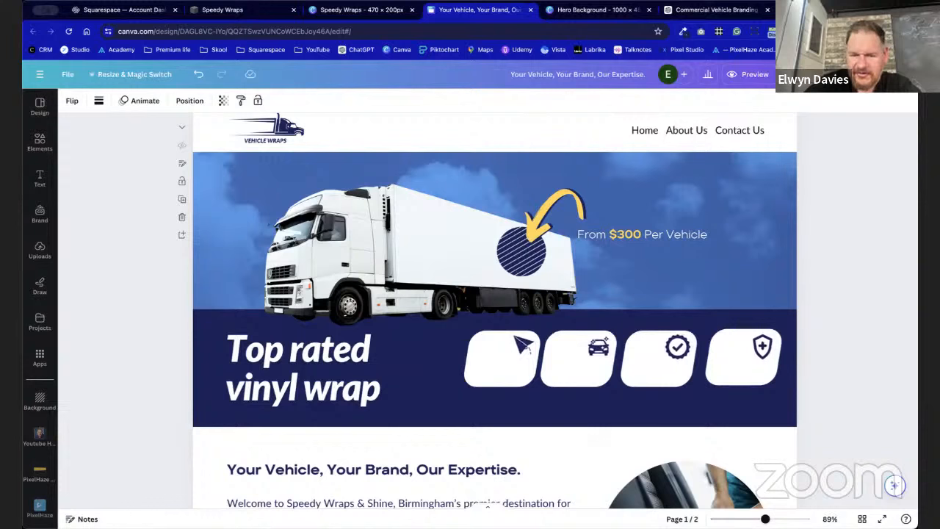
Select the car and paper plane icons and nudge them slightly further left.
{"action": "left_click", "coordinate": [556, 326]}
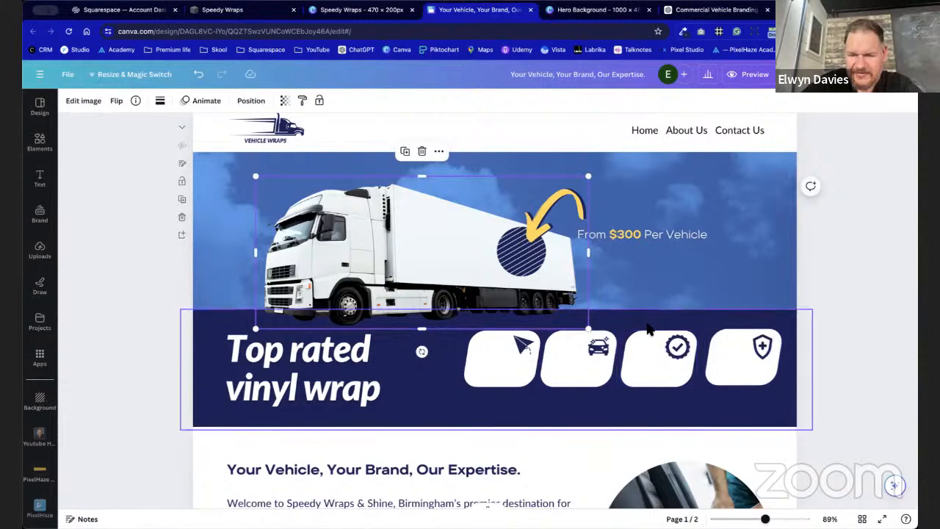
{"action": "left_click", "coordinate": [598, 347]}
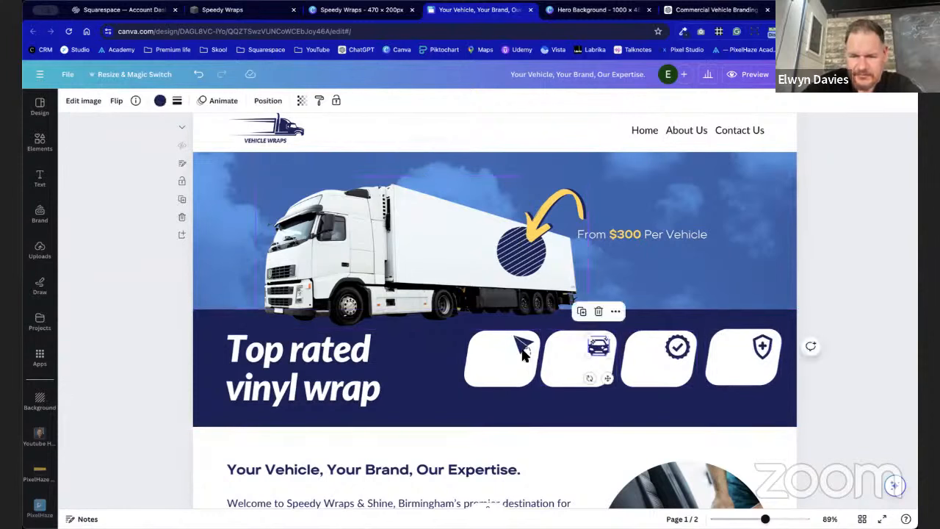
{"action": "left_click", "coordinate": [523, 347], "text": "shift"}
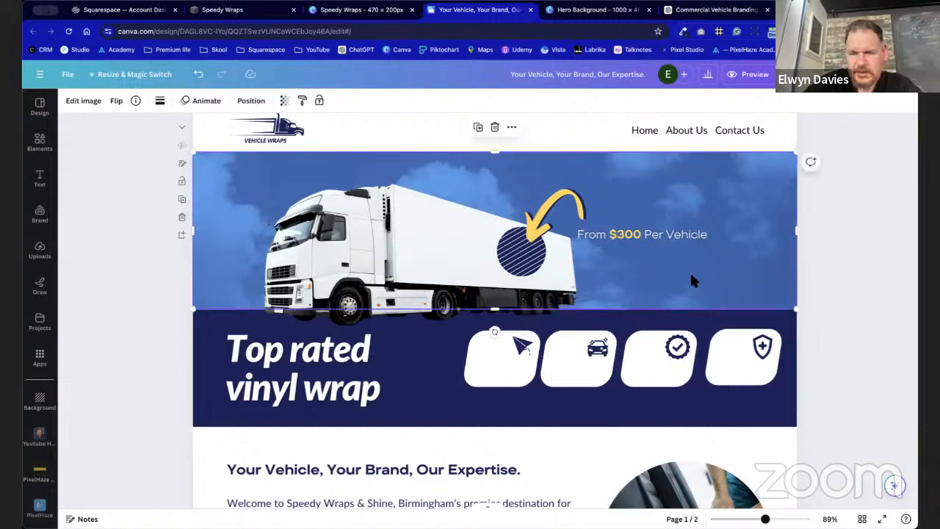
Group each of the four white feature cards with the icon sitting on it.
{"action": "left_click", "coordinate": [766, 379]}
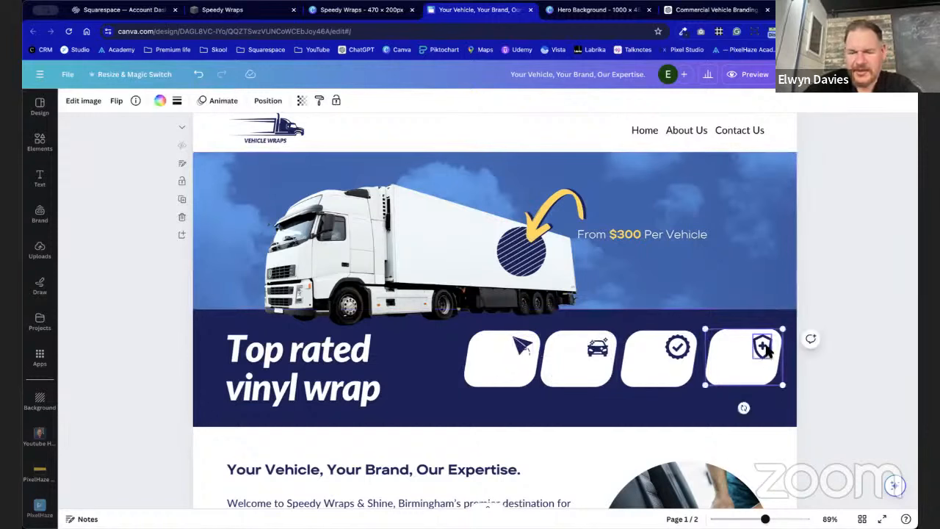
{"action": "left_click", "coordinate": [504, 365]}
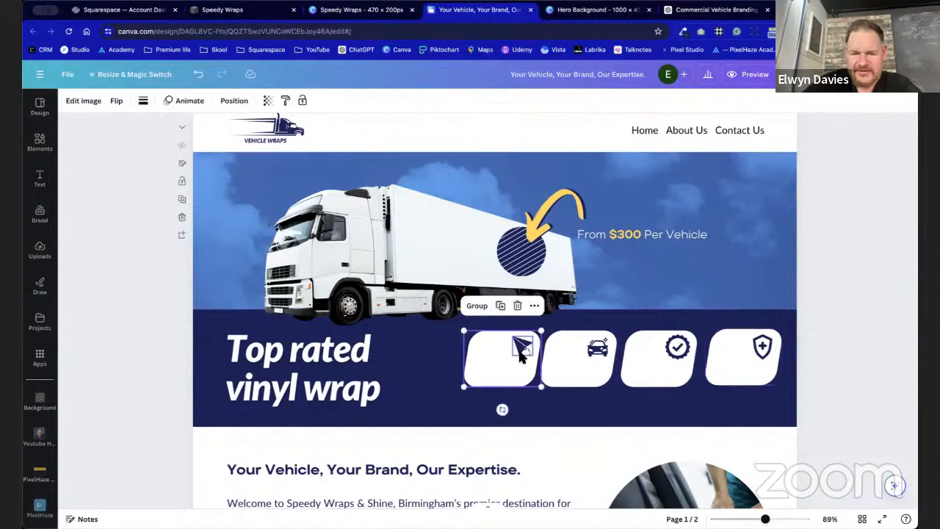
{"action": "left_click", "coordinate": [477, 307]}
{"action": "left_click", "coordinate": [577, 352]}
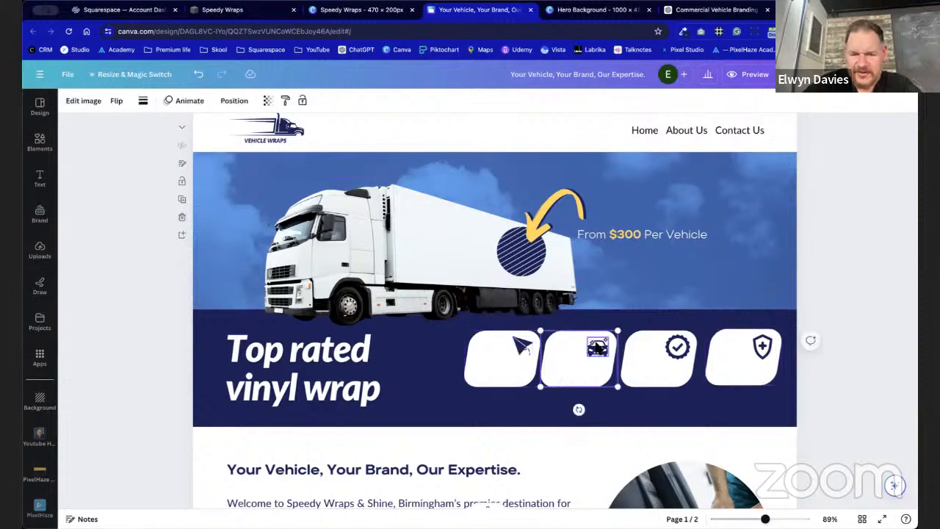
{"action": "left_click", "coordinate": [553, 306]}
{"action": "left_click", "coordinate": [677, 378]}
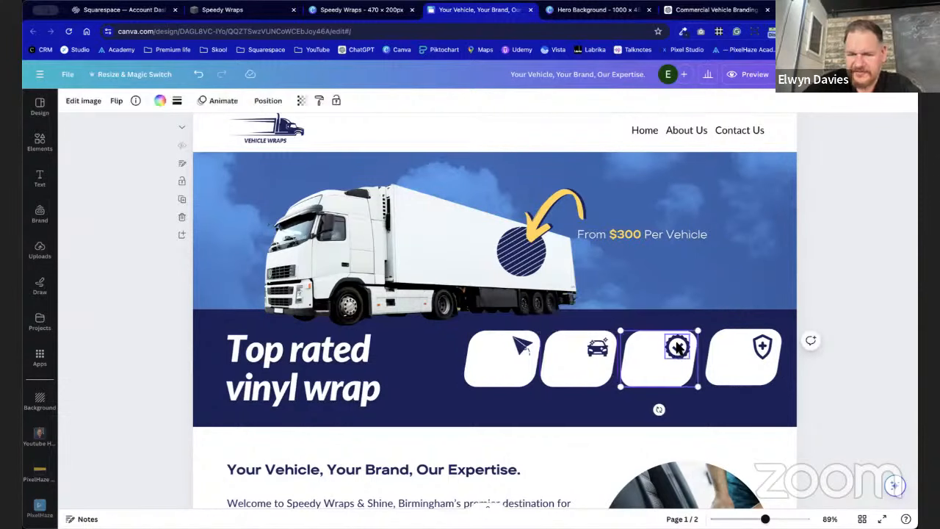
{"action": "left_click", "coordinate": [726, 350]}
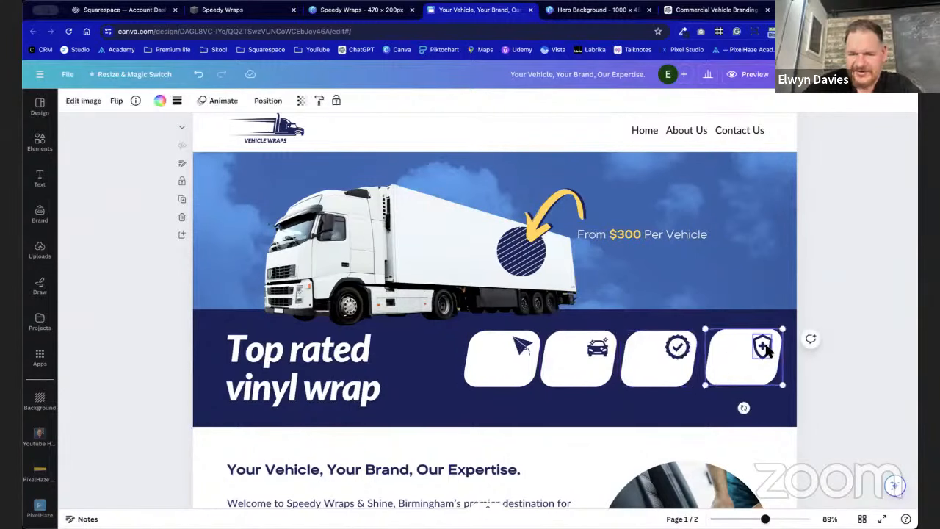
Give the Hero Background design's page a blue background and paste a copy of the grouped paper plane card onto it.
{"action": "left_click", "coordinate": [512, 377]}
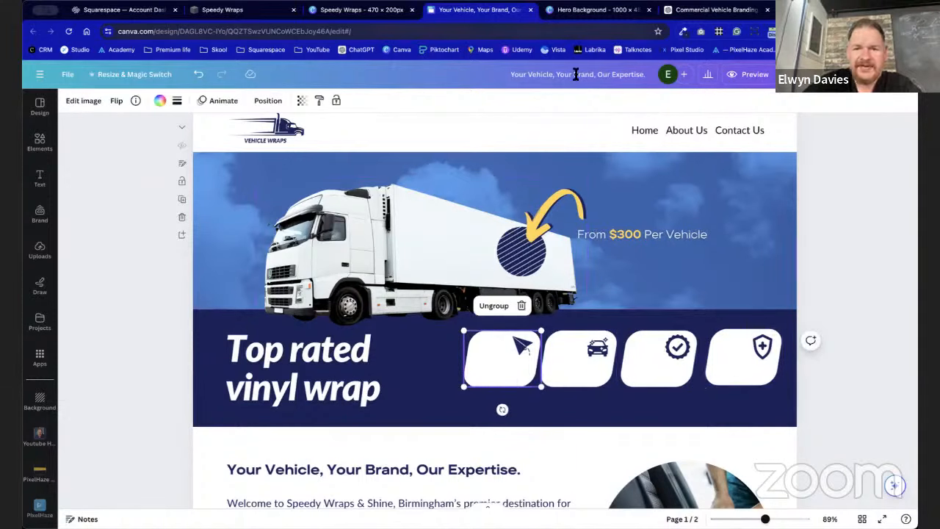
{"action": "left_click", "coordinate": [577, 12]}
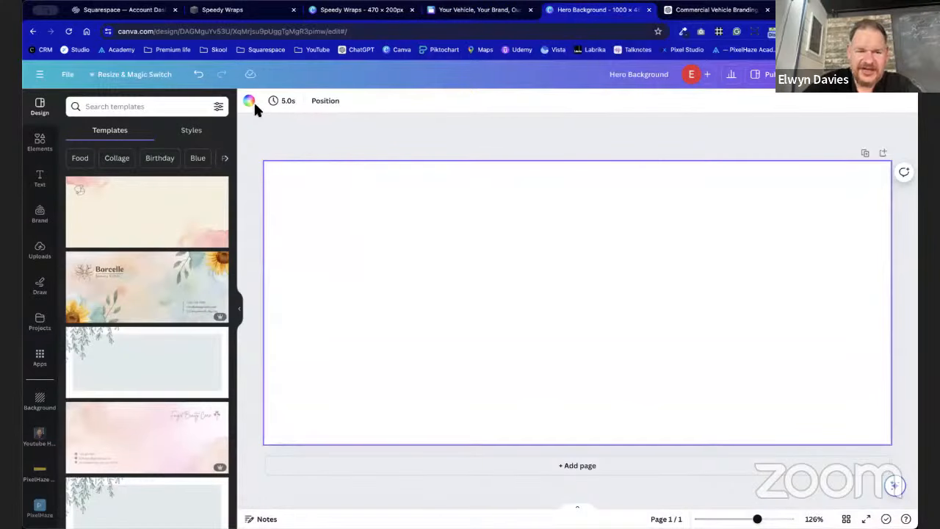
{"action": "left_click", "coordinate": [250, 101]}
{"action": "left_click", "coordinate": [76, 282]}
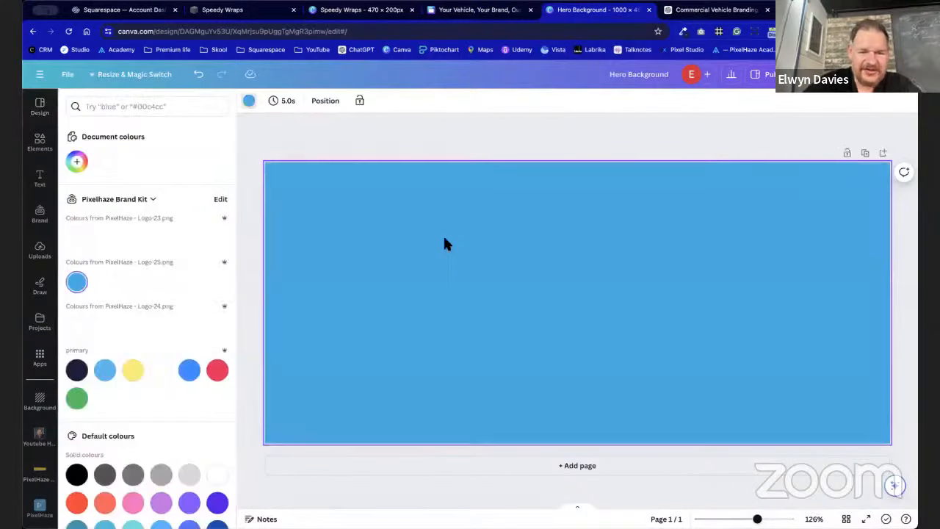
{"action": "left_click", "coordinate": [461, 137]}
{"action": "key", "text": "ctrl+v"}
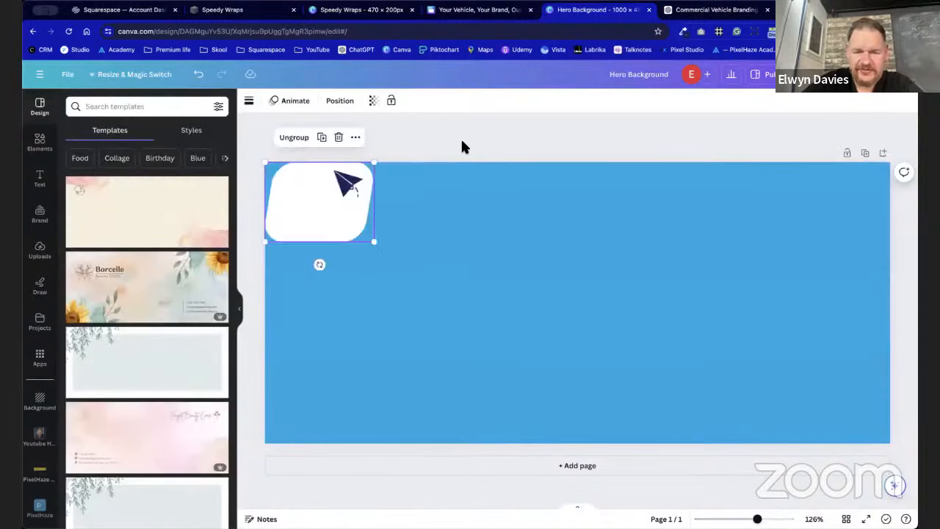
{"action": "left_click", "coordinate": [497, 317]}
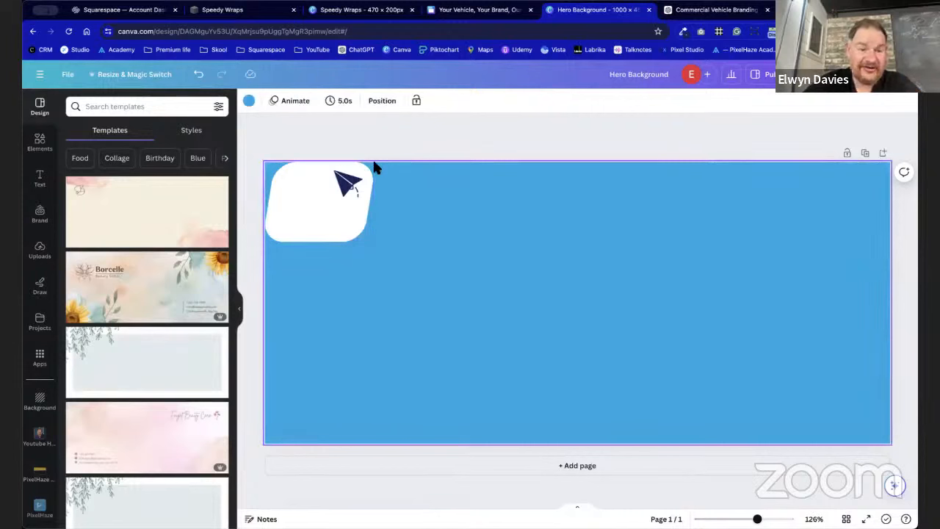
Resize the Hero Background design itself to a custom size of 400 × 300 px.
{"action": "left_click", "coordinate": [155, 77]}
{"action": "left_click", "coordinate": [168, 314]}
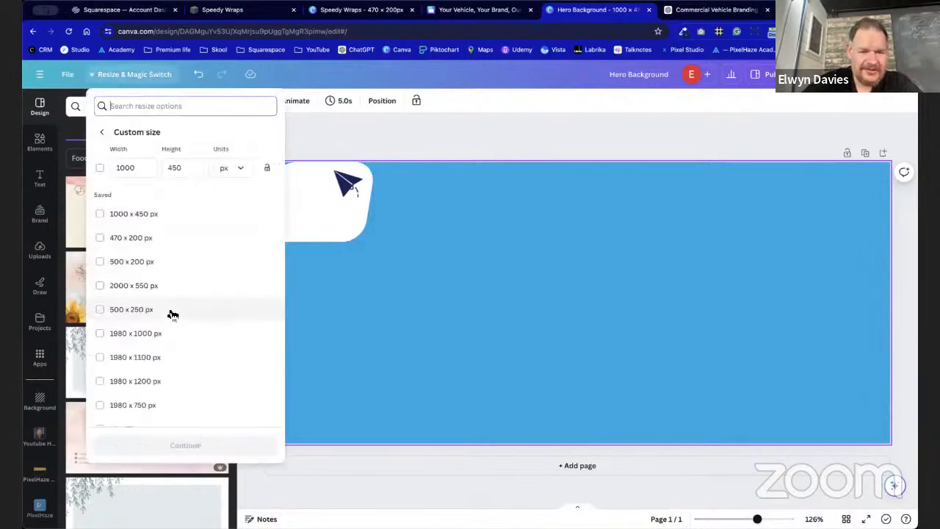
{"action": "left_click", "coordinate": [155, 171]}
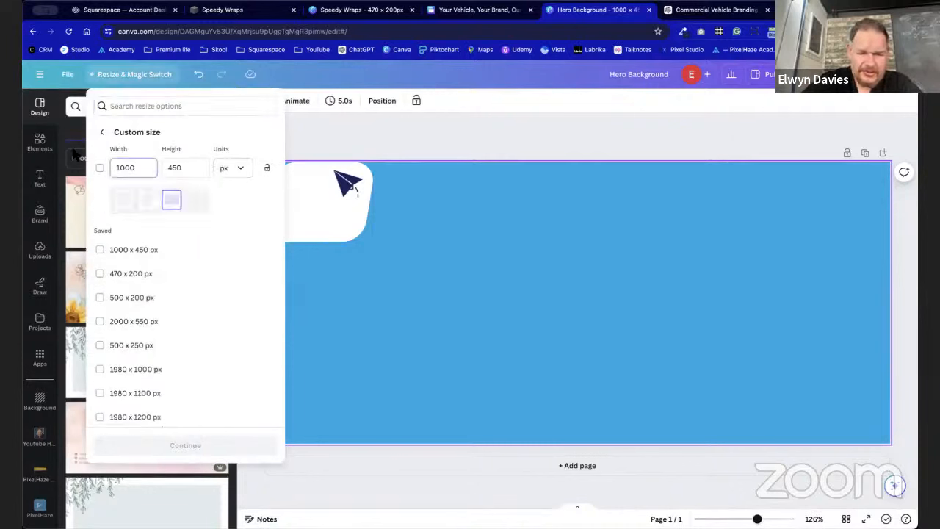
{"action": "key", "text": "BackSpace"}
{"action": "key", "text": "BackSpace"}
{"action": "key", "text": "BackSpace"}
{"action": "key", "text": "BackSpace"}
{"action": "type", "text": "400"}
{"action": "key", "text": "Tab"}
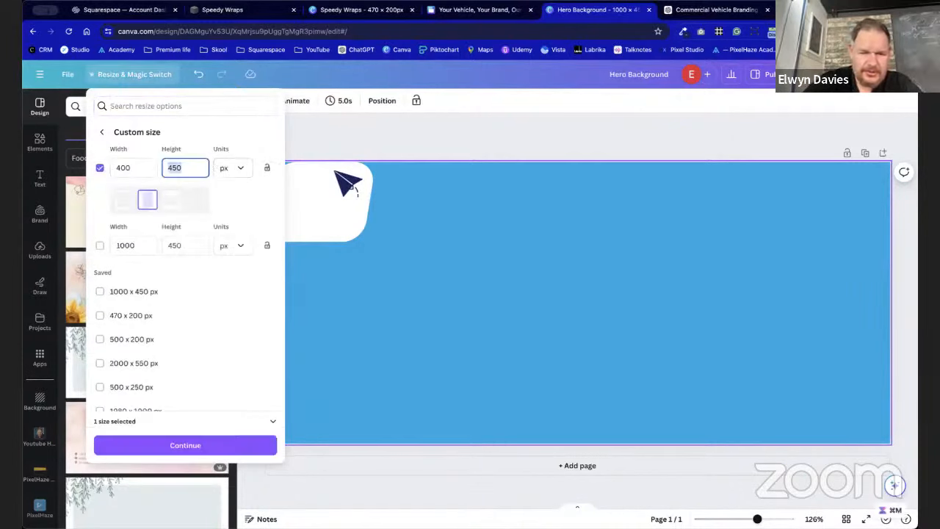
{"action": "type", "text": "300"}
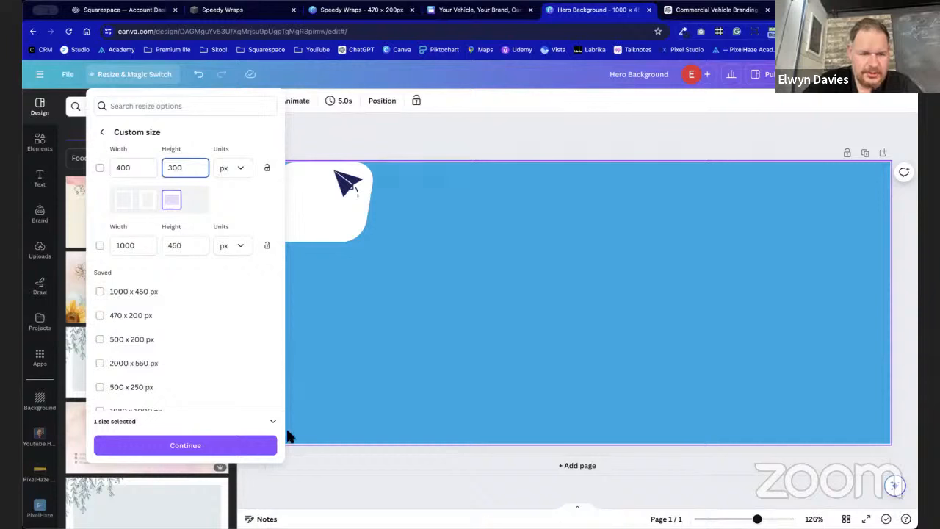
{"action": "left_click", "coordinate": [254, 447]}
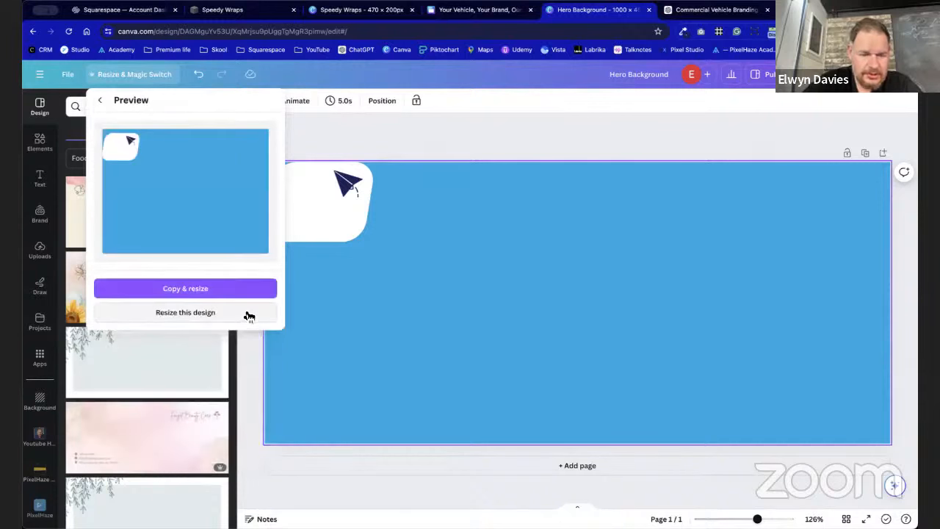
{"action": "left_click", "coordinate": [247, 312]}
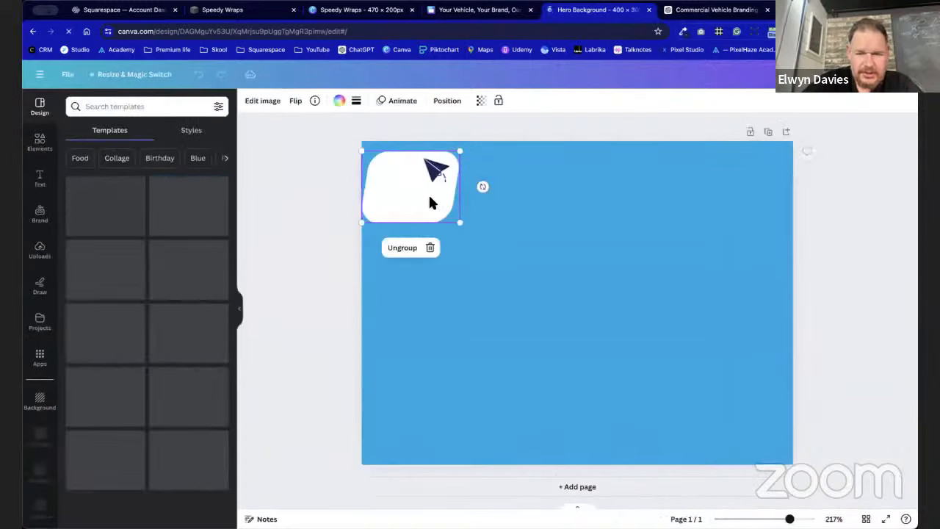
Enlarge the paper plane card to about 395 × 288 px and centre it on the page.
{"action": "left_click_drag", "start_coordinate": [460, 220], "coordinate": [821, 420]}
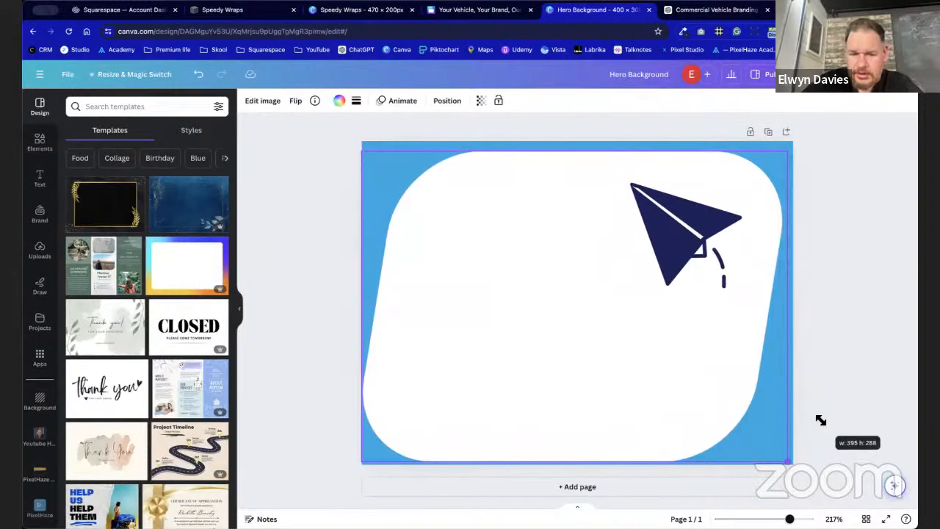
{"action": "left_click", "coordinate": [816, 262]}
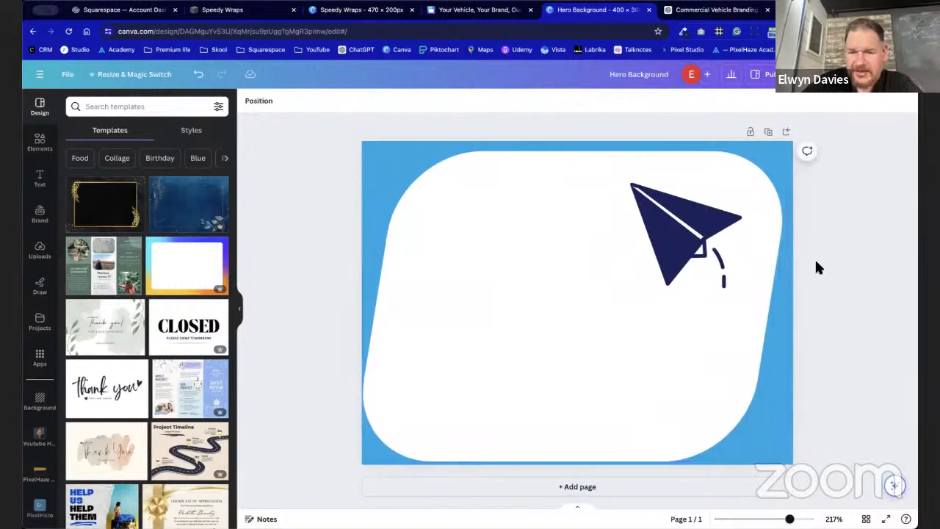
{"action": "left_click_drag", "start_coordinate": [652, 279], "coordinate": [659, 278]}
{"action": "left_click", "coordinate": [831, 282]}
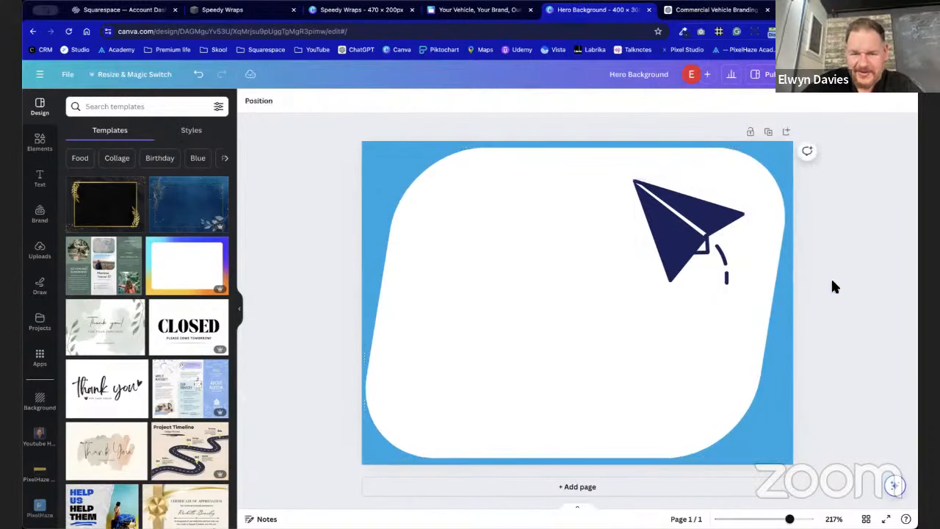
{"action": "left_click_drag", "start_coordinate": [674, 319], "coordinate": [674, 319]}
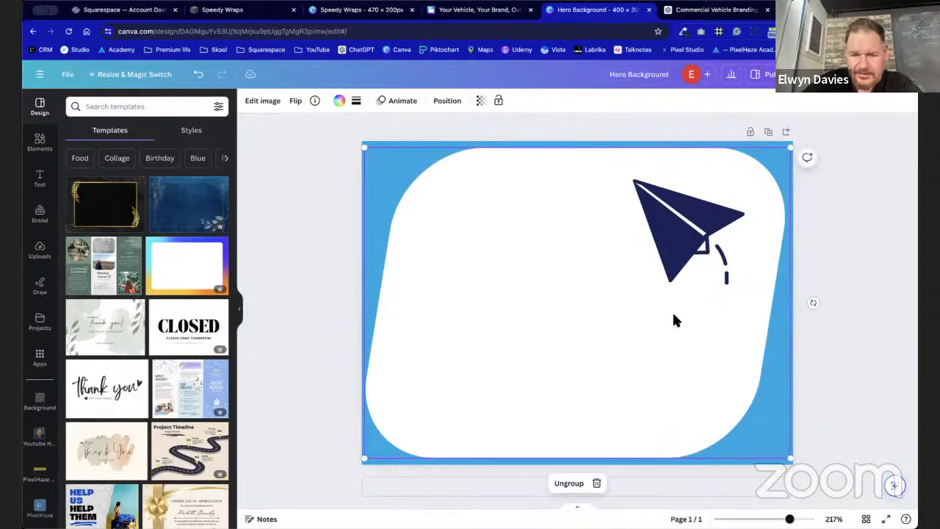
{"action": "left_click", "coordinate": [333, 317]}
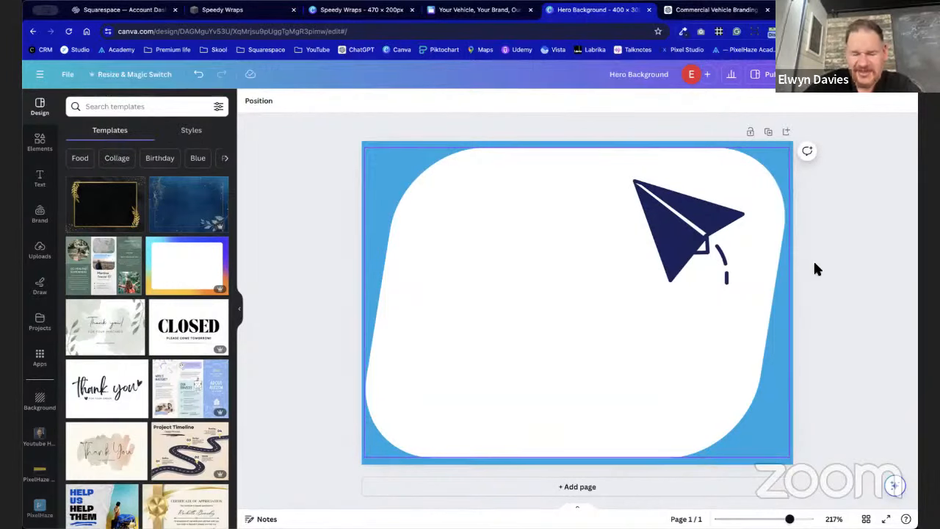
{"action": "left_click", "coordinate": [367, 158]}
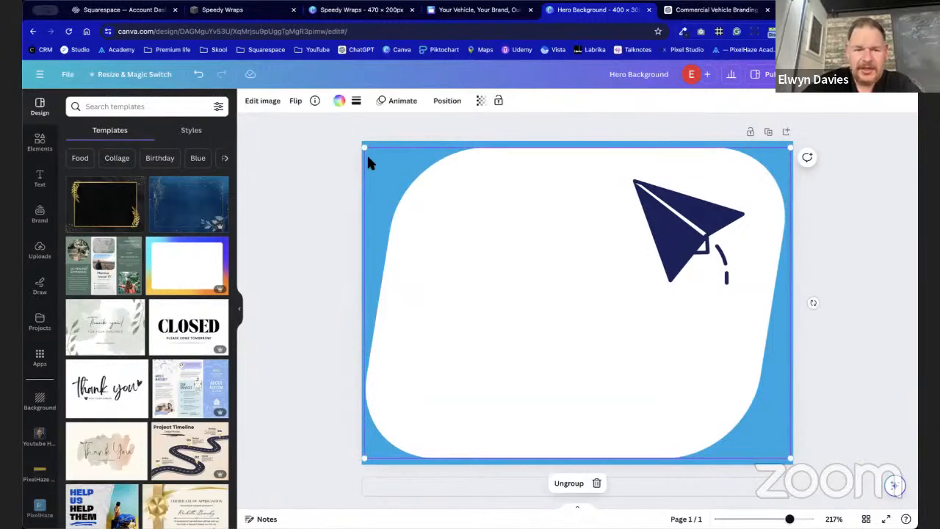
{"action": "left_click", "coordinate": [378, 137]}
{"action": "left_click", "coordinate": [249, 101]}
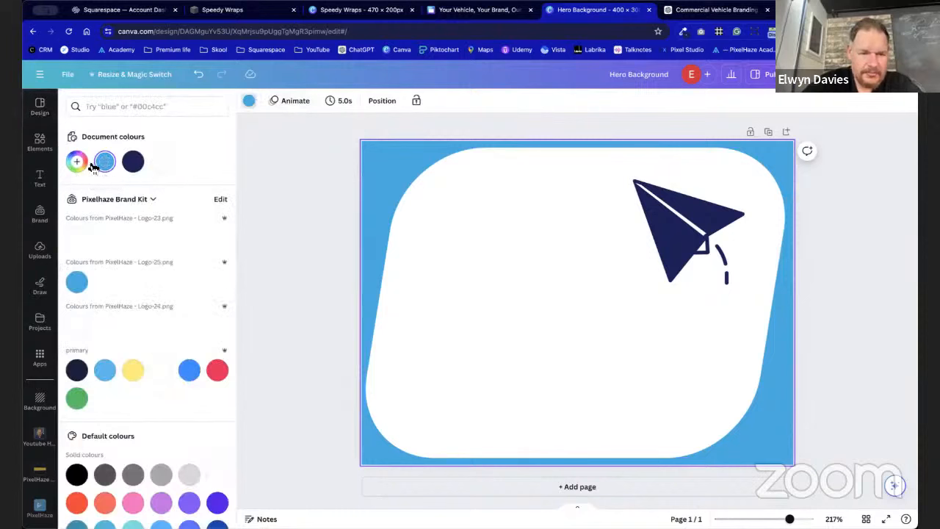
{"action": "left_click", "coordinate": [78, 165]}
{"action": "left_click", "coordinate": [183, 133]}
{"action": "left_click", "coordinate": [249, 101]}
{"action": "left_click", "coordinate": [249, 100]}
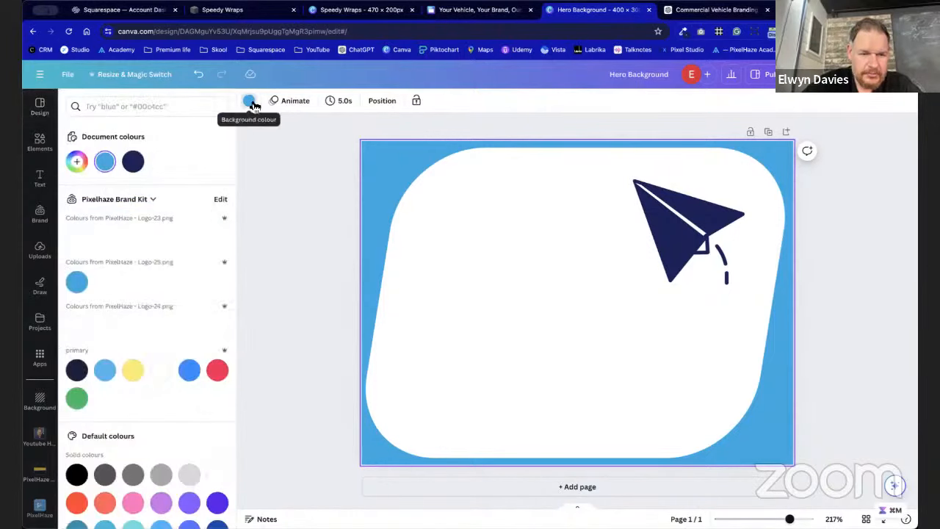
{"action": "scroll", "coordinate": [213, 211], "scroll_direction": "down", "scroll_amount": 5}
{"action": "scroll", "coordinate": [212, 205], "scroll_direction": "up", "scroll_amount": 5}
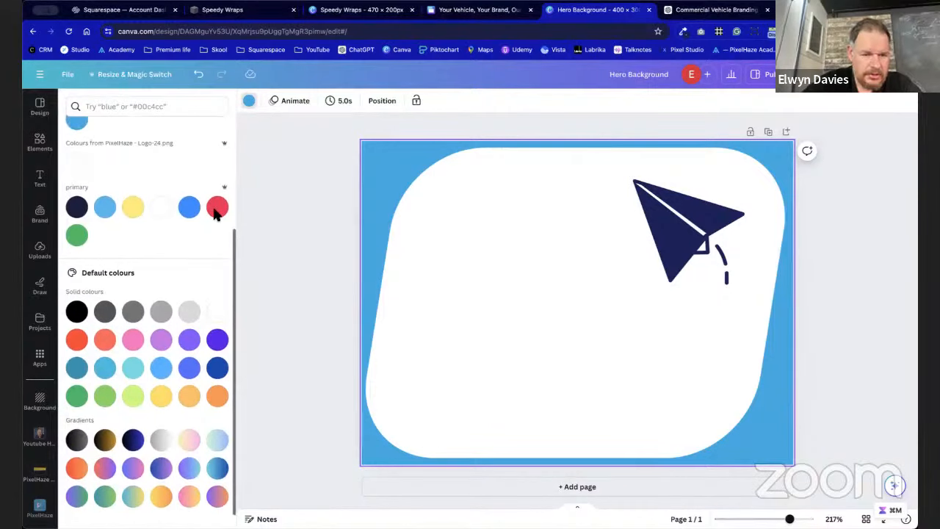
Delete the blue page background behind the paper plane card.
{"action": "left_click", "coordinate": [338, 179]}
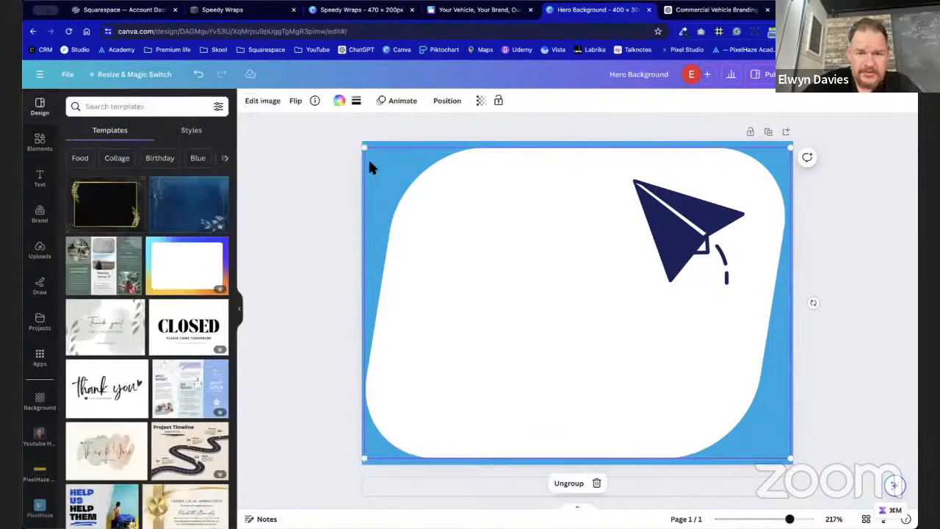
{"action": "key", "text": "Delete"}
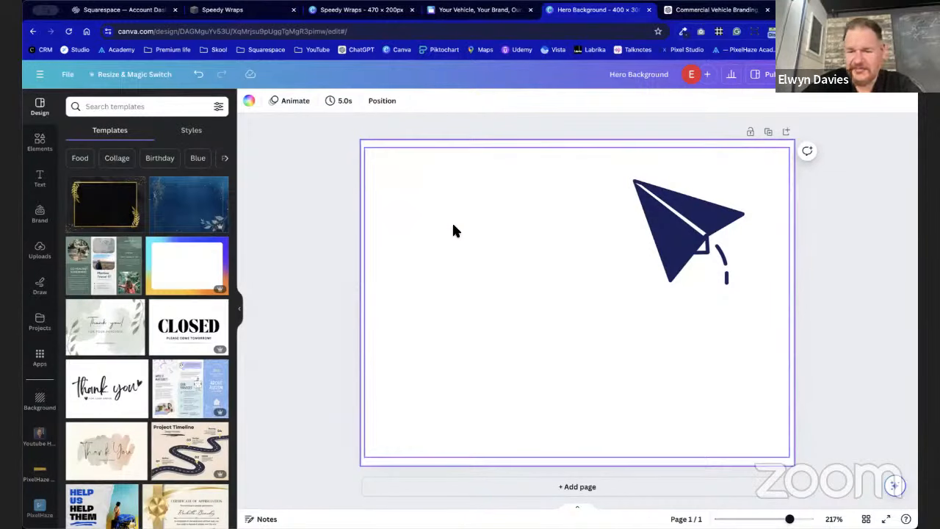
{"action": "left_click", "coordinate": [829, 225]}
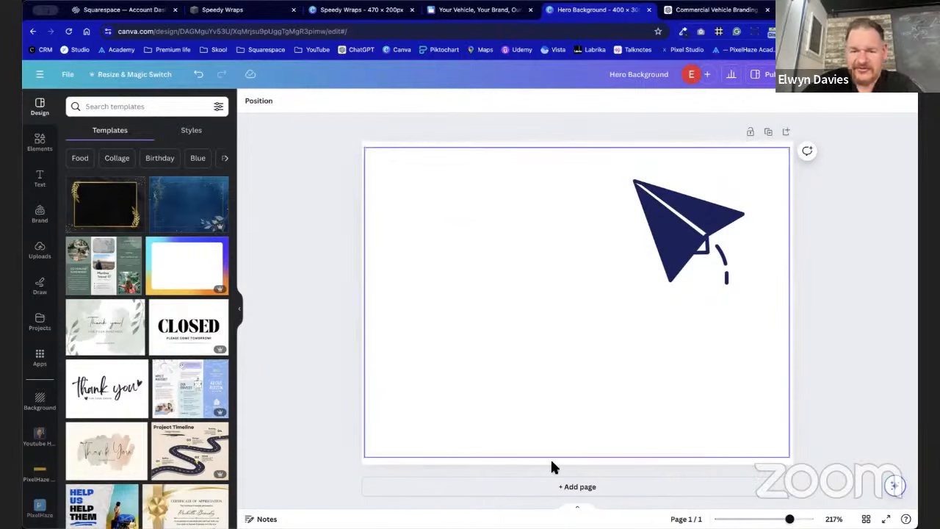
Add a second blank page, and delete the white card and paper plane icon from page 1.
{"action": "left_click", "coordinate": [550, 488]}
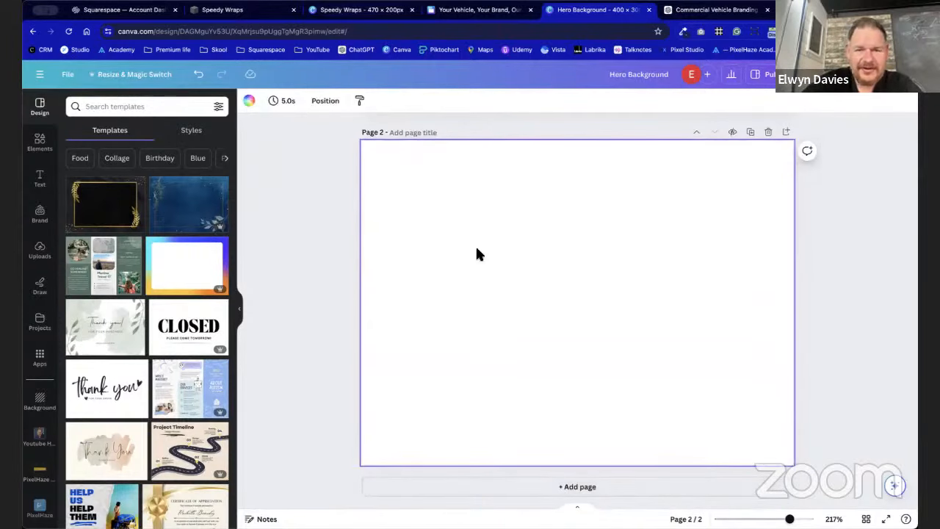
{"action": "scroll", "coordinate": [477, 254], "scroll_direction": "up", "scroll_amount": 5}
{"action": "left_click", "coordinate": [563, 261]}
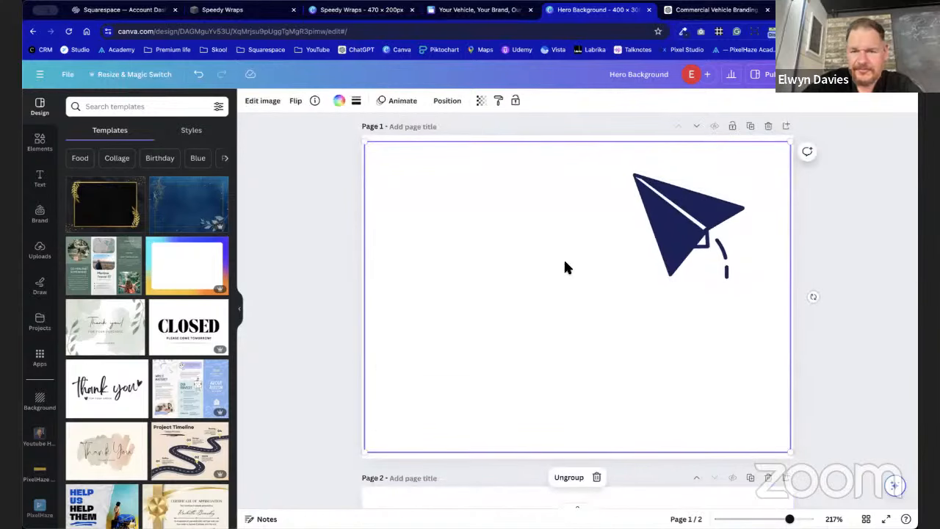
{"action": "key", "text": "Delete"}
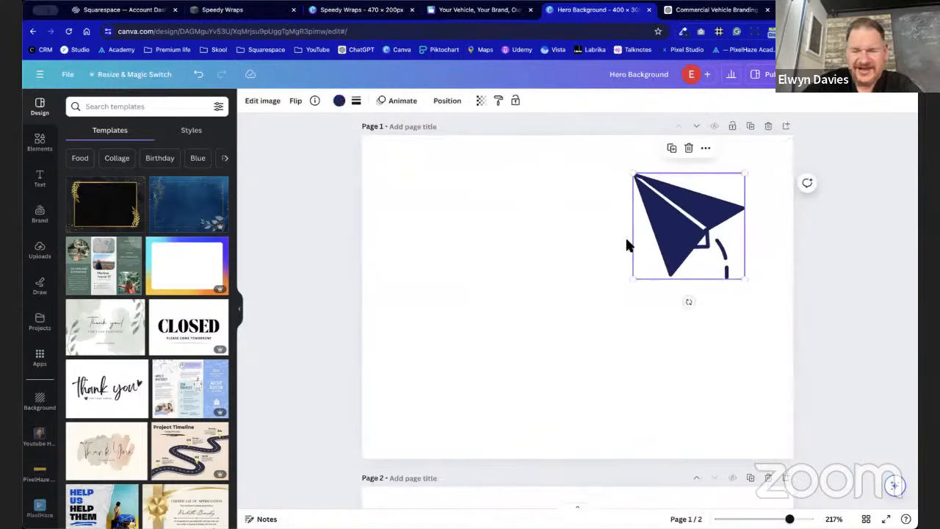
{"action": "key", "text": "Delete"}
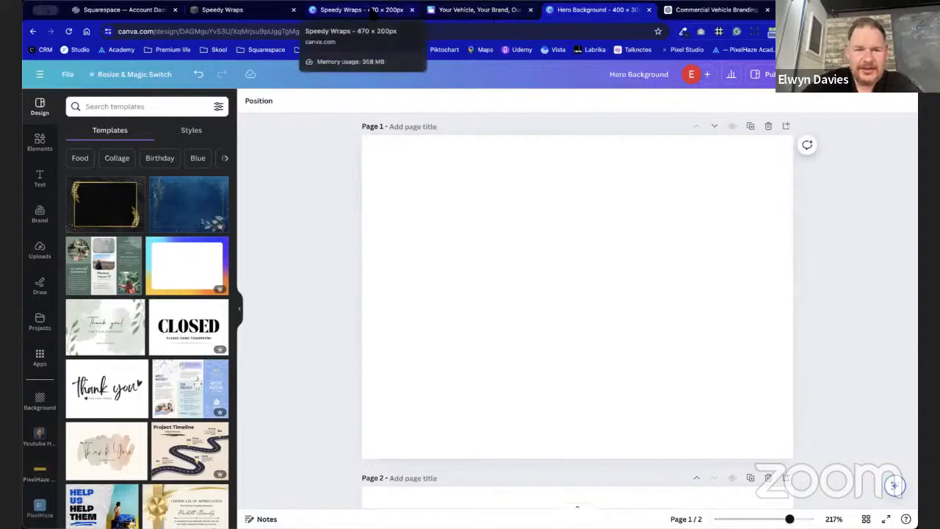
Copy the grouped paper plane card from the home page mockup onto page 1 and enlarge it to the full page width.
{"action": "left_click", "coordinate": [478, 10]}
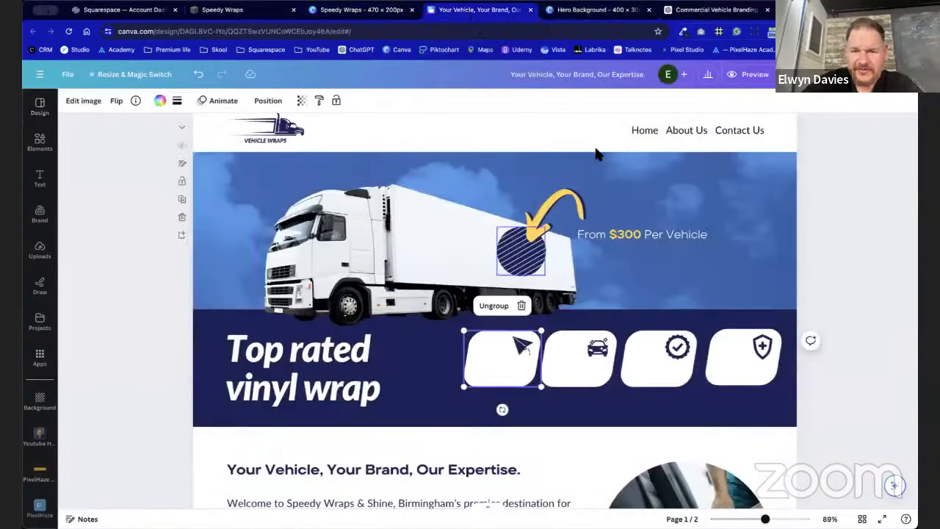
{"action": "left_click", "coordinate": [596, 11]}
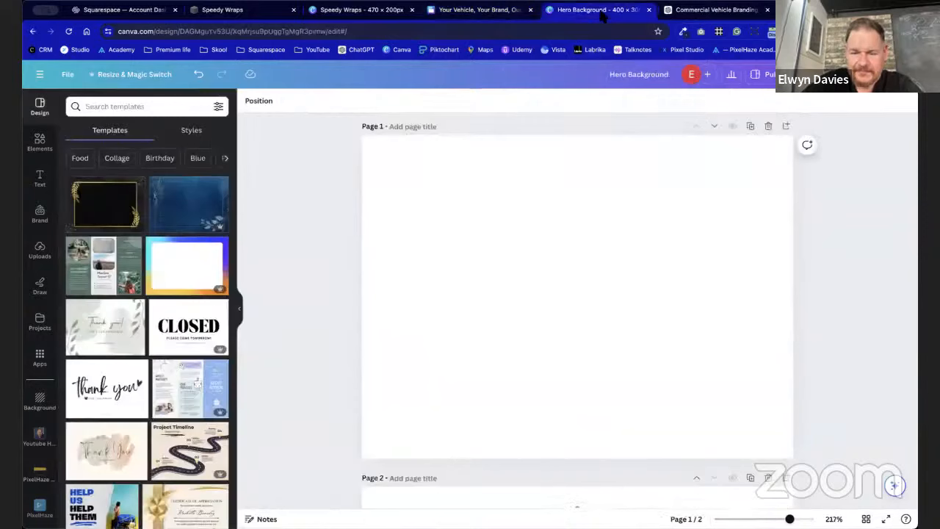
{"action": "left_click_drag", "start_coordinate": [551, 275], "coordinate": [787, 459]}
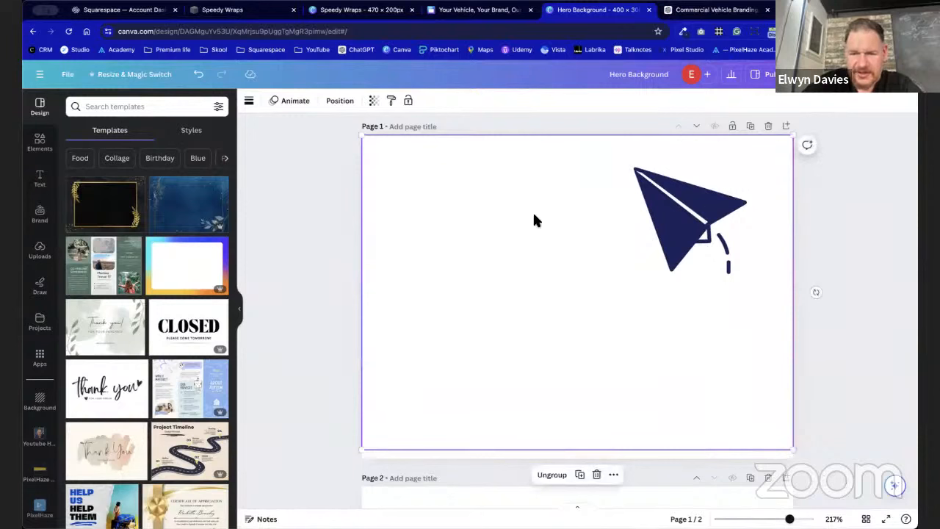
Centre page 1's card vertically, and copy the mockup's grouped car card onto page 2, enlarged to full page width and centred.
{"action": "left_click_drag", "start_coordinate": [534, 216], "coordinate": [535, 220]}
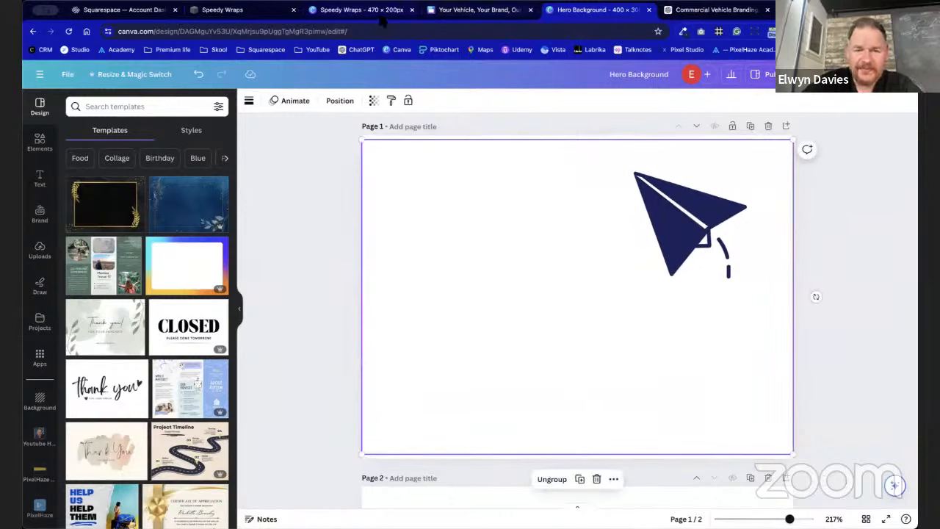
{"action": "left_click", "coordinate": [468, 11]}
{"action": "left_click", "coordinate": [564, 340]}
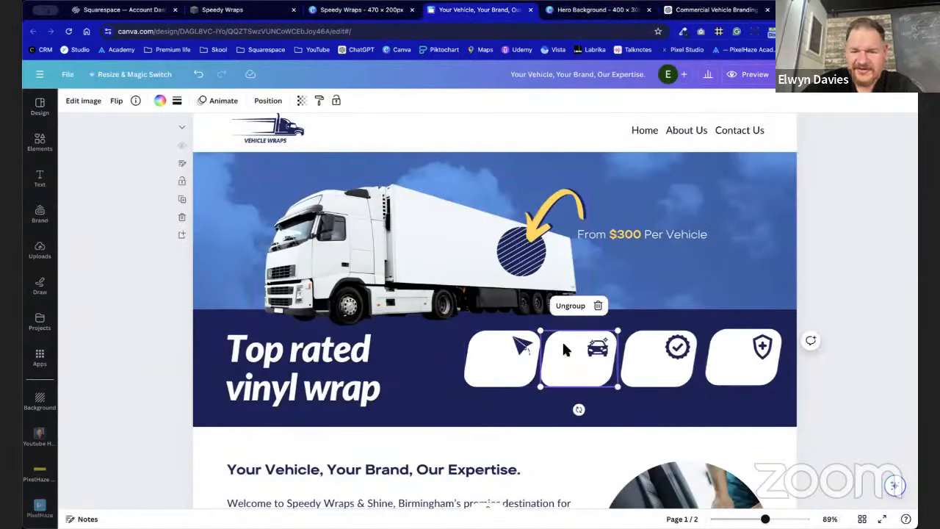
{"action": "left_click", "coordinate": [599, 10]}
{"action": "scroll", "coordinate": [576, 397], "scroll_direction": "down", "scroll_amount": 5}
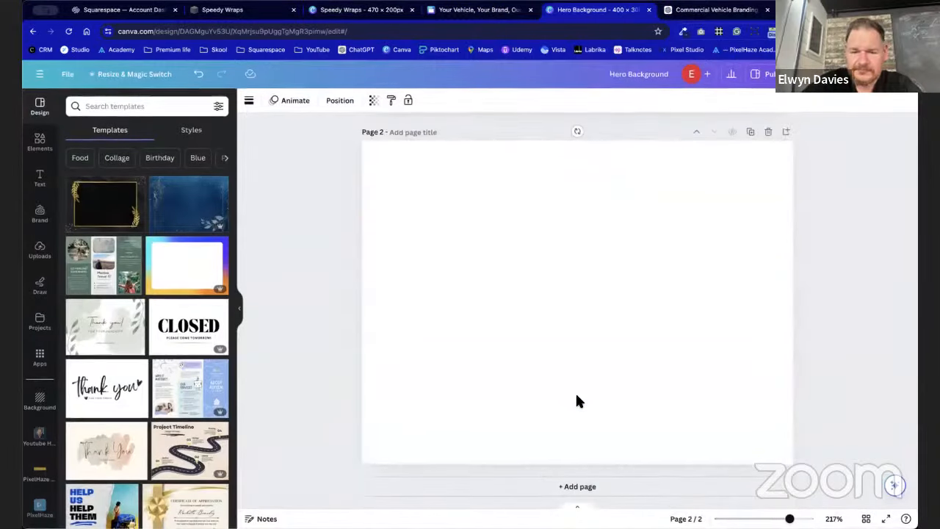
{"action": "key", "text": "ctrl+v"}
{"action": "left_click_drag", "start_coordinate": [555, 283], "coordinate": [796, 459]}
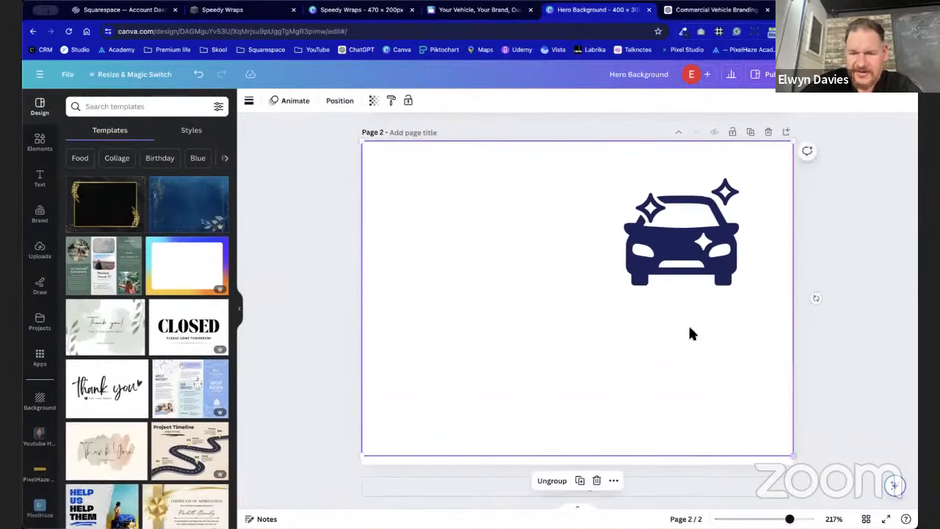
{"action": "left_click_drag", "start_coordinate": [658, 295], "coordinate": [661, 299]}
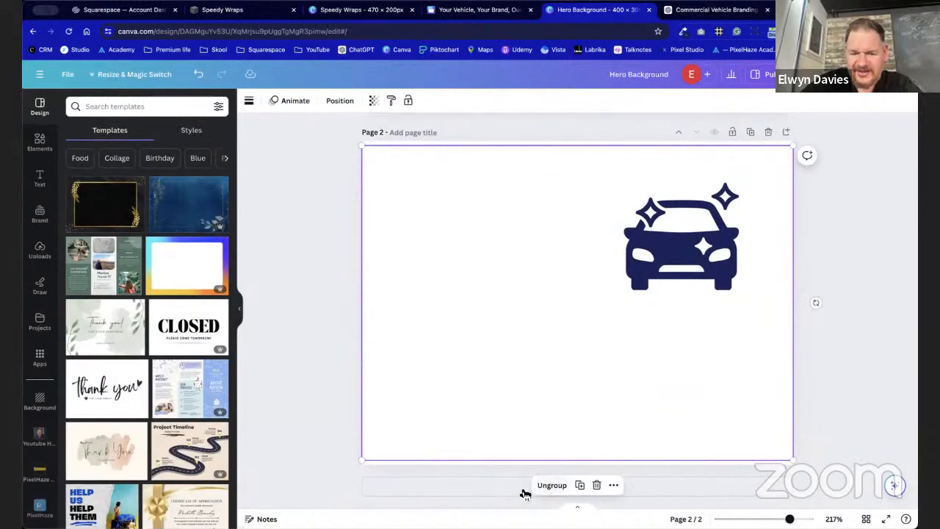
{"action": "left_click", "coordinate": [830, 173]}
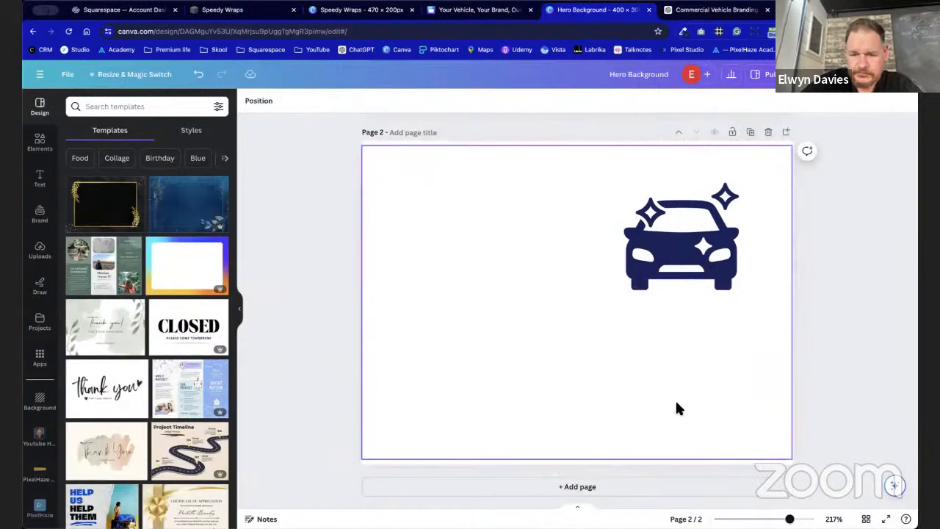
Add blank pages 3 and 4, and copy the mockup's checkmark badge card onto page 4, enlarged to full page width and centred.
{"action": "left_click", "coordinate": [610, 487]}
{"action": "left_click", "coordinate": [621, 488]}
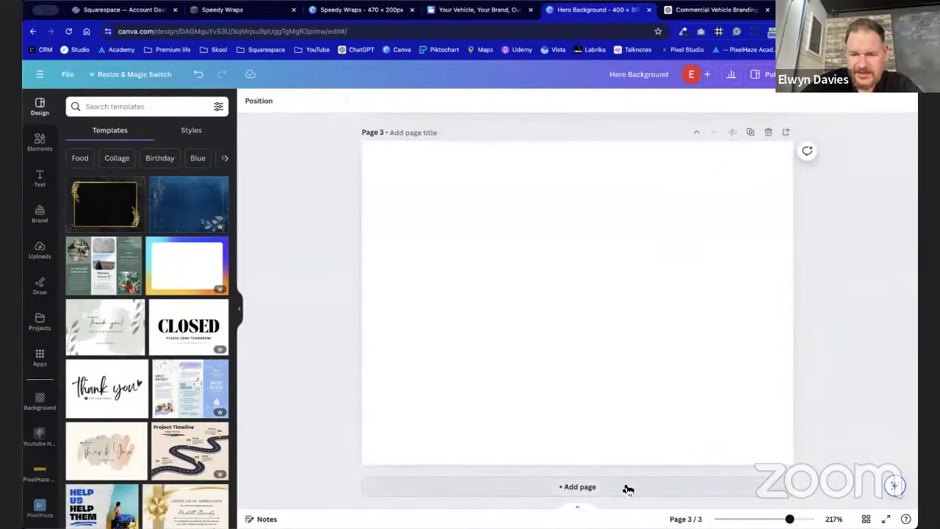
{"action": "left_click", "coordinate": [489, 13]}
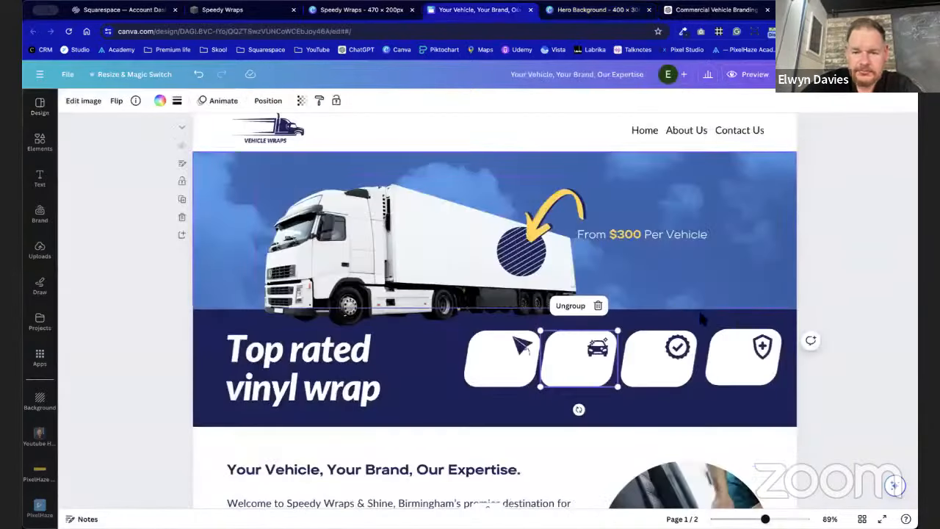
{"action": "left_click", "coordinate": [659, 358]}
{"action": "left_click", "coordinate": [606, 11]}
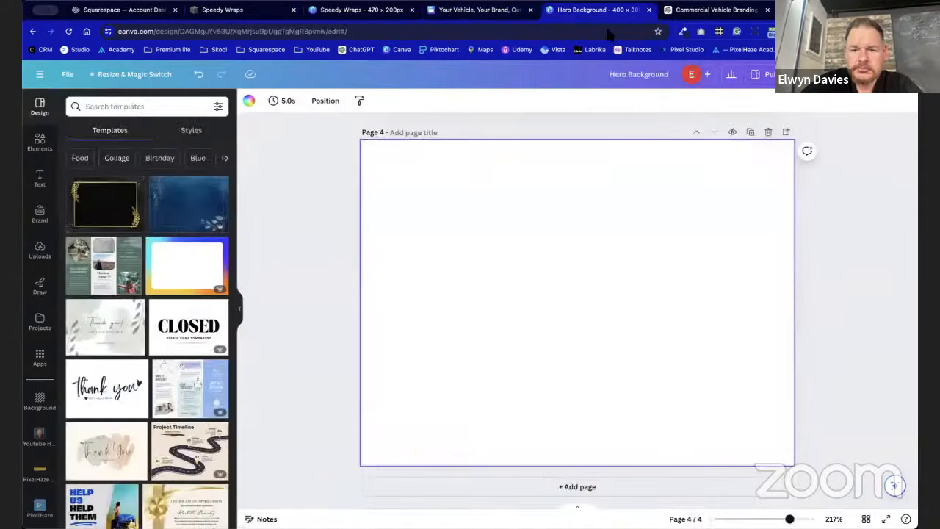
{"action": "key", "text": "ctrl+v"}
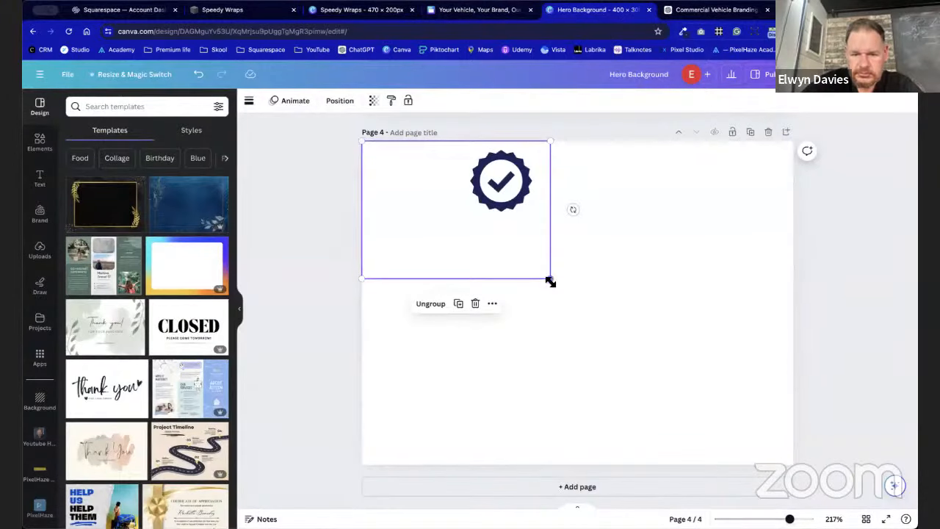
{"action": "left_click_drag", "start_coordinate": [550, 282], "coordinate": [808, 441]}
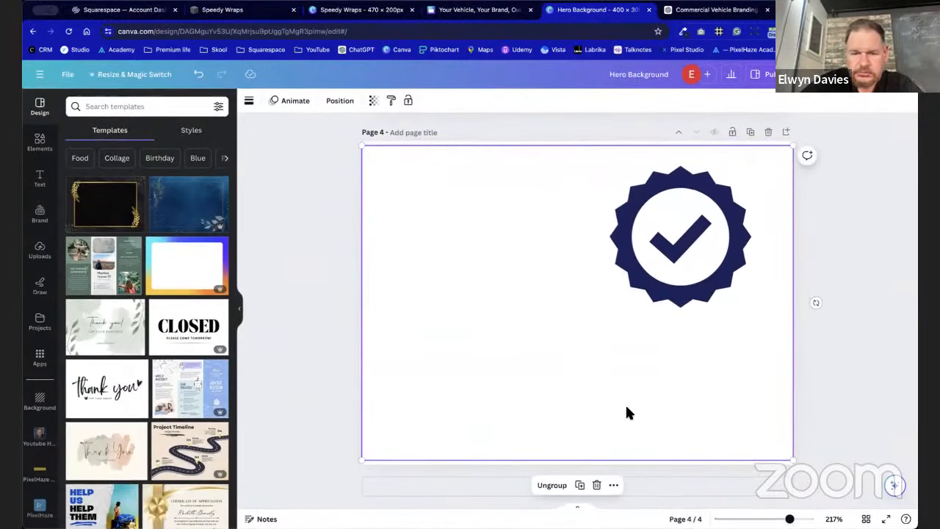
{"action": "left_click", "coordinate": [863, 290]}
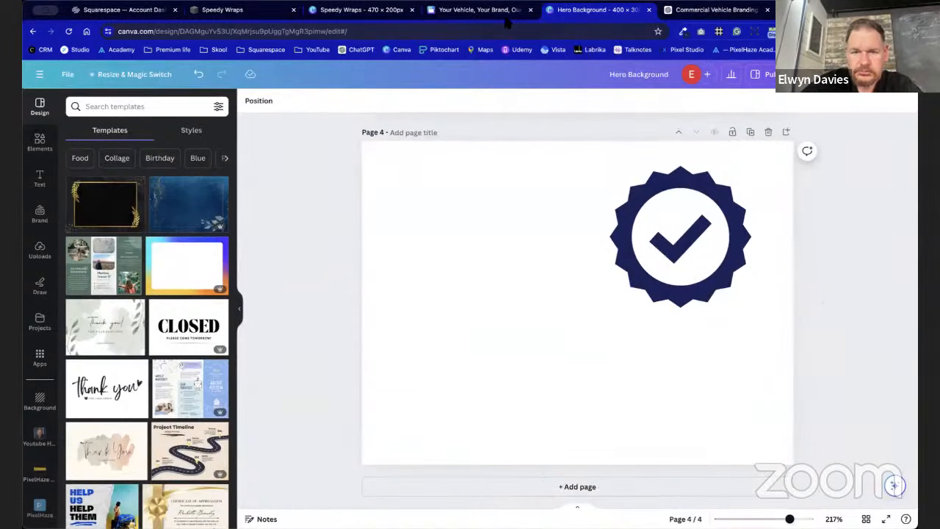
{"action": "scroll", "coordinate": [482, 323], "scroll_direction": "up", "scroll_amount": 3}
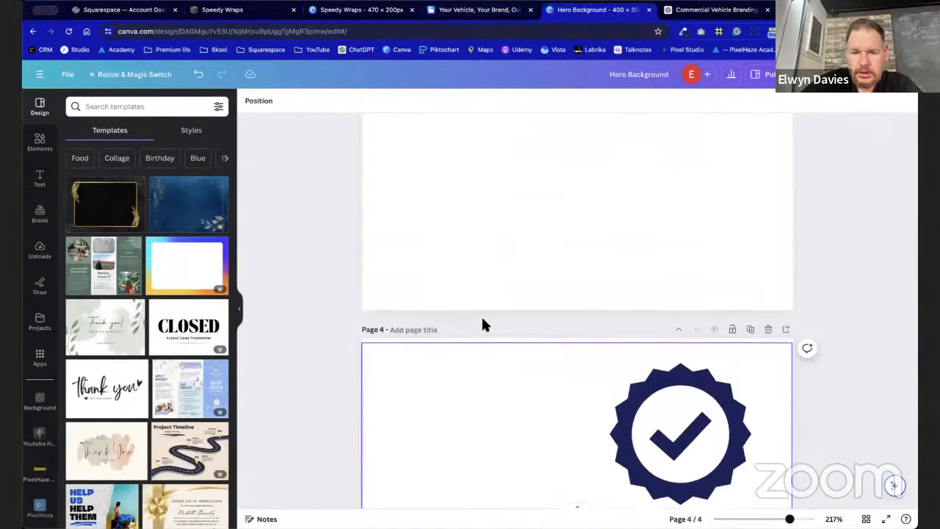
{"action": "left_click", "coordinate": [523, 389]}
{"action": "key", "text": "Delete"}
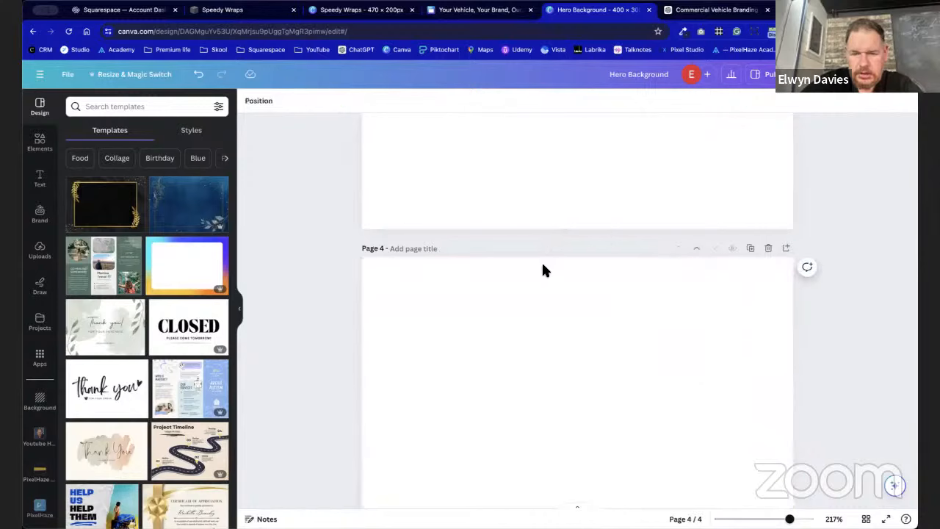
{"action": "scroll", "coordinate": [541, 264], "scroll_direction": "up", "scroll_amount": 1}
{"action": "key", "text": "ctrl+z"}
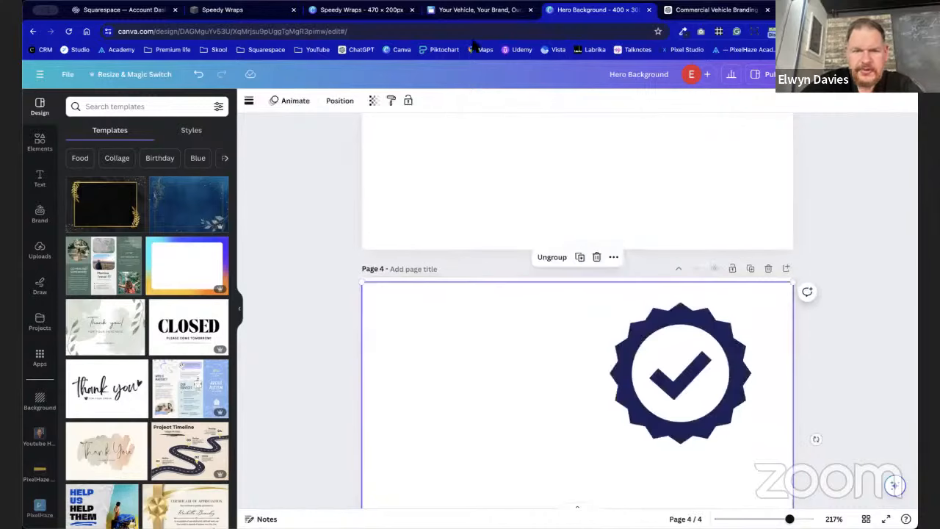
{"action": "left_click", "coordinate": [469, 15]}
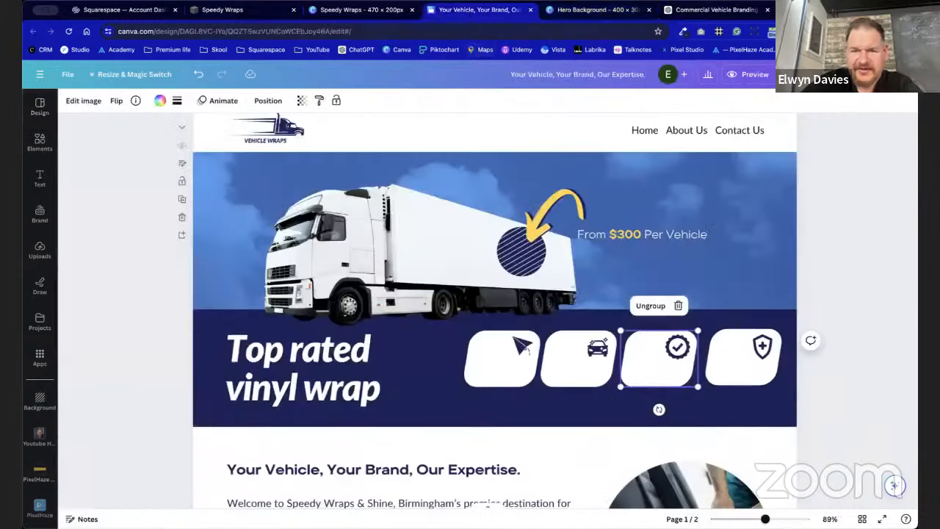
{"action": "left_click", "coordinate": [607, 12]}
Move the grouped checkmark badge card from page 4 to page 3.
{"action": "key", "text": "Delete"}
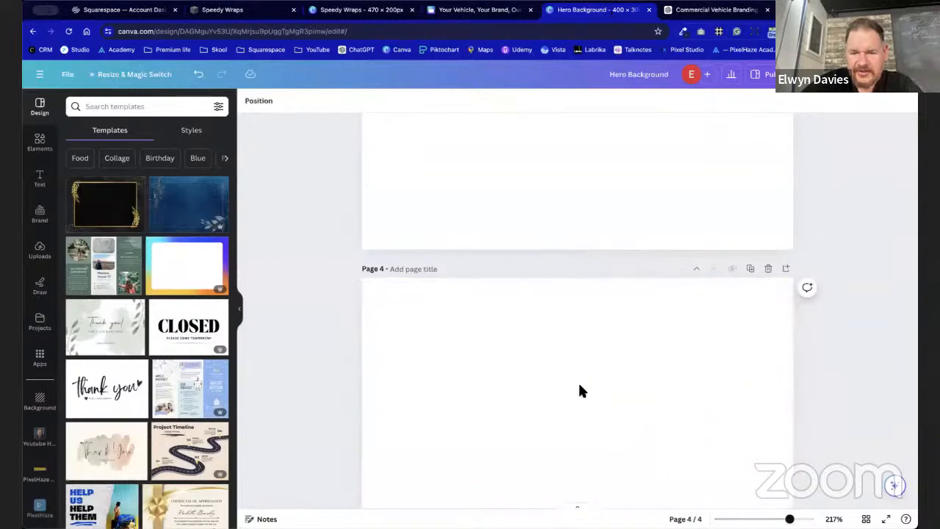
{"action": "scroll", "coordinate": [578, 390], "scroll_direction": "up", "scroll_amount": 3}
{"action": "key", "text": "ctrl+v"}
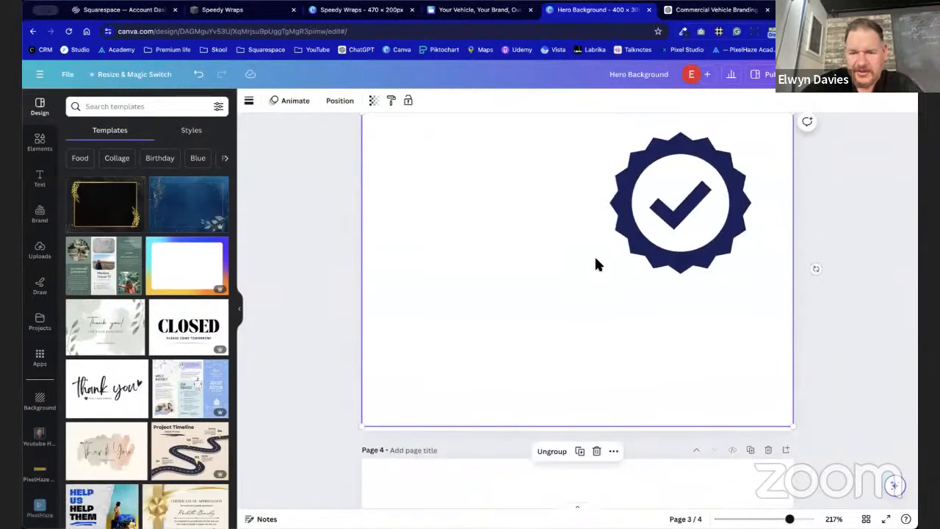
Copy the grouped shield card from the home page mockup onto the empty page 4.
{"action": "scroll", "coordinate": [577, 367], "scroll_direction": "down", "scroll_amount": 4}
{"action": "left_click", "coordinate": [571, 403]}
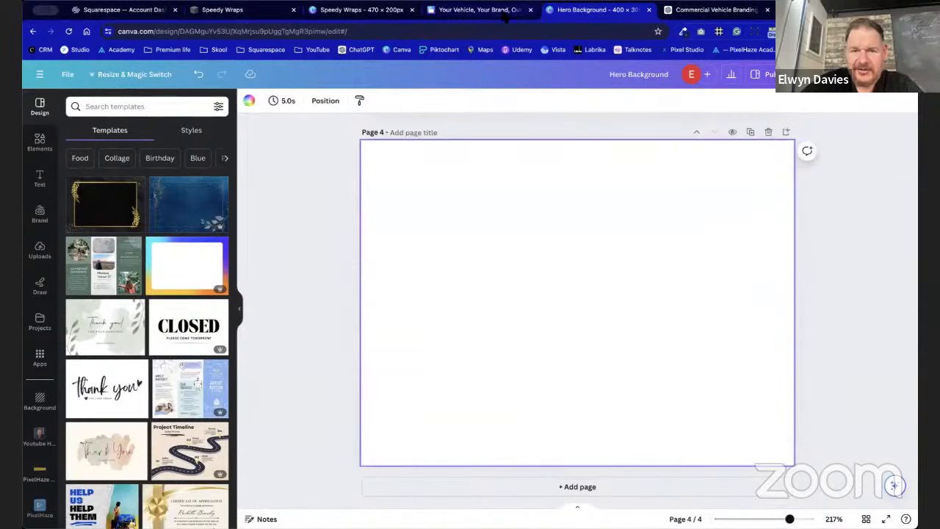
{"action": "left_click", "coordinate": [503, 12]}
{"action": "left_click", "coordinate": [744, 369]}
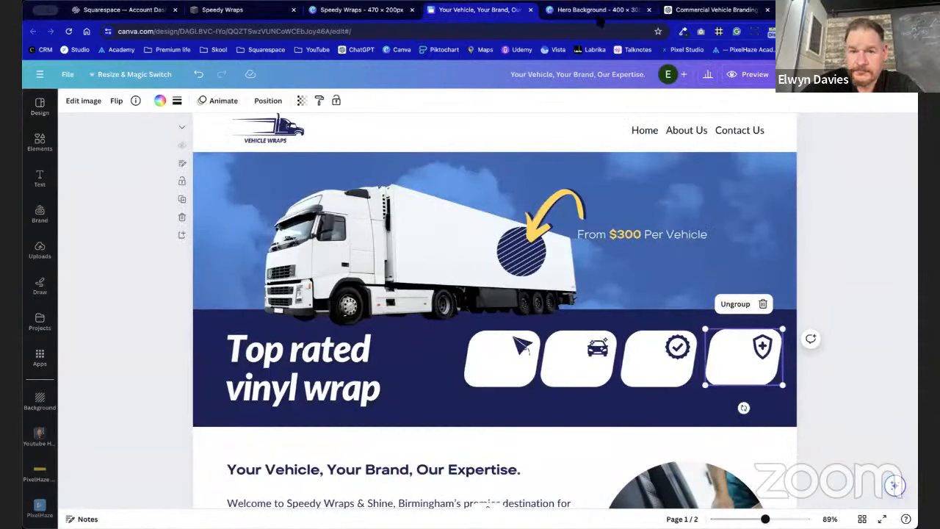
{"action": "left_click", "coordinate": [599, 13]}
{"action": "key", "text": "ctrl+v"}
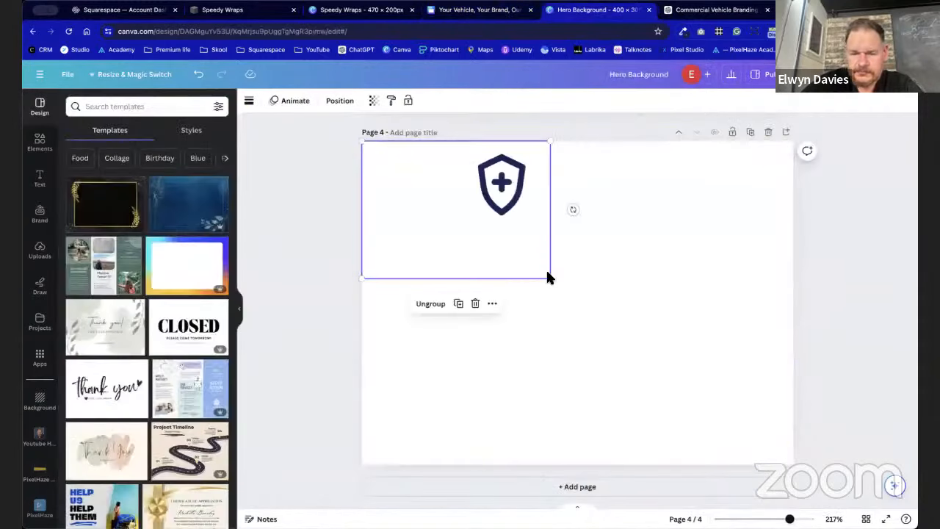
Enlarge the shield card on page 4 to 400 × 292 px and centre it vertically on the page.
{"action": "left_click_drag", "start_coordinate": [543, 275], "coordinate": [669, 369]}
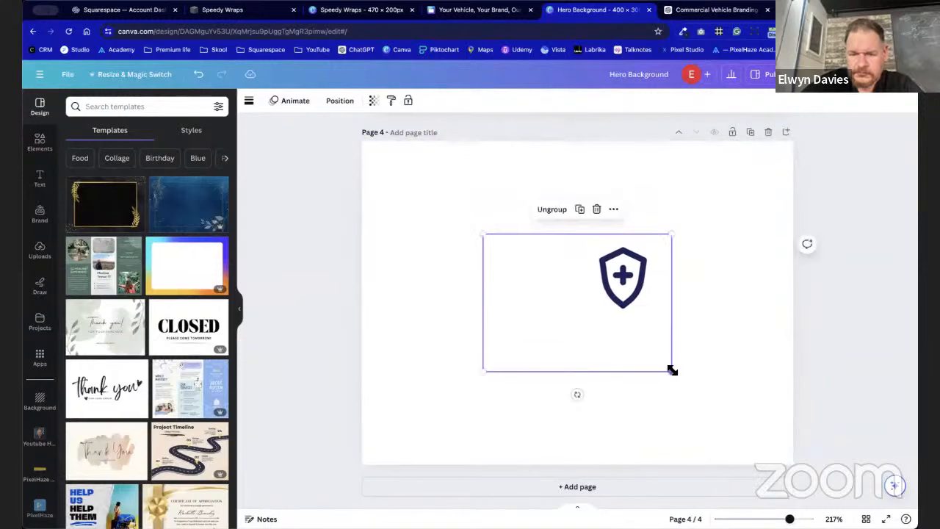
{"action": "left_click_drag", "start_coordinate": [632, 330], "coordinate": [508, 241]}
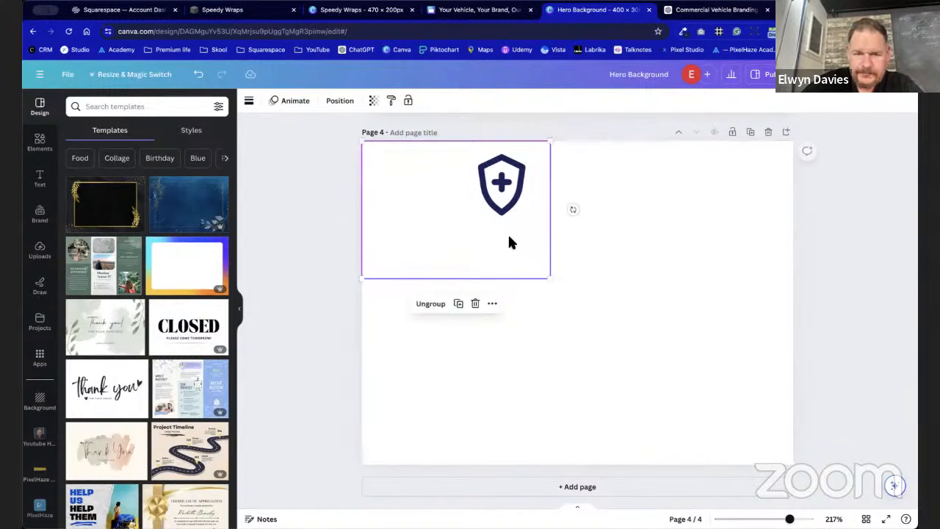
{"action": "left_click_drag", "start_coordinate": [552, 279], "coordinate": [806, 441]}
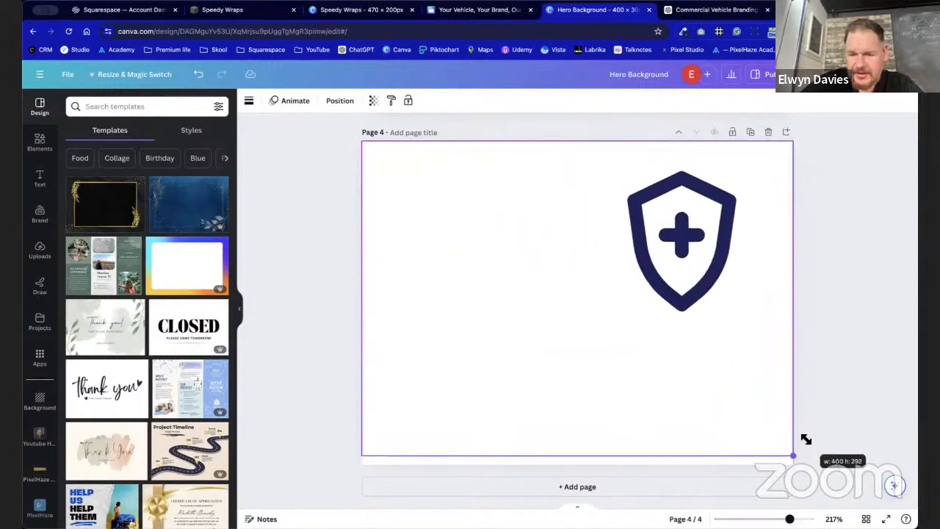
{"action": "left_click_drag", "start_coordinate": [627, 304], "coordinate": [622, 287]}
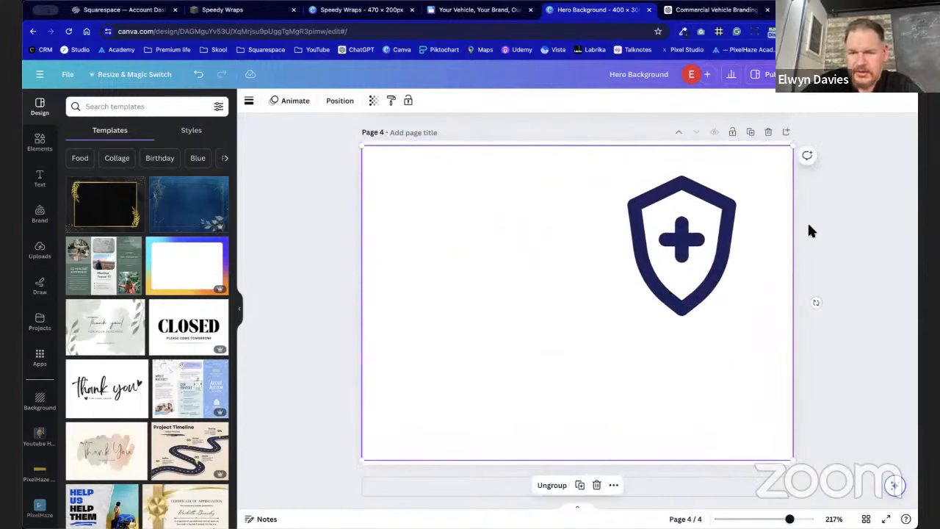
{"action": "left_click", "coordinate": [834, 213]}
Download all four card pages as PNG files at 400 × 300 px with a transparent background.
{"action": "scroll", "coordinate": [834, 213], "scroll_direction": "up", "scroll_amount": 15}
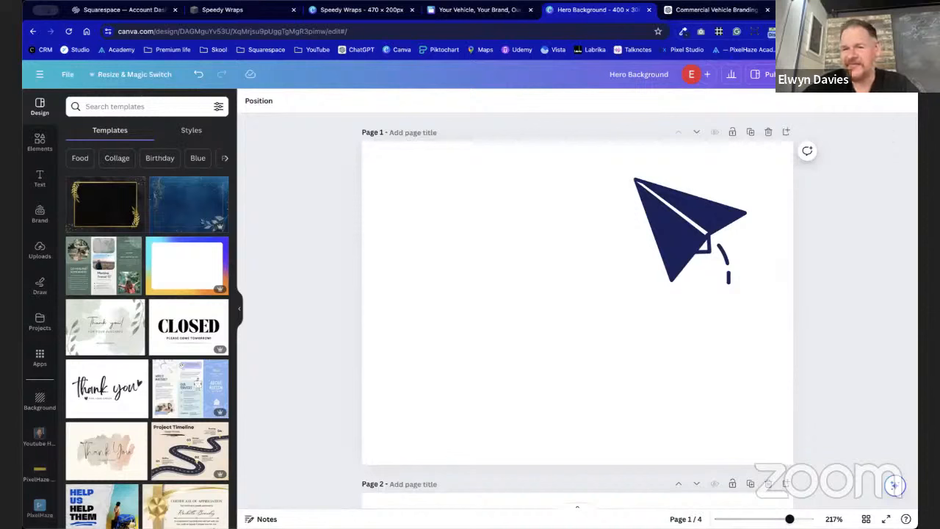
{"action": "left_click", "coordinate": [871, 81]}
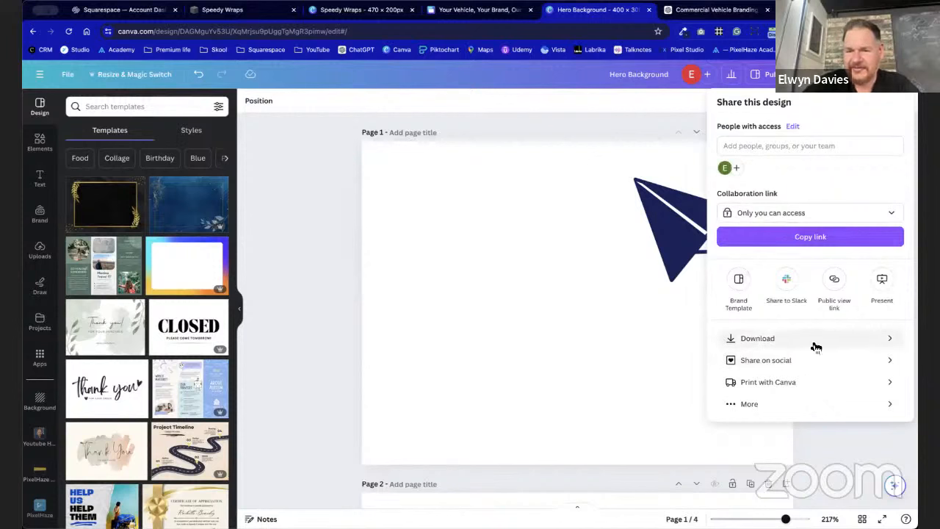
{"action": "left_click", "coordinate": [813, 342]}
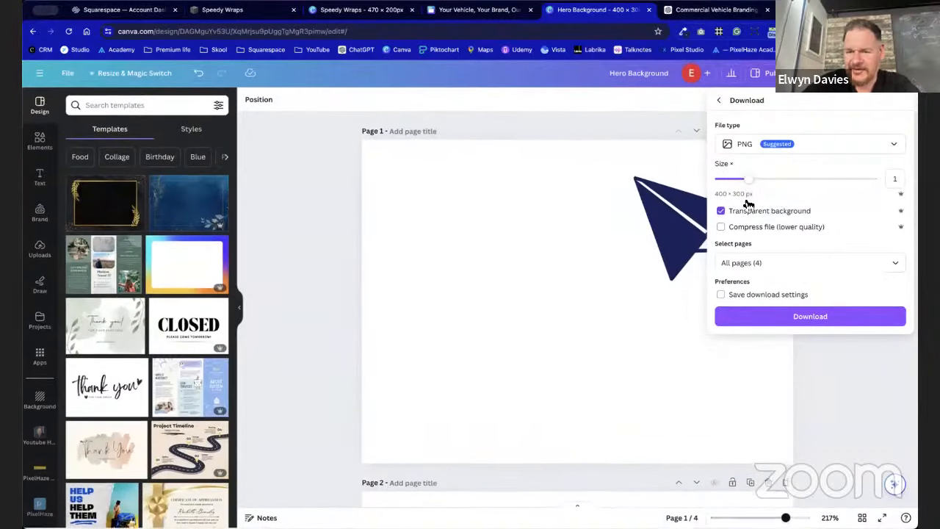
{"action": "left_click", "coordinate": [810, 317]}
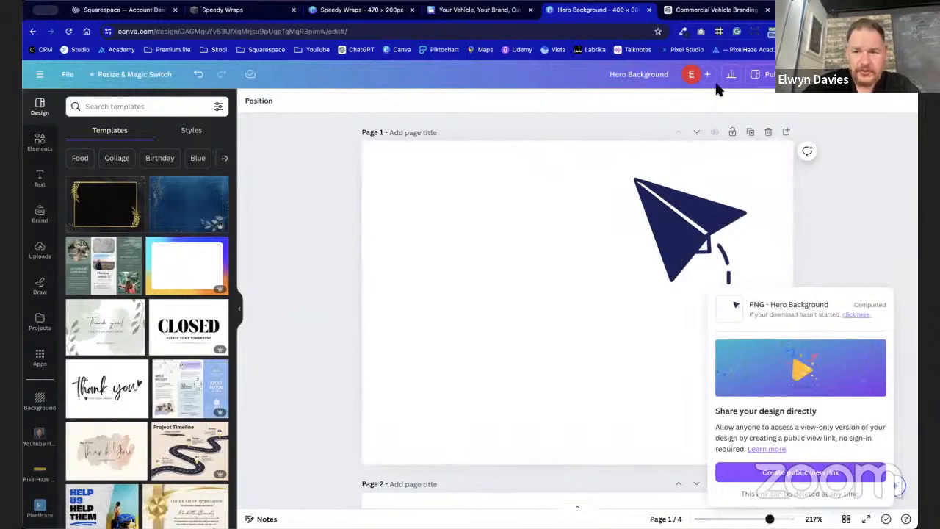
{"action": "left_click", "coordinate": [822, 52]}
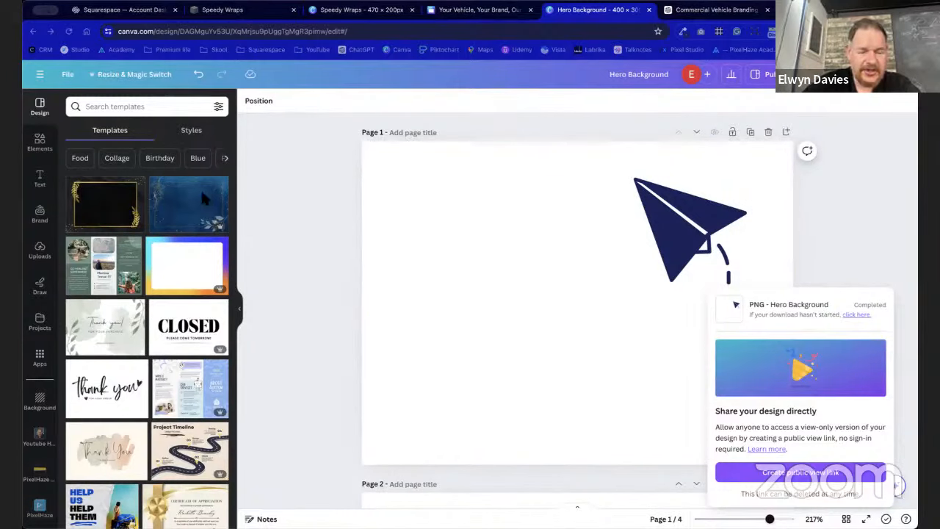
{"action": "left_click", "coordinate": [564, 137]}
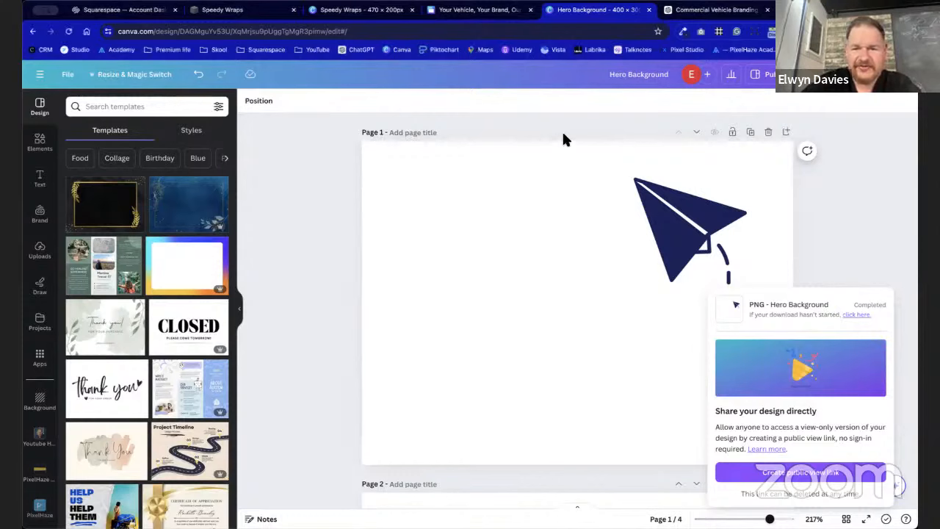
Upload the four card images 1.png to 4.png to the Squarespace site's asset library.
{"action": "left_click", "coordinate": [259, 15]}
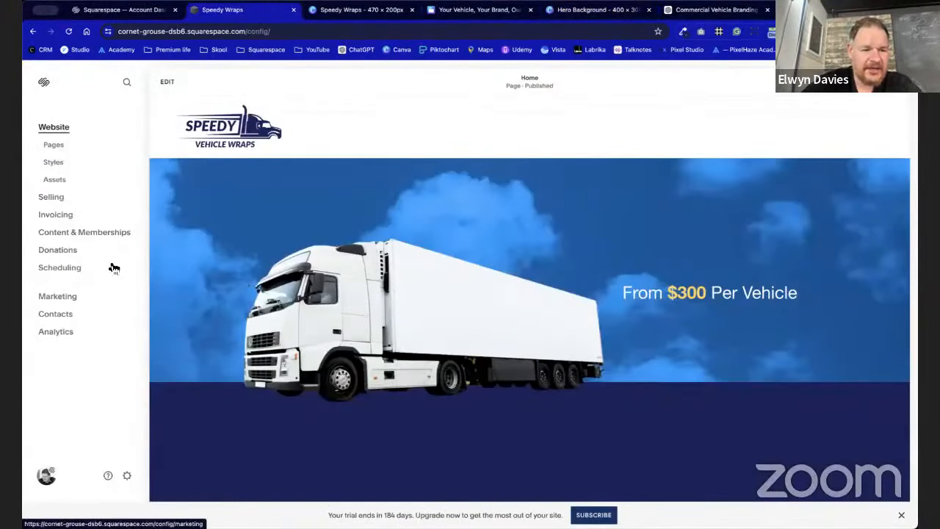
{"action": "left_click", "coordinate": [68, 182]}
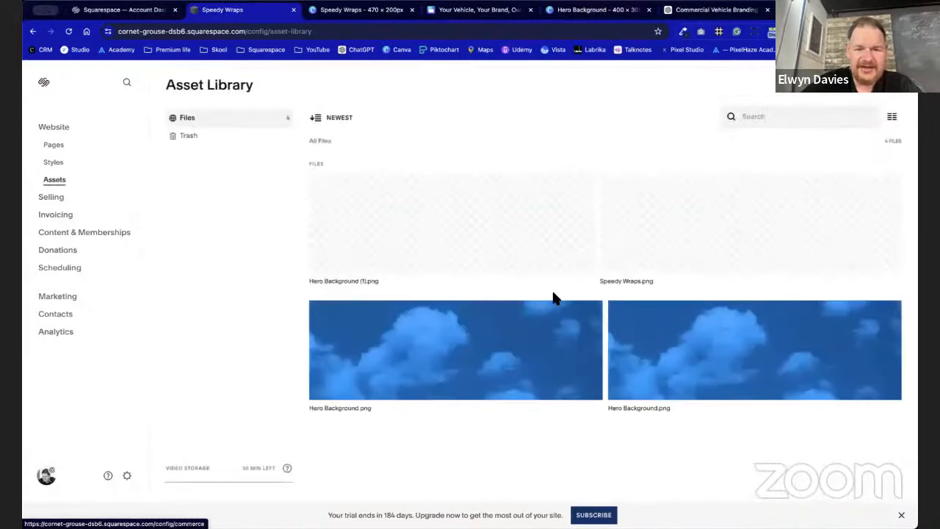
{"action": "left_click", "coordinate": [870, 85]}
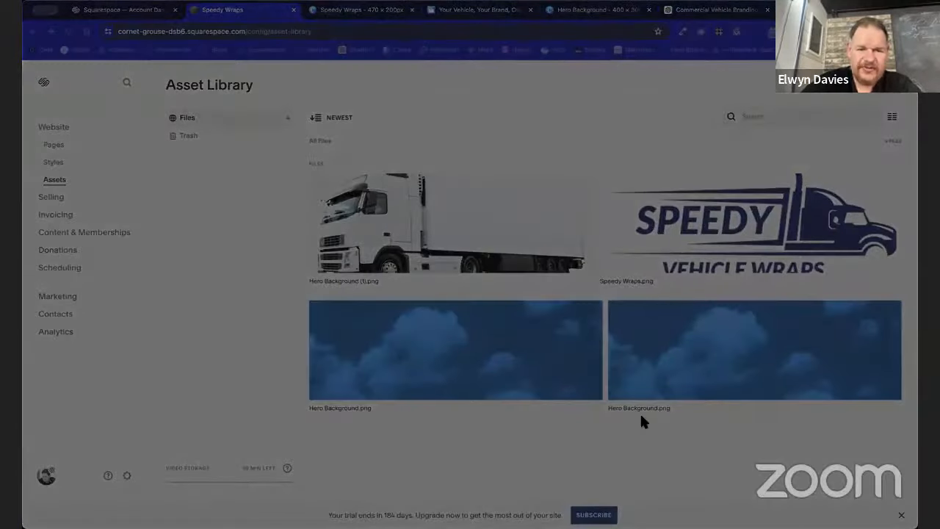
{"action": "left_click", "coordinate": [900, 508]}
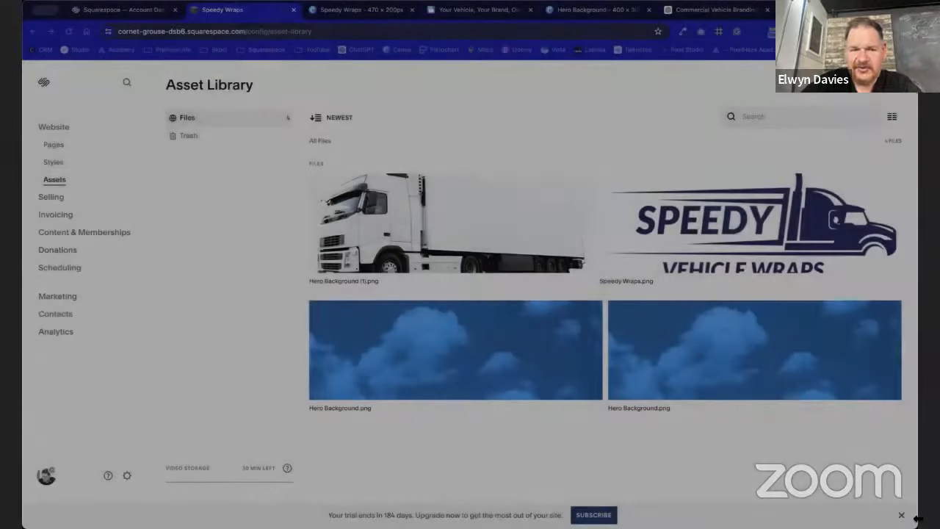
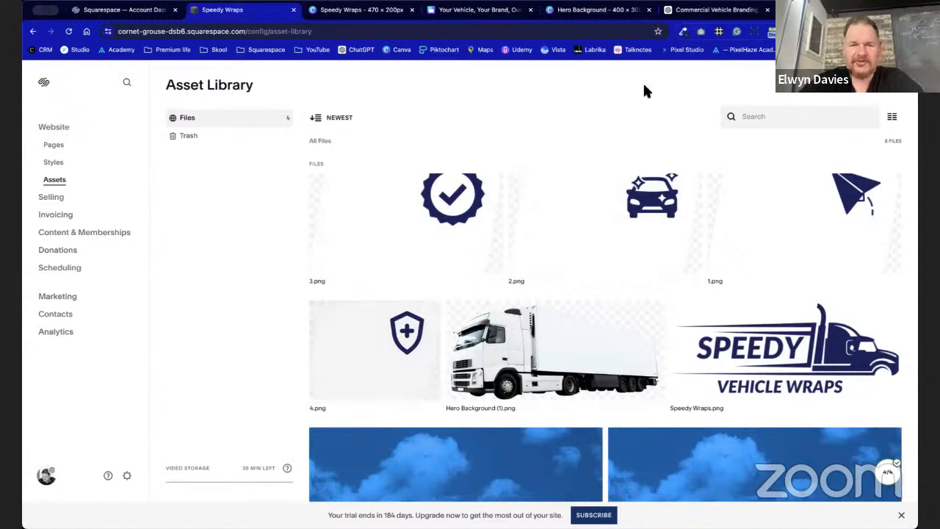
{"action": "left_click", "coordinate": [621, 20]}
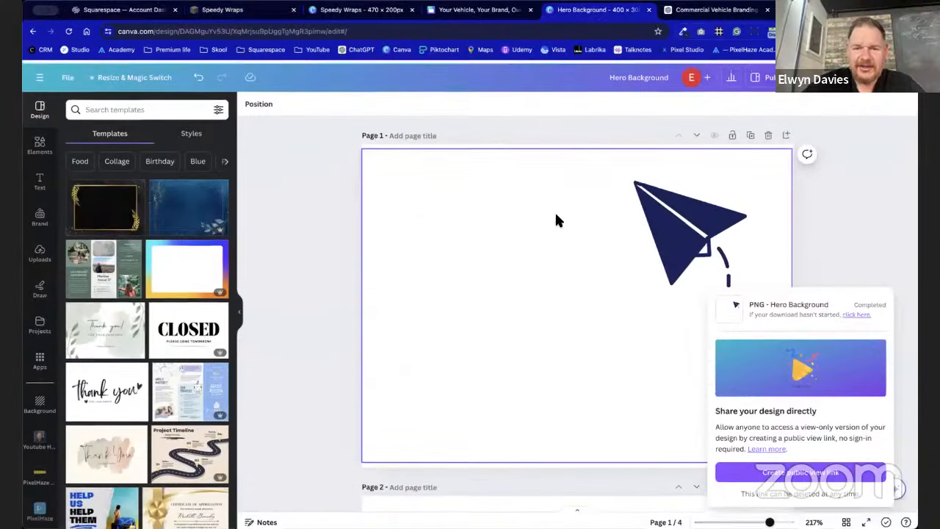
{"action": "scroll", "coordinate": [556, 218], "scroll_direction": "down", "scroll_amount": 3}
{"action": "scroll", "coordinate": [556, 218], "scroll_direction": "up", "scroll_amount": 3}
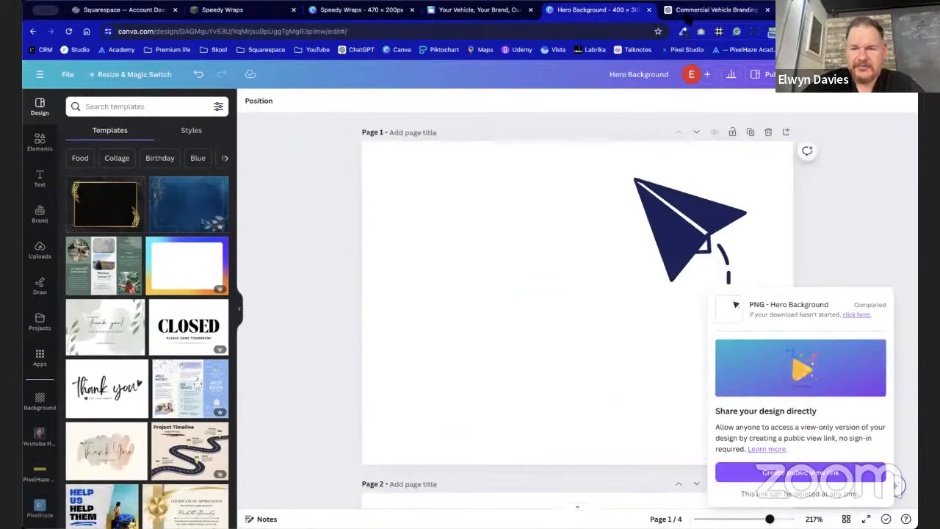
{"action": "left_click", "coordinate": [685, 19]}
{"action": "left_click", "coordinate": [608, 10]}
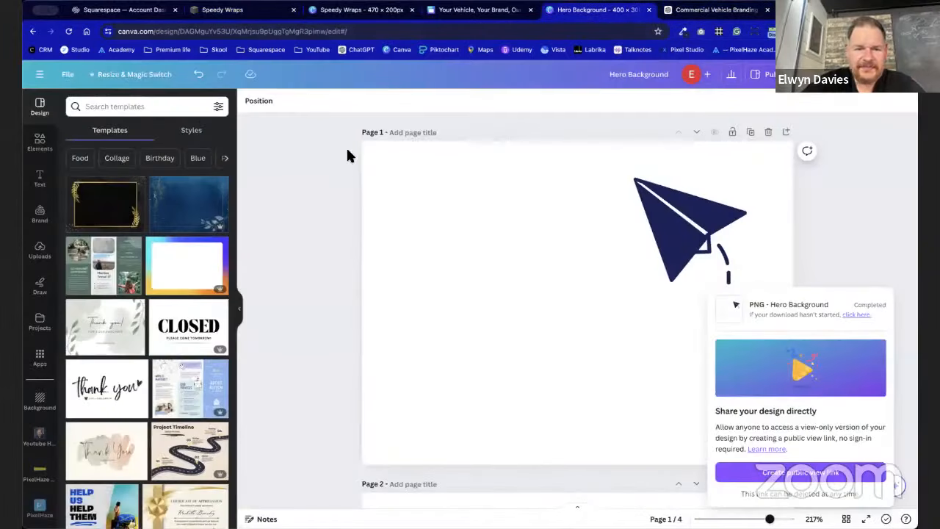
{"action": "left_click", "coordinate": [211, 9]}
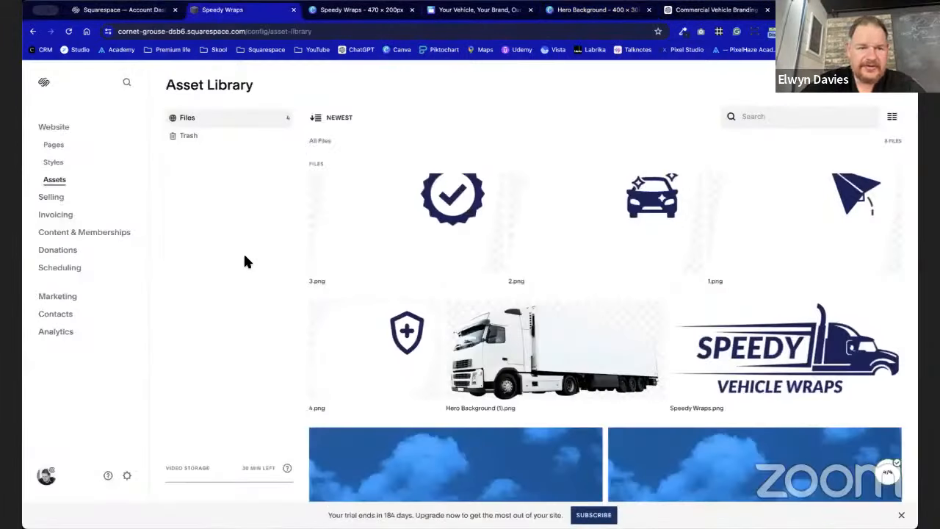
Close the Squarespace account dashboard tab and open the site's Home page for editing.
{"action": "left_click", "coordinate": [143, 11]}
{"action": "left_click", "coordinate": [175, 11]}
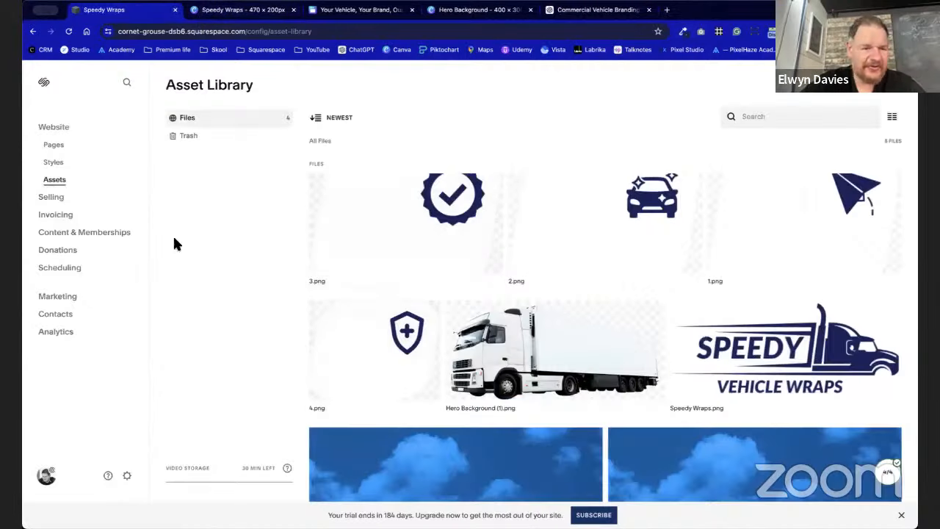
{"action": "left_click", "coordinate": [55, 146]}
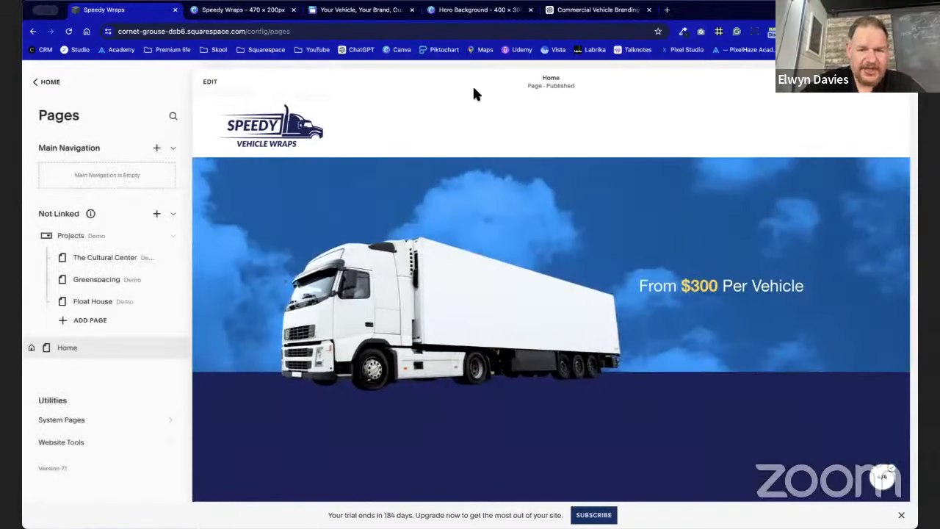
{"action": "left_click", "coordinate": [211, 82]}
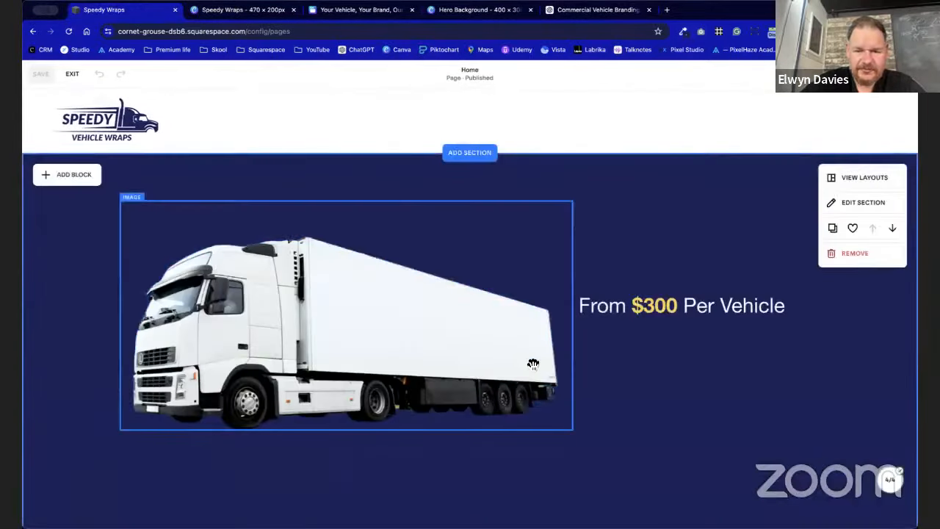
Compare the Home page hero with the Canva mockup to check where the feature cards sit.
{"action": "scroll", "coordinate": [533, 365], "scroll_direction": "down", "scroll_amount": 2}
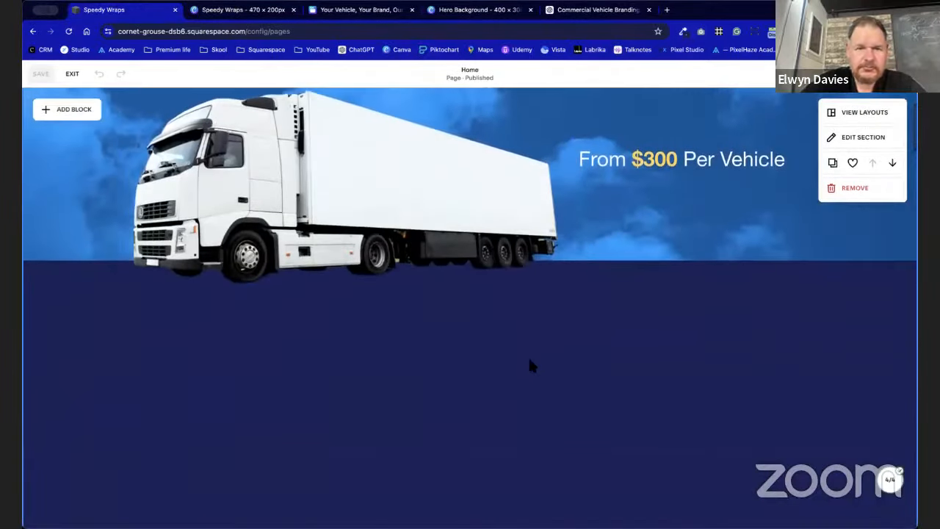
{"action": "key", "text": "ctrl+Tab"}
{"action": "key", "text": "ctrl+Tab"}
{"action": "key", "text": "ctrl+Tab"}
{"action": "key", "text": "ctrl+shift+Tab"}
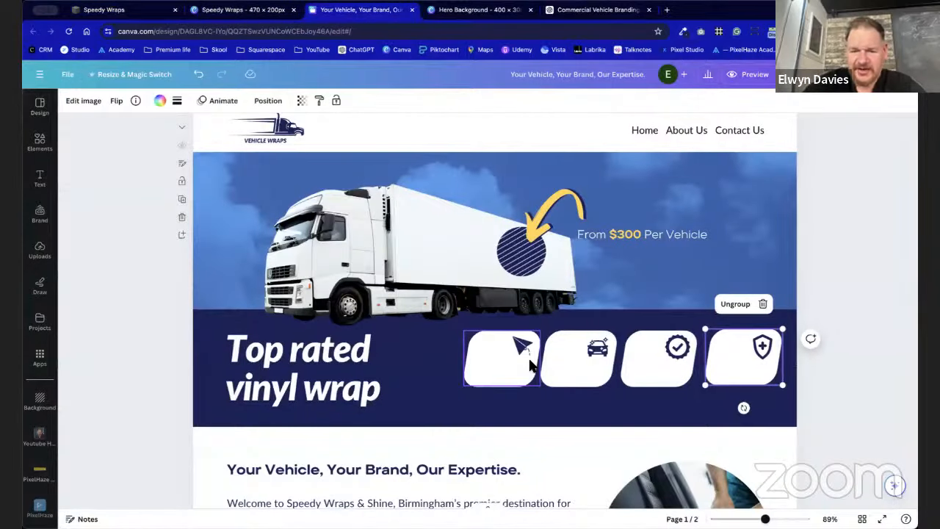
{"action": "key", "text": "ctrl+shift+Tab"}
{"action": "key", "text": "ctrl+shift+Tab"}
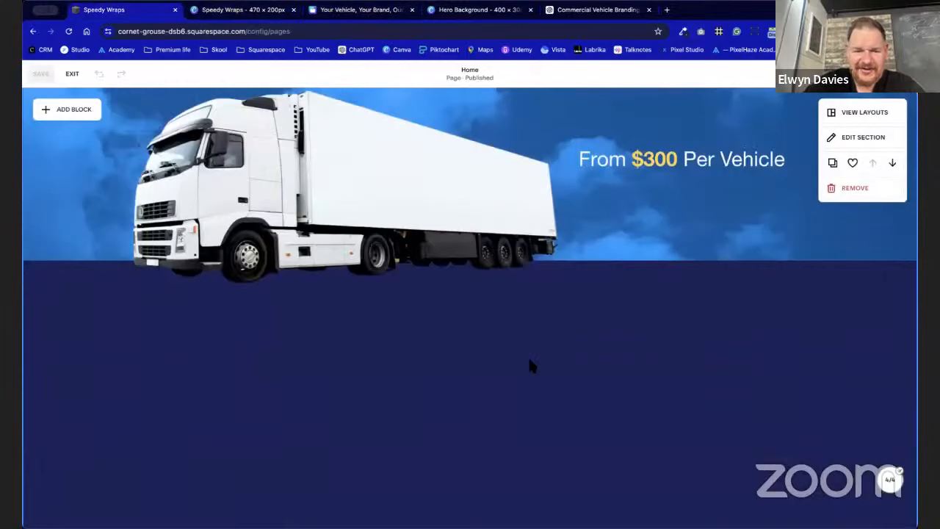
{"action": "scroll", "coordinate": [532, 366], "scroll_direction": "up", "scroll_amount": 1}
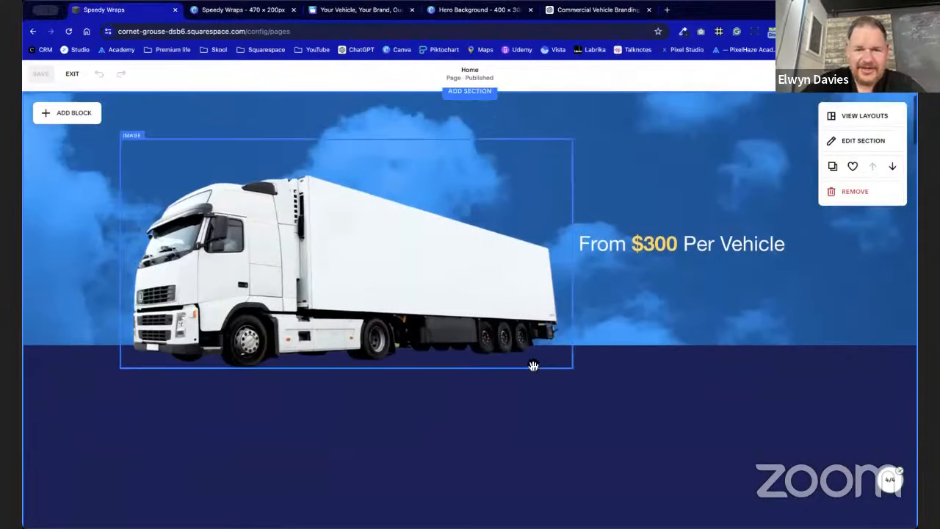
Add an empty image block, move it onto the dark band below the truck and shrink it to card size.
{"action": "left_click", "coordinate": [53, 118]}
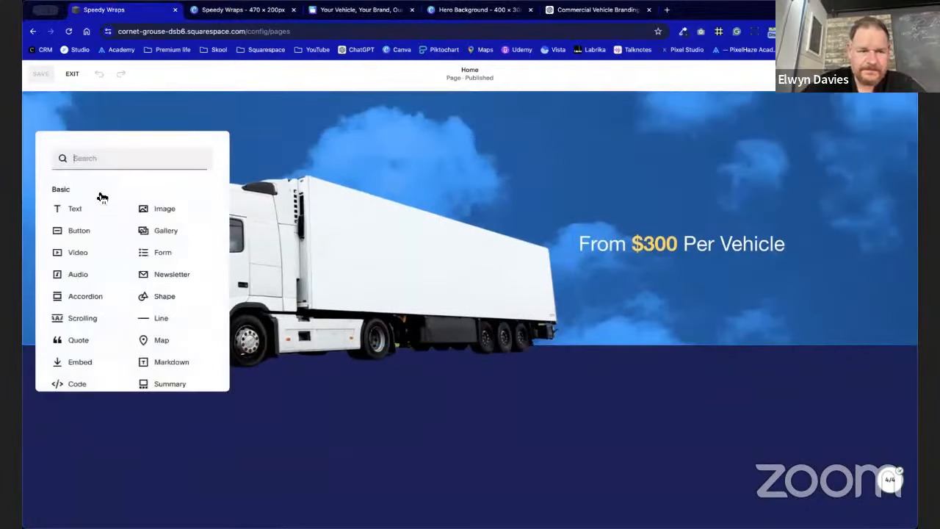
{"action": "left_click", "coordinate": [184, 208]}
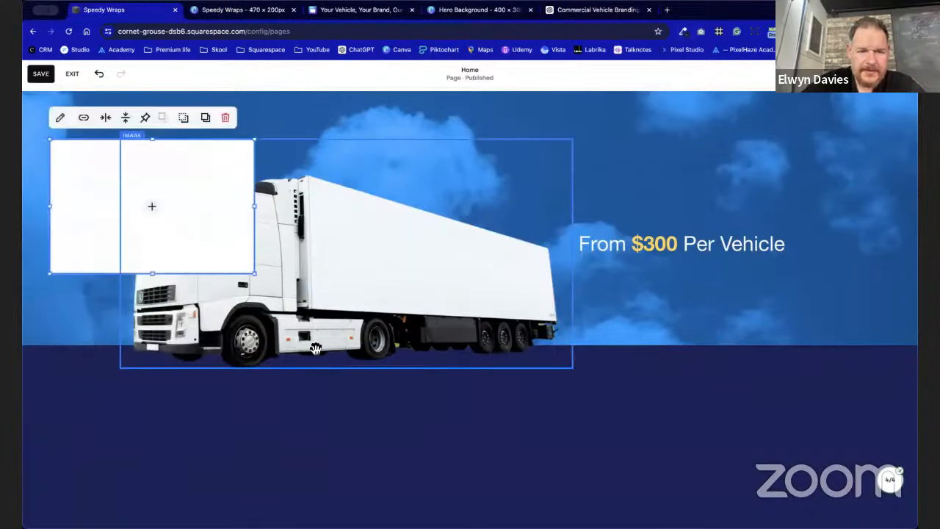
{"action": "scroll", "coordinate": [314, 351], "scroll_direction": "down", "scroll_amount": 1}
{"action": "left_click_drag", "start_coordinate": [208, 148], "coordinate": [579, 379]}
{"action": "left_click_drag", "start_coordinate": [608, 423], "coordinate": [552, 382]}
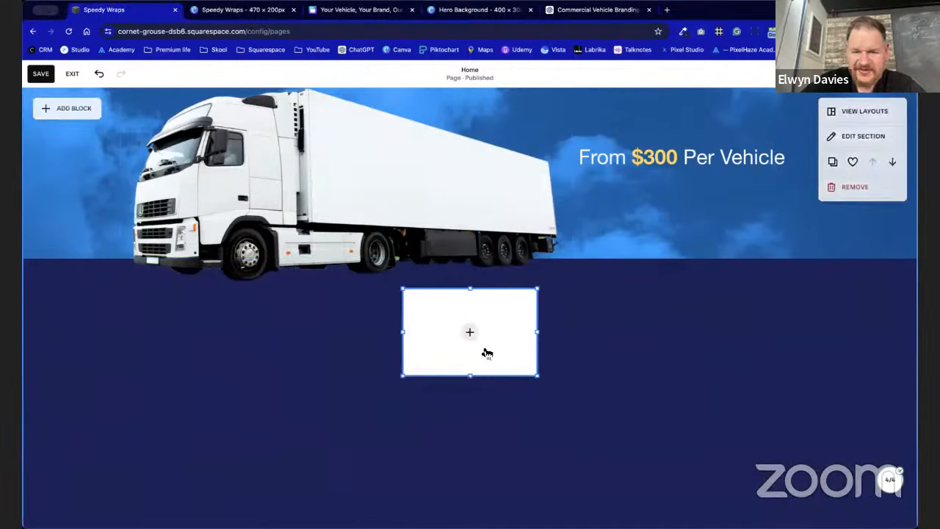
Duplicate the empty image block twice to form an even row of three, and shift the whole row left.
{"action": "left_click", "coordinate": [519, 266]}
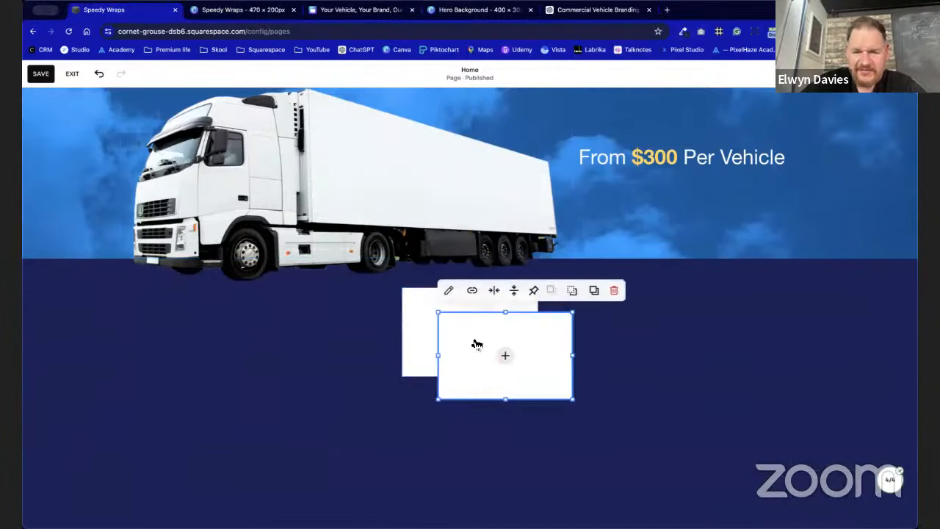
{"action": "left_click_drag", "start_coordinate": [476, 342], "coordinate": [589, 314]}
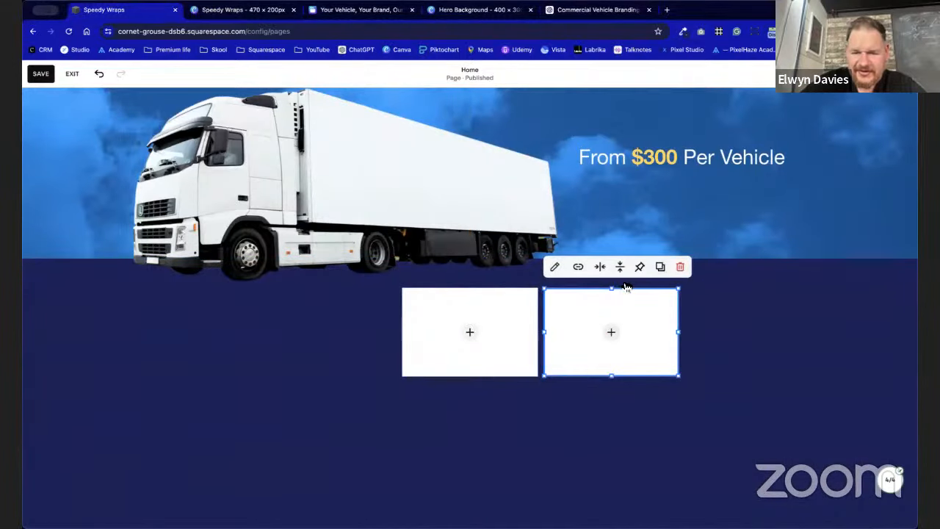
{"action": "left_click", "coordinate": [660, 268]}
{"action": "left_click_drag", "start_coordinate": [609, 371], "coordinate": [724, 338]}
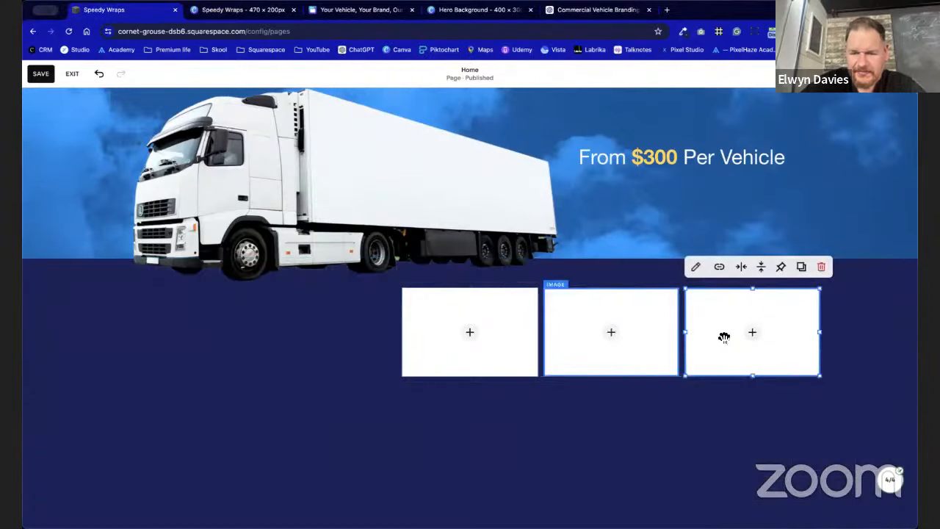
{"action": "left_click", "coordinate": [704, 413]}
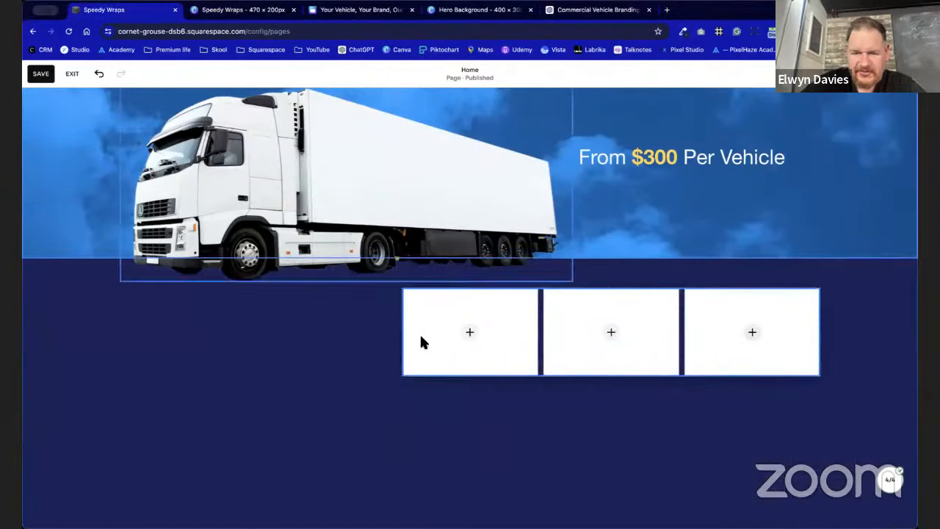
{"action": "left_click_drag", "start_coordinate": [420, 342], "coordinate": [459, 352]}
{"action": "left_click", "coordinate": [393, 409]}
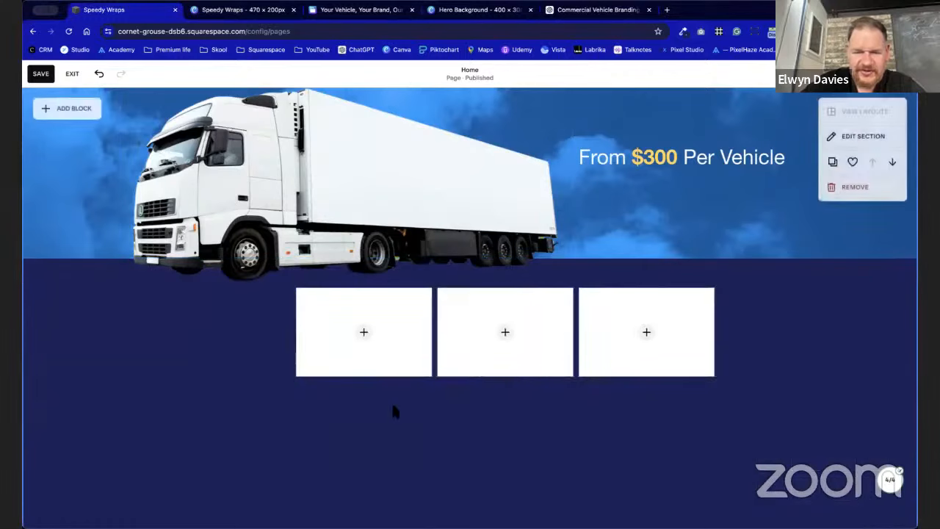
{"action": "left_click", "coordinate": [94, 137]}
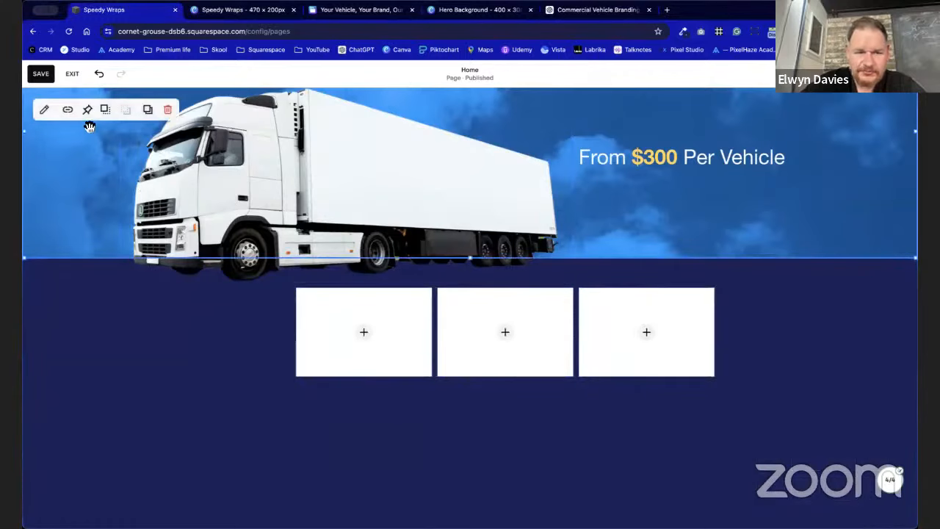
{"action": "left_click", "coordinate": [145, 278]}
{"action": "left_click", "coordinate": [80, 114]}
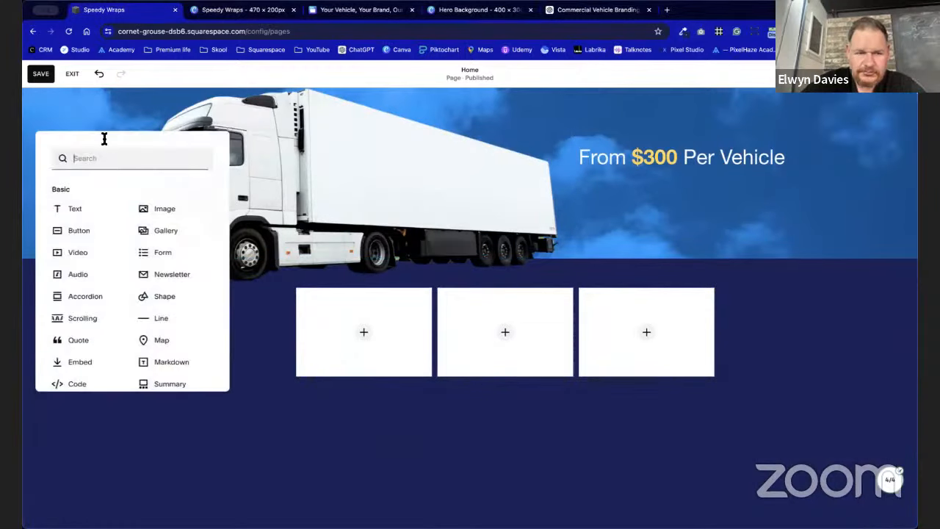
{"action": "left_click", "coordinate": [154, 211]}
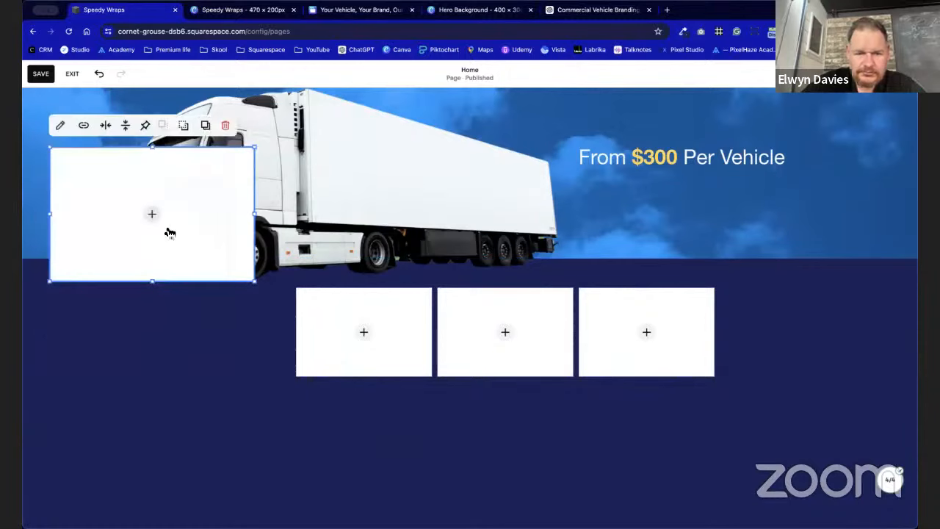
{"action": "left_click", "coordinate": [166, 225]}
{"action": "key", "text": "Delete"}
Duplicate an image block to complete a row of four and align the row near the section's right edge.
{"action": "left_click", "coordinate": [688, 353]}
{"action": "left_click_drag", "start_coordinate": [690, 306], "coordinate": [752, 379]}
{"action": "left_click_drag", "start_coordinate": [395, 416], "coordinate": [806, 350]}
{"action": "left_click", "coordinate": [535, 394]}
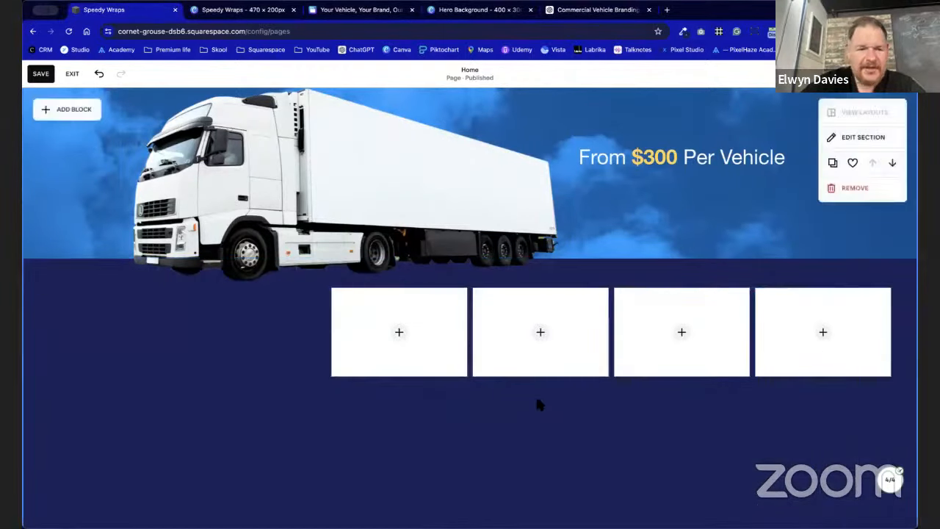
Move the truck image slightly to the left in the hero section.
{"action": "scroll", "coordinate": [489, 447], "scroll_direction": "up", "scroll_amount": 2}
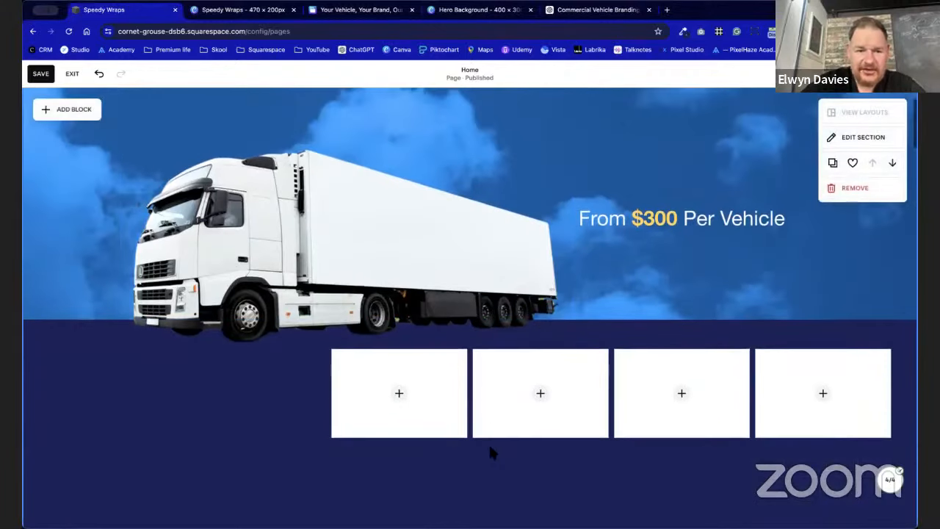
{"action": "scroll", "coordinate": [493, 450], "scroll_direction": "up", "scroll_amount": 1}
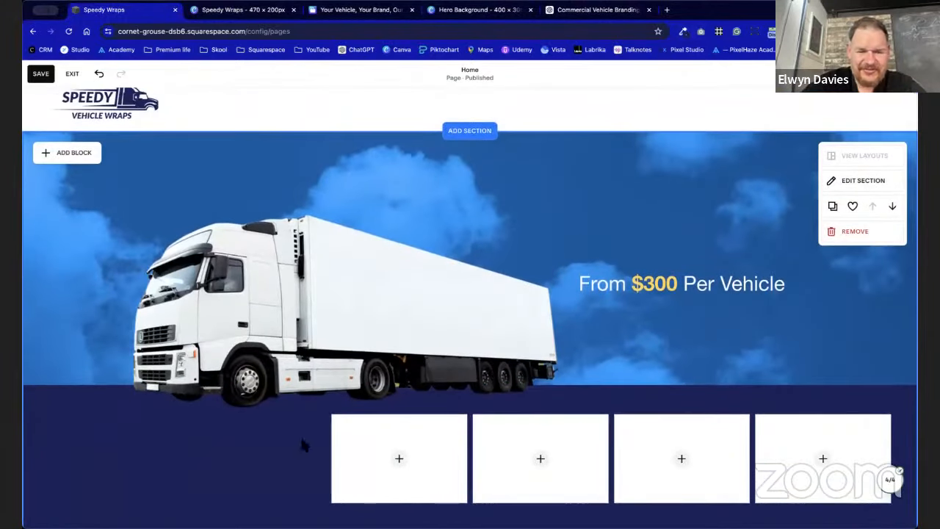
{"action": "left_click_drag", "start_coordinate": [379, 453], "coordinate": [384, 457]}
{"action": "scroll", "coordinate": [385, 456], "scroll_direction": "down", "scroll_amount": 4}
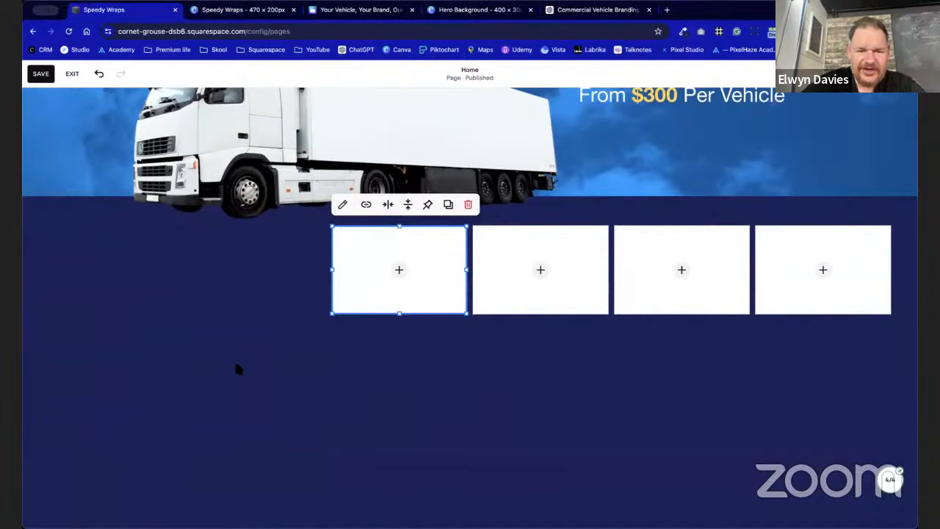
{"action": "scroll", "coordinate": [333, 233], "scroll_direction": "up", "scroll_amount": 3}
{"action": "left_click_drag", "start_coordinate": [333, 234], "coordinate": [297, 234]}
{"action": "left_click", "coordinate": [228, 387]}
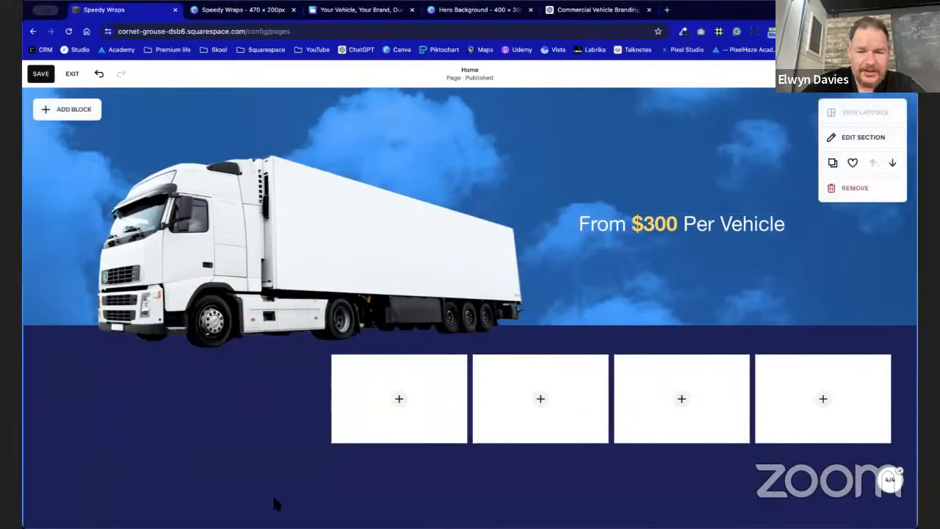
Shrink the four empty image blocks to one smaller, equal size and close the gaps between them.
{"action": "scroll", "coordinate": [274, 503], "scroll_direction": "down", "scroll_amount": 3}
{"action": "left_click_drag", "start_coordinate": [348, 420], "coordinate": [443, 304]}
{"action": "left_click", "coordinate": [596, 352]}
{"action": "left_click", "coordinate": [600, 274]}
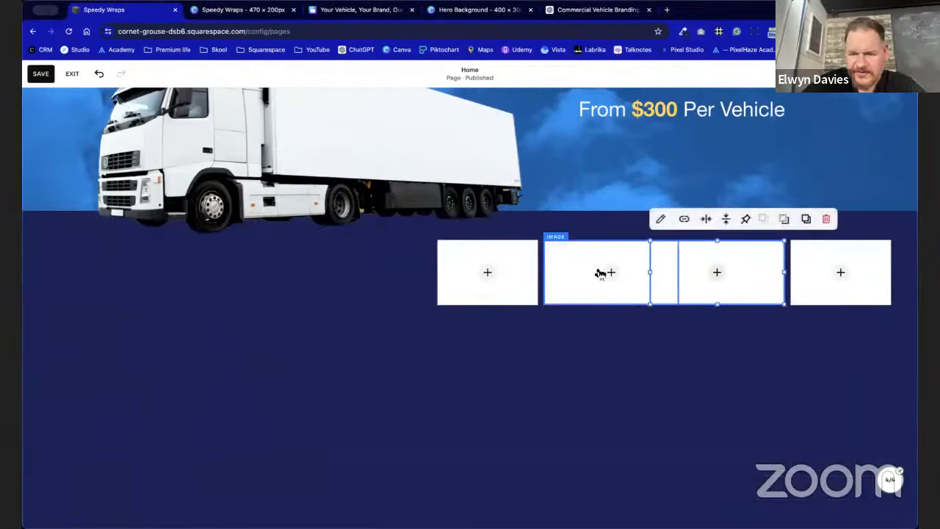
{"action": "left_click_drag", "start_coordinate": [680, 272], "coordinate": [645, 270]}
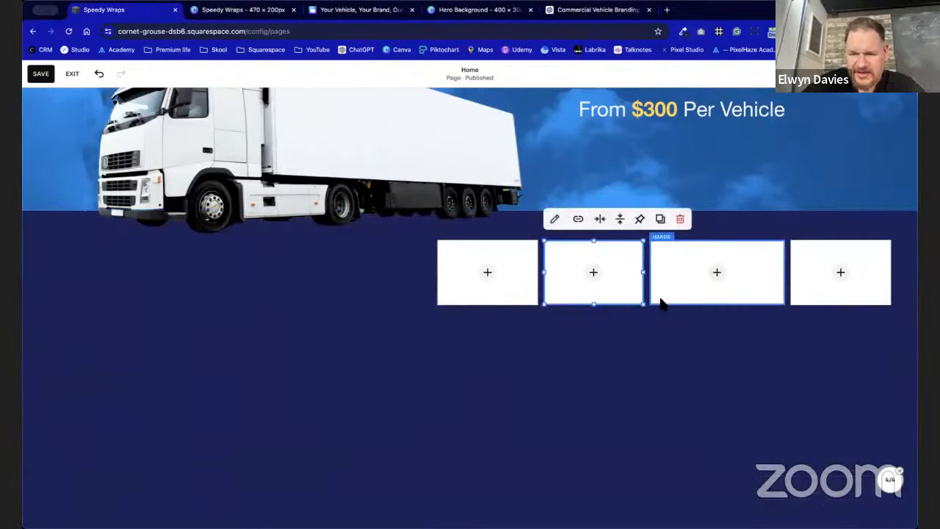
{"action": "left_click", "coordinate": [659, 305]}
{"action": "left_click", "coordinate": [768, 274]}
{"action": "left_click_drag", "start_coordinate": [785, 278], "coordinate": [750, 269]}
{"action": "left_click_drag", "start_coordinate": [833, 272], "coordinate": [798, 273]}
Shift the row of four image blocks together back to the right edge of the layout.
{"action": "left_click", "coordinate": [594, 355]}
{"action": "scroll", "coordinate": [531, 404], "scroll_direction": "up", "scroll_amount": 1}
{"action": "left_click_drag", "start_coordinate": [452, 402], "coordinate": [815, 323]}
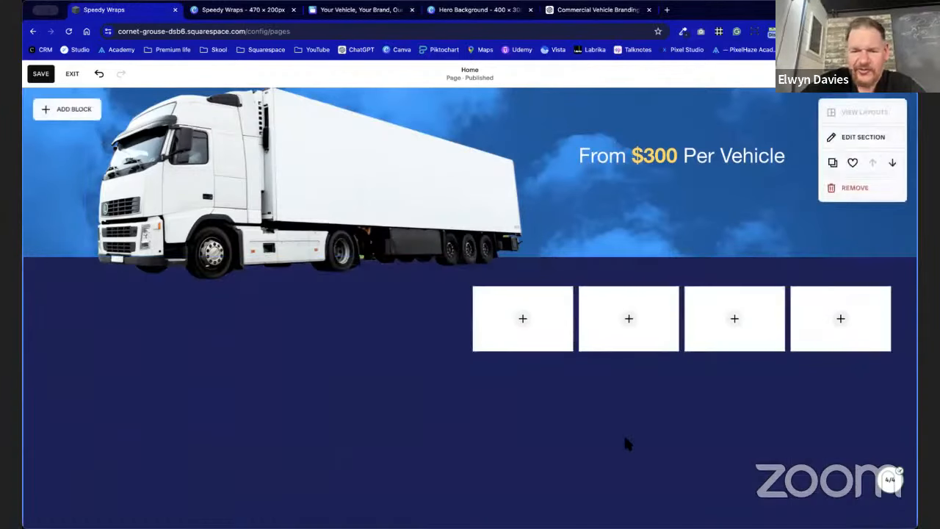
{"action": "scroll", "coordinate": [625, 441], "scroll_direction": "up", "scroll_amount": 2}
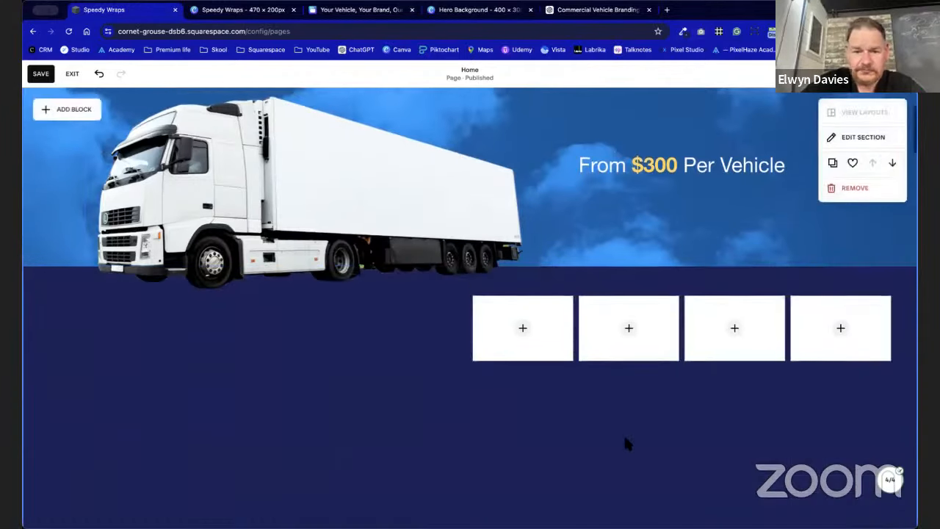
{"action": "scroll", "coordinate": [625, 441], "scroll_direction": "down", "scroll_amount": 3}
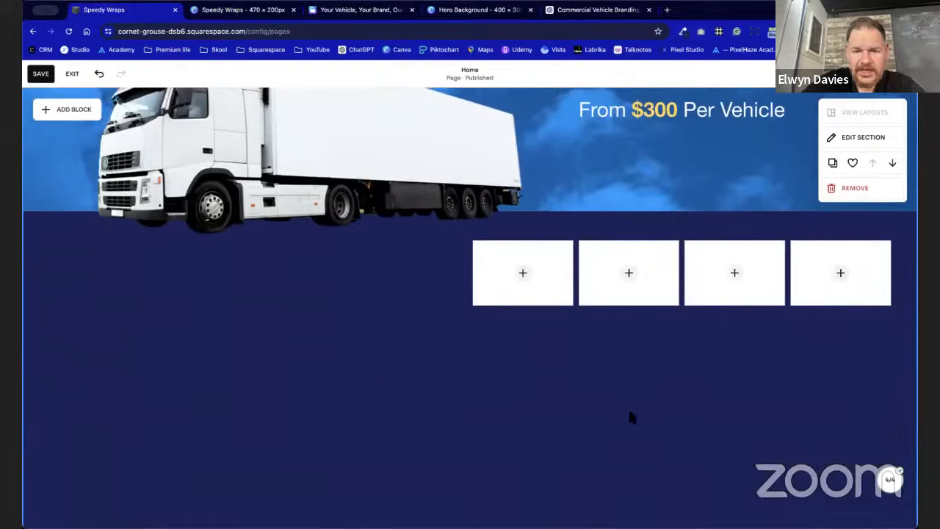
{"action": "scroll", "coordinate": [599, 470], "scroll_direction": "up", "scroll_amount": 1}
{"action": "scroll", "coordinate": [600, 468], "scroll_direction": "down", "scroll_amount": 1}
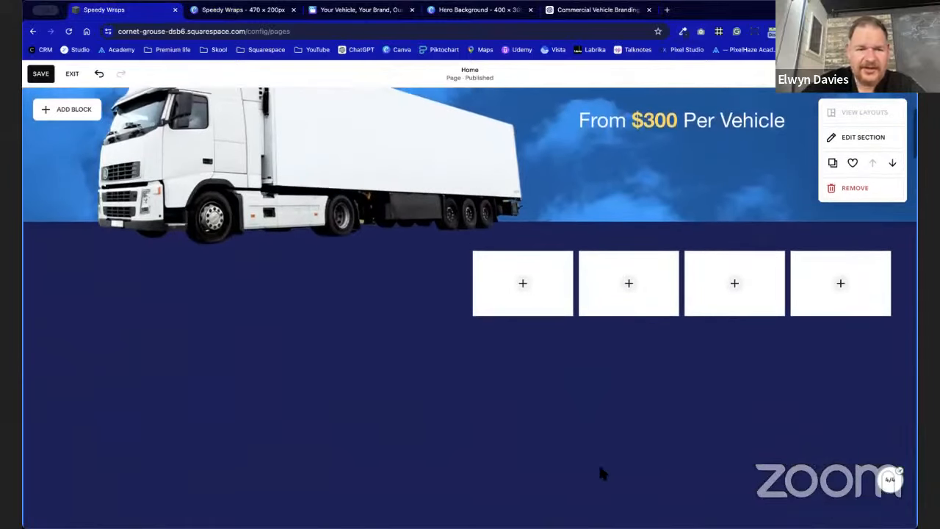
{"action": "scroll", "coordinate": [600, 467], "scroll_direction": "up", "scroll_amount": 1}
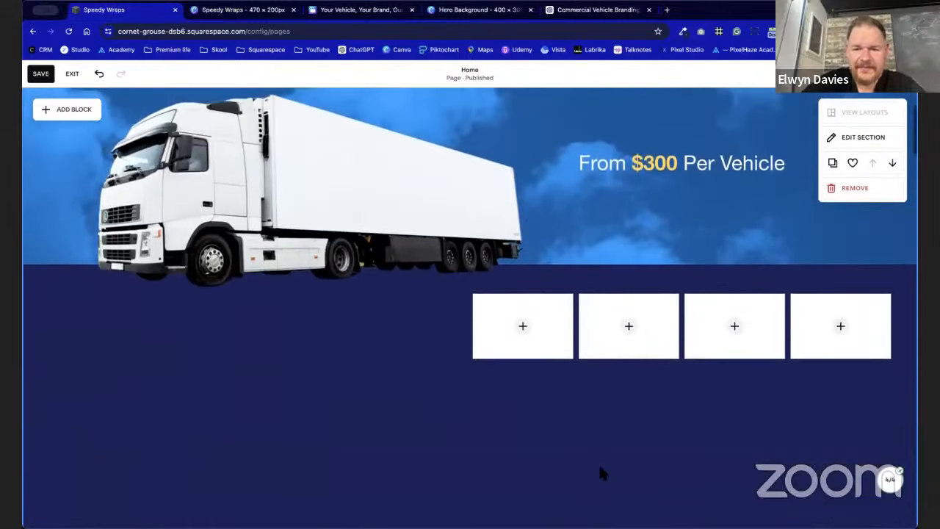
Fill the first empty image block in the row with the paper-plane card 1.png from the image library.
{"action": "left_click", "coordinate": [526, 324]}
{"action": "key", "text": "super+shift+5"}
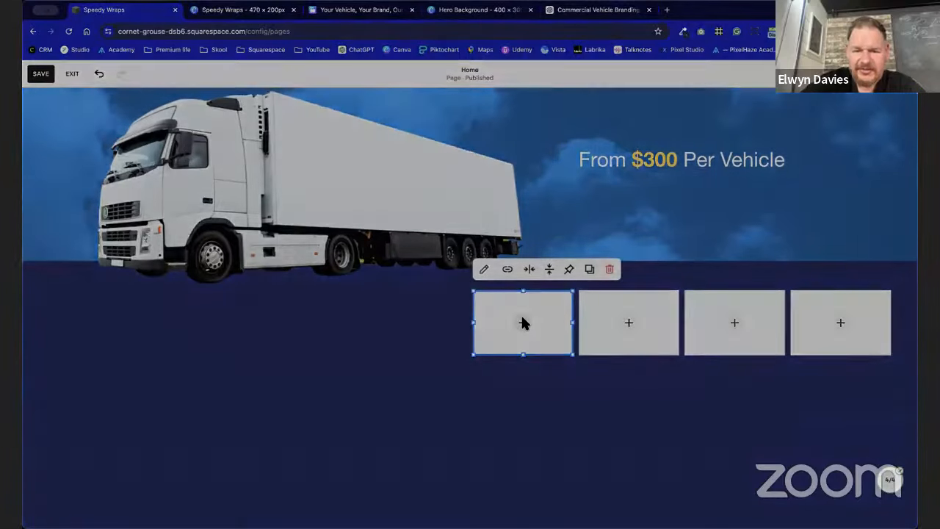
{"action": "key", "text": "Escape"}
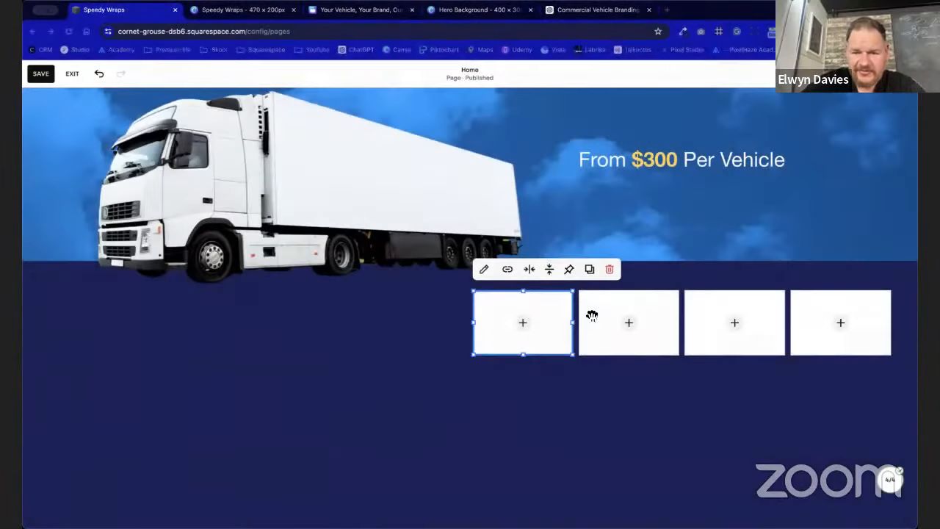
{"action": "left_click", "coordinate": [506, 306]}
{"action": "left_click", "coordinate": [517, 341]}
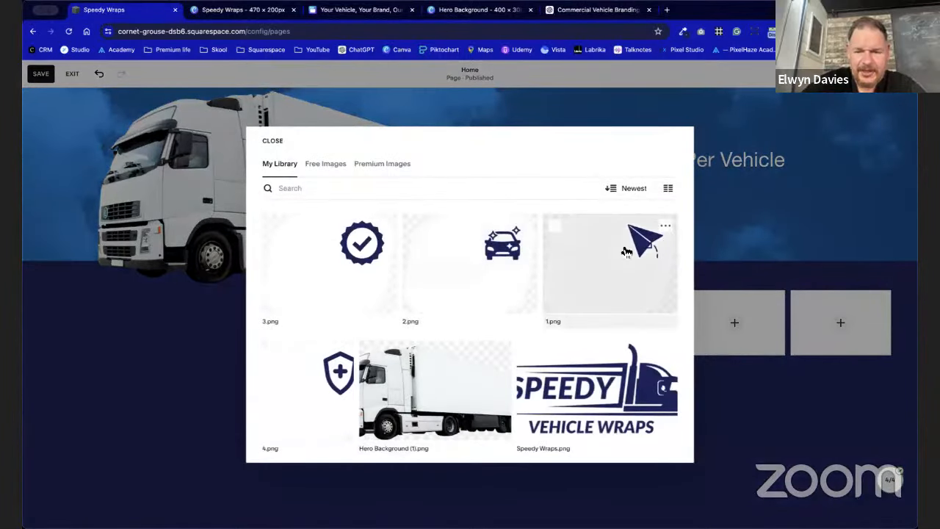
{"action": "left_click", "coordinate": [563, 316]}
{"action": "left_click", "coordinate": [657, 441]}
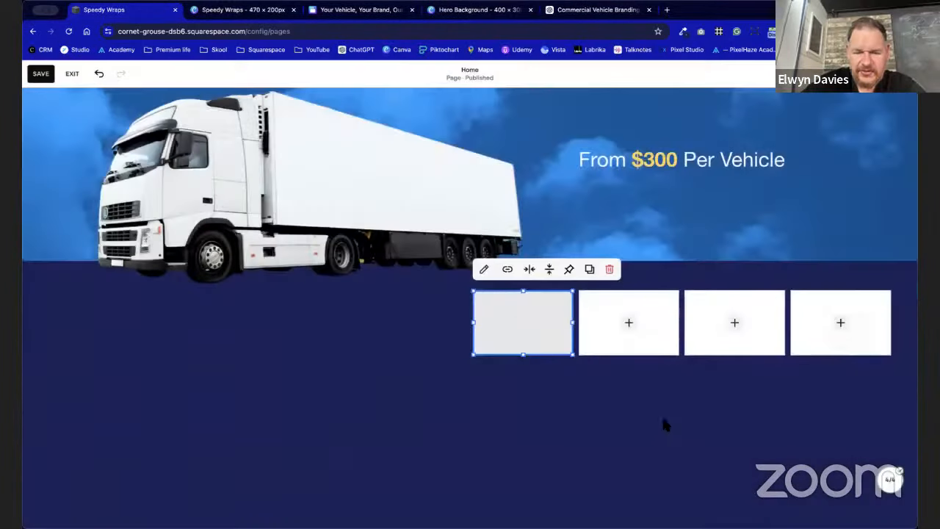
Fill the second image block with the car card 2.png from the image library.
{"action": "left_click", "coordinate": [635, 331]}
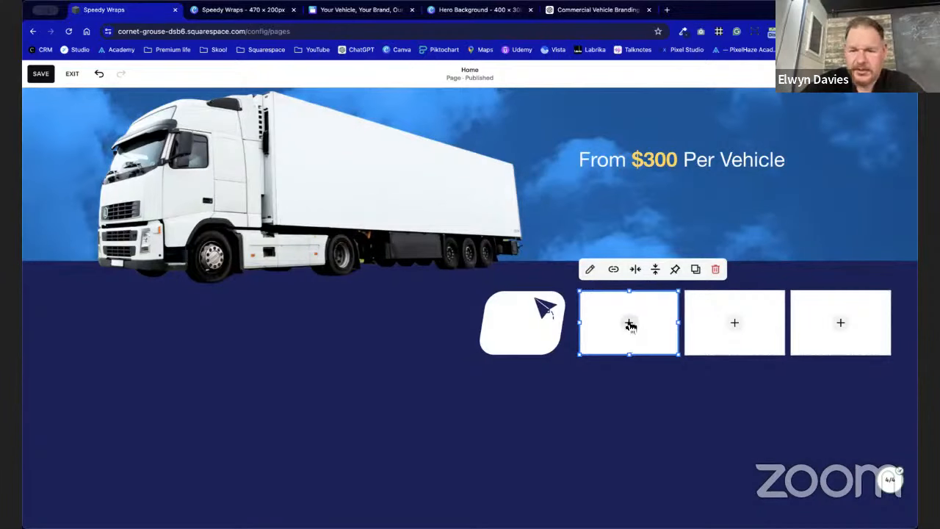
{"action": "left_click", "coordinate": [629, 325]}
{"action": "left_click", "coordinate": [644, 343]}
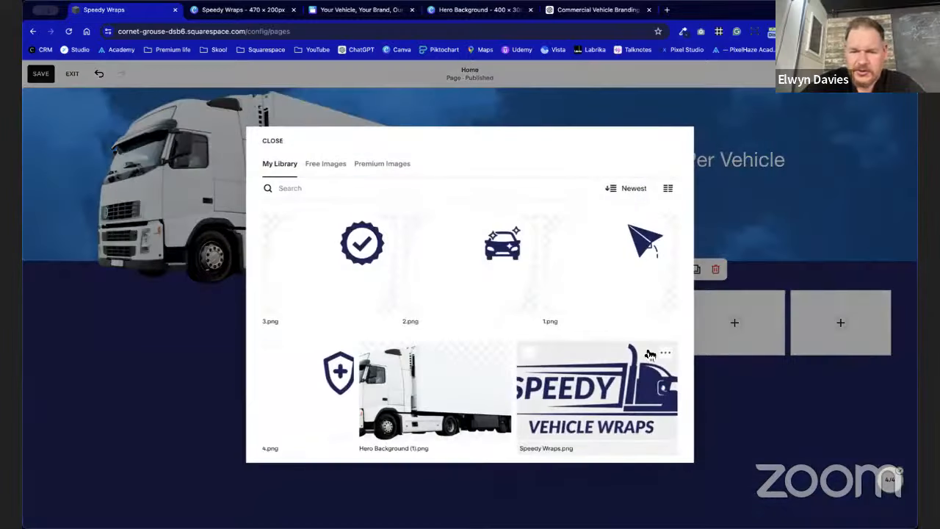
{"action": "left_click", "coordinate": [539, 301]}
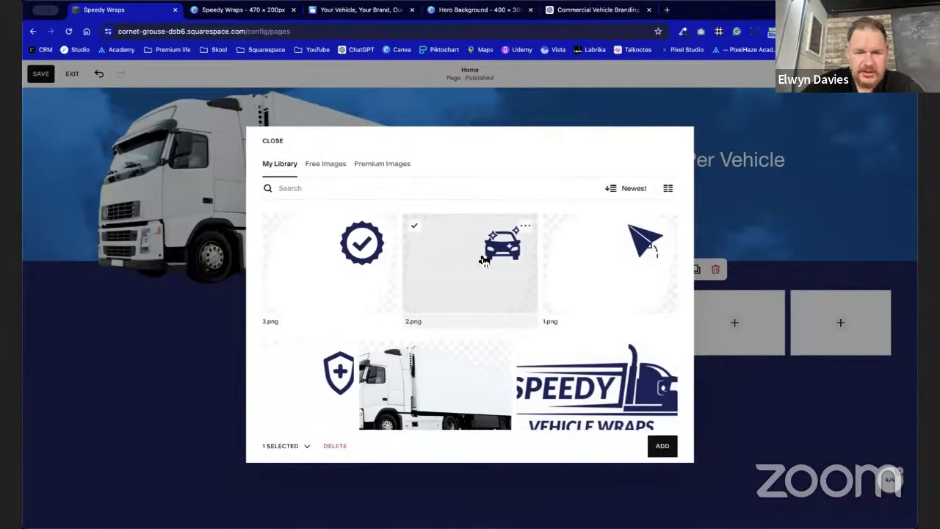
{"action": "left_click", "coordinate": [664, 445]}
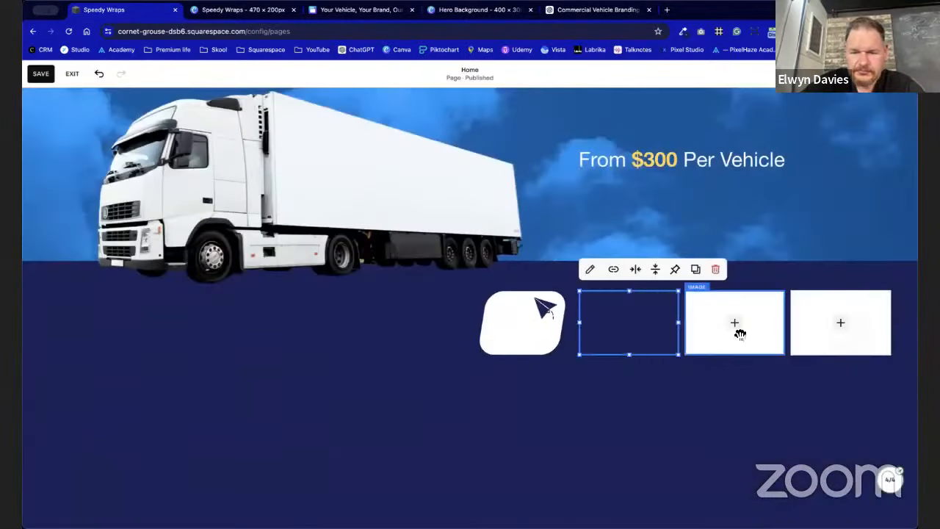
Fill the third image block with the check-badge card 3.png from the image library.
{"action": "left_click", "coordinate": [737, 325]}
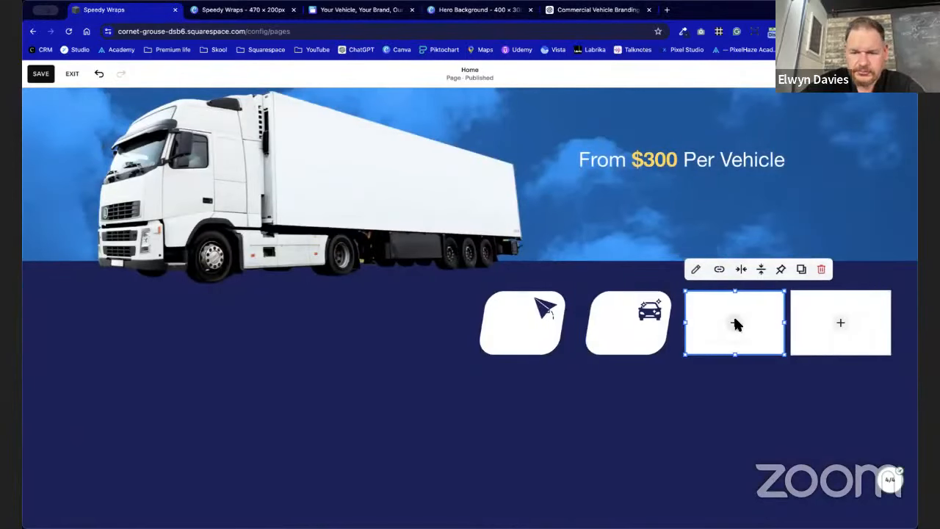
{"action": "left_click", "coordinate": [736, 325]}
{"action": "left_click", "coordinate": [747, 334]}
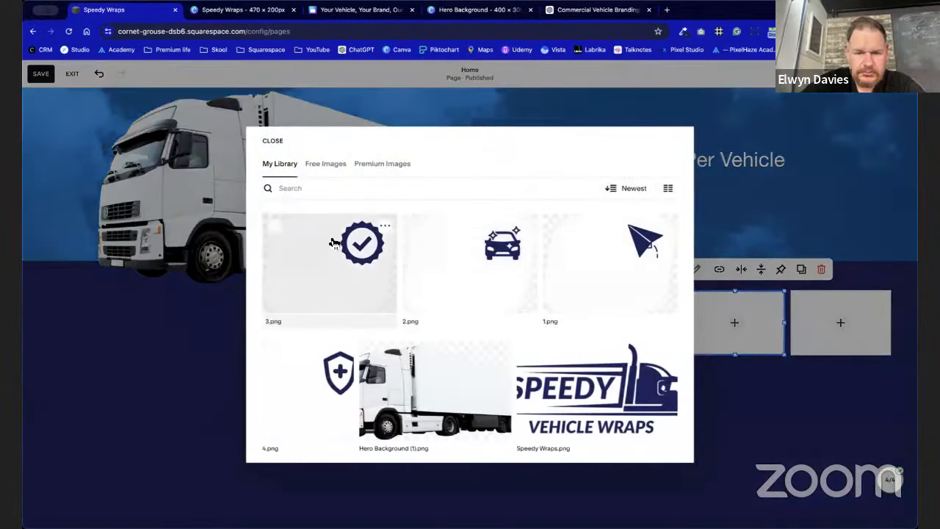
{"action": "left_click", "coordinate": [333, 242]}
{"action": "left_click", "coordinate": [667, 448]}
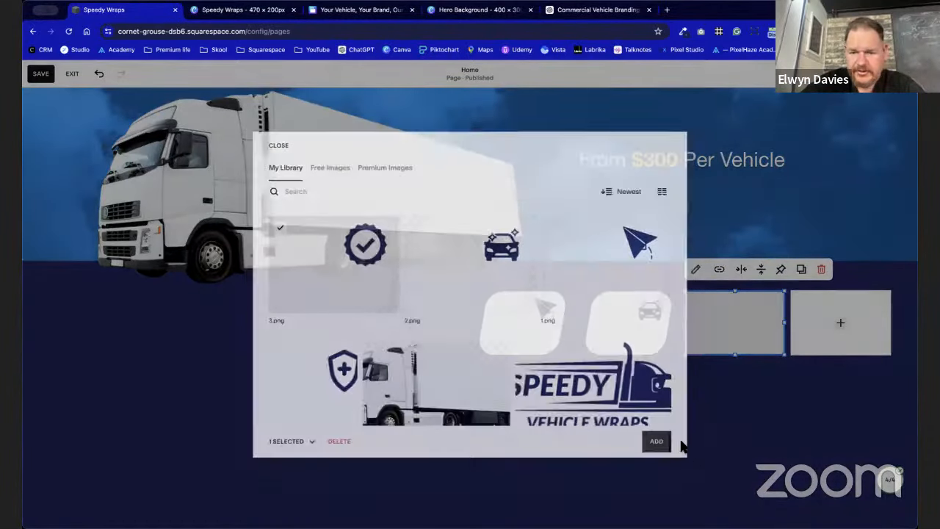
Fill the fourth image block with the shield card 4.png from the image library and deselect it.
{"action": "left_click", "coordinate": [844, 326]}
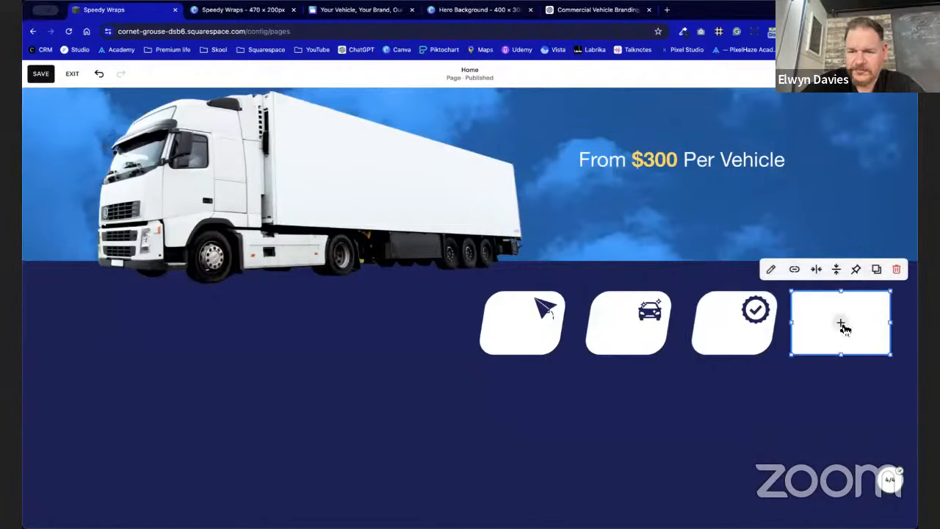
{"action": "left_click", "coordinate": [843, 324]}
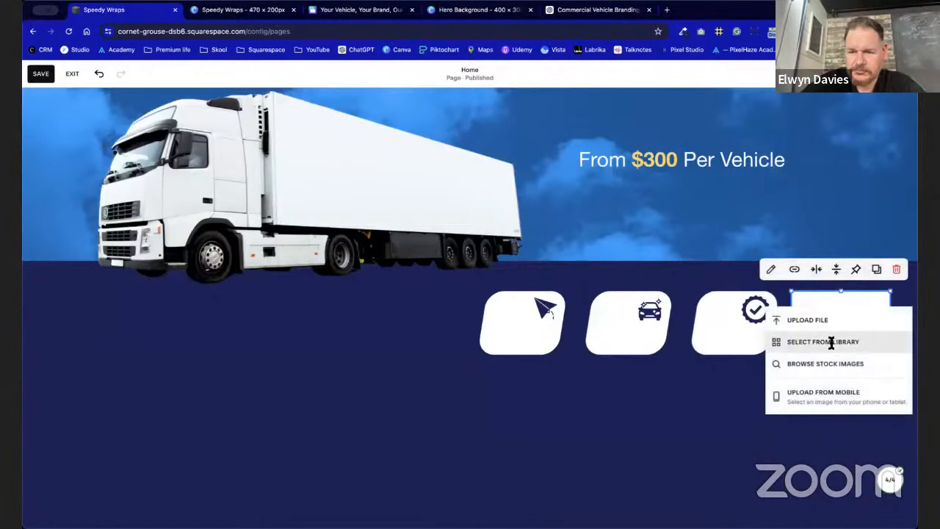
{"action": "left_click", "coordinate": [830, 342]}
{"action": "left_click", "coordinate": [327, 379]}
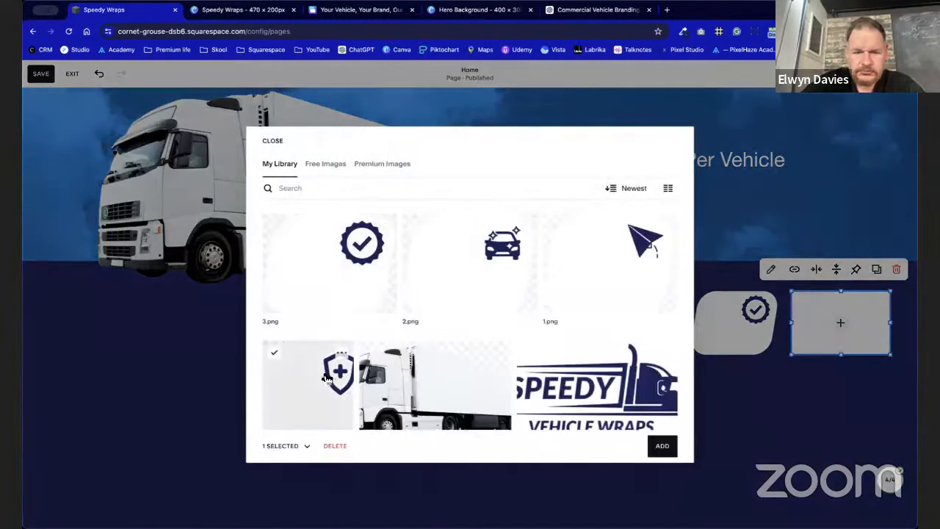
{"action": "left_click", "coordinate": [663, 447]}
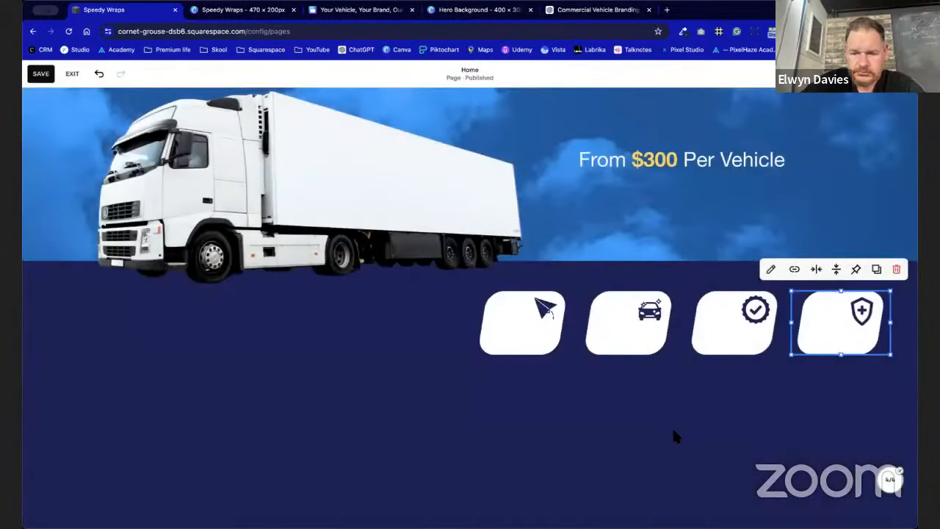
{"action": "left_click", "coordinate": [672, 426]}
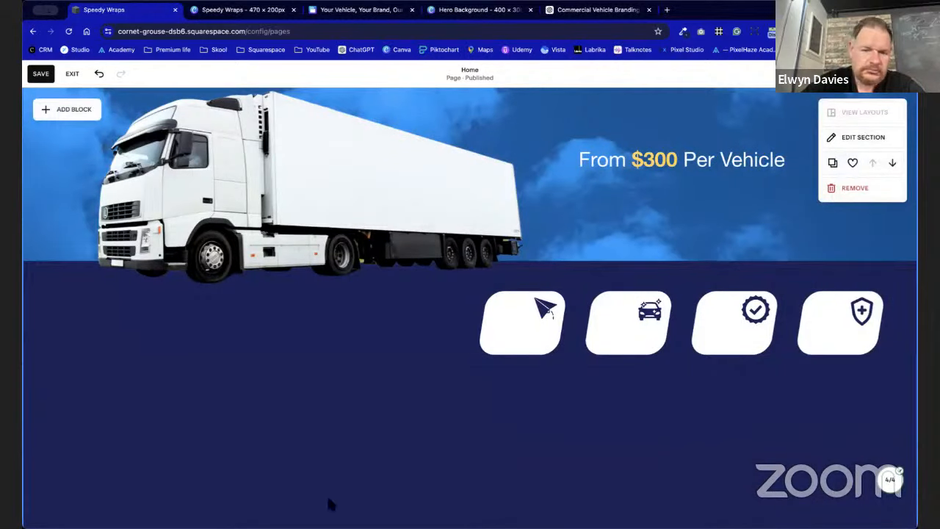
Right-align the paper-plane and car card images horizontally within their image blocks.
{"action": "scroll", "coordinate": [298, 450], "scroll_direction": "down", "scroll_amount": 1}
{"action": "scroll", "coordinate": [297, 449], "scroll_direction": "up", "scroll_amount": 2}
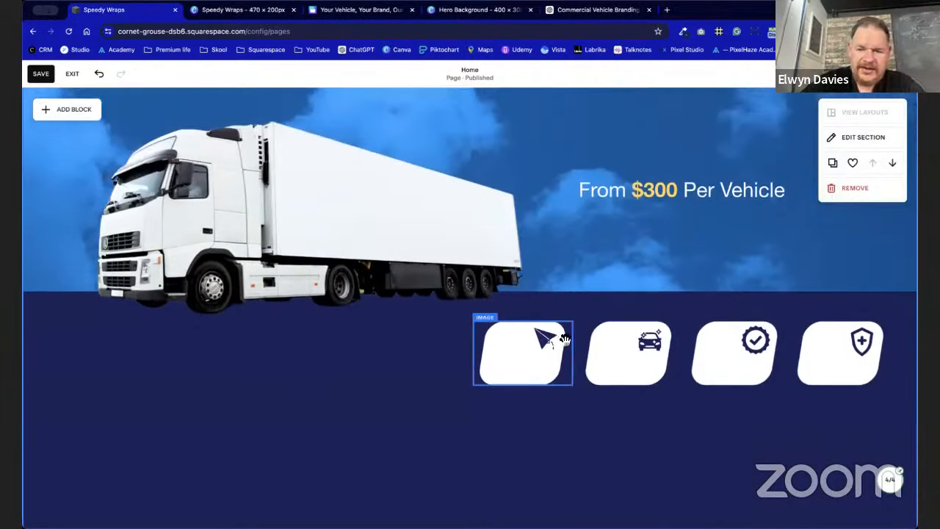
{"action": "left_click", "coordinate": [555, 347]}
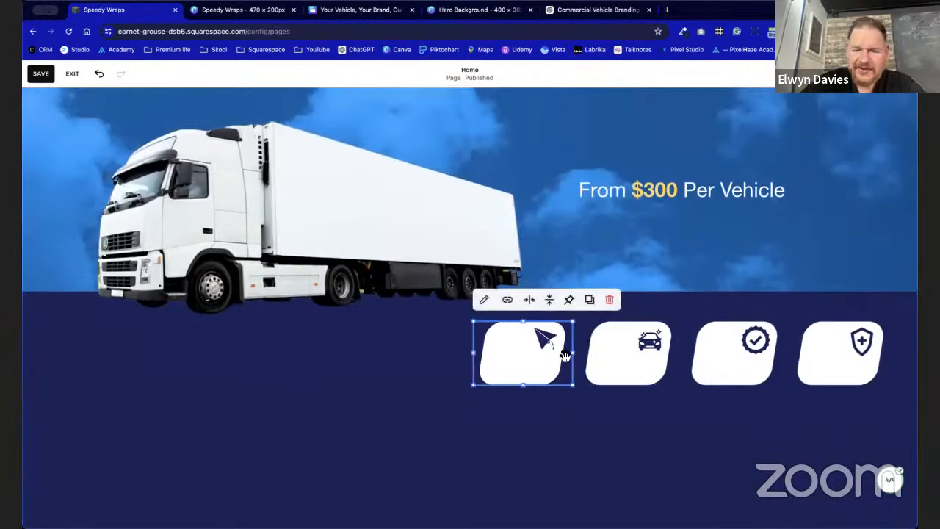
{"action": "left_click", "coordinate": [532, 299]}
{"action": "left_click", "coordinate": [643, 323]}
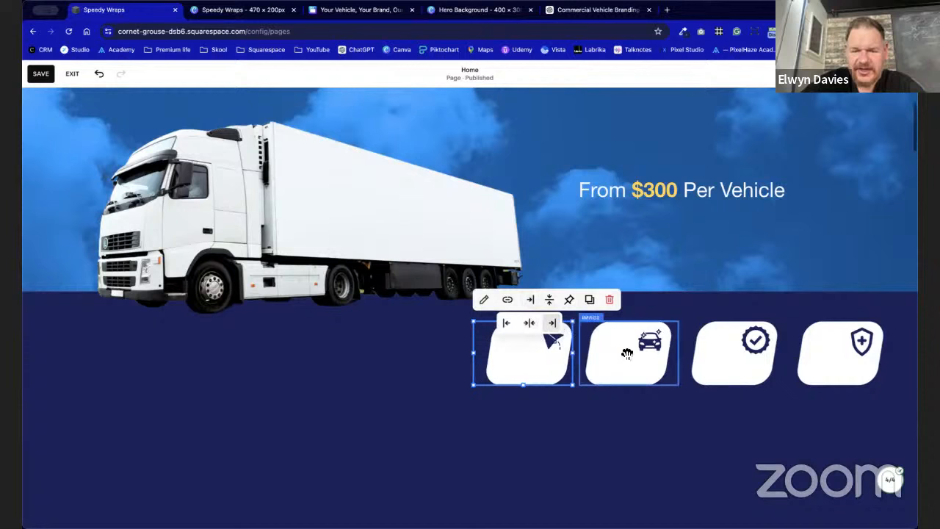
{"action": "left_click", "coordinate": [635, 299]}
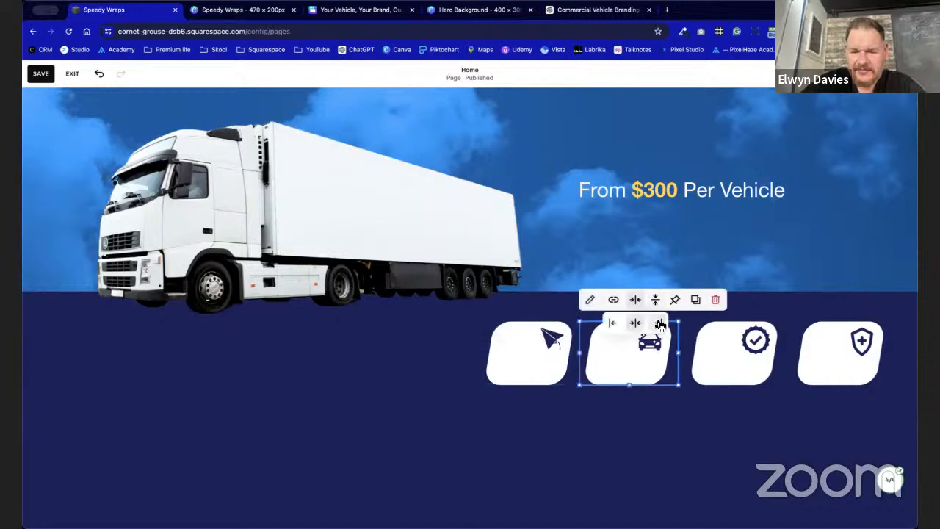
{"action": "left_click", "coordinate": [658, 323]}
Left-align the check-badge and shield card images horizontally within their image blocks.
{"action": "left_click", "coordinate": [747, 363]}
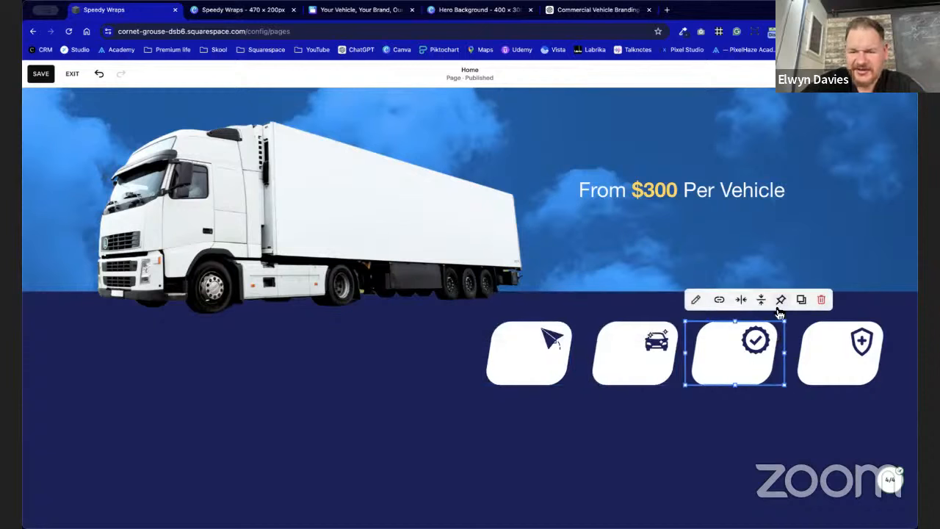
{"action": "left_click", "coordinate": [761, 299]}
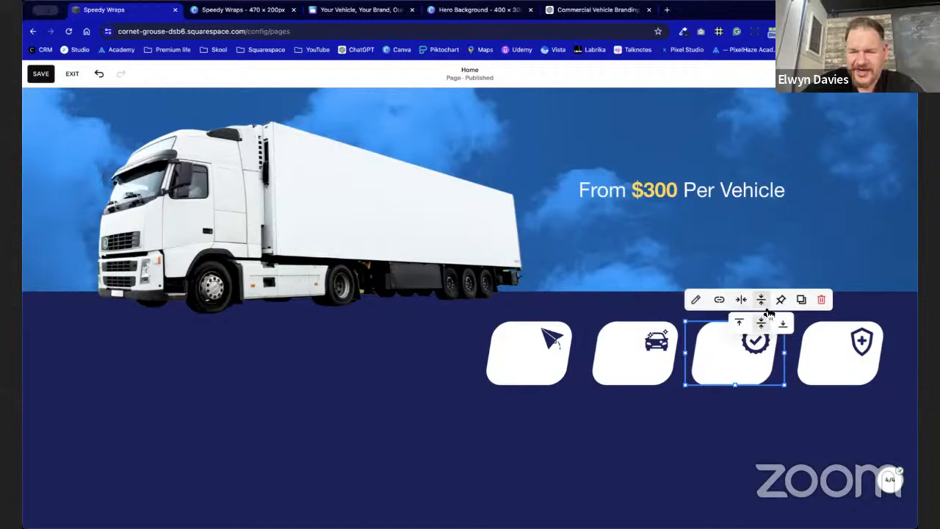
{"action": "left_click", "coordinate": [741, 299]}
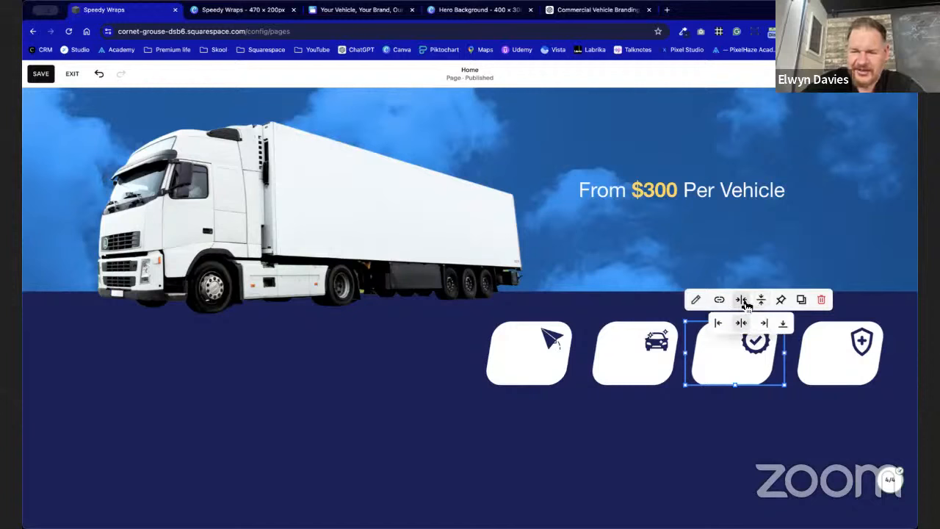
{"action": "left_click", "coordinate": [717, 322]}
{"action": "left_click", "coordinate": [834, 356]}
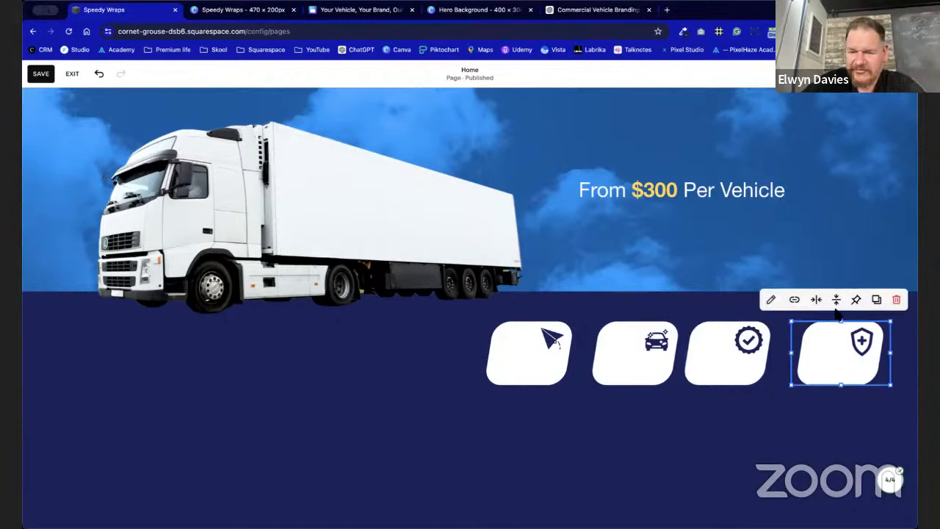
{"action": "left_click", "coordinate": [816, 299]}
{"action": "left_click", "coordinate": [793, 323]}
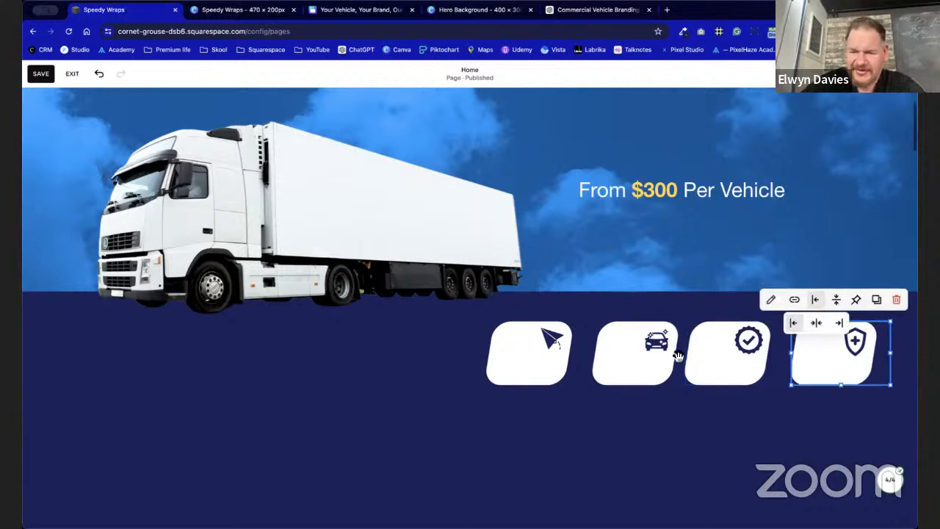
Right-align the check-badge and shield card images within their image blocks, and save the page.
{"action": "left_click", "coordinate": [666, 347]}
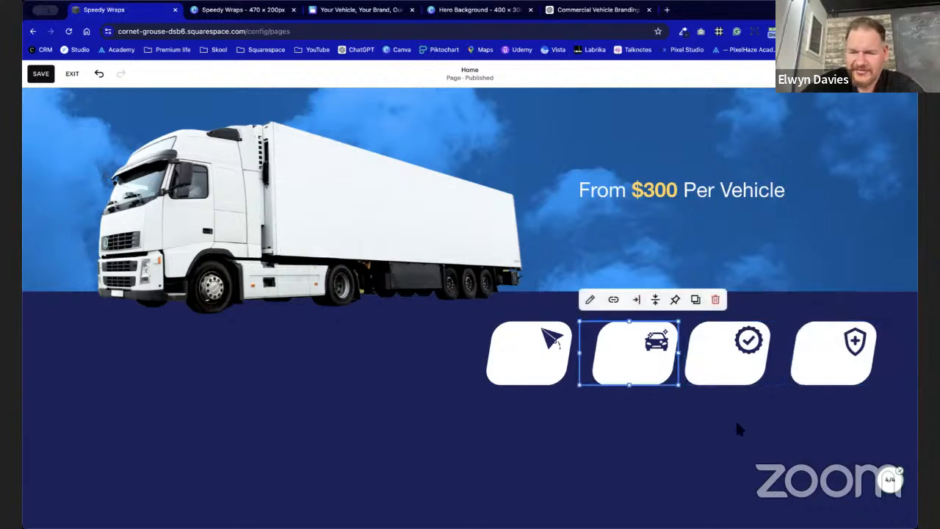
{"action": "left_click", "coordinate": [769, 355]}
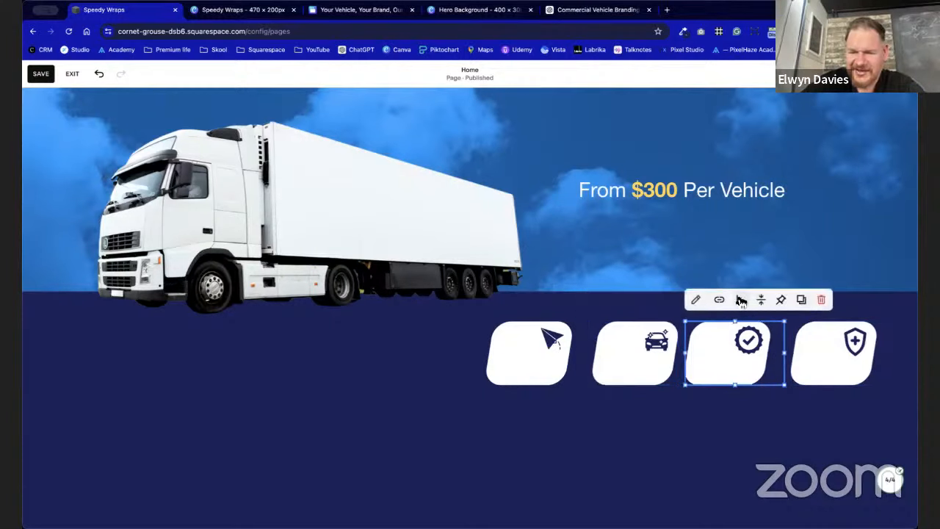
{"action": "left_click", "coordinate": [742, 299]}
{"action": "left_click", "coordinate": [765, 324]}
{"action": "left_click", "coordinate": [850, 332]}
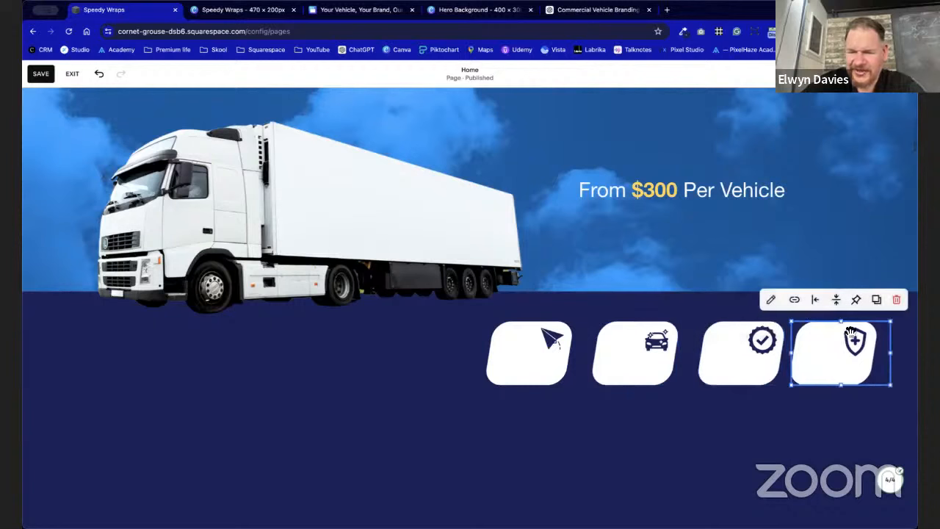
{"action": "left_click", "coordinate": [816, 299]}
{"action": "left_click", "coordinate": [838, 323]}
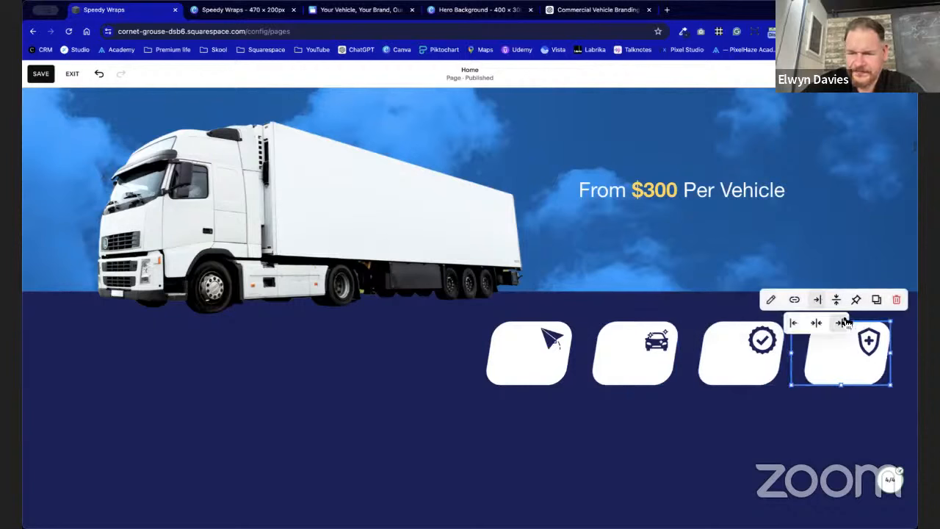
{"action": "left_click", "coordinate": [791, 394]}
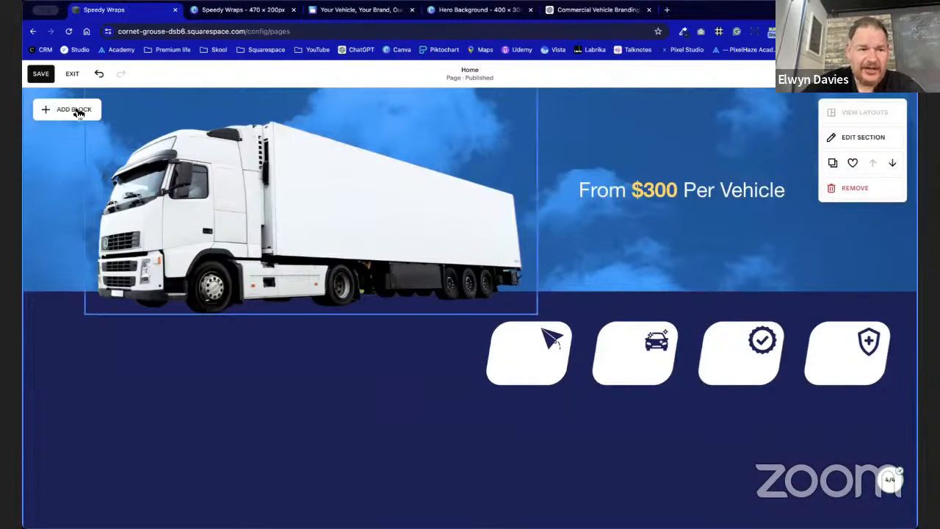
{"action": "left_click", "coordinate": [44, 75]}
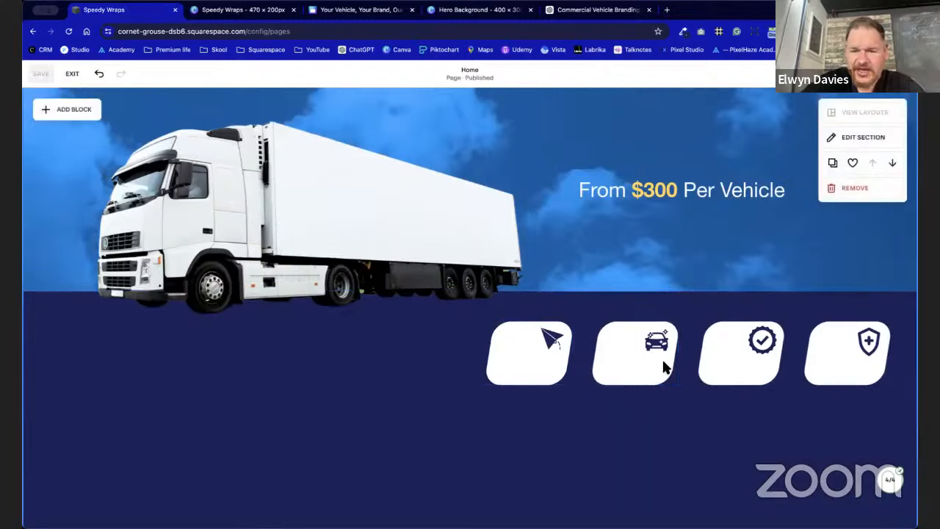
Set the hero section grid's horizontal gap to 0.
{"action": "left_click", "coordinate": [883, 141]}
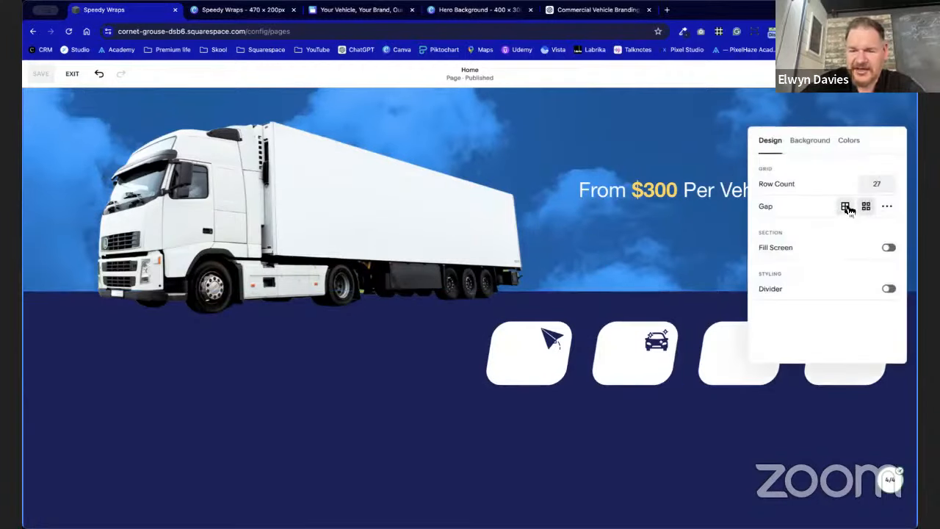
{"action": "left_click", "coordinate": [887, 209]}
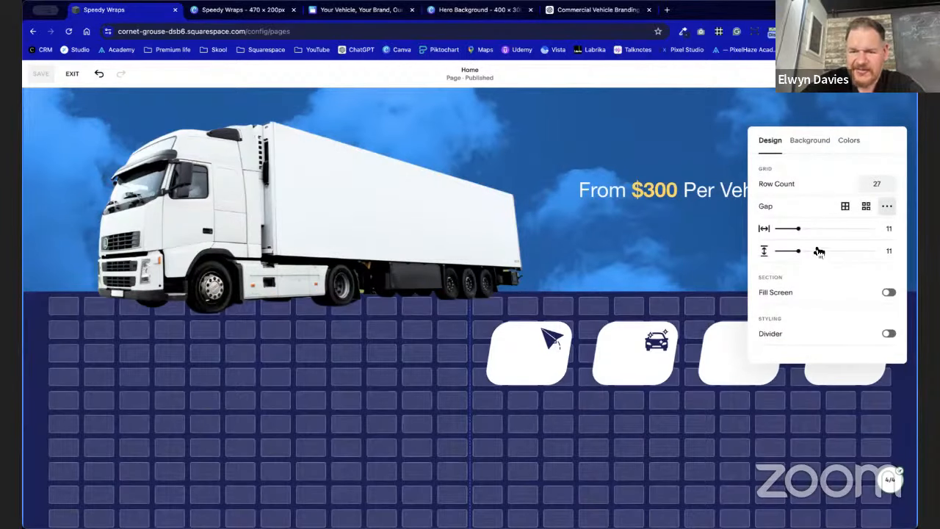
{"action": "left_click_drag", "start_coordinate": [798, 228], "coordinate": [722, 246]}
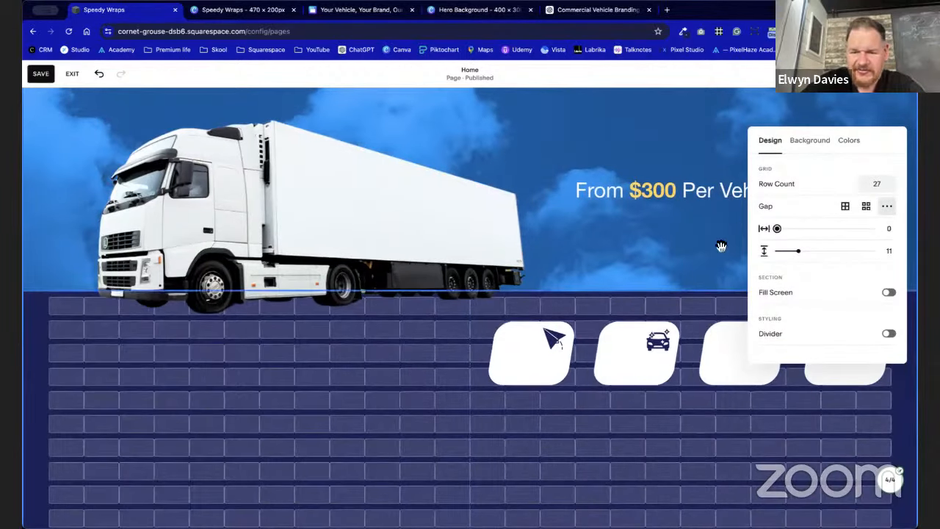
{"action": "left_click", "coordinate": [411, 411]}
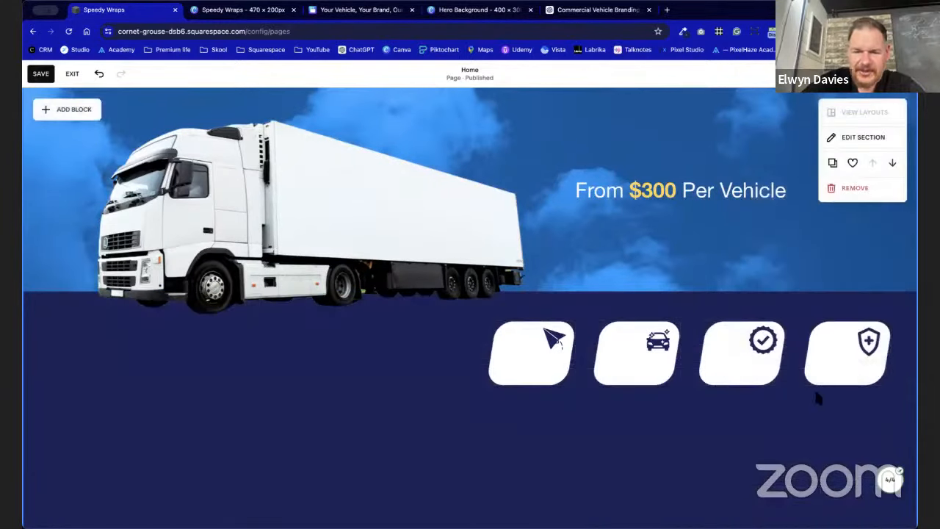
Move the "waste not, want not" paragraph block up from the foot of the hero section to just below the feature cards.
{"action": "scroll", "coordinate": [506, 467], "scroll_direction": "down", "scroll_amount": 3}
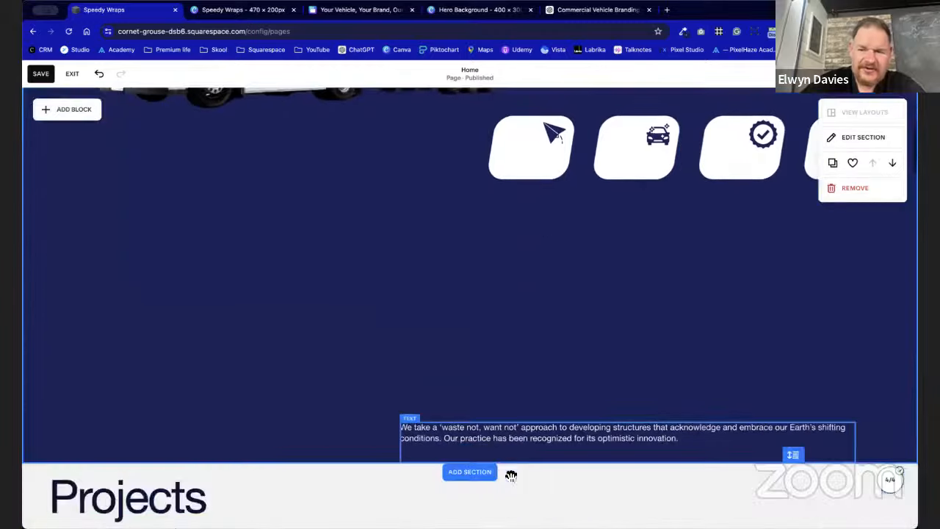
{"action": "scroll", "coordinate": [529, 463], "scroll_direction": "down", "scroll_amount": 1}
{"action": "left_click_drag", "start_coordinate": [560, 436], "coordinate": [351, 225]}
{"action": "left_click", "coordinate": [205, 487]}
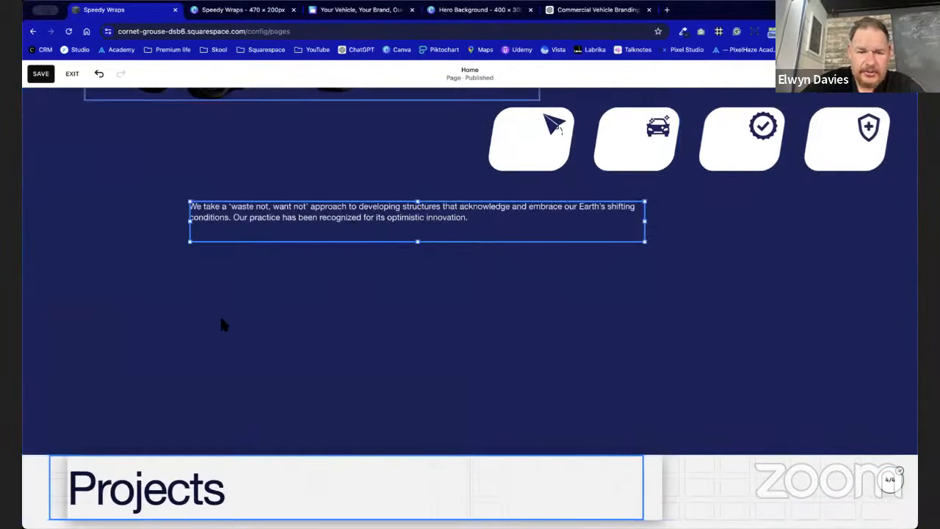
{"action": "scroll", "coordinate": [259, 374], "scroll_direction": "down", "scroll_amount": 3}
{"action": "left_click", "coordinate": [247, 271]}
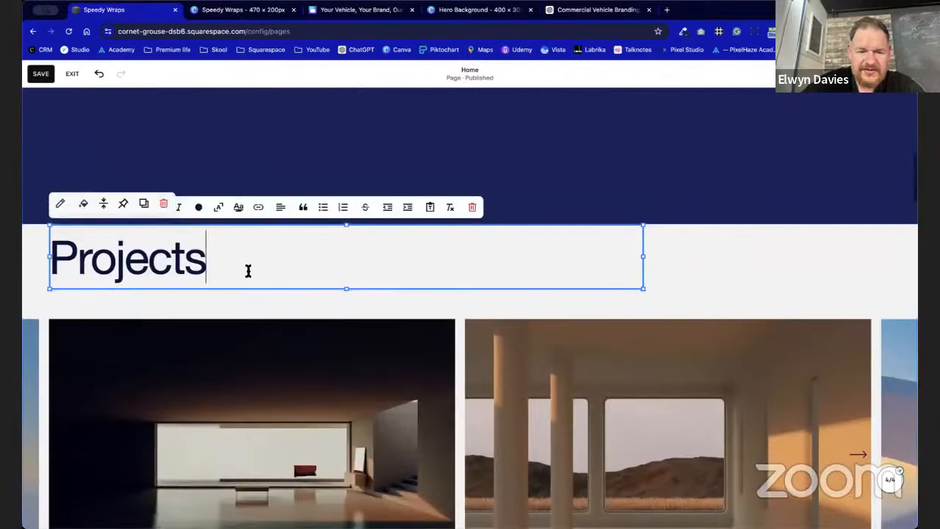
{"action": "left_click", "coordinate": [286, 325]}
{"action": "scroll", "coordinate": [293, 333], "scroll_direction": "up", "scroll_amount": 5}
{"action": "scroll", "coordinate": [292, 330], "scroll_direction": "down", "scroll_amount": 1}
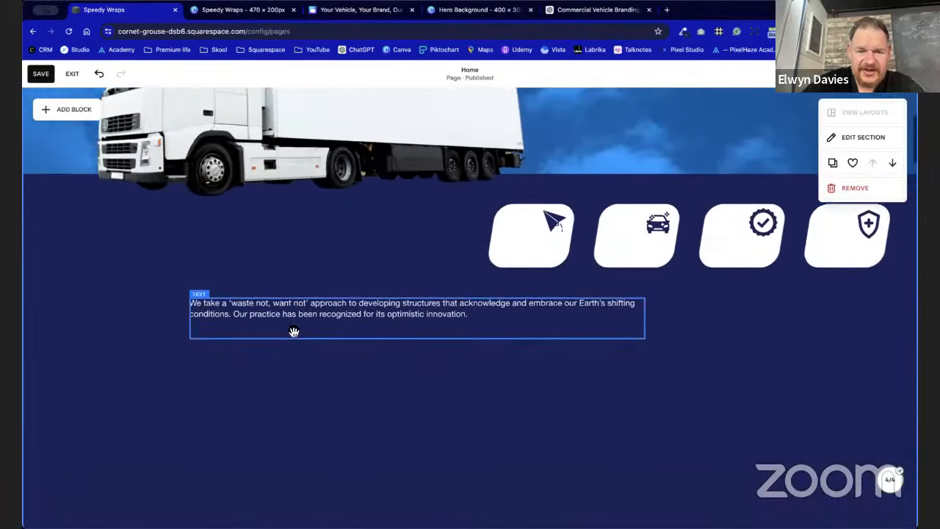
{"action": "scroll", "coordinate": [294, 332], "scroll_direction": "up", "scroll_amount": 2}
Resize the paragraph text block and place it below the truck, level with and to the left of the four feature cards.
{"action": "left_click", "coordinate": [521, 416]}
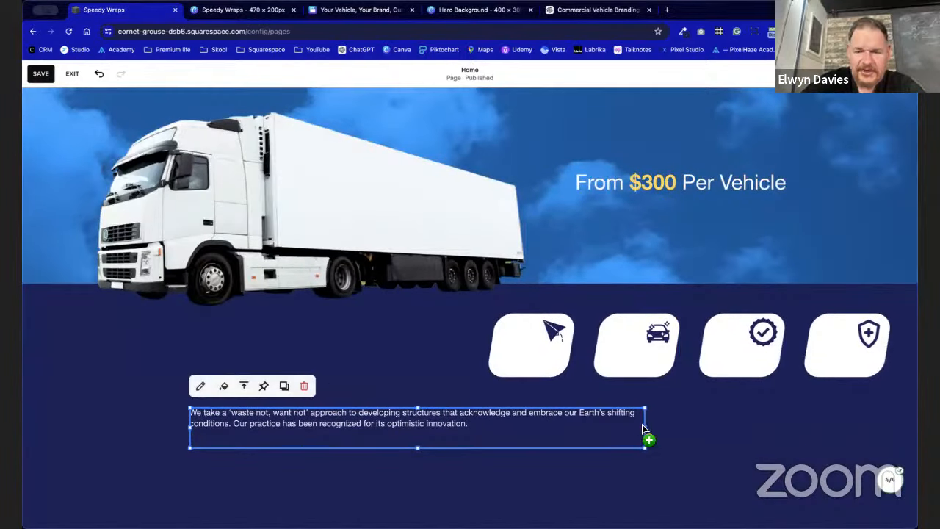
{"action": "left_click_drag", "start_coordinate": [644, 429], "coordinate": [470, 433]}
{"action": "left_click", "coordinate": [508, 433]}
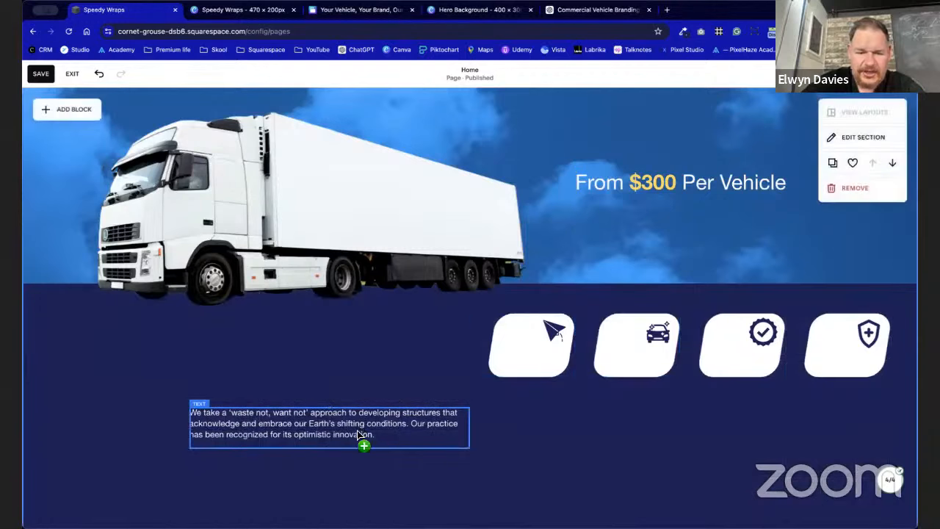
{"action": "left_click_drag", "start_coordinate": [360, 435], "coordinate": [298, 345]}
{"action": "left_click", "coordinate": [292, 373]}
{"action": "left_click_drag", "start_coordinate": [365, 356], "coordinate": [449, 387]}
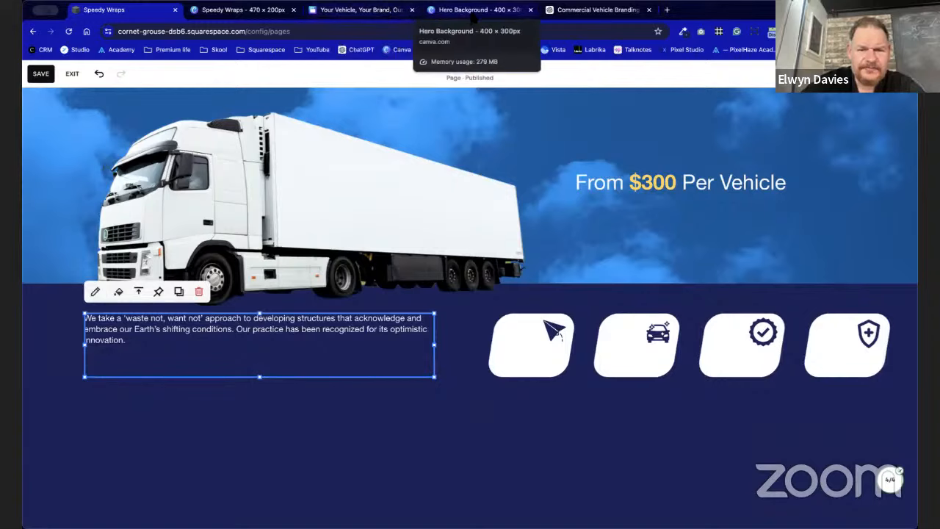
Copy the "Top rated vinyl wrap" headline from the Canva website design.
{"action": "left_click", "coordinate": [473, 11]}
{"action": "left_click", "coordinate": [361, 13]}
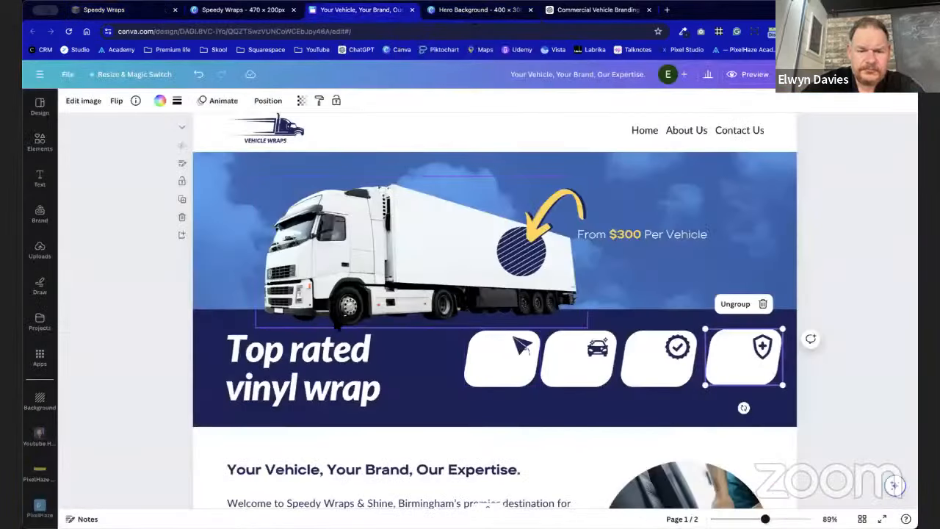
{"action": "left_click", "coordinate": [117, 13]}
{"action": "left_click", "coordinate": [345, 388]}
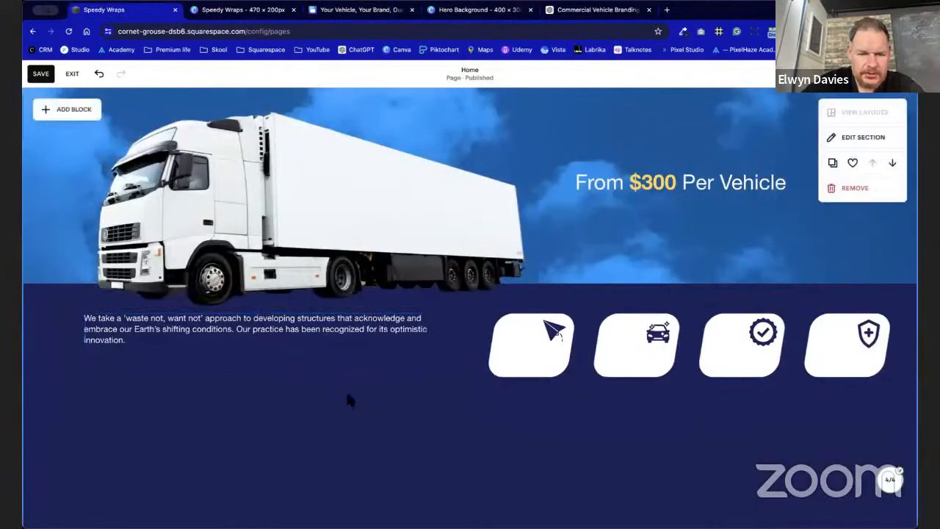
{"action": "left_click", "coordinate": [308, 344]}
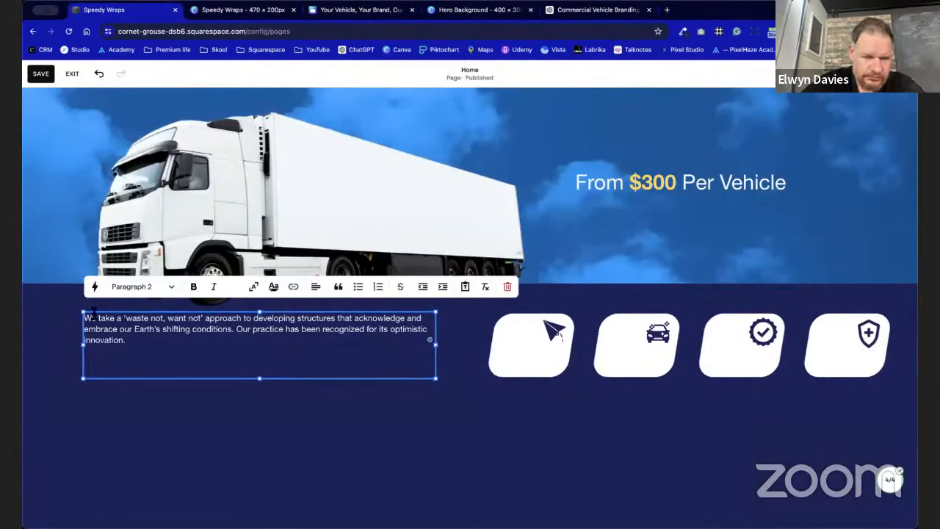
{"action": "key", "text": "ctrl+Tab"}
{"action": "key", "text": "ctrl+Tab"}
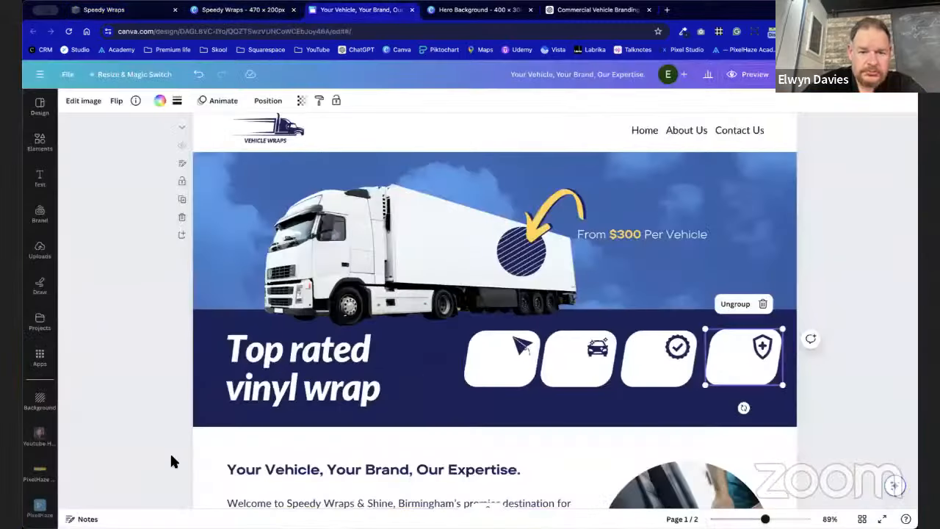
{"action": "left_click", "coordinate": [265, 397]}
{"action": "left_click", "coordinate": [265, 396]}
{"action": "key", "text": "ctrl+c"}
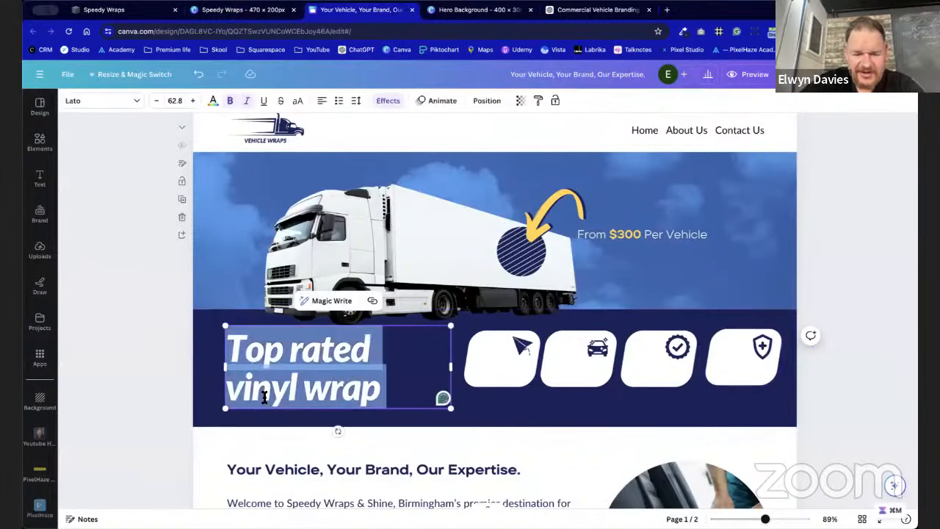
Return to Squarespace and replace the paragraph with the copied headline "Top rated vinyl wrap", joined onto one line.
{"action": "key", "text": "ctrl+shift+Tab"}
{"action": "key", "text": "ctrl+shift+Tab"}
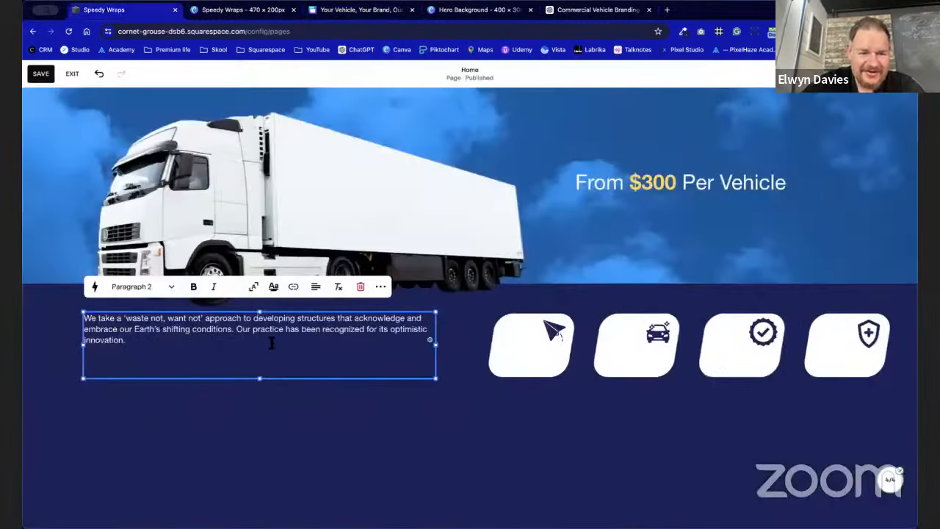
{"action": "key", "text": "ctrl+a"}
{"action": "key", "text": "ctrl+v"}
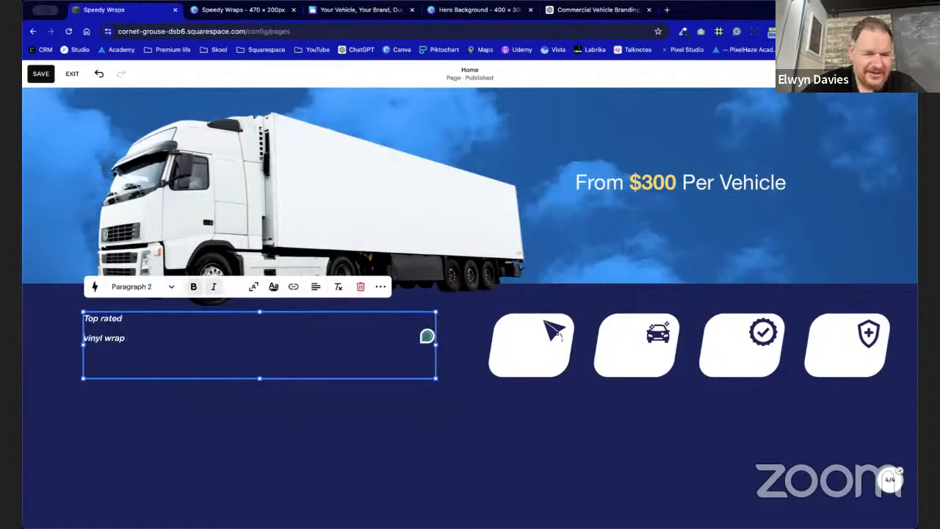
{"action": "key", "text": "BackSpace"}
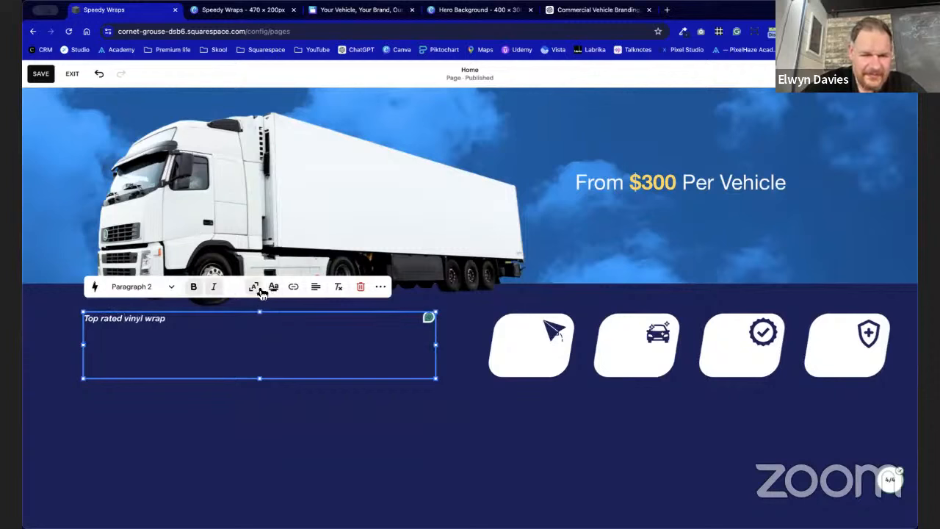
Apply the Heading 1 style to the pasted "Top rated vinyl wrap" text.
{"action": "left_click", "coordinate": [171, 290]}
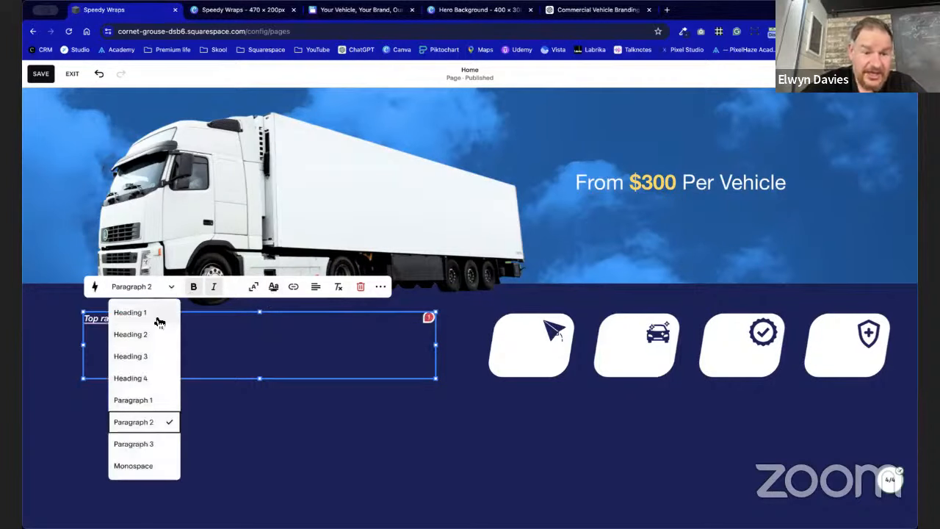
{"action": "left_click", "coordinate": [157, 318]}
{"action": "left_click", "coordinate": [235, 491]}
{"action": "scroll", "coordinate": [238, 485], "scroll_direction": "down", "scroll_amount": 1}
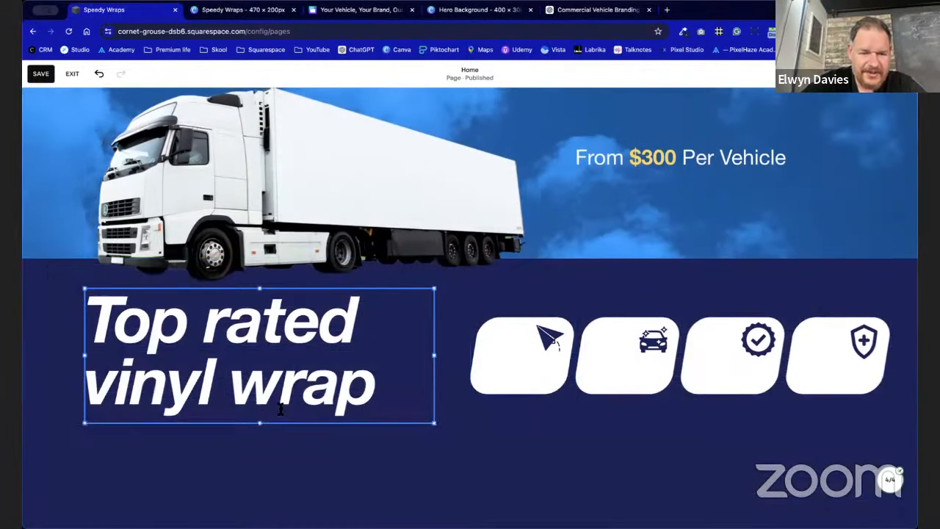
Replace the pasted headline with "TOP RATED" and "VINYL WRAP" in capitals on two lines.
{"action": "left_click", "coordinate": [195, 292]}
{"action": "double_click", "coordinate": [263, 369]}
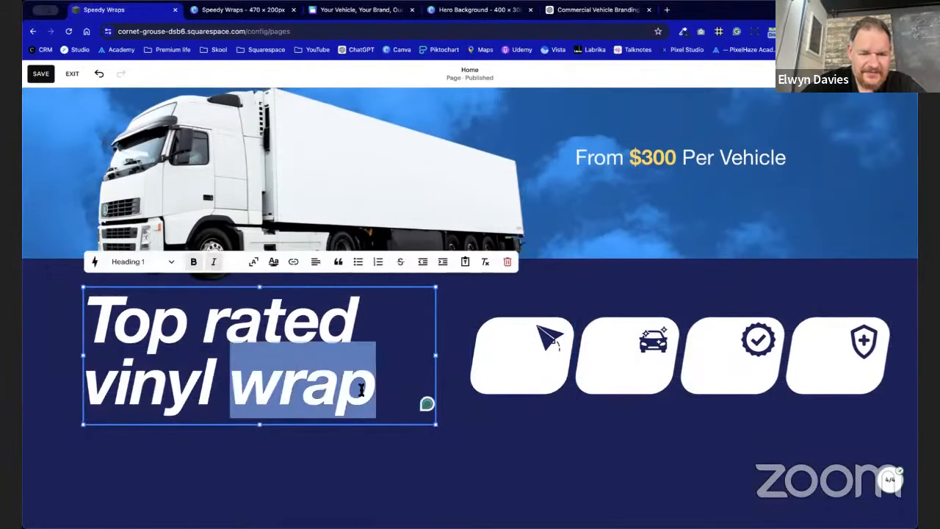
{"action": "key", "text": "super+a"}
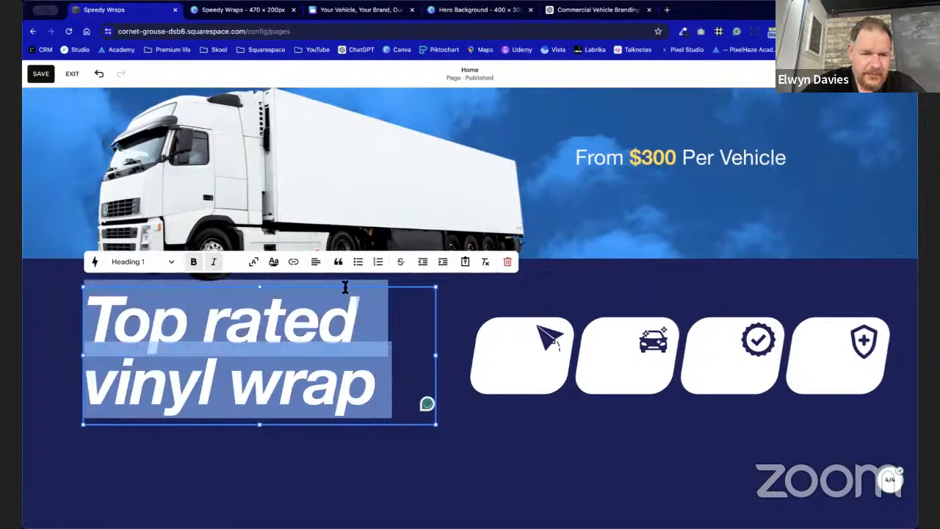
{"action": "left_click", "coordinate": [215, 458]}
{"action": "left_click", "coordinate": [185, 289]}
{"action": "left_click", "coordinate": [221, 292]}
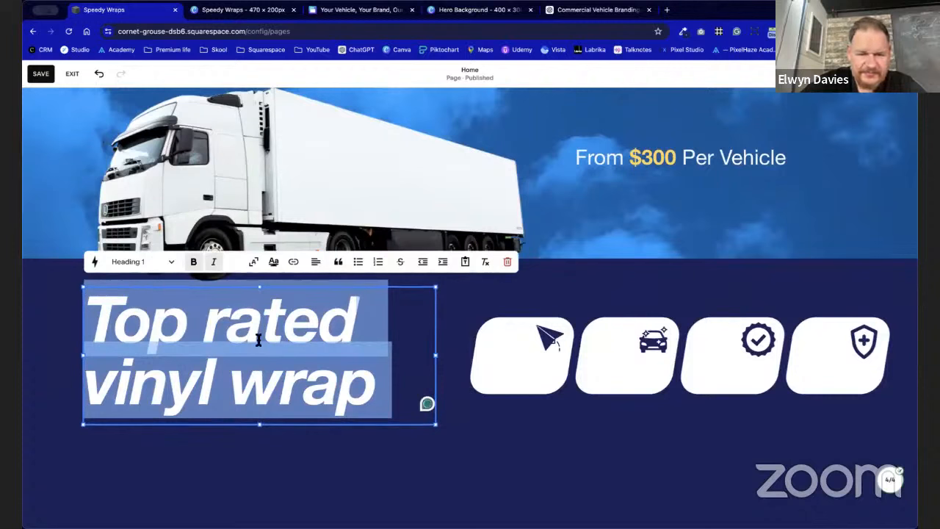
{"action": "key", "text": "BackSpace"}
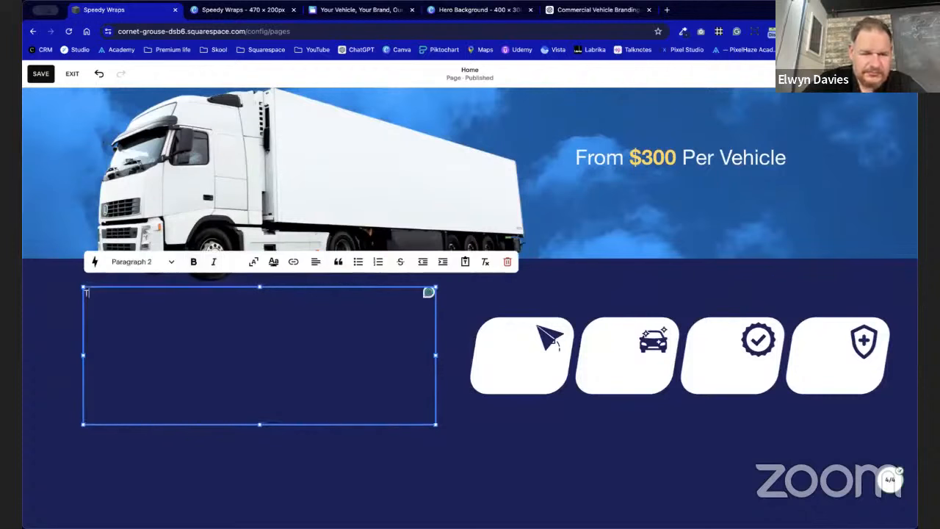
{"action": "type", "text": "TOP"}
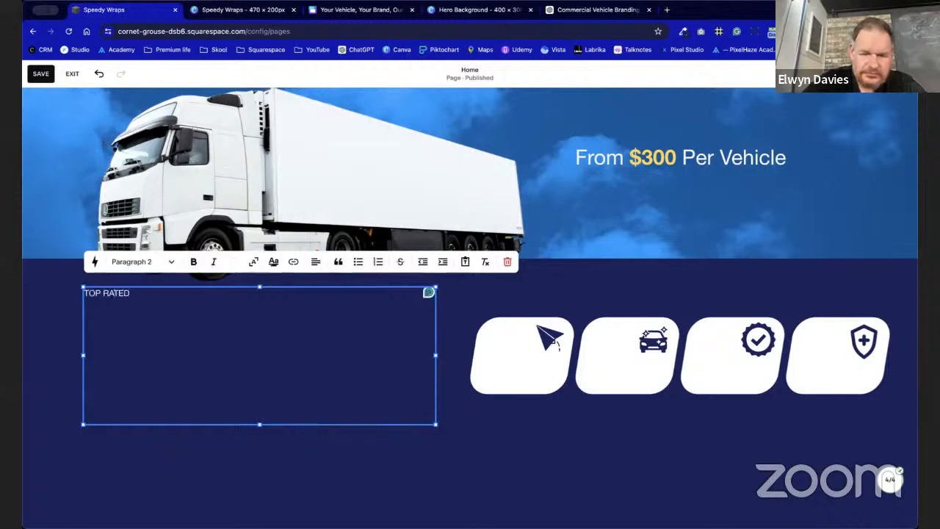
{"action": "type", "text": " RATED"}
{"action": "key", "text": "Return"}
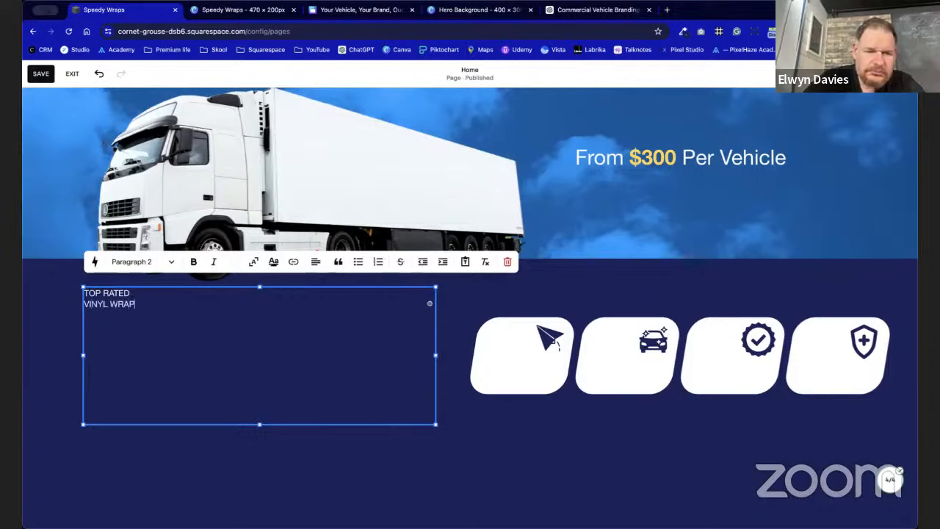
Format the whole TOP RATED VINYL WRAP text as Heading 1 and deselect the block.
{"action": "key", "text": "ctrl+a"}
{"action": "left_click", "coordinate": [169, 262]}
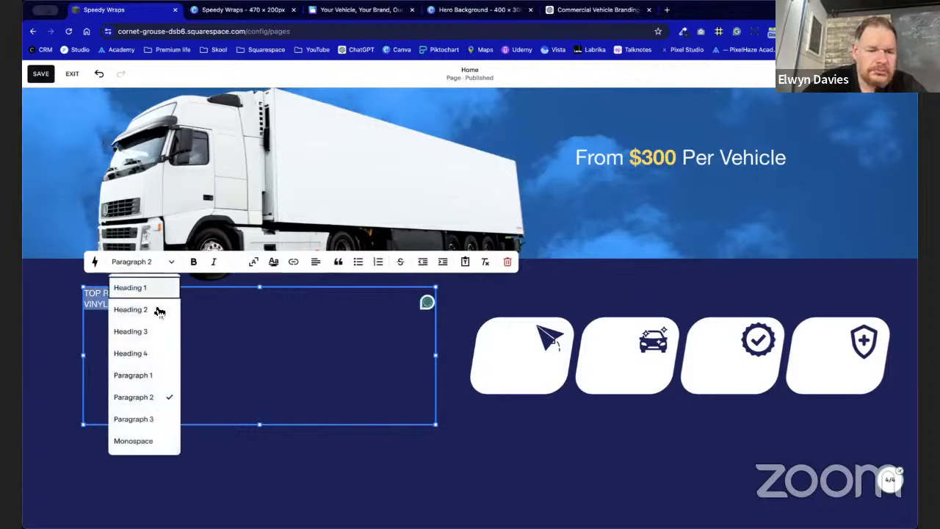
{"action": "left_click", "coordinate": [158, 289]}
{"action": "left_click", "coordinate": [52, 397]}
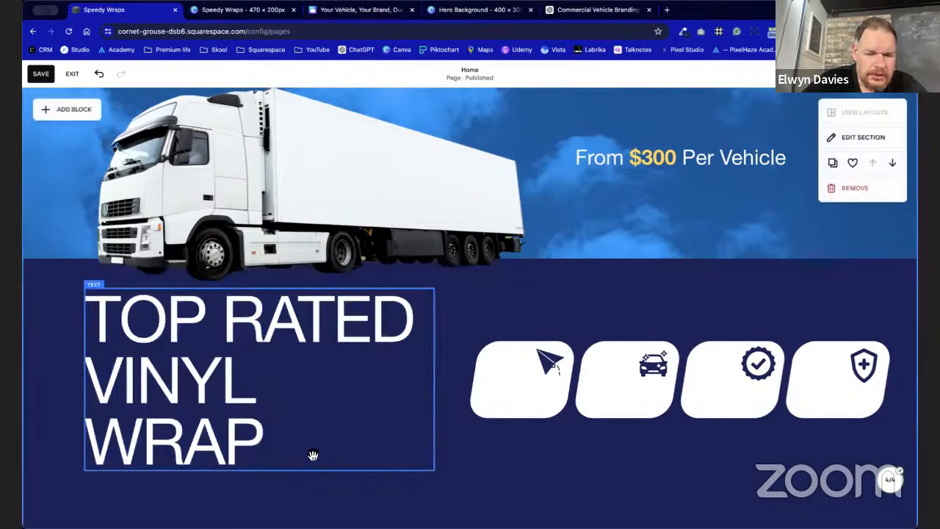
Scale the TOP RATED VINYL WRAP headline to fit its text block, and narrow the block slightly.
{"action": "left_click", "coordinate": [344, 416]}
{"action": "left_click", "coordinate": [199, 417]}
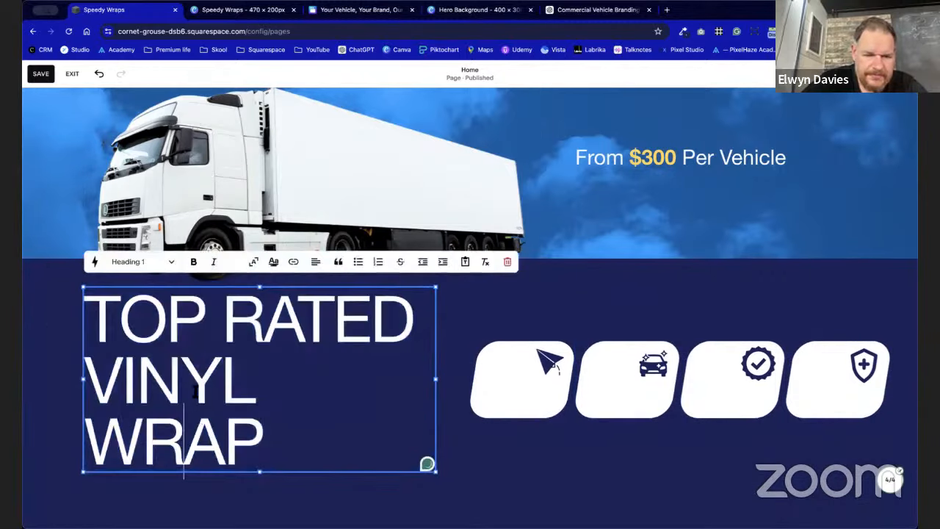
{"action": "triple_click", "coordinate": [291, 321]}
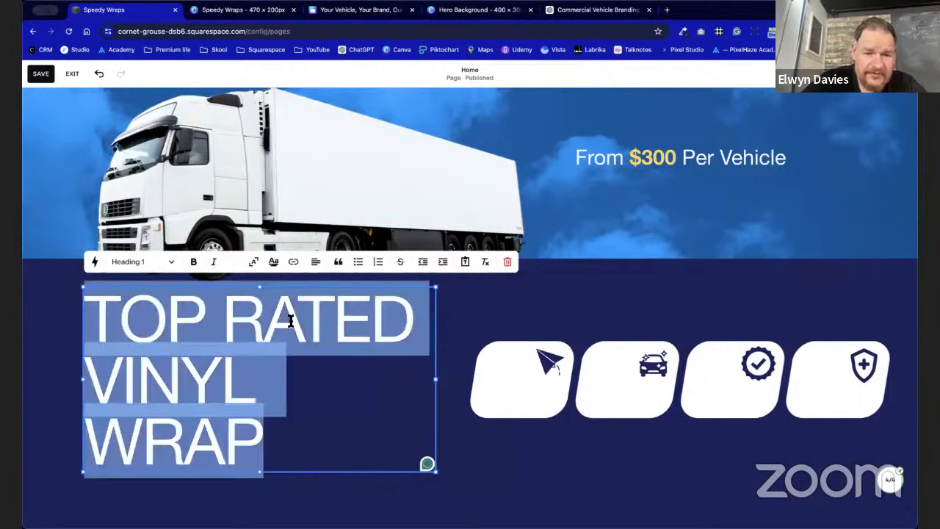
{"action": "left_click", "coordinate": [256, 268]}
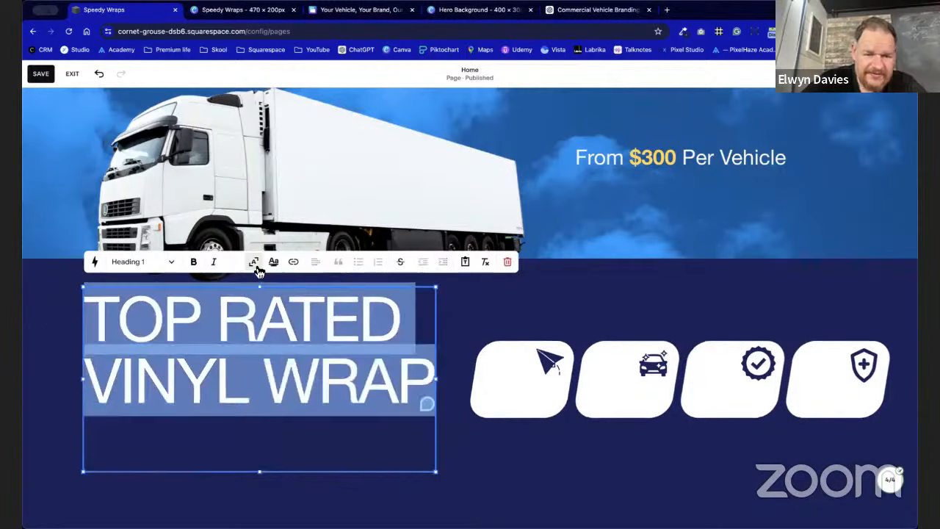
{"action": "left_click", "coordinate": [275, 504]}
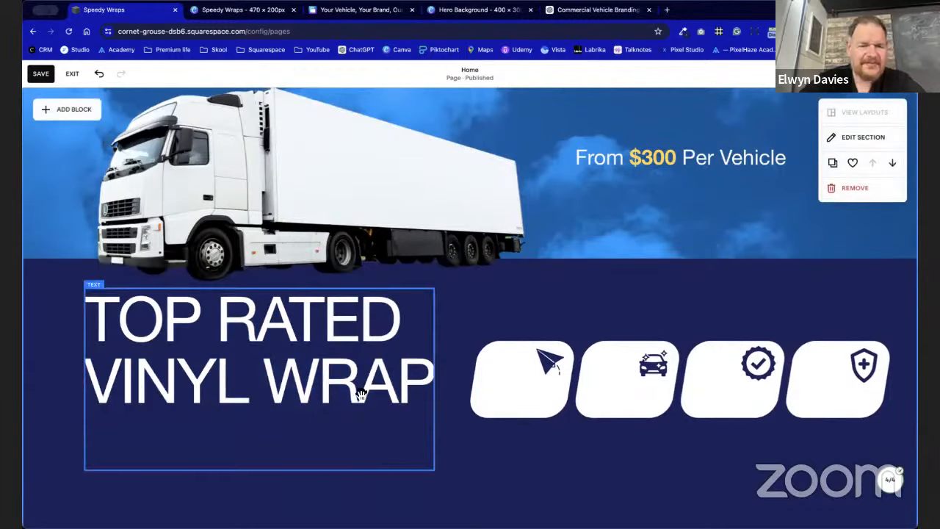
{"action": "left_click", "coordinate": [362, 415]}
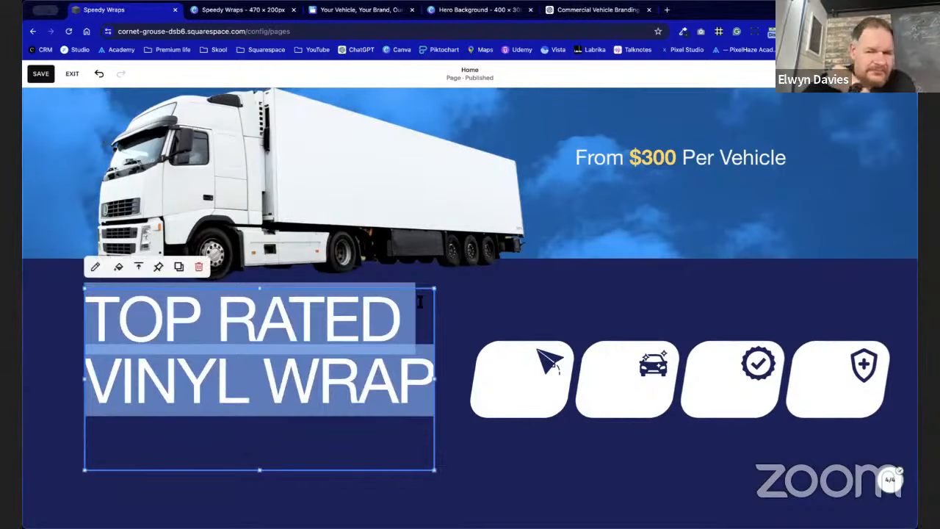
{"action": "left_click_drag", "start_coordinate": [436, 289], "coordinate": [405, 309]}
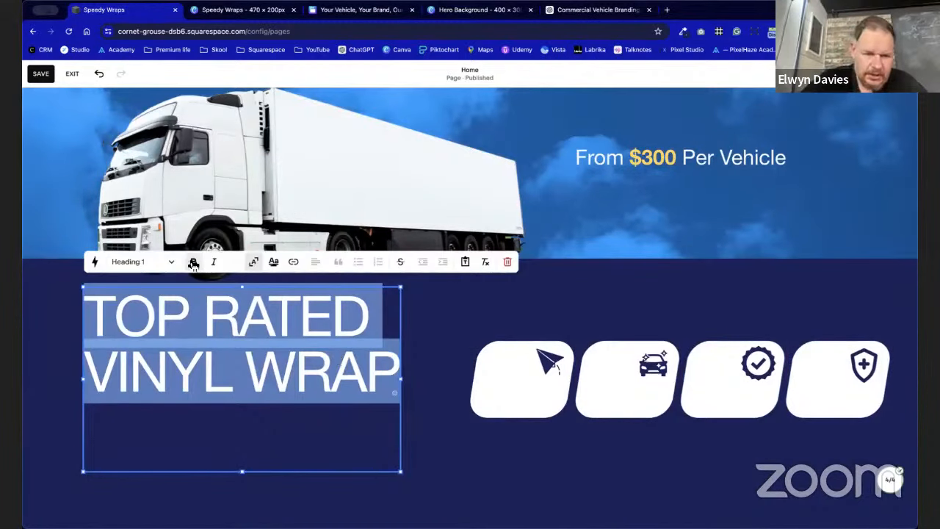
Make the TOP RATED VINYL WRAP headline bold and italic.
{"action": "left_click", "coordinate": [194, 261]}
{"action": "left_click", "coordinate": [214, 261]}
{"action": "left_click", "coordinate": [428, 409]}
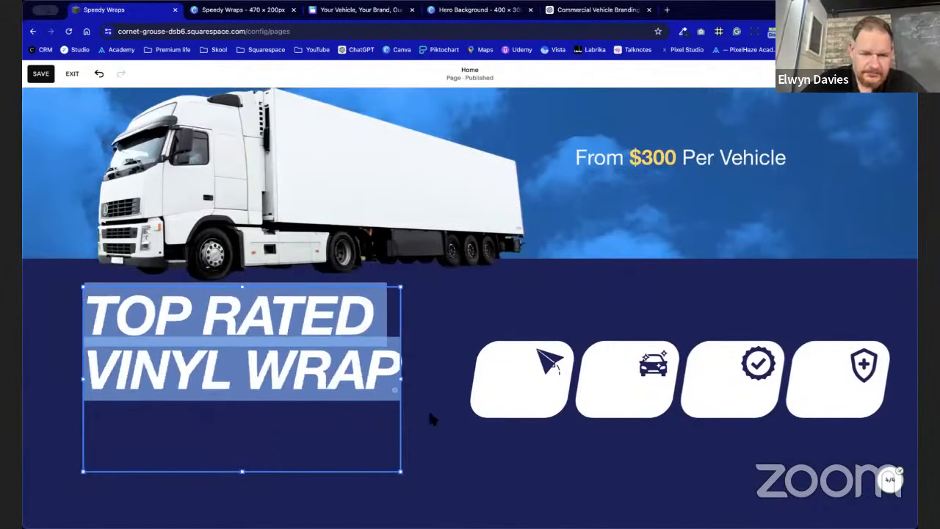
Shorten the headline's text block to fit its two lines and move it down about one grid row.
{"action": "left_click", "coordinate": [316, 437]}
{"action": "left_click_drag", "start_coordinate": [247, 472], "coordinate": [253, 399]}
{"action": "left_click_drag", "start_coordinate": [317, 393], "coordinate": [316, 413]}
{"action": "left_click", "coordinate": [432, 454]}
{"action": "scroll", "coordinate": [461, 413], "scroll_direction": "up", "scroll_amount": 2}
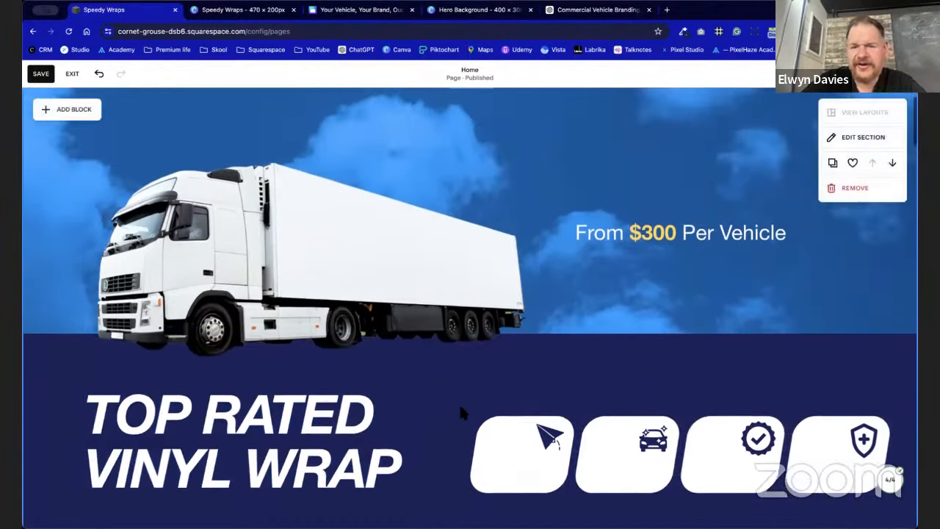
Reduce the hero section's height so it ends just below the headline and feature cards.
{"action": "scroll", "coordinate": [461, 413], "scroll_direction": "down", "scroll_amount": 5}
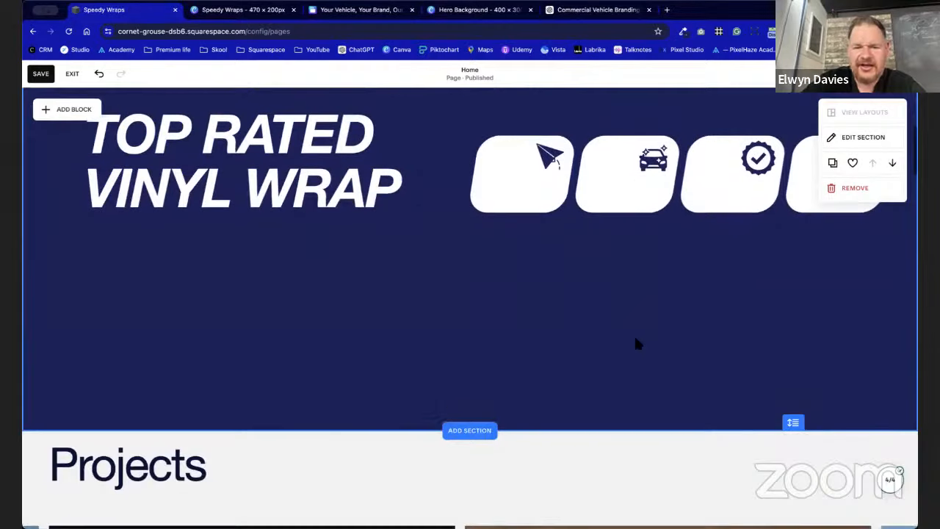
{"action": "left_click_drag", "start_coordinate": [791, 424], "coordinate": [801, 262]}
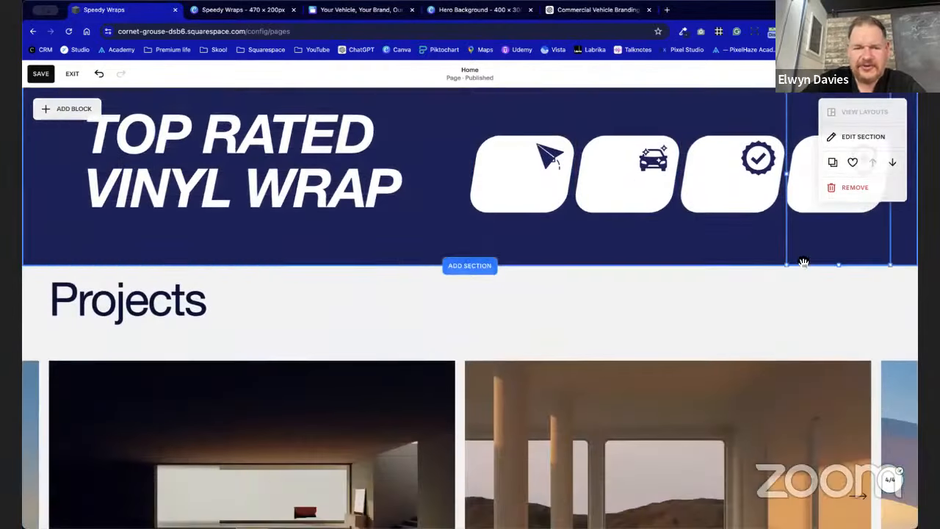
{"action": "left_click", "coordinate": [802, 262]}
{"action": "scroll", "coordinate": [803, 262], "scroll_direction": "up", "scroll_amount": 3}
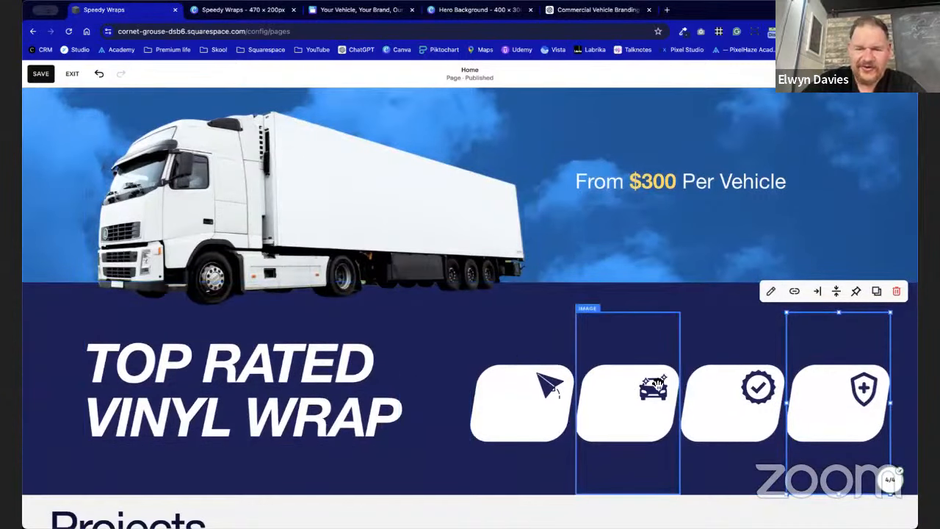
Shorten the image blocks of the paper plane and car feature cards to fit the card shapes.
{"action": "scroll", "coordinate": [624, 444], "scroll_direction": "down", "scroll_amount": 2}
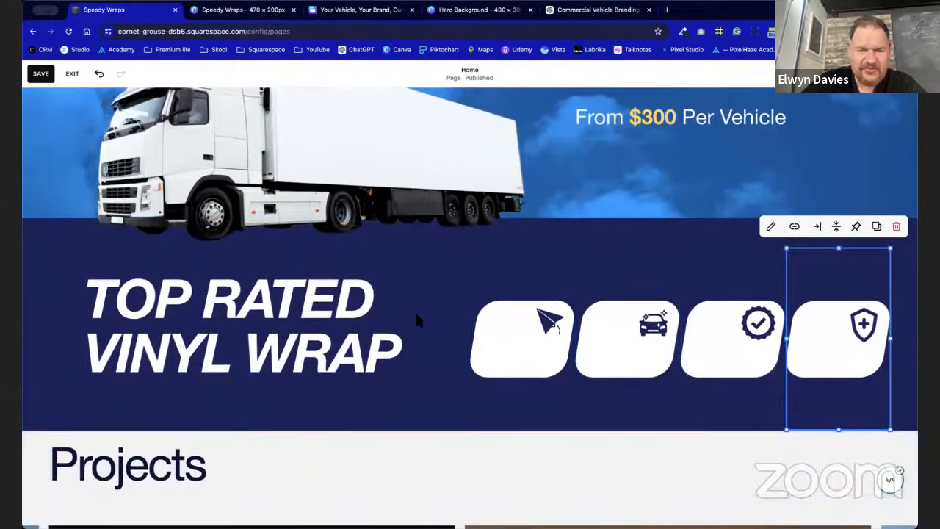
{"action": "left_click", "coordinate": [415, 287]}
{"action": "left_click", "coordinate": [527, 359]}
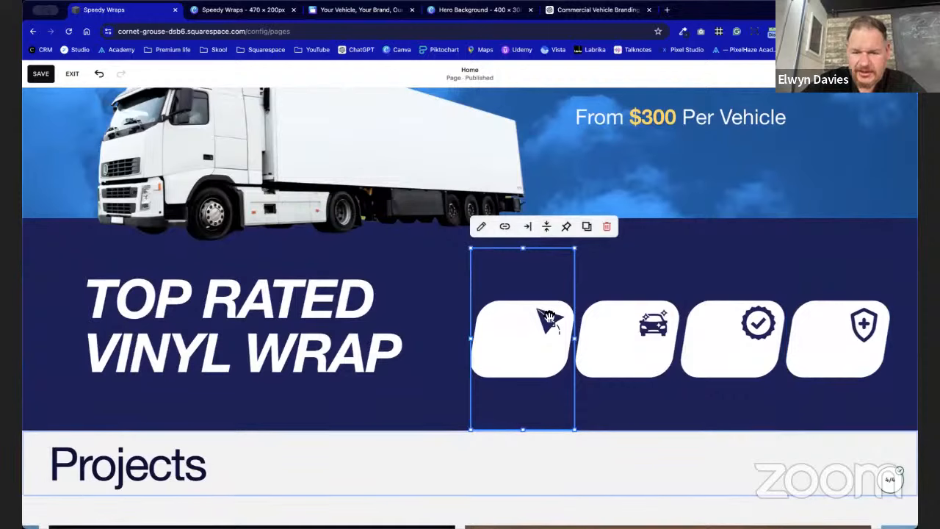
{"action": "left_click_drag", "start_coordinate": [530, 428], "coordinate": [530, 332]}
{"action": "left_click", "coordinate": [595, 361]}
{"action": "left_click_drag", "start_coordinate": [629, 433], "coordinate": [629, 334]}
Shorten the image blocks of the check badge and shield feature cards to match the first two.
{"action": "left_click", "coordinate": [707, 350]}
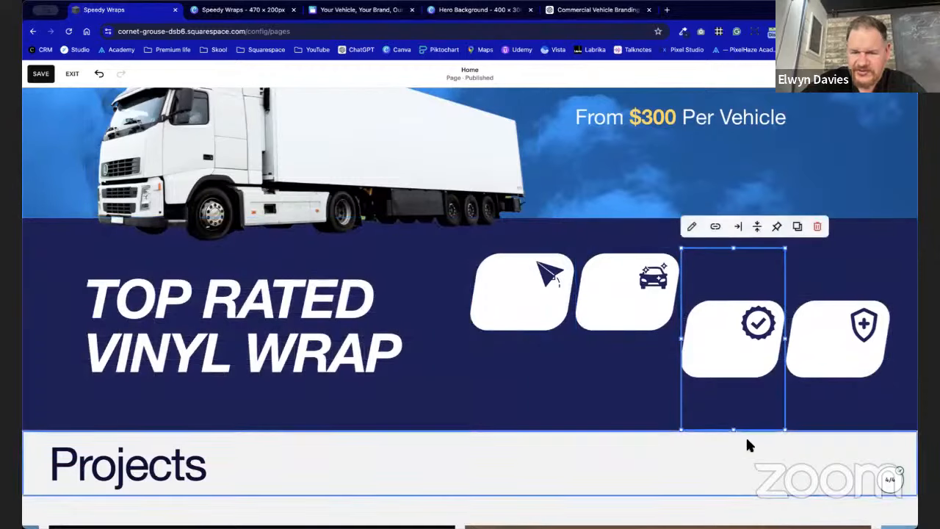
{"action": "left_click_drag", "start_coordinate": [738, 418], "coordinate": [723, 338]}
{"action": "left_click", "coordinate": [811, 360]}
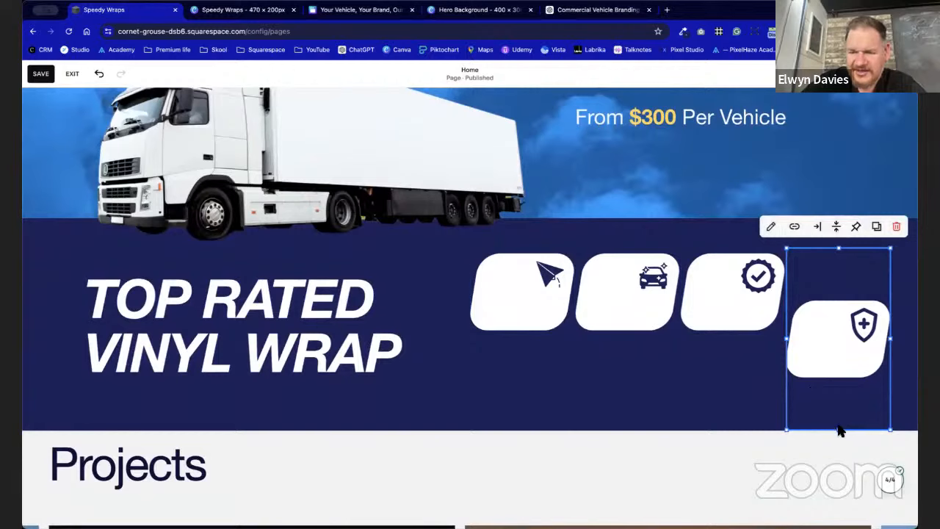
{"action": "left_click_drag", "start_coordinate": [841, 432], "coordinate": [837, 385]}
{"action": "left_click", "coordinate": [823, 380]}
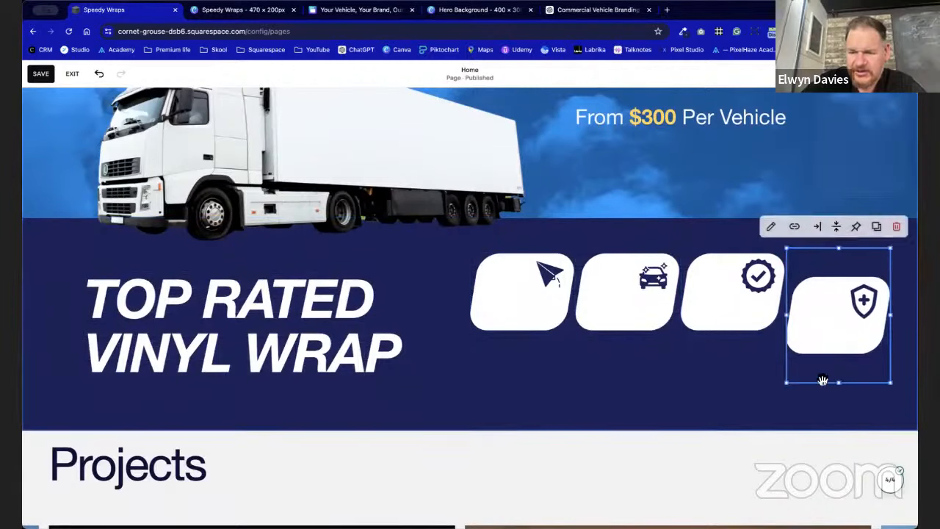
{"action": "left_click_drag", "start_coordinate": [840, 383], "coordinate": [839, 331]}
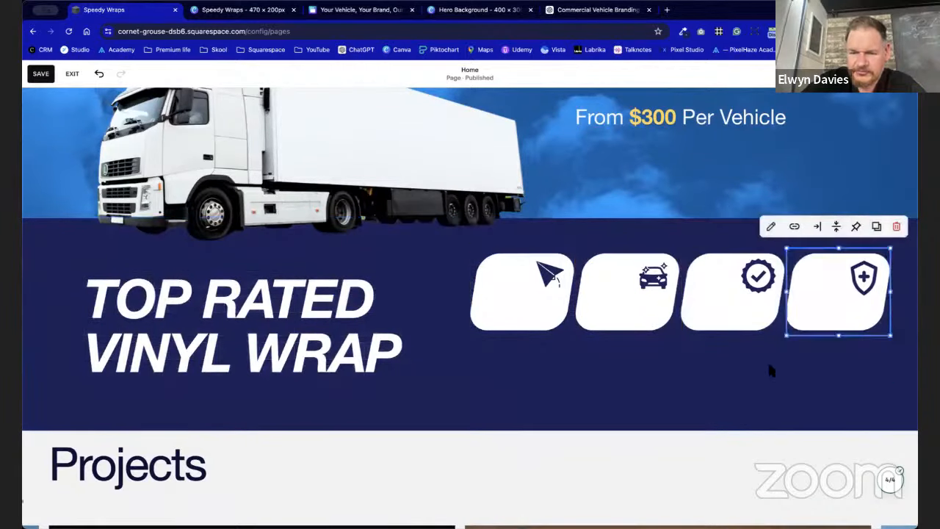
Reduce the hero section's height by one grid row and move the four feature cards down one row beside the headline.
{"action": "left_click", "coordinate": [836, 407]}
{"action": "left_click_drag", "start_coordinate": [808, 419], "coordinate": [807, 399]}
{"action": "left_click", "coordinate": [269, 328]}
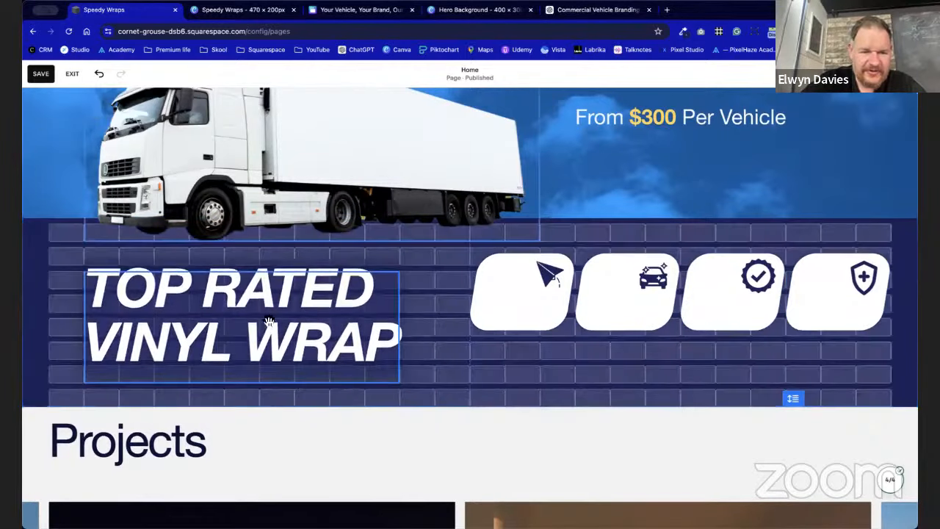
{"action": "left_click", "coordinate": [457, 395]}
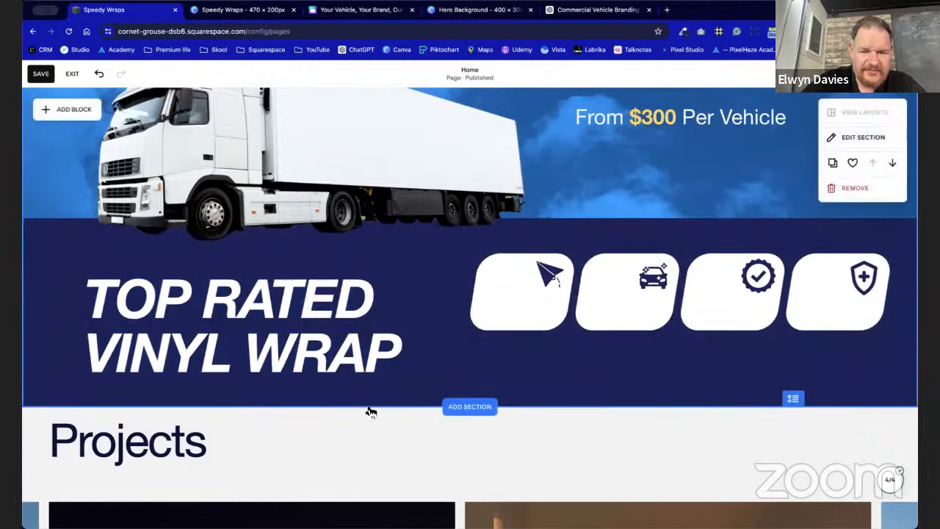
{"action": "left_click_drag", "start_coordinate": [813, 300], "coordinate": [816, 323]}
{"action": "left_click", "coordinate": [766, 264]}
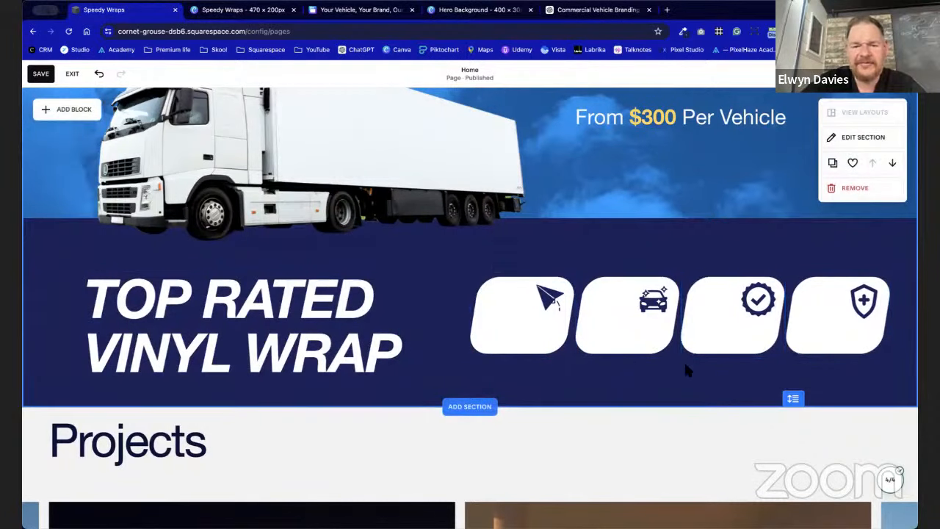
Look over the finished hero section and save the page.
{"action": "scroll", "coordinate": [684, 359], "scroll_direction": "up", "scroll_amount": 3}
{"action": "scroll", "coordinate": [689, 370], "scroll_direction": "down", "scroll_amount": 2}
{"action": "scroll", "coordinate": [689, 369], "scroll_direction": "up", "scroll_amount": 1}
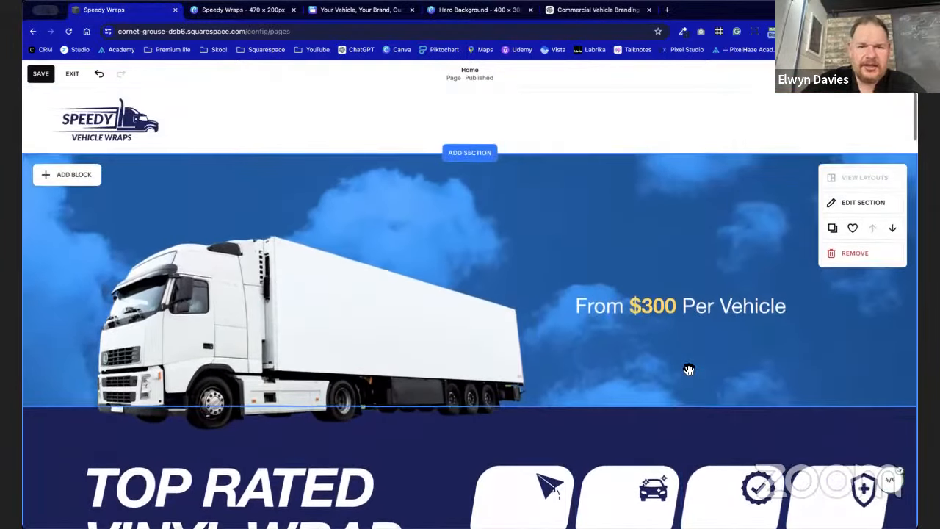
{"action": "scroll", "coordinate": [688, 369], "scroll_direction": "down", "scroll_amount": 3}
{"action": "scroll", "coordinate": [685, 367], "scroll_direction": "down", "scroll_amount": 1}
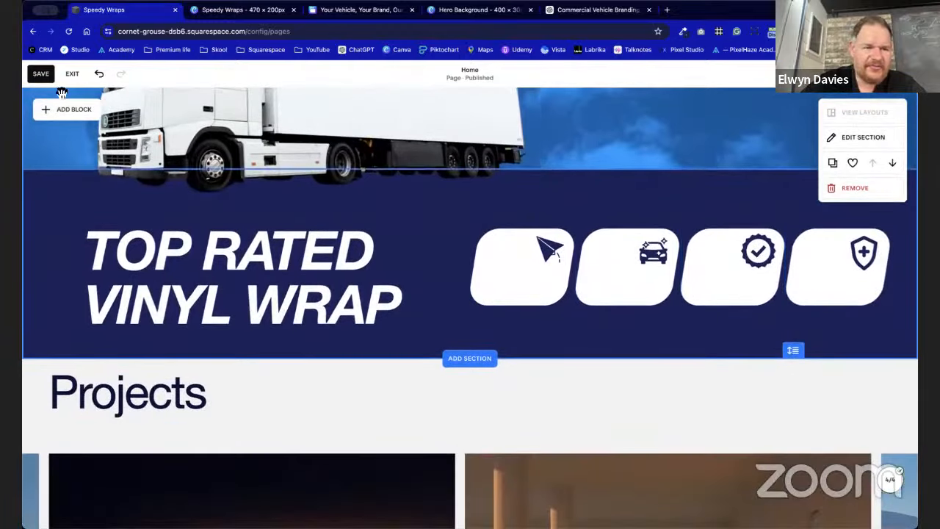
{"action": "left_click", "coordinate": [43, 76]}
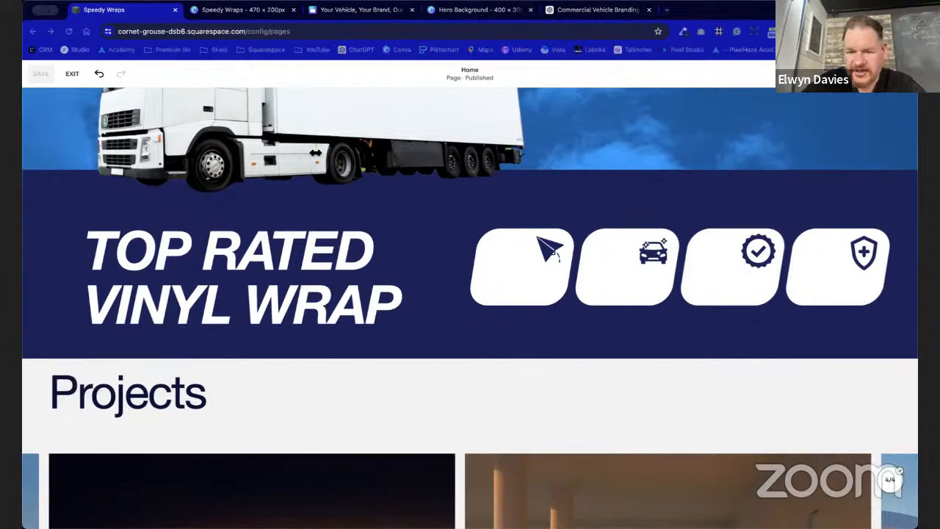
{"action": "left_click", "coordinate": [273, 126]}
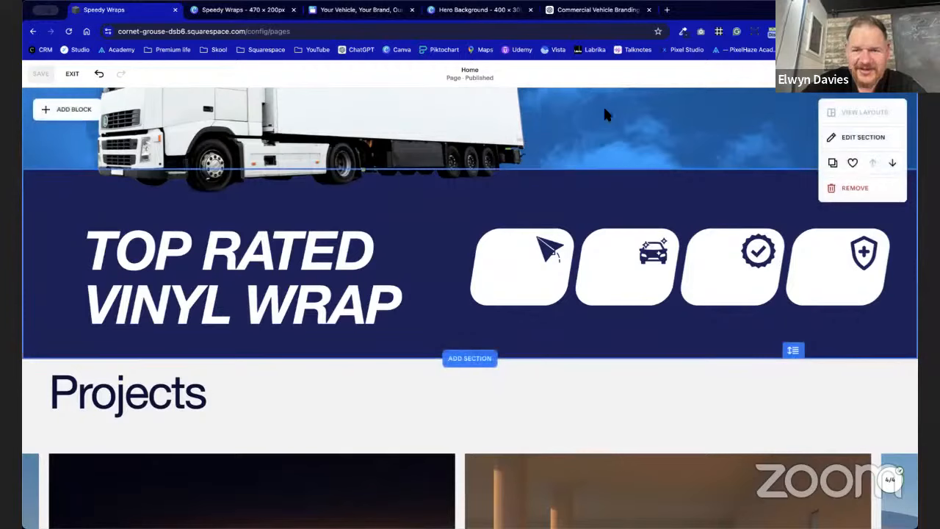
{"action": "left_click", "coordinate": [638, 144]}
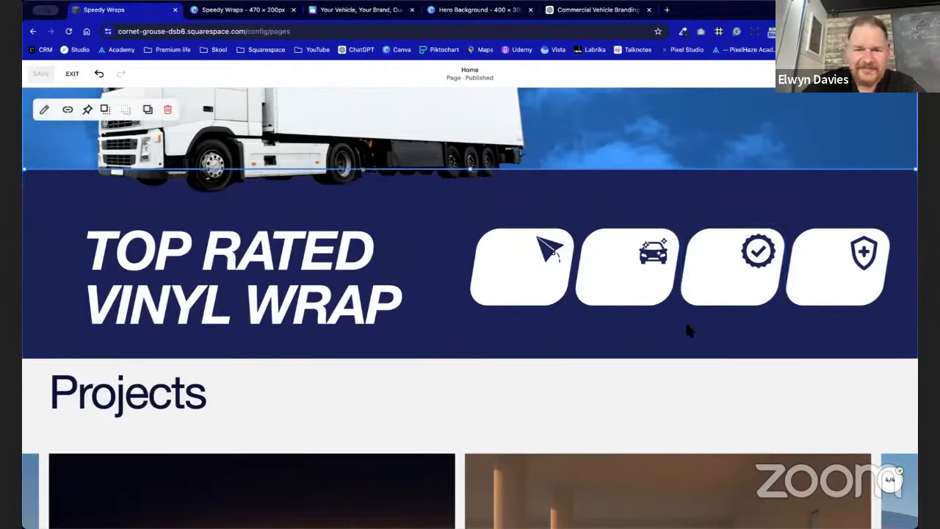
{"action": "scroll", "coordinate": [686, 327], "scroll_direction": "up", "scroll_amount": 3}
{"action": "scroll", "coordinate": [438, 415], "scroll_direction": "down", "scroll_amount": 3}
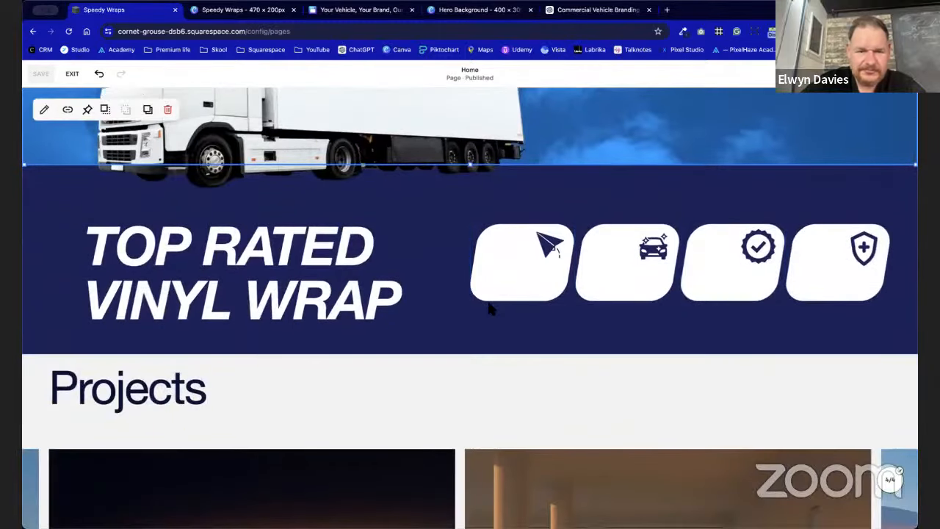
{"action": "scroll", "coordinate": [176, 275], "scroll_direction": "up", "scroll_amount": 1}
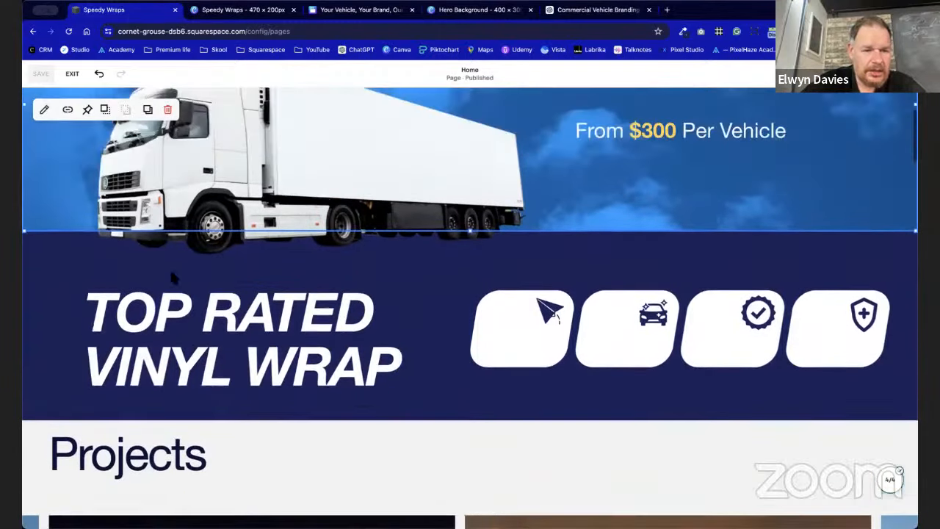
Exit and reopen the home page editor, then add a text block and place it over the feature cards.
{"action": "left_click", "coordinate": [72, 73]}
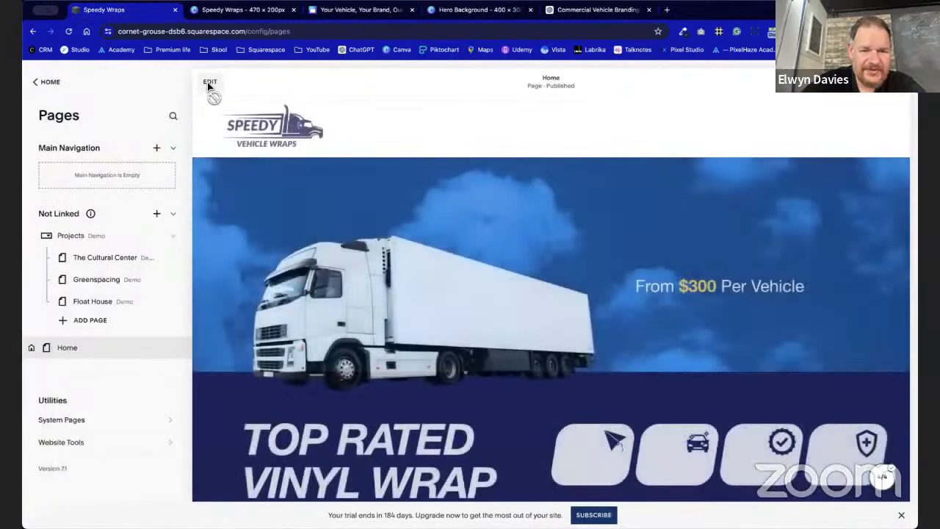
{"action": "left_click", "coordinate": [209, 82]}
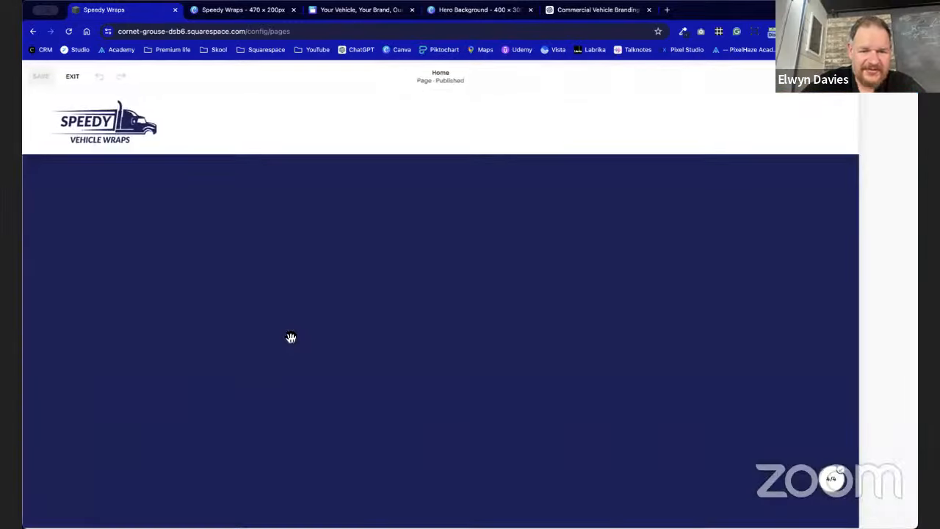
{"action": "scroll", "coordinate": [289, 331], "scroll_direction": "down", "scroll_amount": 4}
{"action": "scroll", "coordinate": [279, 329], "scroll_direction": "up", "scroll_amount": 2}
{"action": "left_click", "coordinate": [73, 110]}
{"action": "left_click", "coordinate": [107, 211]}
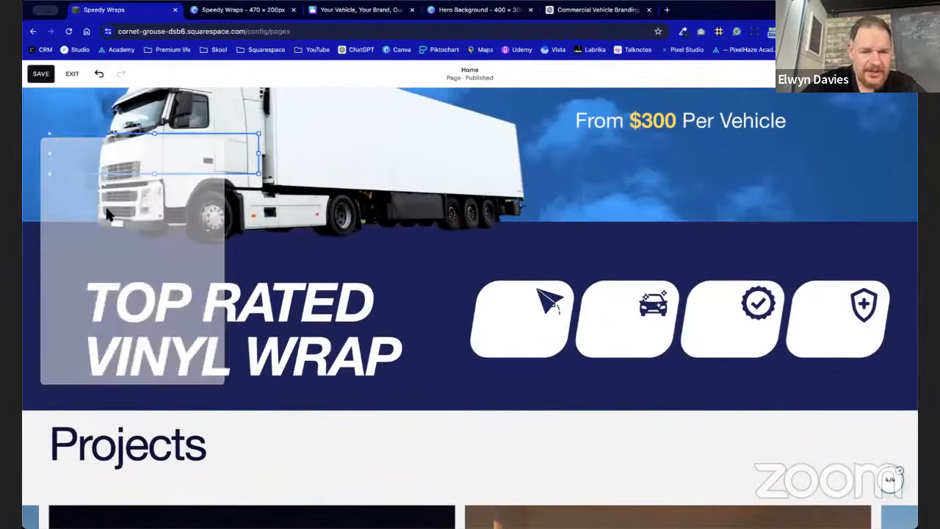
{"action": "left_click_drag", "start_coordinate": [209, 168], "coordinate": [611, 323]}
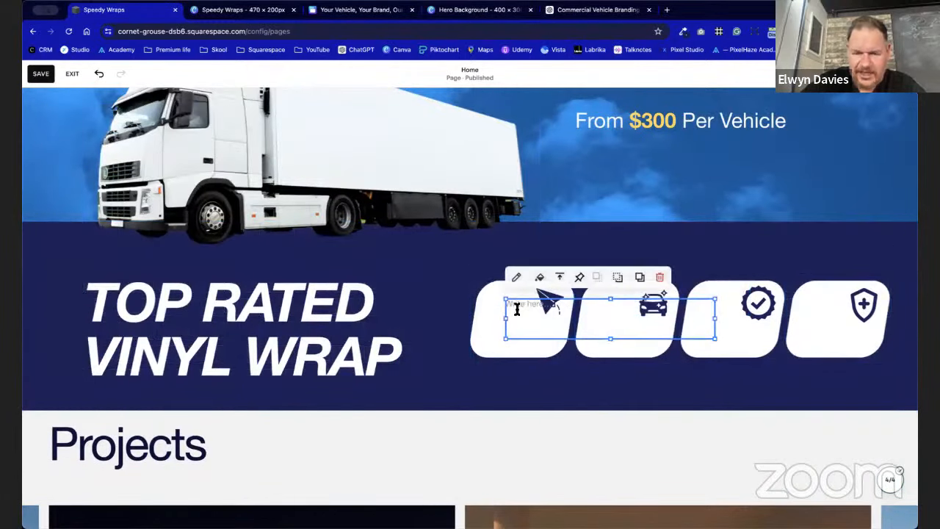
Narrow the new text block, try the Paragraph 3 style, and place it over the lower part of the first card.
{"action": "left_click", "coordinate": [517, 309]}
{"action": "left_click_drag", "start_coordinate": [716, 318], "coordinate": [576, 322]}
{"action": "left_click", "coordinate": [562, 271]}
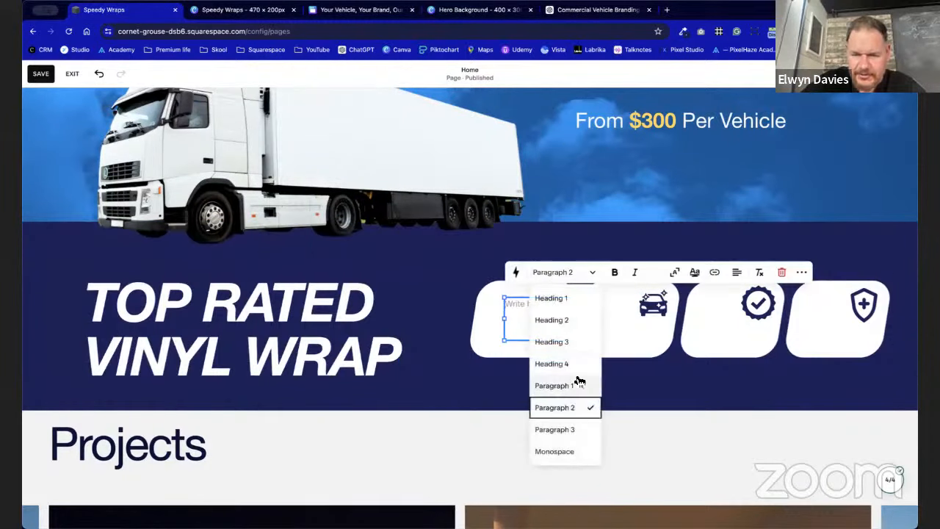
{"action": "left_click", "coordinate": [580, 429]}
{"action": "left_click_drag", "start_coordinate": [524, 313], "coordinate": [501, 335]}
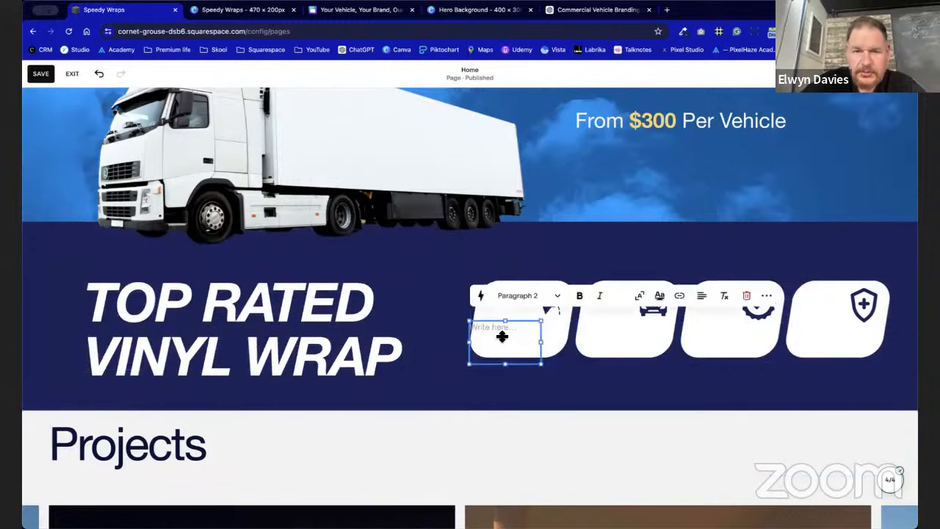
Switch to the Canva home page design and move the four feature cards down to uncover their captions.
{"action": "left_click", "coordinate": [397, 10]}
{"action": "left_click", "coordinate": [490, 367]}
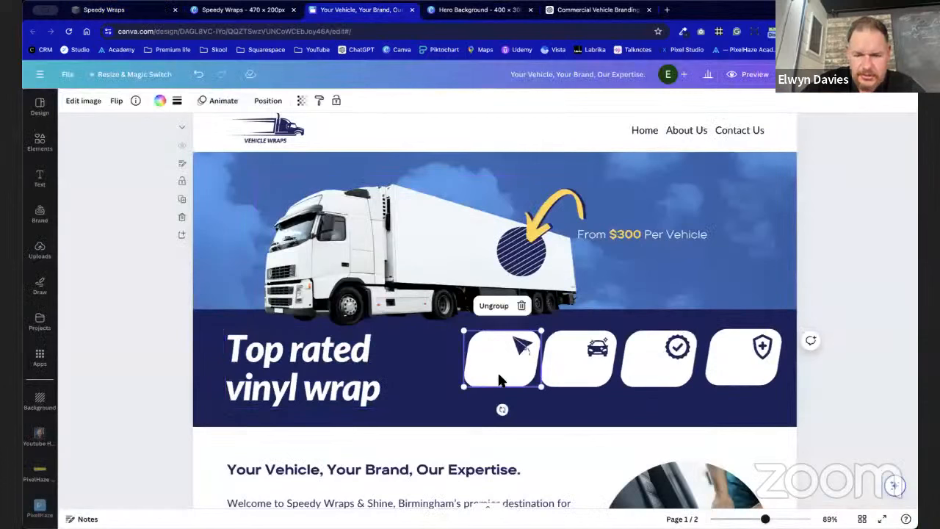
{"action": "key", "text": "Delete"}
{"action": "key", "text": "ctrl+z"}
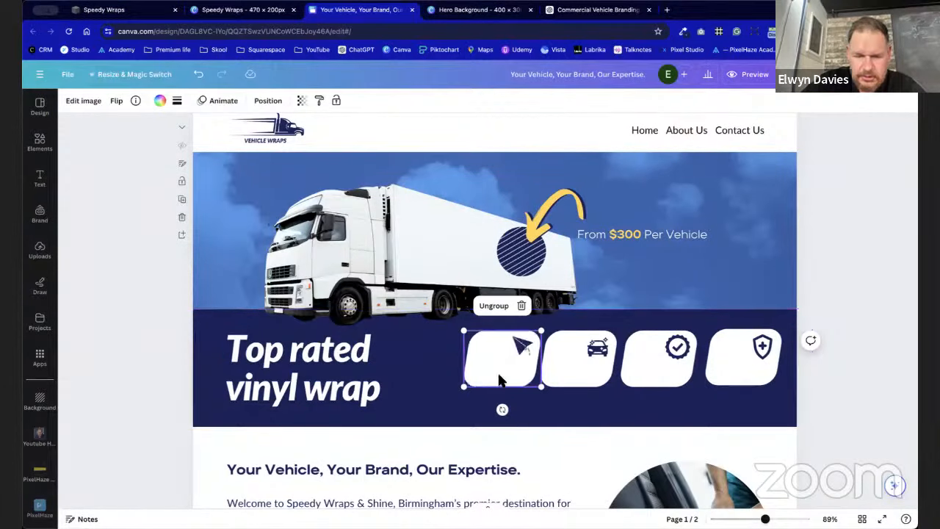
{"action": "left_click_drag", "start_coordinate": [499, 380], "coordinate": [490, 416]}
{"action": "left_click", "coordinate": [567, 370]}
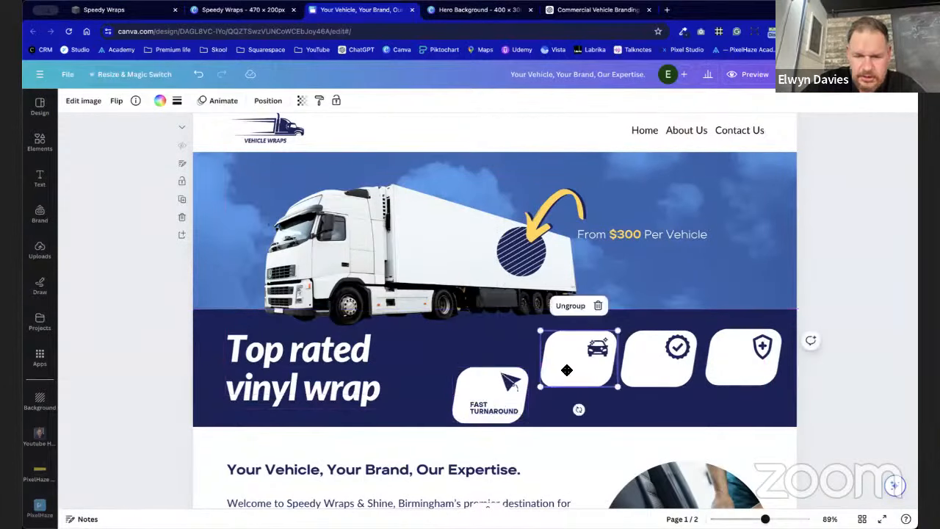
{"action": "left_click_drag", "start_coordinate": [567, 370], "coordinate": [567, 407]}
{"action": "left_click_drag", "start_coordinate": [640, 348], "coordinate": [640, 385]}
{"action": "left_click_drag", "start_coordinate": [761, 368], "coordinate": [756, 402]}
Select the first card's caption in Canva, return to Squarespace, and enter "Fast Turnaround" in bold in the new text block.
{"action": "left_click", "coordinate": [477, 409]}
{"action": "double_click", "coordinate": [478, 409]}
{"action": "key", "text": "ctrl+shift+Tab"}
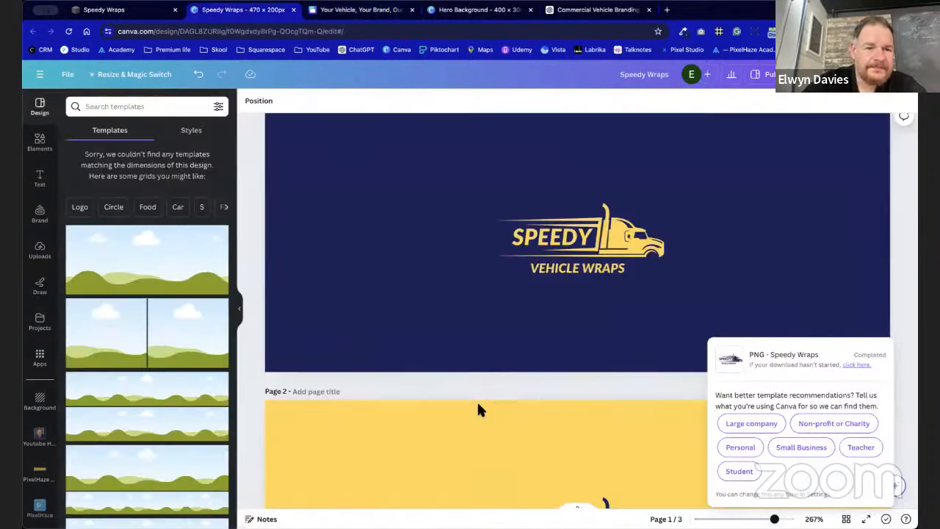
{"action": "key", "text": "ctrl+shift+Tab"}
{"action": "left_click", "coordinate": [505, 327]}
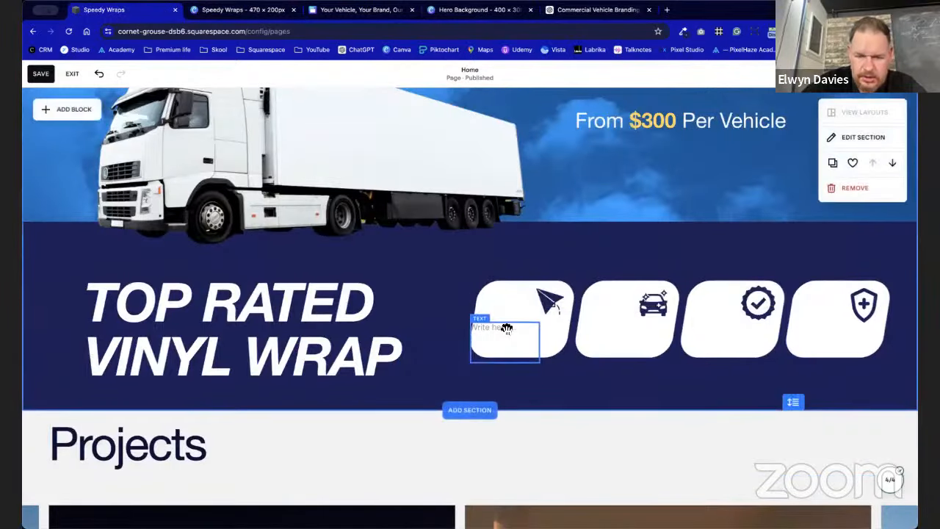
{"action": "left_click", "coordinate": [488, 331]}
{"action": "left_click", "coordinate": [487, 328]}
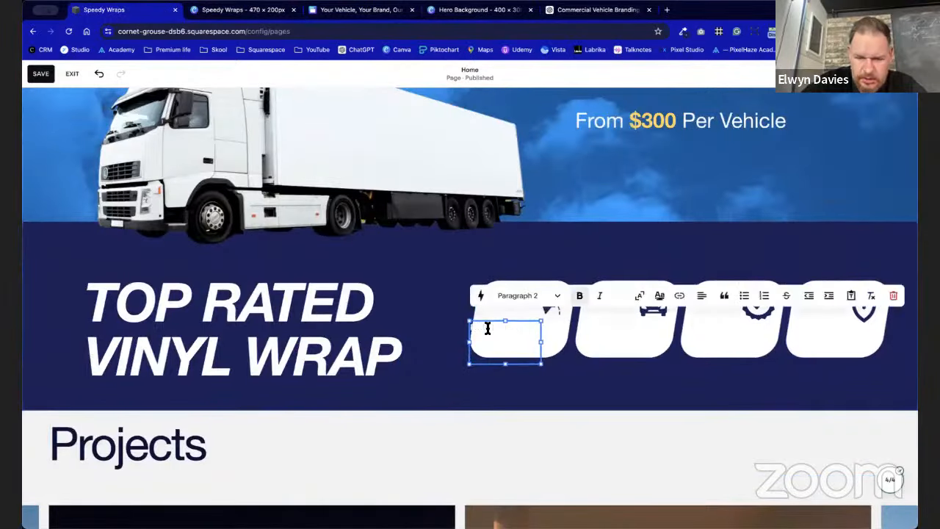
Colour the "Fast Turnaround" caption dark navy from the palette and break it into two lines.
{"action": "key", "text": "super+a"}
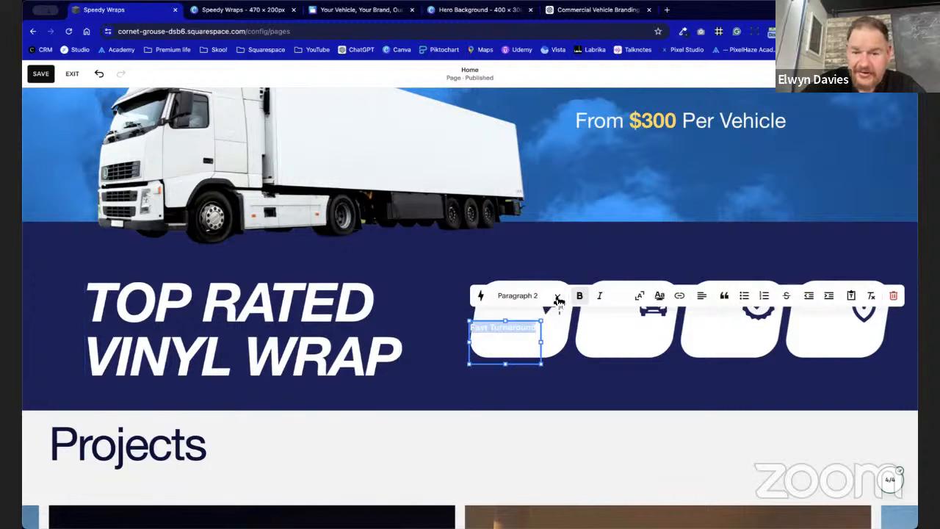
{"action": "left_click", "coordinate": [621, 295]}
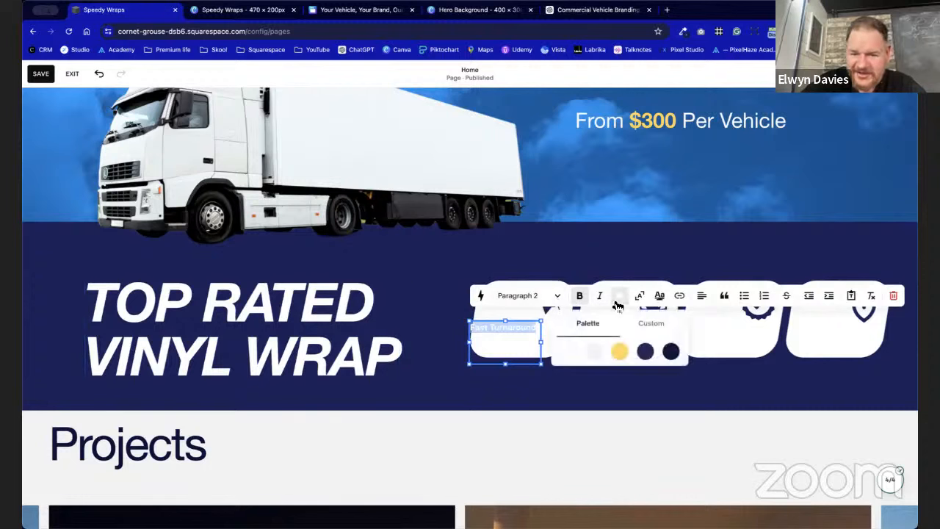
{"action": "left_click", "coordinate": [646, 354]}
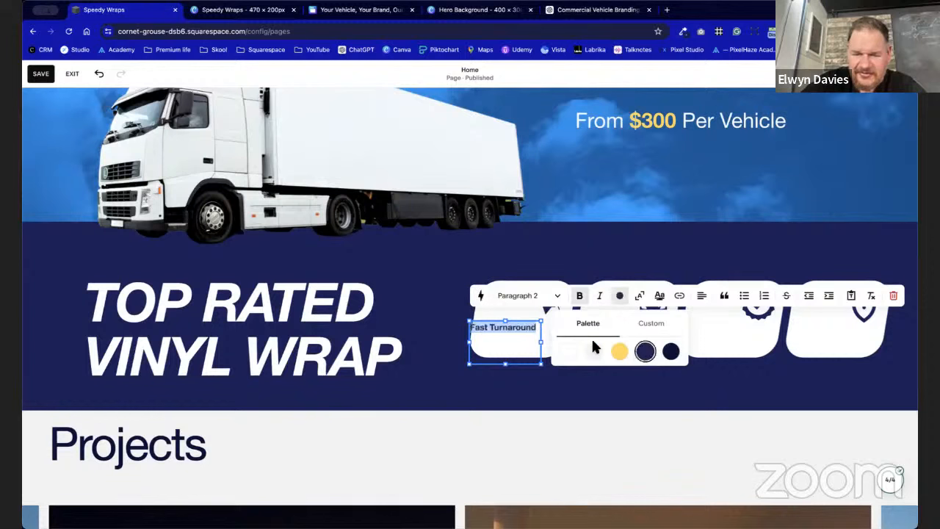
{"action": "left_click", "coordinate": [497, 332]}
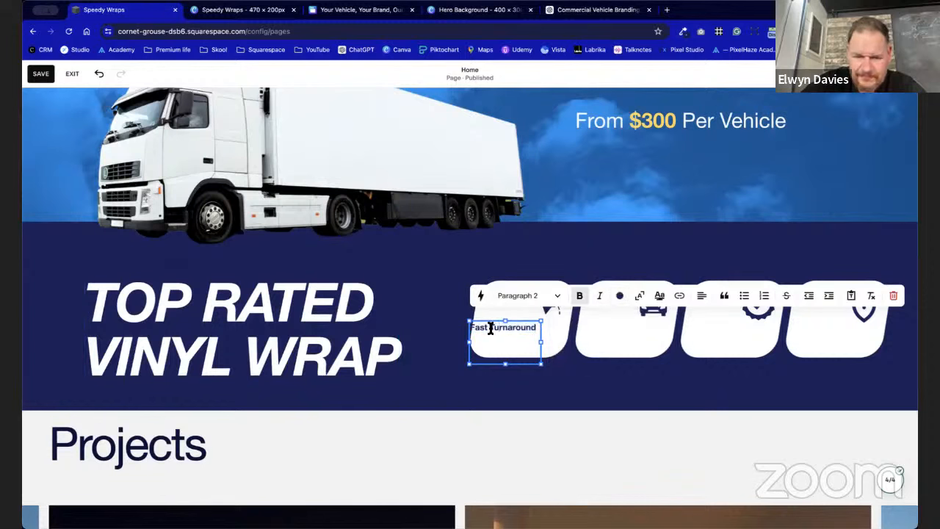
{"action": "left_click", "coordinate": [491, 328]}
{"action": "key", "text": "Return"}
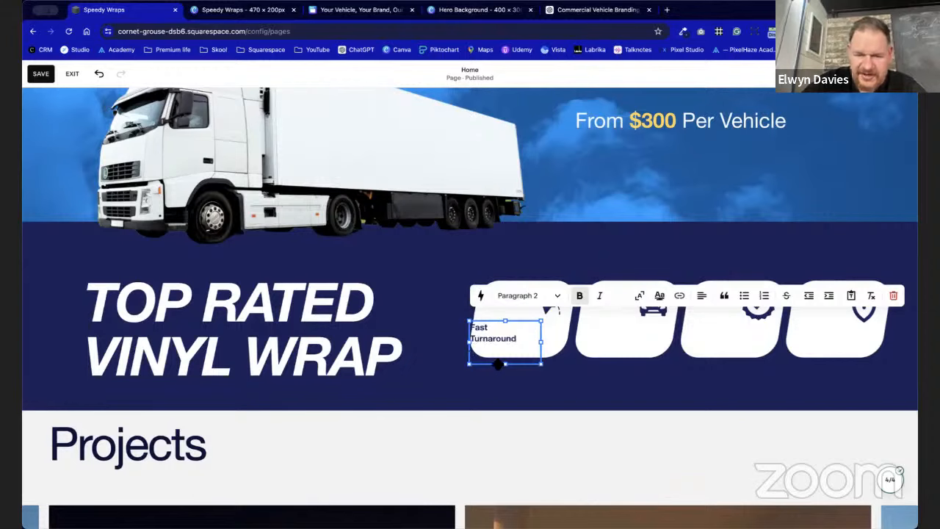
Set the caption to the Paragraph 3 style and widen its text block to span the first card.
{"action": "left_click_drag", "start_coordinate": [504, 363], "coordinate": [504, 335]}
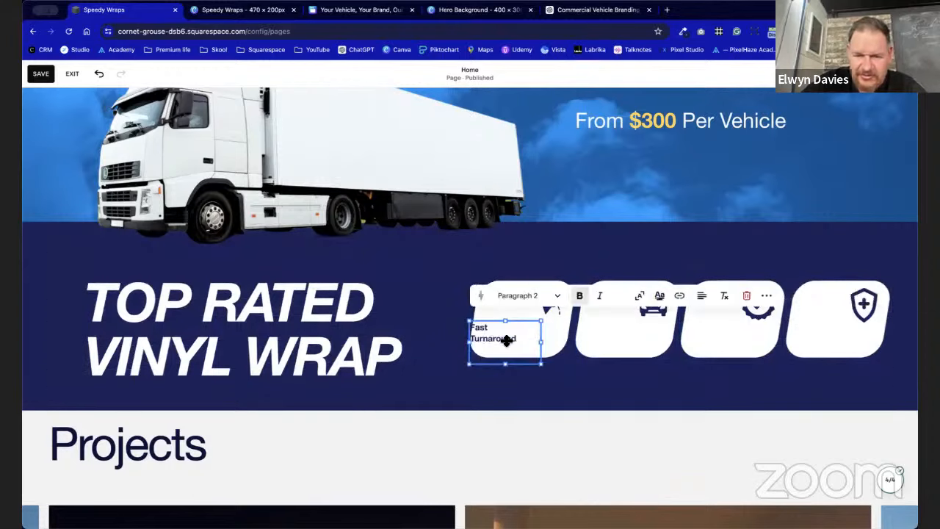
{"action": "left_click", "coordinate": [534, 296]}
{"action": "left_click", "coordinate": [527, 451]}
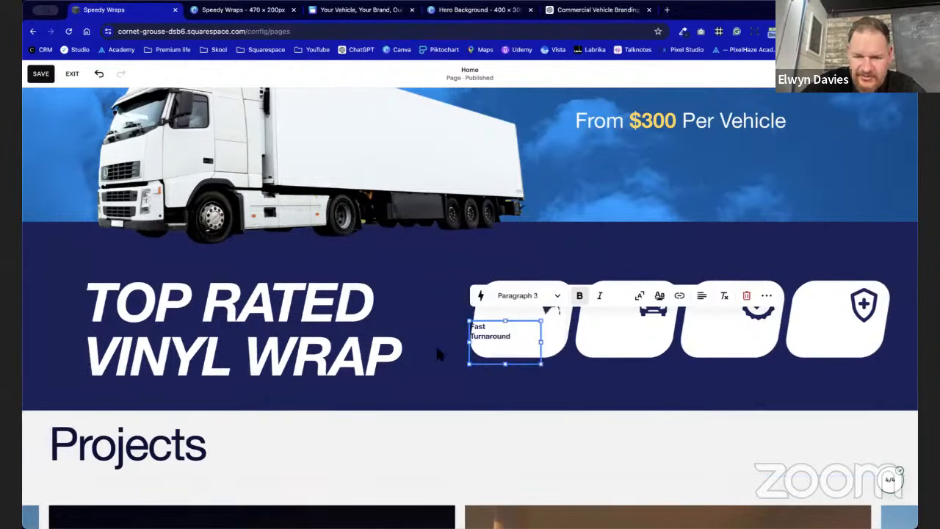
{"action": "left_click", "coordinate": [436, 347]}
{"action": "left_click", "coordinate": [506, 330]}
{"action": "left_click_drag", "start_coordinate": [506, 326], "coordinate": [566, 343]}
{"action": "left_click", "coordinate": [529, 334]}
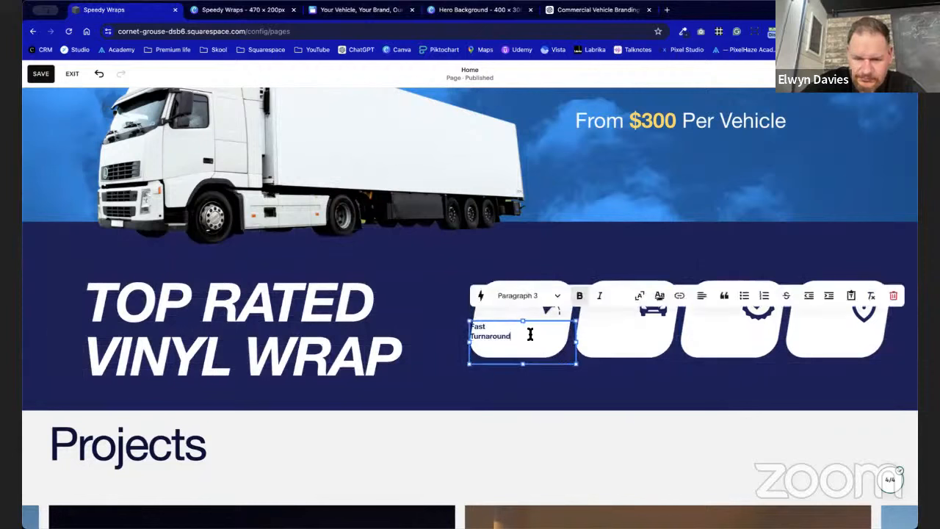
{"action": "left_click", "coordinate": [611, 345]}
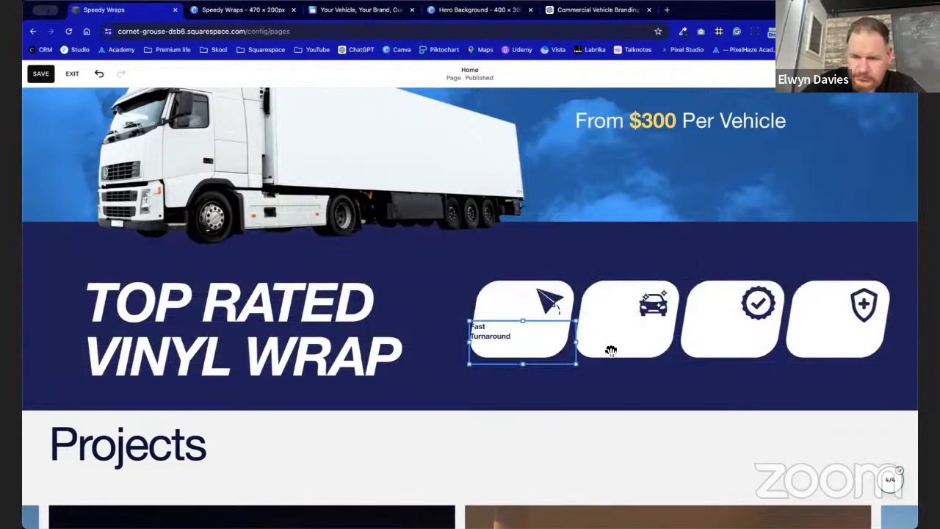
Align the caption vertically to the middle of its text block.
{"action": "left_click", "coordinate": [553, 362]}
{"action": "left_click", "coordinate": [525, 301]}
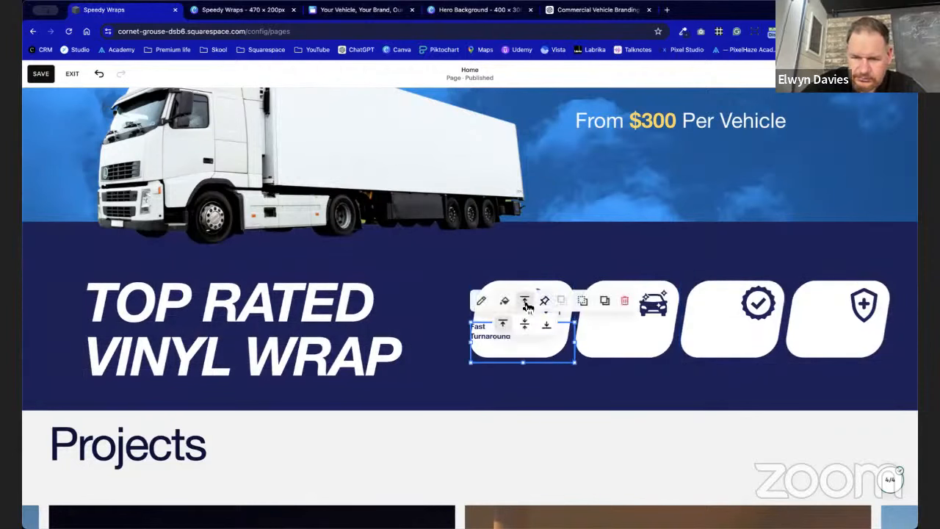
{"action": "left_click", "coordinate": [532, 324]}
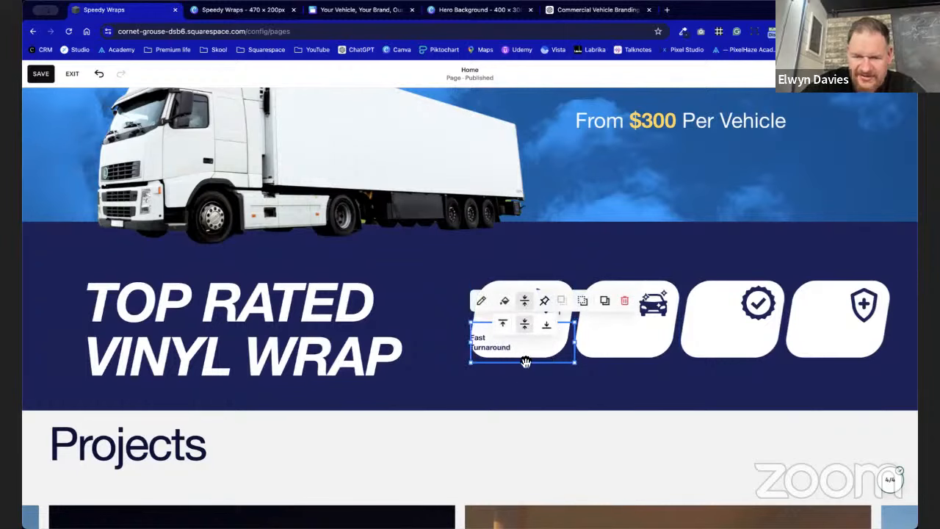
Try insetting the caption by moving its text block's left edge inward, and restore the block's width.
{"action": "left_click_drag", "start_coordinate": [473, 345], "coordinate": [495, 344]}
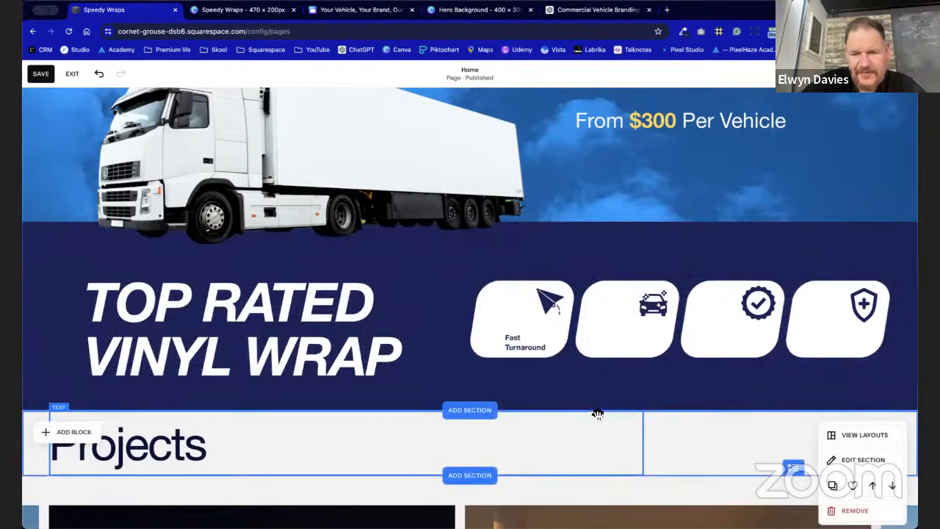
{"action": "left_click", "coordinate": [523, 339]}
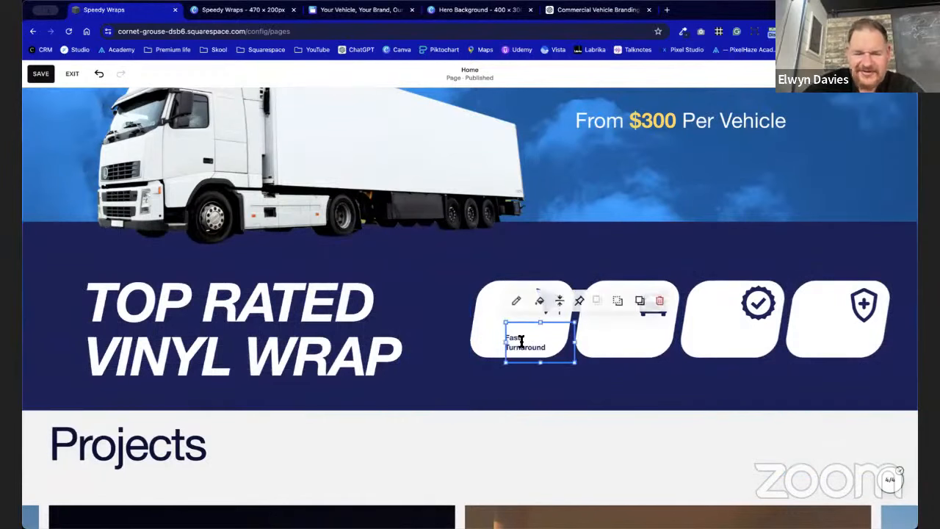
{"action": "left_click_drag", "start_coordinate": [521, 341], "coordinate": [501, 353]}
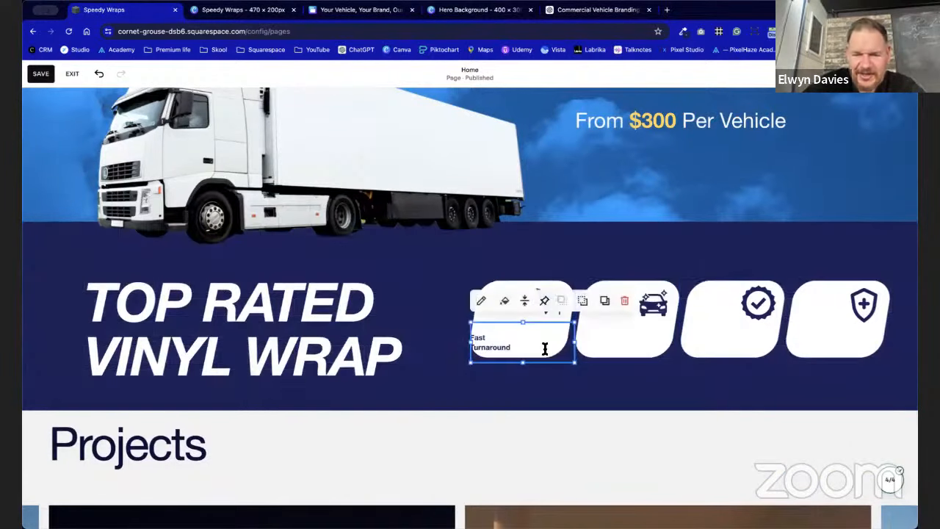
Try giving the caption block a background with lowered opacity, and switch that background off.
{"action": "left_click", "coordinate": [504, 302]}
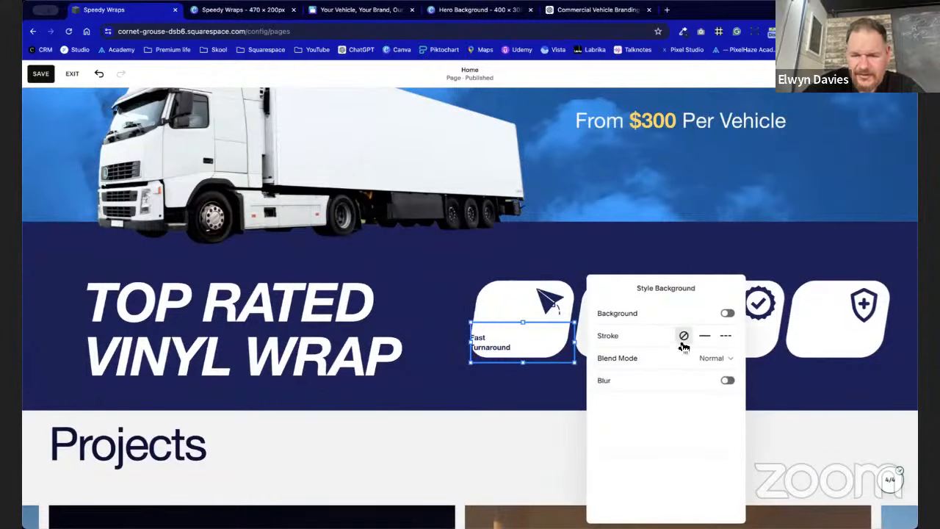
{"action": "left_click", "coordinate": [729, 314]}
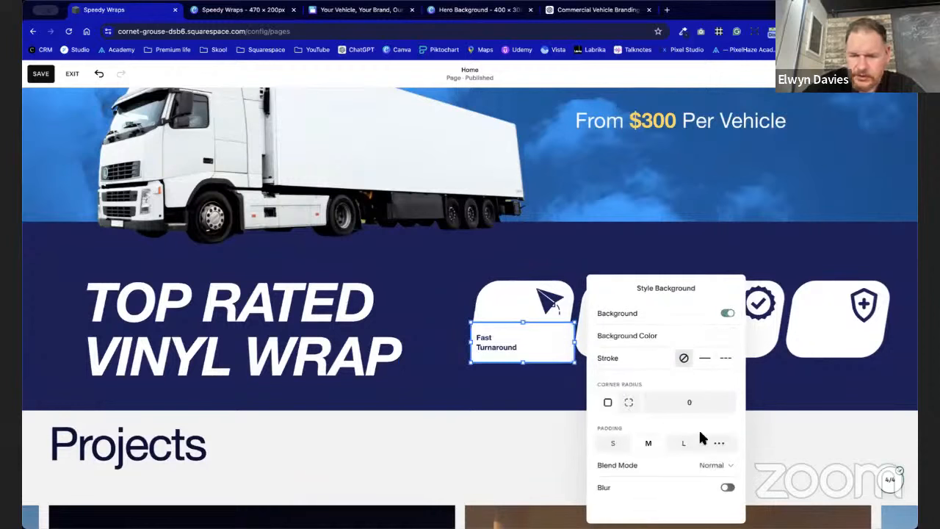
{"action": "left_click", "coordinate": [733, 341]}
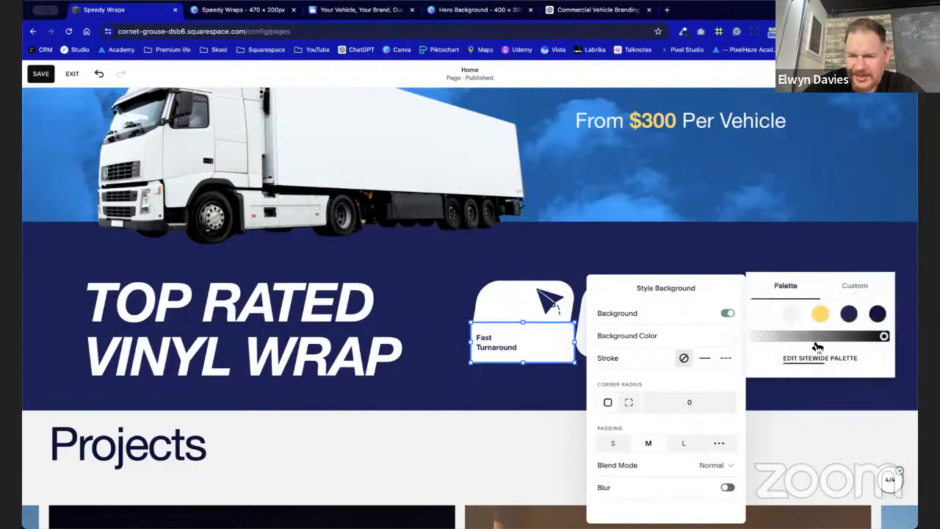
{"action": "left_click_drag", "start_coordinate": [817, 345], "coordinate": [764, 338]}
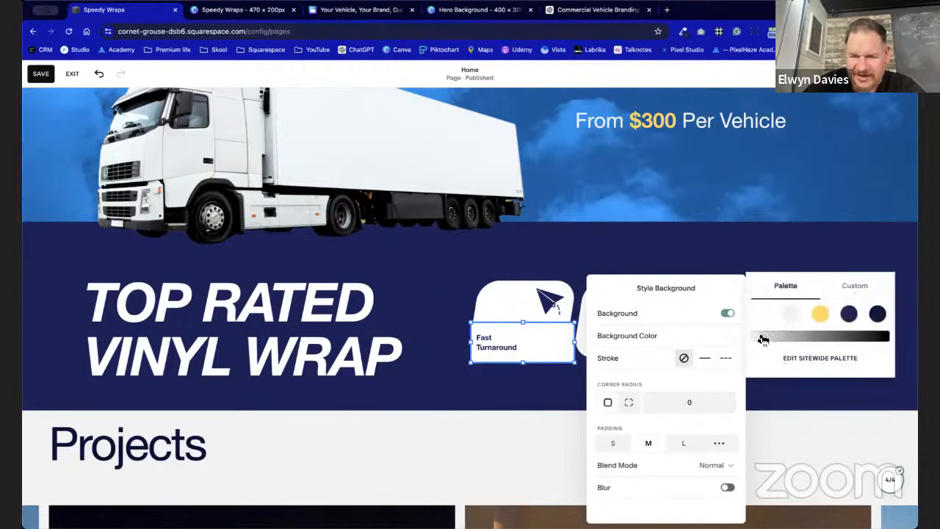
{"action": "left_click", "coordinate": [725, 315]}
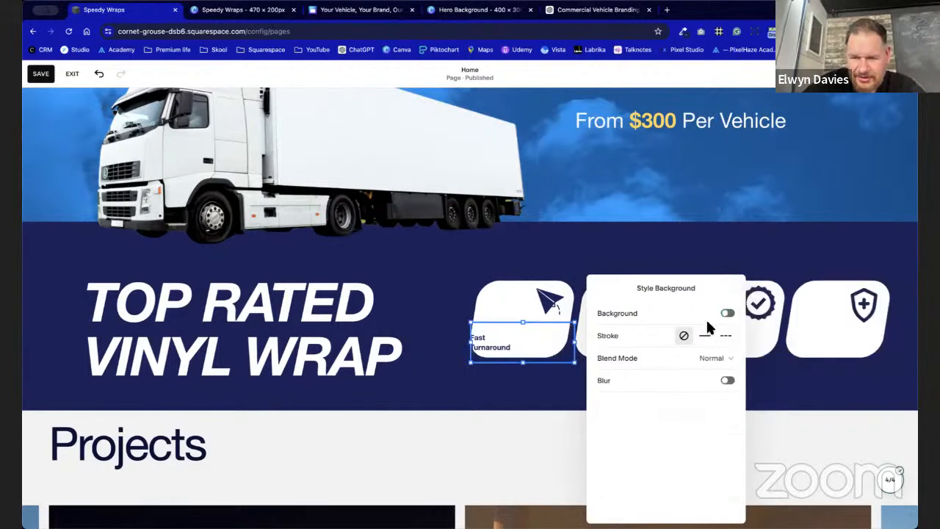
Turn on the caption block's background and make it fully transparent using a custom colour at 0% opacity.
{"action": "left_click", "coordinate": [727, 314]}
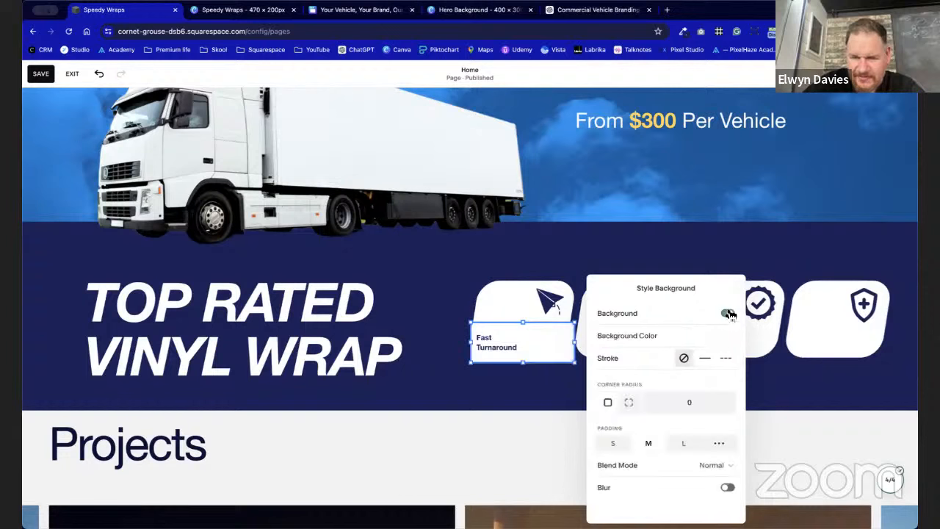
{"action": "left_click", "coordinate": [725, 341]}
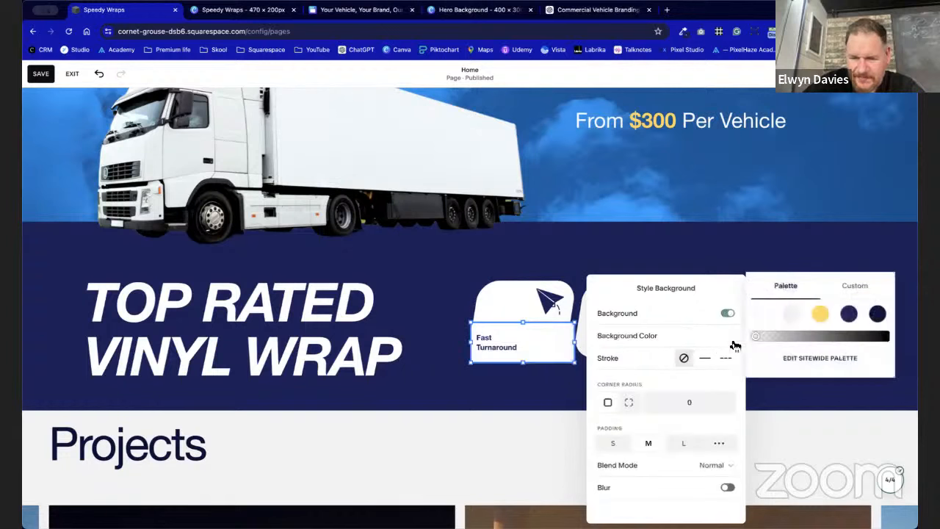
{"action": "left_click", "coordinate": [656, 372]}
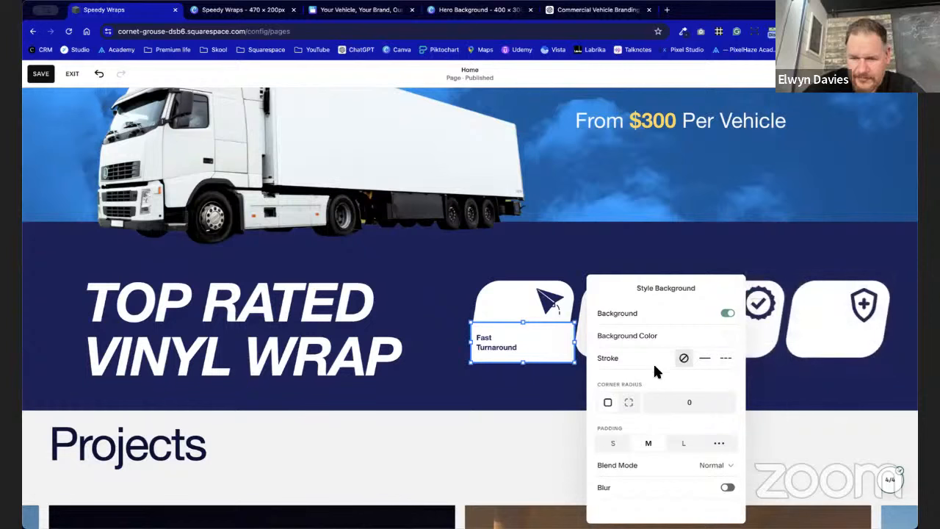
{"action": "left_click", "coordinate": [726, 337]}
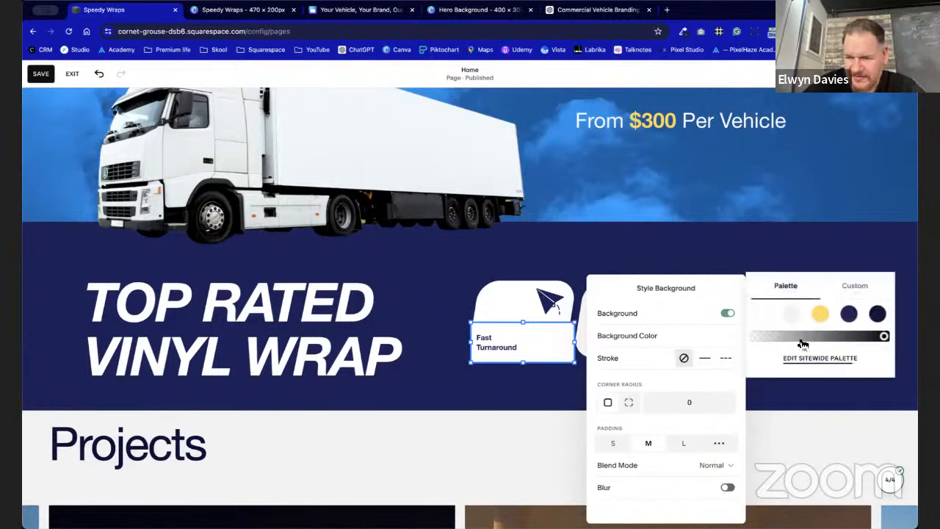
{"action": "left_click_drag", "start_coordinate": [795, 338], "coordinate": [737, 340]}
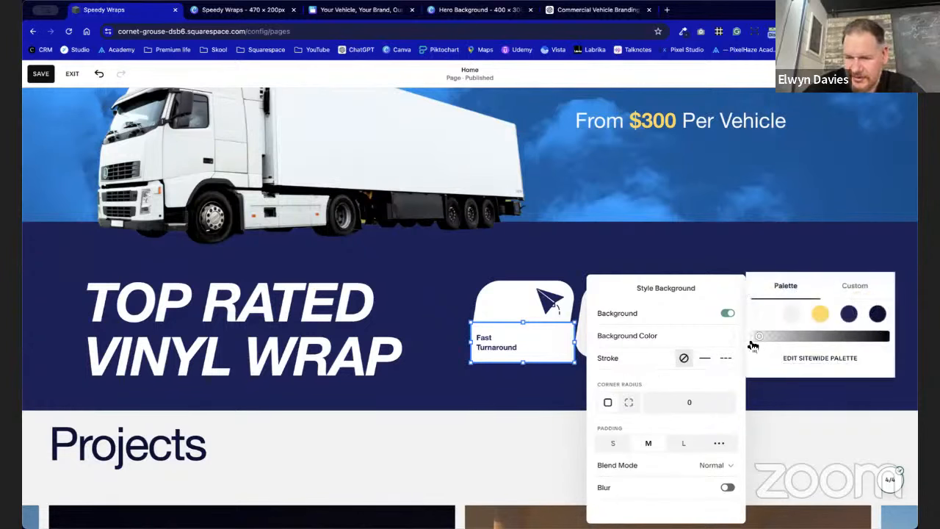
{"action": "left_click", "coordinate": [757, 338]}
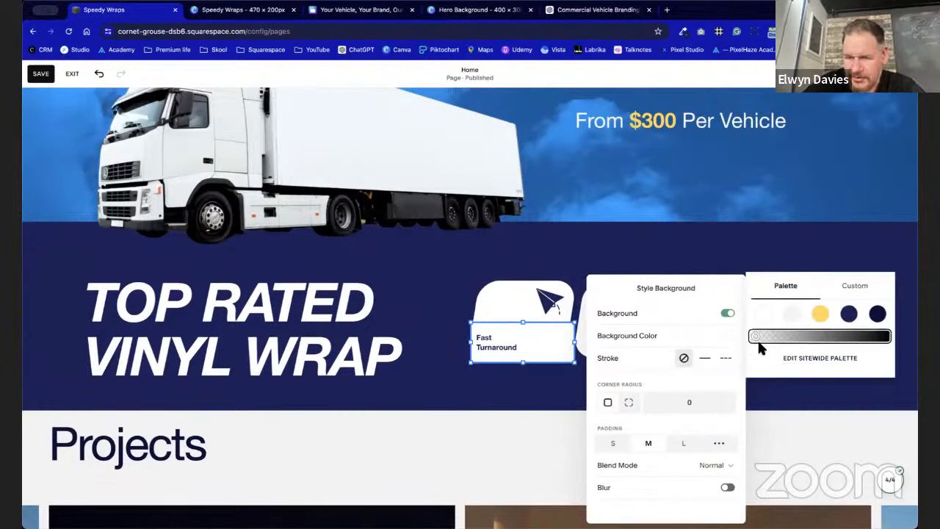
{"action": "left_click", "coordinate": [855, 287]}
{"action": "left_click_drag", "start_coordinate": [808, 402], "coordinate": [734, 394]}
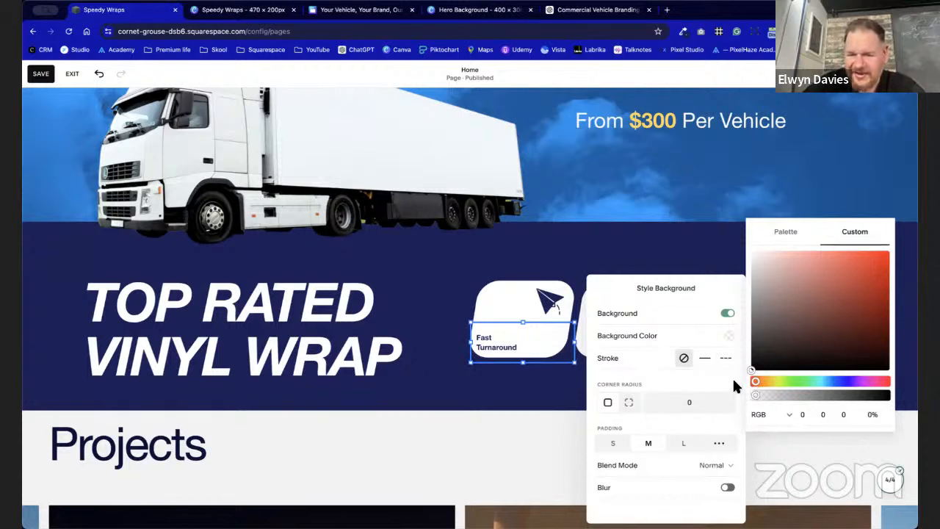
{"action": "left_click", "coordinate": [733, 377]}
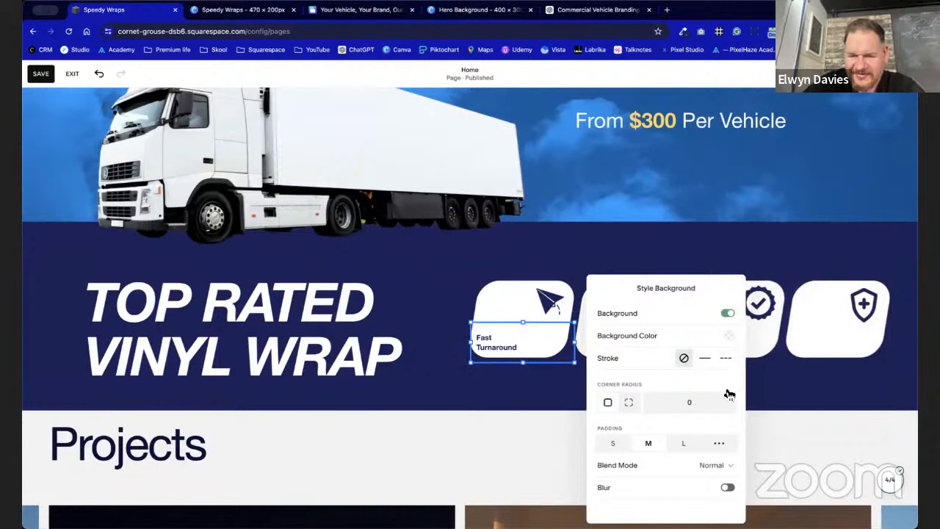
Set the caption block's custom padding to 10% for left and right, keeping top and bottom at 6%.
{"action": "left_click", "coordinate": [719, 443]}
{"action": "scroll", "coordinate": [653, 487], "scroll_direction": "down", "scroll_amount": 1}
{"action": "scroll", "coordinate": [653, 486], "scroll_direction": "down", "scroll_amount": 1}
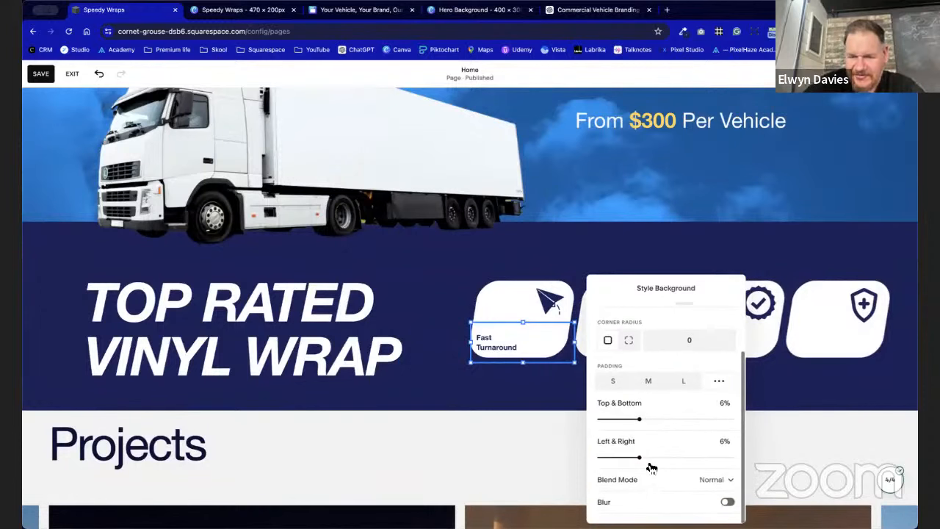
{"action": "left_click_drag", "start_coordinate": [642, 457], "coordinate": [667, 457]}
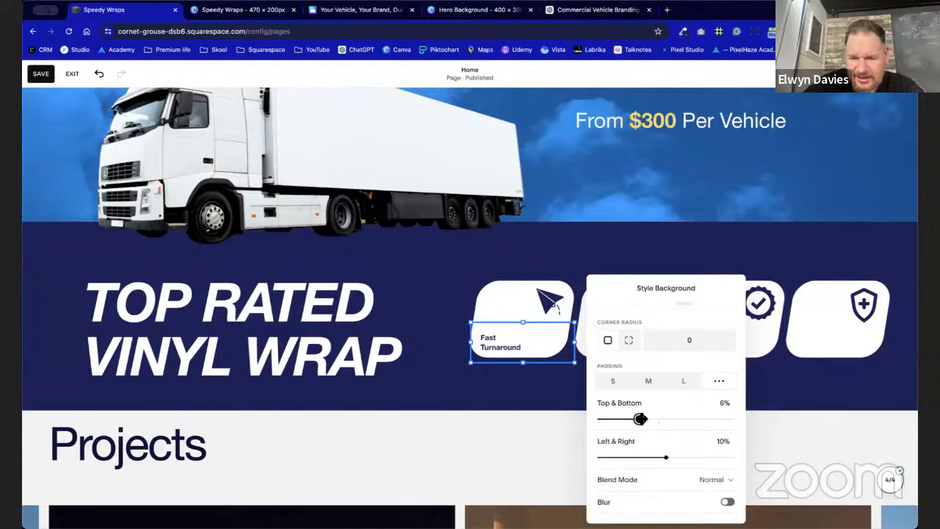
{"action": "mouse_move", "coordinate": [643, 419]}
{"action": "left_mouse_down"}
{"action": "mouse_move", "coordinate": [678, 417]}
{"action": "mouse_move", "coordinate": [644, 417]}
{"action": "left_mouse_up"}
{"action": "left_click", "coordinate": [497, 399]}
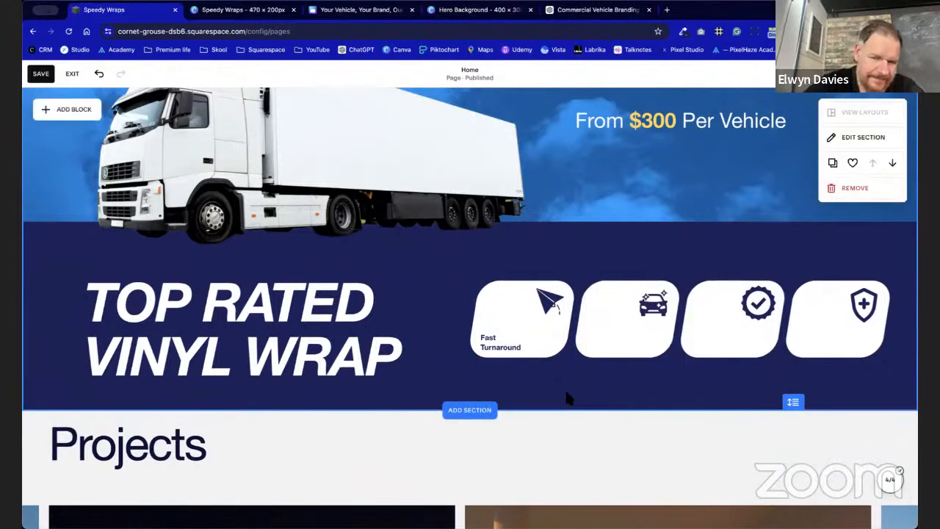
Italicise both lines of the "Fast Turnaround" caption on the first card.
{"action": "double_click", "coordinate": [499, 346]}
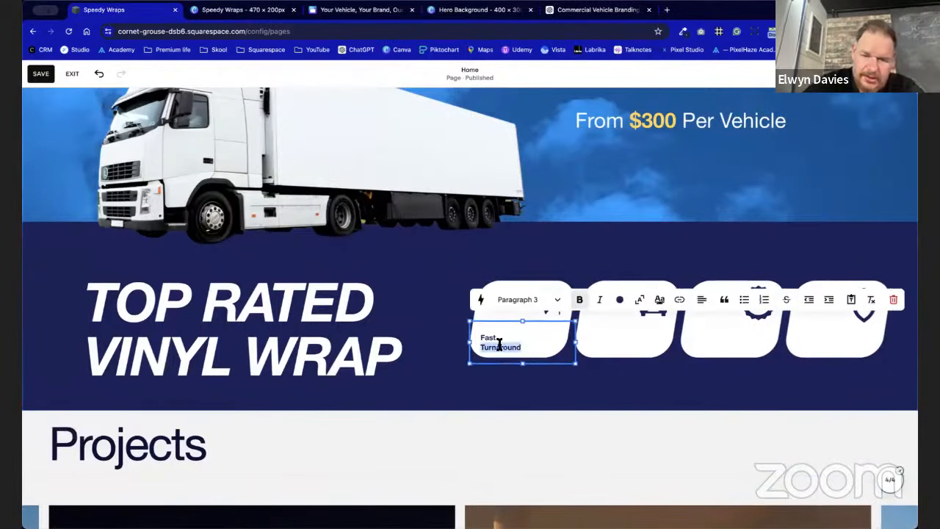
{"action": "left_click_drag", "start_coordinate": [523, 346], "coordinate": [487, 336]}
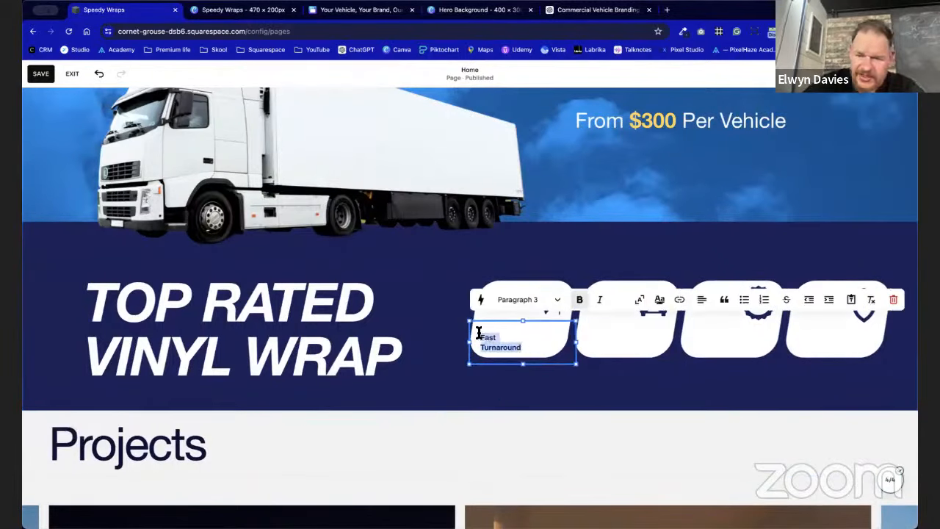
{"action": "left_click", "coordinate": [600, 299]}
{"action": "left_click", "coordinate": [499, 399]}
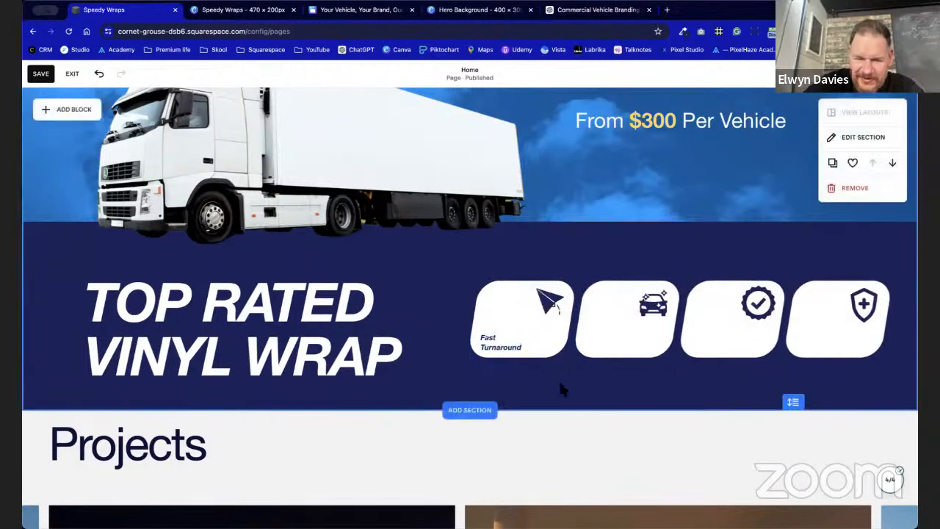
Indent both lines of the first card's "Fast Turnaround" caption slightly with leading spaces.
{"action": "left_click", "coordinate": [487, 348]}
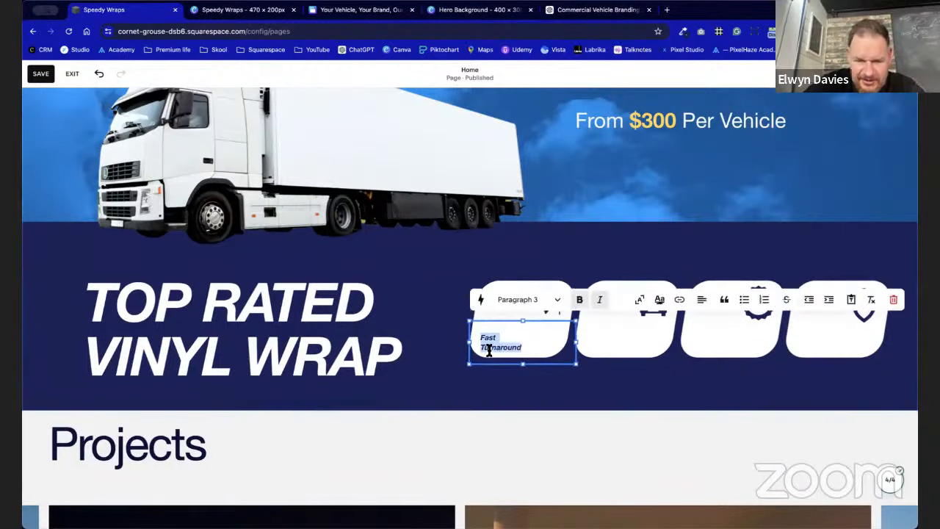
{"action": "left_click", "coordinate": [485, 349]}
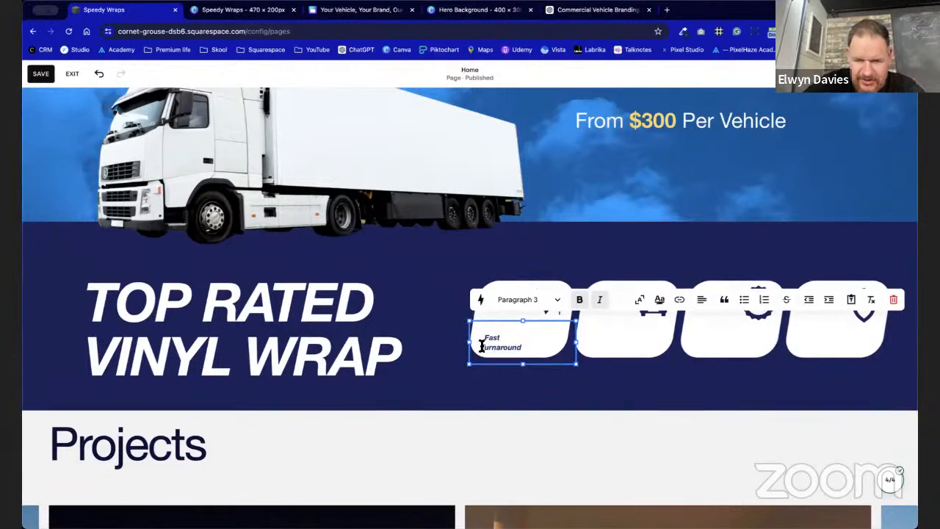
{"action": "key", "text": "super+z"}
{"action": "left_click", "coordinate": [473, 372]}
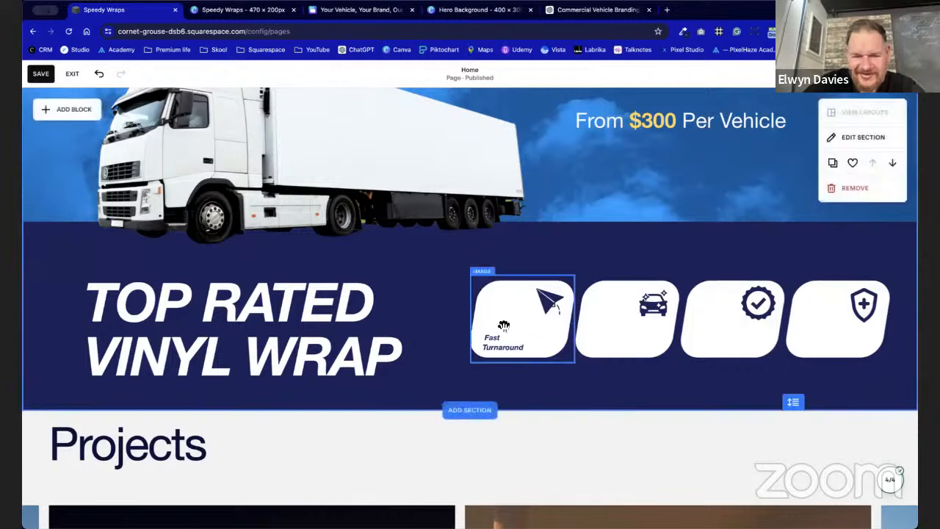
Duplicate the "Fast Turnaround" caption block and place the copy in the lower part of the second card.
{"action": "left_click", "coordinate": [534, 350]}
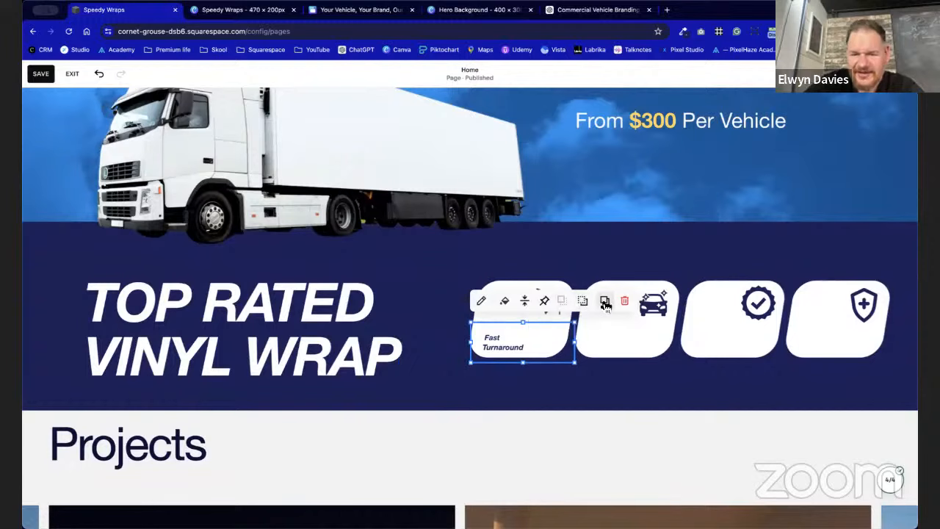
{"action": "left_click", "coordinate": [545, 372]}
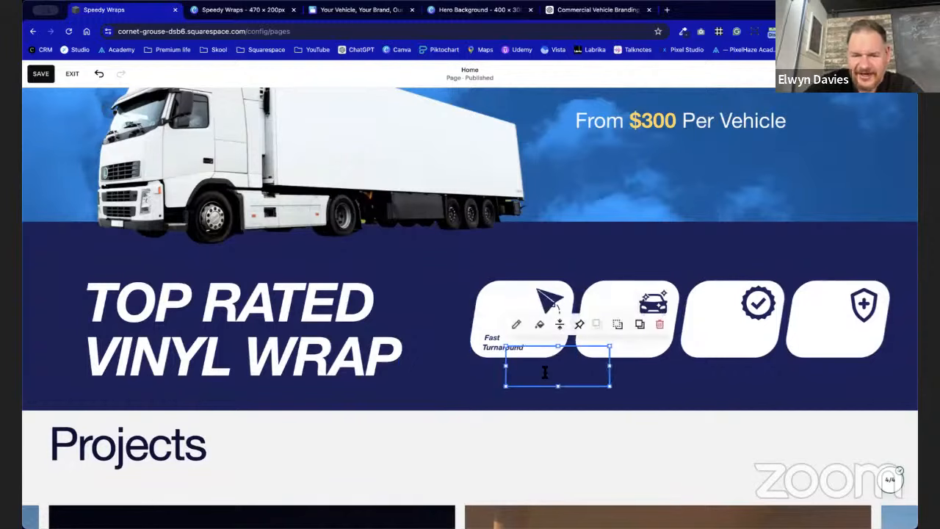
{"action": "left_click", "coordinate": [455, 395]}
{"action": "left_click_drag", "start_coordinate": [521, 380], "coordinate": [596, 348]}
{"action": "left_click", "coordinate": [582, 400]}
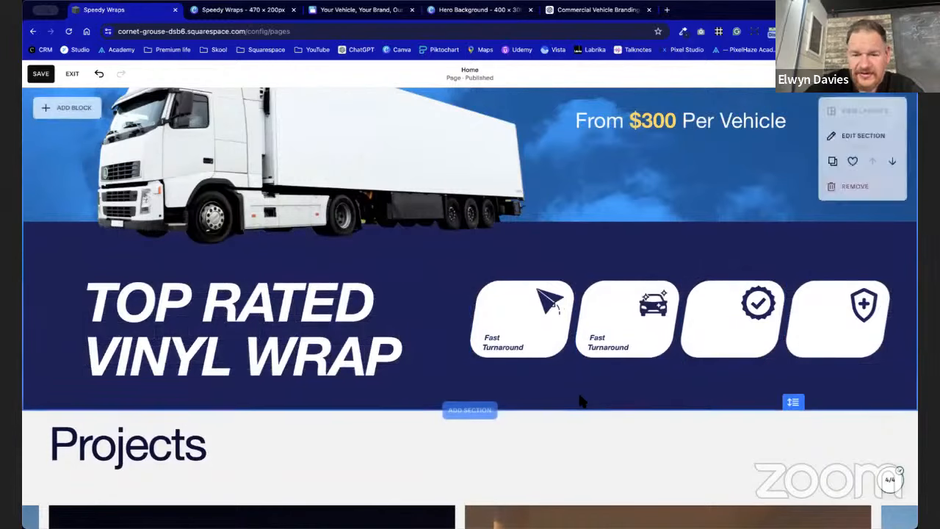
Check the second card's wording in the Canva design and replace the duplicated caption in Squarespace with "Free Valet".
{"action": "double_click", "coordinate": [620, 351]}
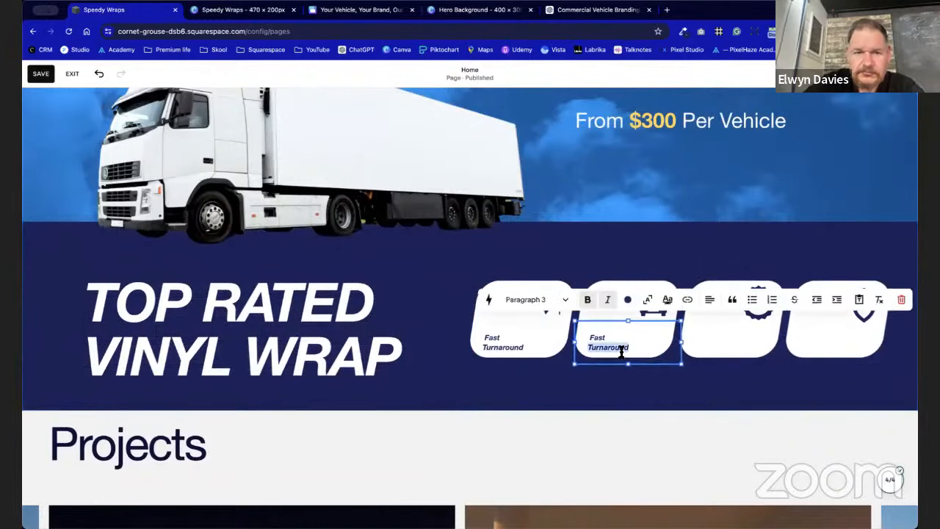
{"action": "left_click", "coordinate": [362, 10]}
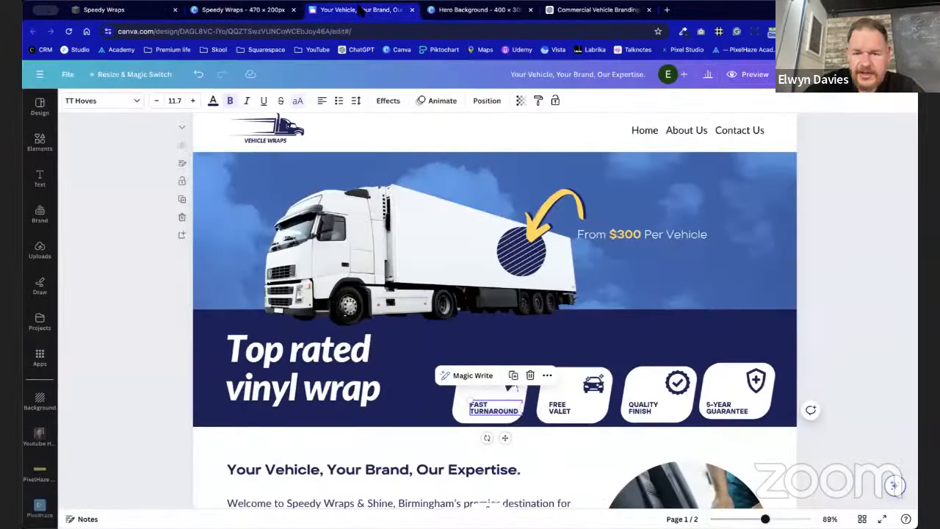
{"action": "left_click", "coordinate": [562, 410]}
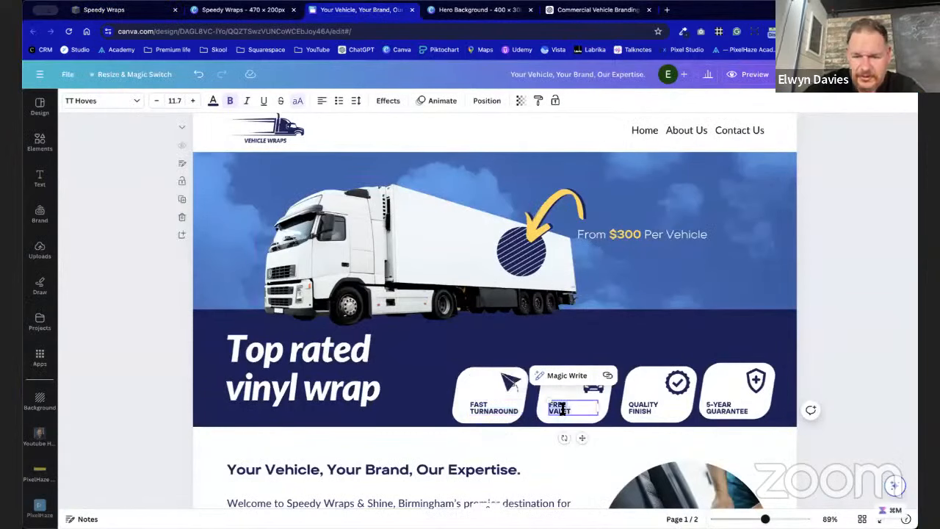
{"action": "key", "text": "super+1"}
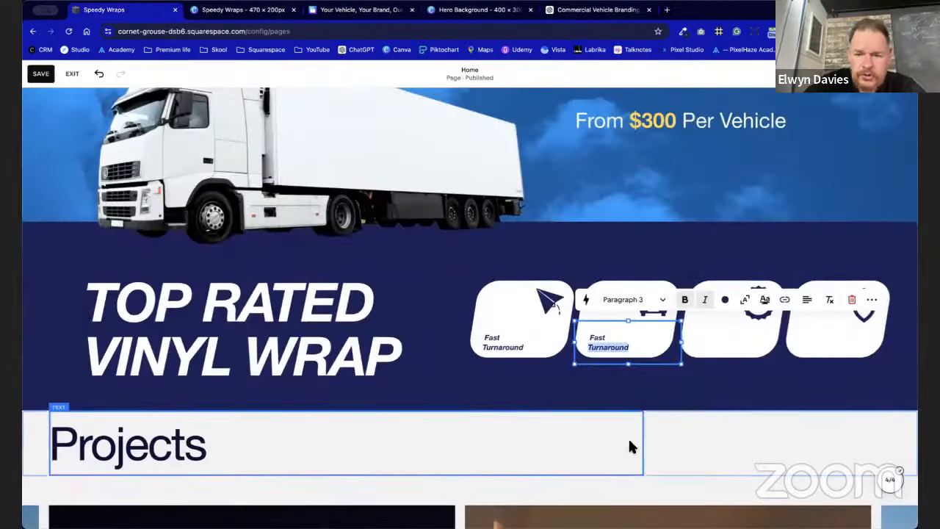
{"action": "left_click", "coordinate": [630, 344]}
{"action": "left_click_drag", "start_coordinate": [631, 347], "coordinate": [590, 337]}
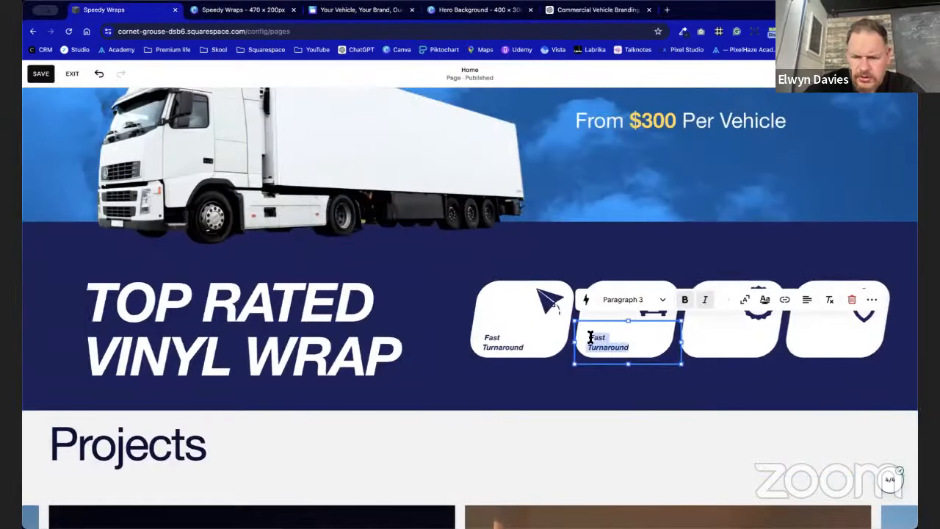
{"action": "type", "text": "Free Valet"}
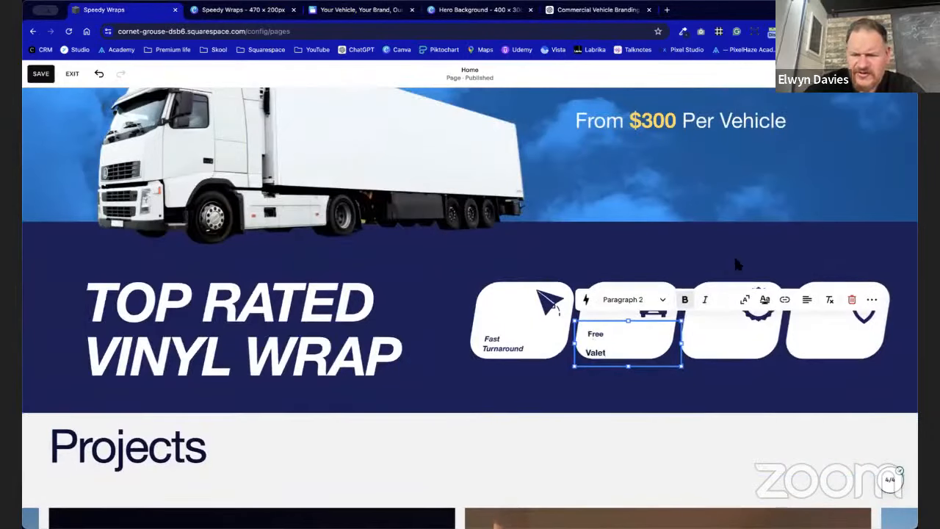
{"action": "left_click", "coordinate": [667, 10]}
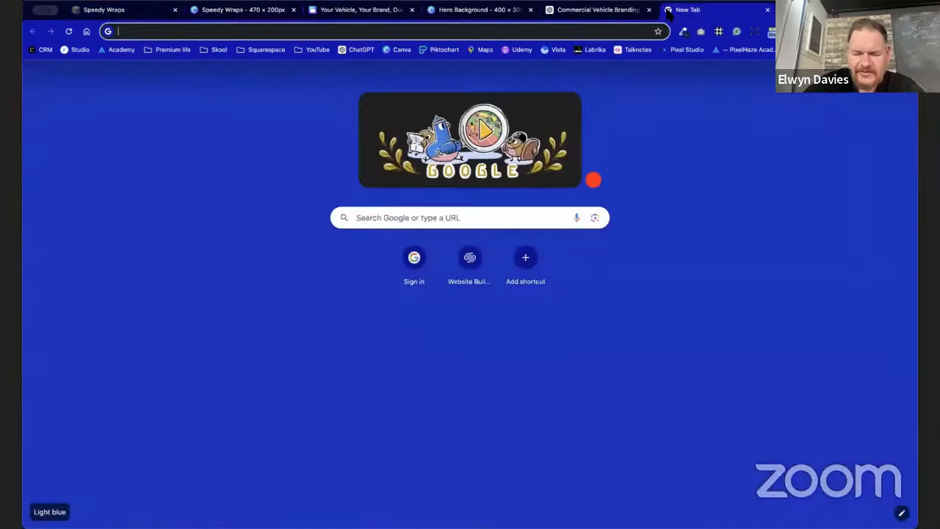
{"action": "type", "text": "valet"}
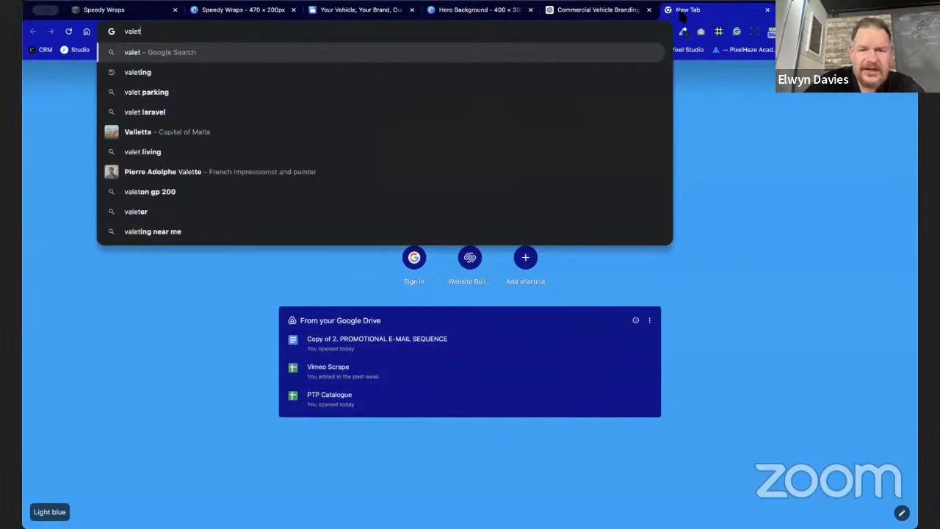
{"action": "left_click", "coordinate": [767, 9]}
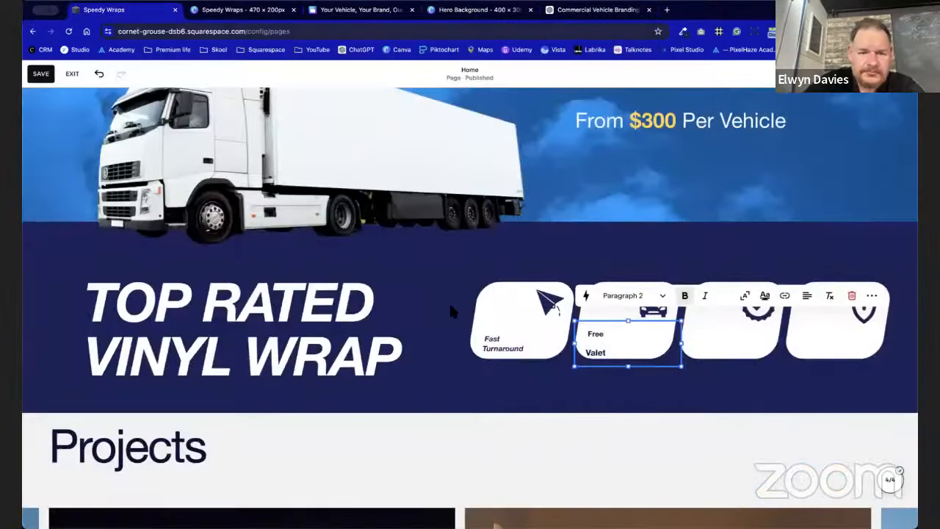
Replace the paragraph break between "Free" and "Valet" with a line break so both lines share the Paragraph 3 style.
{"action": "left_click", "coordinate": [586, 353]}
{"action": "key", "text": "BackSpace"}
{"action": "key", "text": "Return"}
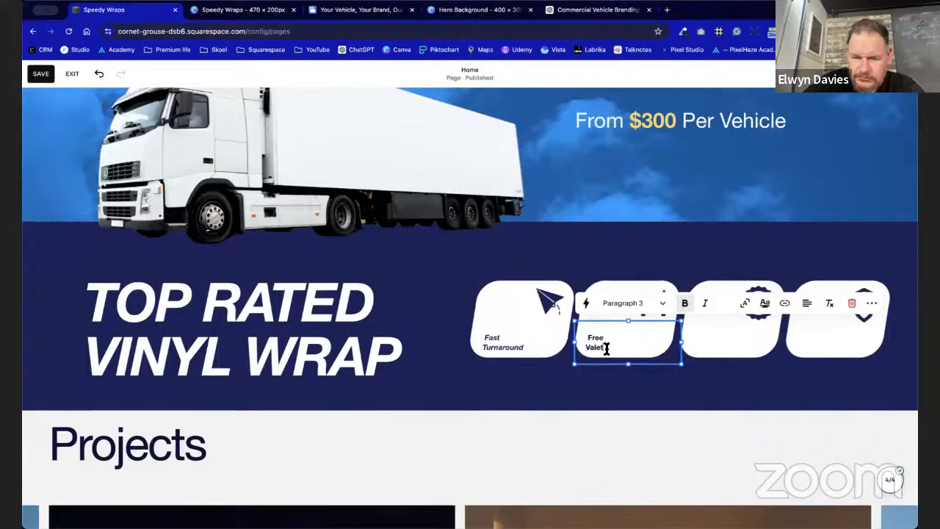
{"action": "left_click_drag", "start_coordinate": [608, 351], "coordinate": [584, 335]}
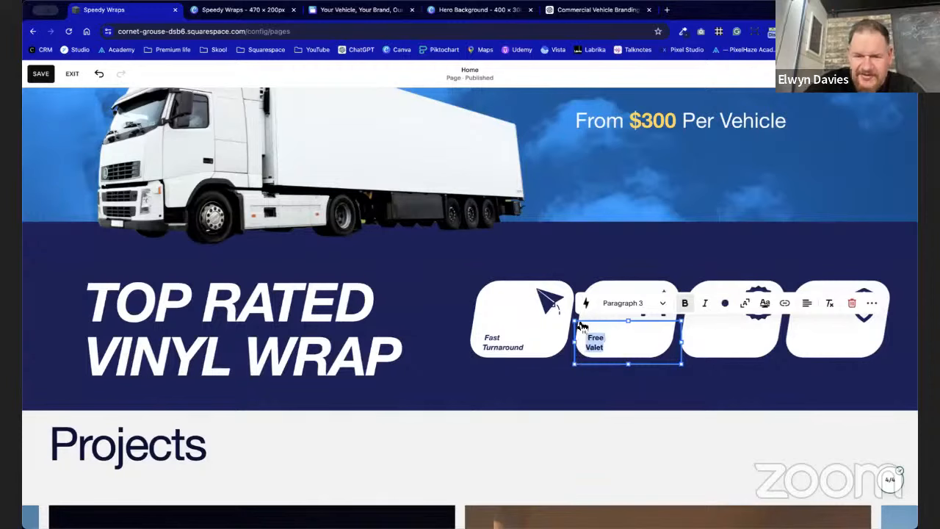
{"action": "left_click", "coordinate": [580, 371]}
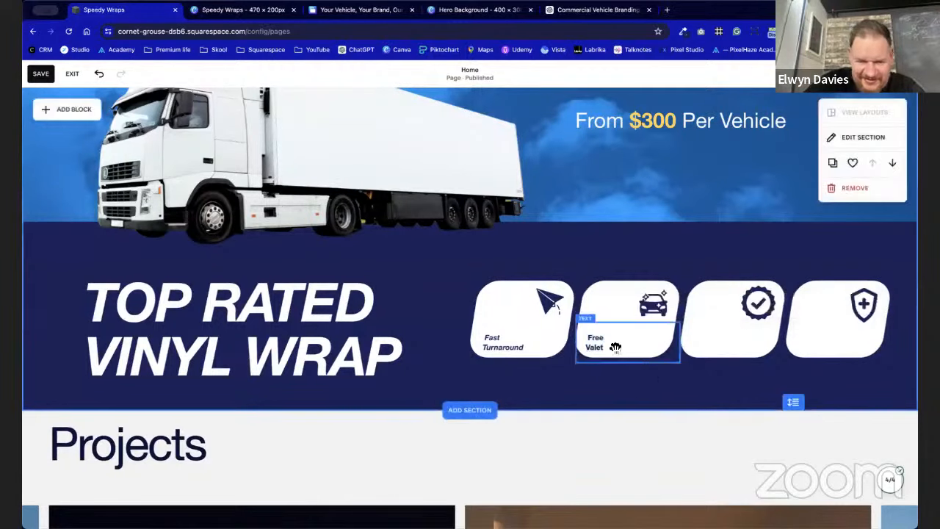
Indent "Turnaround" and "Valet" slightly to align each with the line above it on the first two cards.
{"action": "left_click_drag", "start_coordinate": [523, 348], "coordinate": [483, 348]}
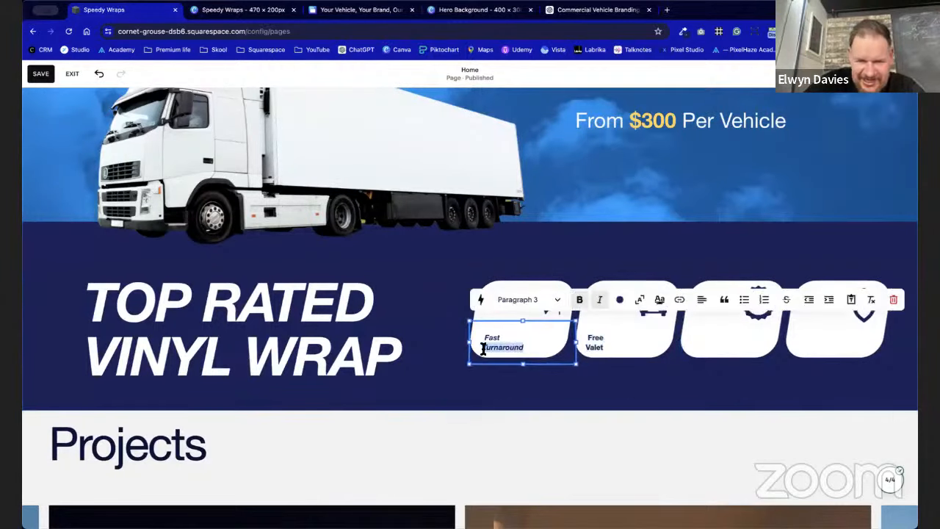
{"action": "left_click_drag", "start_coordinate": [604, 348], "coordinate": [590, 349]}
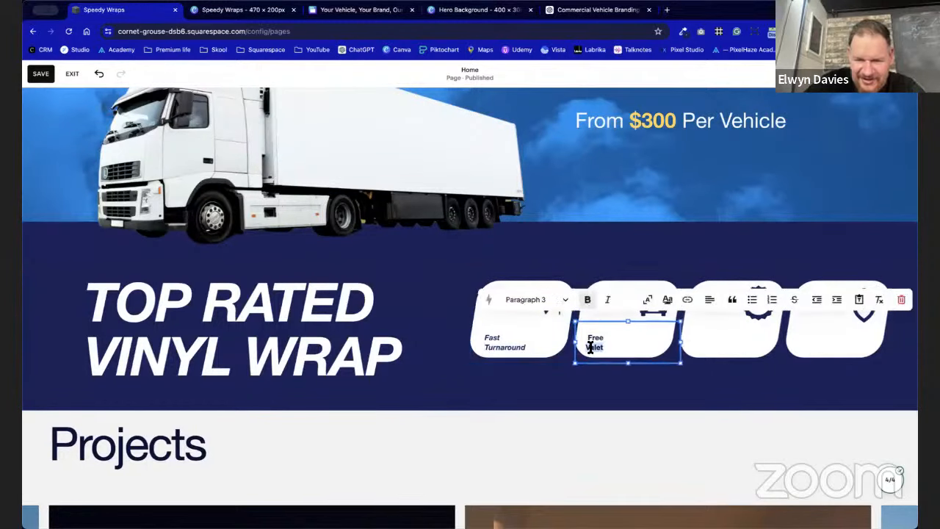
{"action": "left_click", "coordinate": [591, 348]}
{"action": "left_click", "coordinate": [608, 399]}
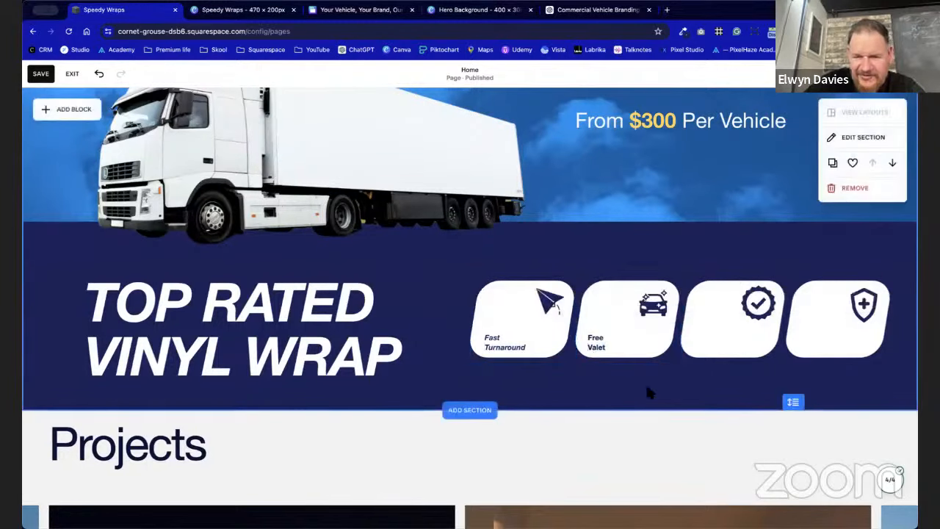
Italicise both lines of the "Free Valet" caption on the second card.
{"action": "left_click", "coordinate": [609, 348]}
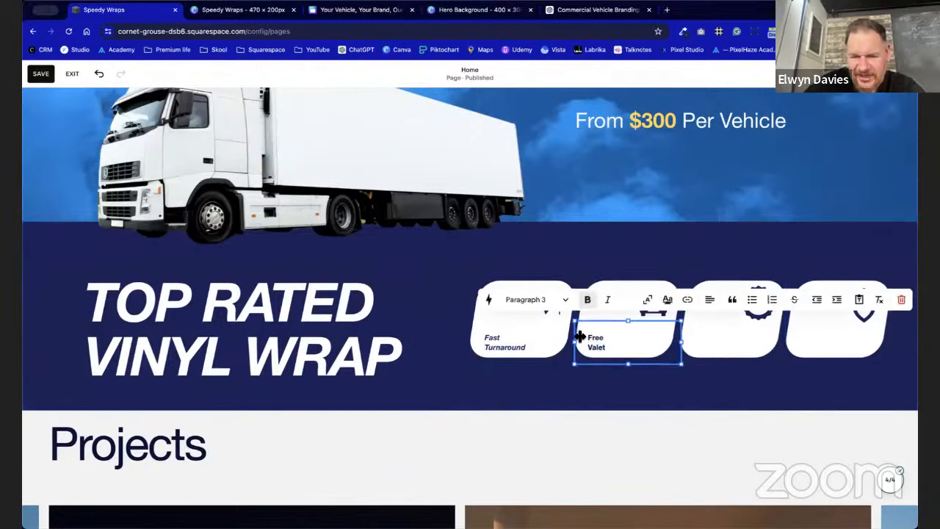
{"action": "left_click_drag", "start_coordinate": [591, 339], "coordinate": [609, 348]}
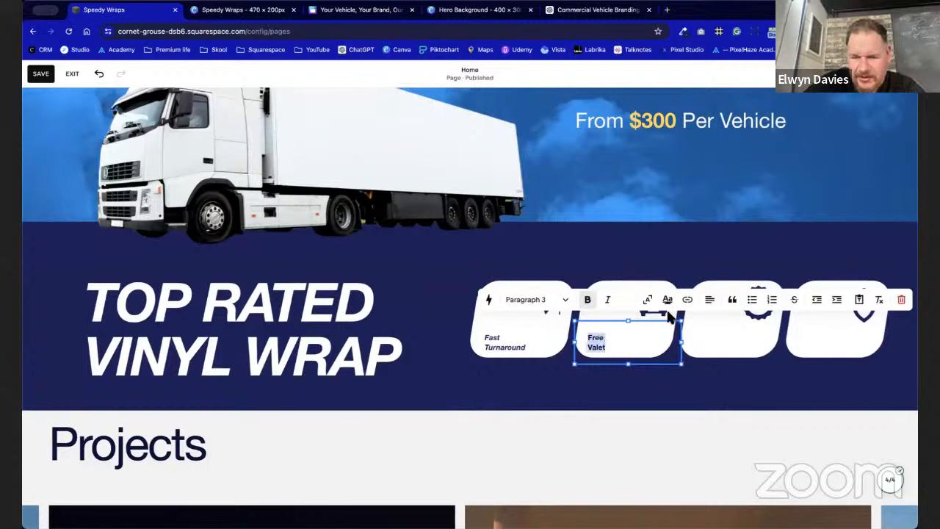
{"action": "left_click", "coordinate": [604, 404]}
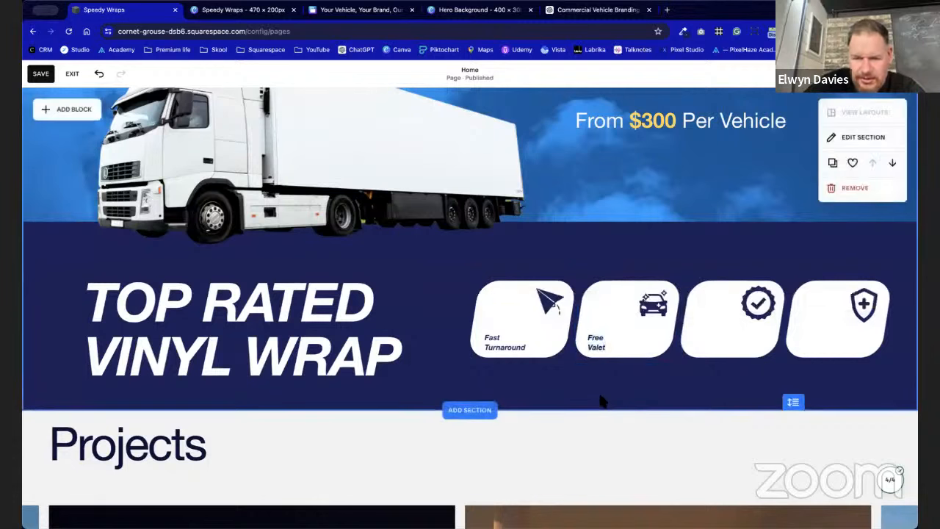
Duplicate the "Free Valet" caption block twice and place the copies in the lower parts of the third and fourth cards.
{"action": "left_click", "coordinate": [598, 353]}
{"action": "left_click", "coordinate": [523, 351]}
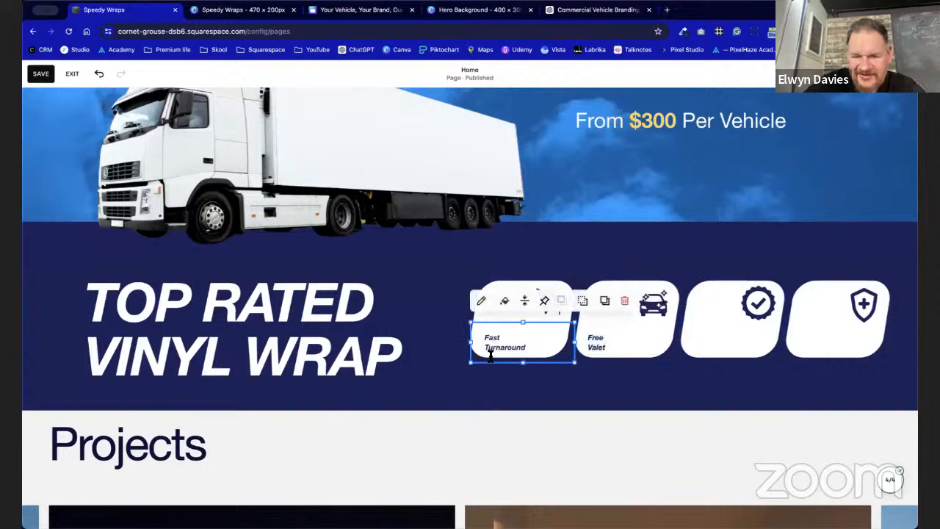
{"action": "left_click", "coordinate": [596, 375]}
{"action": "left_click", "coordinate": [598, 342]}
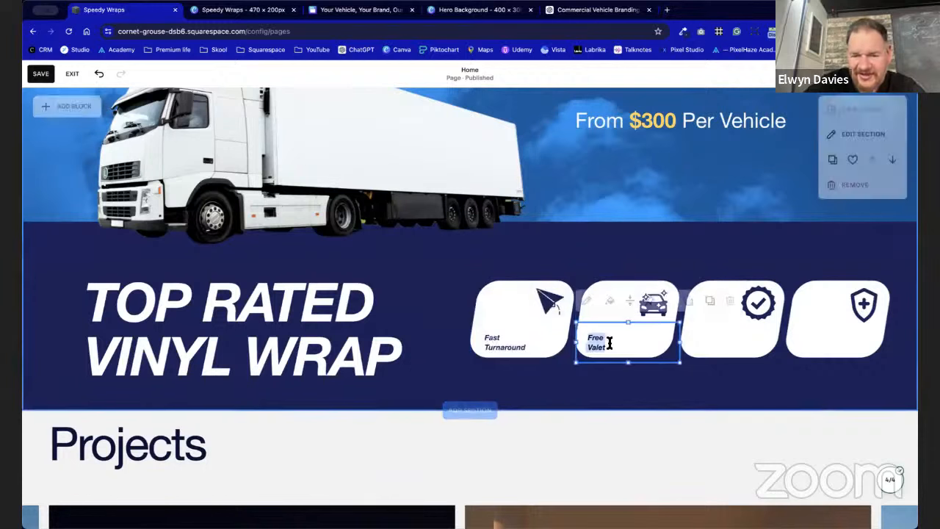
{"action": "left_click", "coordinate": [710, 302]}
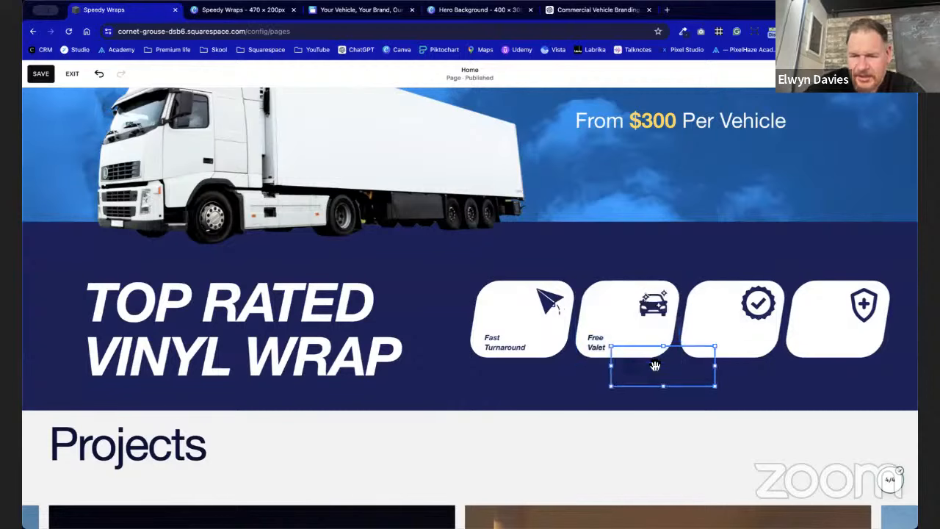
{"action": "left_click", "coordinate": [557, 372]}
{"action": "left_click_drag", "start_coordinate": [612, 381], "coordinate": [708, 352]}
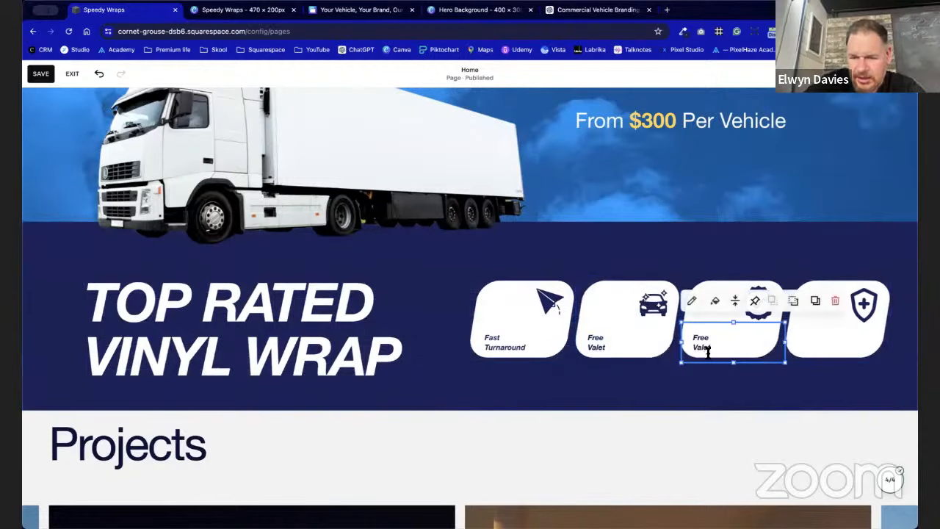
{"action": "left_click", "coordinate": [815, 300]}
{"action": "left_click_drag", "start_coordinate": [738, 382], "coordinate": [805, 360]}
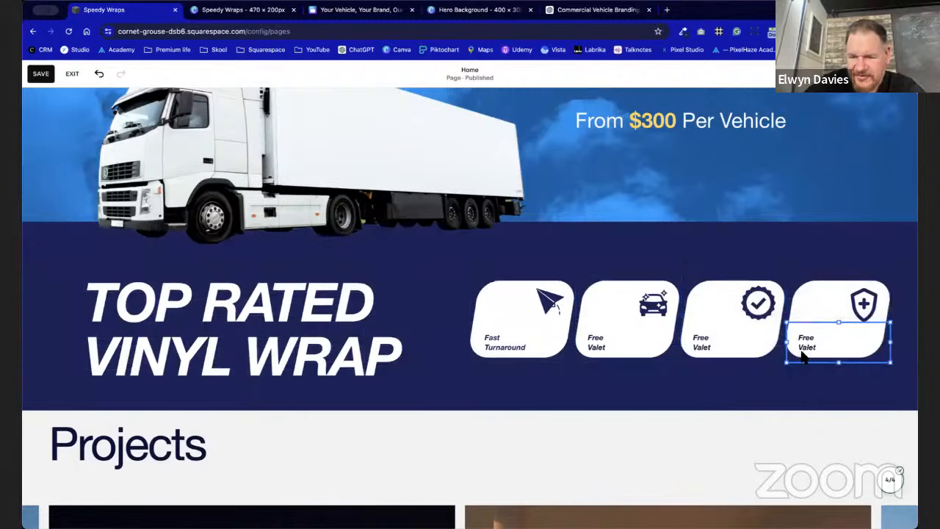
{"action": "left_click", "coordinate": [725, 391]}
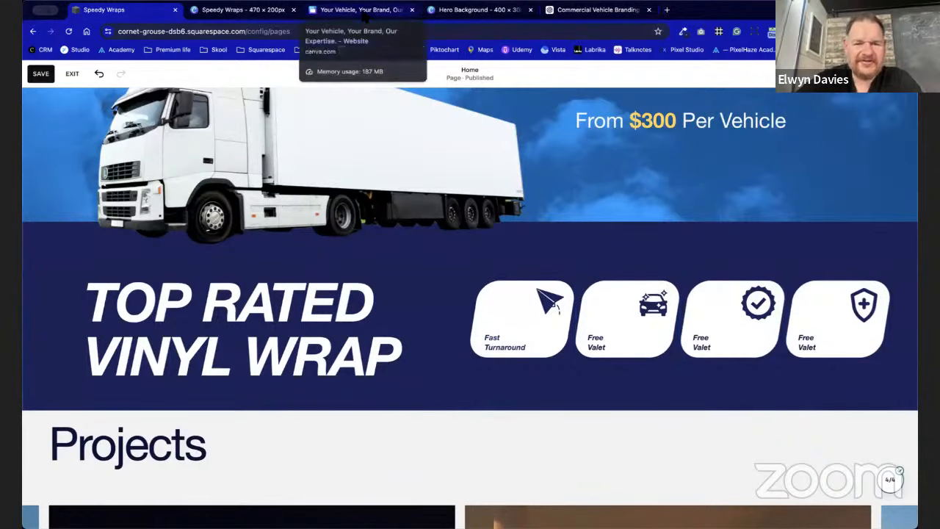
Switch to the Canva website design and copy the "Quality Finish" caption from the third feature card.
{"action": "left_click", "coordinate": [260, 10]}
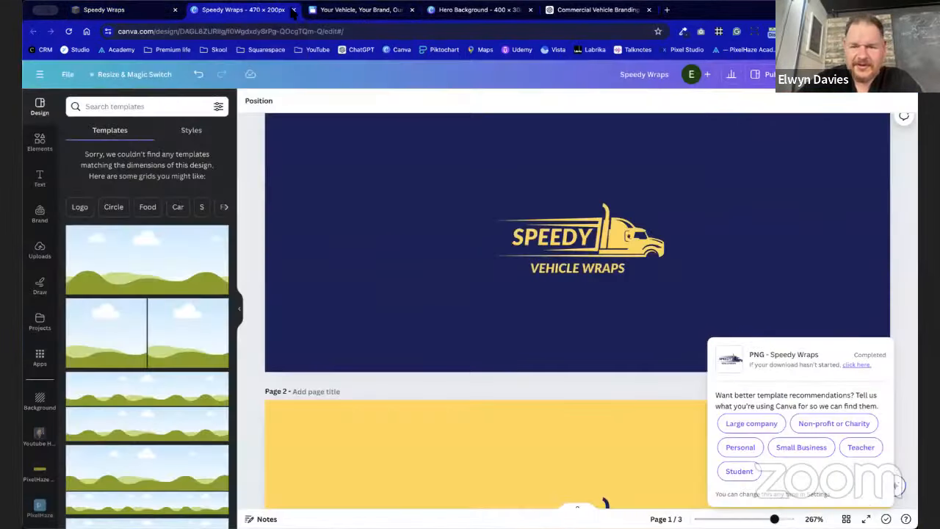
{"action": "left_click", "coordinate": [360, 9]}
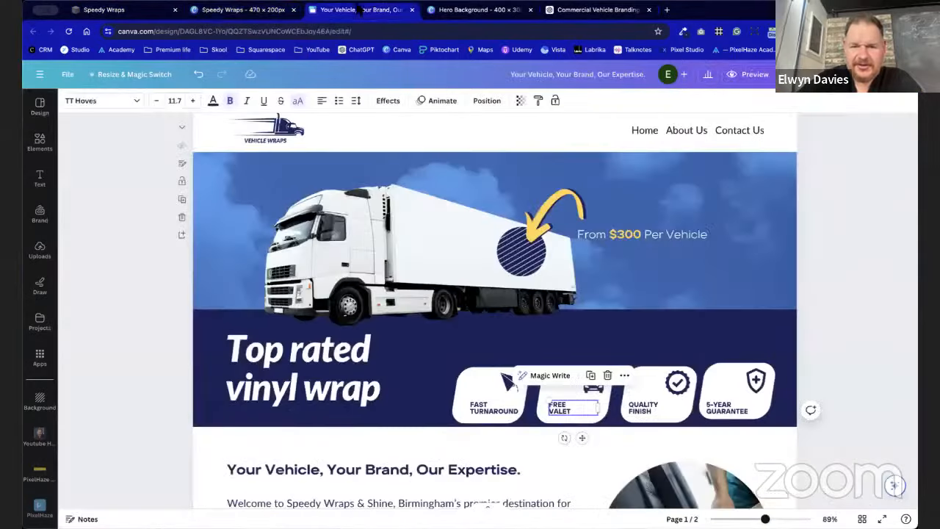
{"action": "double_click", "coordinate": [643, 410]}
{"action": "key", "text": "super+c"}
Try to paste the copied "Quality Finish" text over the "Free Valet" caption on the third card in Squarespace, undoing each attempt.
{"action": "key", "text": "super+1"}
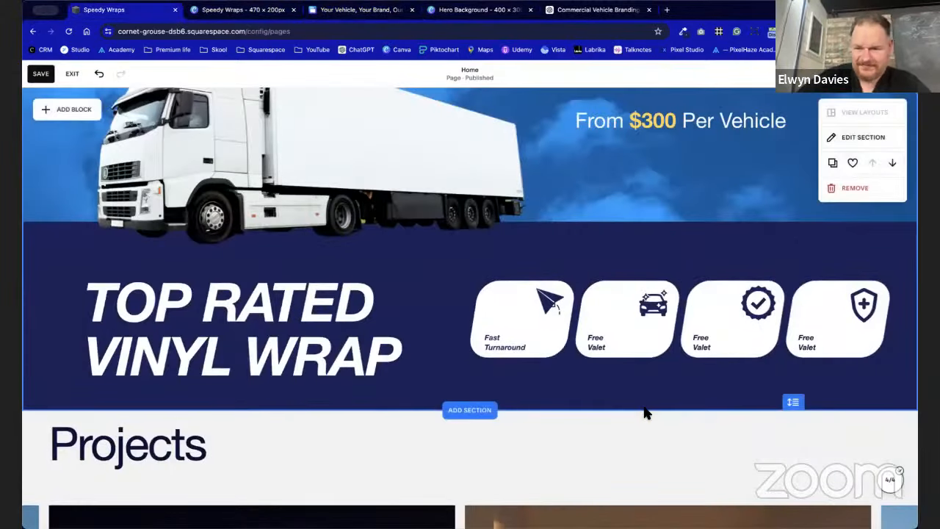
{"action": "left_click", "coordinate": [725, 349]}
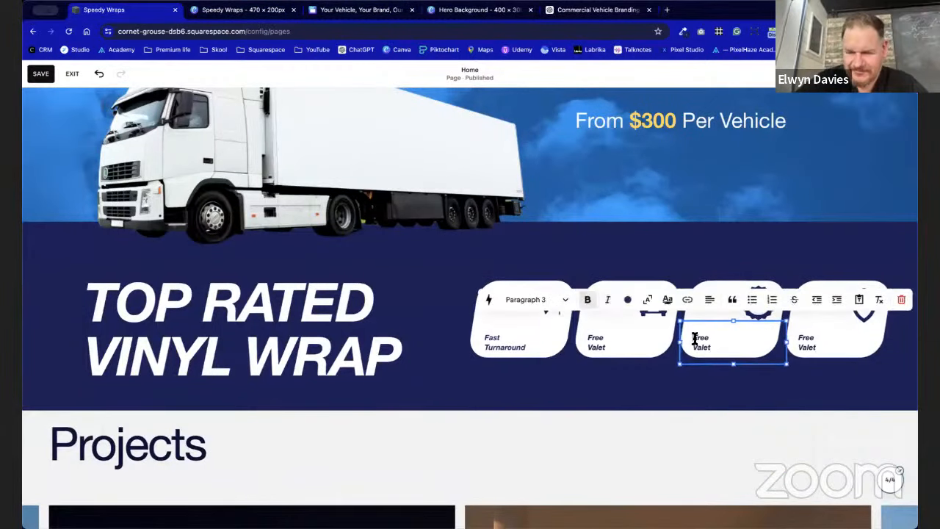
{"action": "key", "text": "super+a"}
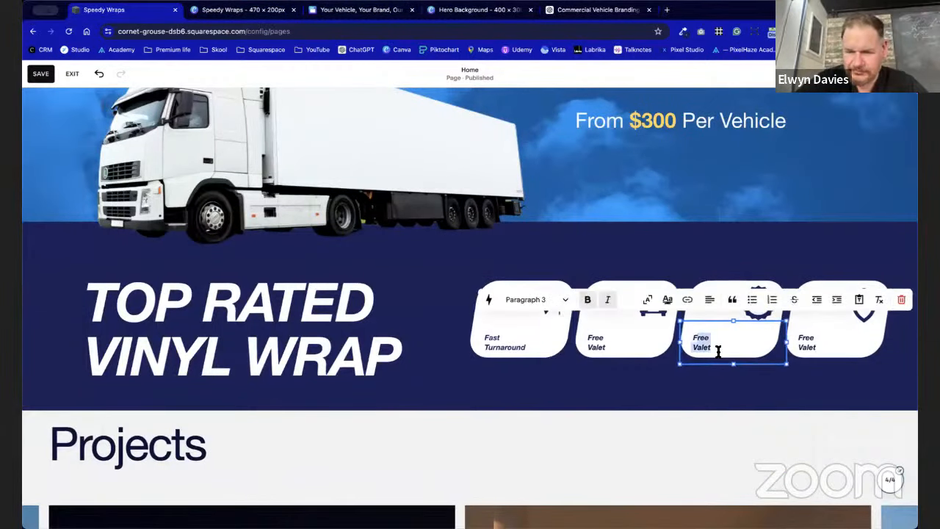
{"action": "key", "text": "super+v"}
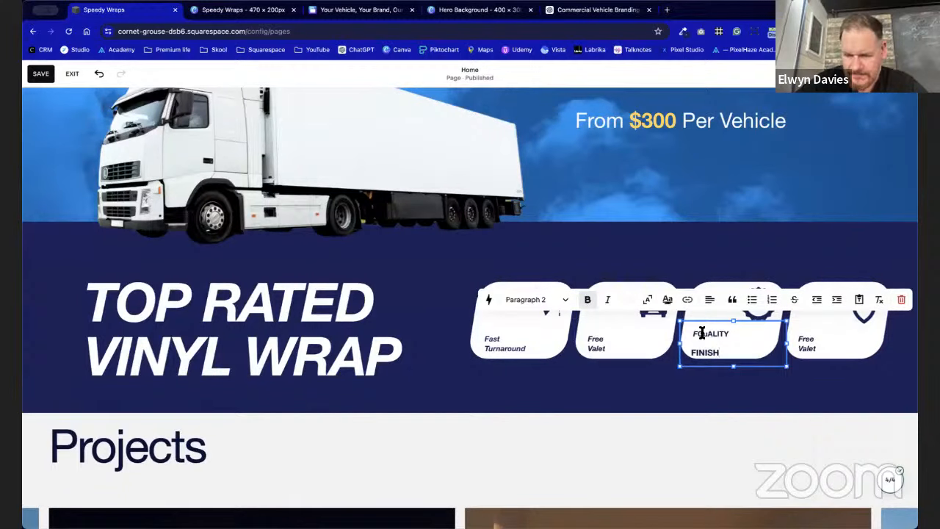
{"action": "key", "text": "super+z"}
{"action": "left_click_drag", "start_coordinate": [694, 339], "coordinate": [710, 349]}
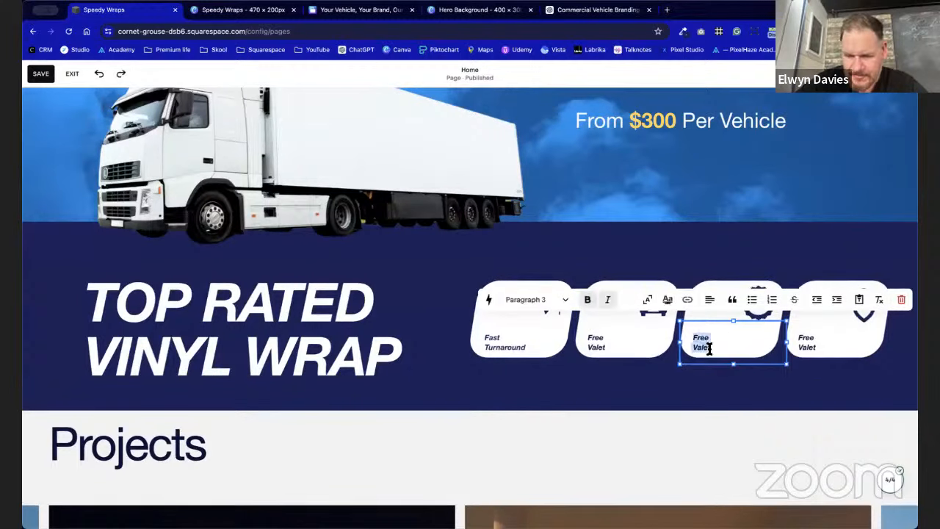
{"action": "type", "text": "QuALITY FINISH"}
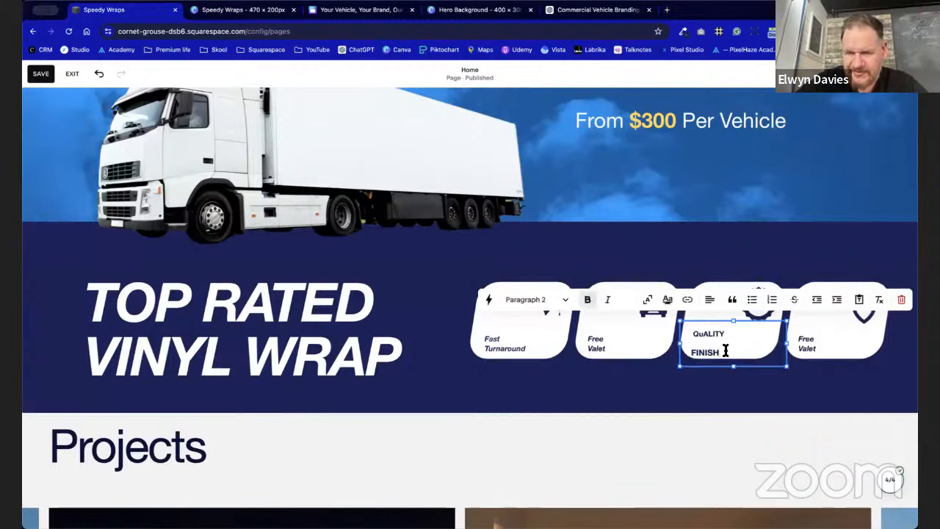
{"action": "key", "text": "super+a"}
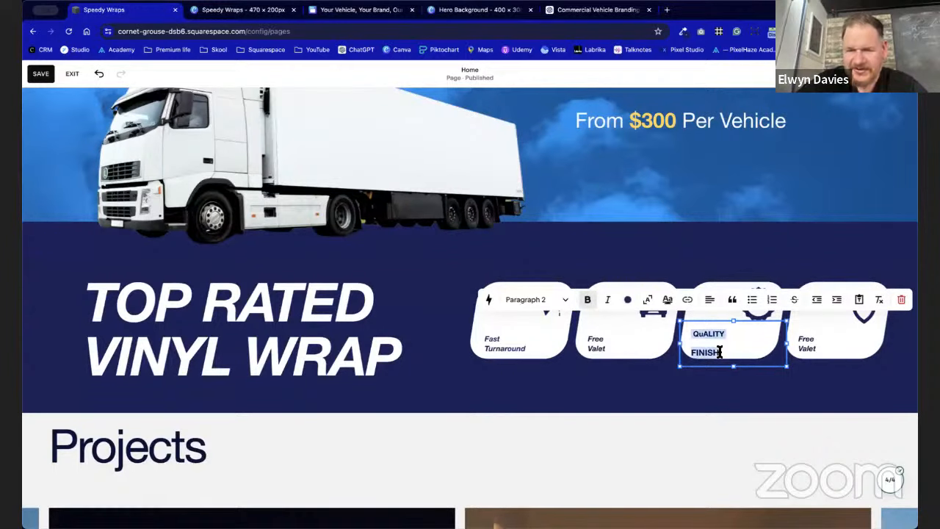
{"action": "key", "text": "super+z"}
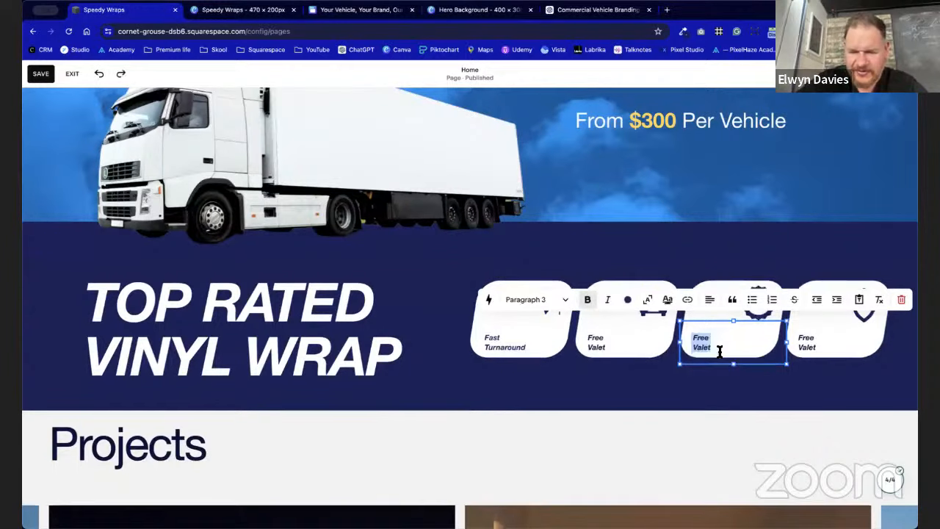
Replace the selected "Free Valet" caption on the third card with "Quality" and "Service" on two lines.
{"action": "type", "text": "Qu"}
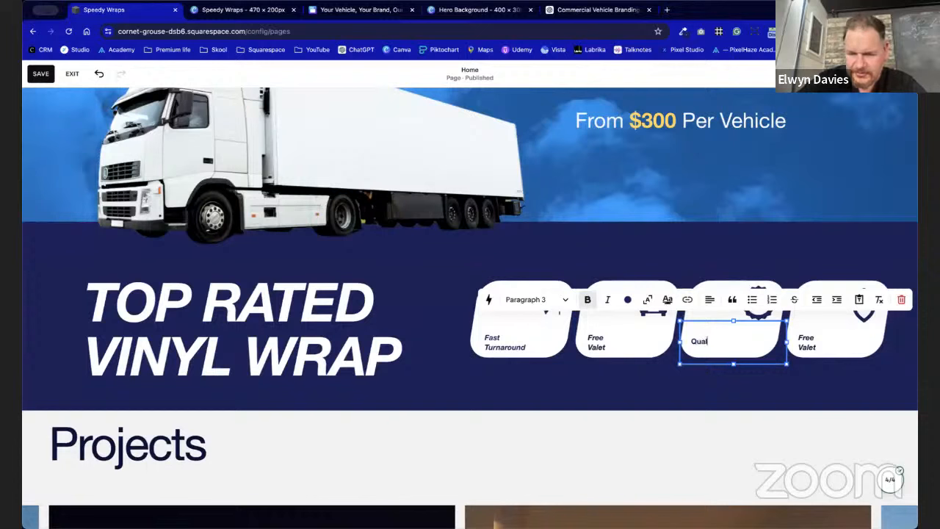
{"action": "type", "text": "ality"}
{"action": "key", "text": "Return"}
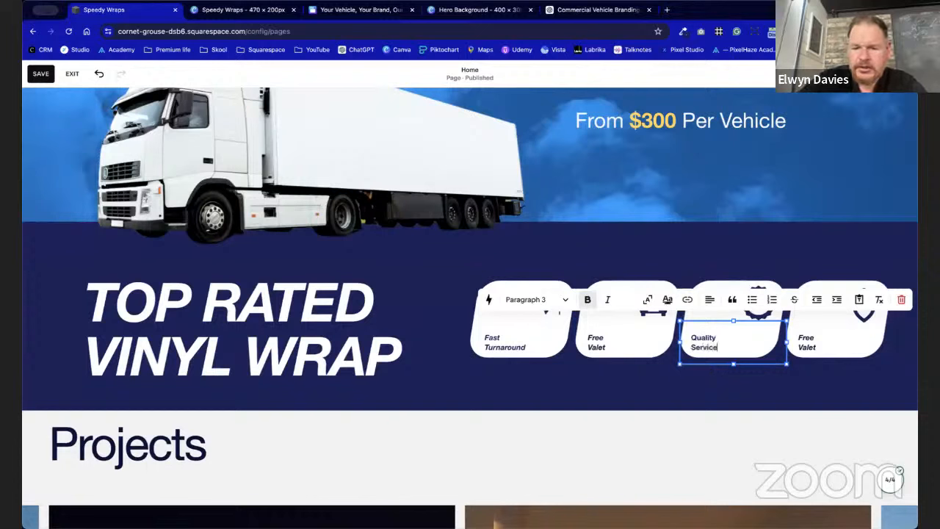
Switch to the Canva design and select the "5-Year Guarantee" caption text on the fourth feature card.
{"action": "key", "text": "super+3"}
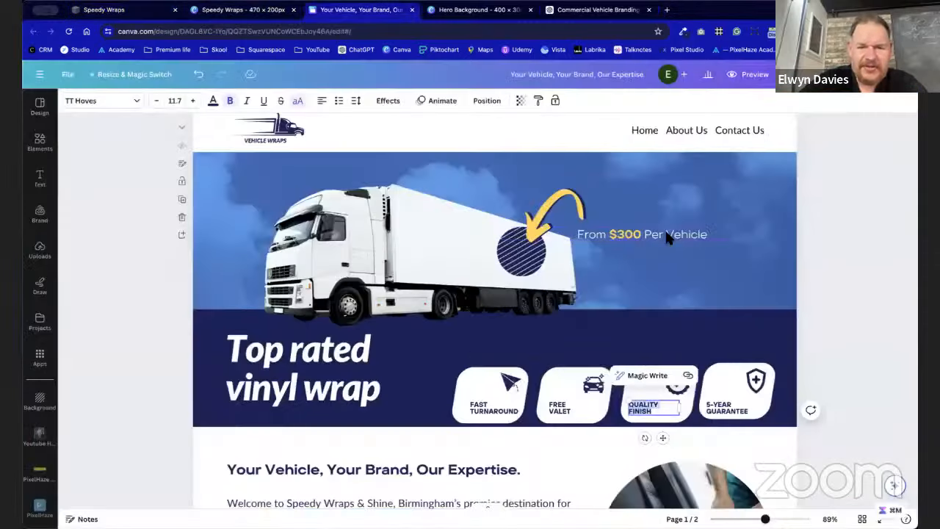
{"action": "left_click", "coordinate": [735, 406]}
{"action": "double_click", "coordinate": [737, 404]}
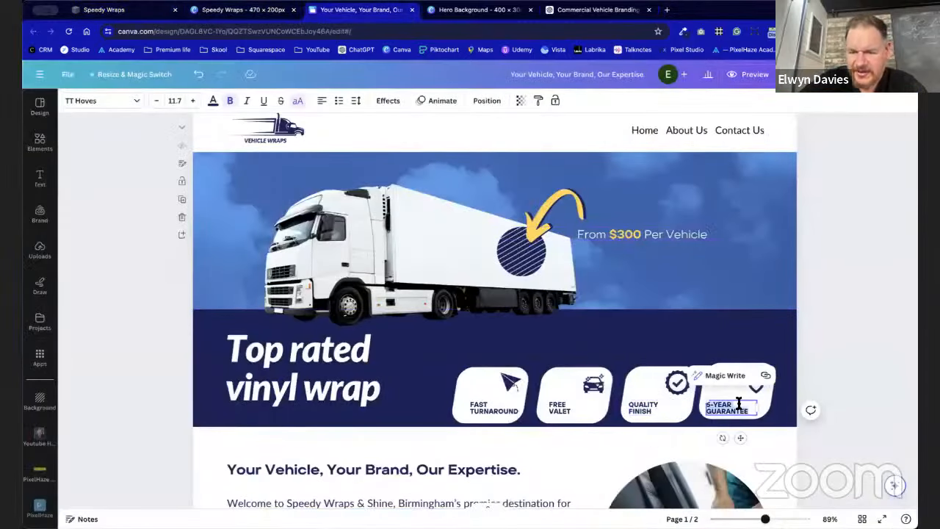
Switch to the Squarespace page editor and replace the fourth card's text with "5-Year Guarantee" on two lines.
{"action": "key", "text": "super+1"}
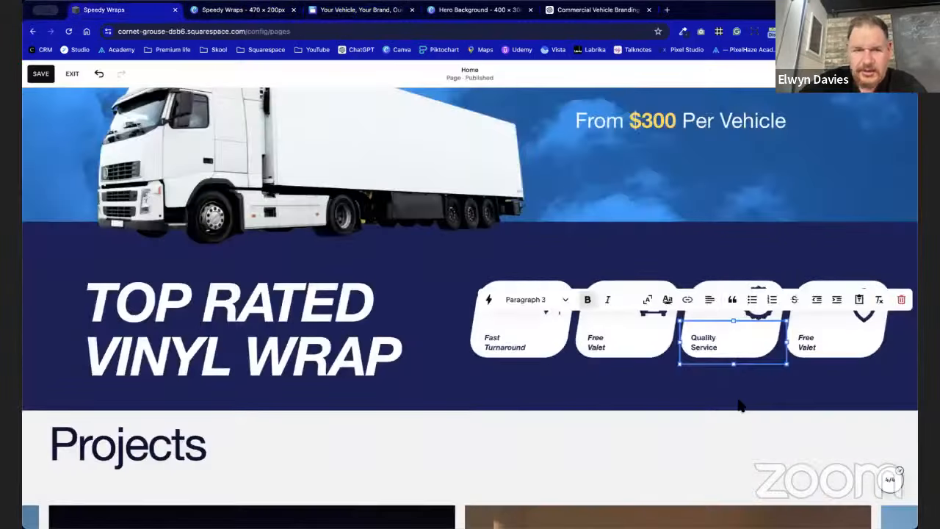
{"action": "left_click", "coordinate": [817, 353]}
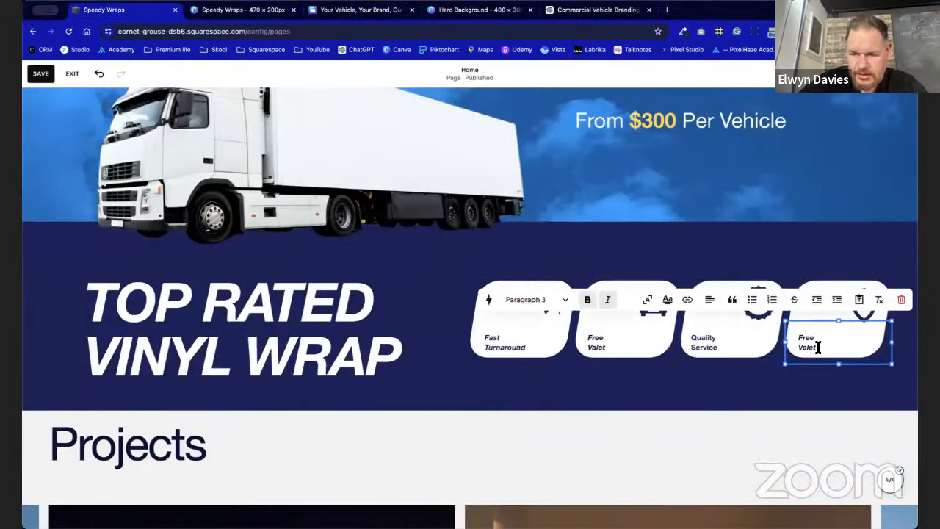
{"action": "key", "text": "super+a"}
{"action": "type", "text": "5"}
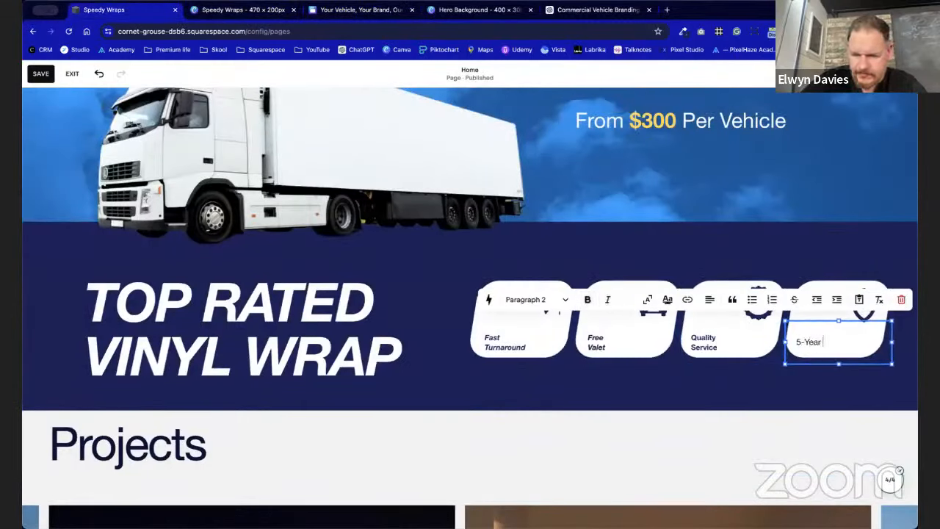
{"action": "type", "text": "-Year"}
{"action": "key", "text": "Return"}
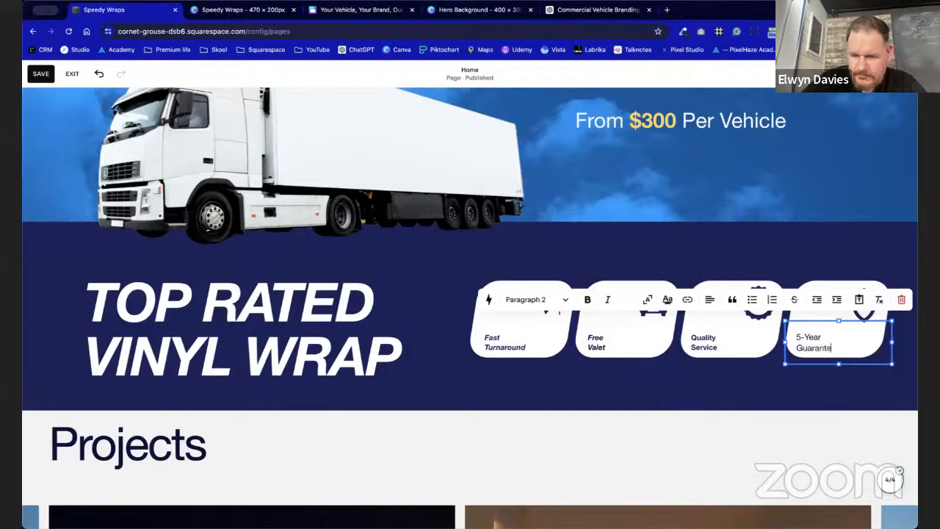
Format the "5-Year Guarantee" text as Paragraph 3 in bold italics.
{"action": "left_click_drag", "start_coordinate": [838, 348], "coordinate": [780, 328]}
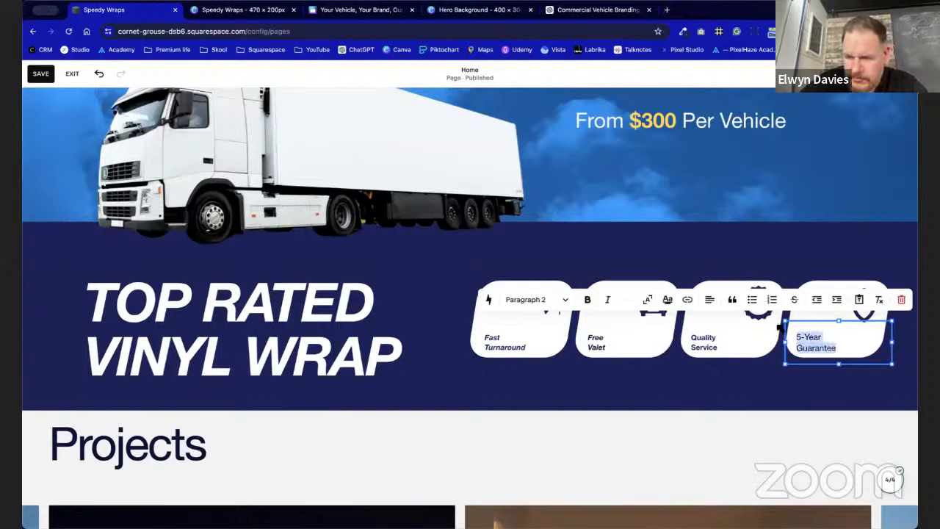
{"action": "left_click", "coordinate": [535, 299]}
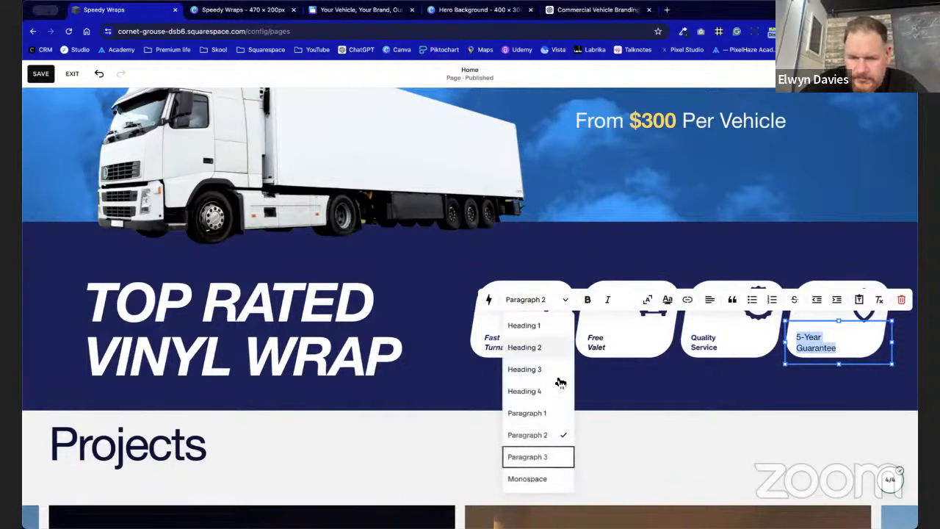
{"action": "left_click", "coordinate": [556, 456]}
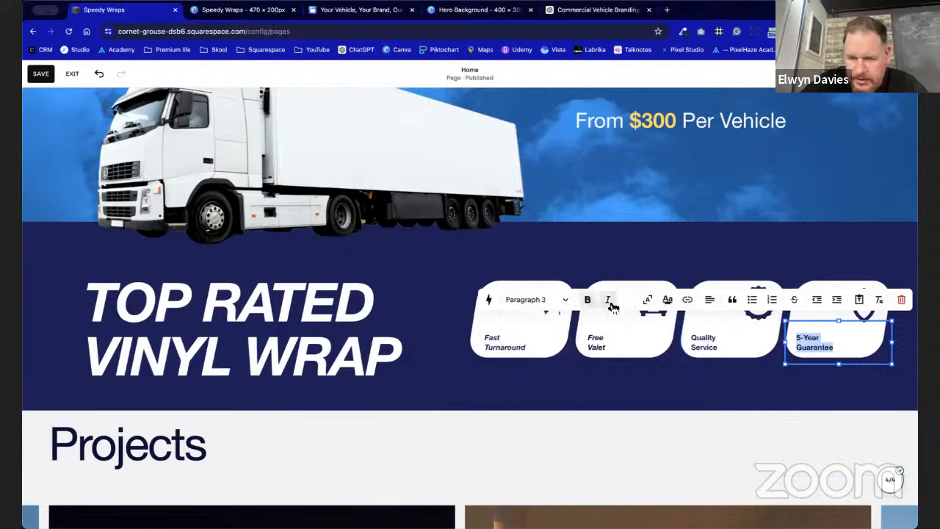
Italicize the "Quality Service" text on the third card.
{"action": "left_click", "coordinate": [704, 342]}
{"action": "left_click_drag", "start_coordinate": [717, 348], "coordinate": [688, 336]}
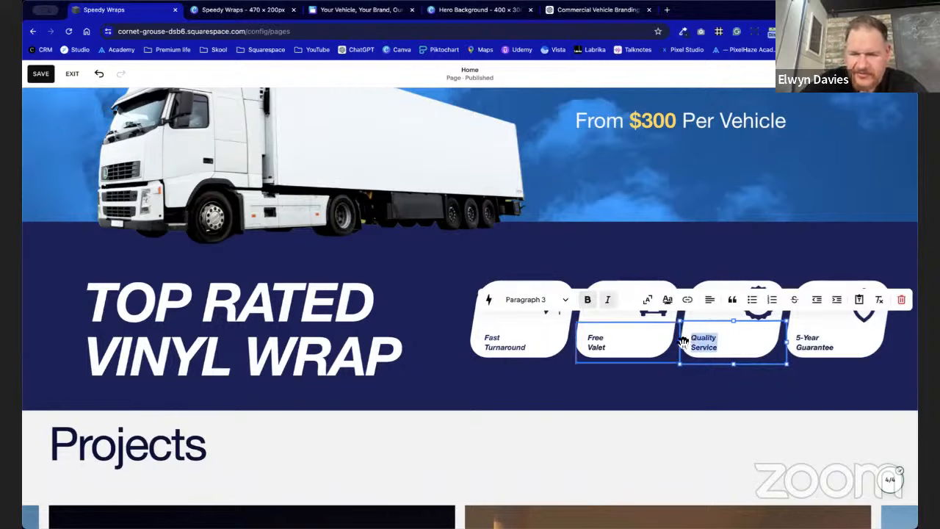
{"action": "left_click", "coordinate": [609, 347]}
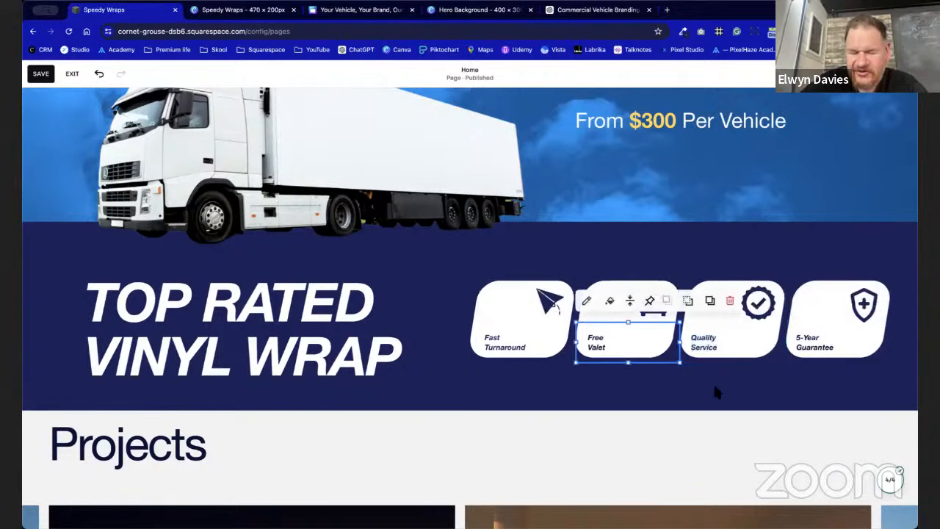
{"action": "left_click", "coordinate": [716, 393]}
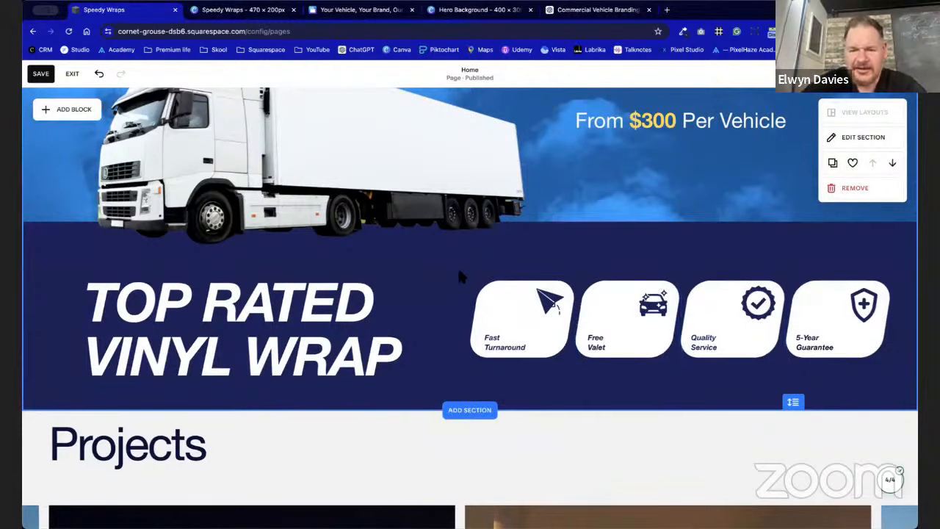
Shrink the "Top Rated Vinyl Wrap" heading block slightly.
{"action": "left_click", "coordinate": [375, 367]}
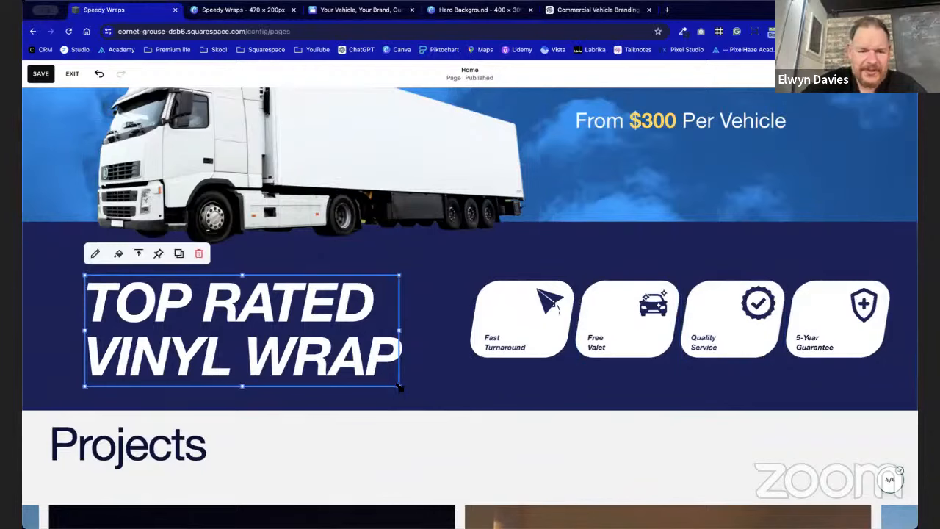
{"action": "left_click_drag", "start_coordinate": [398, 385], "coordinate": [367, 373]}
{"action": "left_click", "coordinate": [448, 345]}
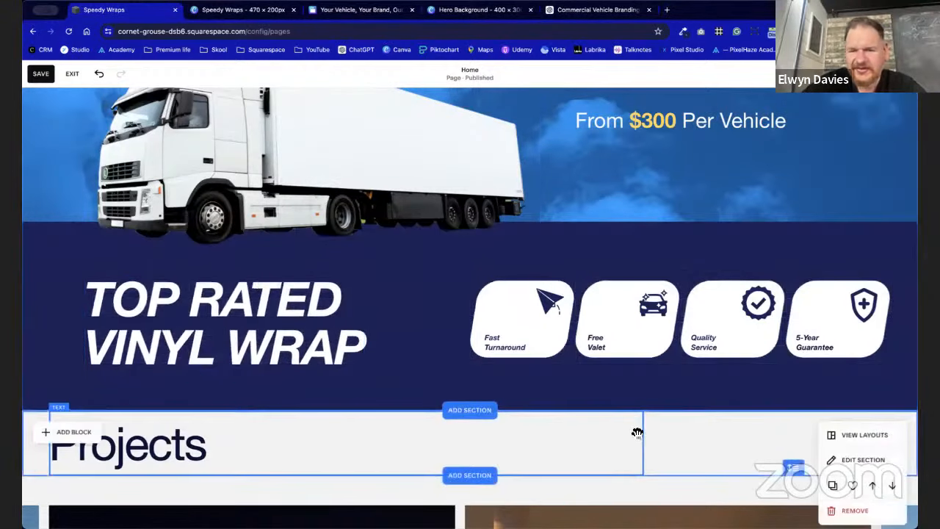
Check the whole hero section and save the home page edits.
{"action": "scroll", "coordinate": [676, 414], "scroll_direction": "up", "scroll_amount": 2}
{"action": "scroll", "coordinate": [680, 440], "scroll_direction": "up", "scroll_amount": 2}
{"action": "scroll", "coordinate": [677, 444], "scroll_direction": "down", "scroll_amount": 1}
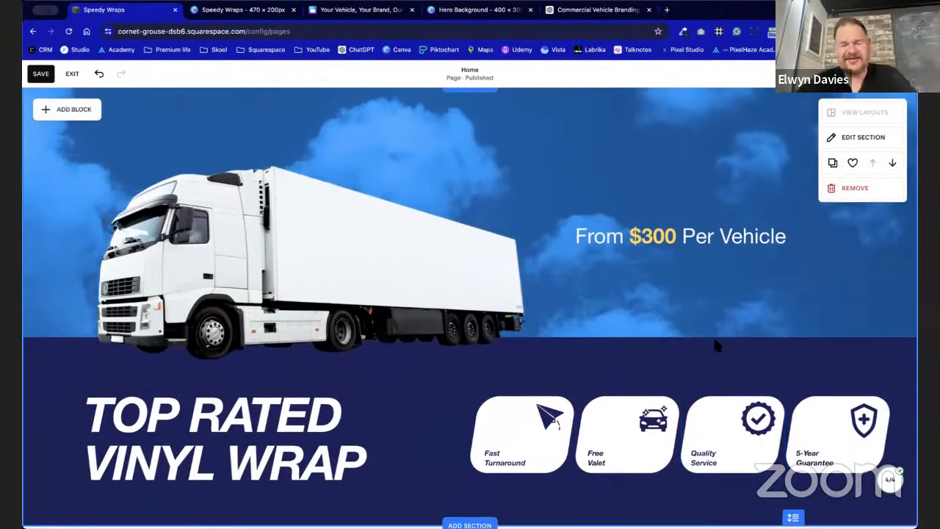
{"action": "scroll", "coordinate": [716, 345], "scroll_direction": "up", "scroll_amount": 2}
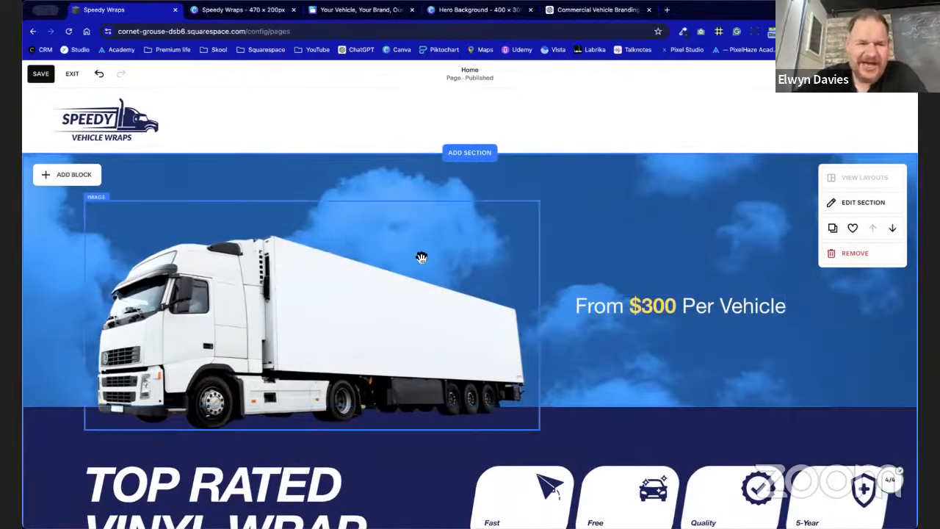
{"action": "left_click", "coordinate": [40, 74]}
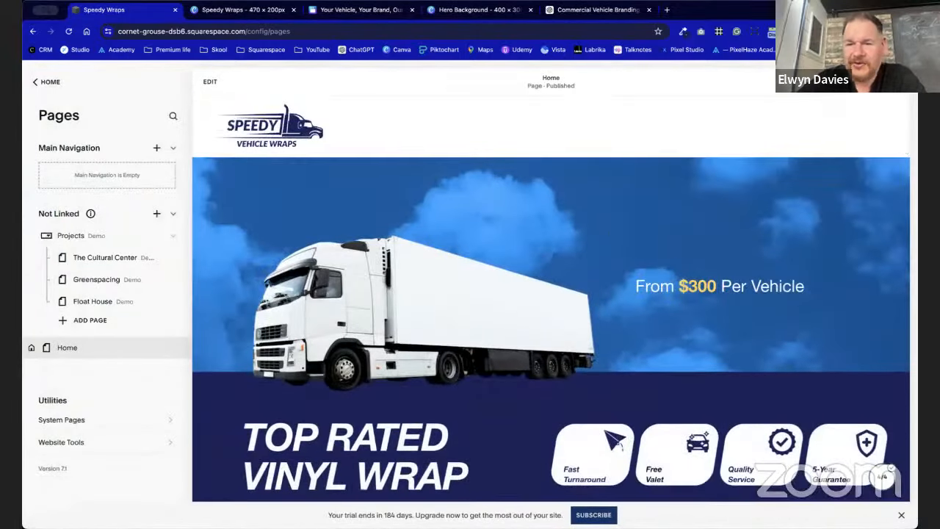
Review the saved home page in the mobile and desktop layouts and in the full-window preview.
{"action": "left_click", "coordinate": [851, 82]}
{"action": "scroll", "coordinate": [623, 323], "scroll_direction": "down", "scroll_amount": 1}
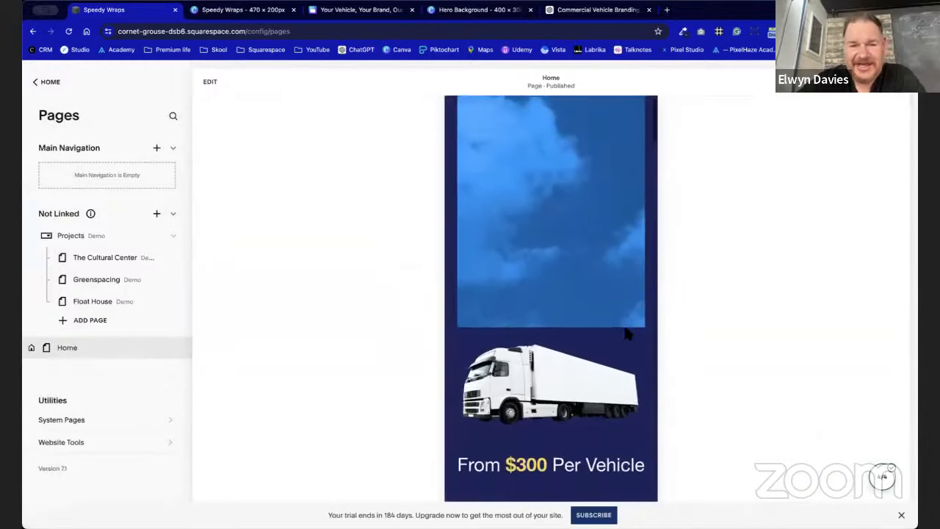
{"action": "scroll", "coordinate": [624, 324], "scroll_direction": "up", "scroll_amount": 1}
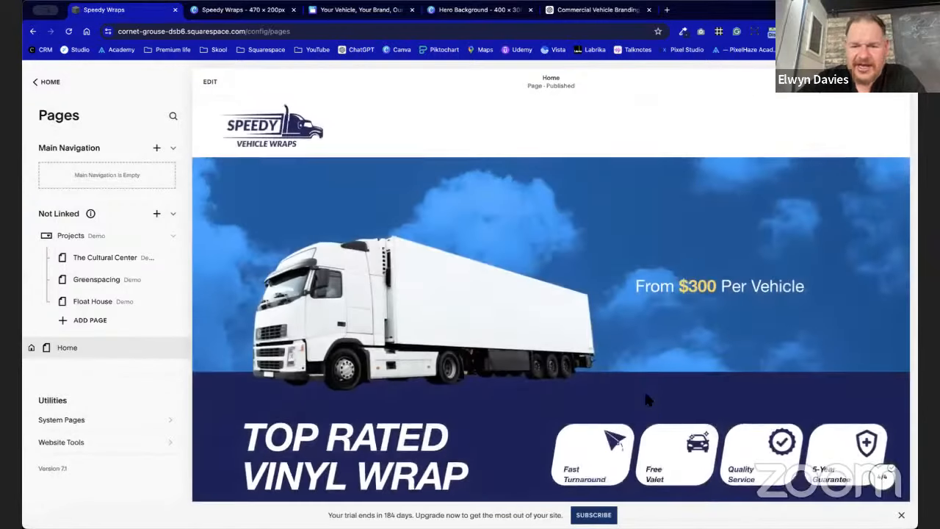
{"action": "scroll", "coordinate": [644, 389], "scroll_direction": "down", "scroll_amount": 3}
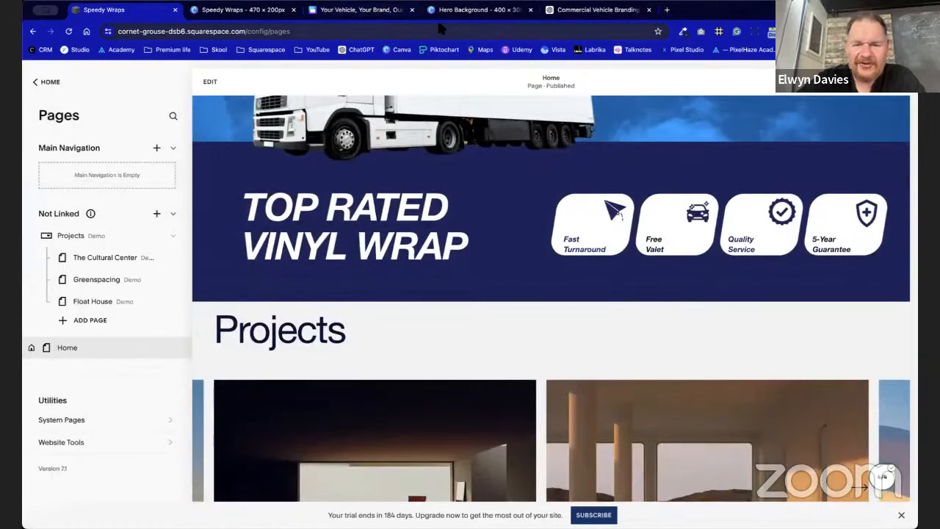
{"action": "scroll", "coordinate": [464, 356], "scroll_direction": "up", "scroll_amount": 3}
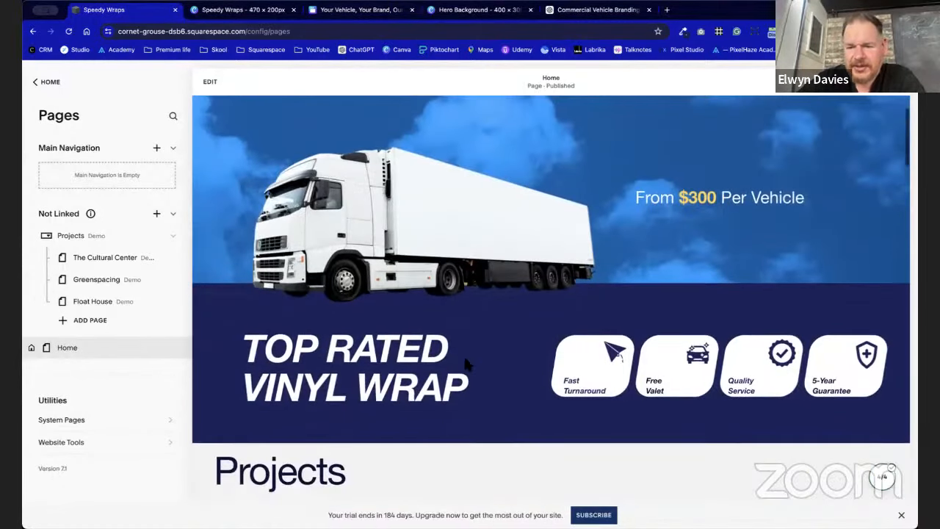
{"action": "left_click", "coordinate": [902, 103]}
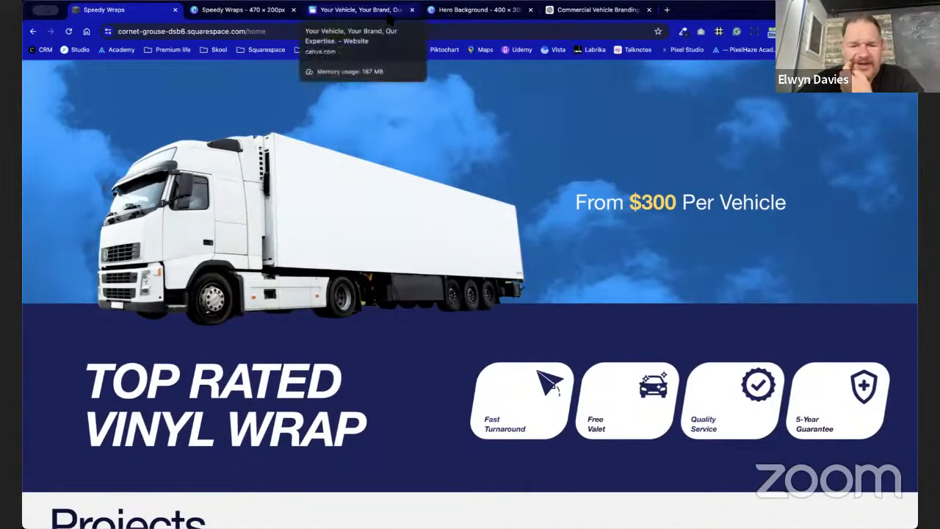
{"action": "left_click_drag", "start_coordinate": [527, 433], "coordinate": [465, 413]}
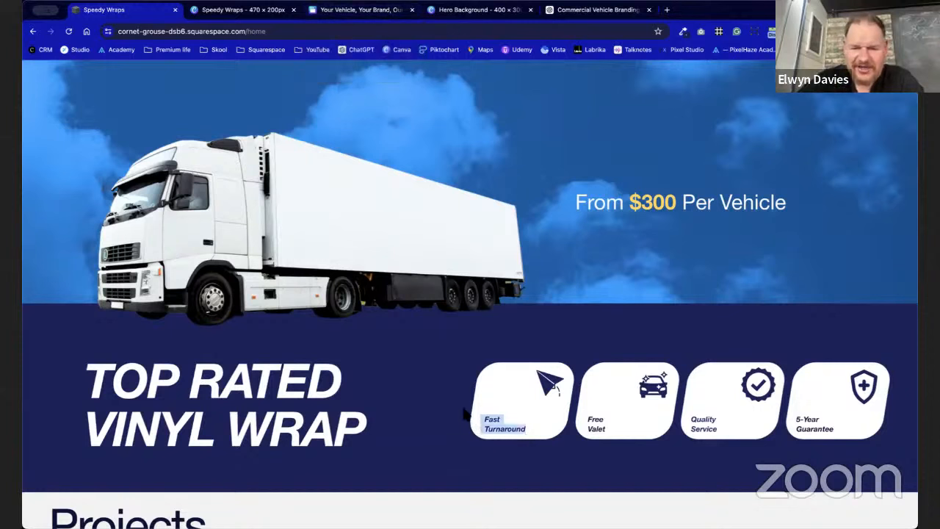
{"action": "left_click", "coordinate": [452, 381]}
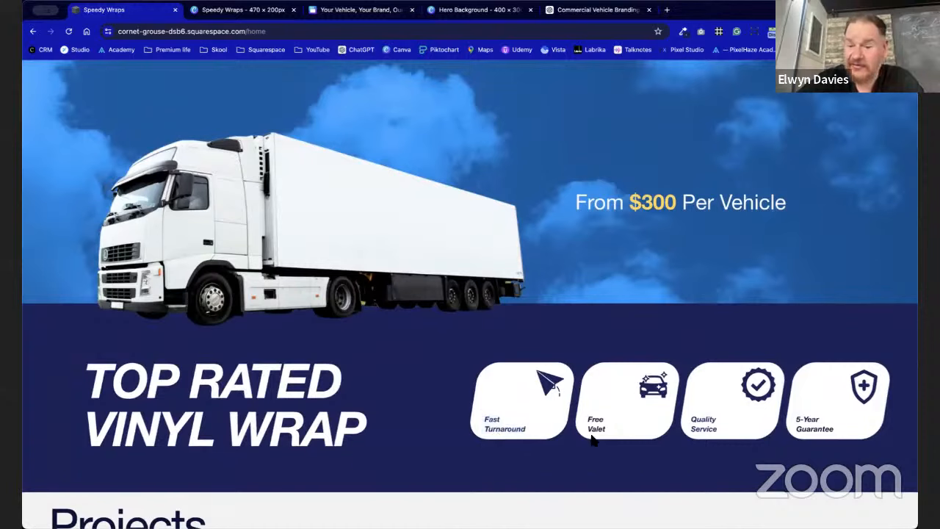
Switch to the Canva website mockup and copy the grouped yellow arrow beside the price text.
{"action": "left_click", "coordinate": [270, 16]}
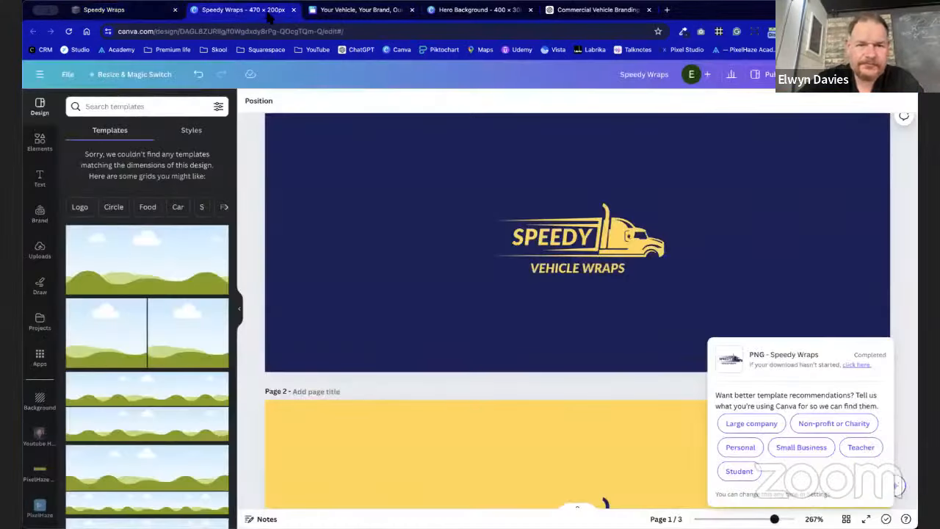
{"action": "left_click", "coordinate": [332, 10]}
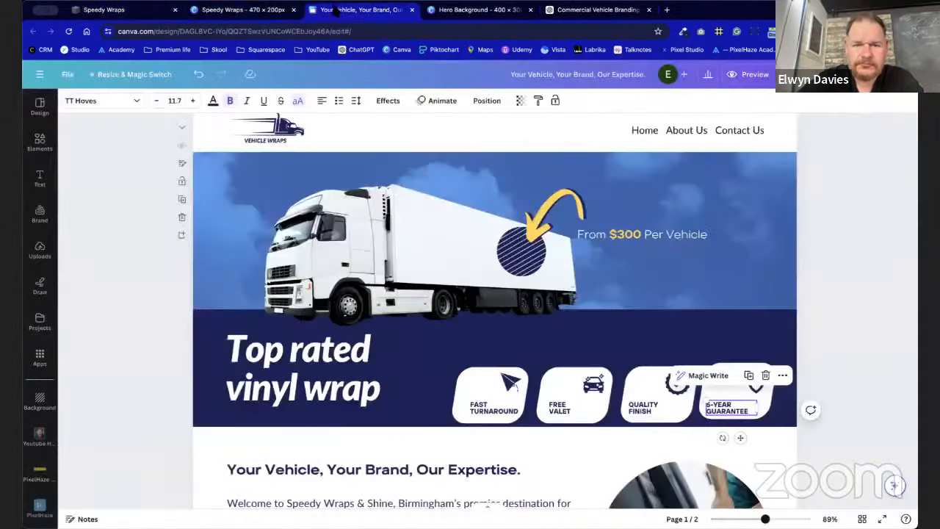
{"action": "left_click", "coordinate": [278, 15]}
{"action": "left_click", "coordinate": [338, 15]}
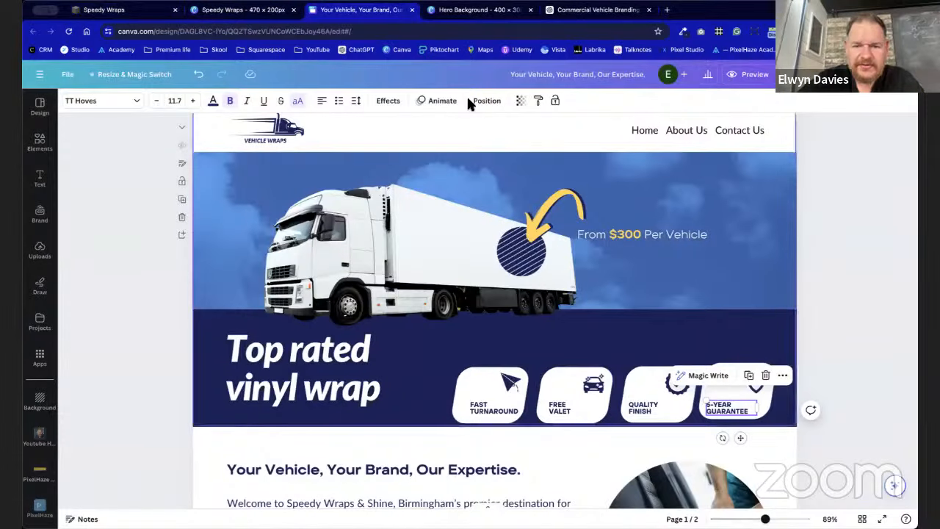
{"action": "left_click", "coordinate": [563, 209]}
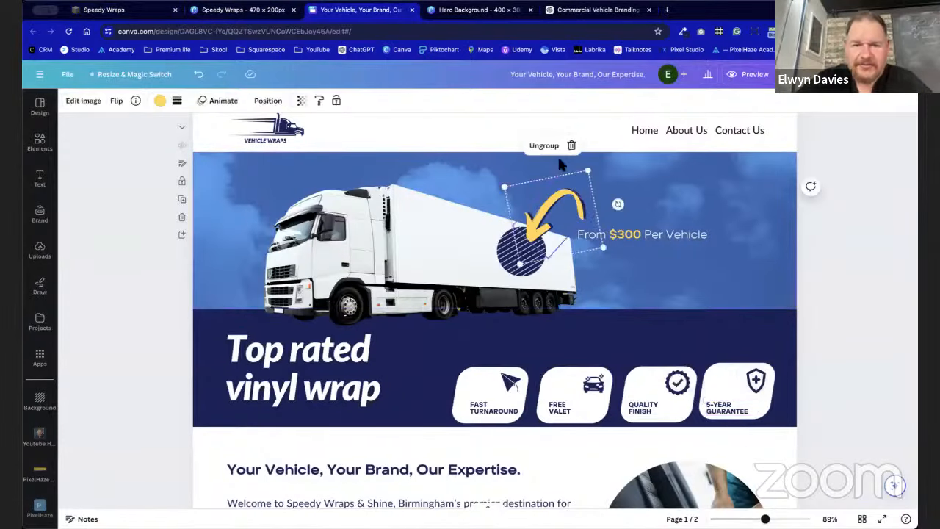
Replace the paper plane on page 1 of the Hero Background design with the copied yellow arrow.
{"action": "left_click", "coordinate": [567, 10]}
{"action": "left_click", "coordinate": [481, 10]}
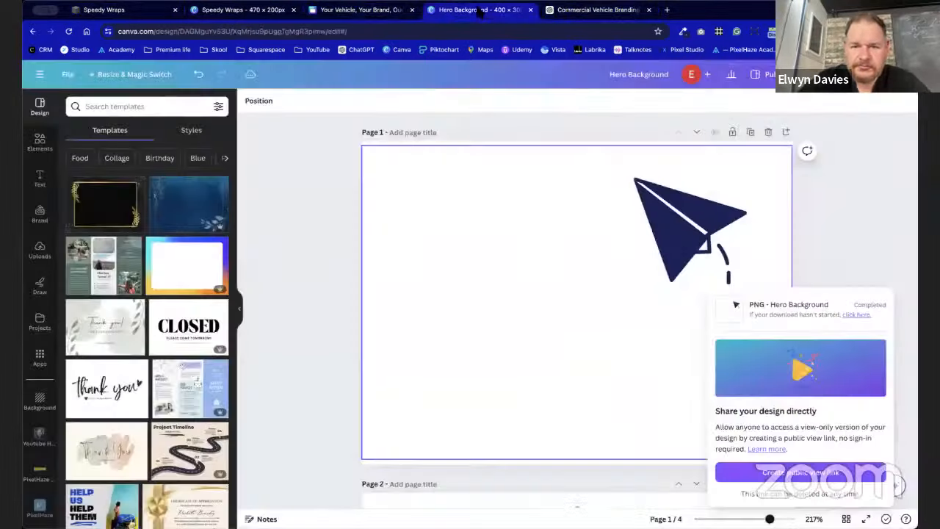
{"action": "left_click", "coordinate": [566, 308]}
{"action": "key", "text": "Delete"}
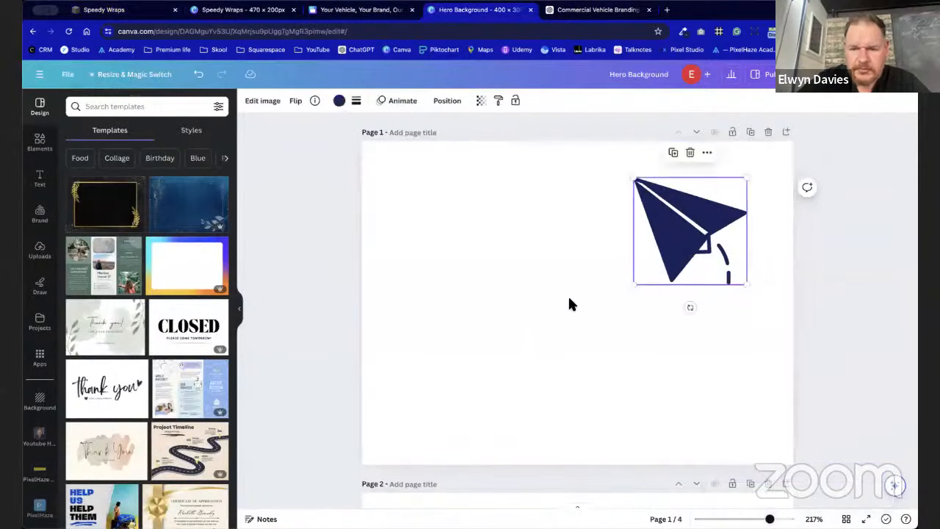
{"action": "key", "text": "Delete"}
{"action": "key", "text": "ctrl+v"}
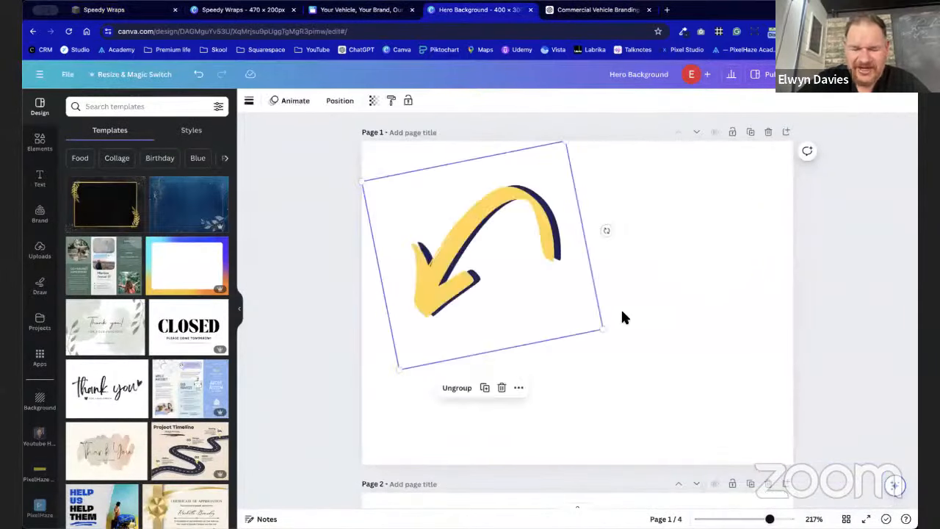
Enlarge the arrow and position it to fill most of page 1.
{"action": "left_click_drag", "start_coordinate": [603, 332], "coordinate": [858, 419]}
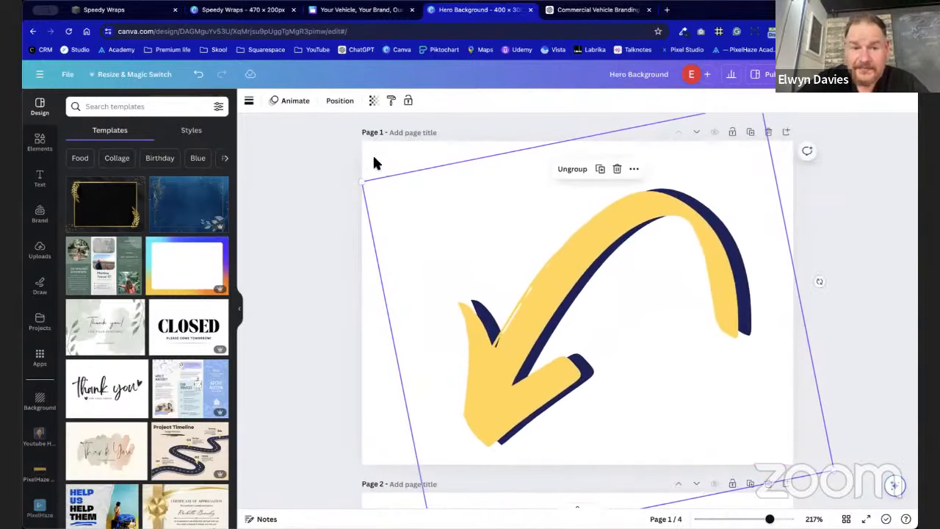
{"action": "left_click_drag", "start_coordinate": [363, 175], "coordinate": [290, 137]}
{"action": "left_click_drag", "start_coordinate": [512, 213], "coordinate": [525, 232]}
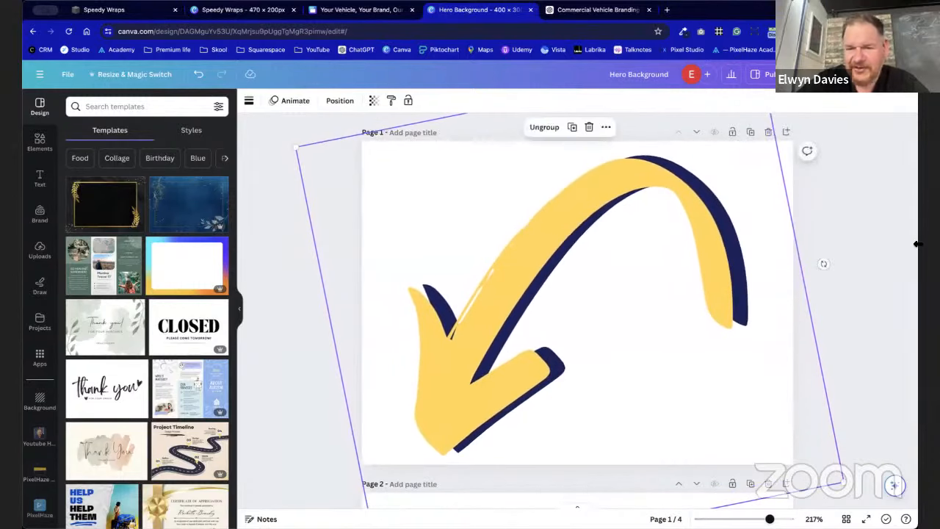
{"action": "left_click", "coordinate": [872, 217]}
{"action": "left_click", "coordinate": [772, 190]}
{"action": "left_click", "coordinate": [788, 167]}
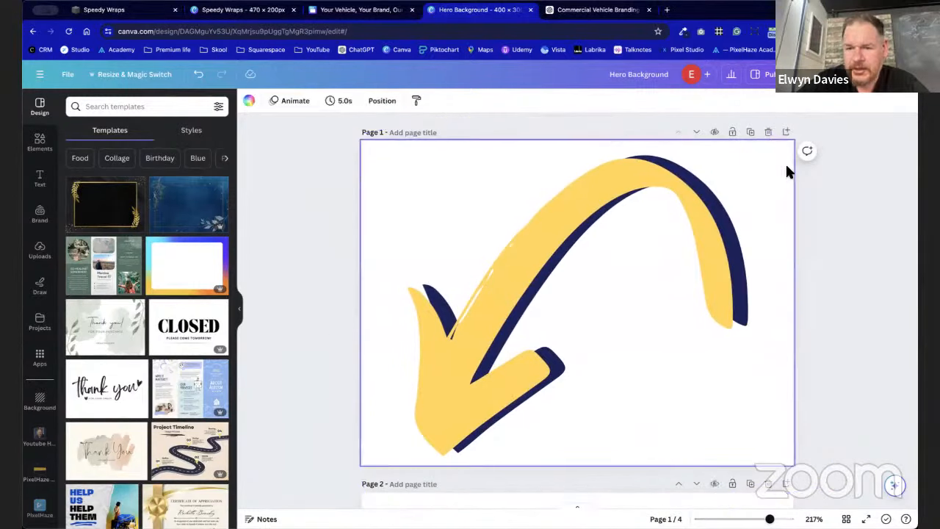
Download only page 1 of the Hero Background design as a PNG with a transparent background.
{"action": "left_click", "coordinate": [890, 74]}
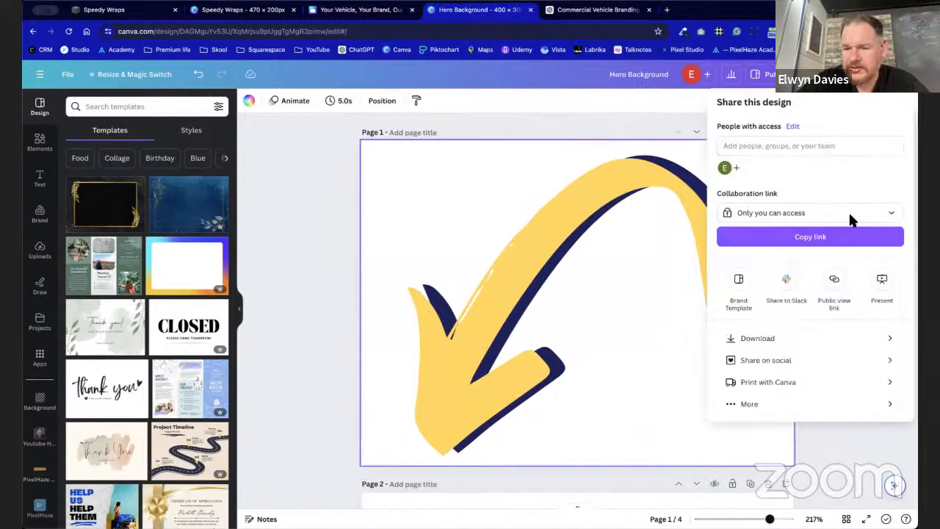
{"action": "left_click", "coordinate": [808, 343]}
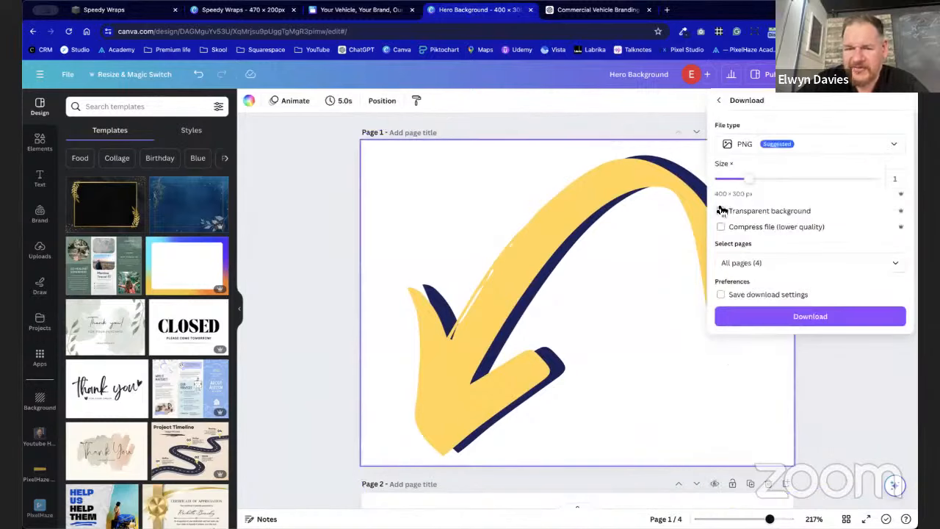
{"action": "left_click", "coordinate": [825, 263]}
{"action": "left_click", "coordinate": [896, 290]}
{"action": "left_click", "coordinate": [800, 339]}
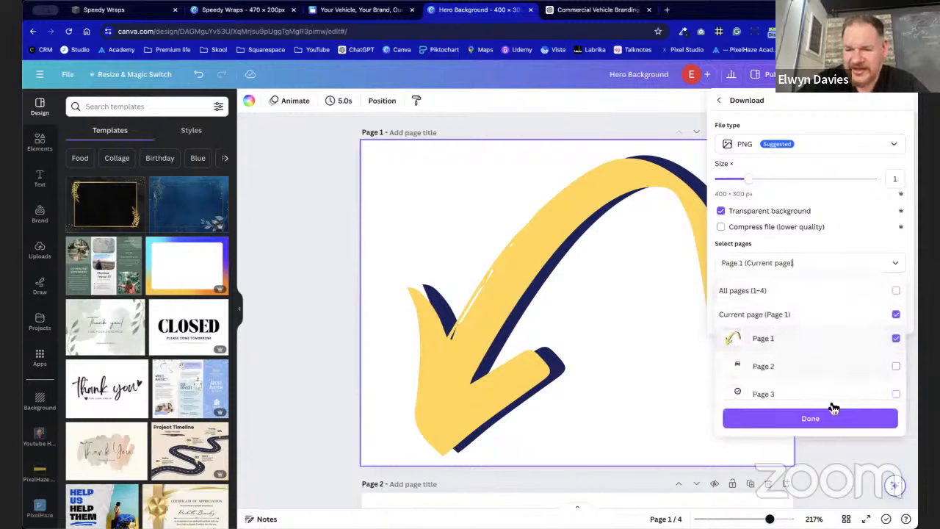
{"action": "left_click", "coordinate": [810, 420]}
{"action": "left_click", "coordinate": [841, 320]}
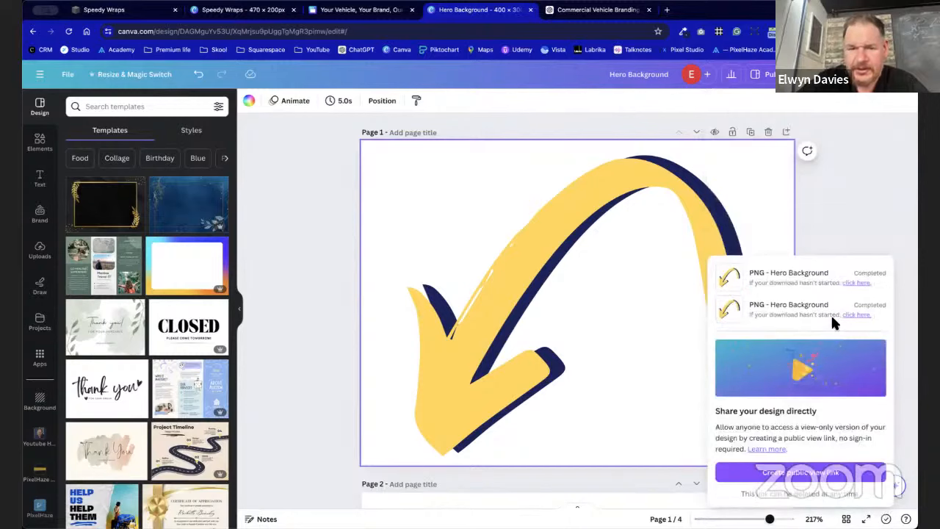
Switch to the Squarespace home page, start editing it, and add an image block with the downloaded arrow PNG to the hero section.
{"action": "left_click", "coordinate": [141, 9]}
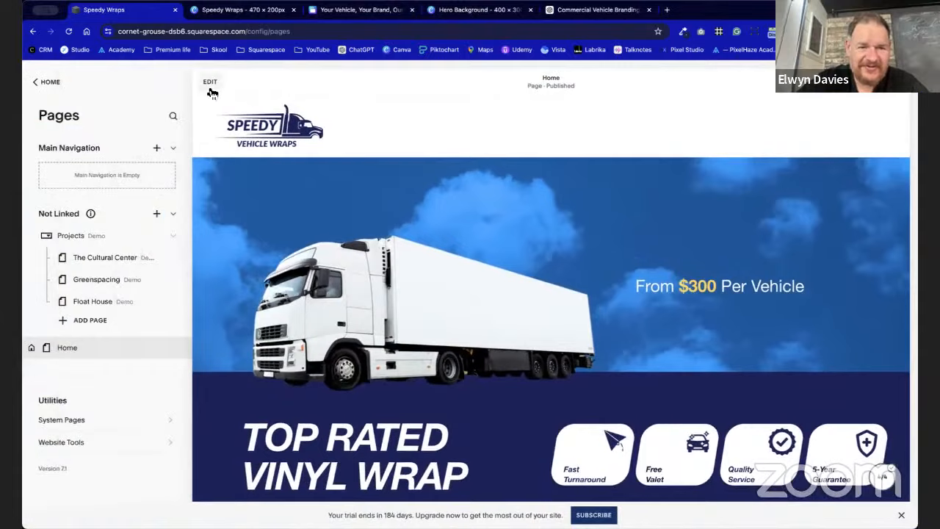
{"action": "left_click", "coordinate": [210, 89]}
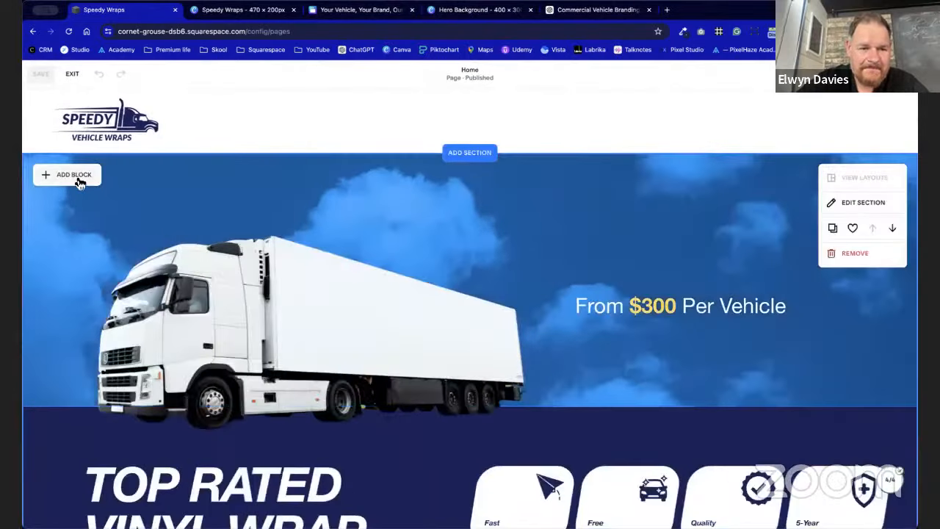
{"action": "left_click", "coordinate": [78, 181]}
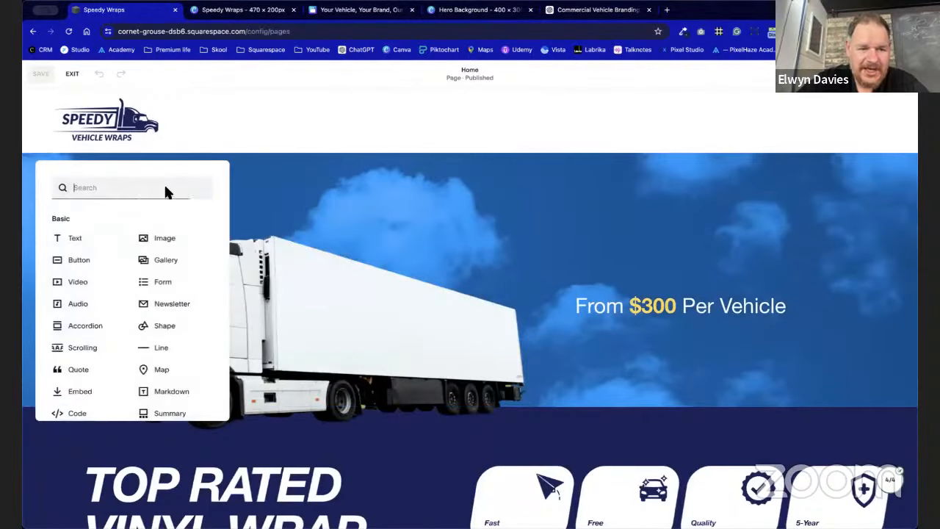
{"action": "left_click", "coordinate": [154, 238]}
{"action": "left_click", "coordinate": [155, 222]}
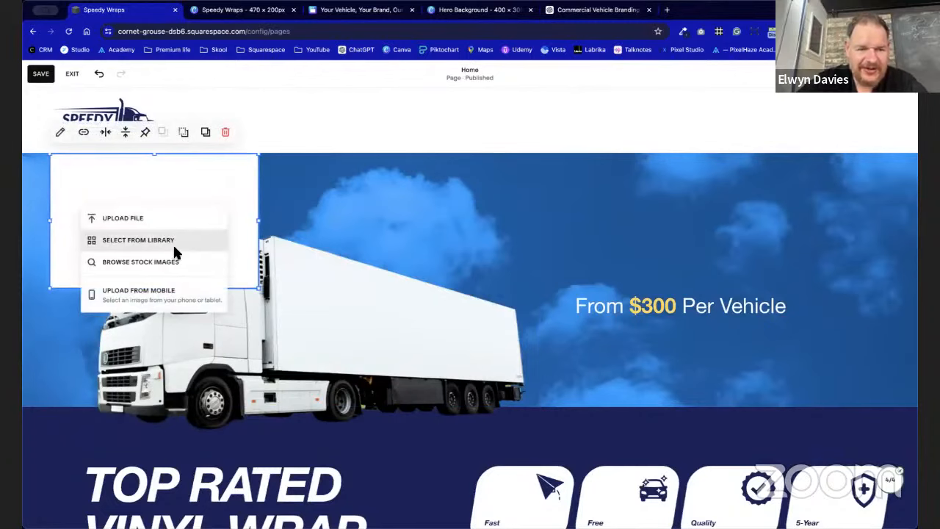
{"action": "left_click", "coordinate": [170, 217]}
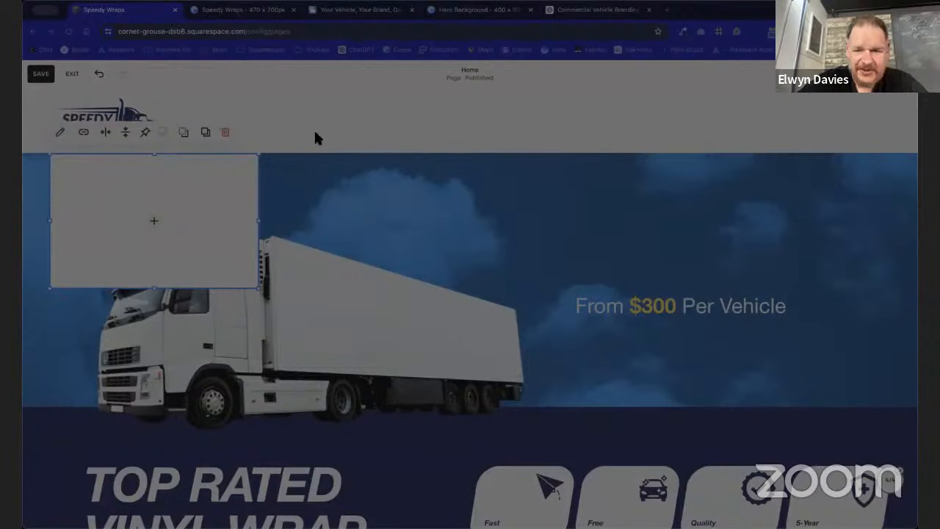
{"action": "left_click", "coordinate": [866, 219]}
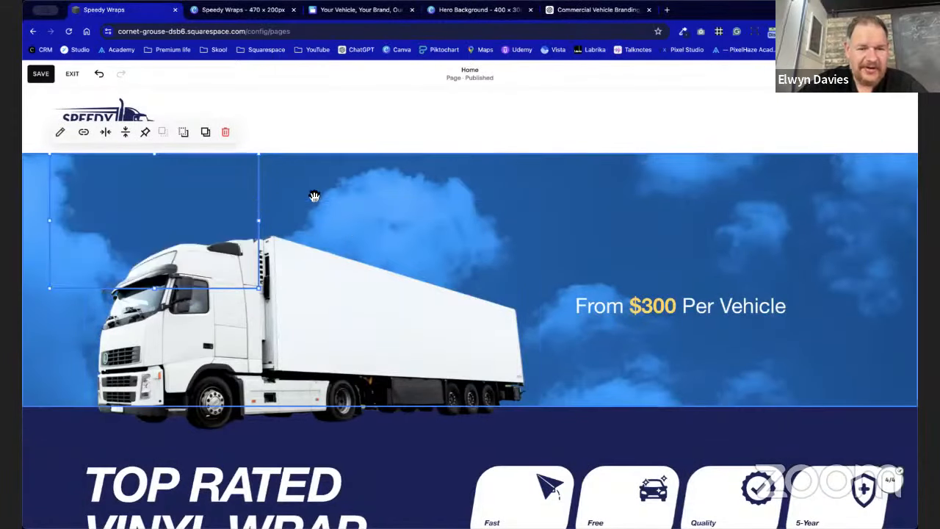
Move the arrow image between the truck's rear and the price text, and shrink it so its tip points at the trailer.
{"action": "left_click_drag", "start_coordinate": [169, 202], "coordinate": [556, 232]}
{"action": "left_click", "coordinate": [802, 267]}
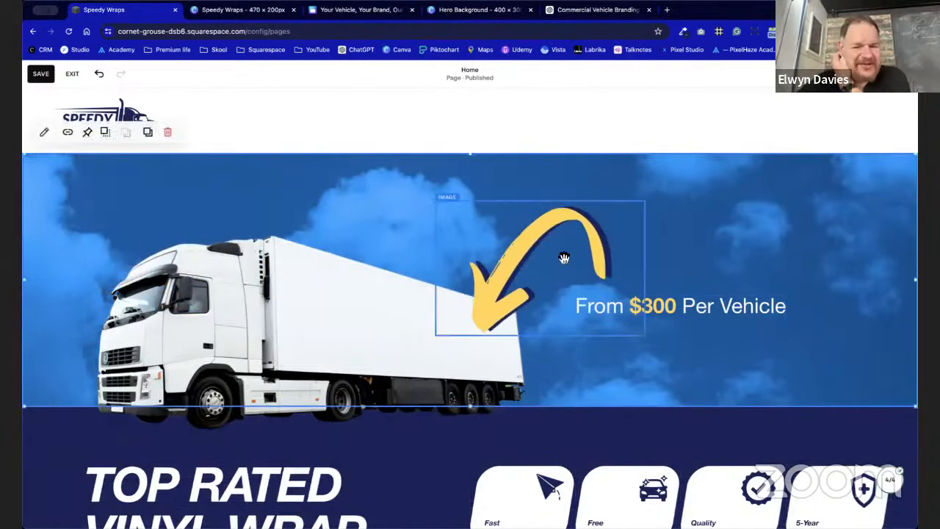
{"action": "left_click", "coordinate": [615, 311]}
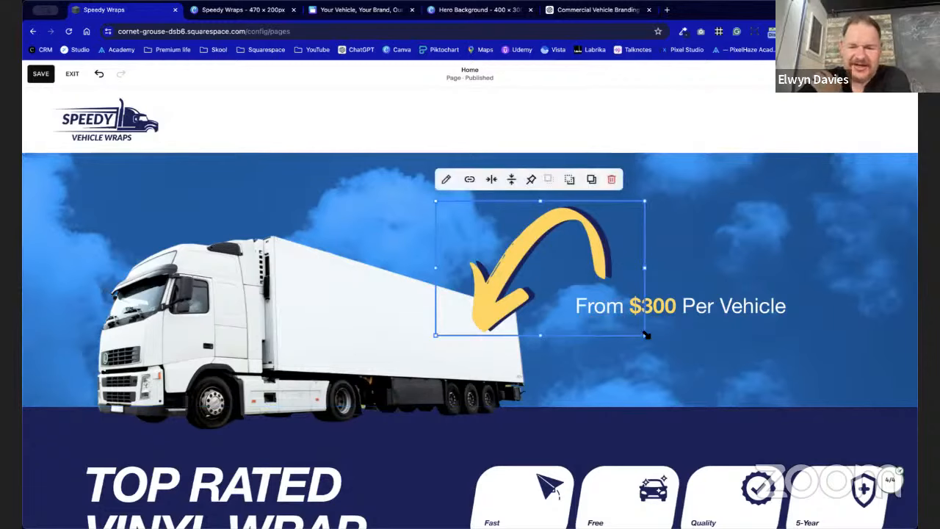
{"action": "left_click_drag", "start_coordinate": [645, 338], "coordinate": [609, 311]}
{"action": "left_click_drag", "start_coordinate": [565, 237], "coordinate": [566, 261]}
Move the "From $300 Per Vehicle" text closer to the truck and align it vertically to the middle of its block.
{"action": "left_click_drag", "start_coordinate": [688, 311], "coordinate": [653, 311]}
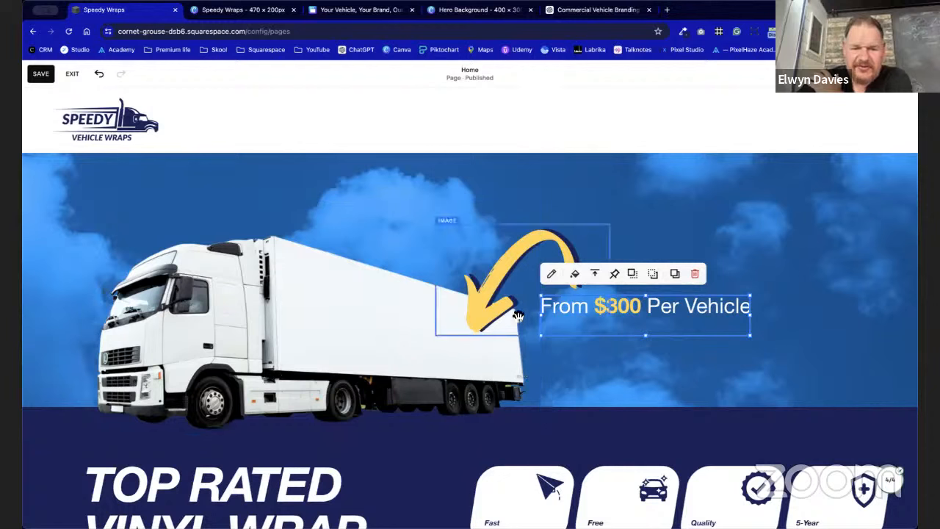
{"action": "left_click", "coordinate": [840, 290]}
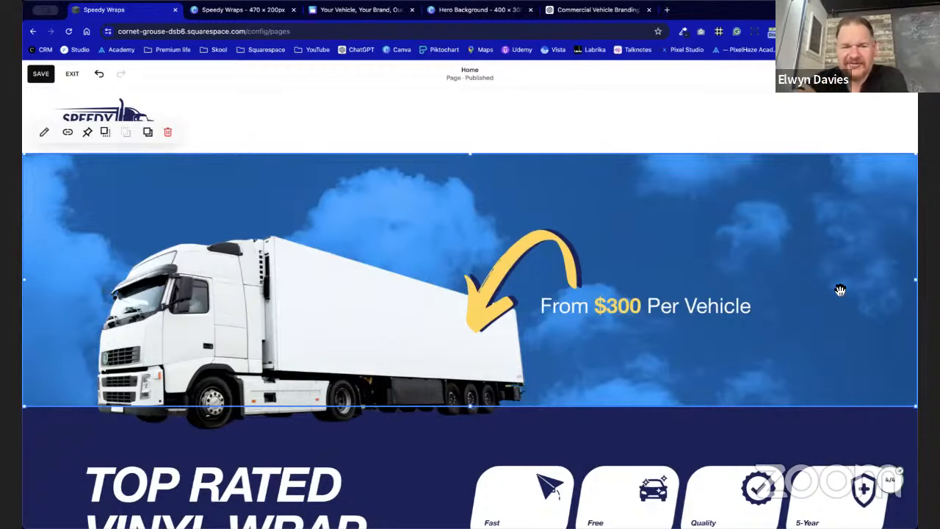
{"action": "scroll", "coordinate": [840, 290], "scroll_direction": "down", "scroll_amount": 3}
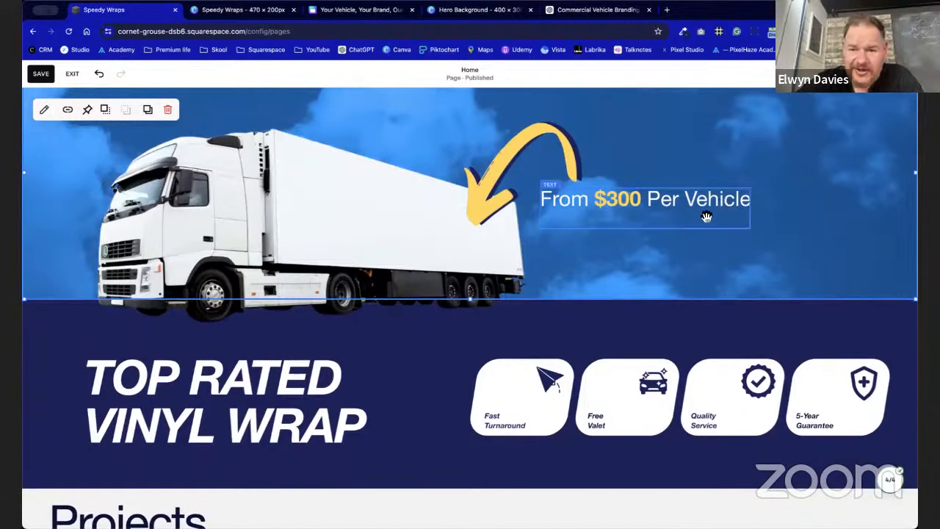
{"action": "left_click", "coordinate": [705, 214]}
{"action": "mouse_move", "coordinate": [598, 167]}
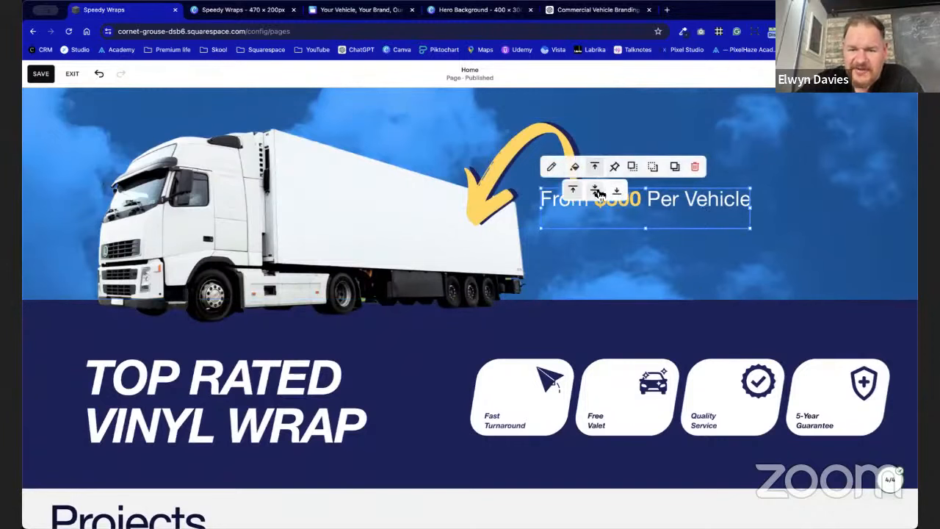
{"action": "left_click", "coordinate": [595, 189]}
{"action": "left_click", "coordinate": [803, 233]}
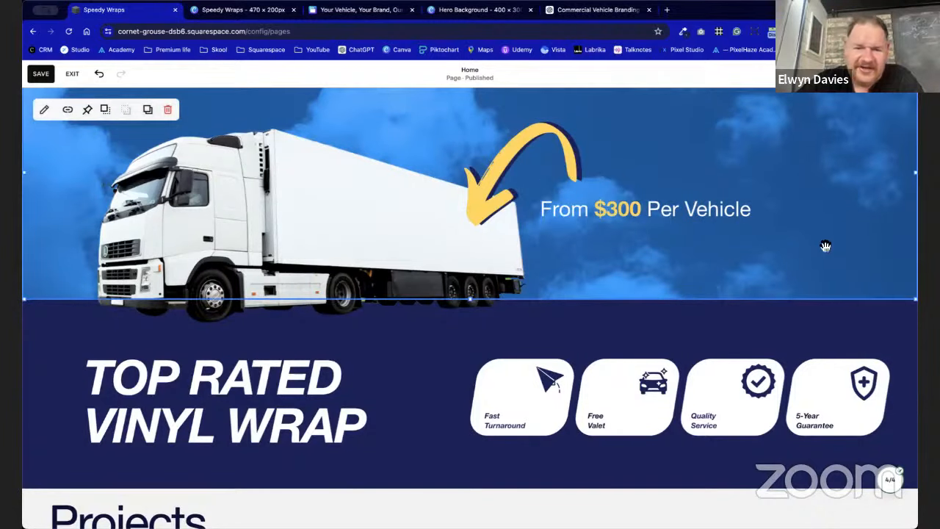
Compare the hero section with the Canva website mockup and save the Squarespace home page.
{"action": "scroll", "coordinate": [849, 283], "scroll_direction": "up", "scroll_amount": 3}
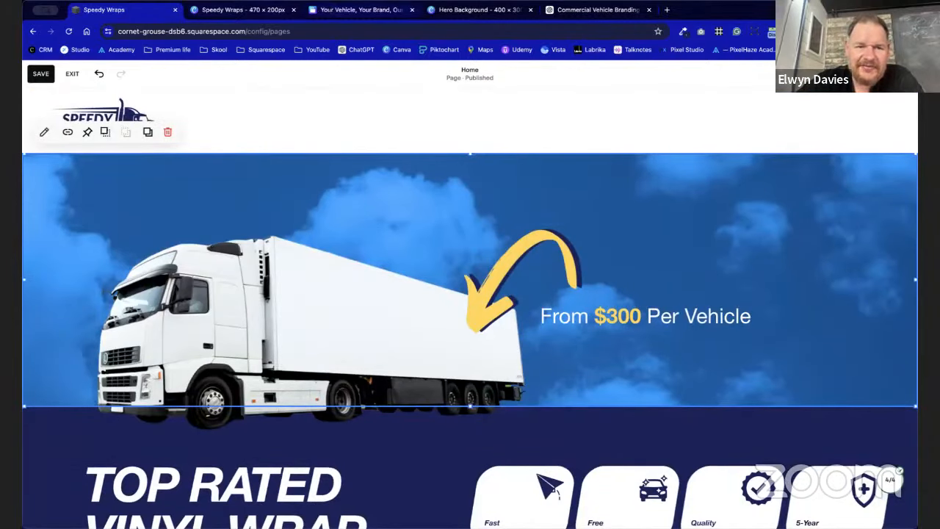
{"action": "left_click", "coordinate": [345, 9]}
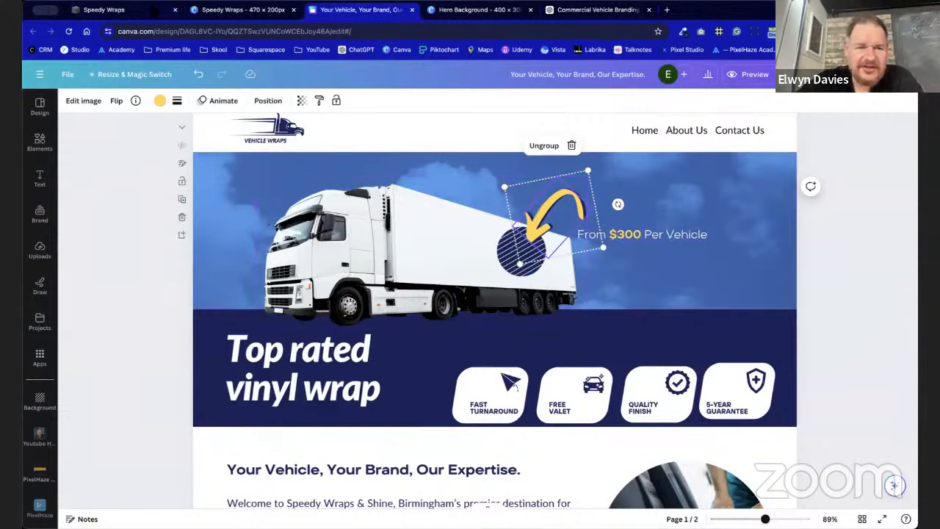
{"action": "left_click", "coordinate": [152, 11]}
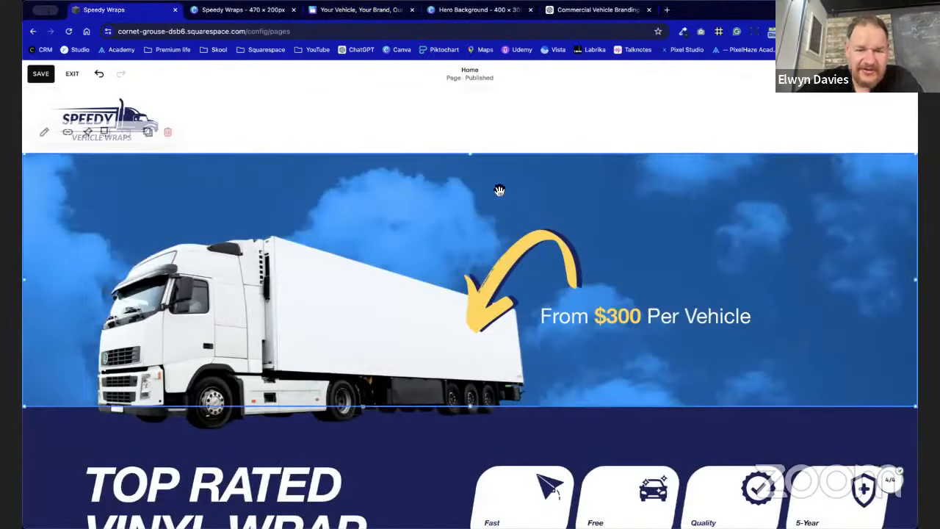
{"action": "left_click", "coordinate": [40, 73]}
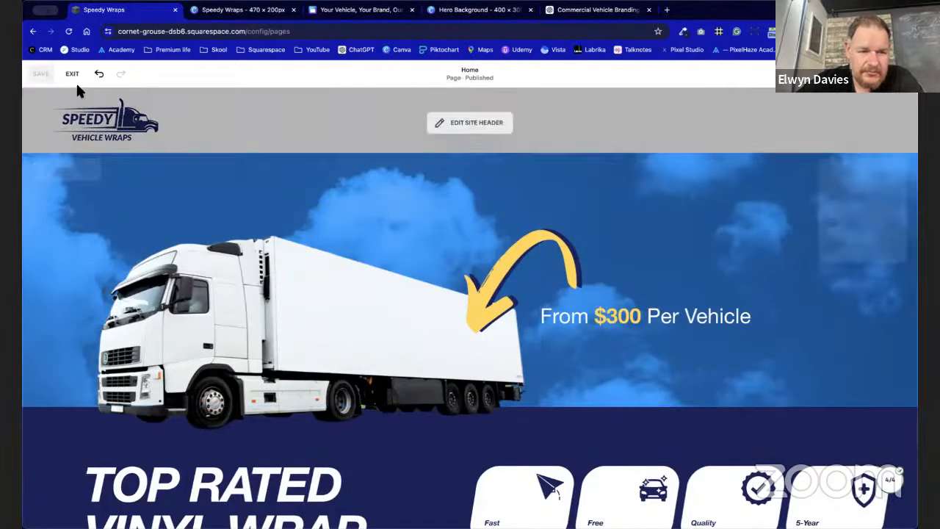
Add a shape block over the truck's trailer and fill it with the palette's navy blue.
{"action": "left_click", "coordinate": [77, 172]}
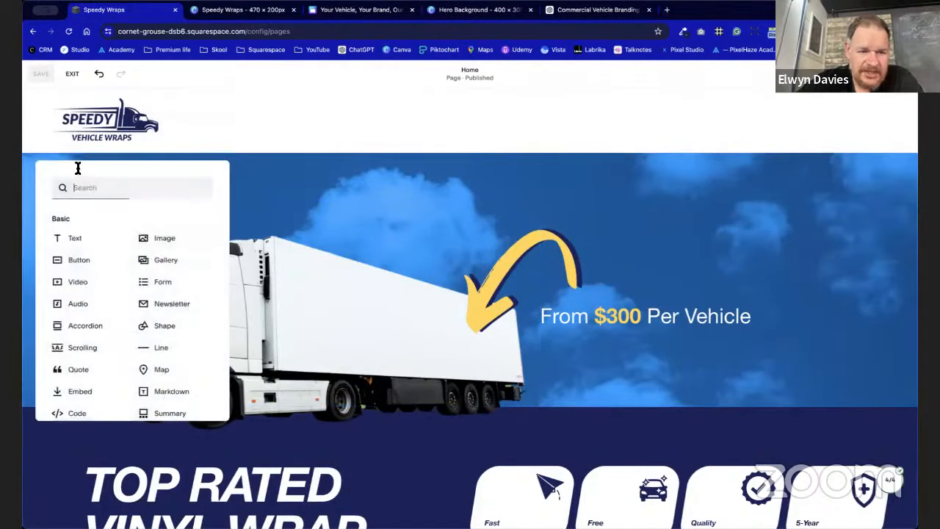
{"action": "left_click", "coordinate": [175, 325]}
{"action": "left_click_drag", "start_coordinate": [219, 223], "coordinate": [332, 233]}
{"action": "left_click", "coordinate": [272, 204]}
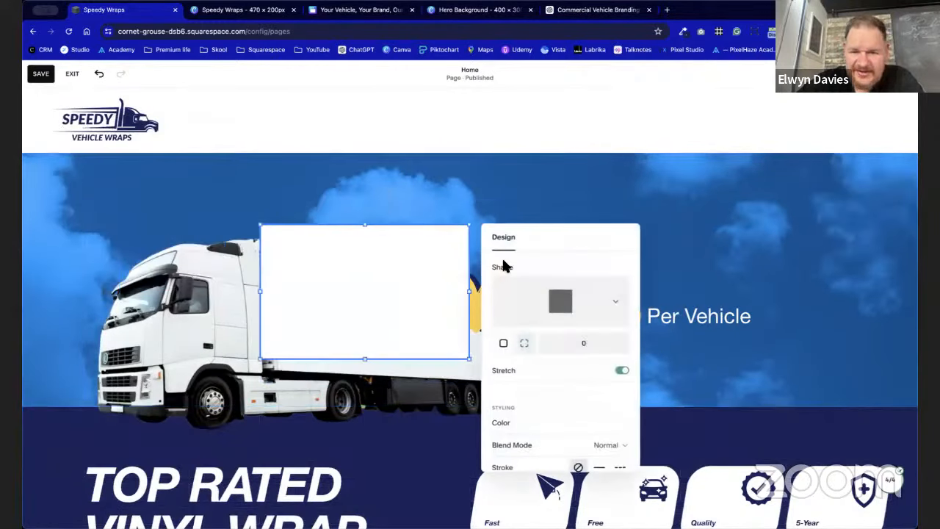
{"action": "left_click", "coordinate": [621, 421]}
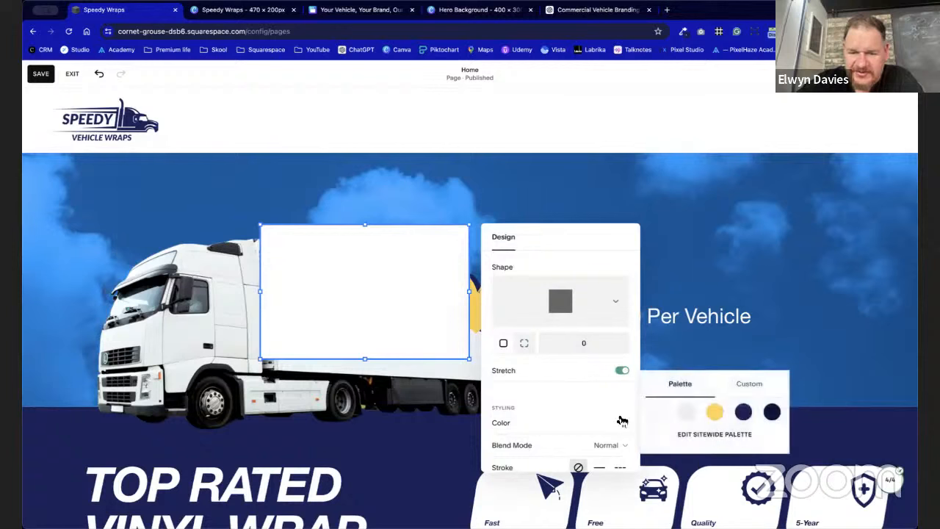
{"action": "left_click", "coordinate": [745, 414]}
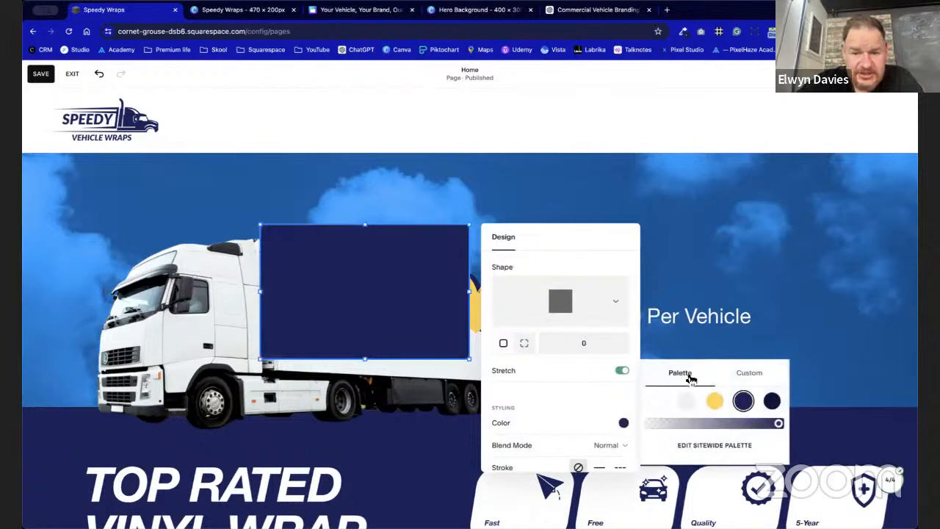
Change the navy shape to the round serrated seal and turn off Stretch.
{"action": "left_click", "coordinate": [609, 297]}
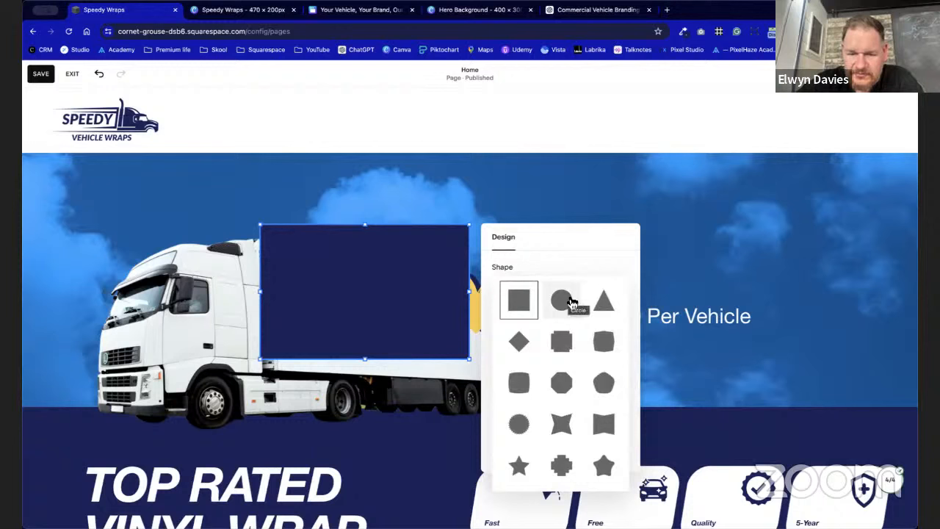
{"action": "left_click", "coordinate": [519, 423]}
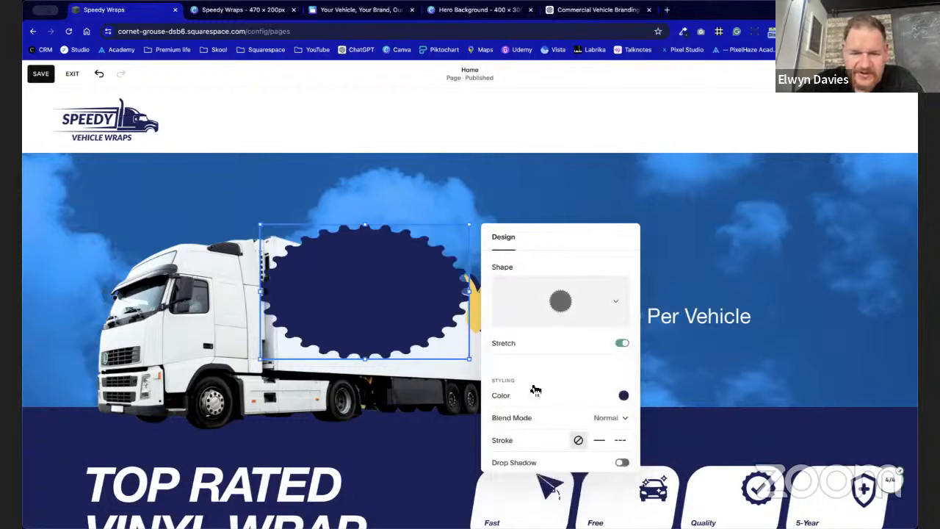
{"action": "left_click", "coordinate": [623, 345]}
{"action": "left_click", "coordinate": [465, 184]}
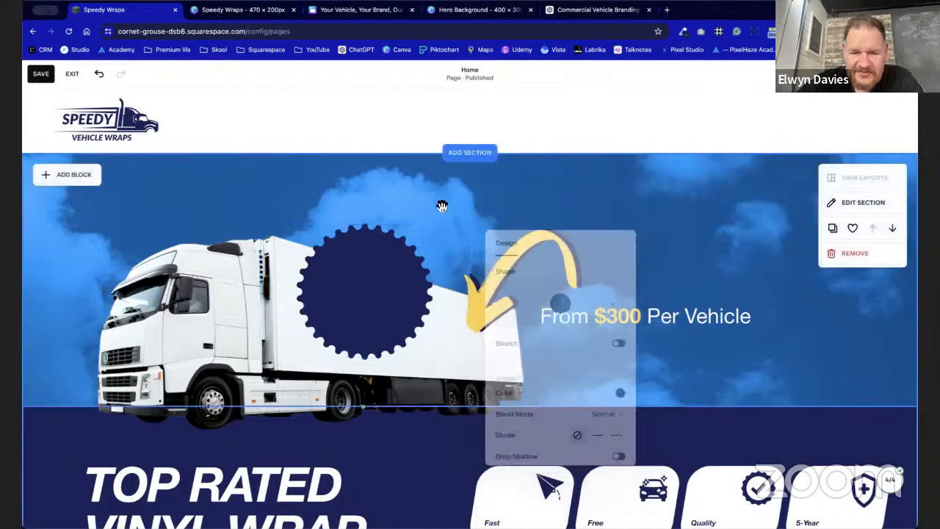
Shrink the seal to a small badge and place it at the trailer's rear, under the arrow's tip.
{"action": "left_click", "coordinate": [352, 264]}
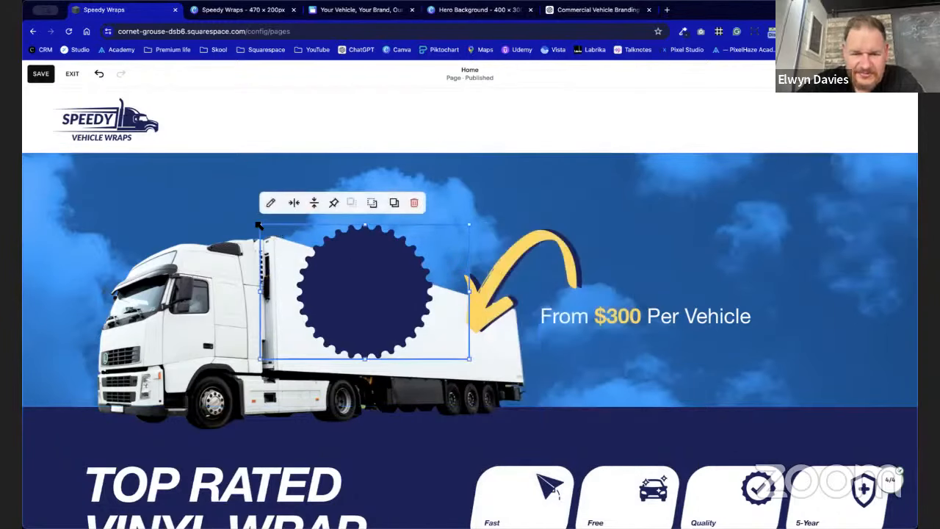
{"action": "left_click_drag", "start_coordinate": [259, 225], "coordinate": [404, 298]}
{"action": "left_click_drag", "start_coordinate": [451, 332], "coordinate": [486, 337]}
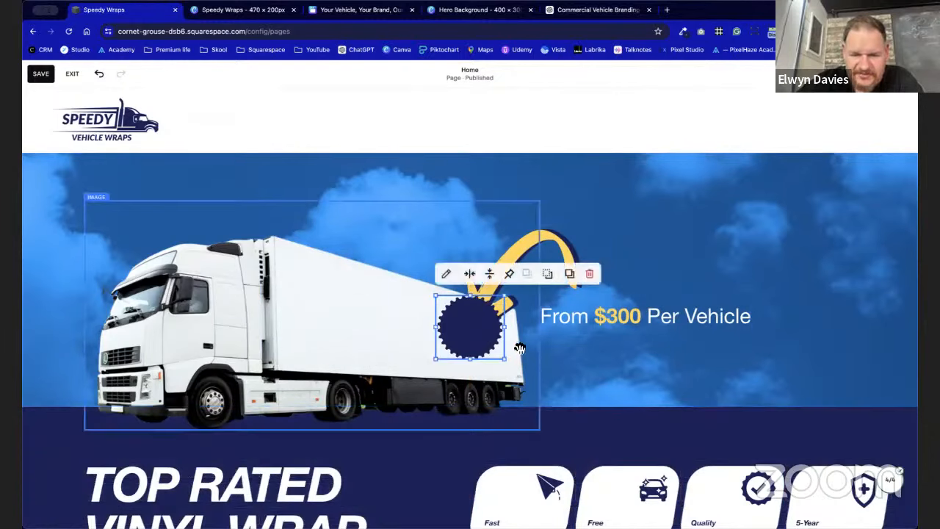
Move the navy seal backward two levels so it sits behind the yellow arrow, and check the hero section.
{"action": "left_click", "coordinate": [548, 274]}
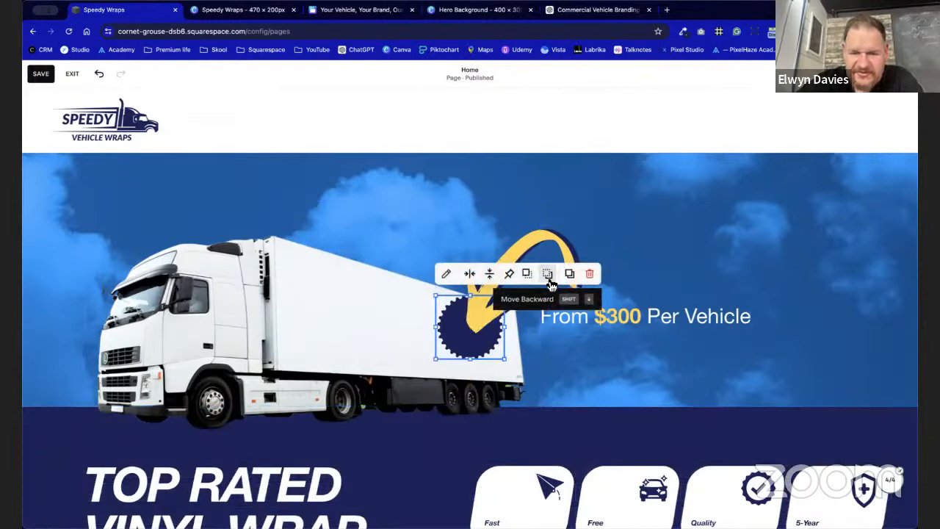
{"action": "left_click", "coordinate": [550, 278]}
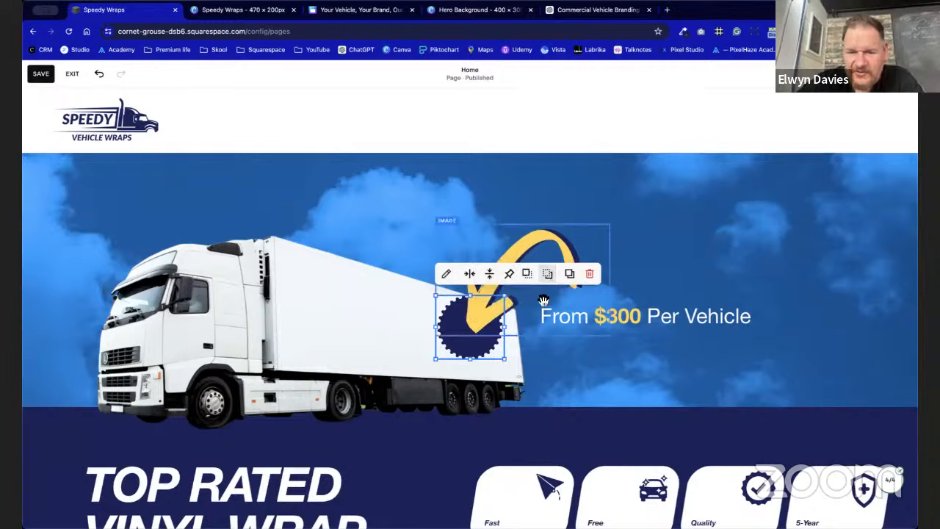
{"action": "left_click", "coordinate": [632, 202]}
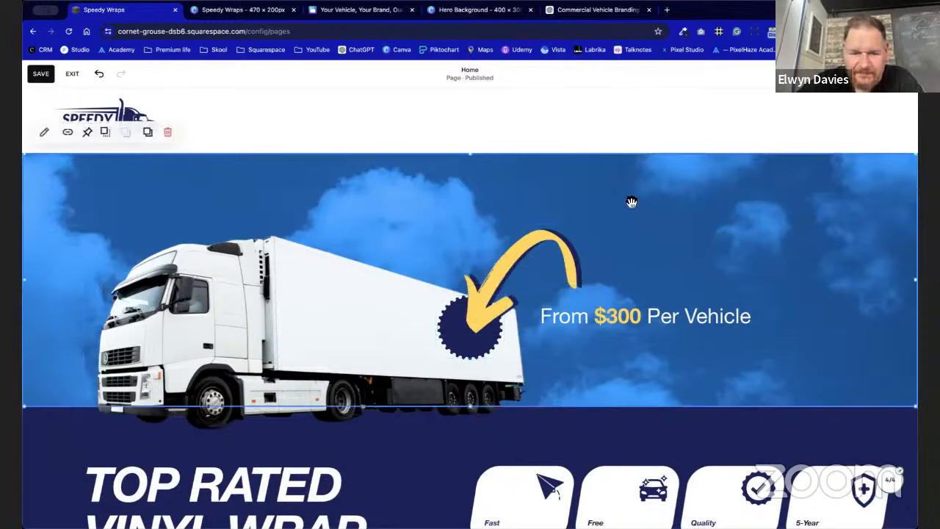
{"action": "scroll", "coordinate": [726, 270], "scroll_direction": "down", "scroll_amount": 2}
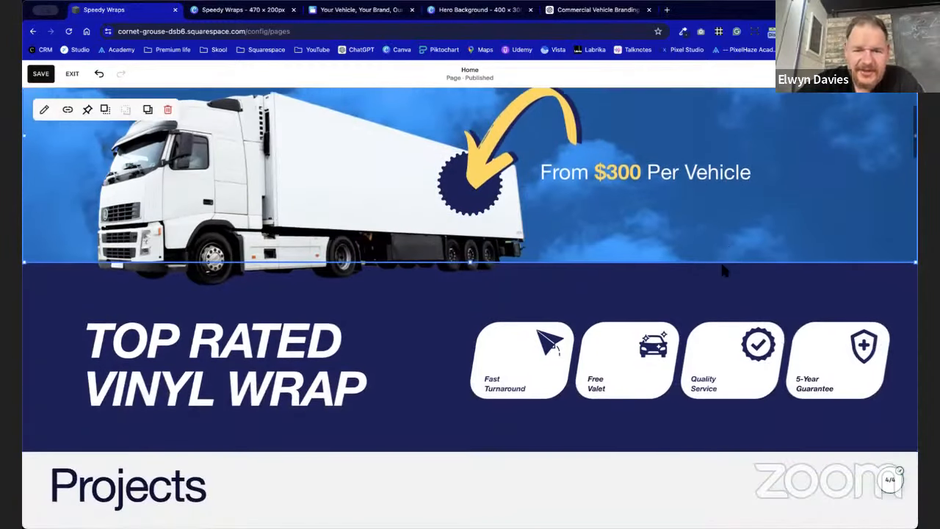
{"action": "scroll", "coordinate": [901, 295], "scroll_direction": "up", "scroll_amount": 2}
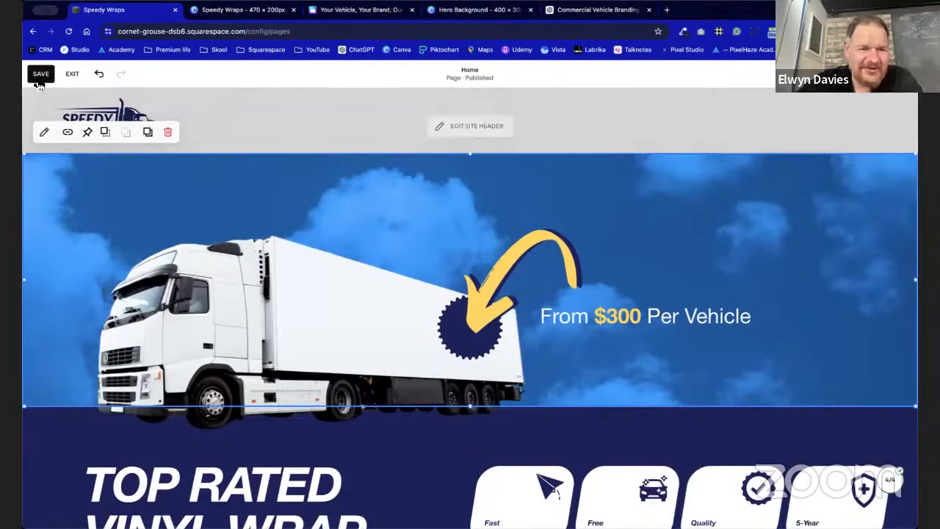
Save the page and delete the Projects heading block below the hero section.
{"action": "left_click", "coordinate": [40, 74]}
{"action": "scroll", "coordinate": [154, 268], "scroll_direction": "down", "scroll_amount": 4}
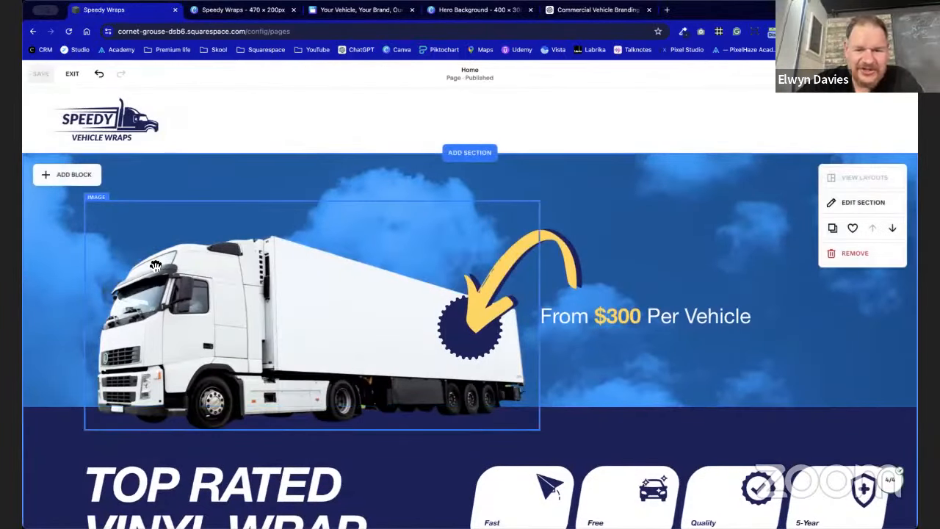
{"action": "scroll", "coordinate": [165, 266], "scroll_direction": "down", "scroll_amount": 2}
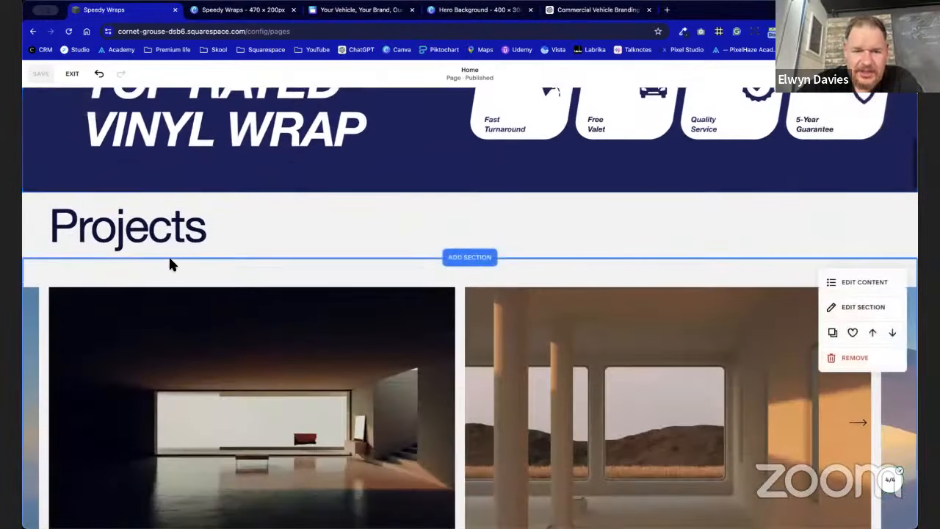
{"action": "scroll", "coordinate": [337, 237], "scroll_direction": "down", "scroll_amount": 1}
{"action": "scroll", "coordinate": [332, 239], "scroll_direction": "up", "scroll_amount": 1}
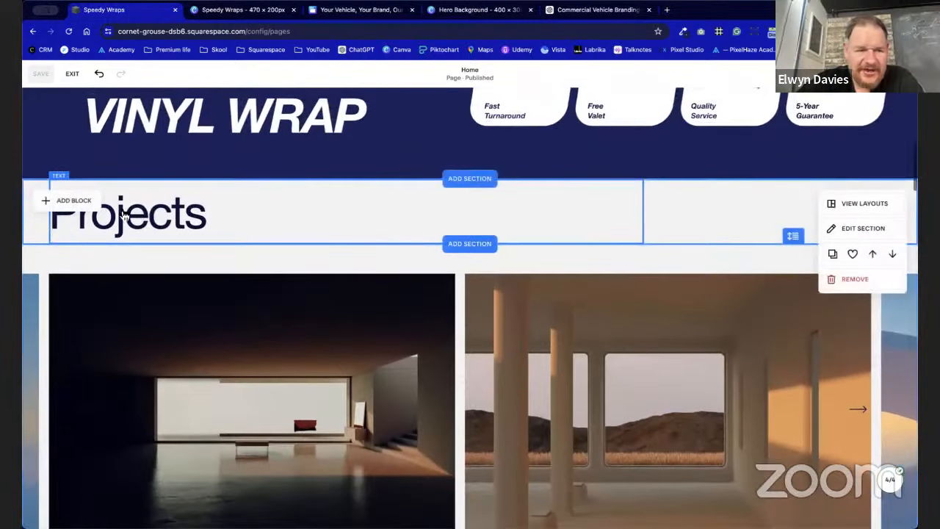
{"action": "left_click_drag", "start_coordinate": [28, 222], "coordinate": [721, 459]}
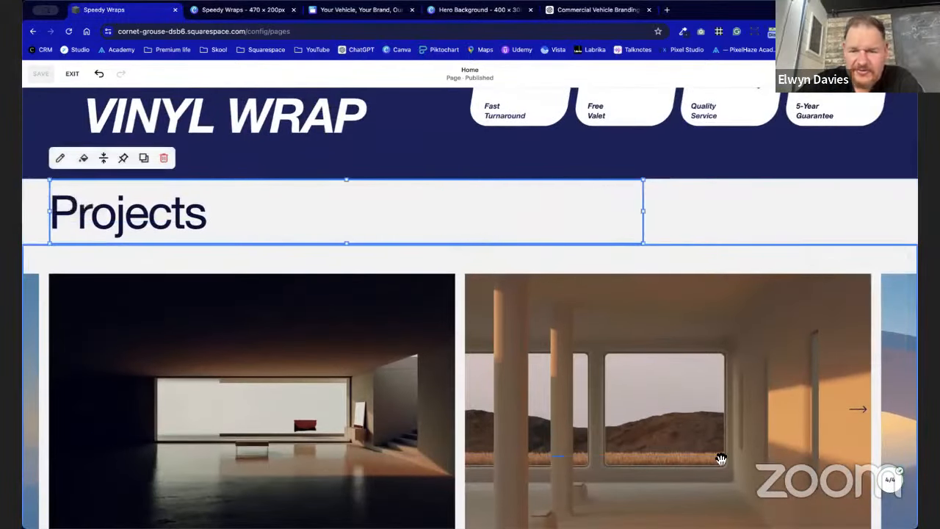
{"action": "key", "text": "Delete"}
Remove the projects gallery section and the empty section left above it.
{"action": "left_click", "coordinate": [852, 297]}
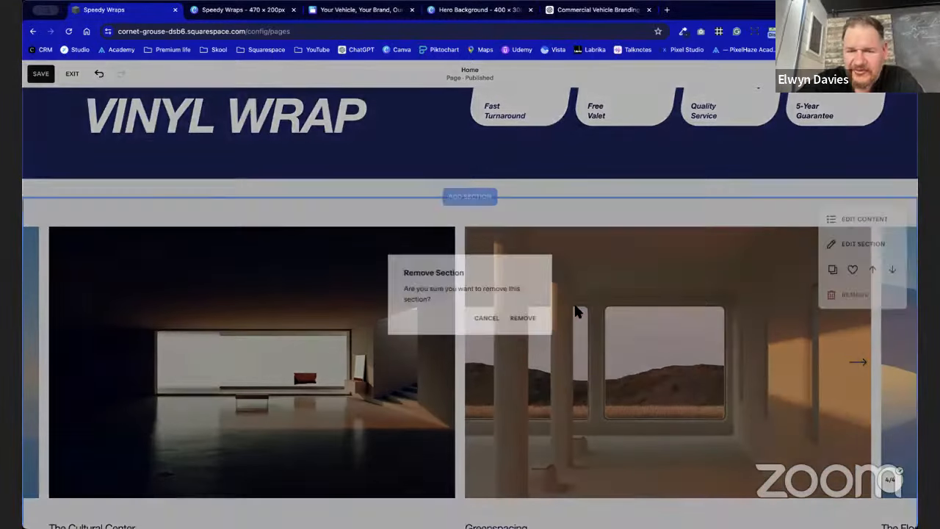
{"action": "left_click", "coordinate": [534, 320]}
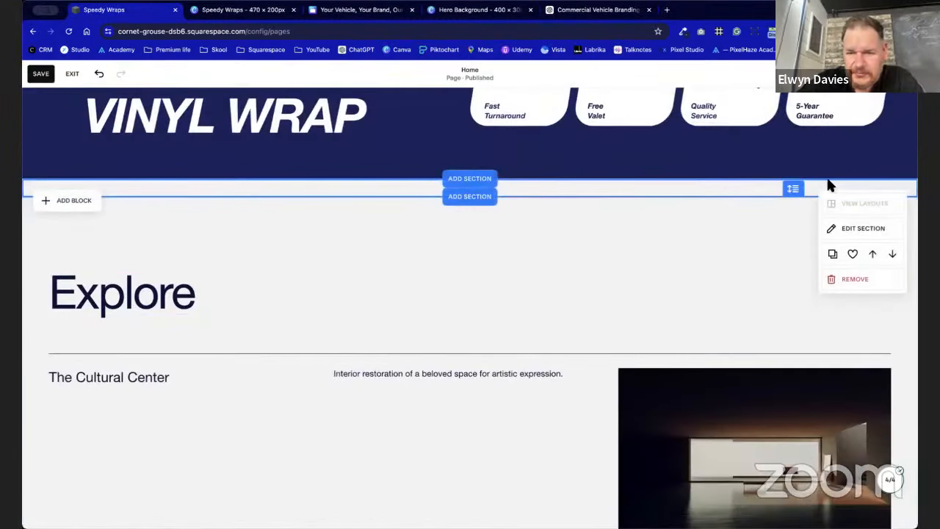
{"action": "left_click", "coordinate": [858, 278]}
{"action": "left_click", "coordinate": [534, 320]}
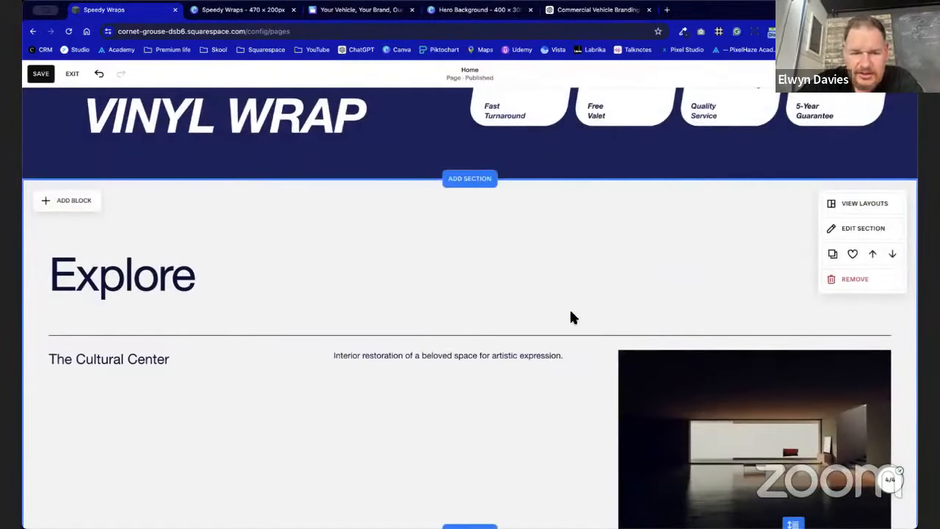
Remove the Explore section with The Cultural Center, plus the Greenspacing and The Float House sections.
{"action": "scroll", "coordinate": [570, 315], "scroll_direction": "down", "scroll_amount": 2}
{"action": "left_click", "coordinate": [852, 197]}
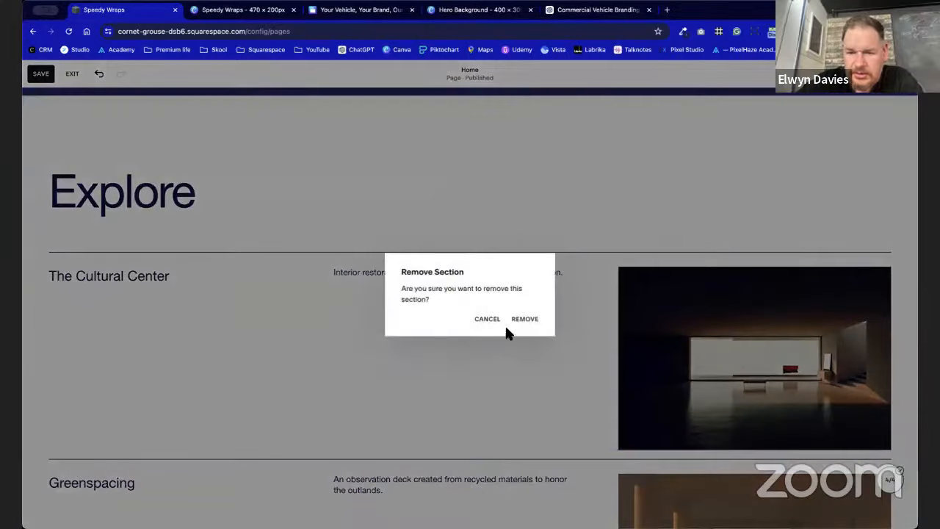
{"action": "left_click", "coordinate": [522, 319]}
{"action": "mouse_move", "coordinate": [852, 213]}
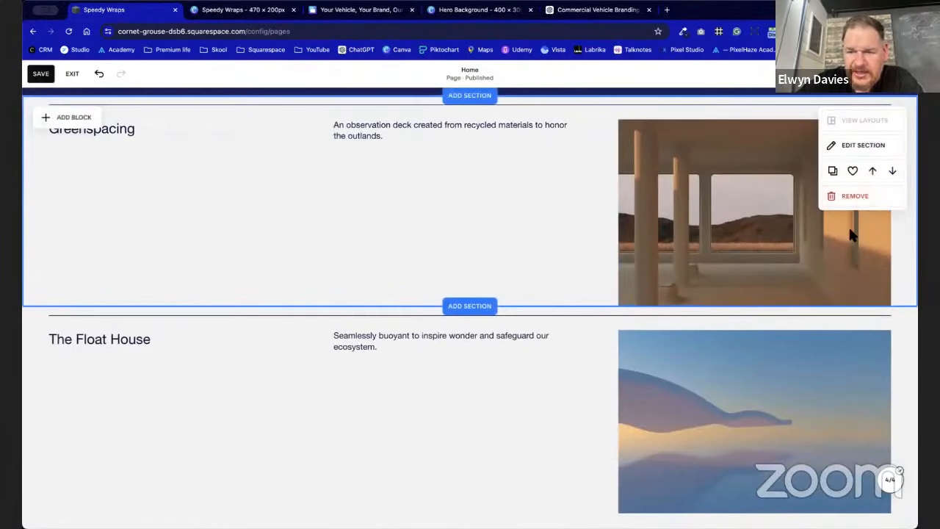
{"action": "left_click", "coordinate": [850, 197]}
{"action": "left_click", "coordinate": [538, 318]}
{"action": "scroll", "coordinate": [539, 328], "scroll_direction": "down", "scroll_amount": 2}
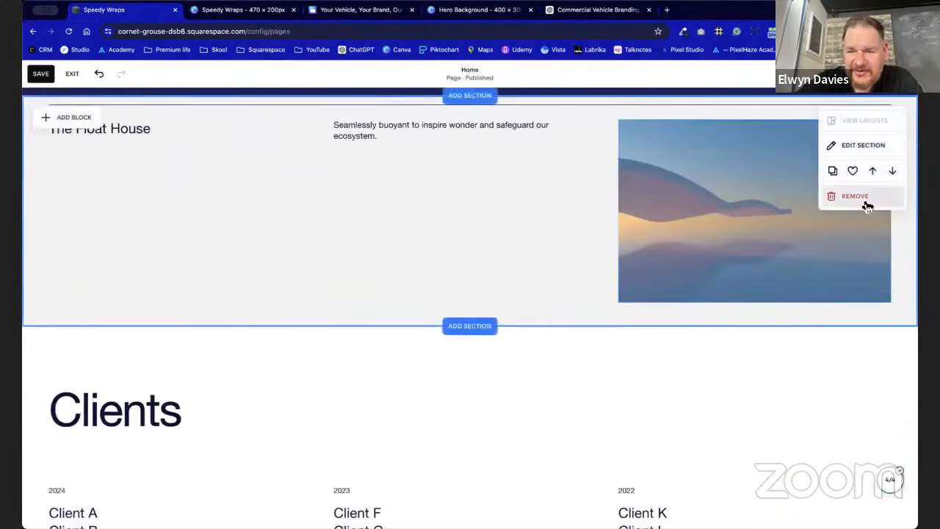
{"action": "left_click", "coordinate": [852, 197]}
{"action": "left_click", "coordinate": [535, 323]}
Remove the remaining template sections: Clients, the Let's Build! contact form and About.
{"action": "mouse_move", "coordinate": [812, 313]}
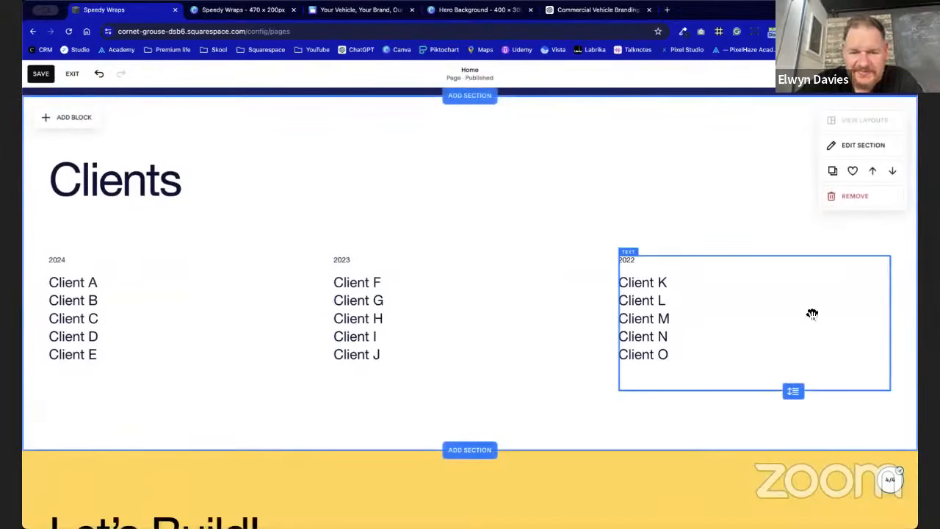
{"action": "left_click", "coordinate": [883, 195]}
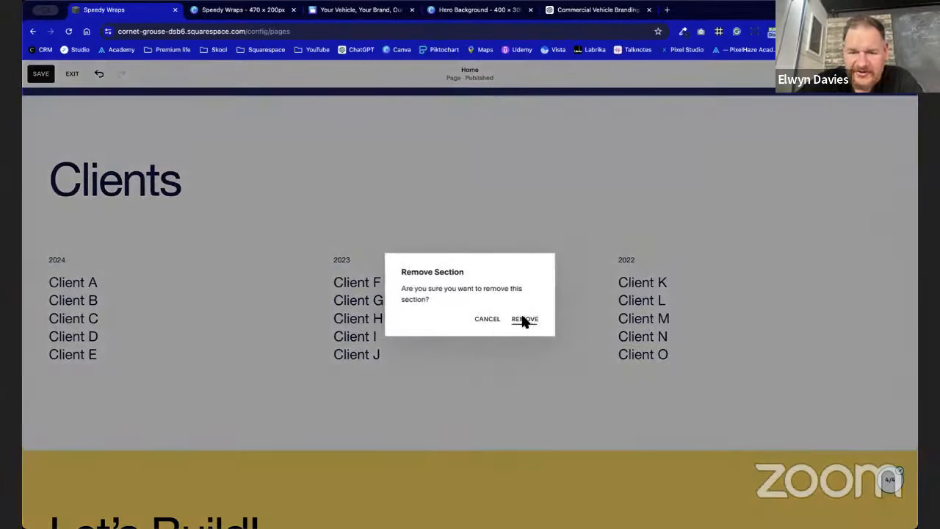
{"action": "left_click", "coordinate": [526, 323]}
{"action": "left_click", "coordinate": [846, 195]}
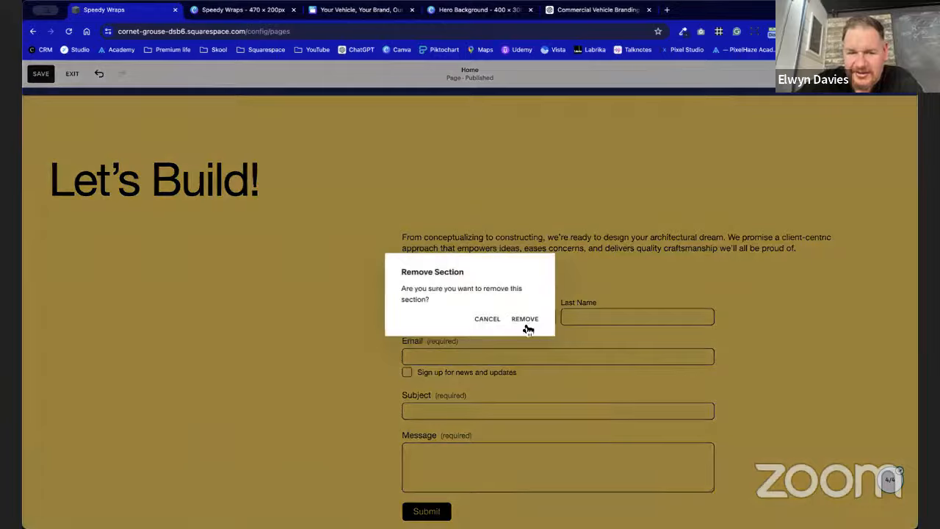
{"action": "left_click", "coordinate": [526, 323]}
{"action": "mouse_move", "coordinate": [882, 214]}
{"action": "left_click", "coordinate": [859, 197]}
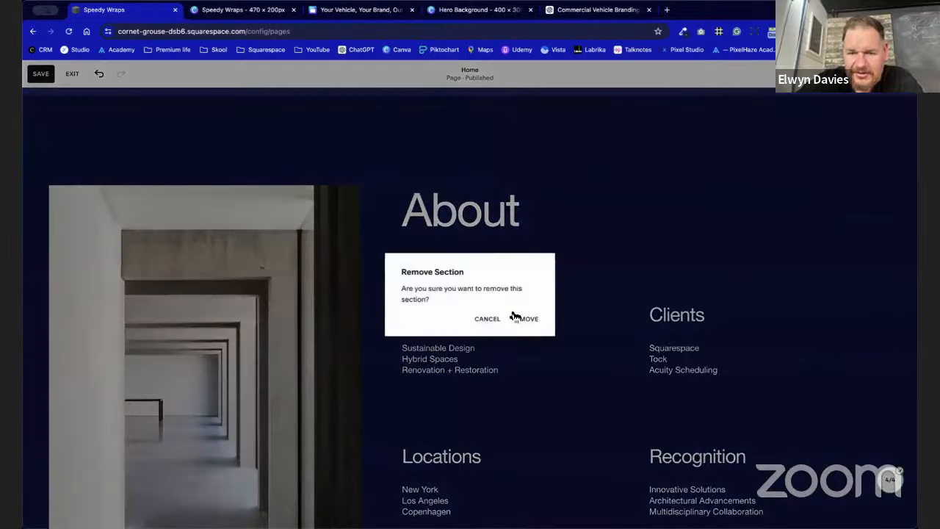
{"action": "left_click", "coordinate": [514, 317]}
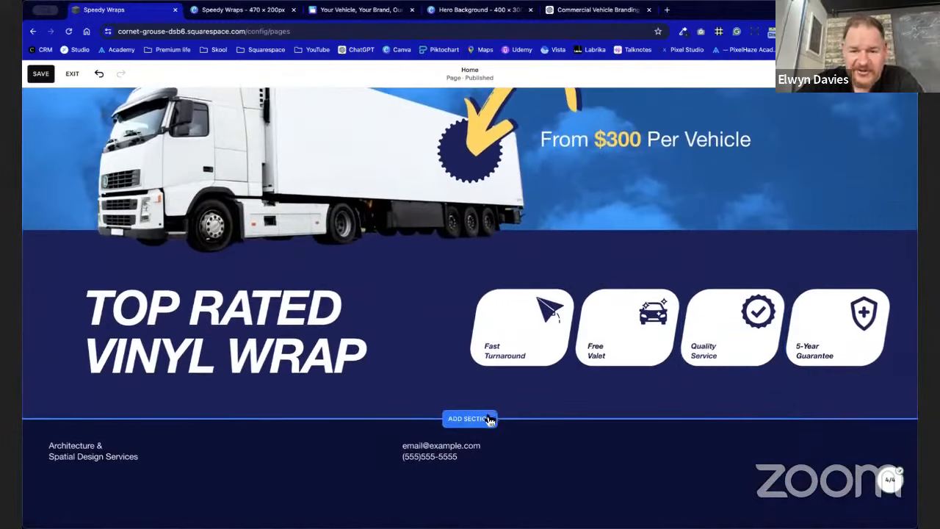
Add a blank section between the navy Top Rated Vinyl Wrap section and the footer.
{"action": "left_click", "coordinate": [470, 419]}
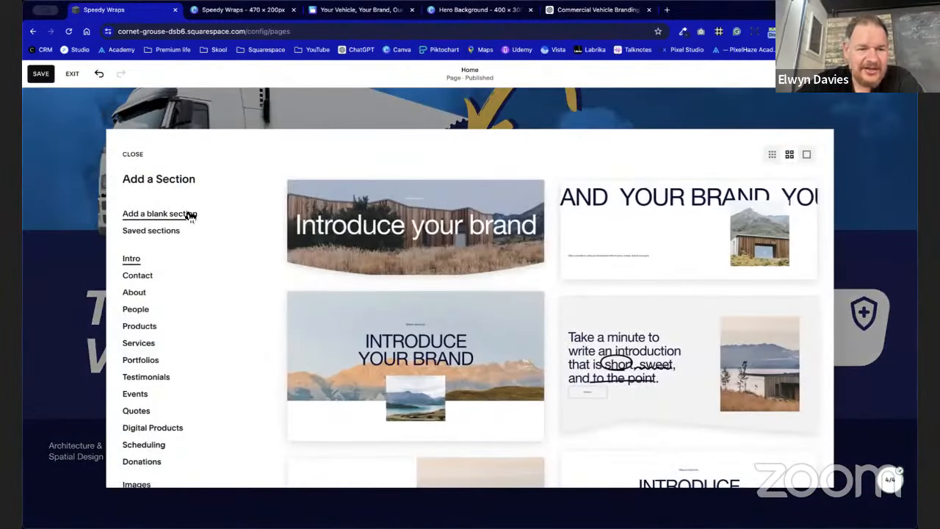
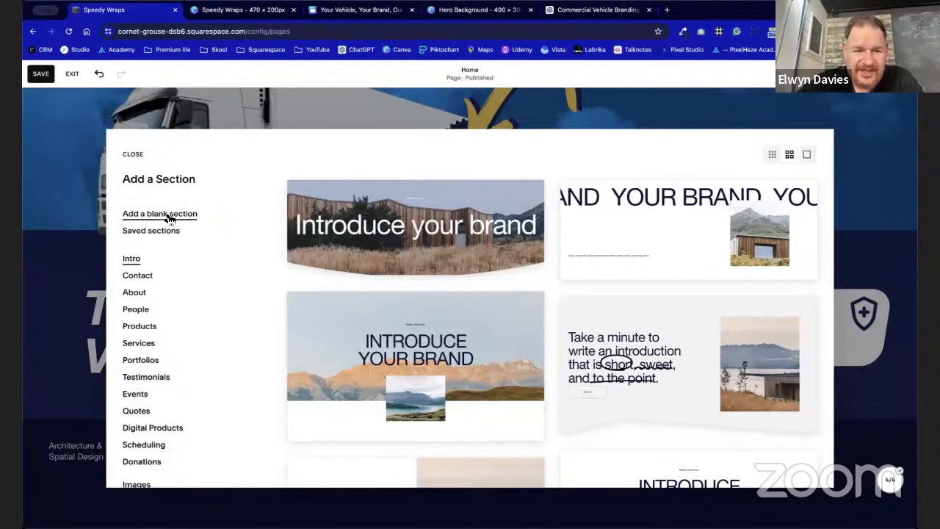
{"action": "left_click", "coordinate": [168, 214]}
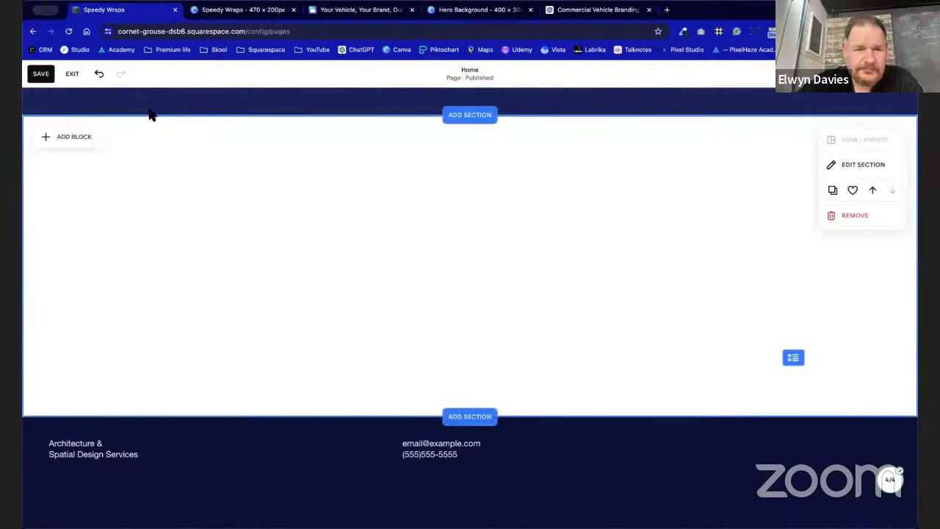
Switch to the Canva mockup and copy the full welcome text beneath the Your Vehicle, Your Brand, Our Expertise heading.
{"action": "left_click", "coordinate": [371, 9]}
{"action": "scroll", "coordinate": [442, 411], "scroll_direction": "down", "scroll_amount": 5}
{"action": "left_click", "coordinate": [441, 400]}
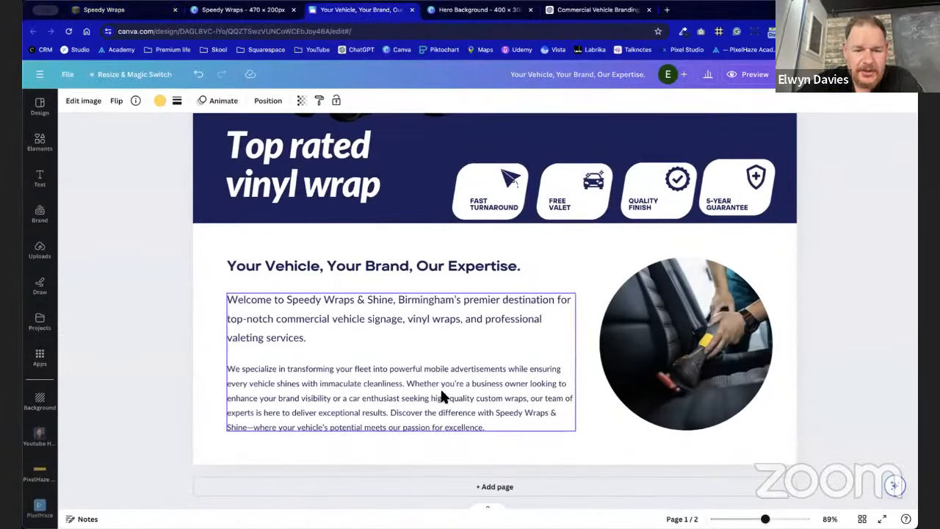
{"action": "left_click", "coordinate": [441, 393]}
{"action": "key", "text": "super+a"}
{"action": "key", "text": "ctrl+c"}
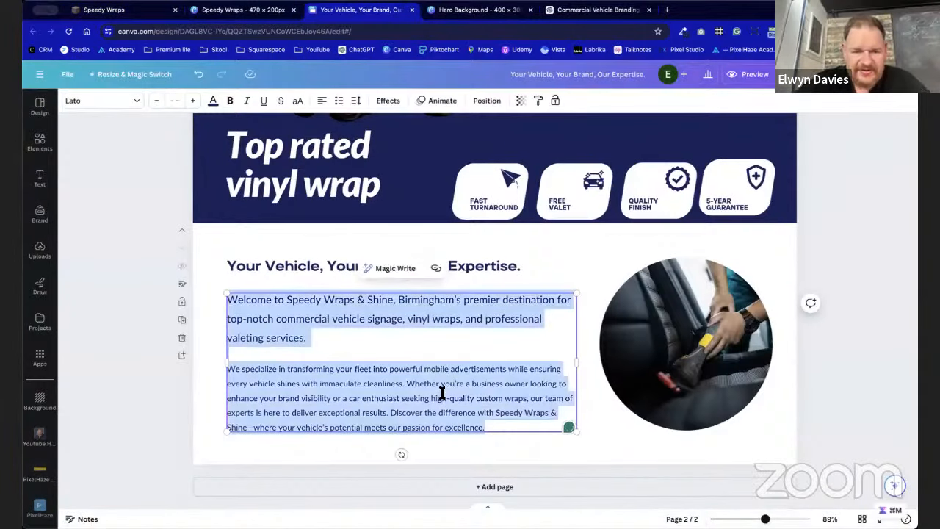
Back in Squarespace, add a text block with the copied welcome text to the blank section and widen it to nearly half the page.
{"action": "left_click", "coordinate": [129, 11]}
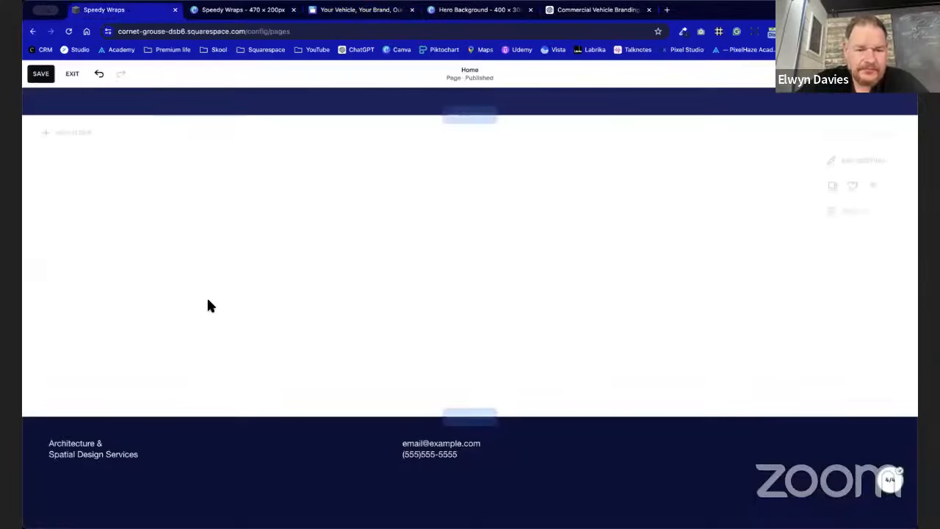
{"action": "left_click", "coordinate": [79, 138]}
{"action": "left_click", "coordinate": [77, 209]}
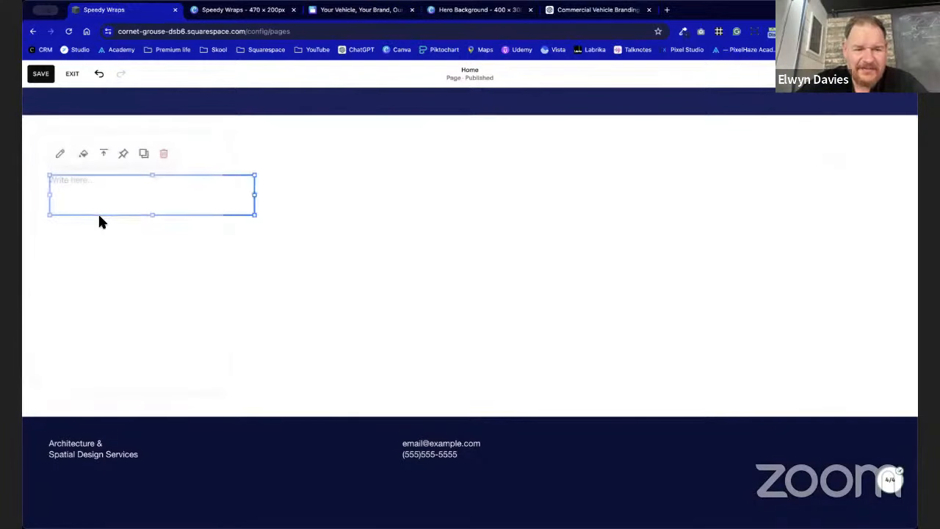
{"action": "left_click_drag", "start_coordinate": [217, 209], "coordinate": [219, 252]}
{"action": "left_click", "coordinate": [103, 229]}
{"action": "key", "text": "ctrl+v"}
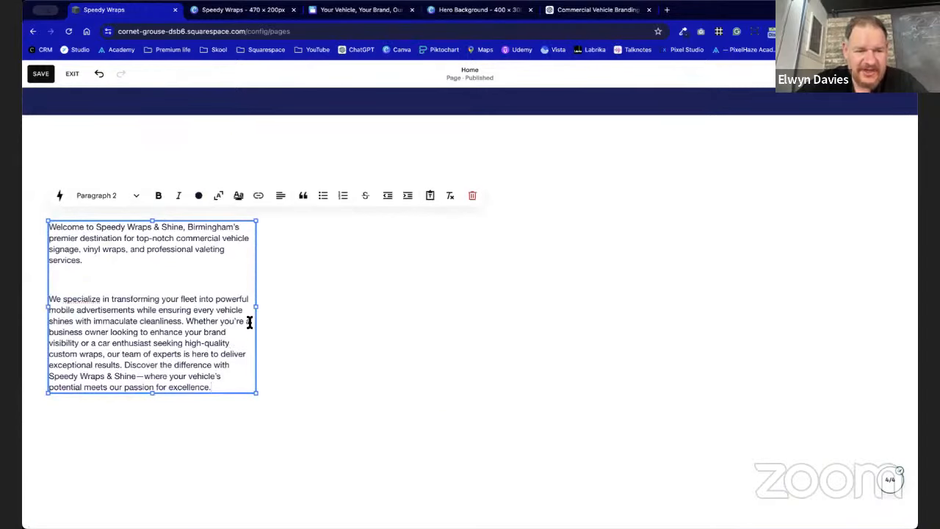
{"action": "left_click_drag", "start_coordinate": [256, 309], "coordinate": [428, 299]}
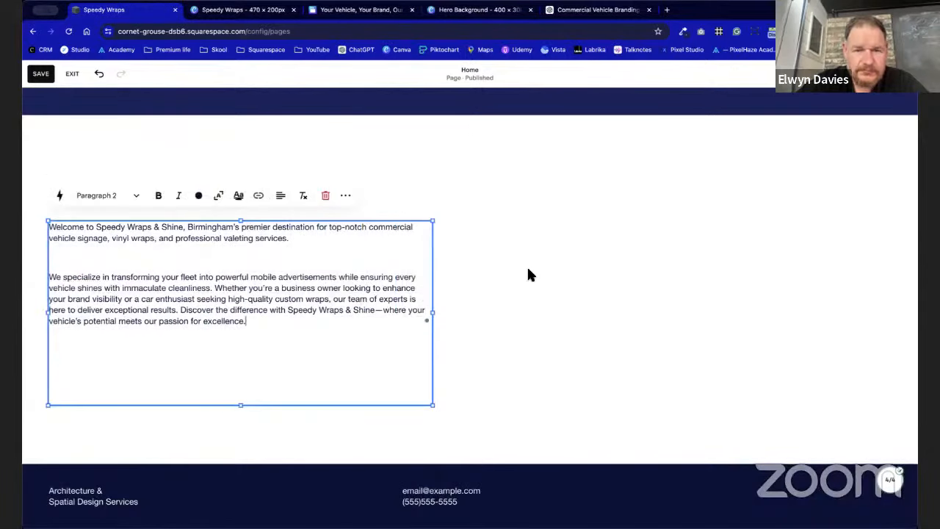
{"action": "left_click", "coordinate": [529, 275]}
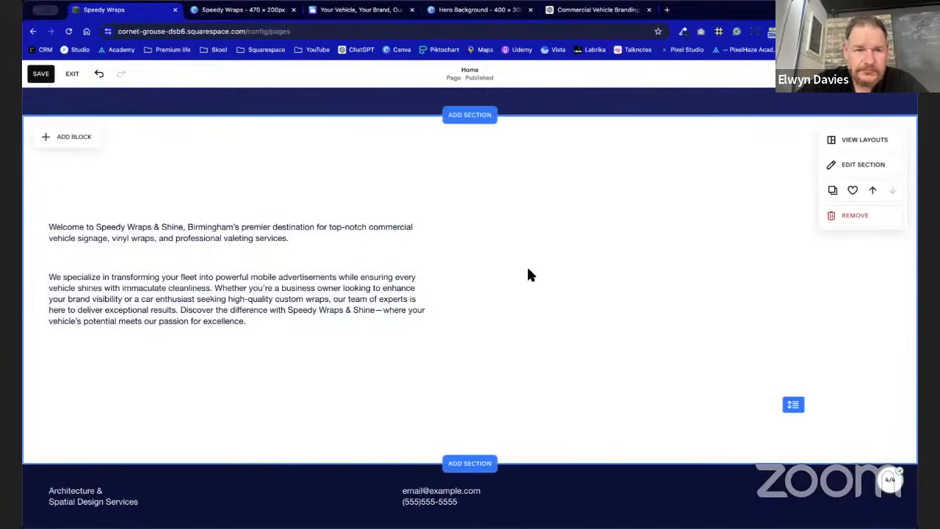
Format the welcome paragraph as Paragraph 1 and close the gap below it, shortening the text block to fit.
{"action": "left_click", "coordinate": [220, 317]}
{"action": "left_click", "coordinate": [230, 242]}
{"action": "left_click", "coordinate": [132, 196]}
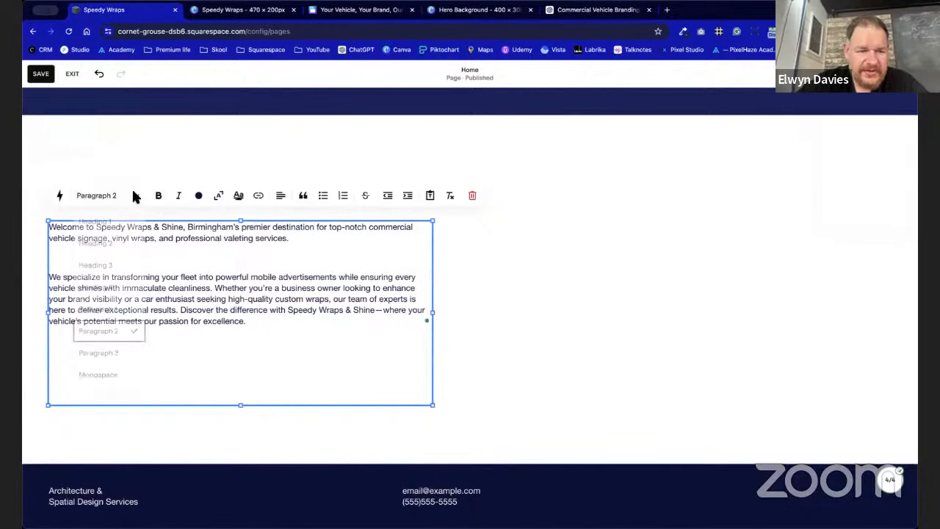
{"action": "left_click", "coordinate": [120, 307]}
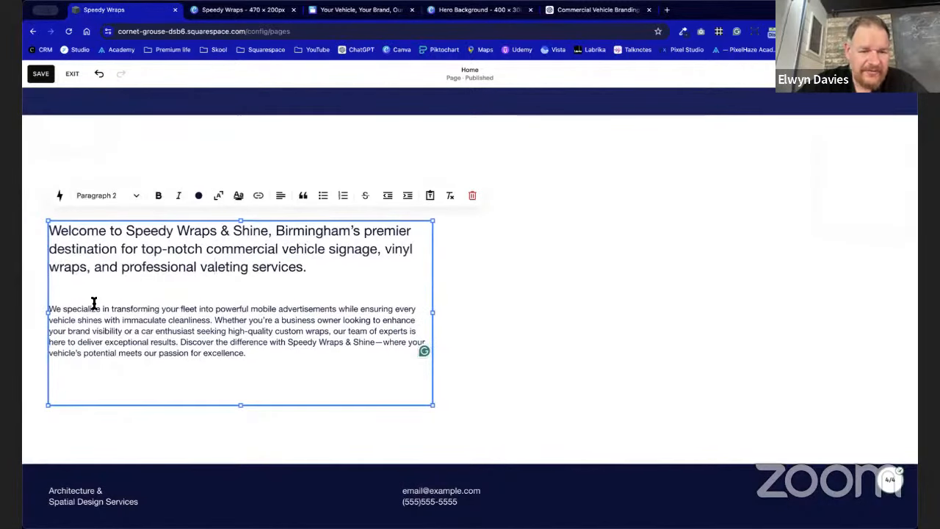
{"action": "key", "text": "BackSpace"}
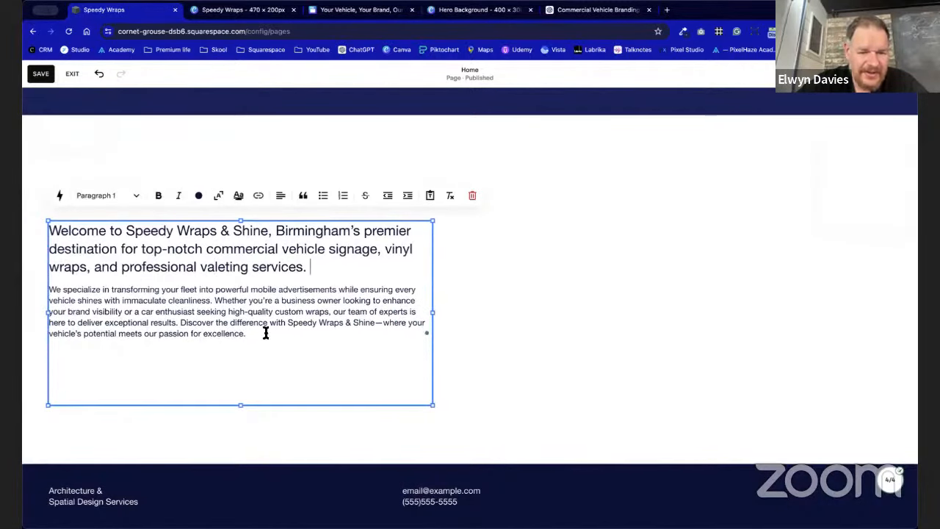
{"action": "left_click_drag", "start_coordinate": [242, 408], "coordinate": [244, 360]}
{"action": "left_click", "coordinate": [699, 263]}
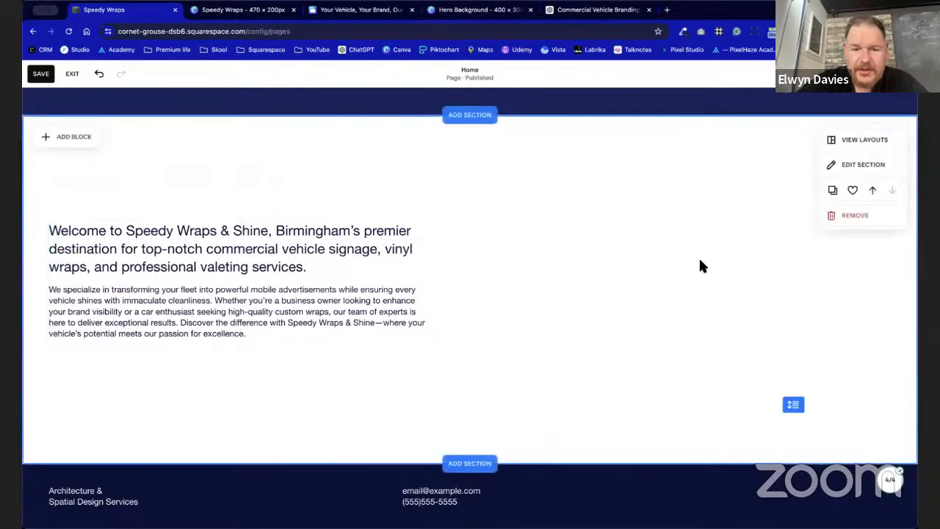
Switch to the Canva mockup and select the heading text "Your Vehicle, Your Brand, Our Expertise." for copying.
{"action": "left_click", "coordinate": [345, 10]}
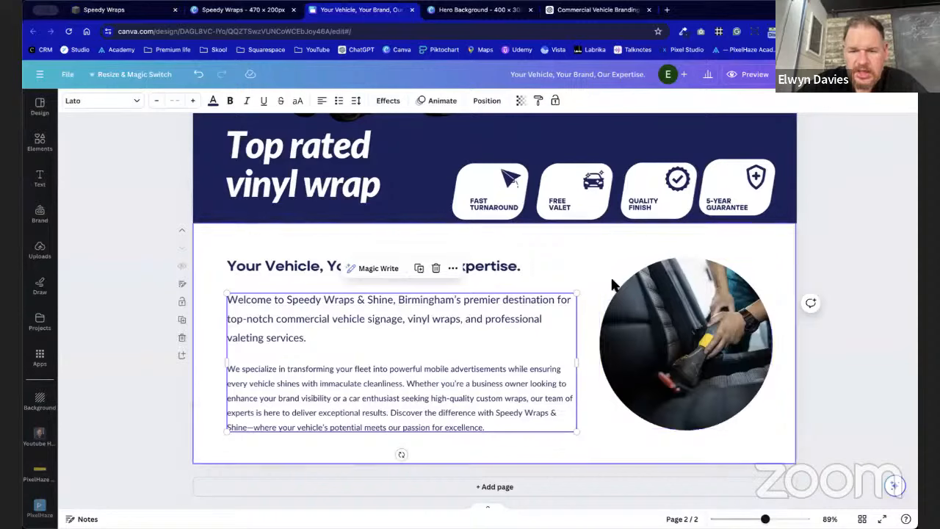
{"action": "scroll", "coordinate": [707, 366], "scroll_direction": "up", "scroll_amount": 3}
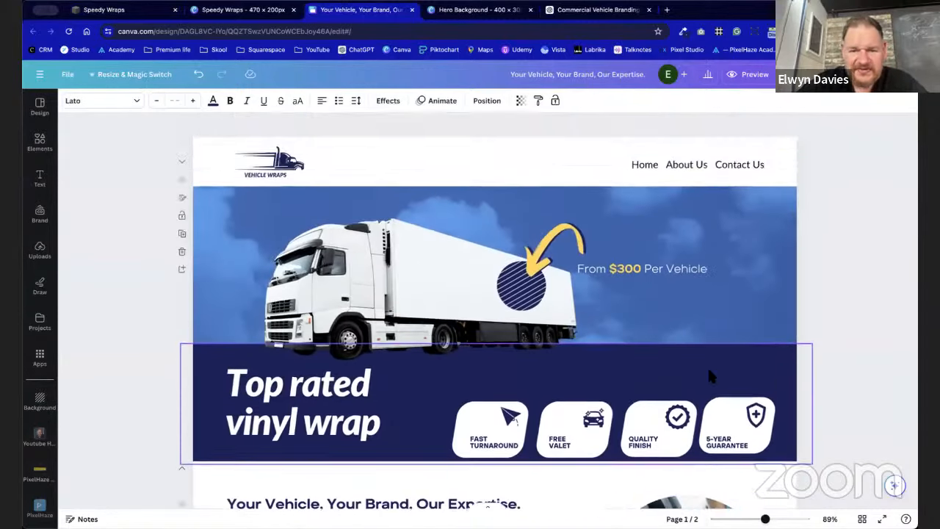
{"action": "scroll", "coordinate": [707, 366], "scroll_direction": "down", "scroll_amount": 3}
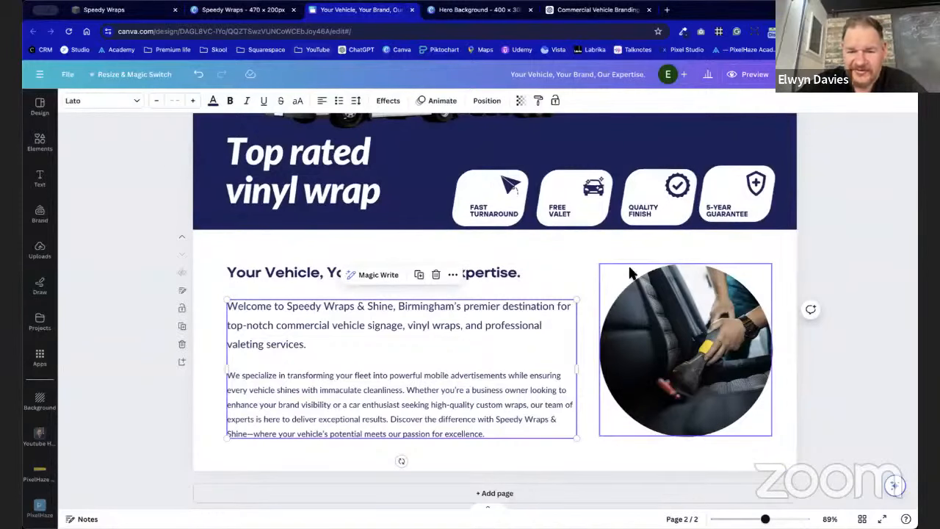
{"action": "double_click", "coordinate": [544, 269]}
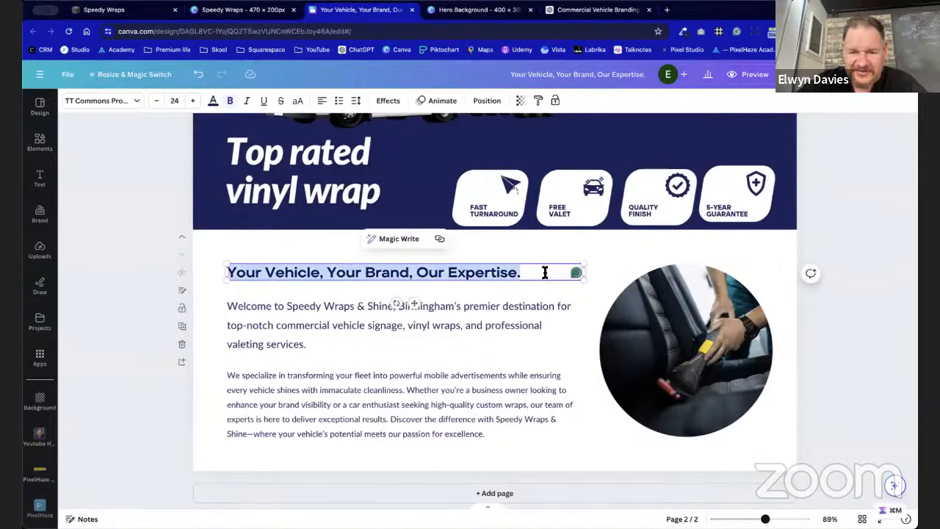
Back in Squarespace, add a text block above the welcome paragraph containing the copied heading "Your Vehicle, Your Brand, Our Expertise.".
{"action": "key", "text": "ctrl+shift+Tab"}
{"action": "key", "text": "ctrl+shift+Tab"}
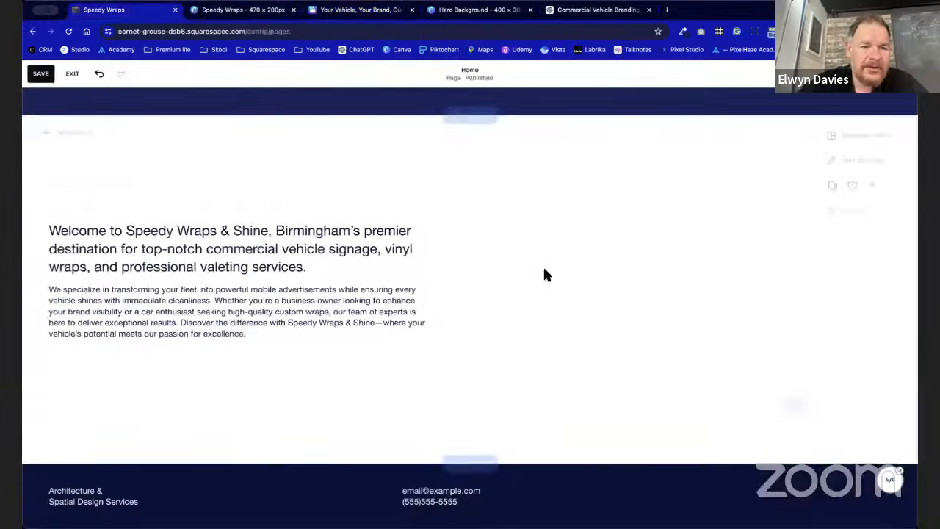
{"action": "left_click", "coordinate": [88, 139]}
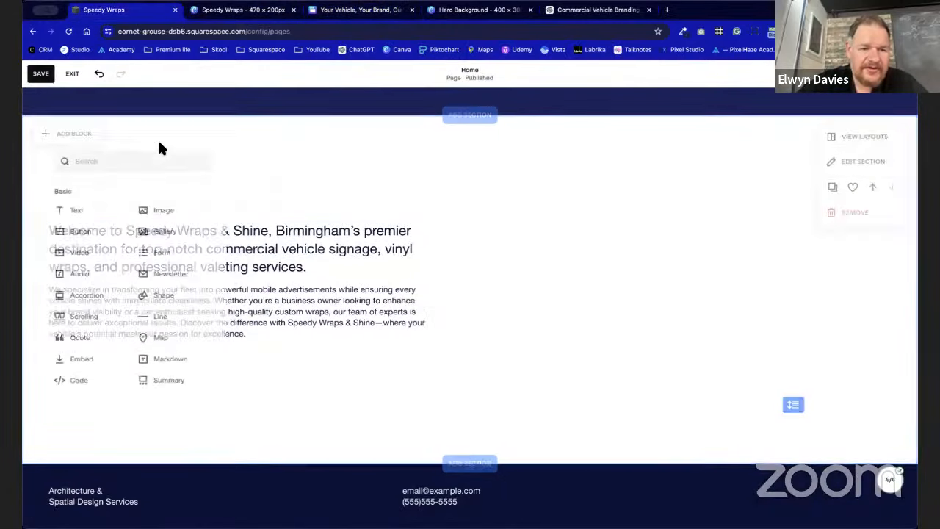
{"action": "left_click", "coordinate": [96, 216]}
{"action": "left_click", "coordinate": [91, 184]}
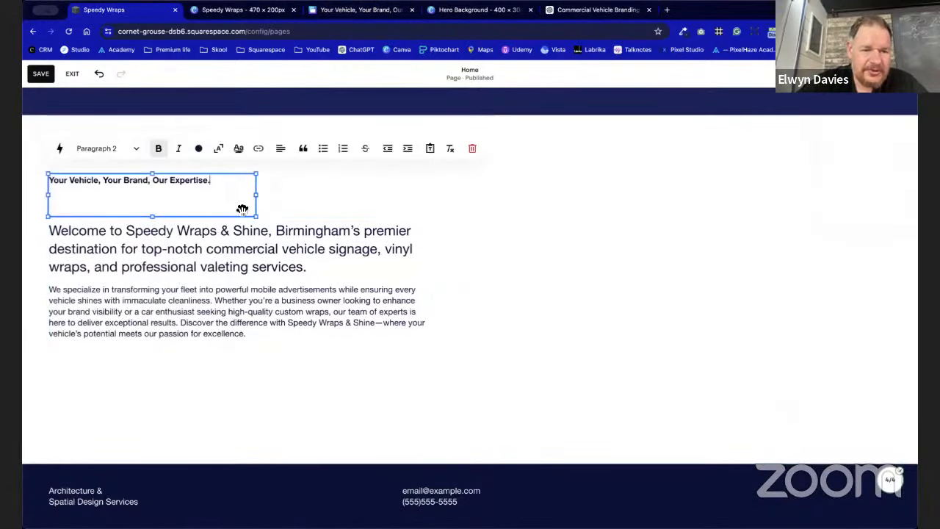
Format the new heading as Heading 2 and widen its text block so the heading wraps onto three lines.
{"action": "left_click", "coordinate": [109, 151]}
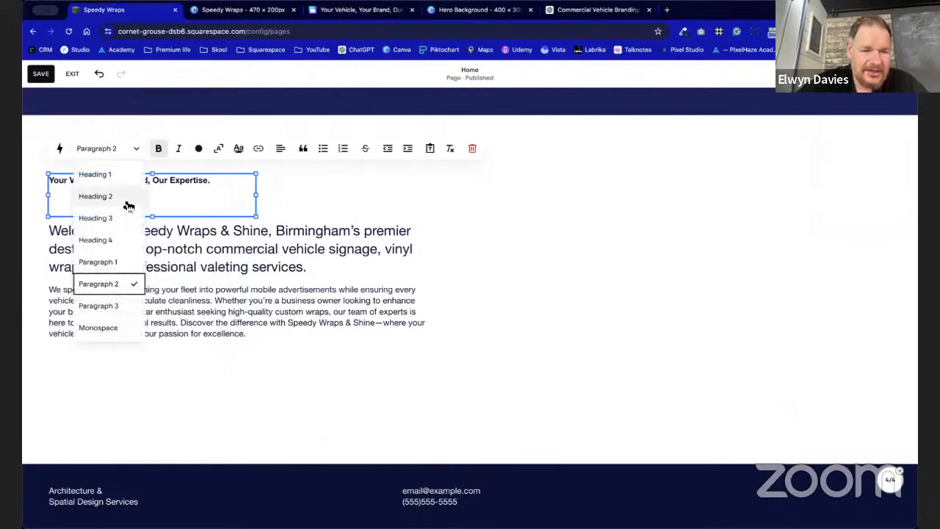
{"action": "left_click", "coordinate": [96, 196]}
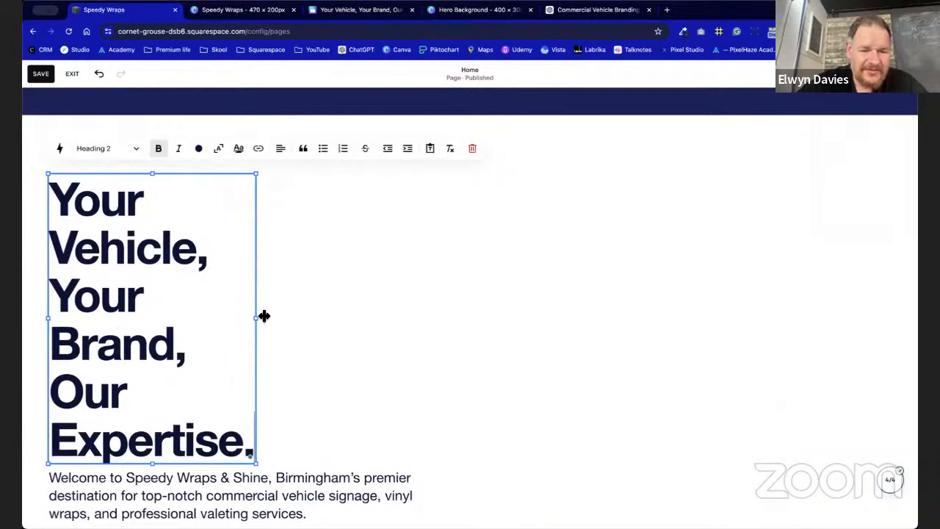
{"action": "left_click_drag", "start_coordinate": [259, 319], "coordinate": [380, 326]}
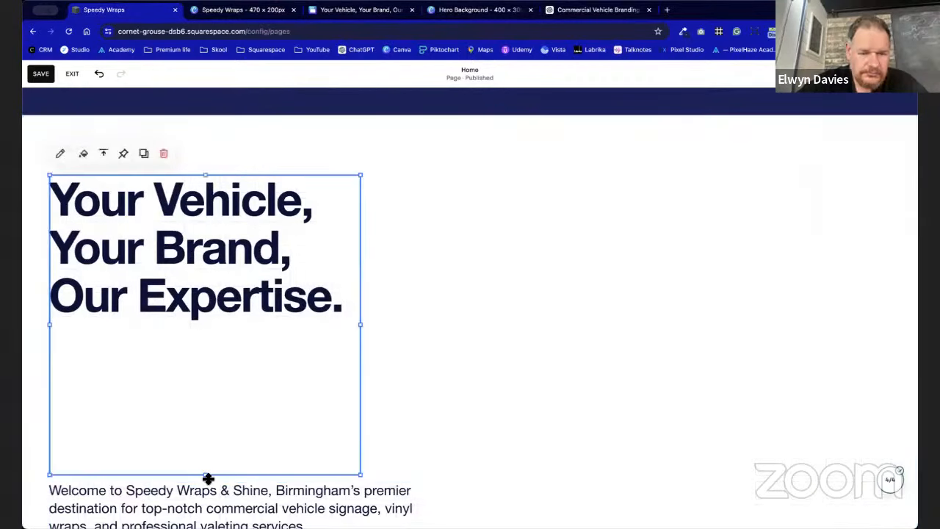
Shorten the heading block to fit its three lines and move the welcome text up directly beneath it.
{"action": "left_click_drag", "start_coordinate": [208, 478], "coordinate": [227, 309]}
{"action": "scroll", "coordinate": [286, 424], "scroll_direction": "down", "scroll_amount": 1}
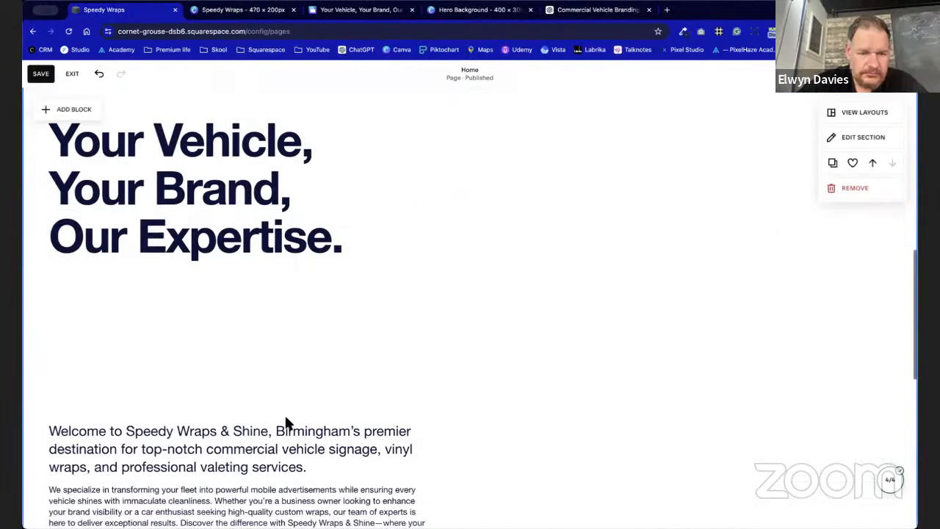
{"action": "left_click_drag", "start_coordinate": [272, 338], "coordinate": [273, 302]}
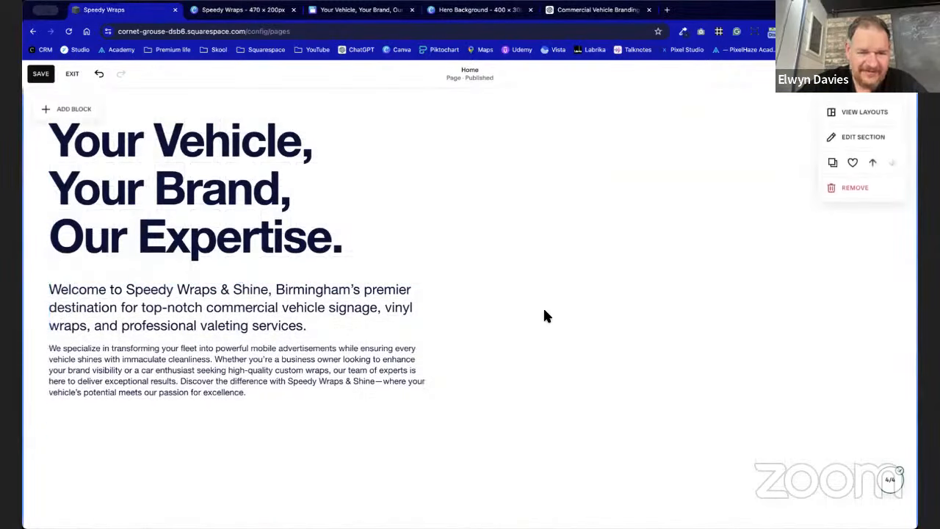
Reduce the welcome section's height so that only a small margin remains below the text.
{"action": "scroll", "coordinate": [544, 310], "scroll_direction": "up", "scroll_amount": 2}
{"action": "scroll", "coordinate": [544, 316], "scroll_direction": "down", "scroll_amount": 7}
{"action": "scroll", "coordinate": [543, 315], "scroll_direction": "up", "scroll_amount": 3}
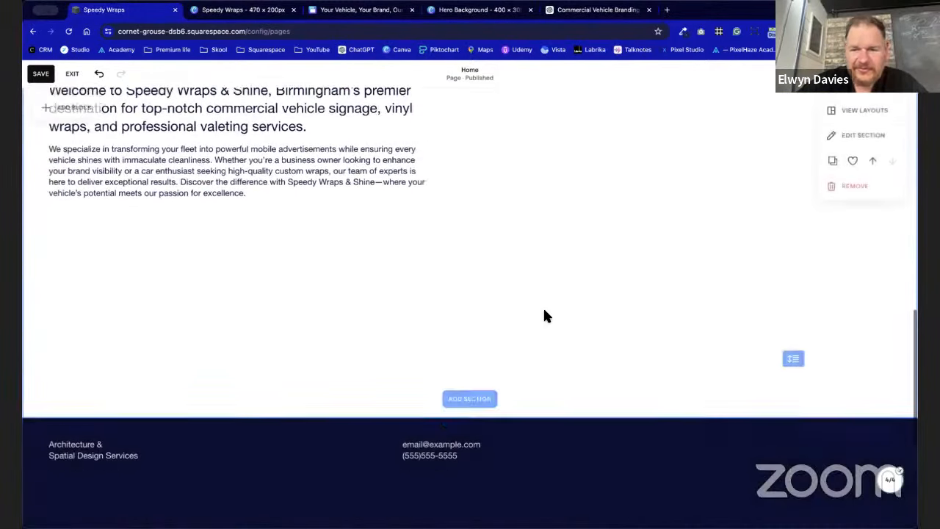
{"action": "left_click_drag", "start_coordinate": [798, 362], "coordinate": [786, 221]}
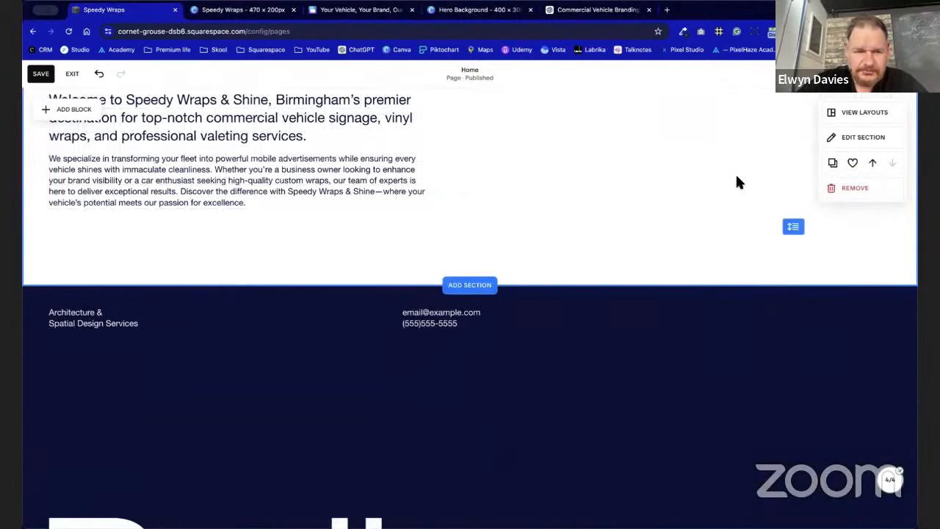
{"action": "scroll", "coordinate": [737, 181], "scroll_direction": "up", "scroll_amount": 3}
{"action": "scroll", "coordinate": [737, 182], "scroll_direction": "up", "scroll_amount": 1}
Compare the welcome section with the Canva mockup and check how its text aligns with the hero heading above.
{"action": "key", "text": "ctrl+Tab"}
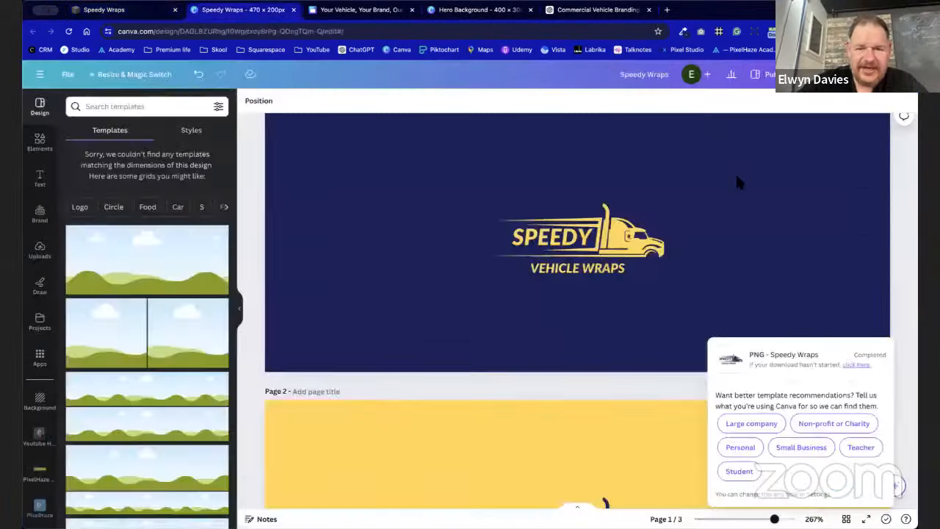
{"action": "key", "text": "ctrl+Tab"}
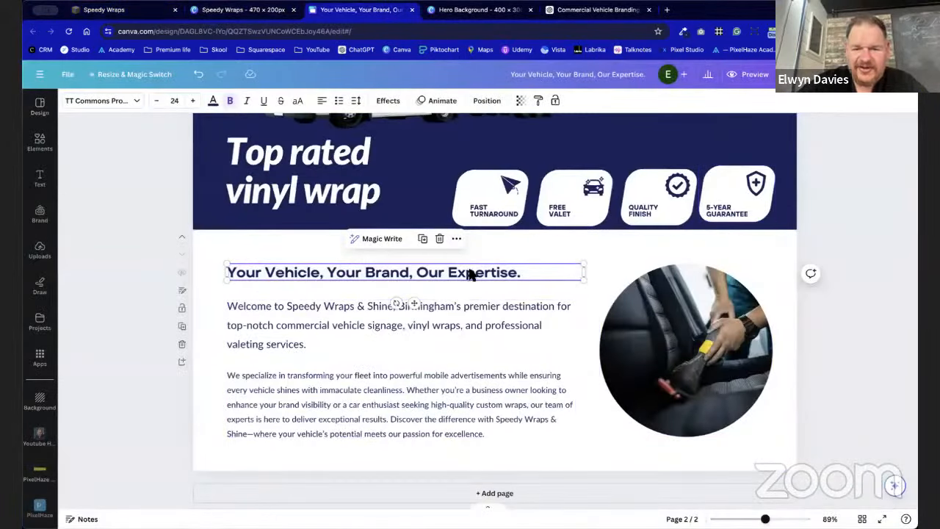
{"action": "key", "text": "ctrl+shift+Tab"}
{"action": "key", "text": "ctrl+shift+Tab"}
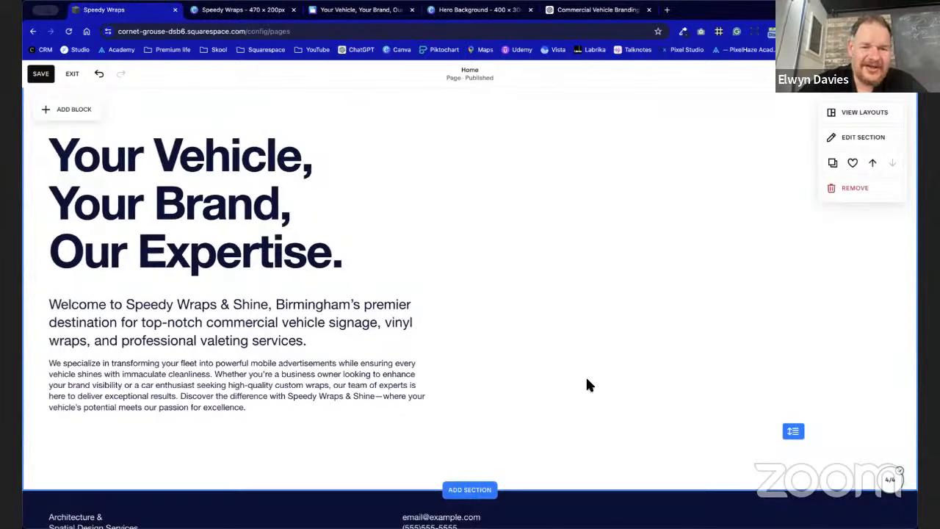
{"action": "scroll", "coordinate": [587, 384], "scroll_direction": "up", "scroll_amount": 4}
{"action": "scroll", "coordinate": [587, 381], "scroll_direction": "up", "scroll_amount": 2}
{"action": "scroll", "coordinate": [587, 381], "scroll_direction": "down", "scroll_amount": 5}
{"action": "scroll", "coordinate": [587, 380], "scroll_direction": "up", "scroll_amount": 5}
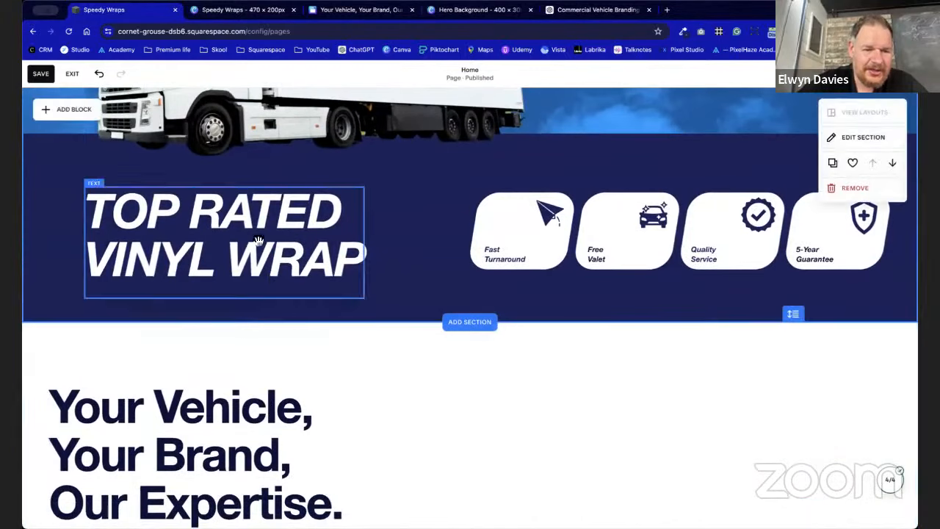
Try moving the hero heading "Top Rated Vinyl Wrap" one grid column left to line up with the welcome text.
{"action": "left_click", "coordinate": [226, 242]}
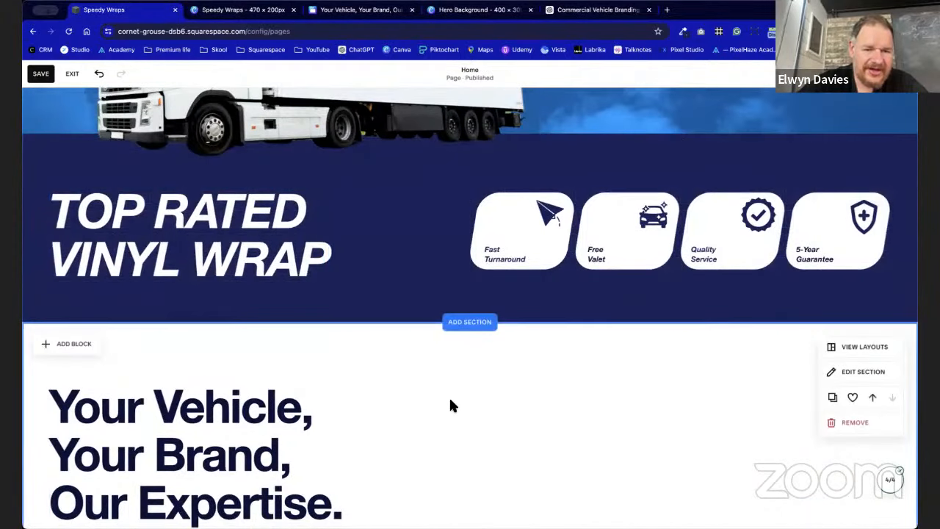
{"action": "scroll", "coordinate": [425, 455], "scroll_direction": "down", "scroll_amount": 1}
{"action": "scroll", "coordinate": [426, 464], "scroll_direction": "down", "scroll_amount": 1}
{"action": "scroll", "coordinate": [426, 464], "scroll_direction": "up", "scroll_amount": 1}
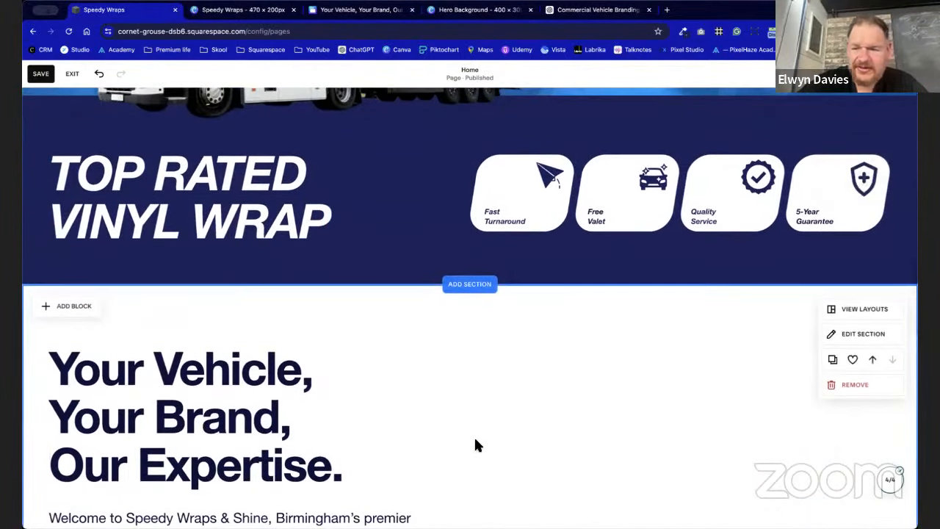
{"action": "scroll", "coordinate": [475, 445], "scroll_direction": "down", "scroll_amount": 5}
{"action": "scroll", "coordinate": [476, 445], "scroll_direction": "up", "scroll_amount": 3}
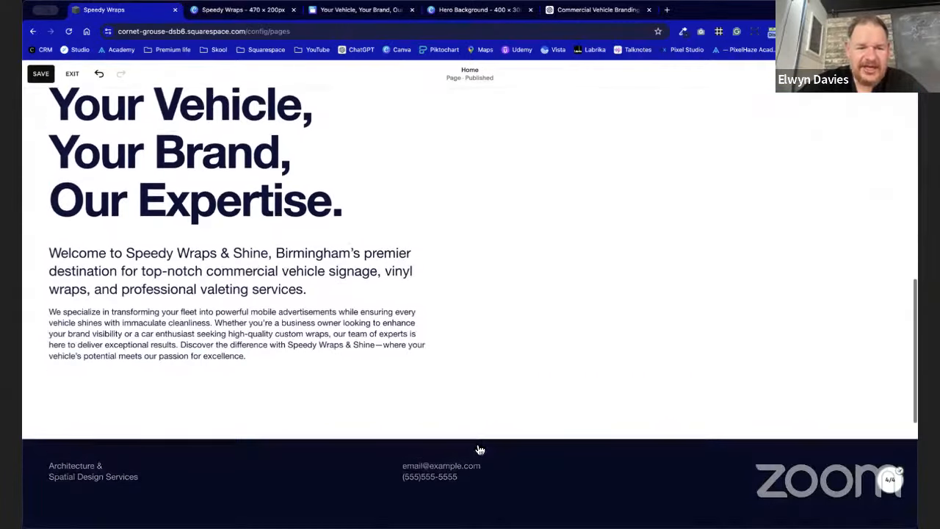
Move the welcome heading and text together one grid column right, and shift the hero heading right to the same left edge.
{"action": "left_click", "coordinate": [212, 278]}
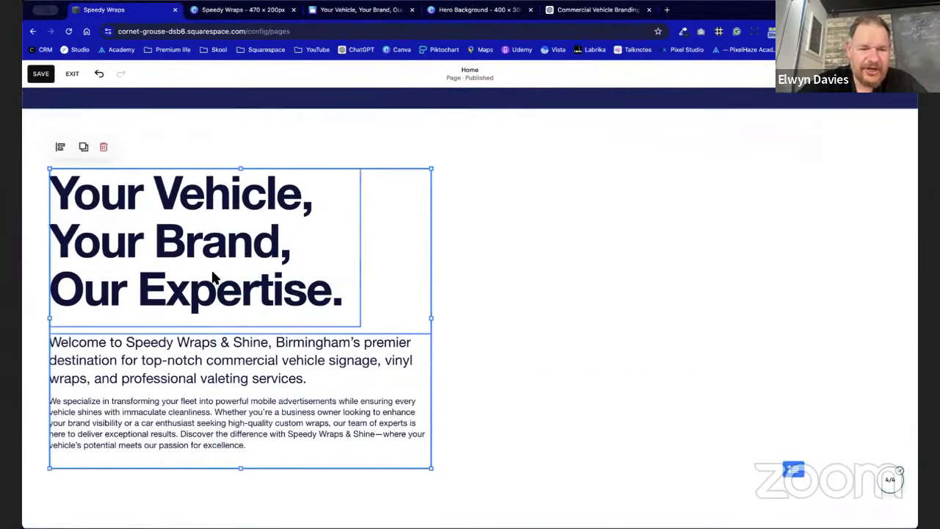
{"action": "left_click_drag", "start_coordinate": [213, 277], "coordinate": [258, 274]}
{"action": "scroll", "coordinate": [258, 274], "scroll_direction": "up", "scroll_amount": 3}
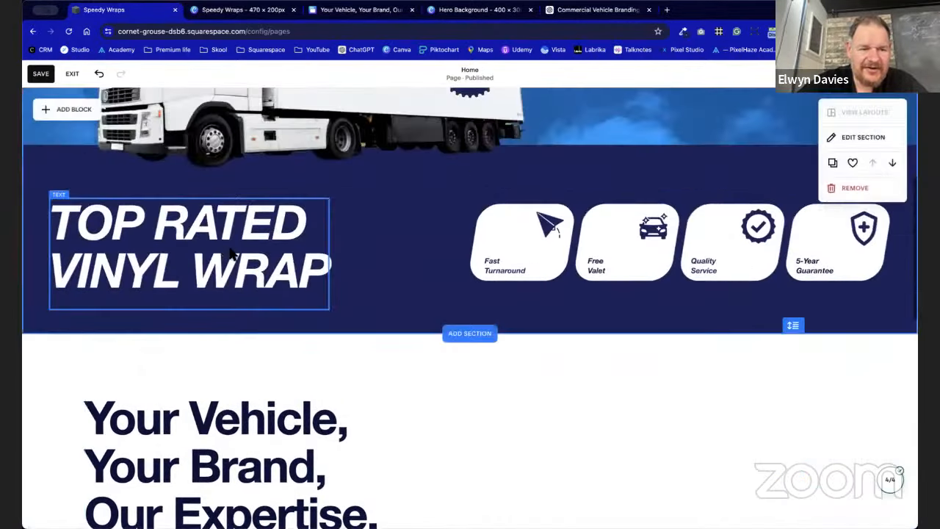
{"action": "left_click_drag", "start_coordinate": [213, 248], "coordinate": [248, 246]}
{"action": "scroll", "coordinate": [77, 467], "scroll_direction": "down", "scroll_amount": 5}
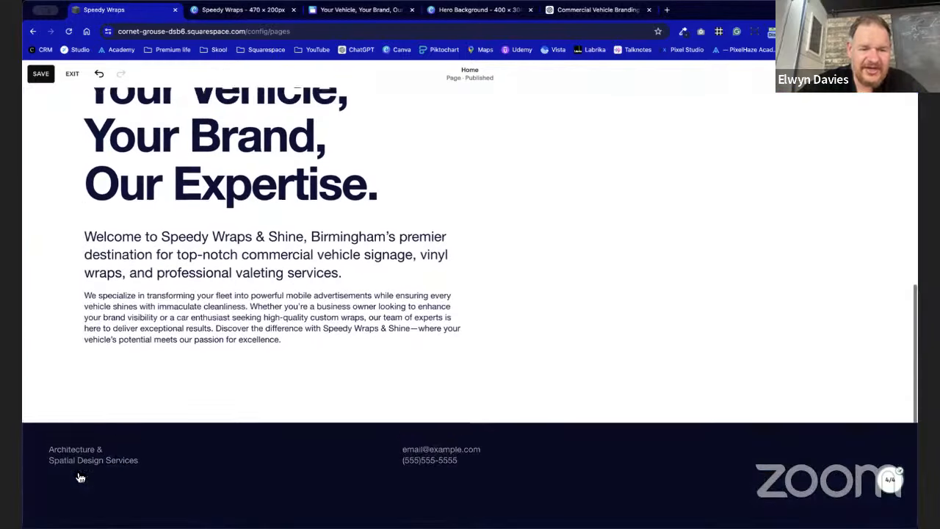
{"action": "scroll", "coordinate": [354, 413], "scroll_direction": "up", "scroll_amount": 2}
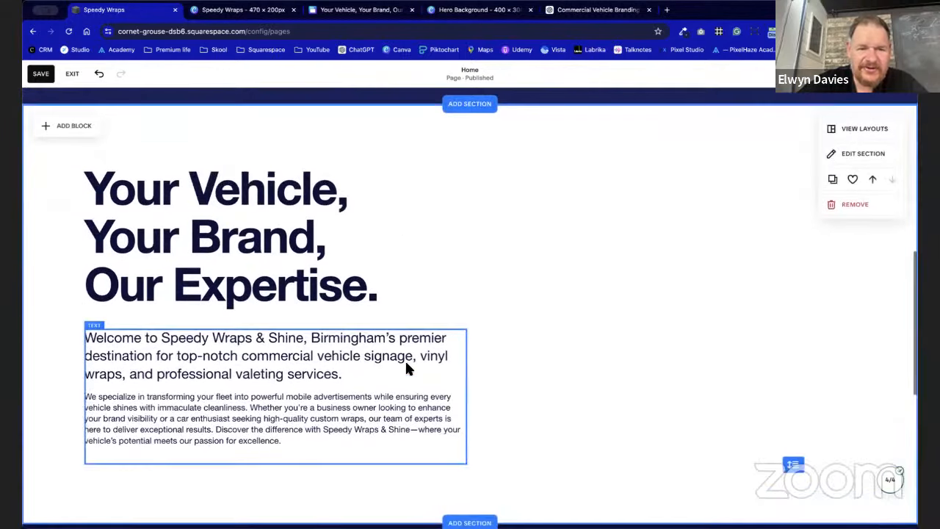
Add an image block beside the welcome heading, with its top edge level with the heading block, and bring up its image source choices.
{"action": "scroll", "coordinate": [441, 319], "scroll_direction": "down", "scroll_amount": 1}
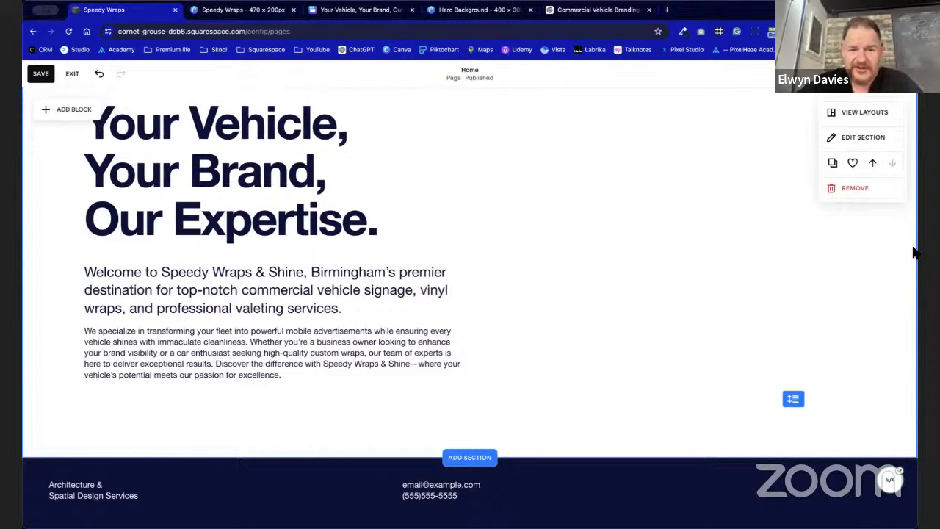
{"action": "scroll", "coordinate": [914, 251], "scroll_direction": "up", "scroll_amount": 1}
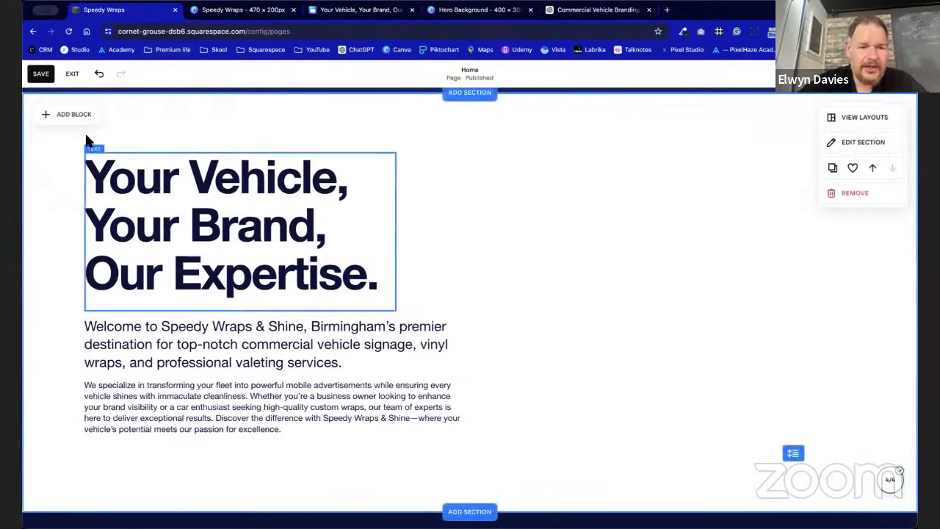
{"action": "left_click", "coordinate": [72, 116]}
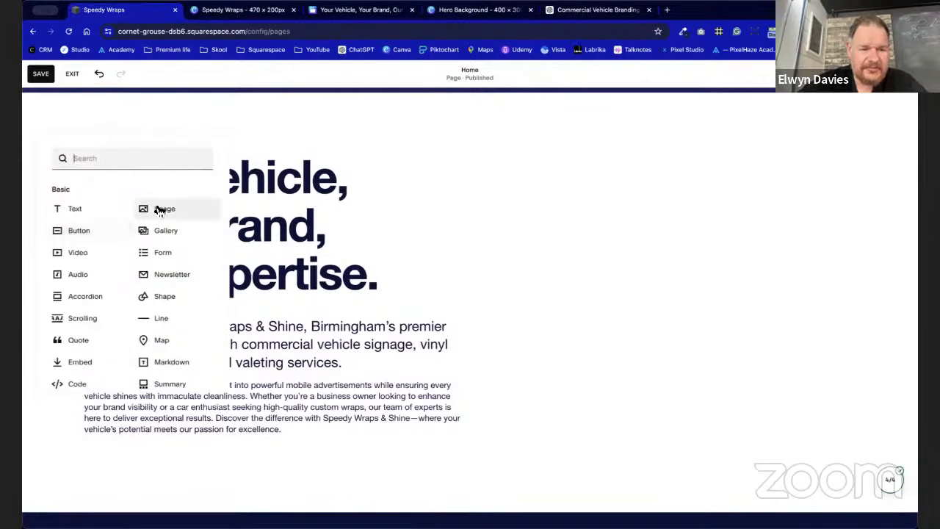
{"action": "left_click", "coordinate": [159, 211]}
{"action": "left_click_drag", "start_coordinate": [152, 218], "coordinate": [618, 221]}
{"action": "left_click", "coordinate": [618, 219]}
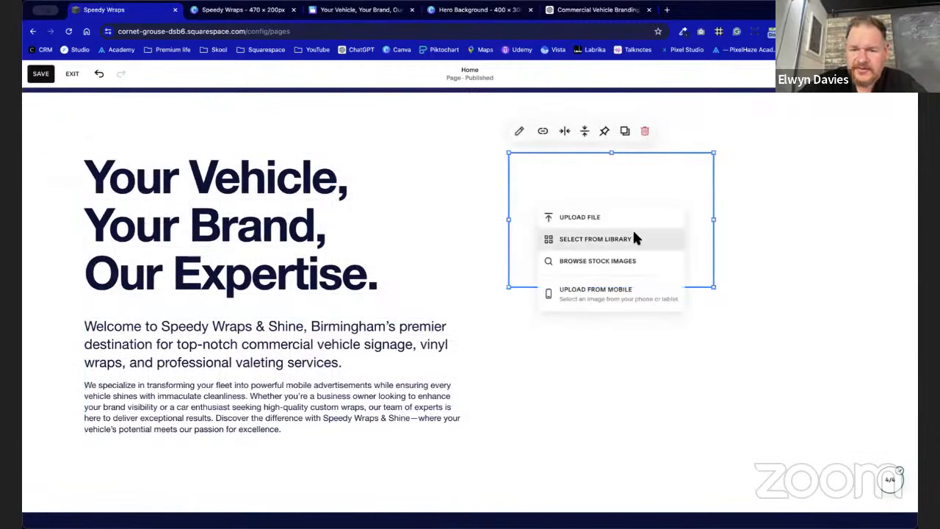
Search the free stock images for "car clean" and add the photo of the black car's alloy wheel to the image block.
{"action": "left_click", "coordinate": [640, 262]}
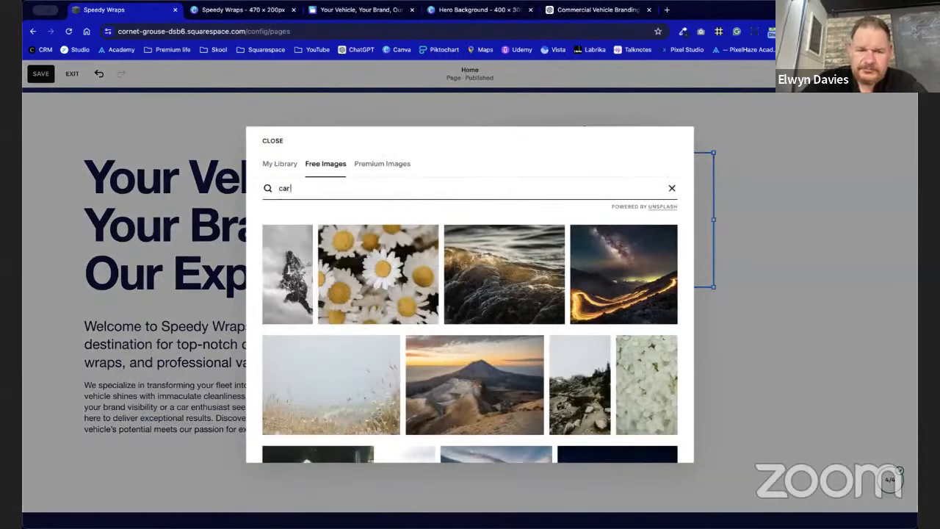
{"action": "type", "text": "car clean"}
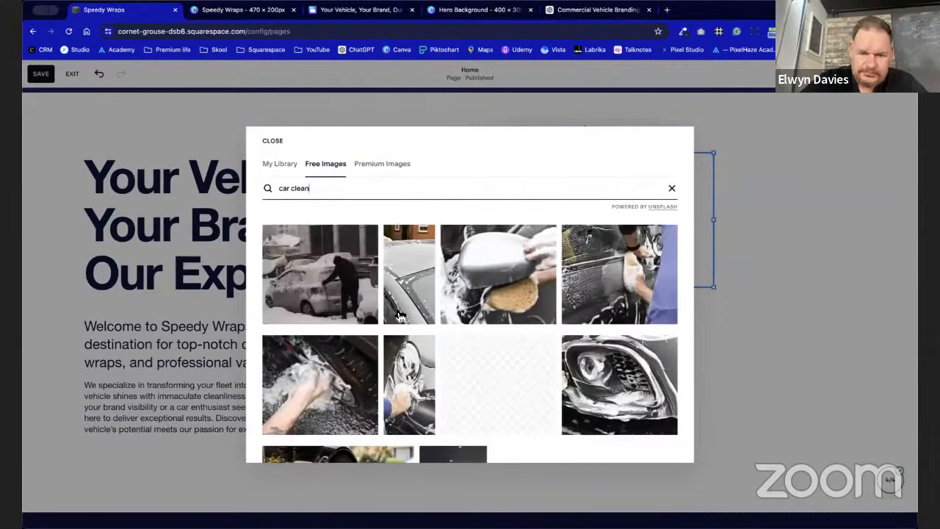
{"action": "scroll", "coordinate": [452, 382], "scroll_direction": "down", "scroll_amount": 2}
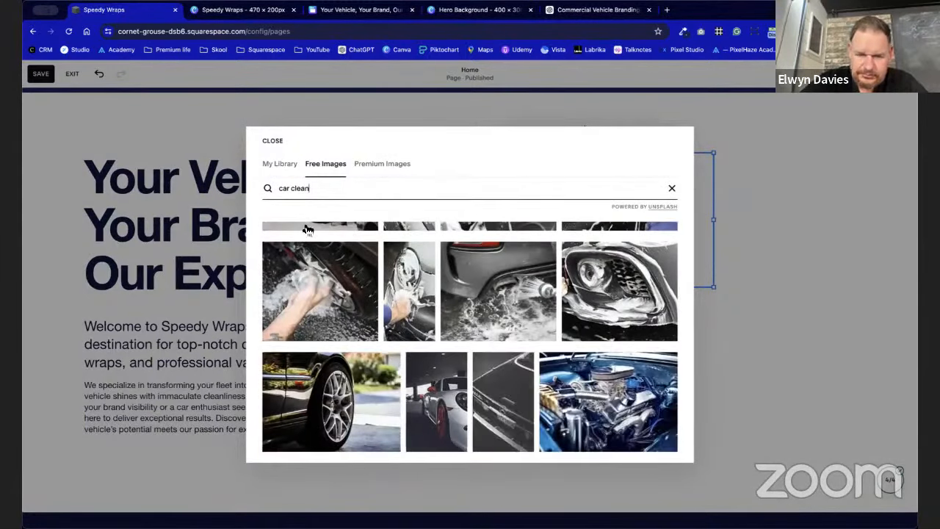
{"action": "left_click", "coordinate": [340, 406]}
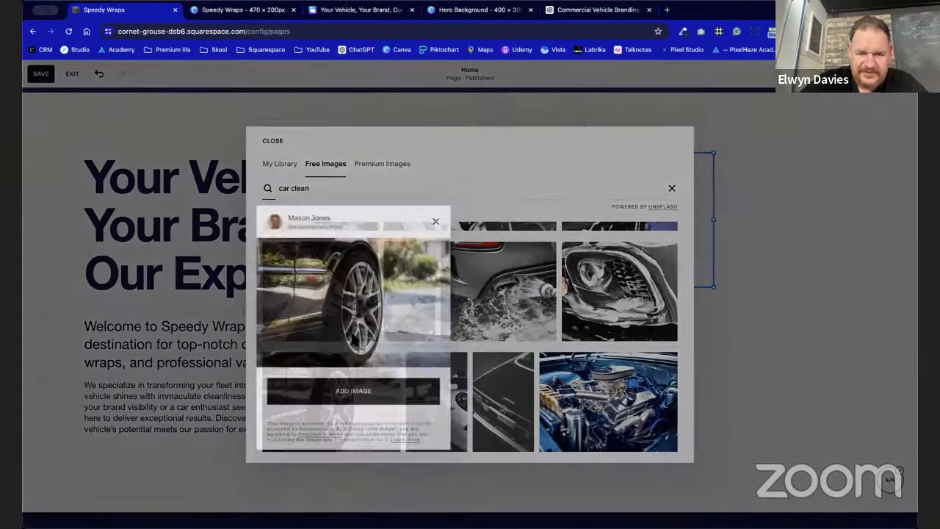
{"action": "left_click", "coordinate": [368, 391]}
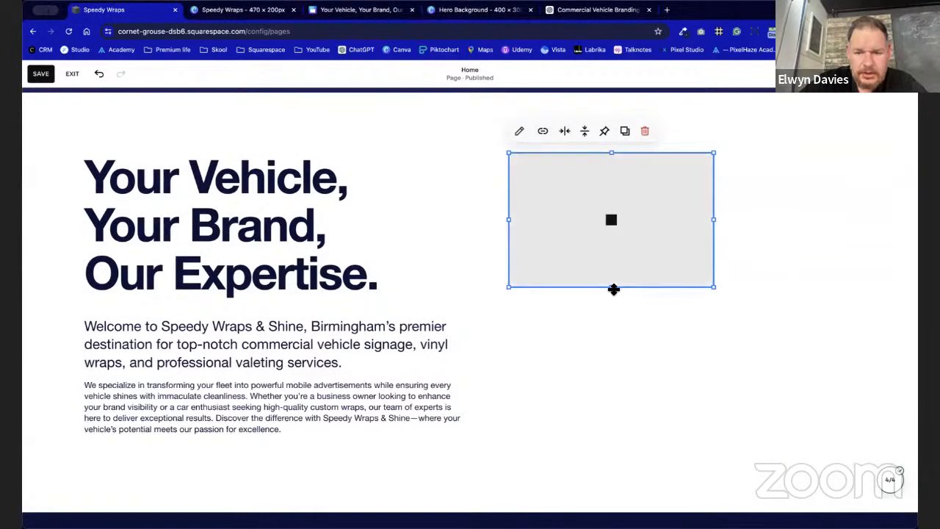
Change the wheel image's design from Fill to Shape so it is cropped to a circle.
{"action": "left_click", "coordinate": [520, 130]}
{"action": "left_click_drag", "start_coordinate": [821, 161], "coordinate": [478, 168]}
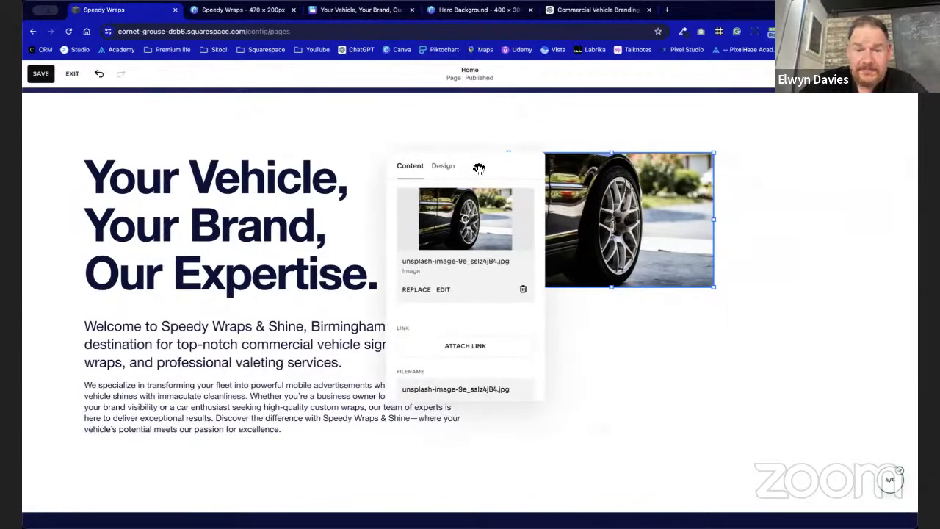
{"action": "left_click", "coordinate": [445, 167]}
{"action": "left_click", "coordinate": [522, 207]}
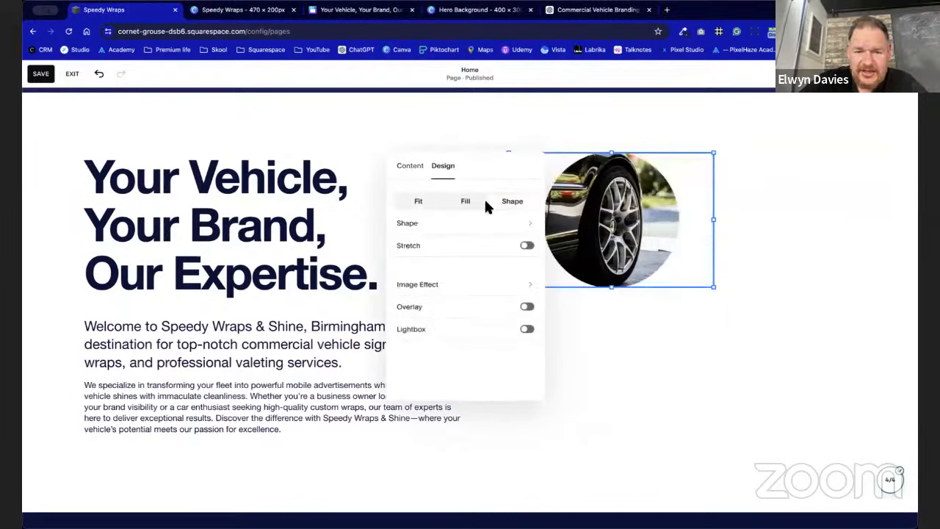
{"action": "left_click", "coordinate": [720, 293]}
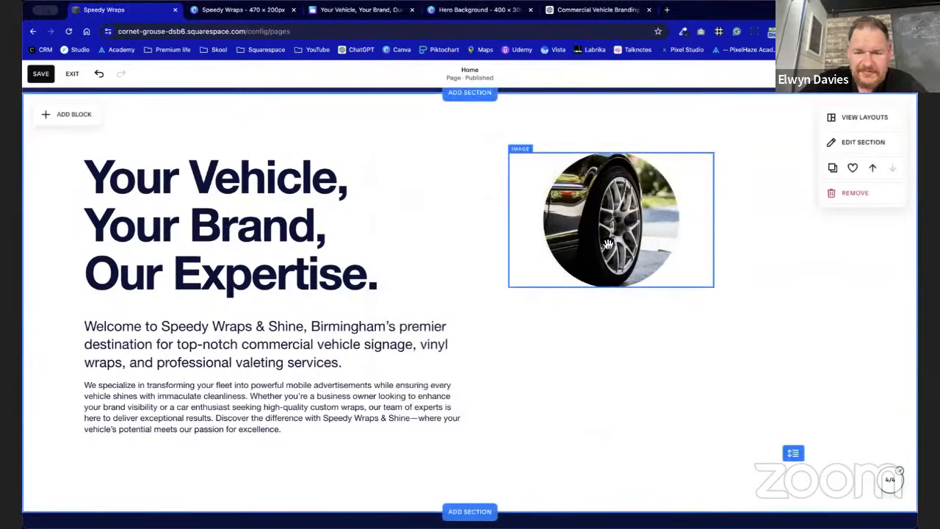
Enlarge the circular wheel image by widening its block and extending it down to the bottom of the welcome text.
{"action": "left_click_drag", "start_coordinate": [612, 290], "coordinate": [611, 381]}
{"action": "left_click_drag", "start_coordinate": [713, 267], "coordinate": [846, 279]}
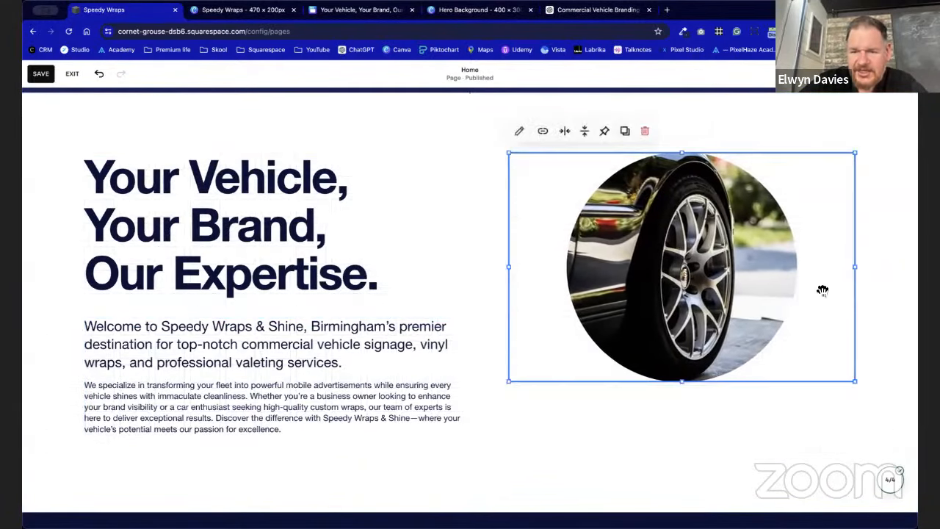
{"action": "left_click_drag", "start_coordinate": [683, 384], "coordinate": [682, 429]}
{"action": "left_click", "coordinate": [619, 444]}
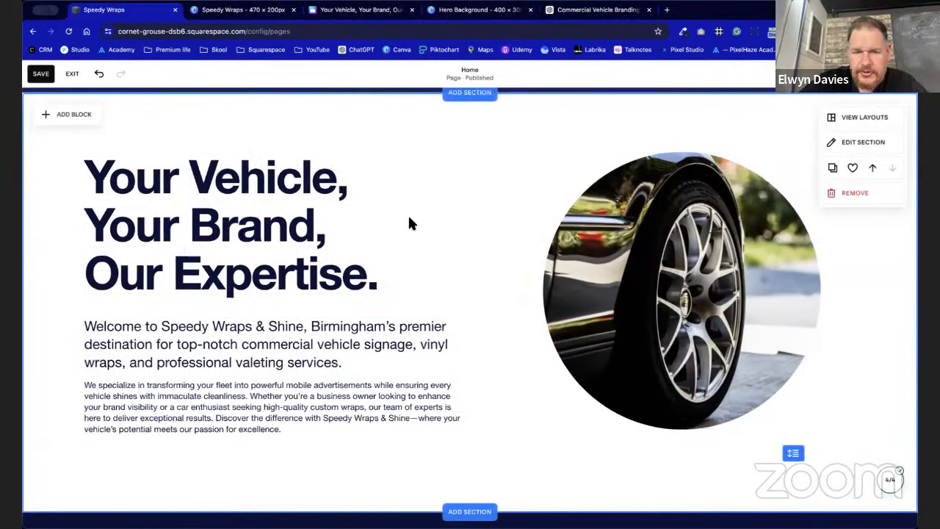
Try the diamond shape on the welcome section's wheel image, and restore its circle shape.
{"action": "scroll", "coordinate": [410, 222], "scroll_direction": "up", "scroll_amount": 3}
{"action": "scroll", "coordinate": [409, 222], "scroll_direction": "down", "scroll_amount": 1}
{"action": "scroll", "coordinate": [412, 224], "scroll_direction": "down", "scroll_amount": 2}
{"action": "double_click", "coordinate": [673, 264]}
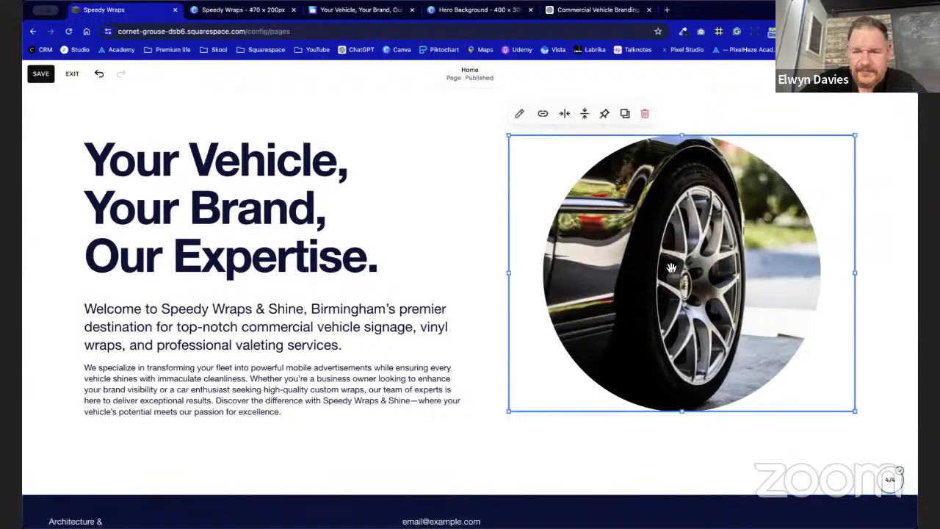
{"action": "left_click", "coordinate": [805, 148]}
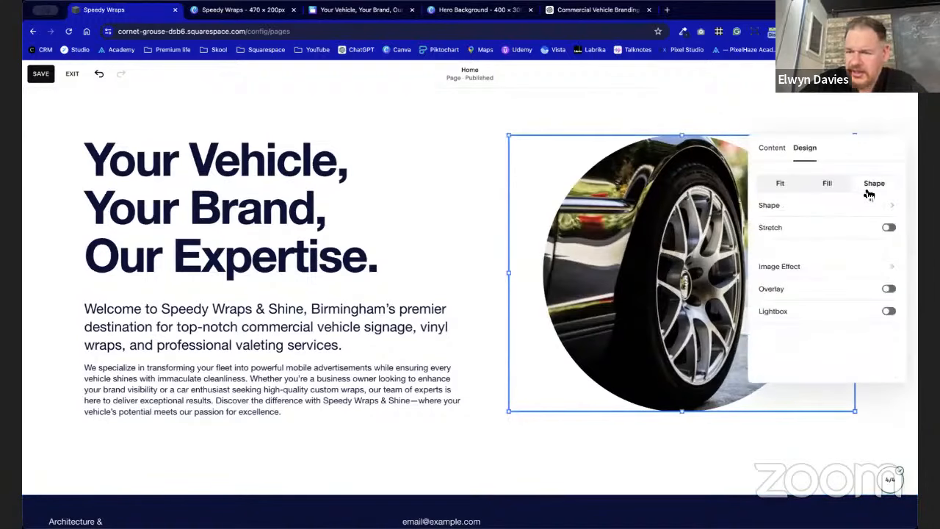
{"action": "left_click_drag", "start_coordinate": [731, 158], "coordinate": [354, 151]}
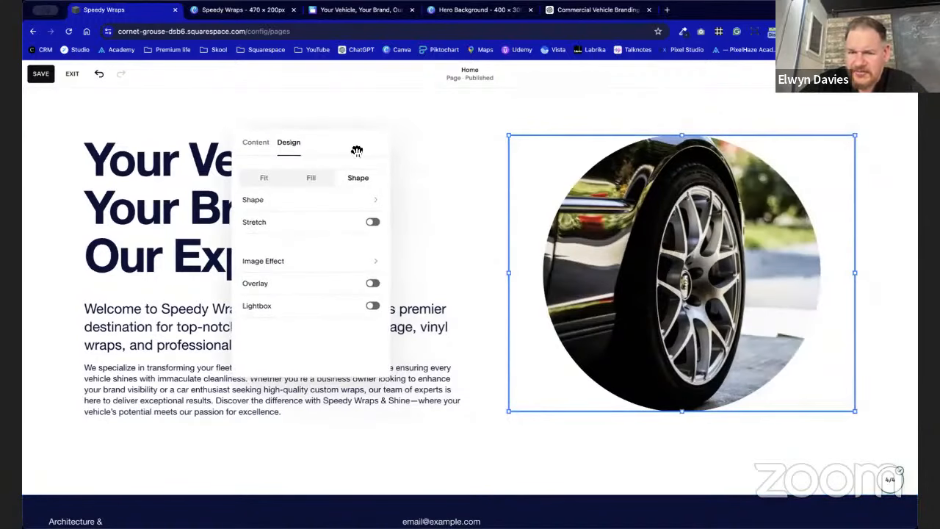
{"action": "left_click", "coordinate": [345, 203]}
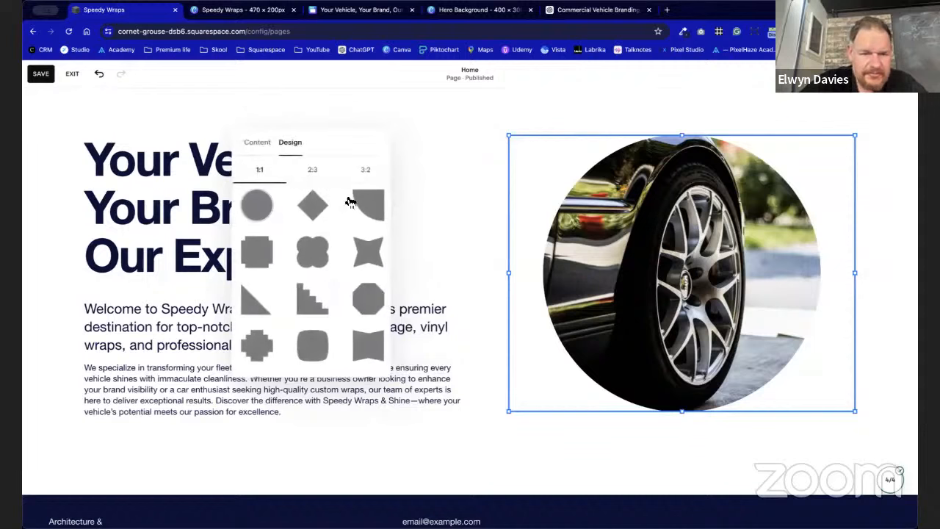
{"action": "left_click", "coordinate": [304, 206]}
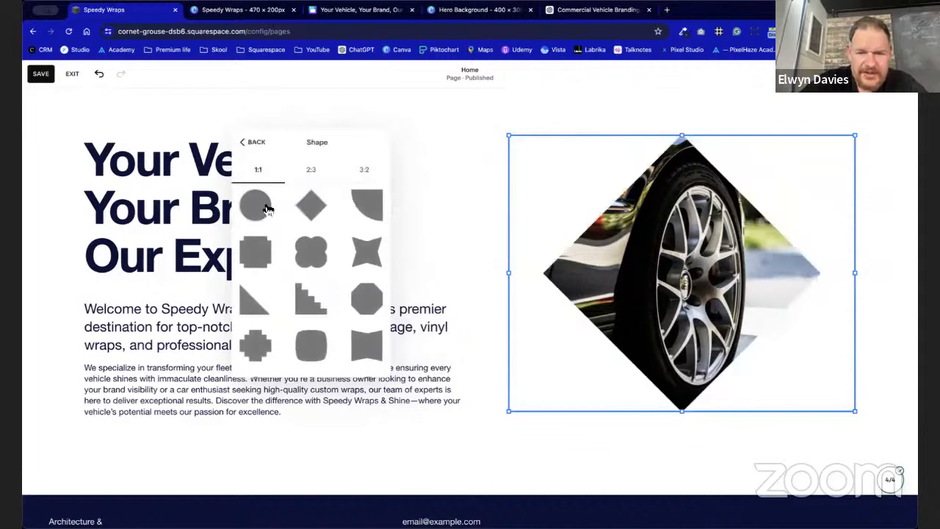
{"action": "left_click", "coordinate": [257, 207]}
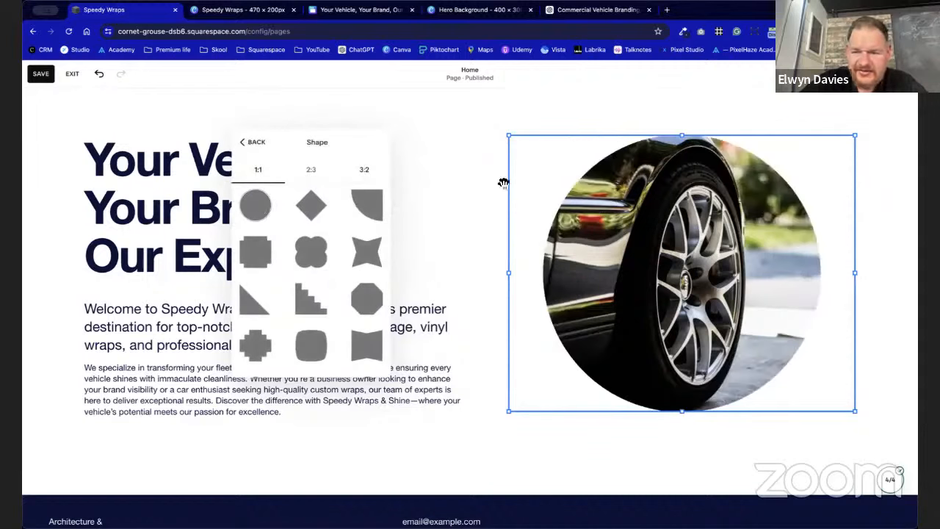
{"action": "left_click", "coordinate": [256, 142]}
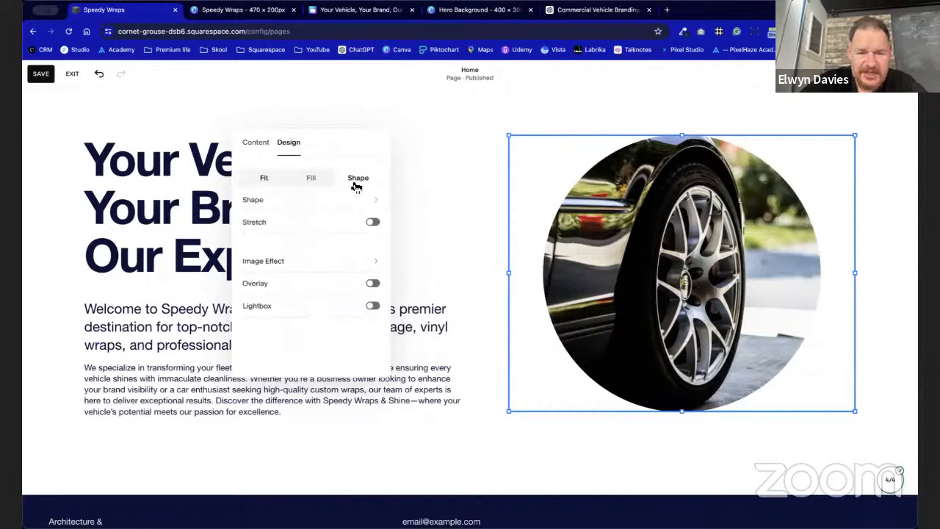
{"action": "left_click", "coordinate": [490, 115]}
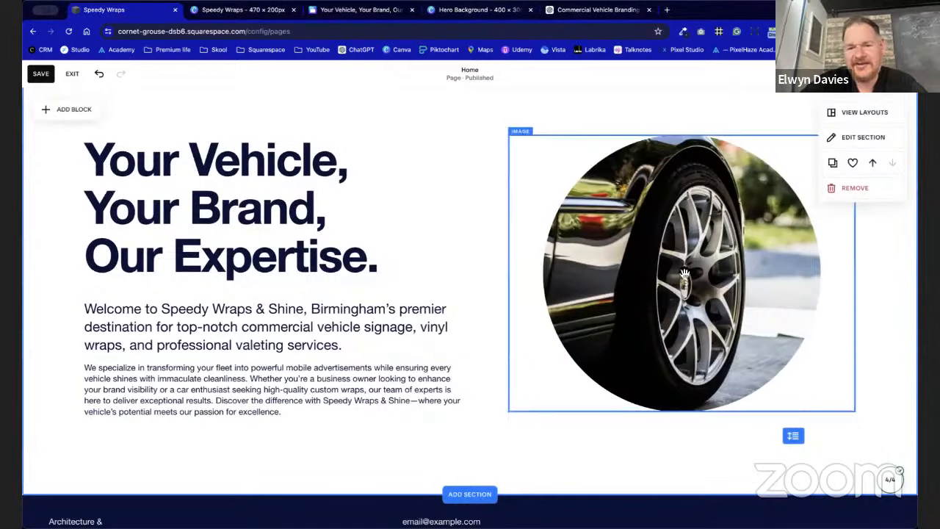
{"action": "scroll", "coordinate": [452, 147], "scroll_direction": "up", "scroll_amount": 3}
{"action": "scroll", "coordinate": [515, 220], "scroll_direction": "down", "scroll_amount": 2}
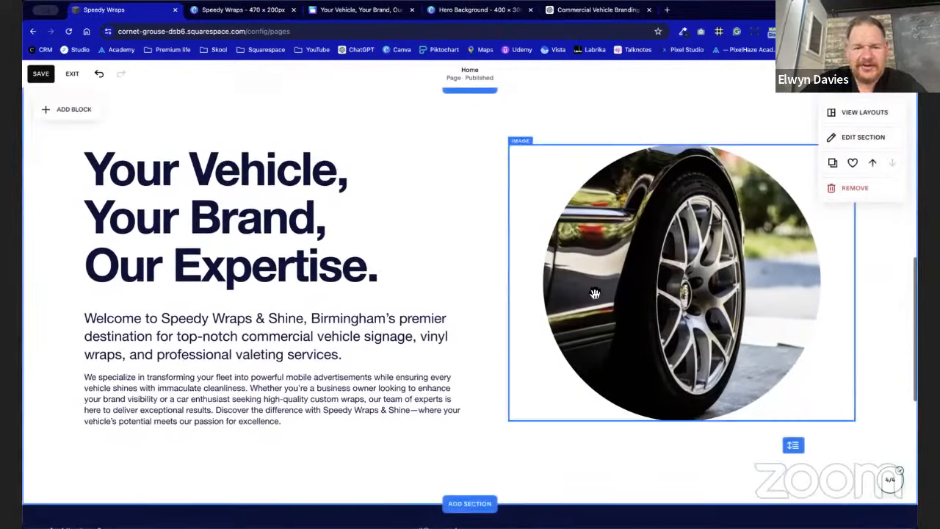
{"action": "left_click", "coordinate": [595, 295]}
{"action": "left_click", "coordinate": [435, 283]}
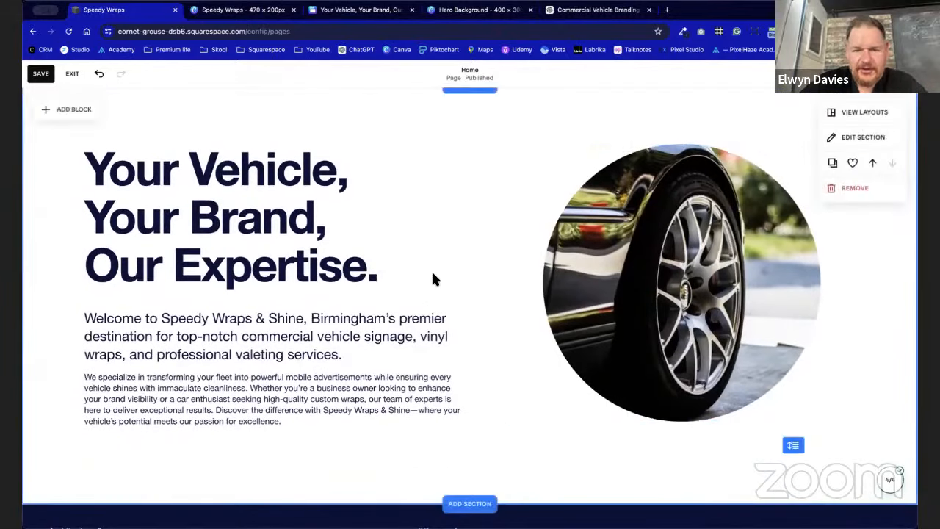
{"action": "scroll", "coordinate": [435, 279], "scroll_direction": "down", "scroll_amount": 3}
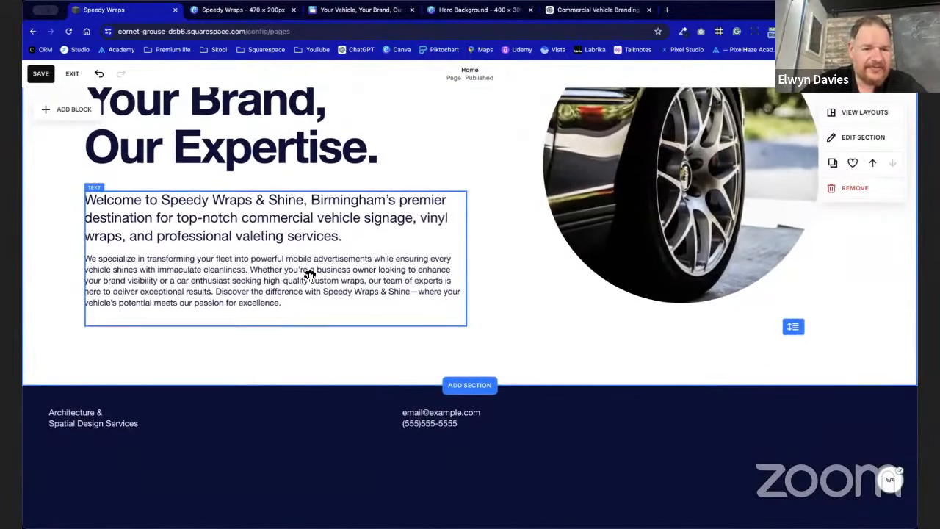
{"action": "left_click", "coordinate": [284, 277]}
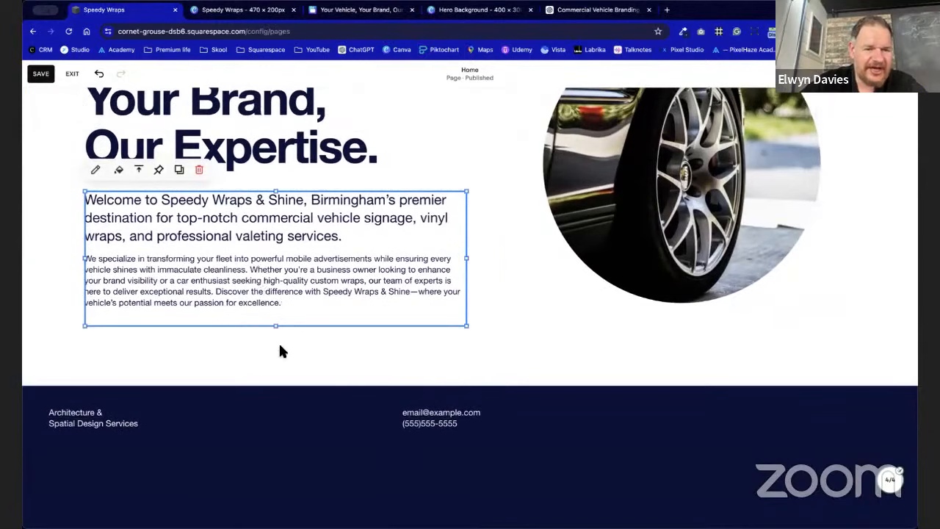
{"action": "left_click", "coordinate": [279, 351]}
{"action": "scroll", "coordinate": [282, 351], "scroll_direction": "up", "scroll_amount": 3}
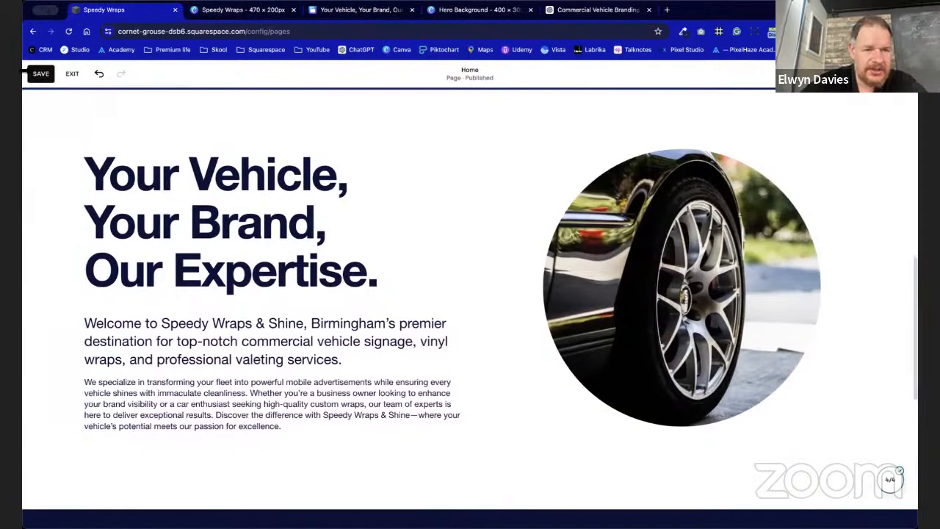
Save the home page changes and leave editing mode.
{"action": "left_click", "coordinate": [39, 73]}
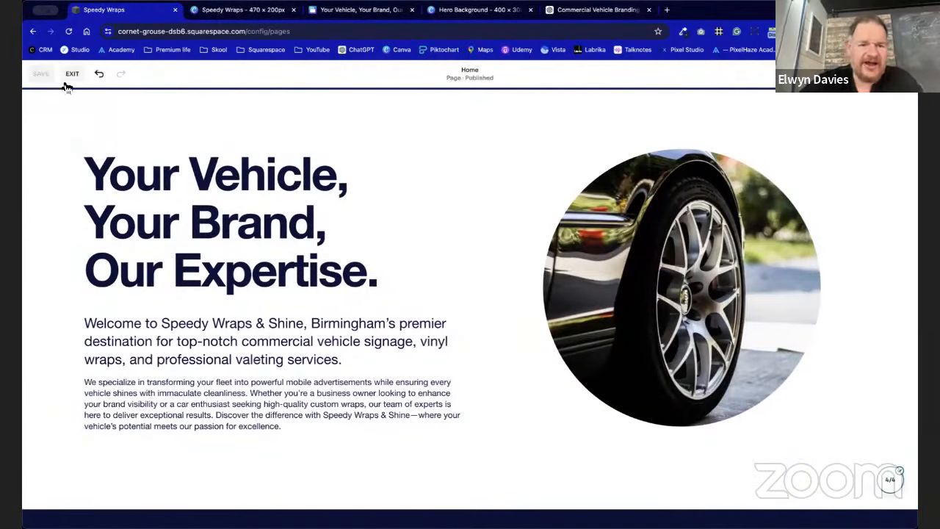
{"action": "left_click", "coordinate": [66, 85]}
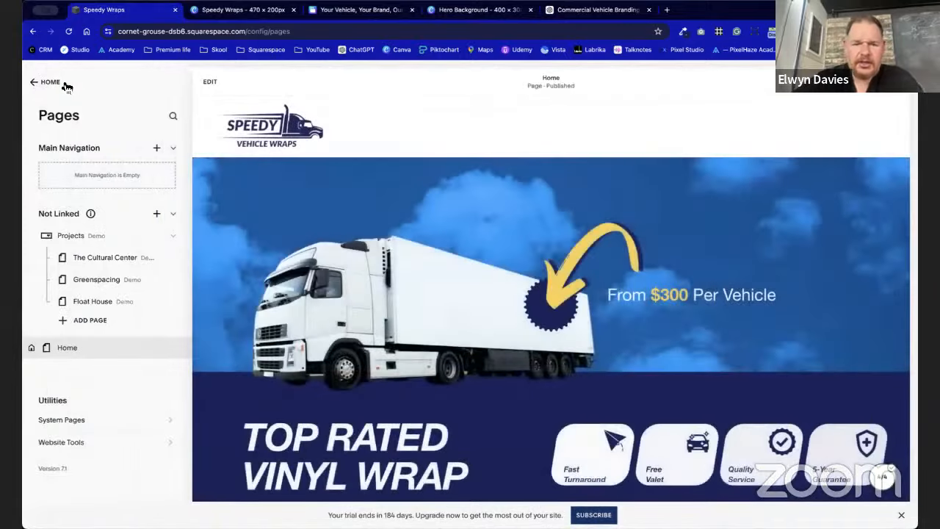
Open the site footer for editing and delete its large "Radian" image.
{"action": "scroll", "coordinate": [330, 230], "scroll_direction": "down", "scroll_amount": 15}
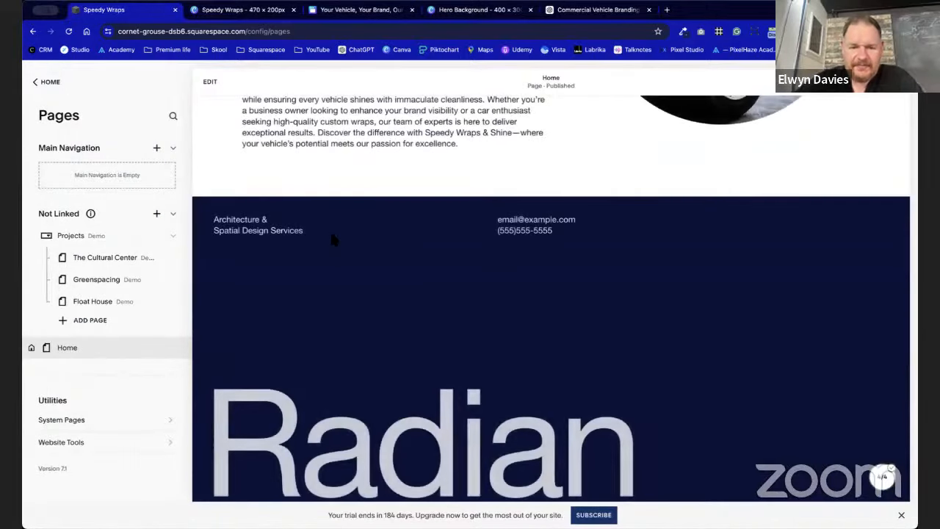
{"action": "left_click", "coordinate": [210, 85]}
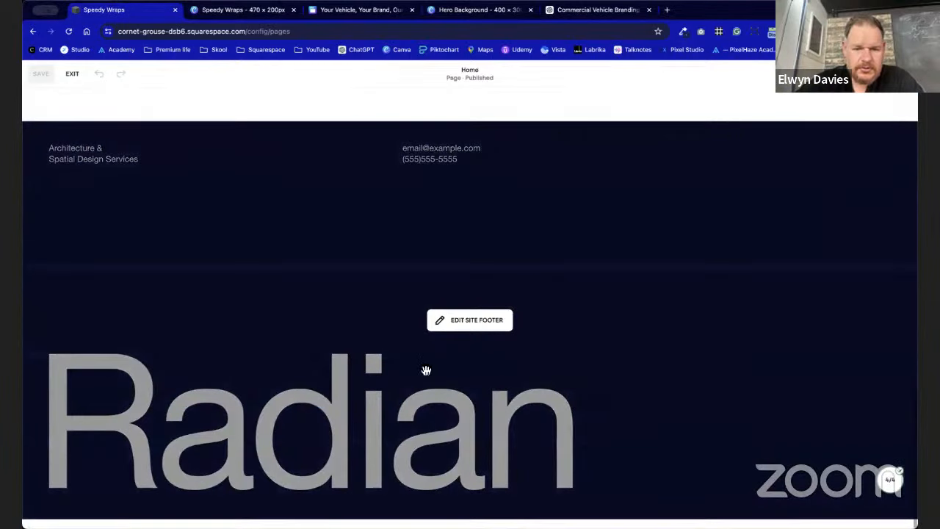
{"action": "left_click", "coordinate": [426, 370]}
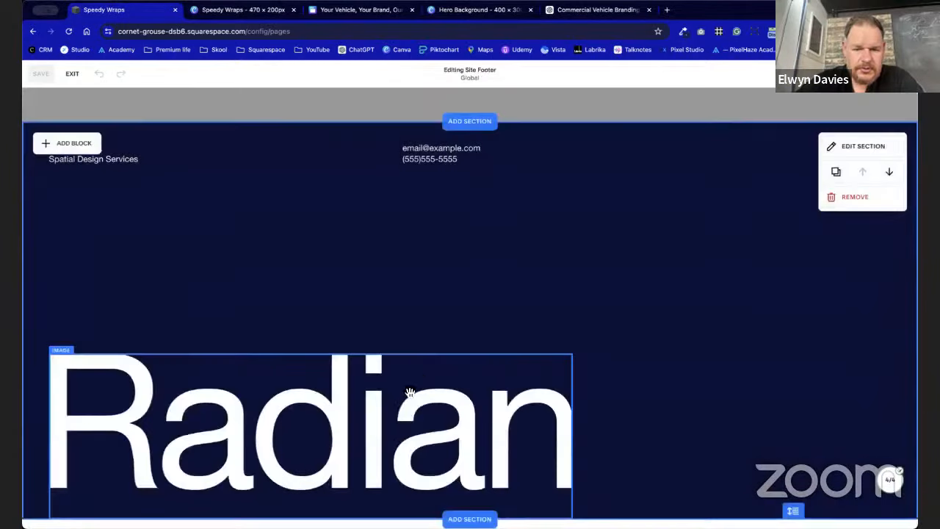
{"action": "left_click", "coordinate": [190, 332]}
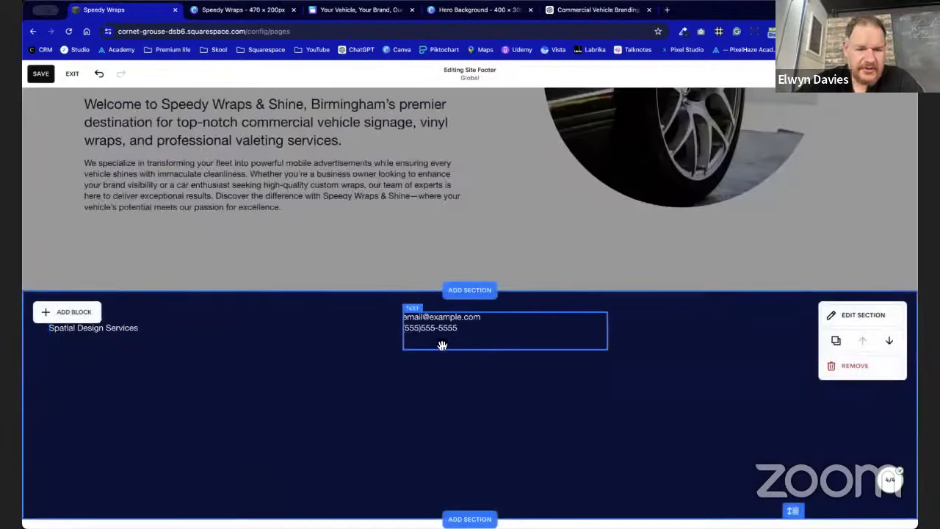
Move both footer text blocks down slightly together, and shorten the footer section so it ends just beneath them.
{"action": "left_click", "coordinate": [456, 353]}
{"action": "left_click", "coordinate": [166, 319], "text": "shift"}
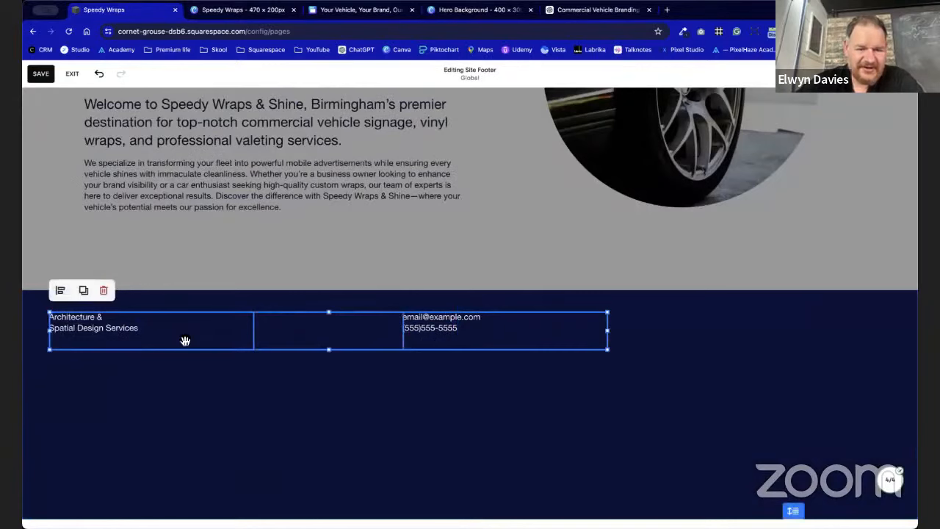
{"action": "left_click_drag", "start_coordinate": [185, 340], "coordinate": [209, 357]}
{"action": "left_click", "coordinate": [446, 405]}
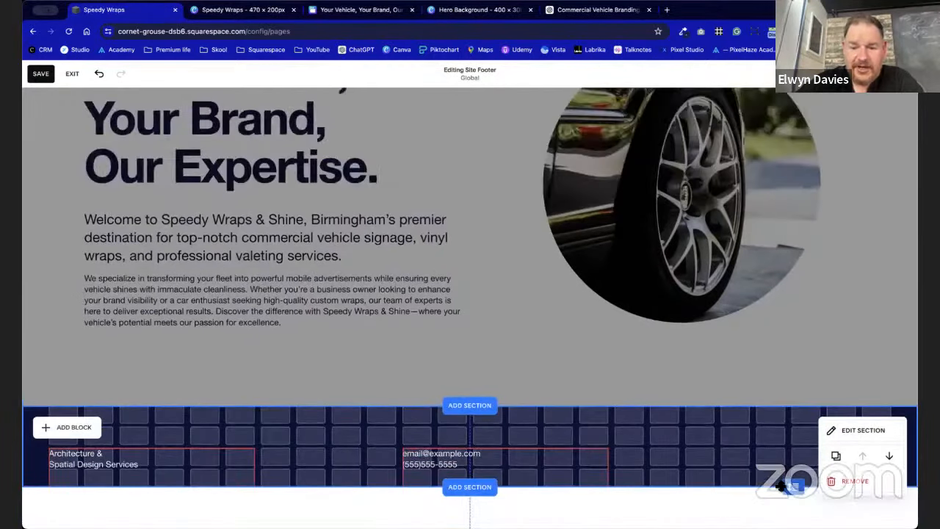
{"action": "scroll", "coordinate": [781, 487], "scroll_direction": "up", "scroll_amount": 10}
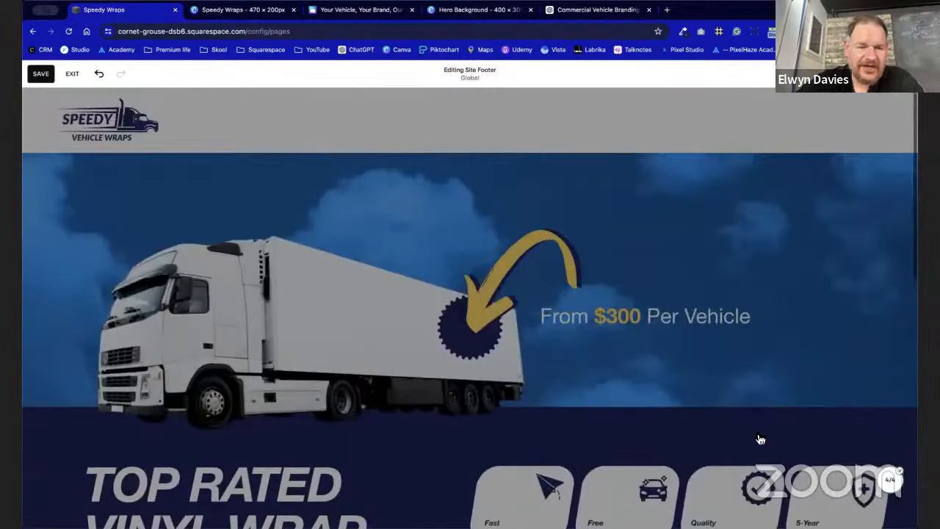
{"action": "left_click", "coordinate": [73, 75]}
Look over the hero and welcome sections outside the editor and dismiss the trial upgrade banner.
{"action": "scroll", "coordinate": [635, 362], "scroll_direction": "down", "scroll_amount": 3}
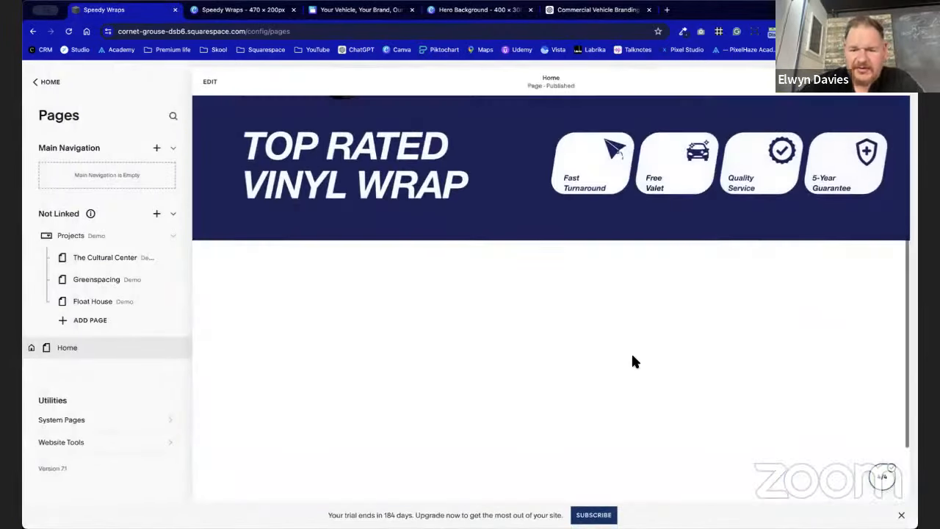
{"action": "scroll", "coordinate": [631, 360], "scroll_direction": "up", "scroll_amount": 2}
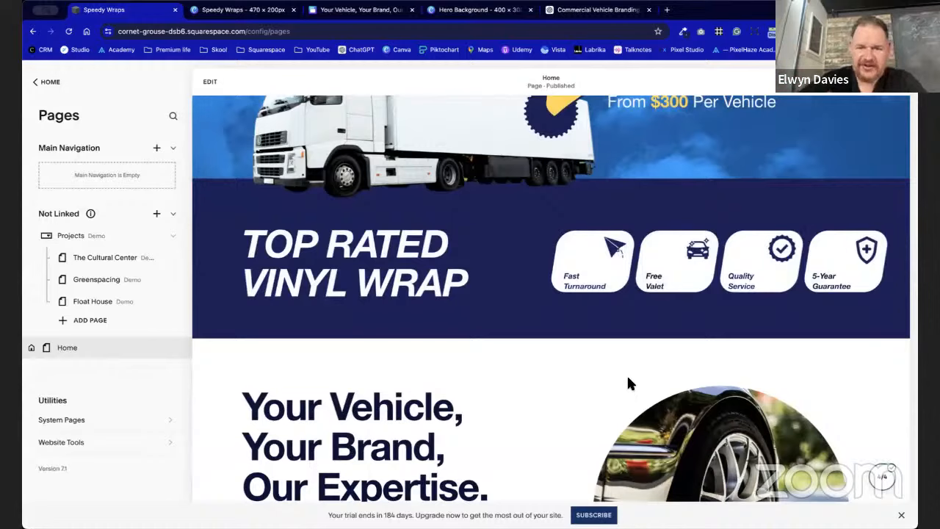
{"action": "scroll", "coordinate": [628, 382], "scroll_direction": "up", "scroll_amount": 3}
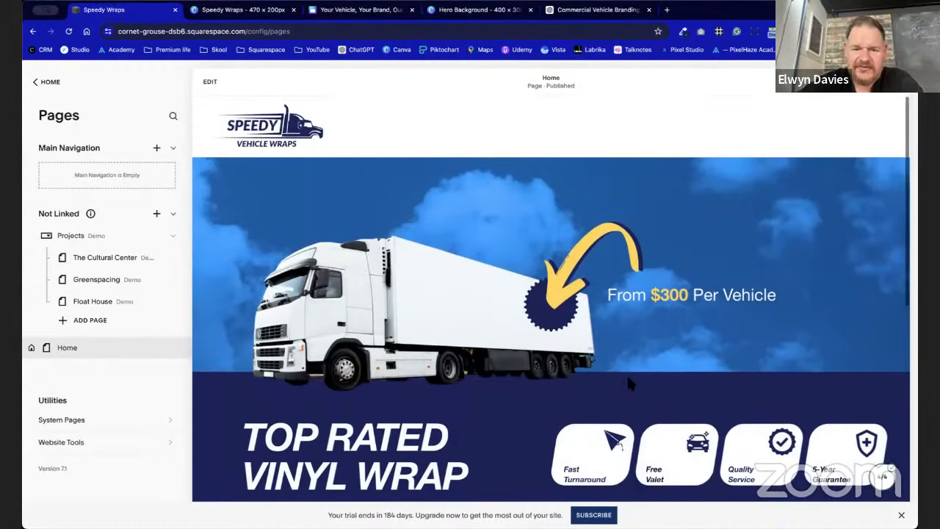
{"action": "scroll", "coordinate": [628, 380], "scroll_direction": "down", "scroll_amount": 8}
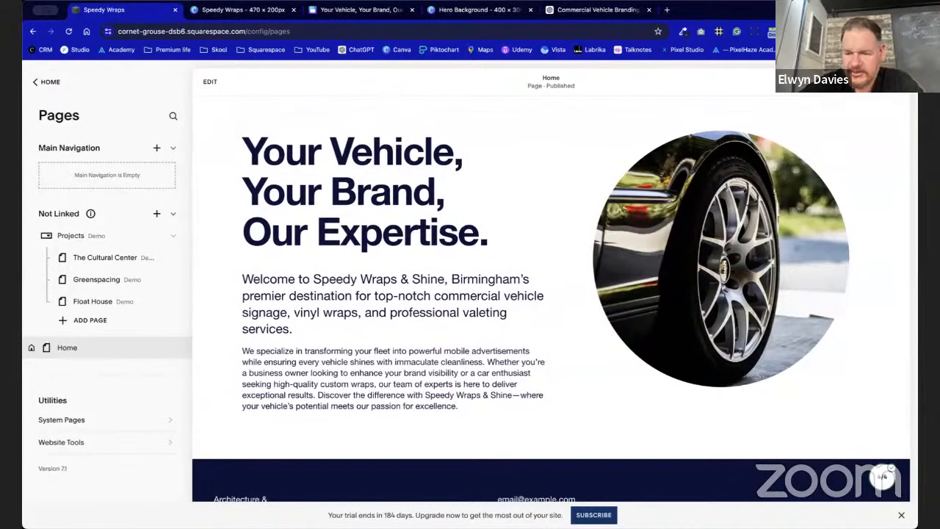
{"action": "left_click", "coordinate": [901, 515]}
{"action": "left_click", "coordinate": [859, 508]}
{"action": "left_click", "coordinate": [901, 514]}
{"action": "left_click", "coordinate": [859, 506]}
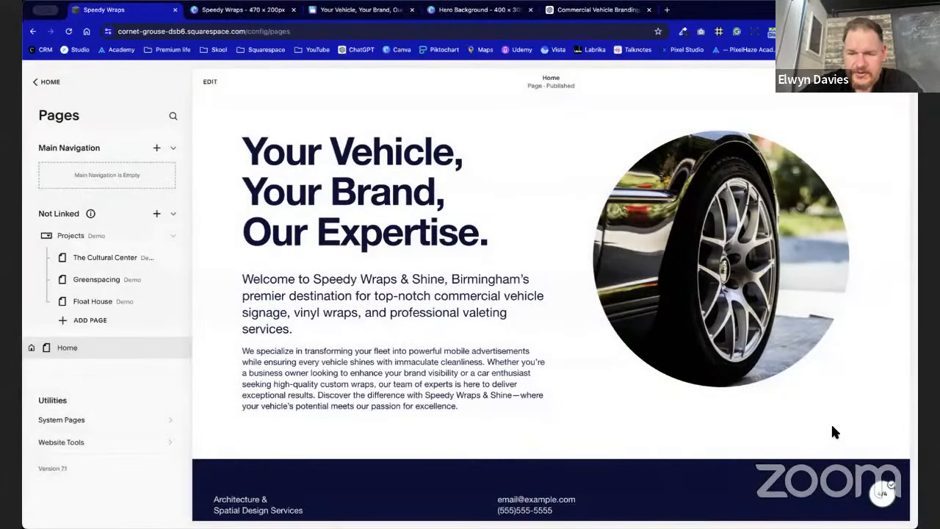
Preview the home page at full width and examine it from the header and hero down to the footer.
{"action": "left_click", "coordinate": [897, 83]}
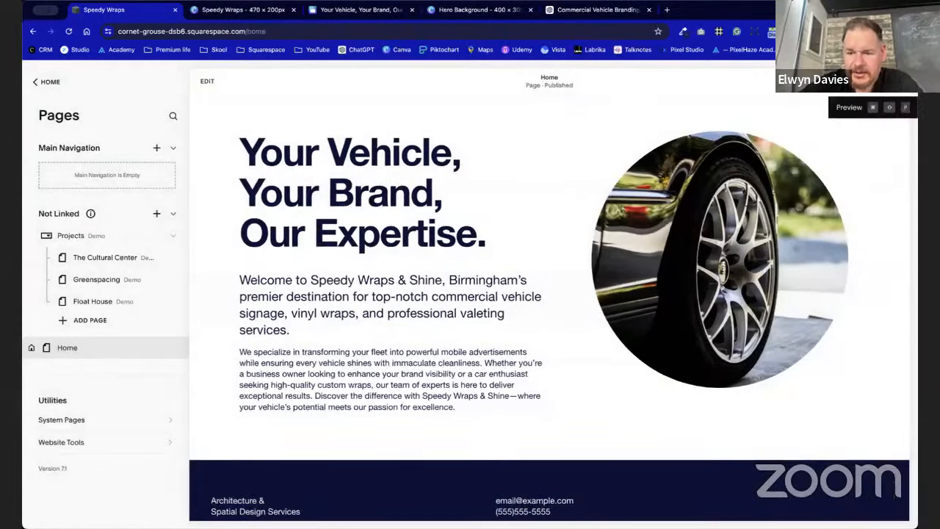
{"action": "scroll", "coordinate": [433, 319], "scroll_direction": "down", "scroll_amount": 2}
{"action": "scroll", "coordinate": [432, 319], "scroll_direction": "up", "scroll_amount": 10}
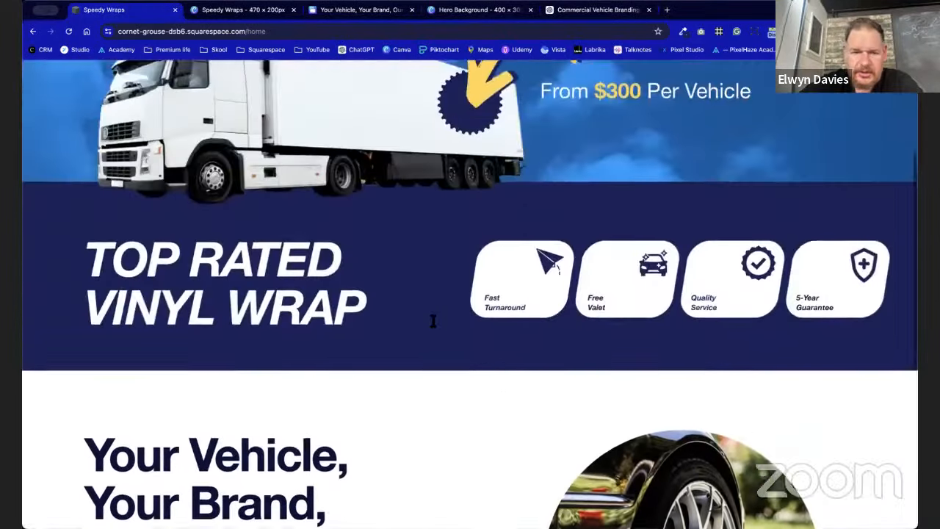
{"action": "scroll", "coordinate": [433, 321], "scroll_direction": "down", "scroll_amount": 10}
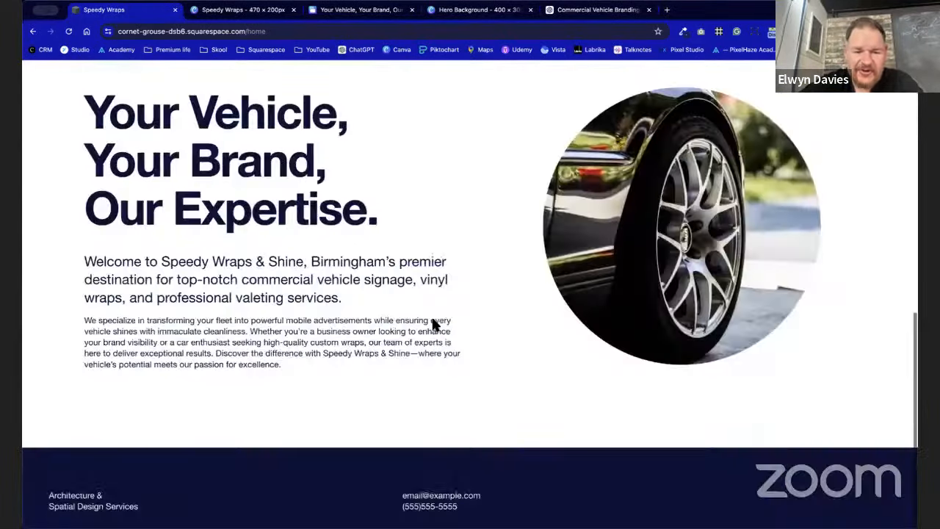
{"action": "scroll", "coordinate": [432, 324], "scroll_direction": "up", "scroll_amount": 10}
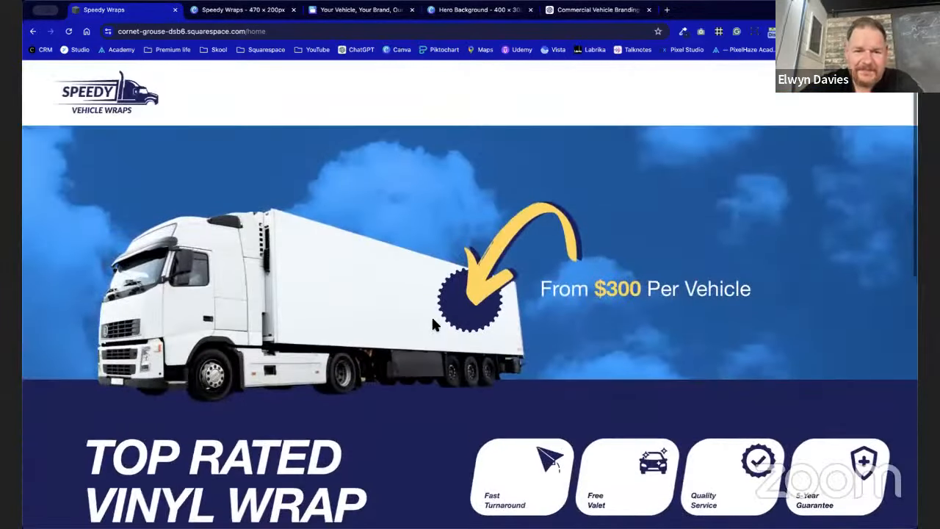
{"action": "scroll", "coordinate": [433, 324], "scroll_direction": "down", "scroll_amount": 2}
{"action": "scroll", "coordinate": [434, 323], "scroll_direction": "down", "scroll_amount": 8}
{"action": "scroll", "coordinate": [434, 324], "scroll_direction": "up", "scroll_amount": 2}
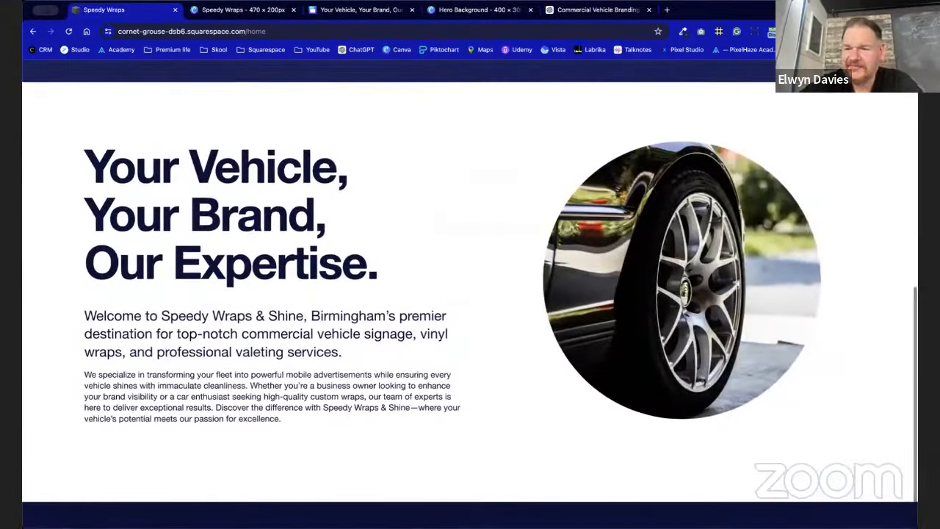
Leave the full-width preview and reopen the home page for editing.
{"action": "key", "text": "Escape"}
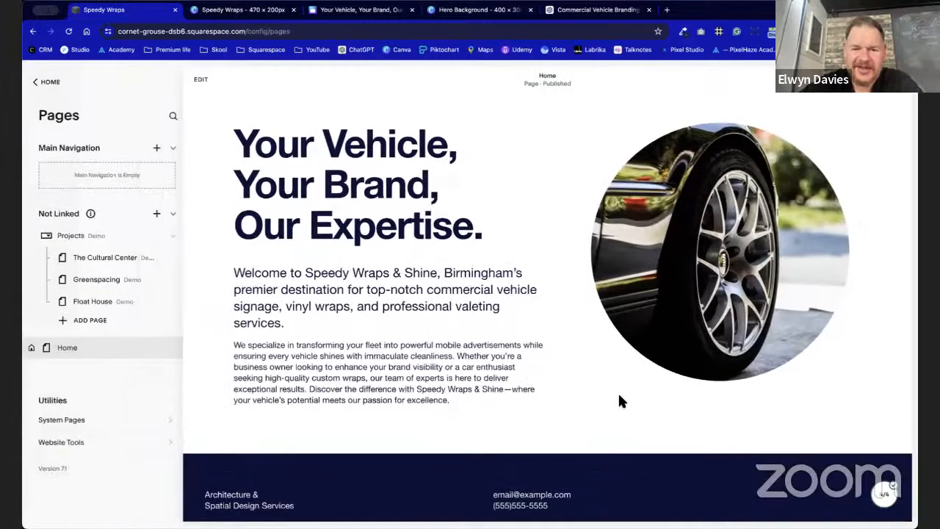
{"action": "scroll", "coordinate": [618, 400], "scroll_direction": "up", "scroll_amount": 5}
{"action": "scroll", "coordinate": [619, 400], "scroll_direction": "down", "scroll_amount": 4}
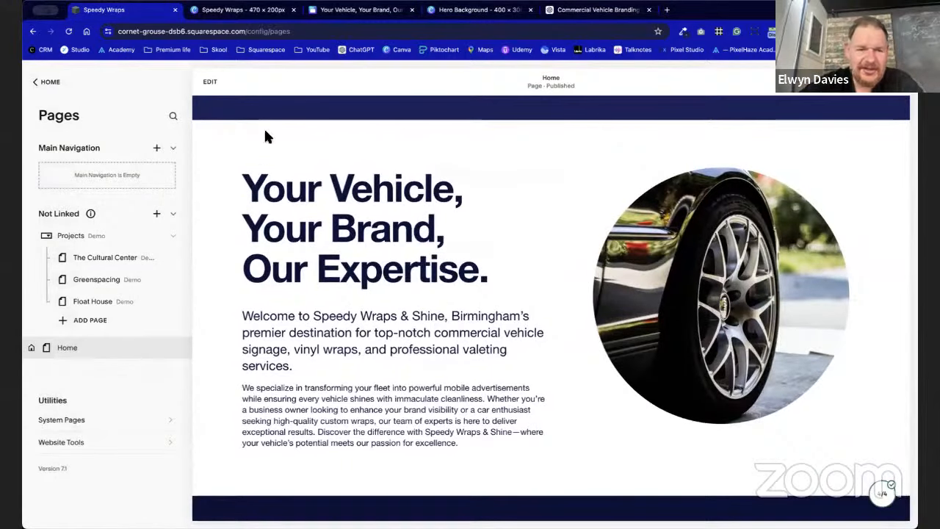
{"action": "left_click", "coordinate": [208, 83]}
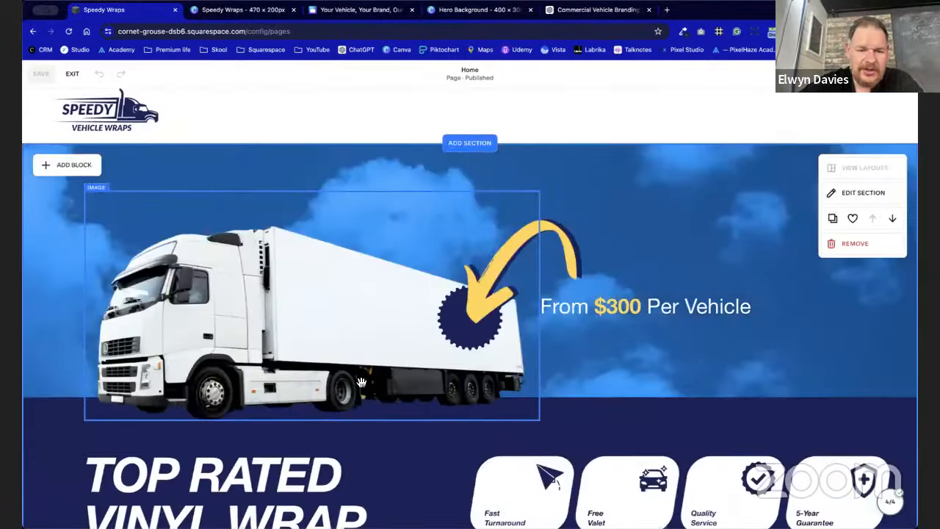
Add a hand-drawn circle highlight to the word "Expertise" in the welcome heading and colour it with the palette's yellow.
{"action": "scroll", "coordinate": [361, 383], "scroll_direction": "down", "scroll_amount": 10}
{"action": "scroll", "coordinate": [361, 380], "scroll_direction": "up", "scroll_amount": 1}
{"action": "double_click", "coordinate": [177, 280]}
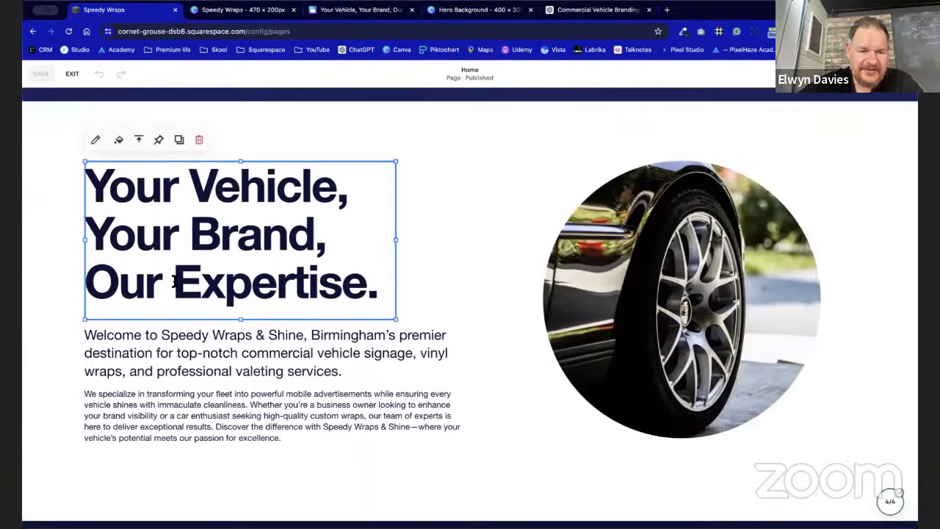
{"action": "left_click_drag", "start_coordinate": [174, 282], "coordinate": [365, 284]}
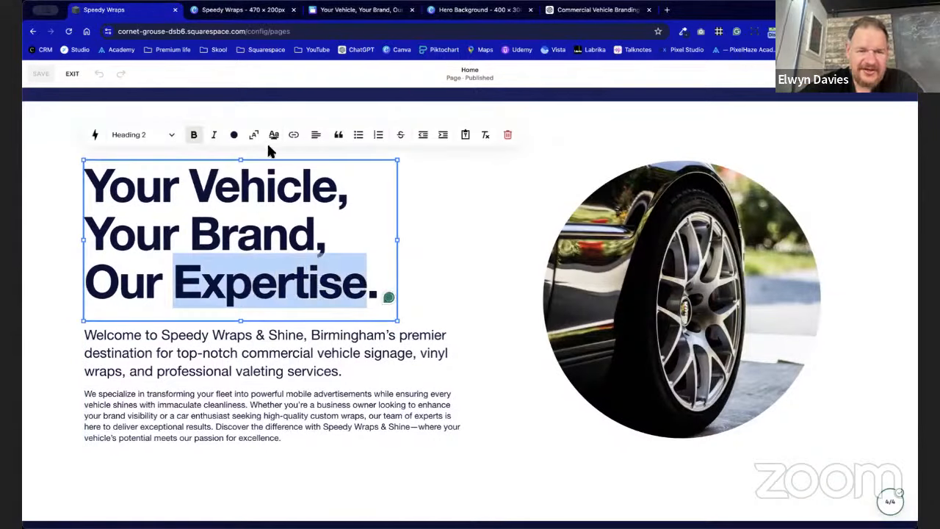
{"action": "left_click", "coordinate": [273, 136]}
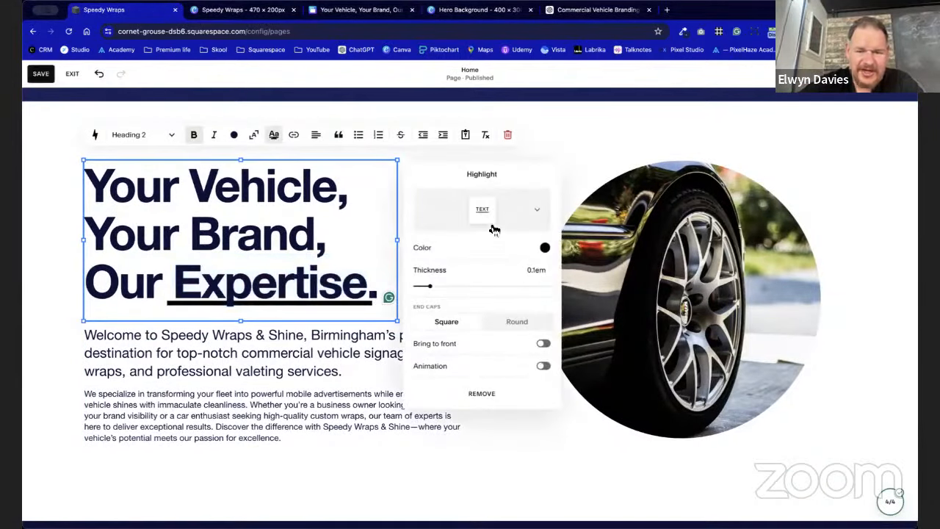
{"action": "left_click", "coordinate": [533, 213]}
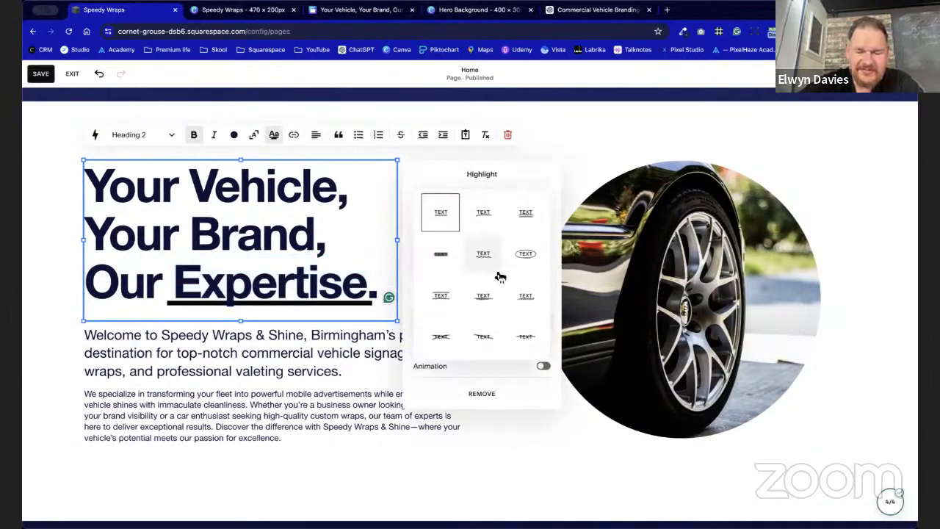
{"action": "left_click", "coordinate": [527, 256]}
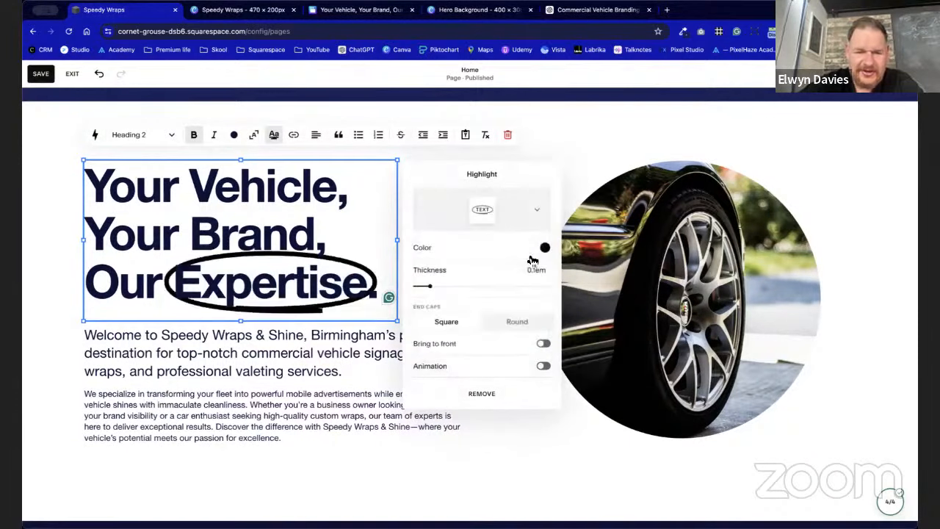
{"action": "left_click", "coordinate": [545, 249]}
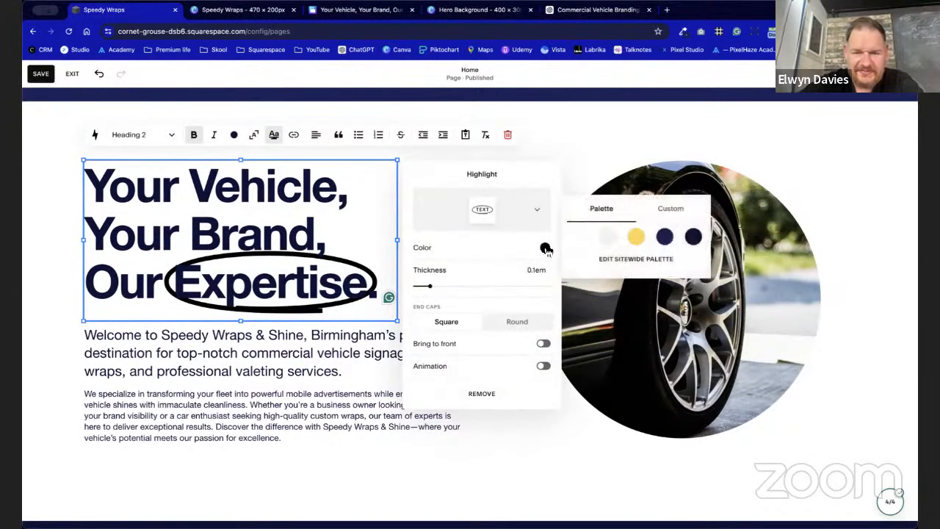
{"action": "left_click", "coordinate": [635, 239]}
Try the scribbled underline style on "Expertise", and settle on the single curved underline highlight.
{"action": "left_click", "coordinate": [537, 211]}
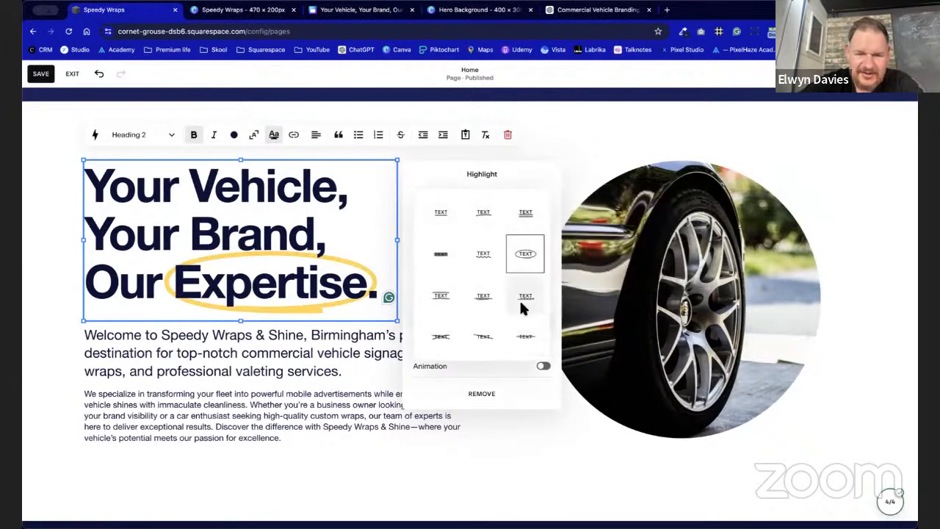
{"action": "left_click", "coordinate": [525, 309]}
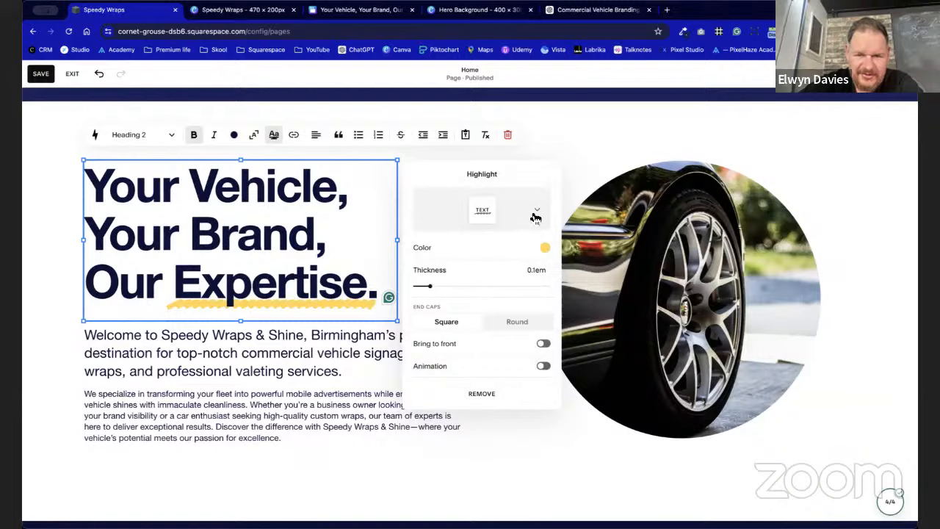
{"action": "left_click", "coordinate": [537, 215]}
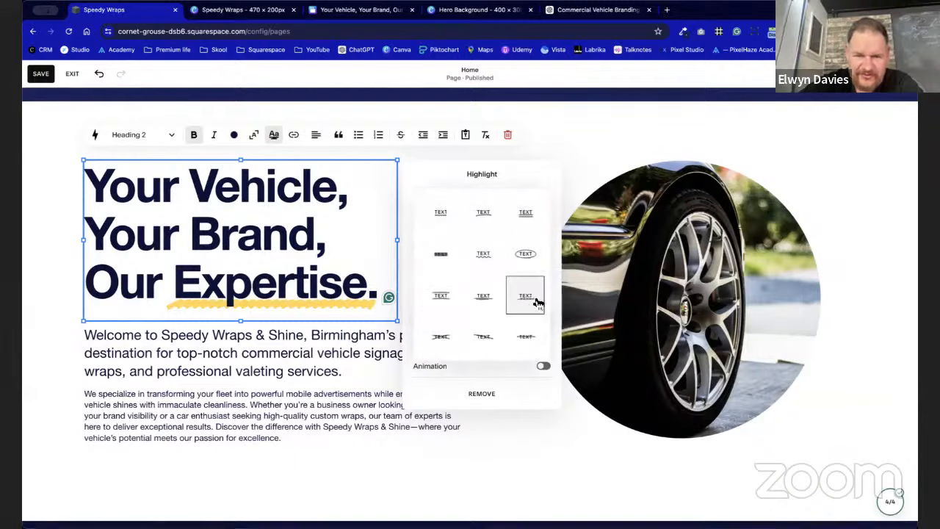
{"action": "left_click", "coordinate": [485, 222]}
{"action": "left_click", "coordinate": [601, 469]}
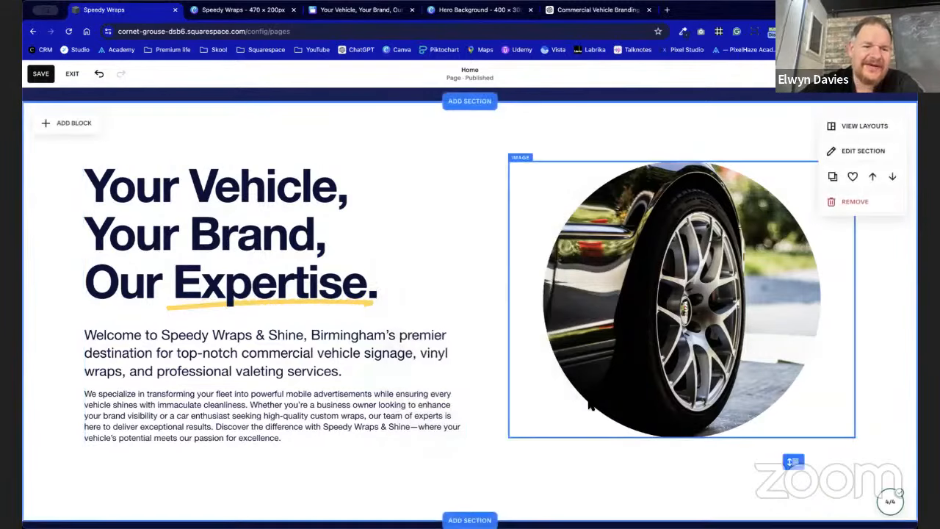
Save the home page changes and leave the page editor.
{"action": "scroll", "coordinate": [474, 488], "scroll_direction": "down", "scroll_amount": 1}
{"action": "scroll", "coordinate": [473, 488], "scroll_direction": "up", "scroll_amount": 1}
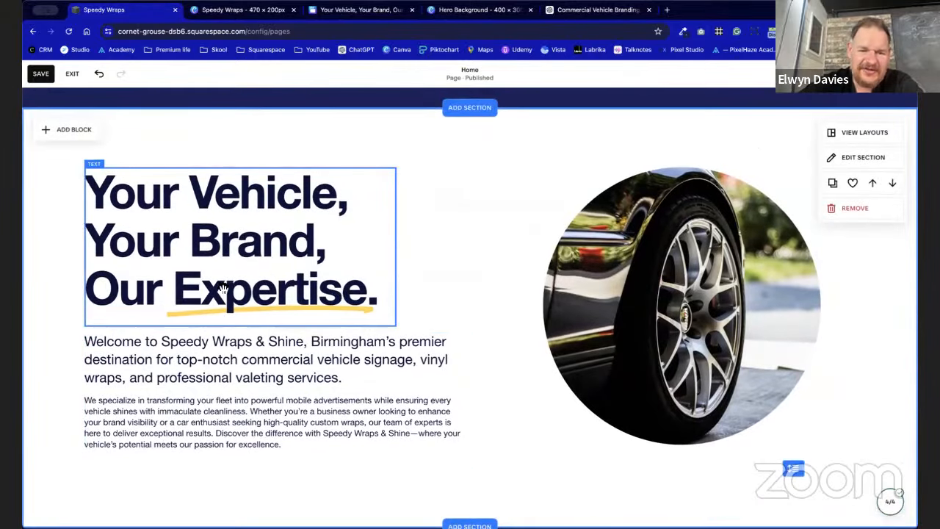
{"action": "left_click", "coordinate": [44, 74]}
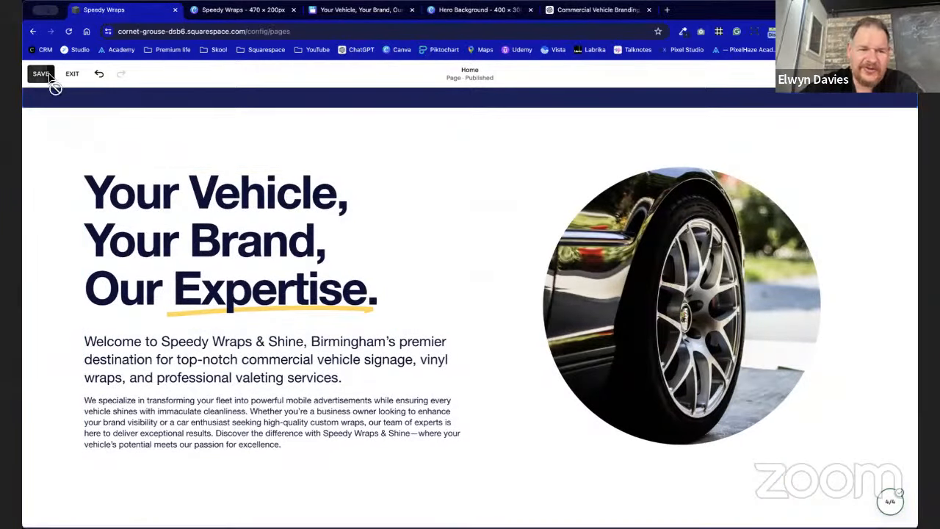
{"action": "left_click", "coordinate": [72, 75]}
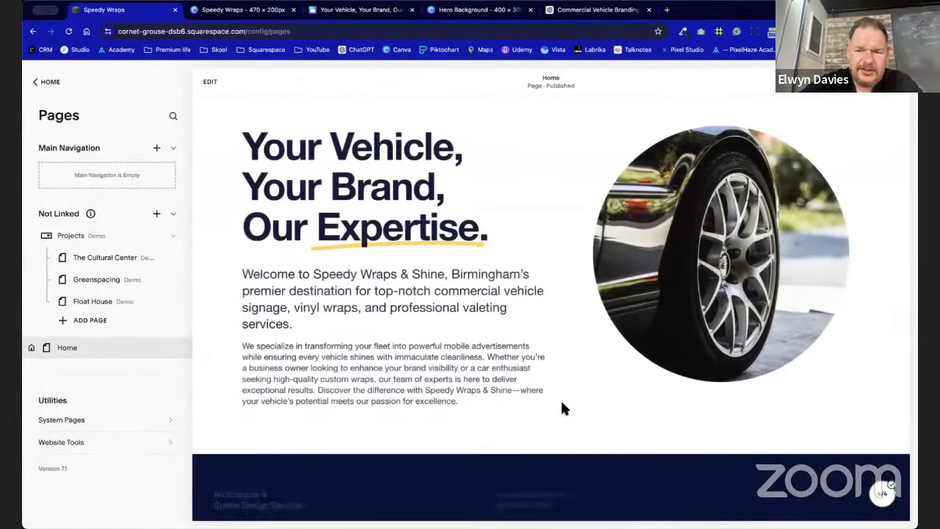
Look over the desktop page, switch the preview to the mobile layout and open it for editing.
{"action": "scroll", "coordinate": [560, 399], "scroll_direction": "up", "scroll_amount": 6}
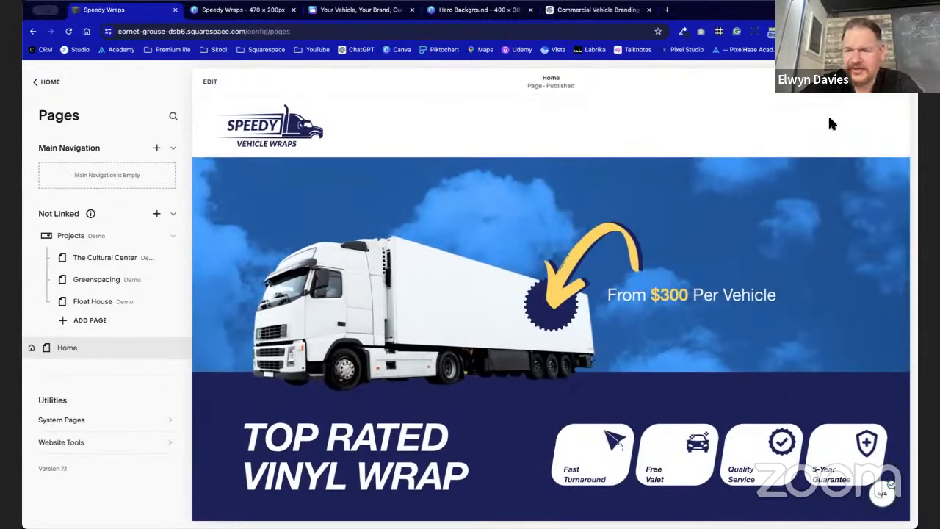
{"action": "scroll", "coordinate": [682, 282], "scroll_direction": "down", "scroll_amount": 4}
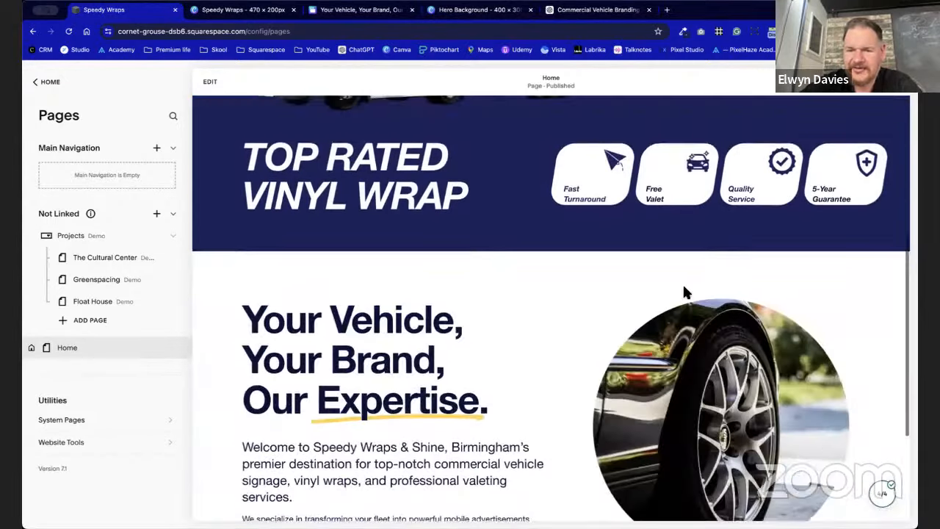
{"action": "scroll", "coordinate": [683, 282], "scroll_direction": "up", "scroll_amount": 4}
{"action": "left_click", "coordinate": [846, 81]}
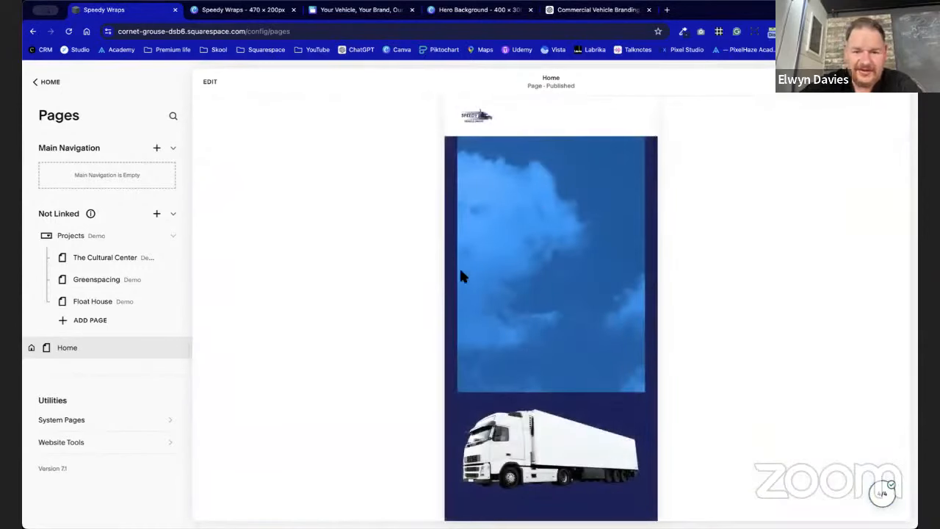
{"action": "left_click", "coordinate": [211, 82]}
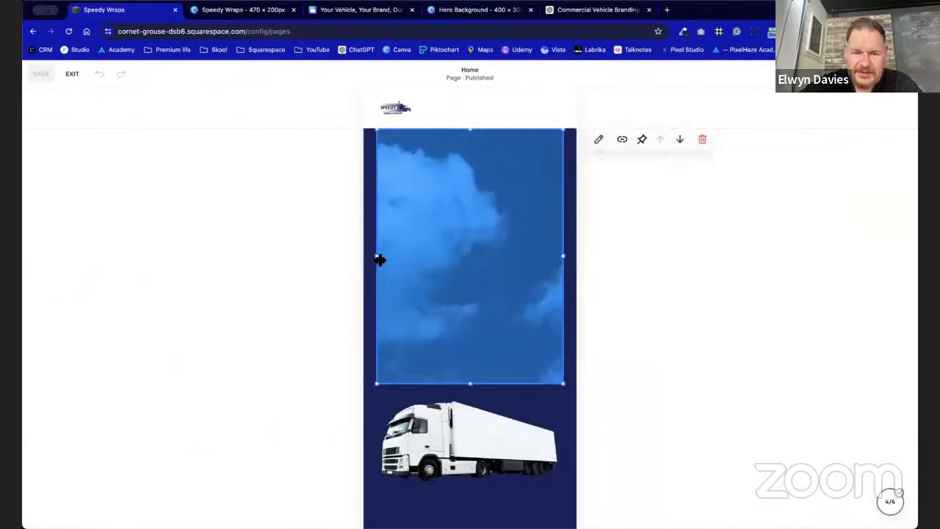
Widen the sky image on both sides so it spans the full width of the mobile hero section.
{"action": "left_click_drag", "start_coordinate": [380, 260], "coordinate": [364, 260]}
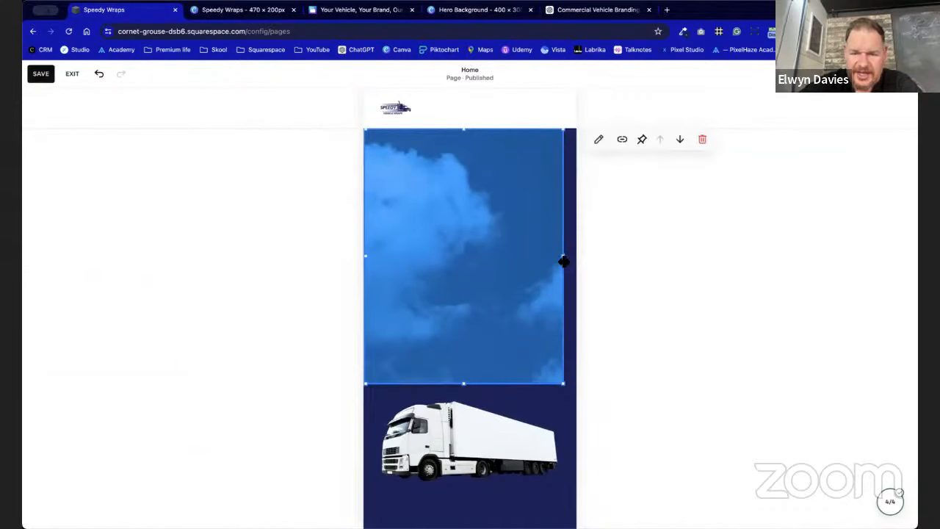
{"action": "left_click_drag", "start_coordinate": [563, 260], "coordinate": [576, 260]}
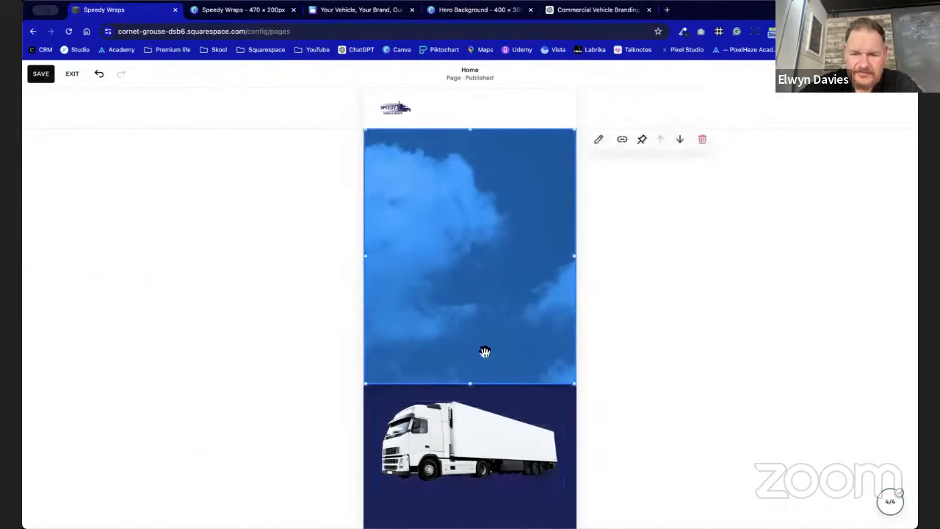
{"action": "mouse_move", "coordinate": [474, 385]}
{"action": "left_mouse_down"}
{"action": "mouse_move", "coordinate": [473, 356]}
{"action": "mouse_move", "coordinate": [474, 382]}
{"action": "left_mouse_up"}
{"action": "left_click", "coordinate": [634, 385]}
Move the truck image up so its wheels overlap the sky image's lower edge, and make its block slightly taller.
{"action": "left_click_drag", "start_coordinate": [510, 438], "coordinate": [505, 352]}
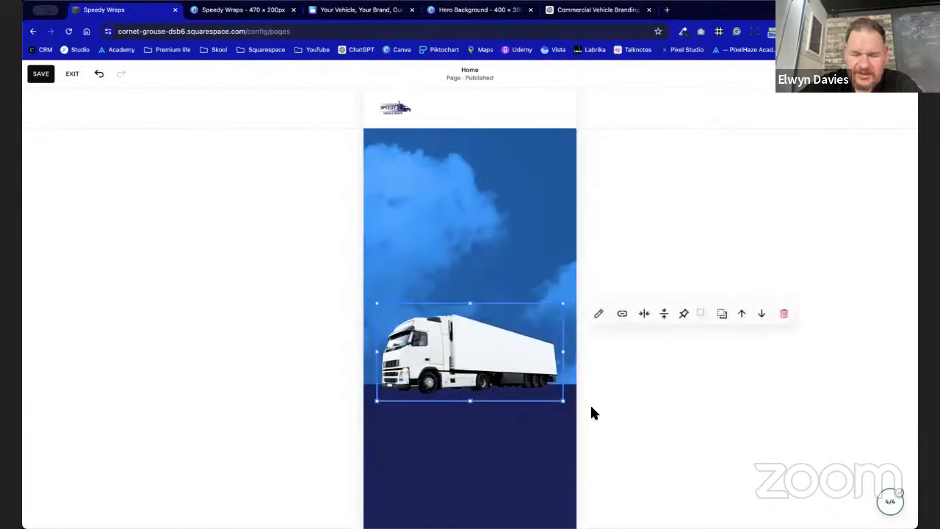
{"action": "left_click_drag", "start_coordinate": [470, 302], "coordinate": [470, 283]}
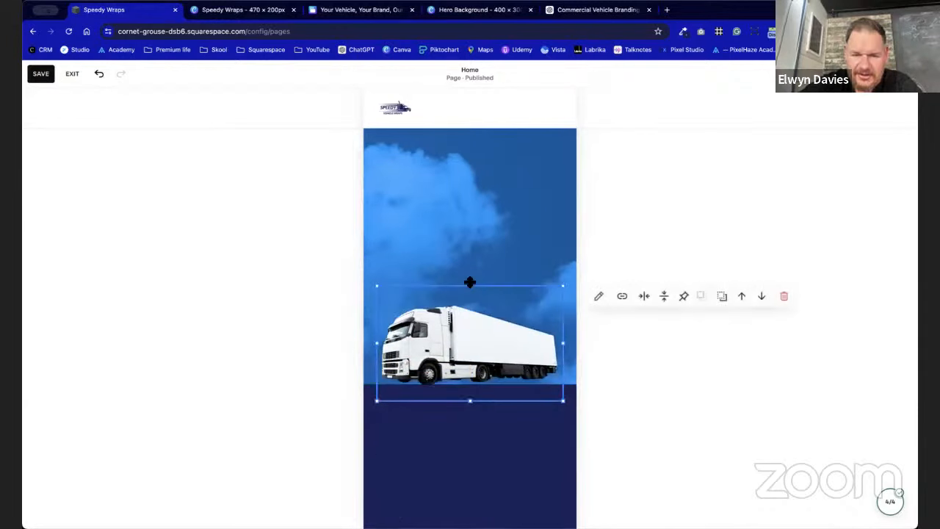
{"action": "left_click_drag", "start_coordinate": [487, 346], "coordinate": [482, 351]}
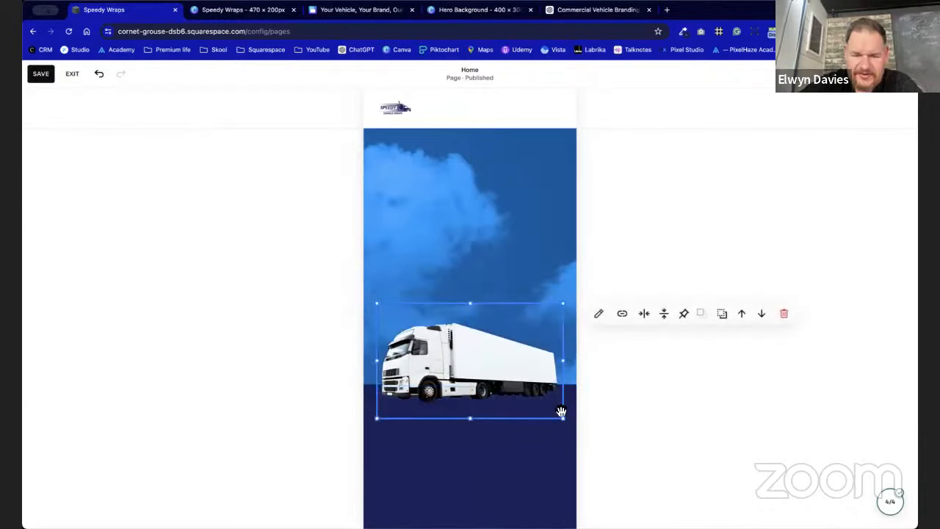
{"action": "left_click", "coordinate": [540, 446]}
Move the navy badge shape up onto the truck's trailer and shrink it to fit there.
{"action": "scroll", "coordinate": [481, 487], "scroll_direction": "down", "scroll_amount": 2}
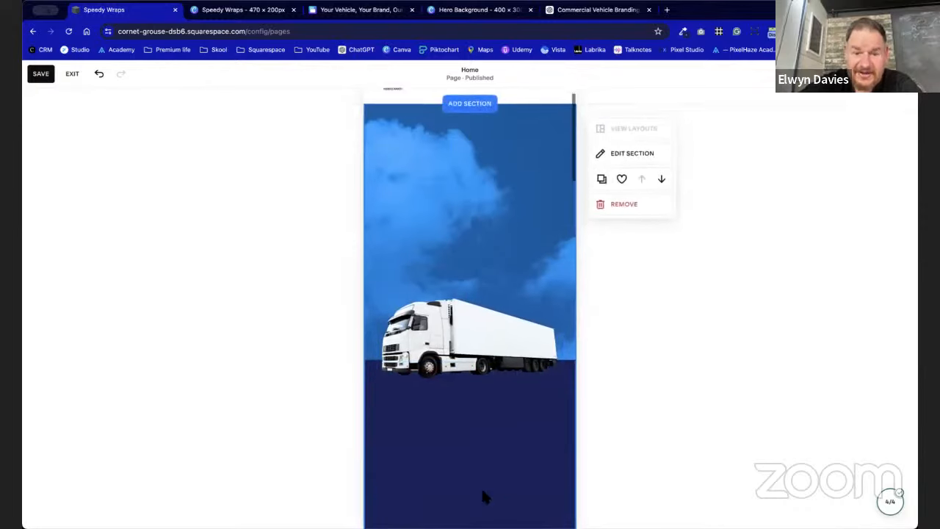
{"action": "left_click_drag", "start_coordinate": [488, 461], "coordinate": [512, 232]}
{"action": "left_click_drag", "start_coordinate": [399, 160], "coordinate": [452, 190]}
{"action": "left_click_drag", "start_coordinate": [514, 220], "coordinate": [490, 227]}
{"action": "left_click_drag", "start_coordinate": [562, 193], "coordinate": [537, 215]}
{"action": "left_click", "coordinate": [527, 389]}
Move the yellow arrow up above the trailer, resize it to point at the badge, and bring it to the front.
{"action": "scroll", "coordinate": [526, 388], "scroll_direction": "down", "scroll_amount": 3}
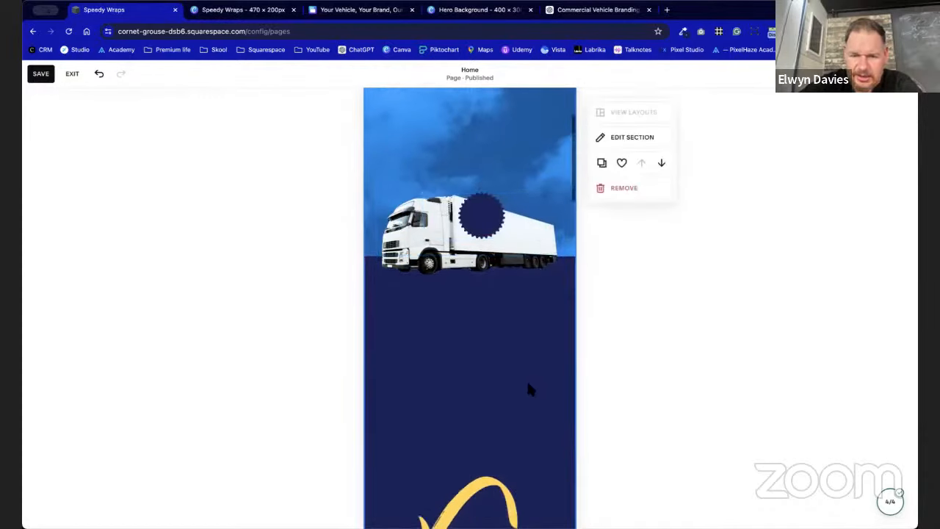
{"action": "left_click_drag", "start_coordinate": [487, 456], "coordinate": [483, 213]}
{"action": "left_click_drag", "start_coordinate": [453, 316], "coordinate": [448, 216]}
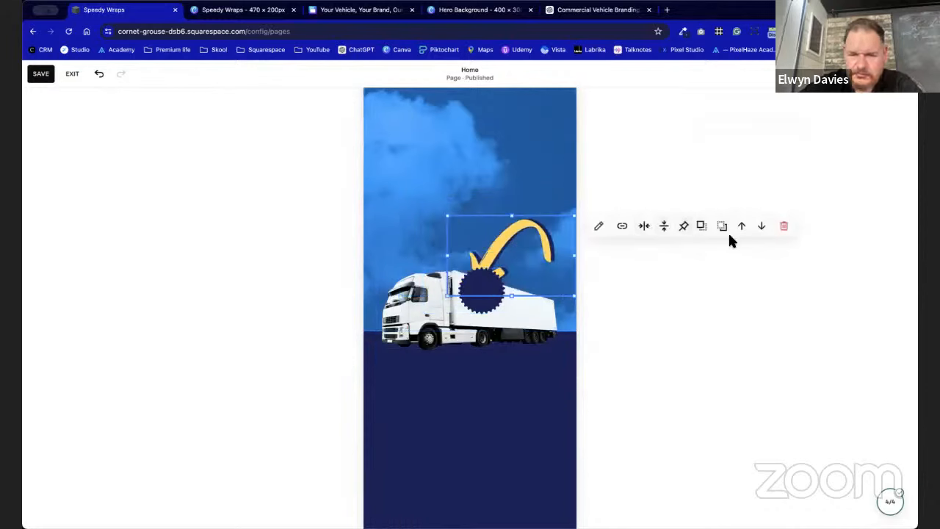
{"action": "left_click", "coordinate": [702, 225]}
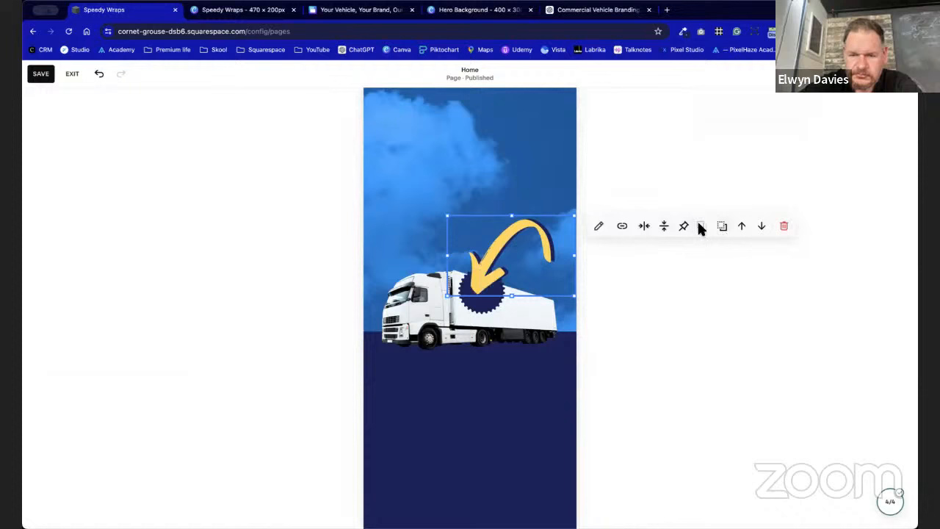
{"action": "left_click", "coordinate": [520, 391]}
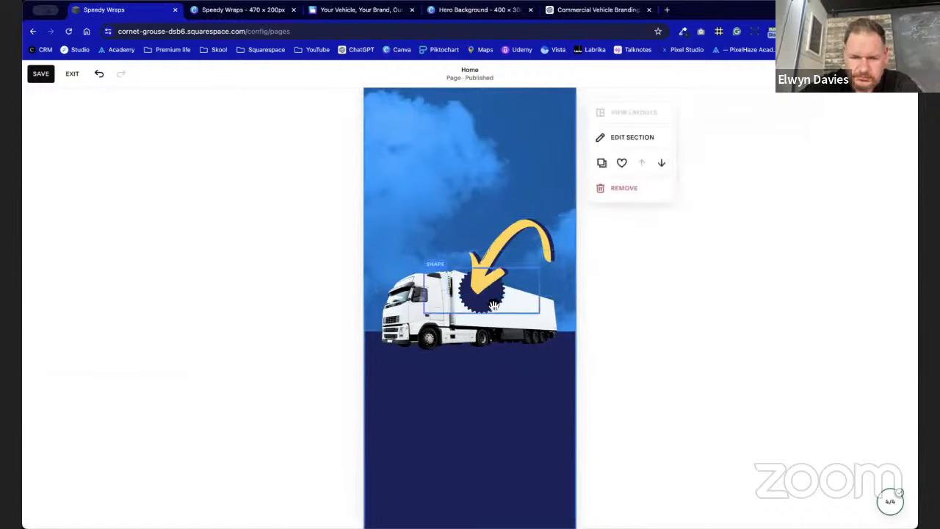
Shift the badge slightly down and left on the trailer, and lower the arrow so its tip overlaps the badge.
{"action": "mouse_move", "coordinate": [494, 306]}
{"action": "left_mouse_down"}
{"action": "mouse_move", "coordinate": [486, 314]}
{"action": "mouse_move", "coordinate": [505, 318]}
{"action": "left_mouse_up"}
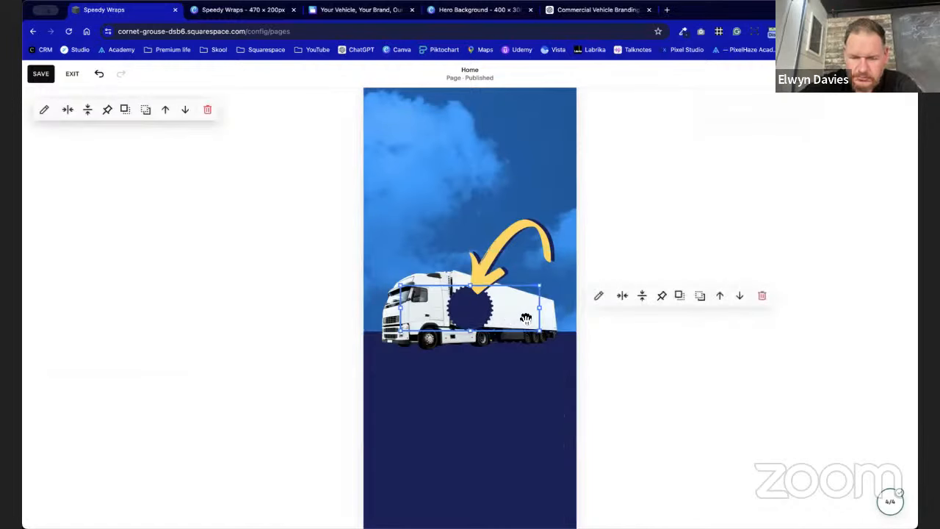
{"action": "left_click_drag", "start_coordinate": [503, 259], "coordinate": [507, 281]}
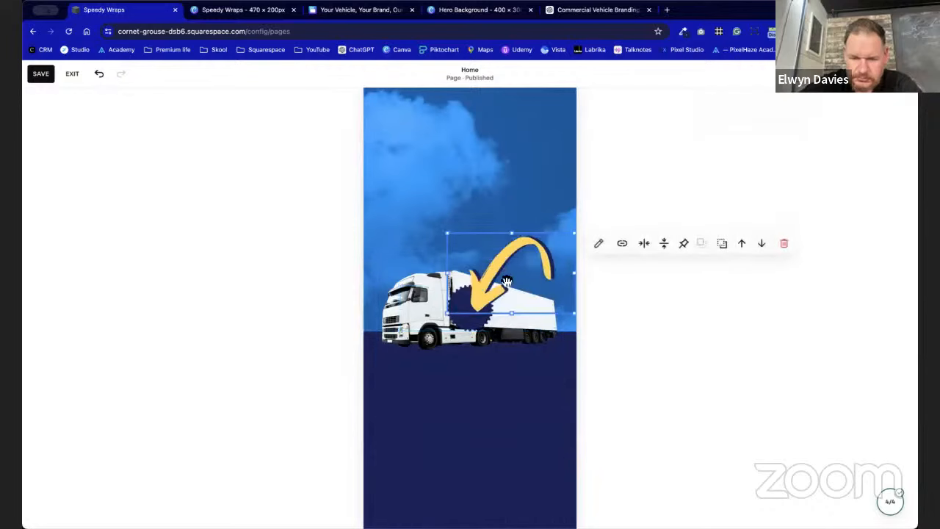
{"action": "left_click", "coordinate": [521, 423]}
Move the "From $300 Per Vehicle" text up below the truck and narrow its block to the right half of the hero.
{"action": "scroll", "coordinate": [521, 423], "scroll_direction": "down", "scroll_amount": 5}
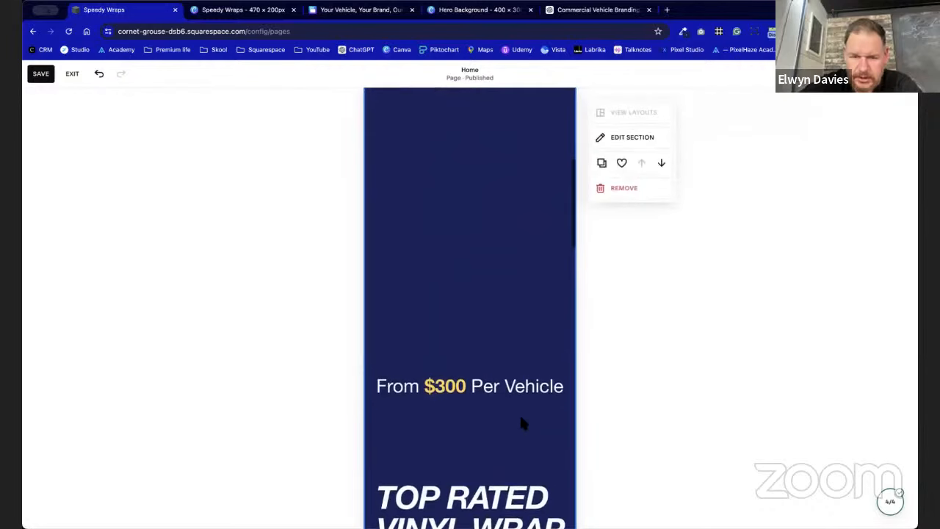
{"action": "left_click_drag", "start_coordinate": [518, 395], "coordinate": [518, 174]}
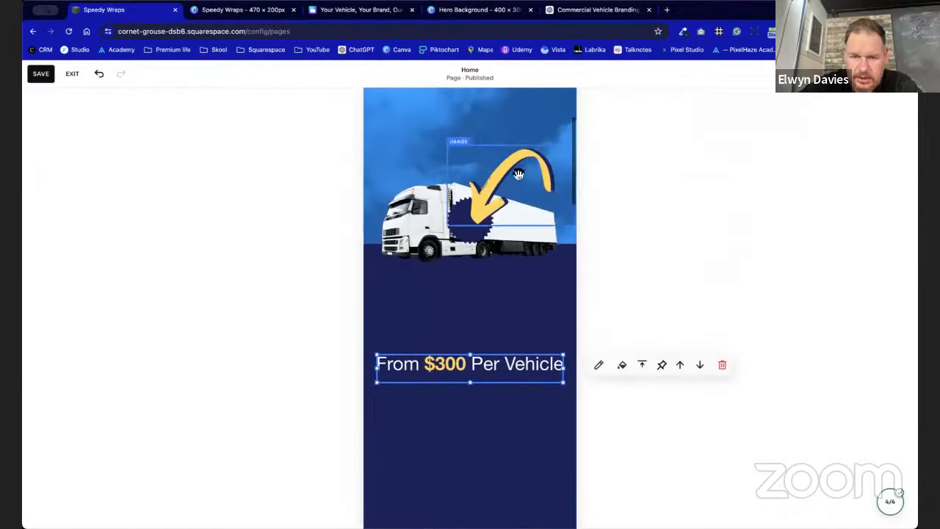
{"action": "left_click_drag", "start_coordinate": [382, 374], "coordinate": [474, 371]}
{"action": "left_click", "coordinate": [498, 409]}
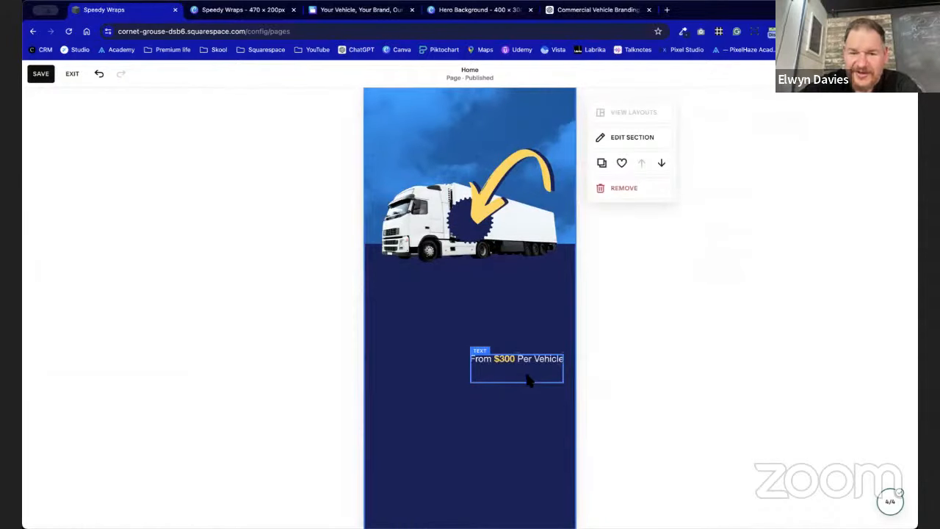
Bring the price text to the front, shrink its block, and place it just below the arrow's tail above the trailer.
{"action": "left_click_drag", "start_coordinate": [529, 380], "coordinate": [526, 238]}
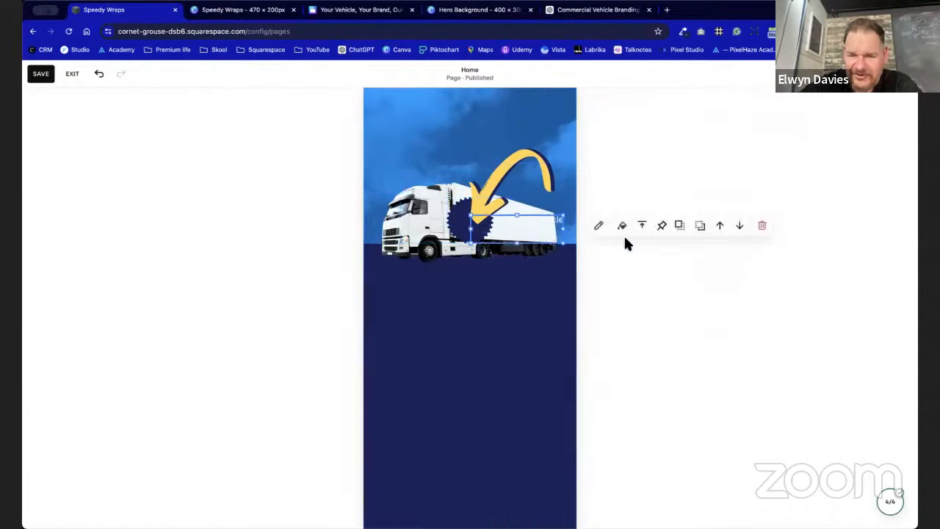
{"action": "left_click", "coordinate": [680, 228]}
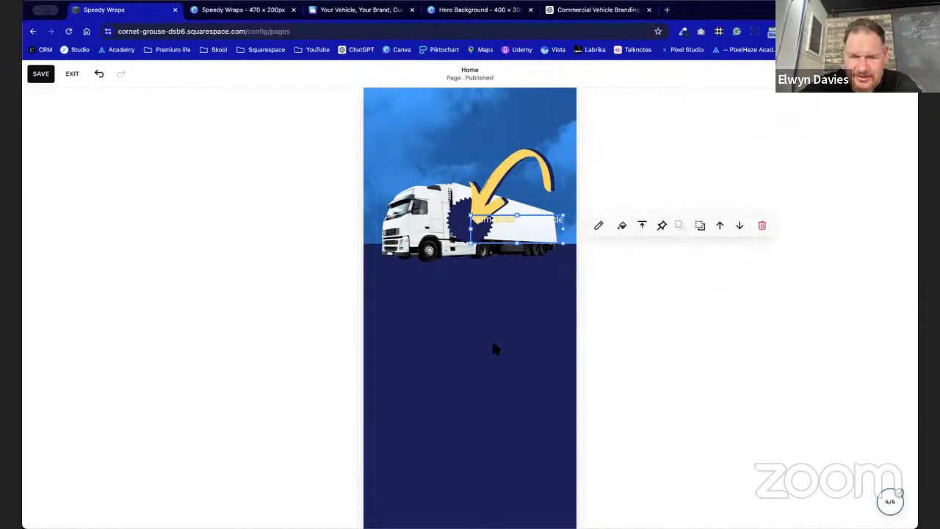
{"action": "scroll", "coordinate": [492, 341], "scroll_direction": "up", "scroll_amount": 2}
{"action": "mouse_move", "coordinate": [506, 277]}
{"action": "left_mouse_down"}
{"action": "mouse_move", "coordinate": [505, 255]}
{"action": "mouse_move", "coordinate": [511, 263]}
{"action": "left_mouse_up"}
{"action": "left_click", "coordinate": [524, 426]}
{"action": "left_click_drag", "start_coordinate": [526, 317], "coordinate": [518, 294]}
{"action": "left_click", "coordinate": [503, 440]}
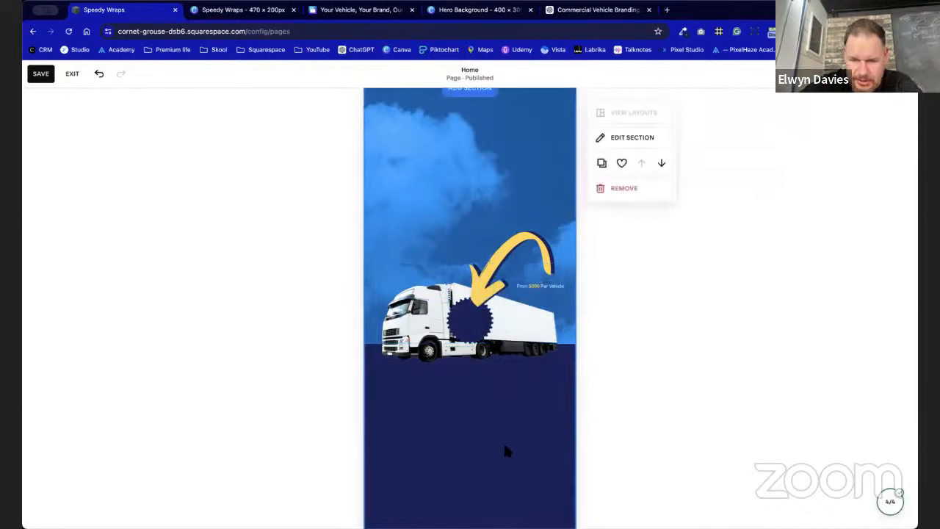
Widen the "From $300 Per Vehicle" block toward the badge, and raise the yellow arrow and badge slightly on the trailer.
{"action": "left_click", "coordinate": [537, 301]}
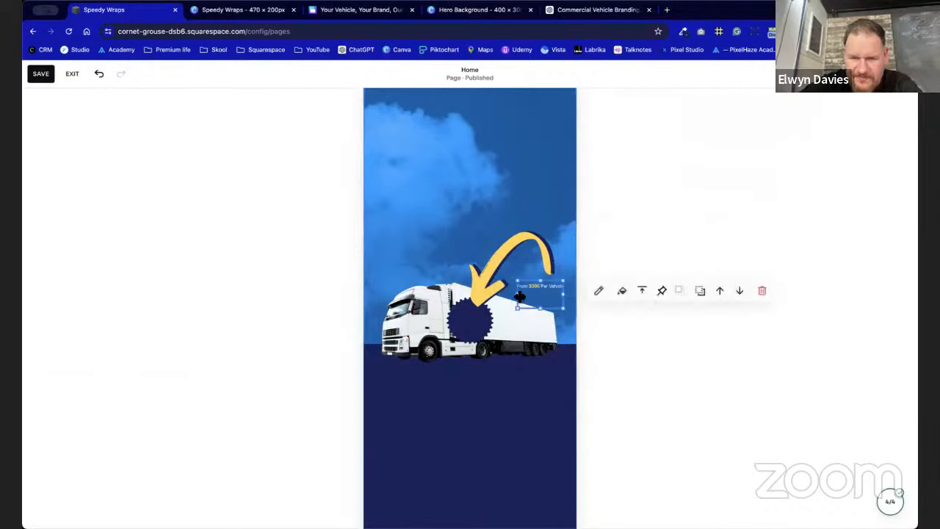
{"action": "left_click_drag", "start_coordinate": [520, 296], "coordinate": [496, 294]}
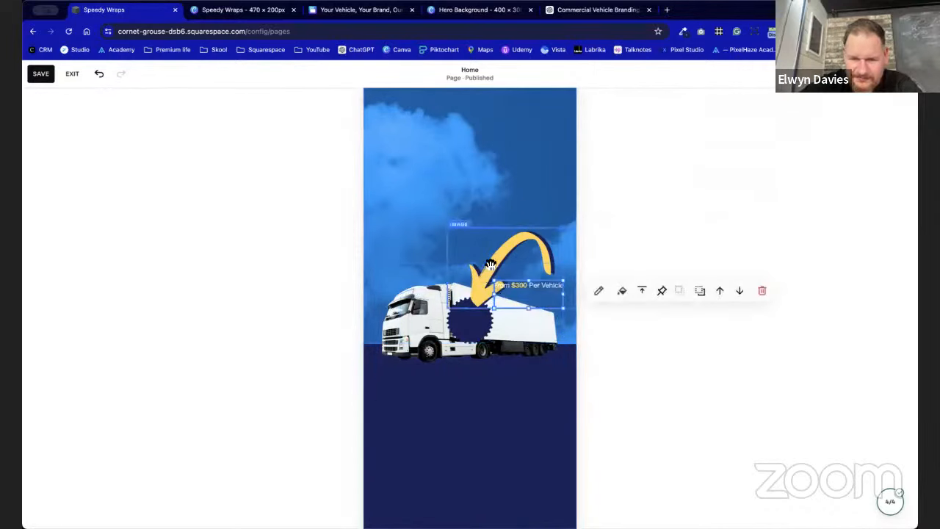
{"action": "left_click_drag", "start_coordinate": [498, 262], "coordinate": [498, 245]}
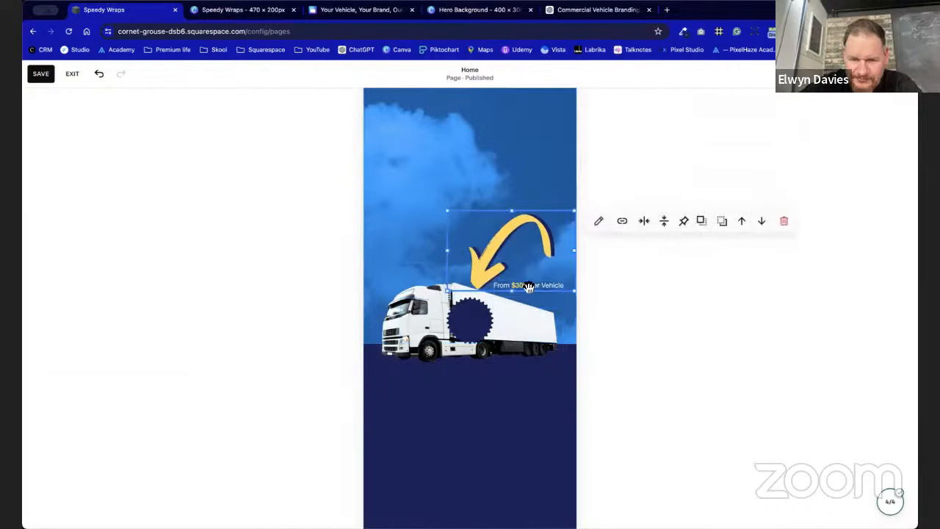
{"action": "left_click_drag", "start_coordinate": [489, 321], "coordinate": [485, 306]}
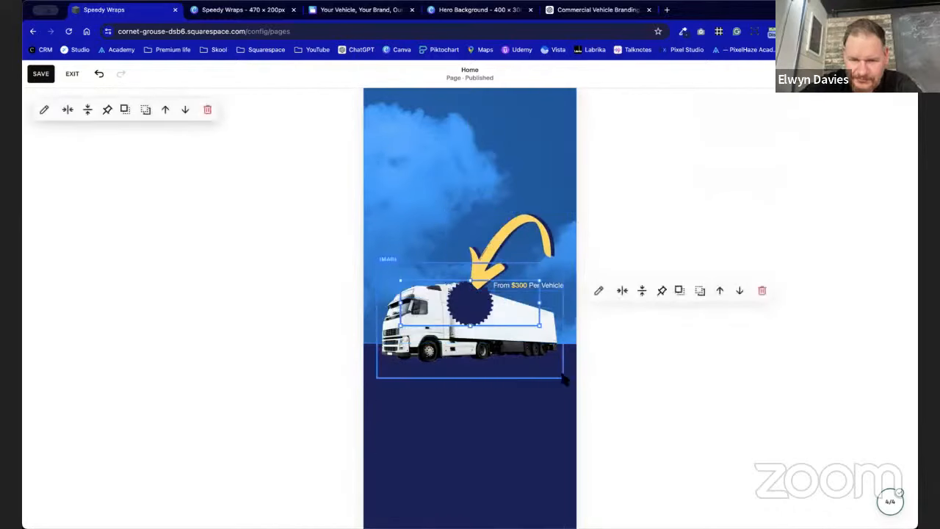
Reduce the height of the "From $300 Per Vehicle" block so it fits its single line of text.
{"action": "left_click", "coordinate": [547, 295]}
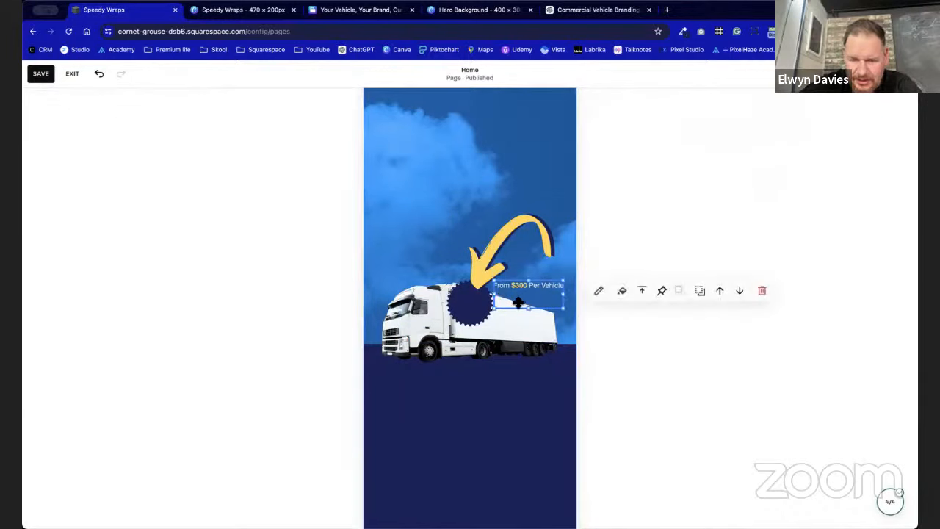
{"action": "left_click_drag", "start_coordinate": [530, 310], "coordinate": [536, 287]}
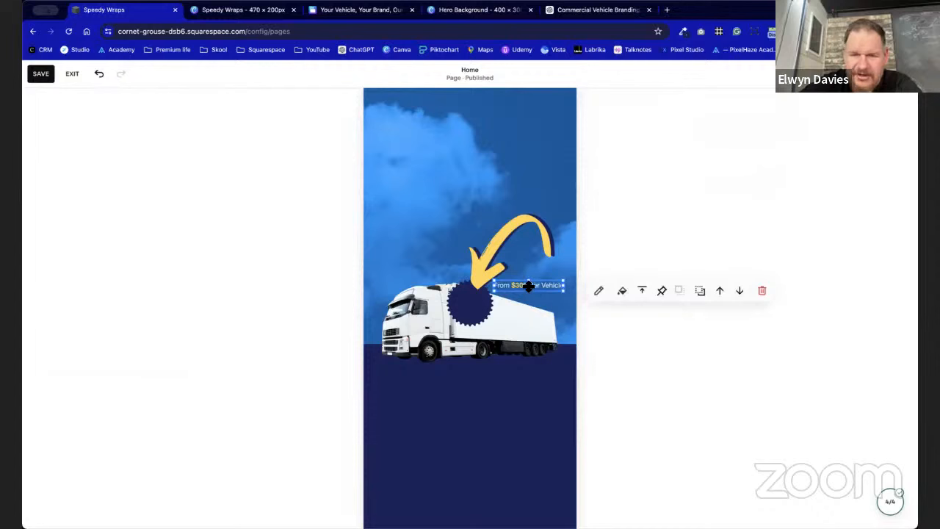
{"action": "left_click", "coordinate": [547, 294]}
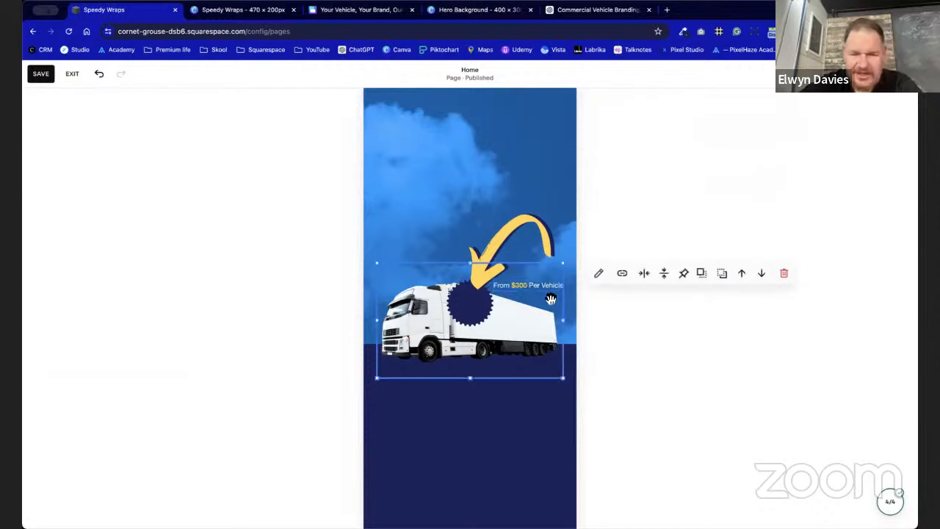
{"action": "left_click", "coordinate": [550, 292]}
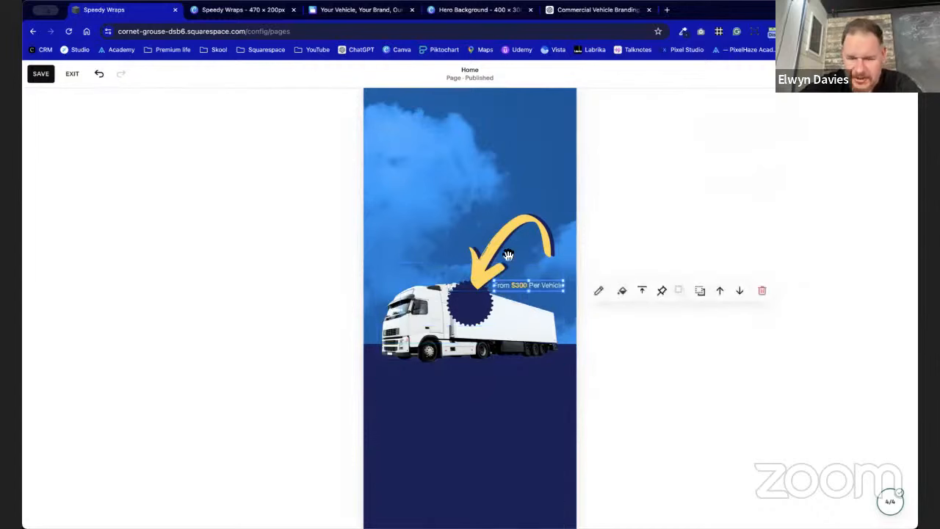
Shrink the yellow arrow and position it with its tip on the badge and its tail above the price text.
{"action": "left_click_drag", "start_coordinate": [508, 244], "coordinate": [490, 254]}
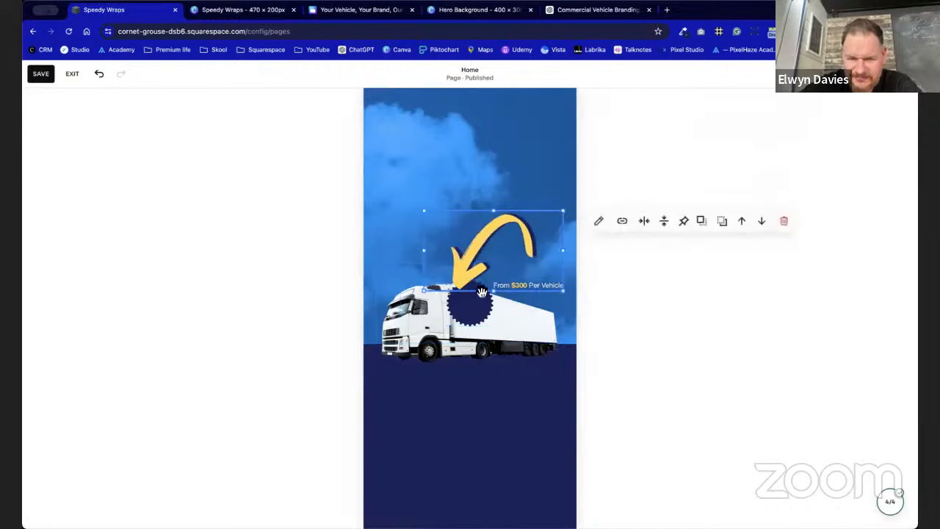
{"action": "left_click_drag", "start_coordinate": [564, 211], "coordinate": [523, 243]}
{"action": "left_click_drag", "start_coordinate": [479, 264], "coordinate": [502, 265]}
{"action": "left_click", "coordinate": [606, 314]}
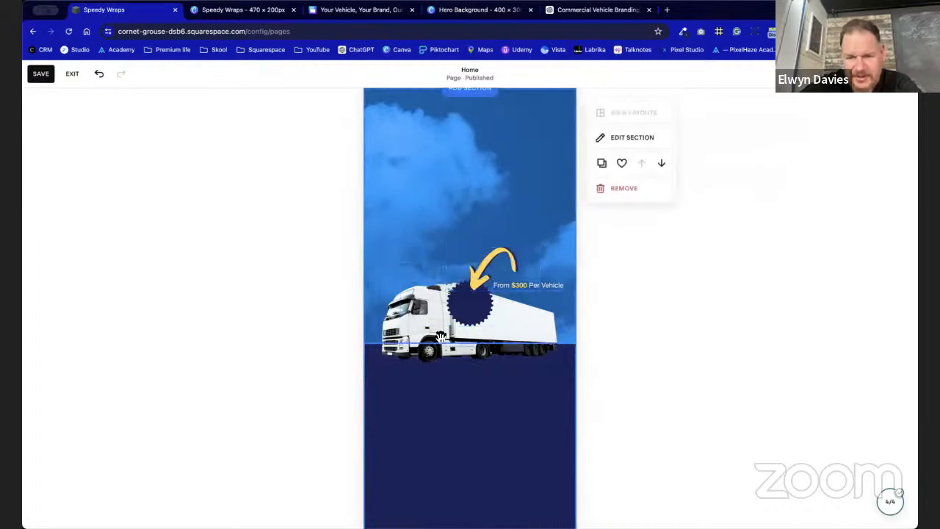
Move the "TOP RATED VINYL WRAP" heading from the lower hero up into the sky above the truck.
{"action": "scroll", "coordinate": [551, 468], "scroll_direction": "up", "scroll_amount": 1}
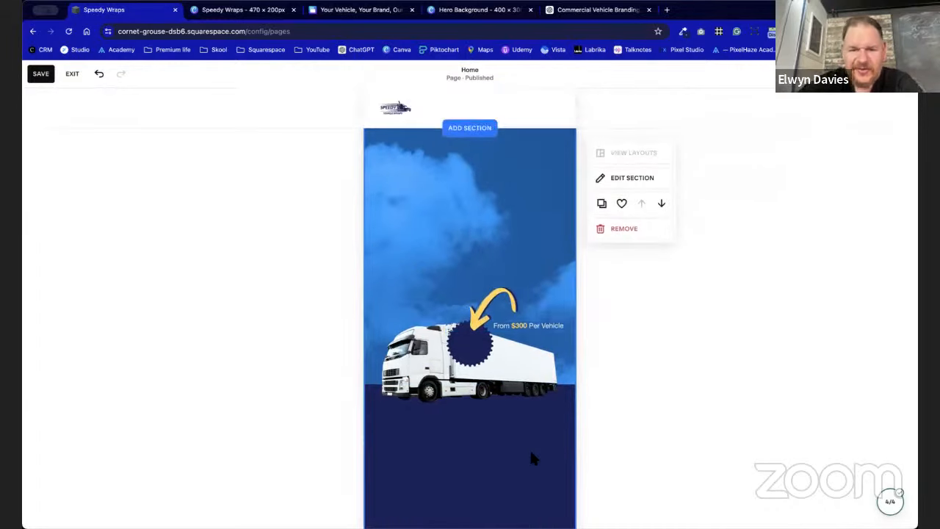
{"action": "scroll", "coordinate": [453, 412], "scroll_direction": "down", "scroll_amount": 10}
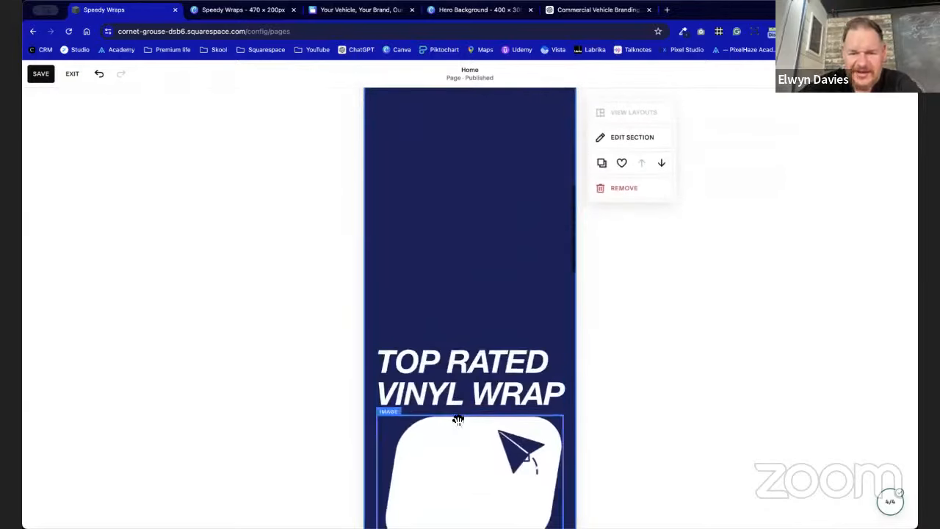
{"action": "left_click_drag", "start_coordinate": [457, 420], "coordinate": [445, 231]}
{"action": "scroll", "coordinate": [449, 213], "scroll_direction": "up", "scroll_amount": 3}
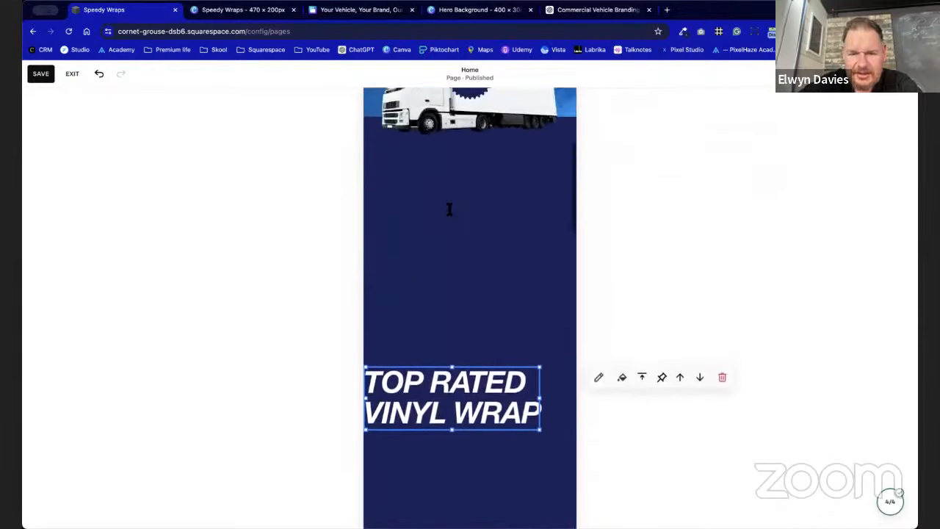
{"action": "left_click", "coordinate": [487, 438]}
{"action": "left_click", "coordinate": [462, 368]}
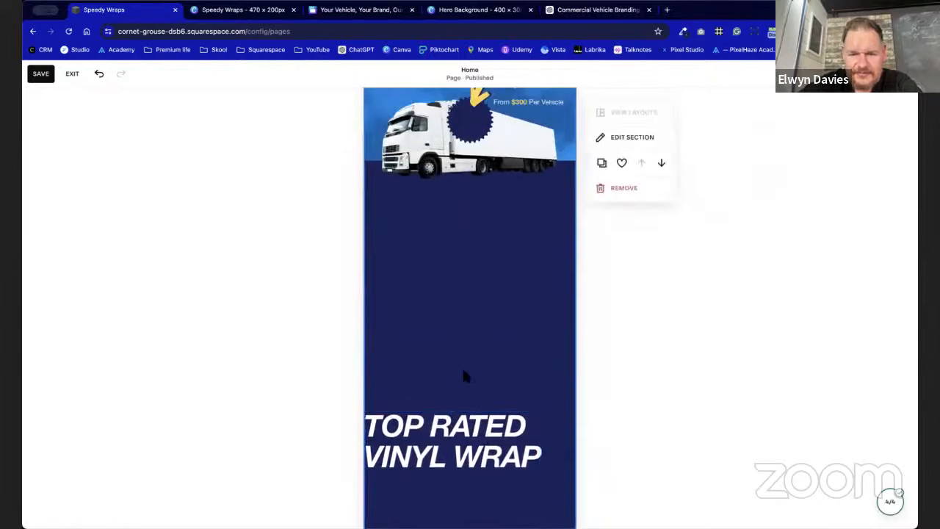
{"action": "left_click_drag", "start_coordinate": [468, 433], "coordinate": [475, 228]}
{"action": "scroll", "coordinate": [478, 196], "scroll_direction": "up", "scroll_amount": 3}
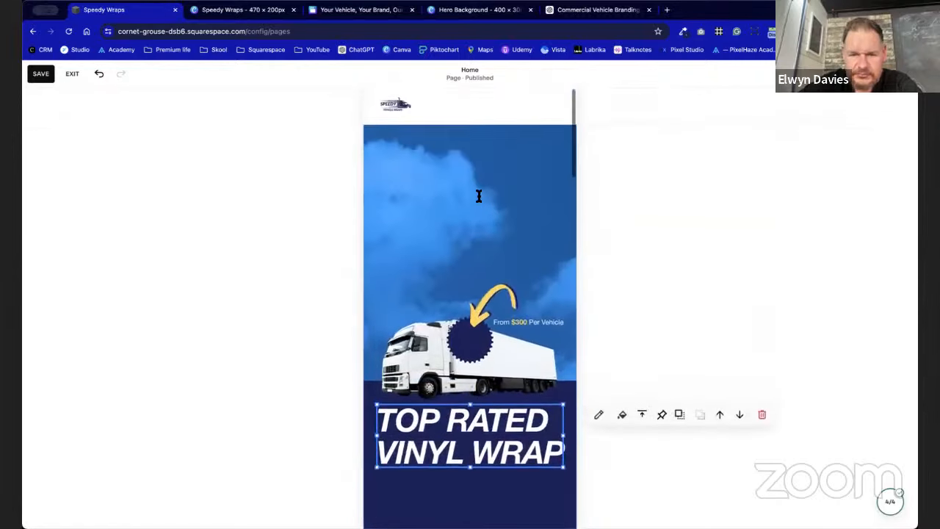
{"action": "left_click", "coordinate": [509, 481]}
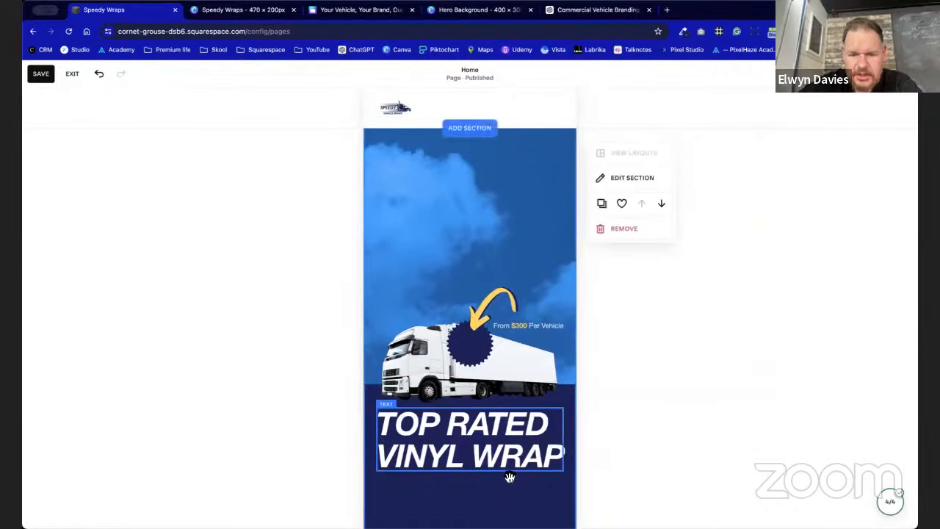
{"action": "left_click_drag", "start_coordinate": [507, 459], "coordinate": [509, 255]}
{"action": "left_click", "coordinate": [521, 511]}
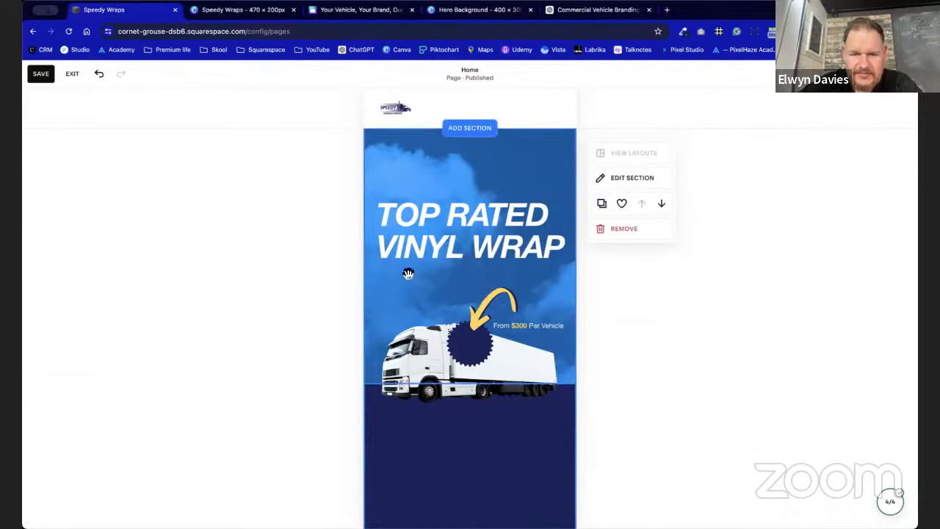
Narrow the "TOP RATED VINYL WRAP" heading to about two thirds of the hero width and lower it slightly toward the truck.
{"action": "left_click_drag", "start_coordinate": [566, 199], "coordinate": [519, 198]}
{"action": "left_click", "coordinate": [512, 468]}
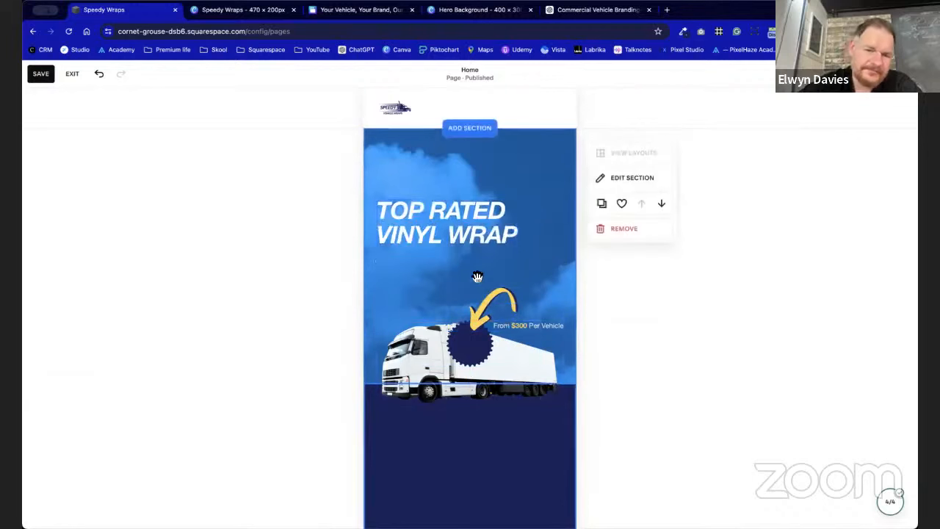
{"action": "left_click_drag", "start_coordinate": [470, 235], "coordinate": [470, 253]}
{"action": "left_click", "coordinate": [457, 450]}
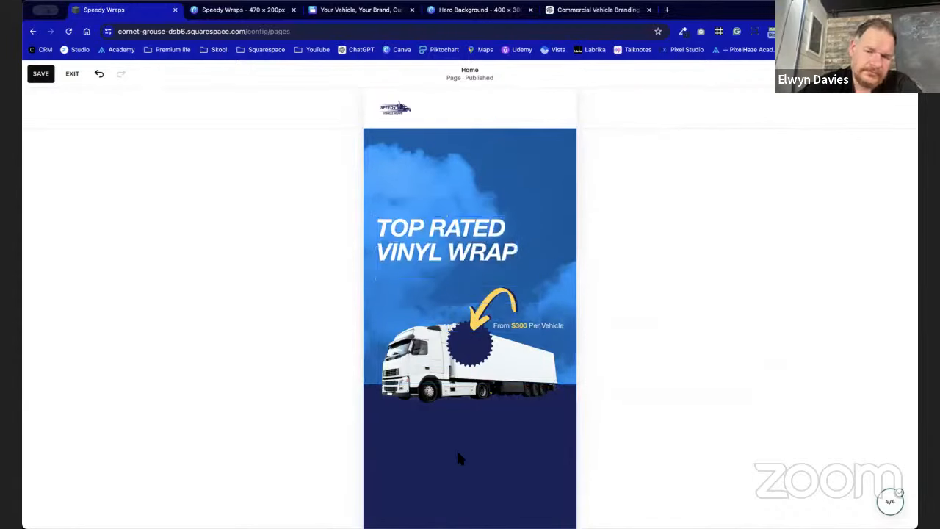
Move the white paper-plane card up through the dark blue area to just below the truck.
{"action": "scroll", "coordinate": [456, 450], "scroll_direction": "down", "scroll_amount": 5}
{"action": "scroll", "coordinate": [457, 458], "scroll_direction": "down", "scroll_amount": 3}
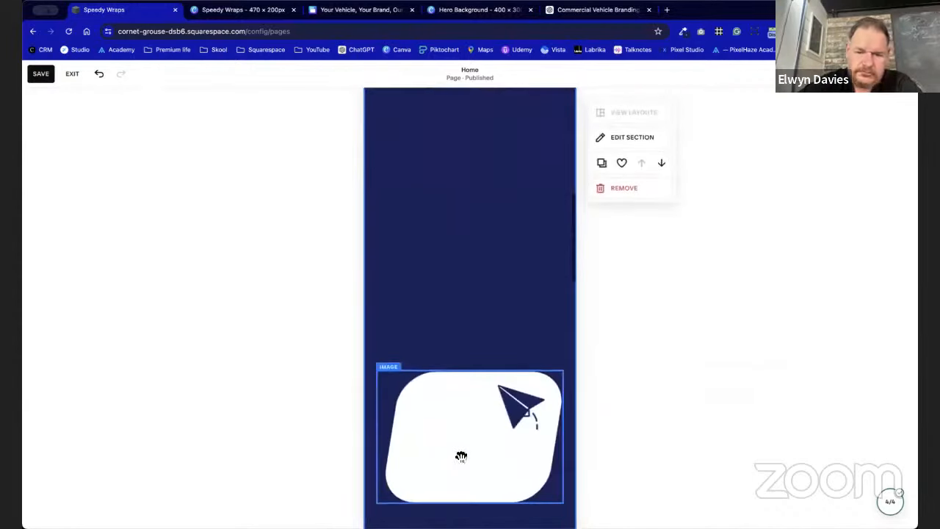
{"action": "left_click_drag", "start_coordinate": [463, 464], "coordinate": [457, 225]}
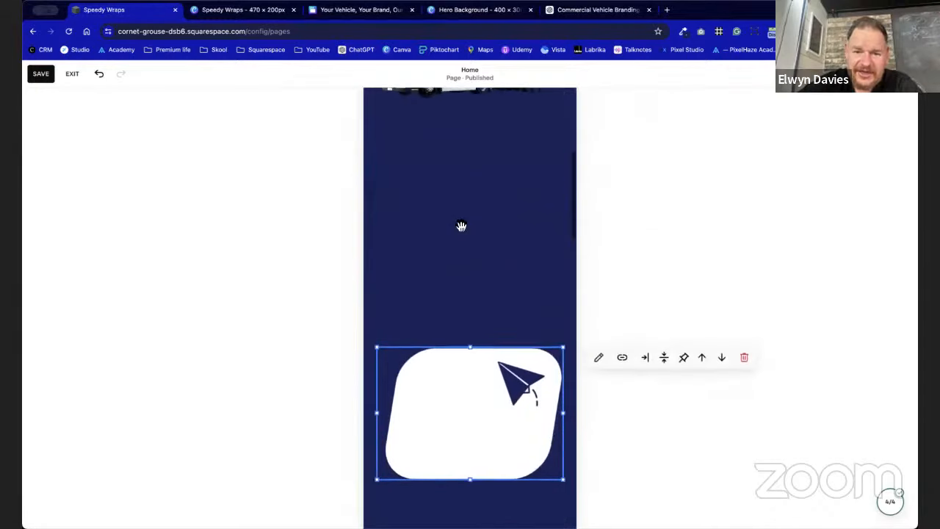
{"action": "left_click_drag", "start_coordinate": [487, 446], "coordinate": [478, 230]}
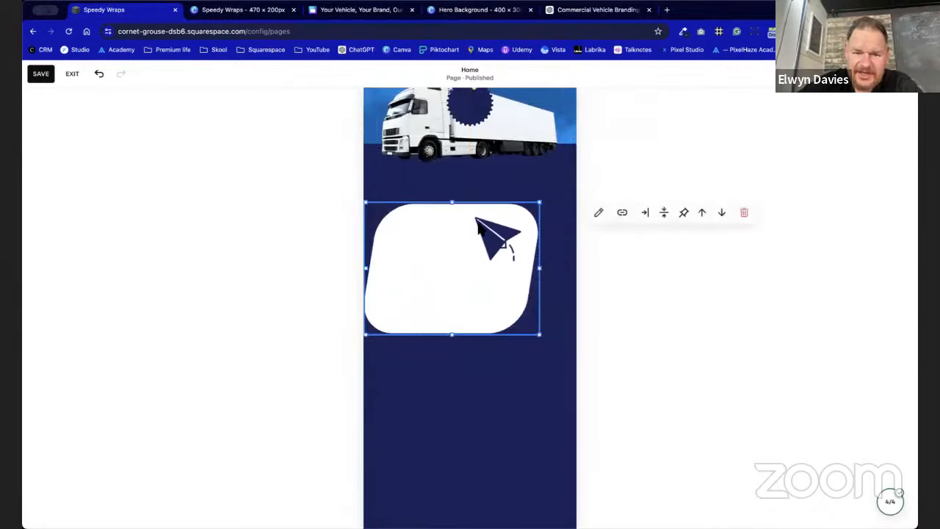
Shrink the paper-plane card to about two thirds of the hero width and center it closer beneath the truck.
{"action": "left_click_drag", "start_coordinate": [544, 340], "coordinate": [512, 317]}
{"action": "mouse_move", "coordinate": [458, 270]}
{"action": "left_mouse_down"}
{"action": "mouse_move", "coordinate": [474, 251]}
{"action": "mouse_move", "coordinate": [455, 252]}
{"action": "left_mouse_up"}
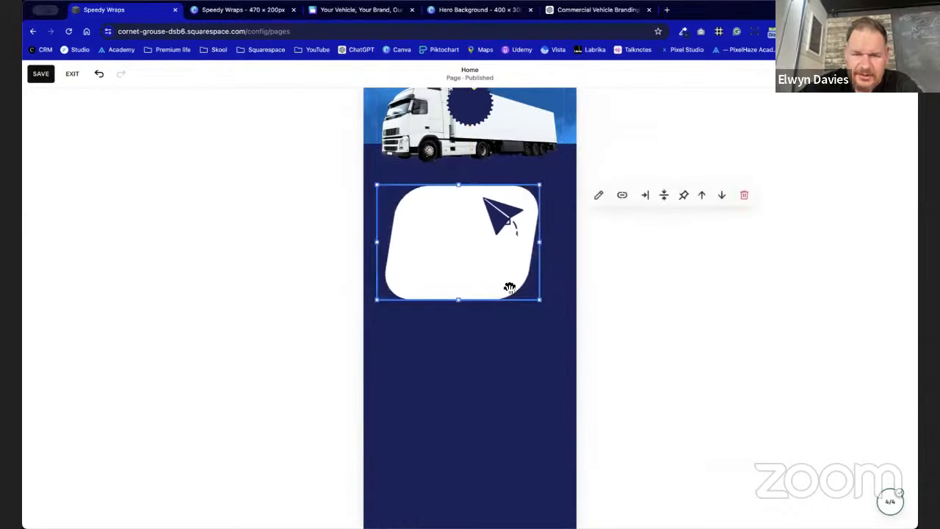
{"action": "left_click_drag", "start_coordinate": [538, 301], "coordinate": [517, 284]}
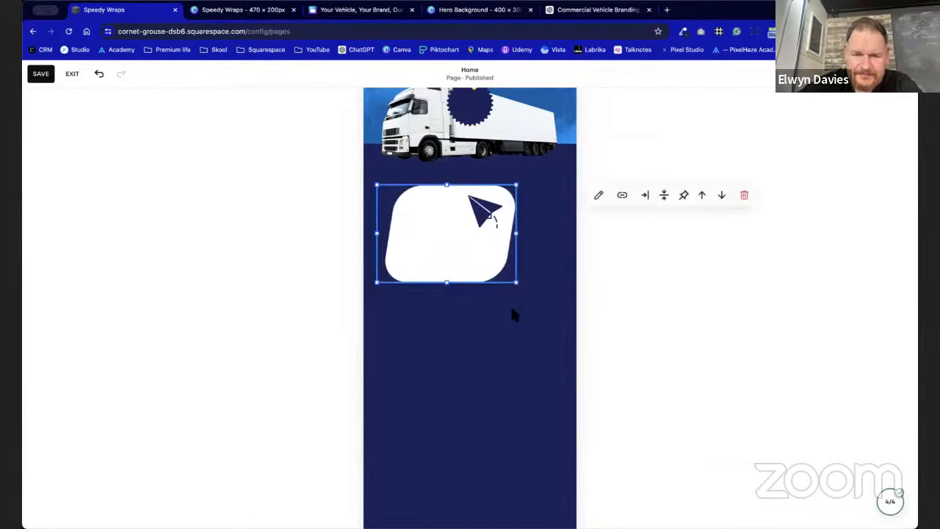
{"action": "left_click_drag", "start_coordinate": [457, 224], "coordinate": [478, 220]}
{"action": "left_click", "coordinate": [473, 336]}
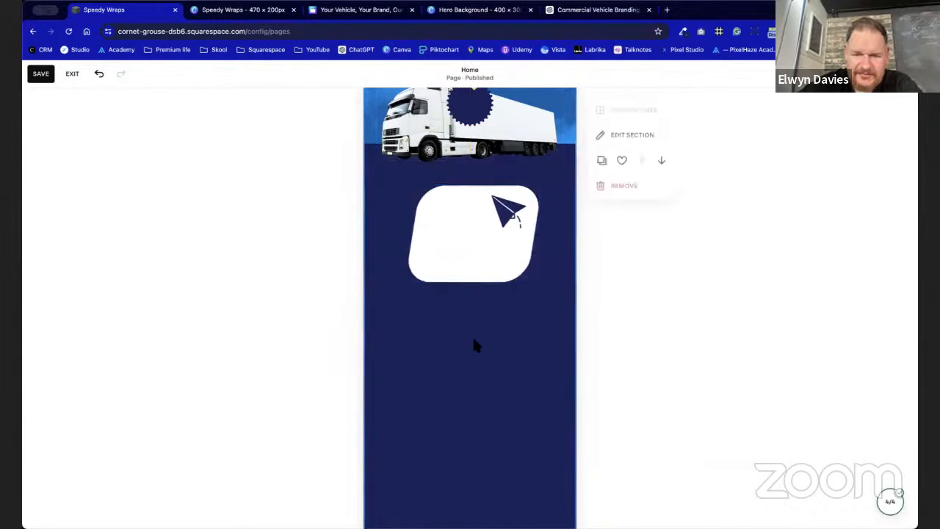
Shrink the white car card to match the paper-plane card and move it up directly beneath that card.
{"action": "scroll", "coordinate": [485, 459], "scroll_direction": "down", "scroll_amount": 5}
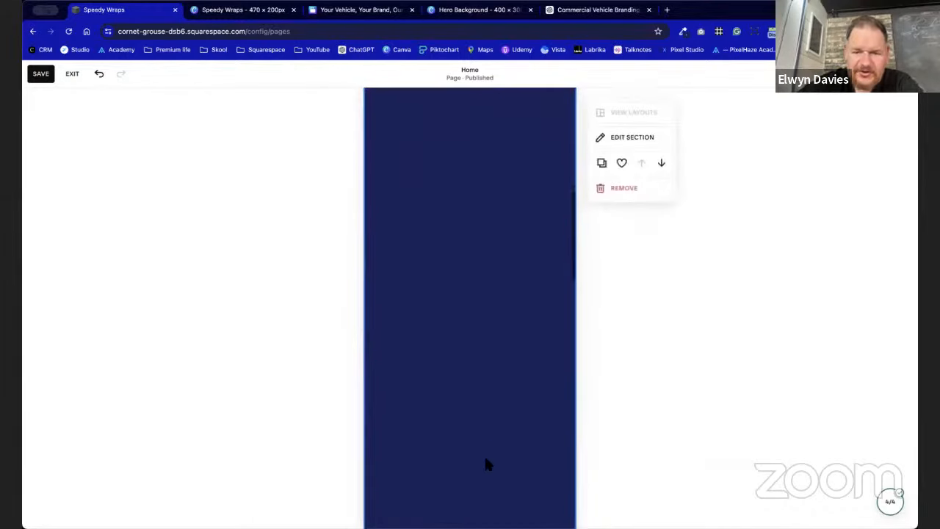
{"action": "left_click", "coordinate": [489, 404]}
{"action": "left_click_drag", "start_coordinate": [562, 455], "coordinate": [516, 421]}
{"action": "left_click_drag", "start_coordinate": [459, 399], "coordinate": [474, 204]}
{"action": "scroll", "coordinate": [479, 204], "scroll_direction": "up", "scroll_amount": 3}
{"action": "left_click_drag", "start_coordinate": [491, 418], "coordinate": [487, 208]}
{"action": "scroll", "coordinate": [487, 209], "scroll_direction": "up", "scroll_amount": 5}
{"action": "left_click_drag", "start_coordinate": [486, 361], "coordinate": [486, 220]}
{"action": "scroll", "coordinate": [484, 405], "scroll_direction": "up", "scroll_amount": 5}
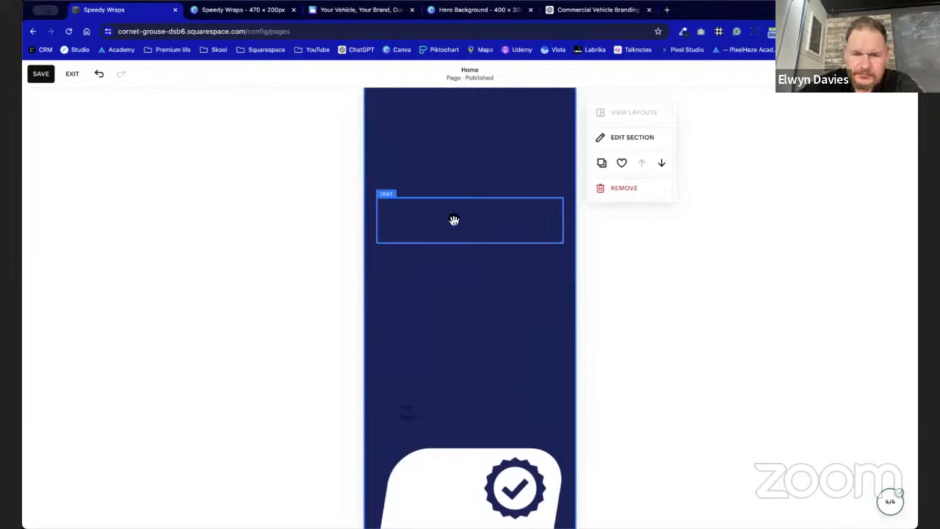
Move the "Fast Turnaround" text block up onto the lower part of the paper-plane card.
{"action": "scroll", "coordinate": [451, 215], "scroll_direction": "up", "scroll_amount": 5}
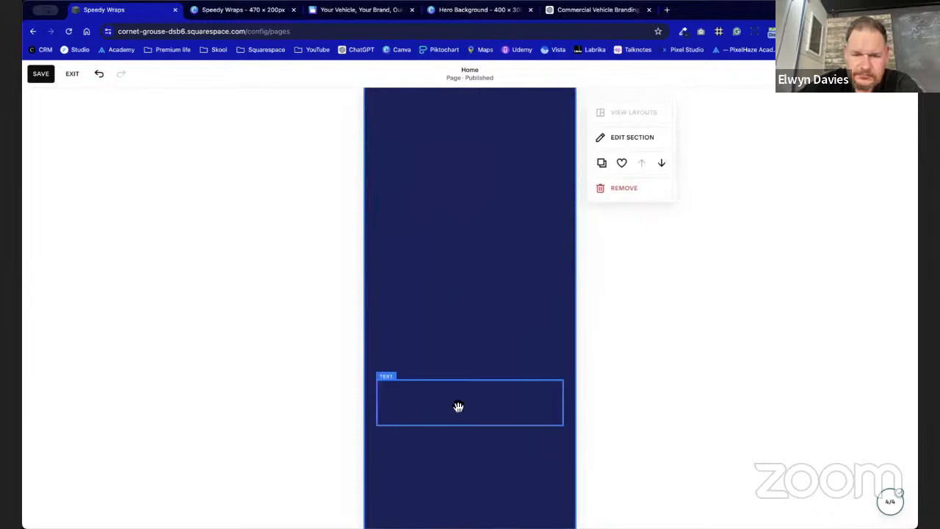
{"action": "left_click_drag", "start_coordinate": [458, 406], "coordinate": [457, 140]}
{"action": "scroll", "coordinate": [457, 139], "scroll_direction": "up", "scroll_amount": 5}
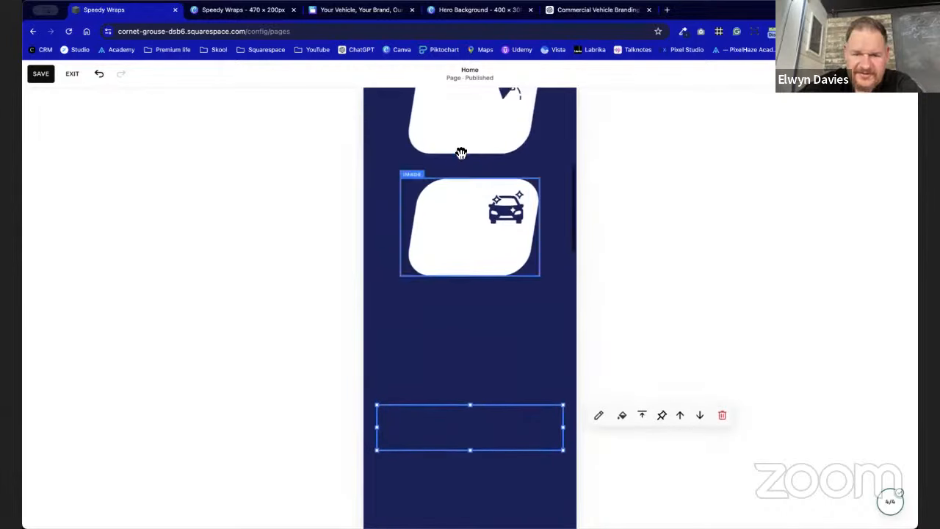
{"action": "left_click", "coordinate": [482, 433]}
{"action": "left_click", "coordinate": [478, 471]}
{"action": "left_click_drag", "start_coordinate": [478, 428], "coordinate": [473, 138]}
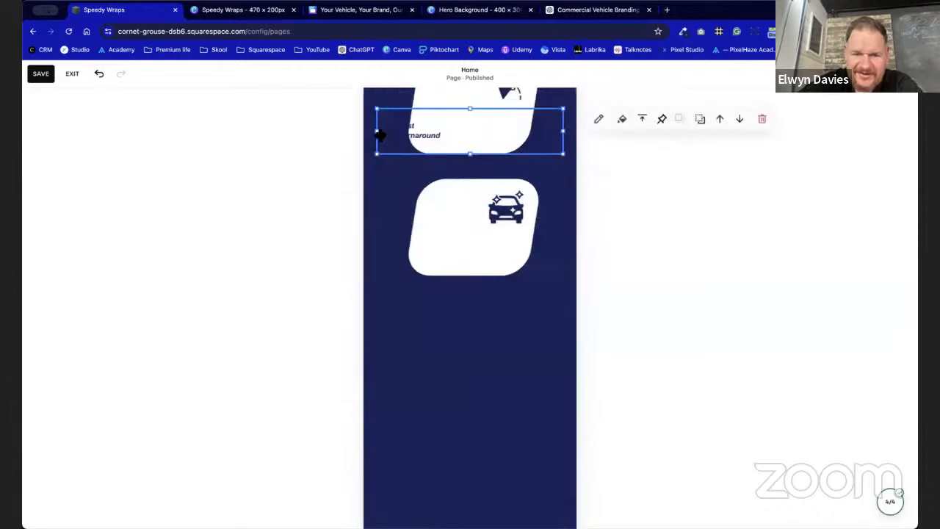
Narrow the "Fast Turnaround" block from its left side so the whole caption sits inside the paper-plane card.
{"action": "left_click_drag", "start_coordinate": [378, 133], "coordinate": [400, 133]}
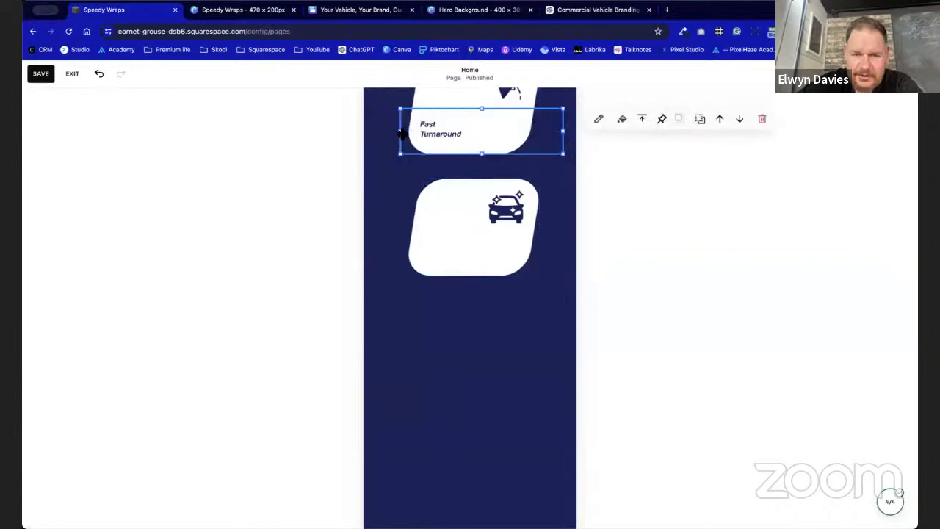
{"action": "left_click_drag", "start_coordinate": [403, 133], "coordinate": [423, 133]}
{"action": "left_click", "coordinate": [359, 218]}
{"action": "scroll", "coordinate": [359, 218], "scroll_direction": "up", "scroll_amount": 2}
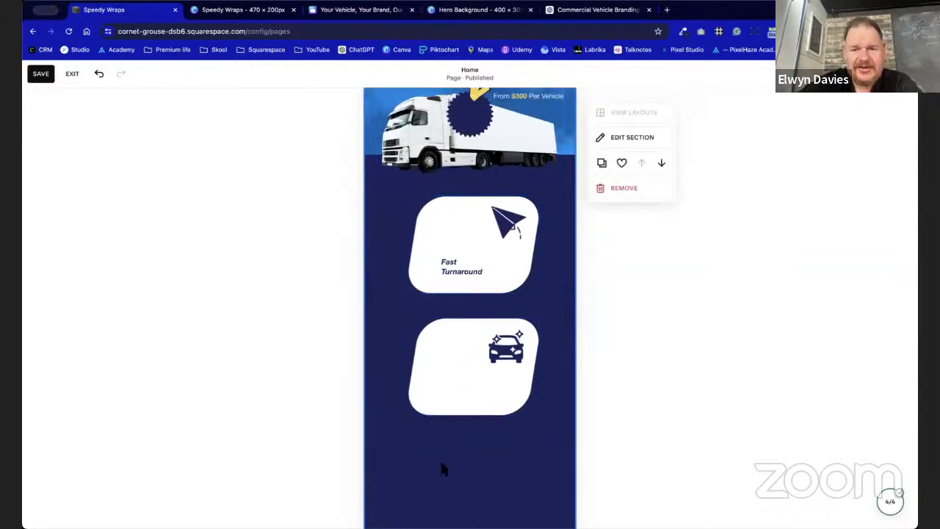
Move the "Free Valet" text block up onto the lower part of the white car card.
{"action": "scroll", "coordinate": [442, 464], "scroll_direction": "down", "scroll_amount": 8}
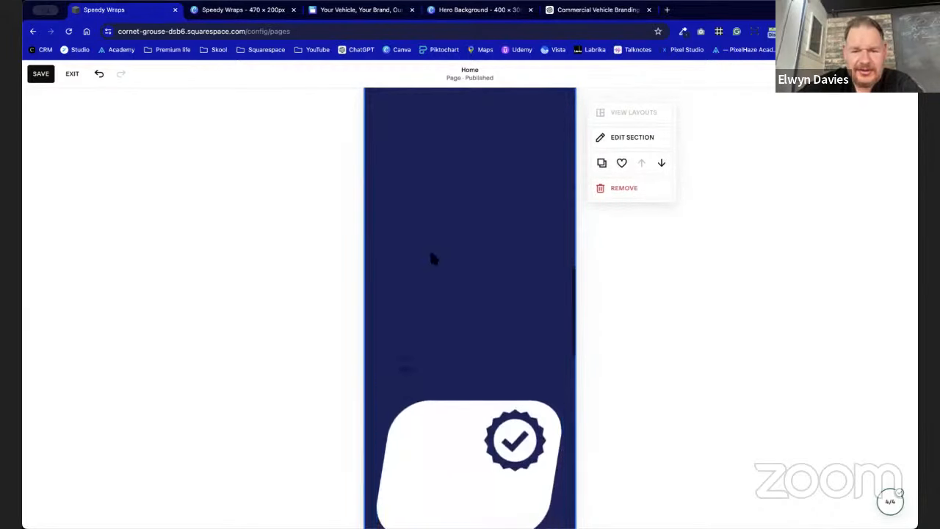
{"action": "scroll", "coordinate": [442, 150], "scroll_direction": "up", "scroll_amount": 1}
{"action": "left_click_drag", "start_coordinate": [429, 383], "coordinate": [428, 119]}
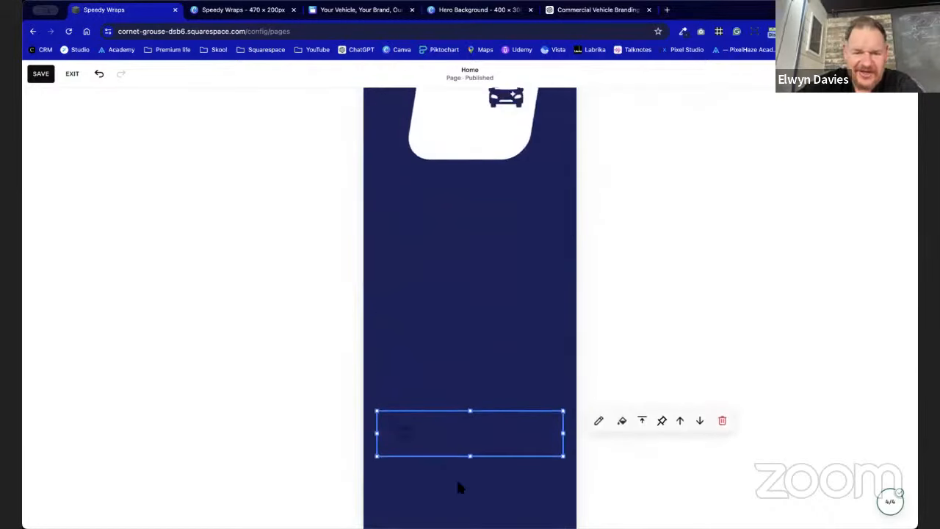
{"action": "left_click_drag", "start_coordinate": [459, 460], "coordinate": [460, 143]}
{"action": "scroll", "coordinate": [485, 220], "scroll_direction": "up", "scroll_amount": 5}
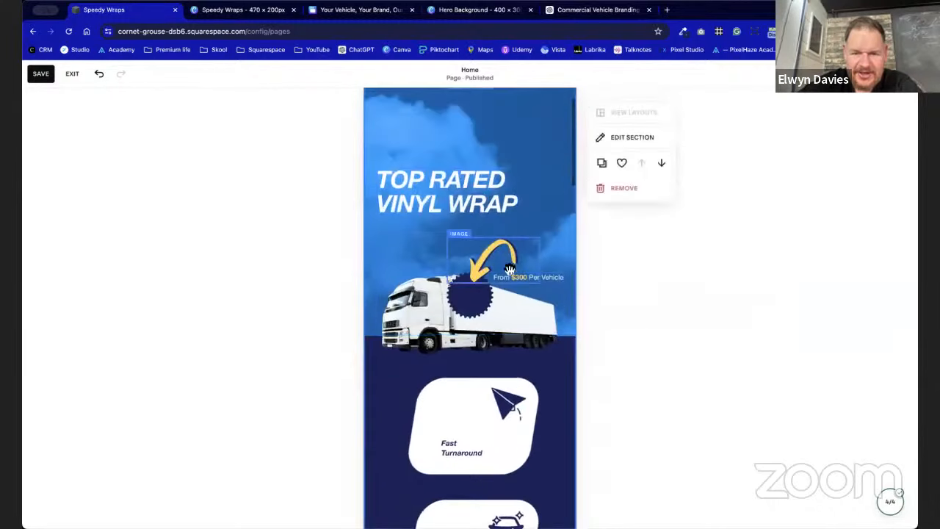
{"action": "scroll", "coordinate": [475, 350], "scroll_direction": "down", "scroll_amount": 4}
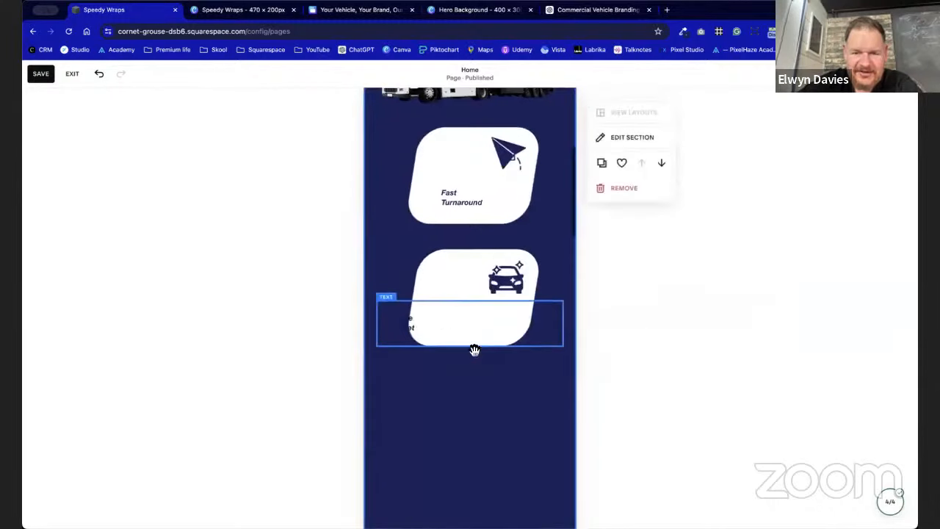
Narrow the "Free Valet" block from its left side so the whole caption sits inside the car card.
{"action": "left_click", "coordinate": [378, 327]}
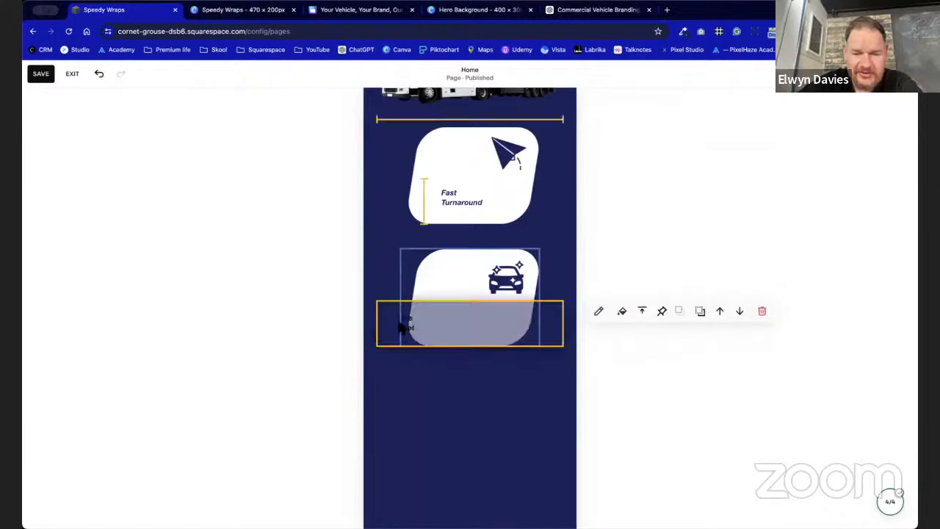
{"action": "left_click", "coordinate": [416, 324]}
{"action": "left_click_drag", "start_coordinate": [399, 324], "coordinate": [424, 323]}
{"action": "left_click", "coordinate": [445, 393]}
Move the check-badge card up the empty hero area to beneath the car card.
{"action": "scroll", "coordinate": [445, 392], "scroll_direction": "down", "scroll_amount": 5}
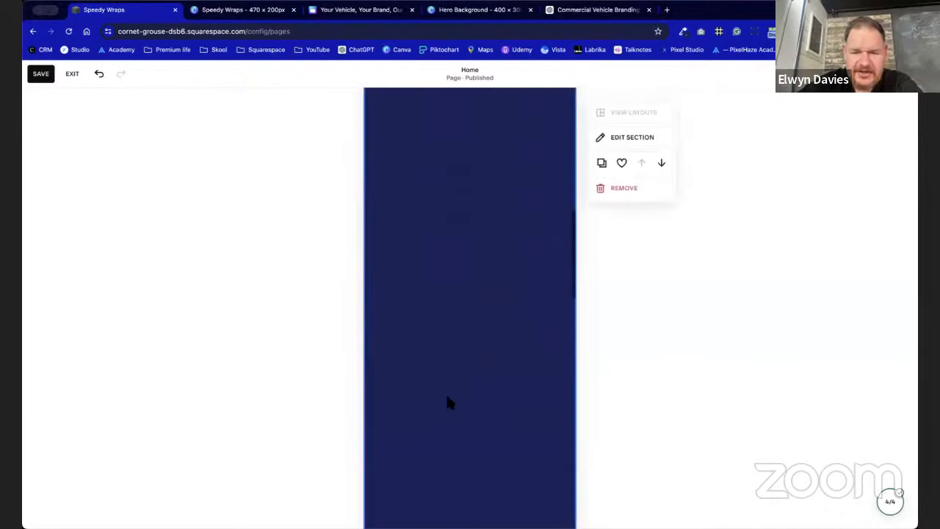
{"action": "left_click_drag", "start_coordinate": [449, 431], "coordinate": [446, 182]}
{"action": "scroll", "coordinate": [445, 182], "scroll_direction": "up", "scroll_amount": 5}
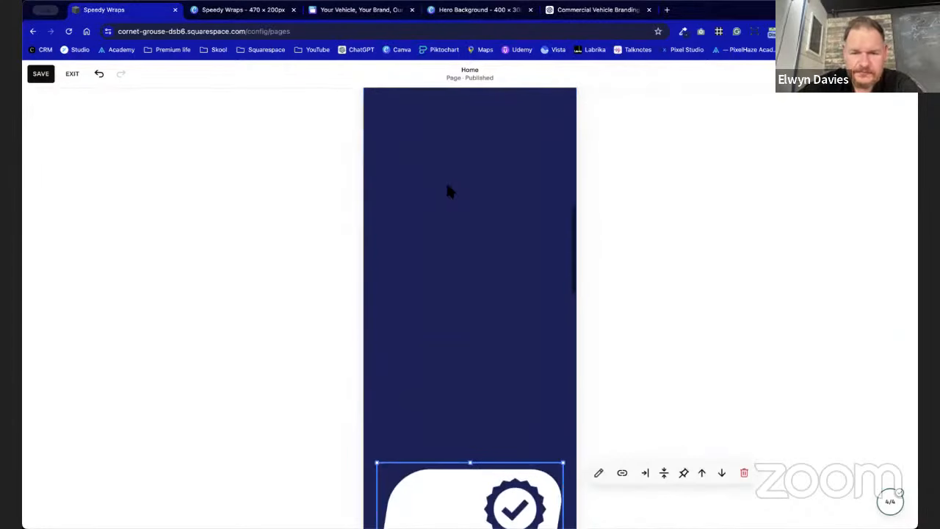
{"action": "left_click_drag", "start_coordinate": [459, 495], "coordinate": [453, 150]}
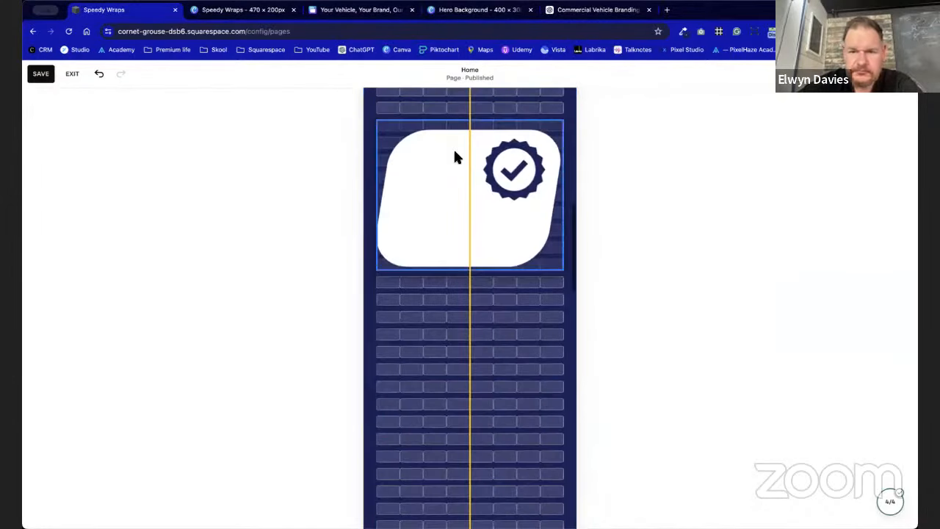
{"action": "scroll", "coordinate": [453, 150], "scroll_direction": "up", "scroll_amount": 3}
Shrink the check-badge card to match the car card and position it directly beneath that card.
{"action": "mouse_move", "coordinate": [554, 411]}
{"action": "left_mouse_down"}
{"action": "mouse_move", "coordinate": [539, 402]}
{"action": "mouse_move", "coordinate": [541, 409]}
{"action": "left_mouse_up"}
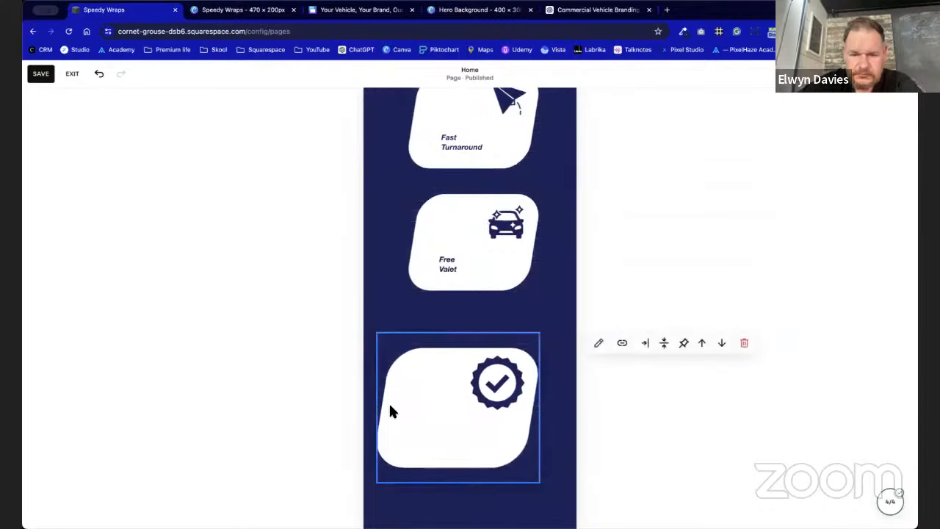
{"action": "left_click_drag", "start_coordinate": [390, 411], "coordinate": [401, 413]}
{"action": "left_click_drag", "start_coordinate": [470, 484], "coordinate": [468, 432]}
{"action": "left_click_drag", "start_coordinate": [480, 386], "coordinate": [481, 360]}
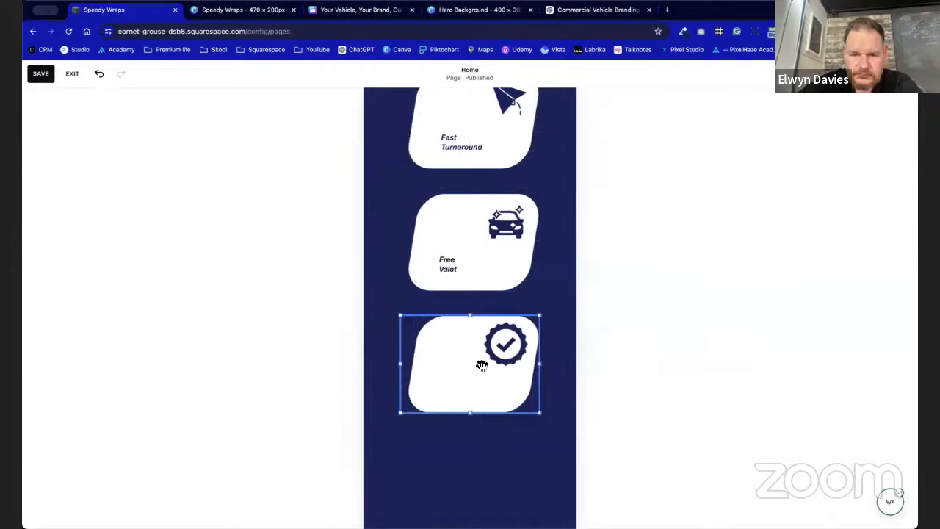
{"action": "left_click", "coordinate": [481, 479]}
Move the shield card up through the empty hero area toward the check-badge card.
{"action": "scroll", "coordinate": [481, 478], "scroll_direction": "down", "scroll_amount": 2}
{"action": "scroll", "coordinate": [483, 483], "scroll_direction": "down", "scroll_amount": 5}
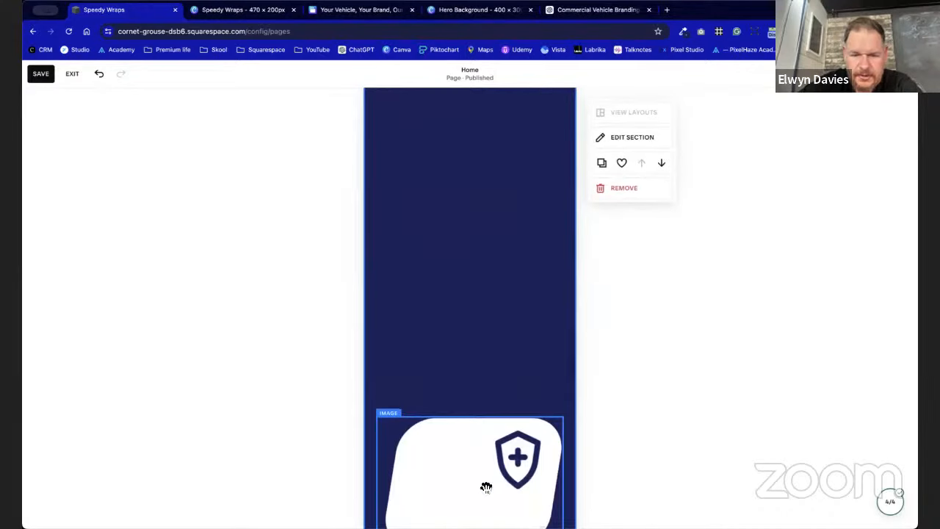
{"action": "left_click_drag", "start_coordinate": [486, 488], "coordinate": [477, 132]}
Move the "Quality Service" text block up from the hero's bottom edge and shorten the section's empty lower area.
{"action": "scroll", "coordinate": [495, 433], "scroll_direction": "down", "scroll_amount": 3}
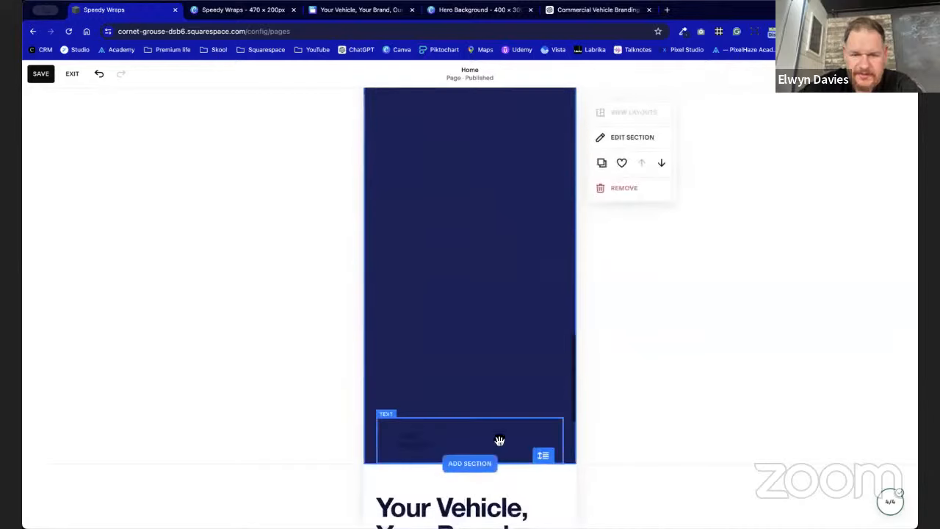
{"action": "left_click_drag", "start_coordinate": [499, 440], "coordinate": [495, 225]}
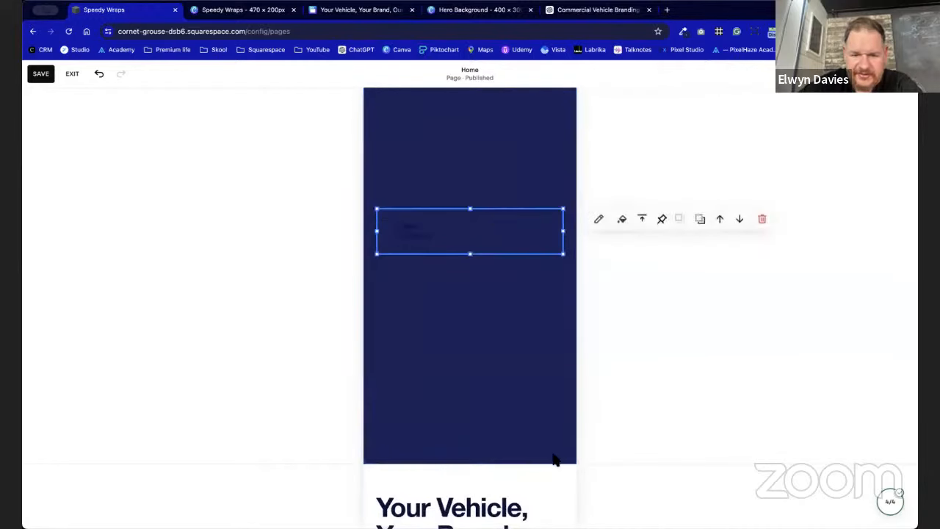
{"action": "left_click_drag", "start_coordinate": [541, 448], "coordinate": [548, 280]}
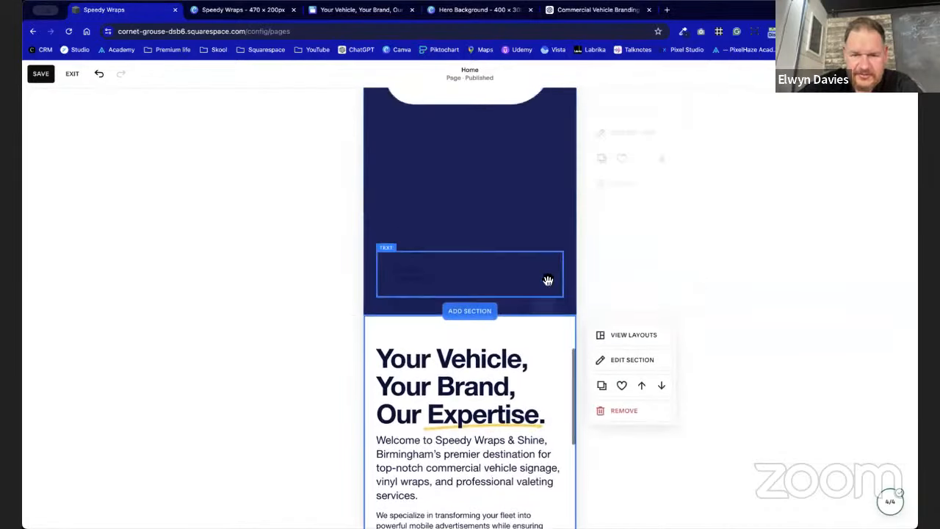
Bring the remaining captions up and fit "5-Year Guarantee" inside the lower part of the check-badge card.
{"action": "left_click", "coordinate": [476, 426]}
{"action": "left_click_drag", "start_coordinate": [476, 426], "coordinate": [478, 275]}
{"action": "left_click_drag", "start_coordinate": [478, 341], "coordinate": [475, 131]}
{"action": "left_click", "coordinate": [496, 346]}
{"action": "scroll", "coordinate": [497, 349], "scroll_direction": "down", "scroll_amount": 2}
{"action": "left_click_drag", "start_coordinate": [548, 499], "coordinate": [533, 134]}
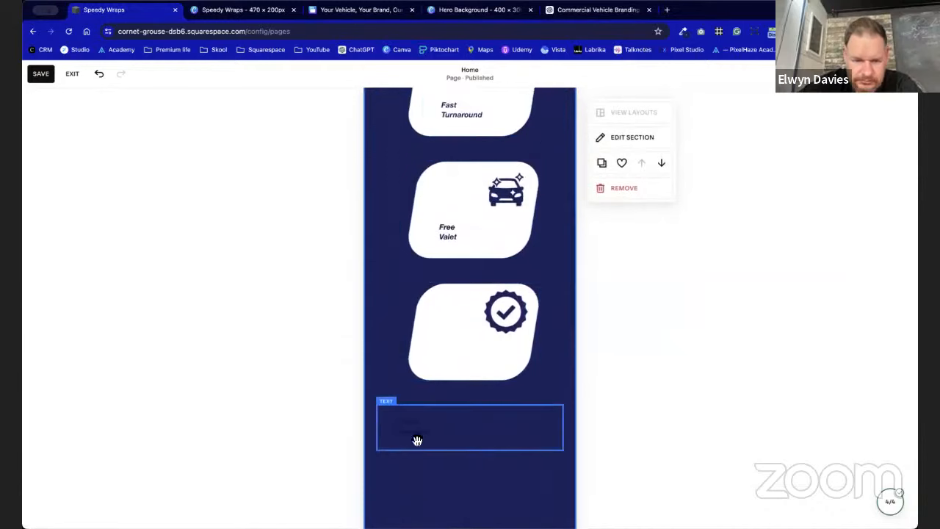
{"action": "left_click_drag", "start_coordinate": [421, 437], "coordinate": [423, 363]}
Move the shield card directly beneath the check-badge card and narrow it from both sides to match the other cards.
{"action": "left_click", "coordinate": [446, 430]}
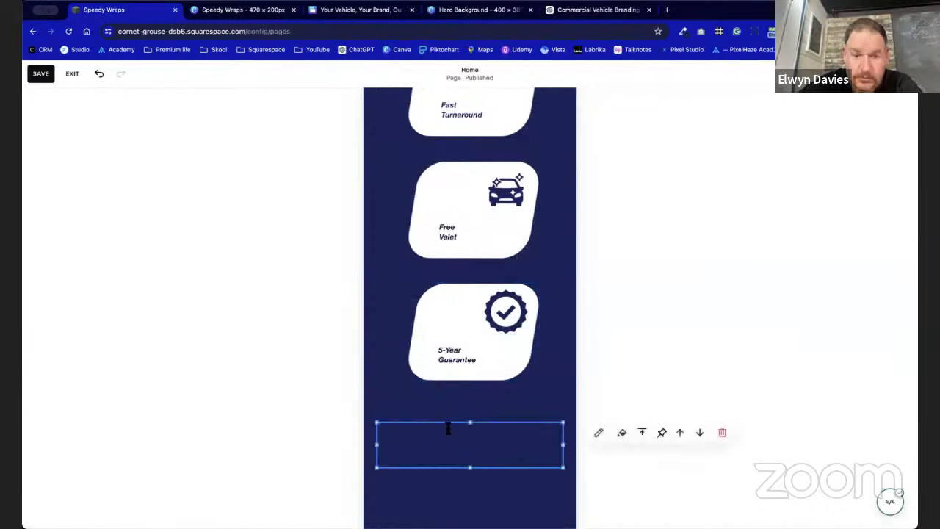
{"action": "scroll", "coordinate": [450, 432], "scroll_direction": "down", "scroll_amount": 1}
{"action": "scroll", "coordinate": [450, 433], "scroll_direction": "down", "scroll_amount": 2}
{"action": "left_click_drag", "start_coordinate": [458, 494], "coordinate": [453, 337]}
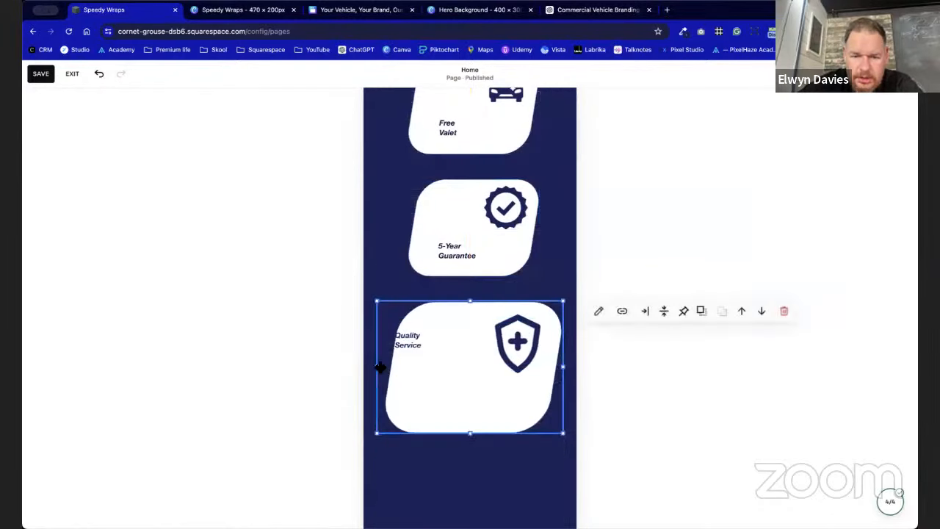
{"action": "left_click_drag", "start_coordinate": [381, 367], "coordinate": [400, 367]}
{"action": "left_click_drag", "start_coordinate": [565, 369], "coordinate": [538, 371]}
Place the "Quality Service" caption on the shield card's lower part and move both closer beneath the check-badge card.
{"action": "left_click_drag", "start_coordinate": [414, 340], "coordinate": [423, 387]}
{"action": "left_click", "coordinate": [434, 453]}
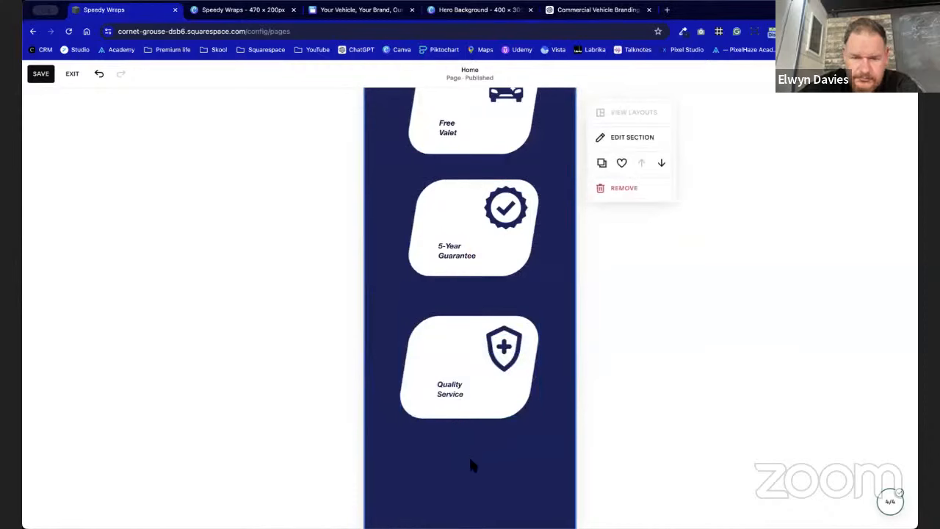
{"action": "left_click", "coordinate": [467, 359]}
{"action": "left_click_drag", "start_coordinate": [471, 364], "coordinate": [474, 345]}
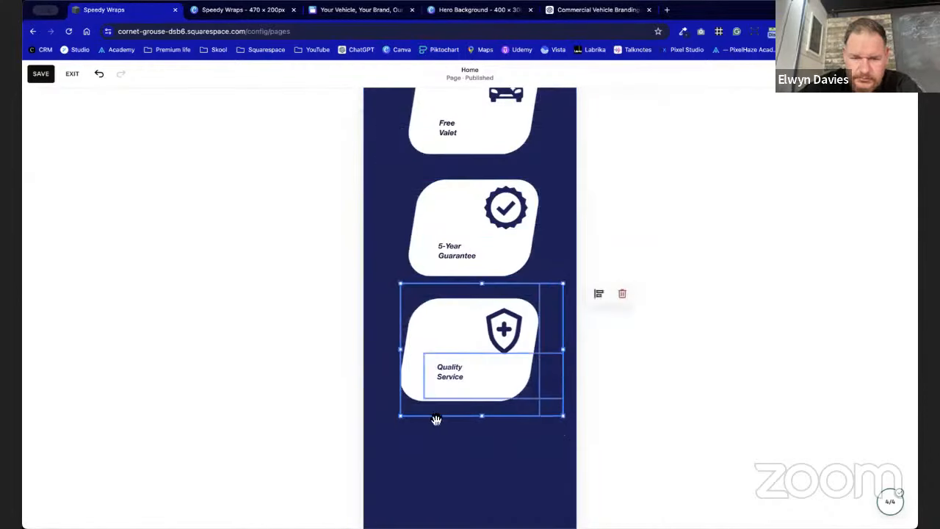
{"action": "left_click", "coordinate": [450, 456]}
Move the check-badge and shield cards with their captions up close beneath the "Free Valet" card.
{"action": "scroll", "coordinate": [450, 457], "scroll_direction": "up", "scroll_amount": 1}
{"action": "left_click_drag", "start_coordinate": [443, 500], "coordinate": [508, 290]}
{"action": "scroll", "coordinate": [501, 300], "scroll_direction": "up", "scroll_amount": 2}
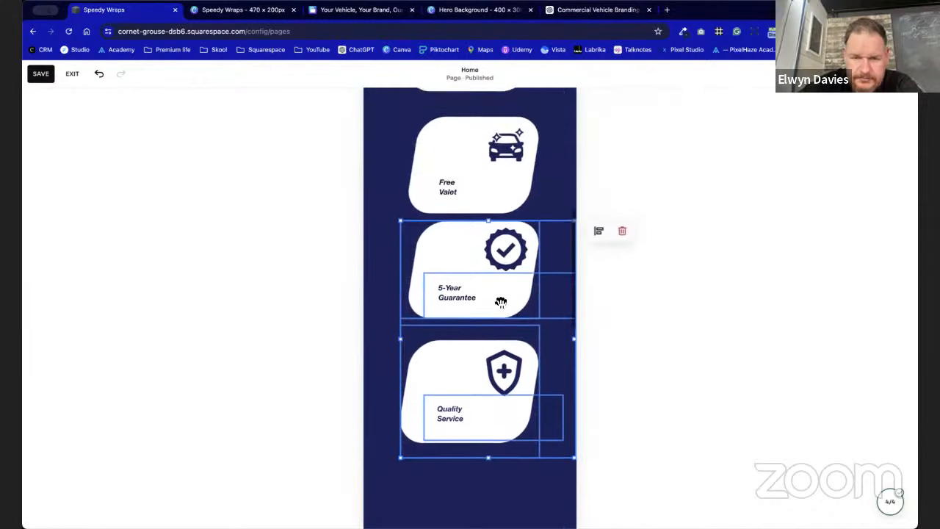
{"action": "left_click", "coordinate": [396, 352]}
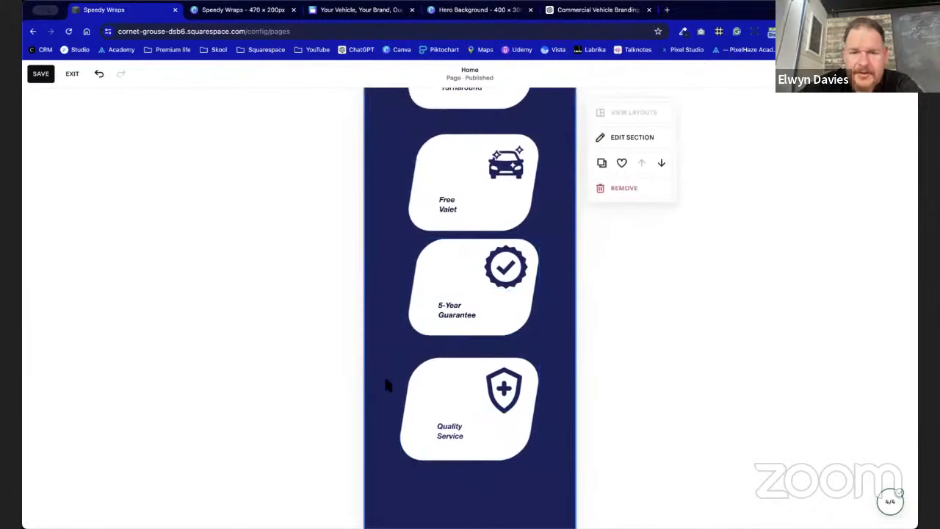
Shorten the shield card's frame from below so its size and spacing match the cards above.
{"action": "left_click", "coordinate": [505, 463]}
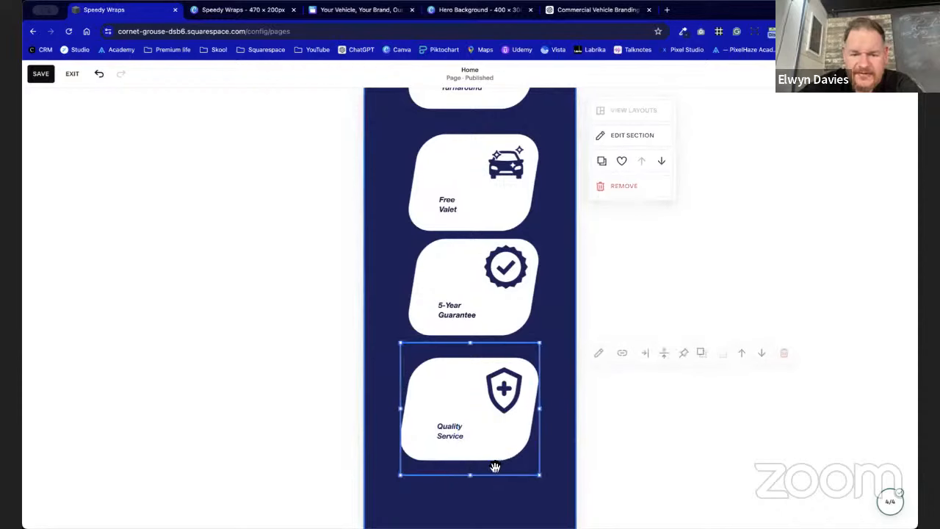
{"action": "left_click_drag", "start_coordinate": [470, 479], "coordinate": [472, 446]}
{"action": "scroll", "coordinate": [472, 440], "scroll_direction": "up", "scroll_amount": 2}
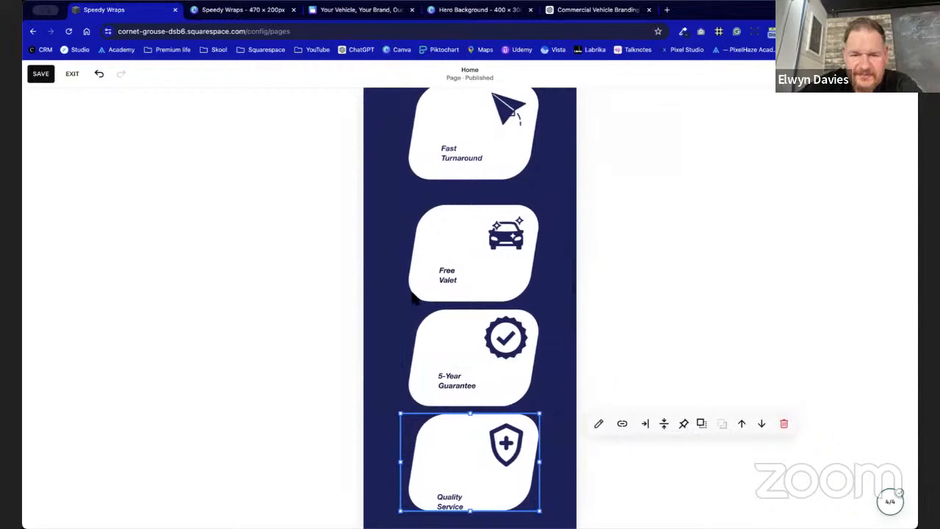
Move the car, check-badge and shield cards with their captions up together, close beneath the paper-plane card.
{"action": "left_click_drag", "start_coordinate": [380, 235], "coordinate": [517, 492]}
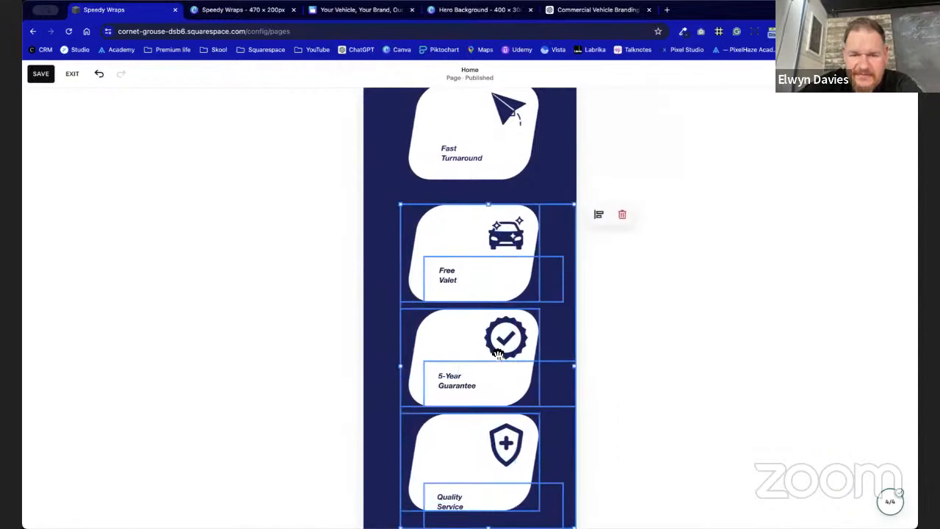
{"action": "left_click_drag", "start_coordinate": [498, 354], "coordinate": [442, 344]}
{"action": "left_click", "coordinate": [393, 283]}
{"action": "scroll", "coordinate": [393, 282], "scroll_direction": "up", "scroll_amount": 3}
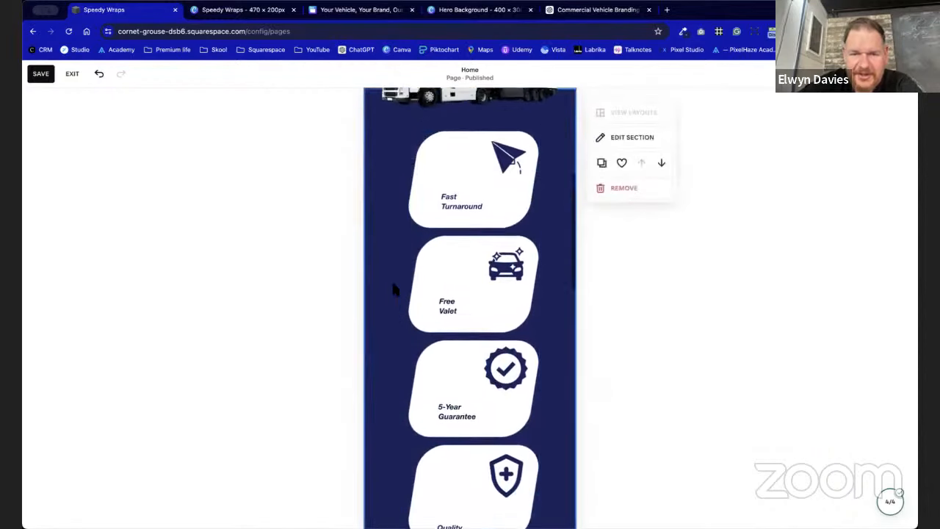
Raise the "Quality Service" text block so its bottom edge aligns with the bottom of the shield card.
{"action": "scroll", "coordinate": [393, 285], "scroll_direction": "down", "scroll_amount": 5}
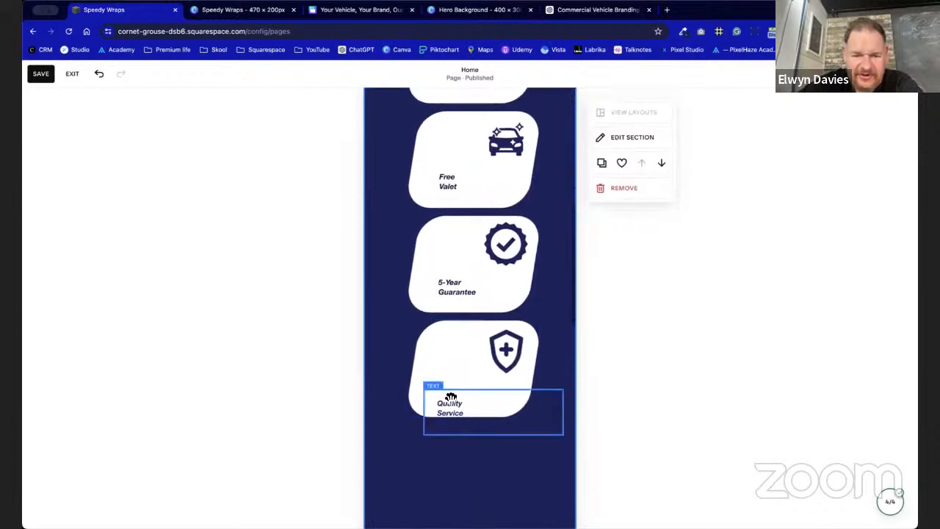
{"action": "left_click_drag", "start_coordinate": [450, 417], "coordinate": [445, 393]}
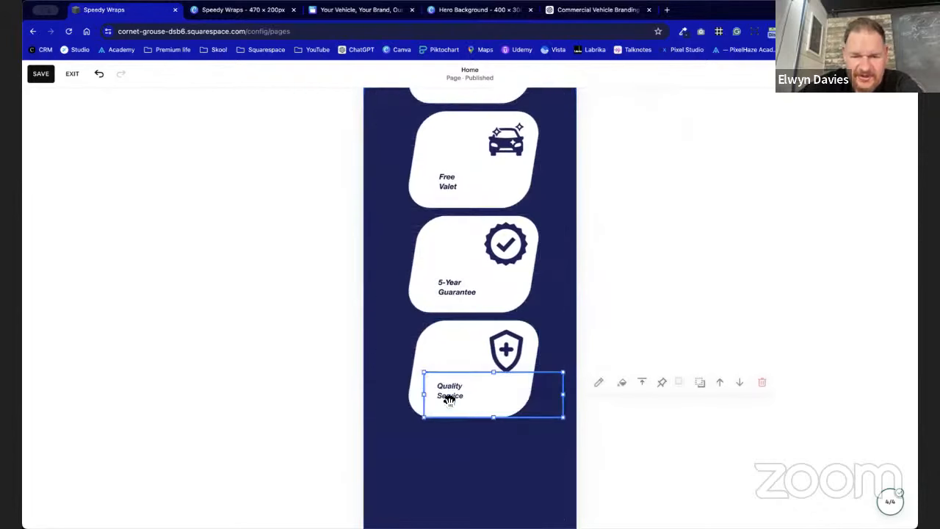
{"action": "left_click", "coordinate": [381, 282]}
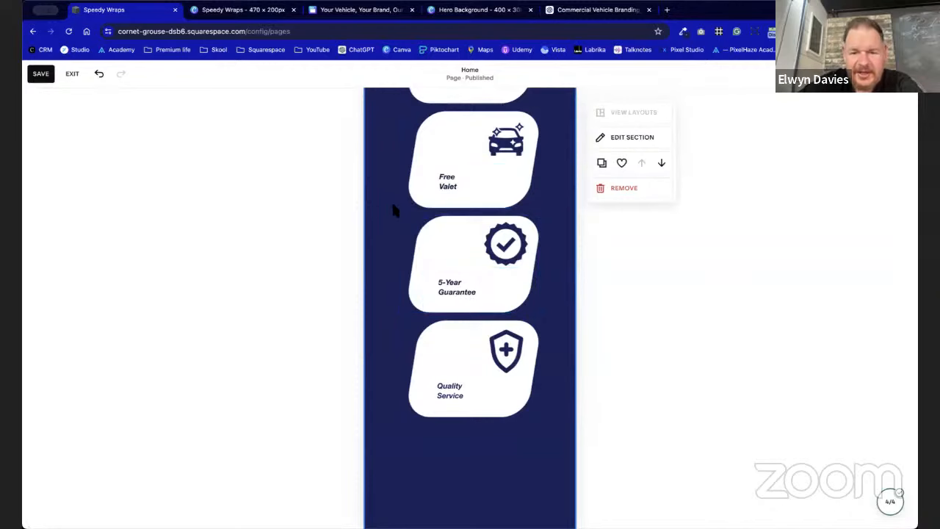
Shorten the hero section so it ends just below the "Quality Service" card, and review the stacked mobile layout.
{"action": "scroll", "coordinate": [392, 206], "scroll_direction": "down", "scroll_amount": 5}
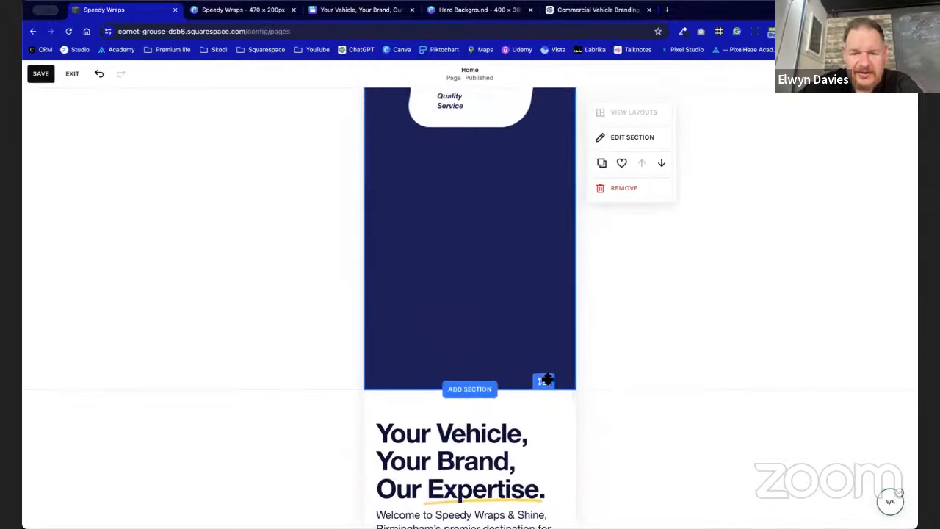
{"action": "left_click_drag", "start_coordinate": [545, 379], "coordinate": [542, 149]}
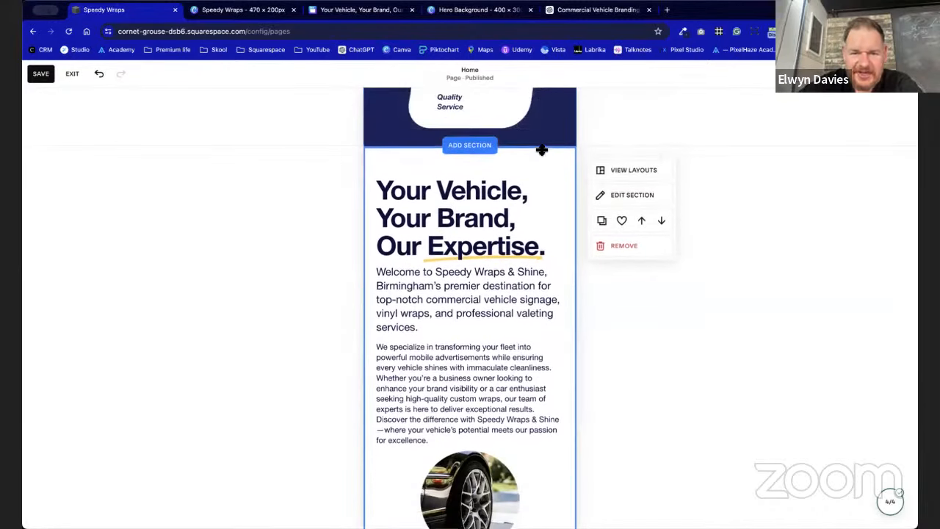
{"action": "scroll", "coordinate": [541, 151], "scroll_direction": "up", "scroll_amount": 10}
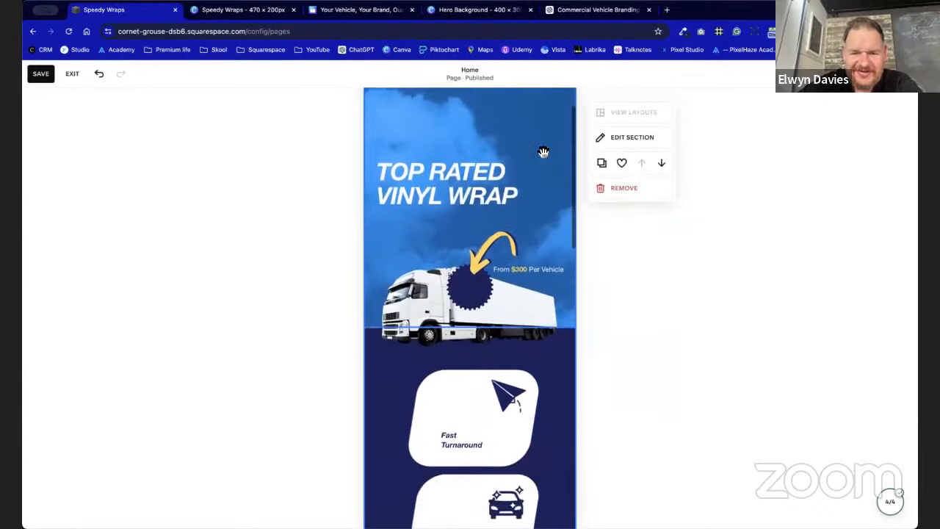
{"action": "scroll", "coordinate": [544, 152], "scroll_direction": "down", "scroll_amount": 5}
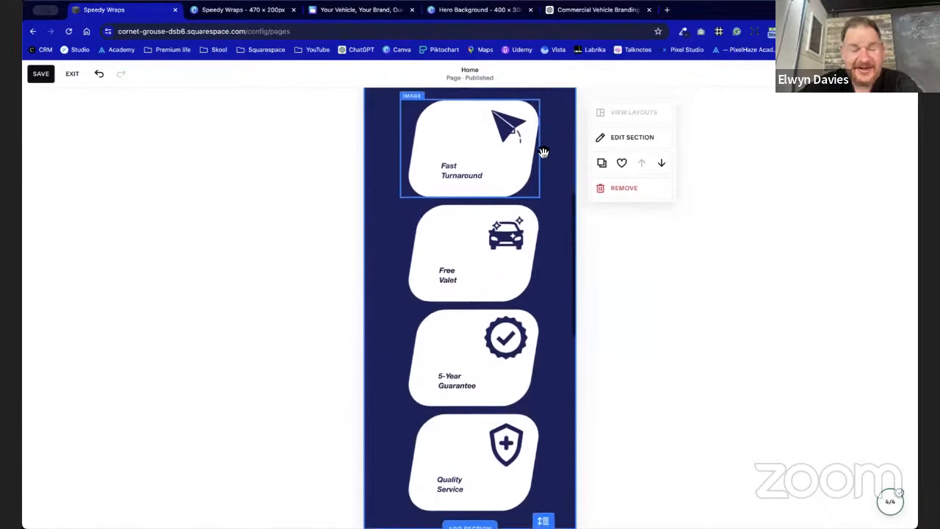
{"action": "scroll", "coordinate": [543, 152], "scroll_direction": "up", "scroll_amount": 1}
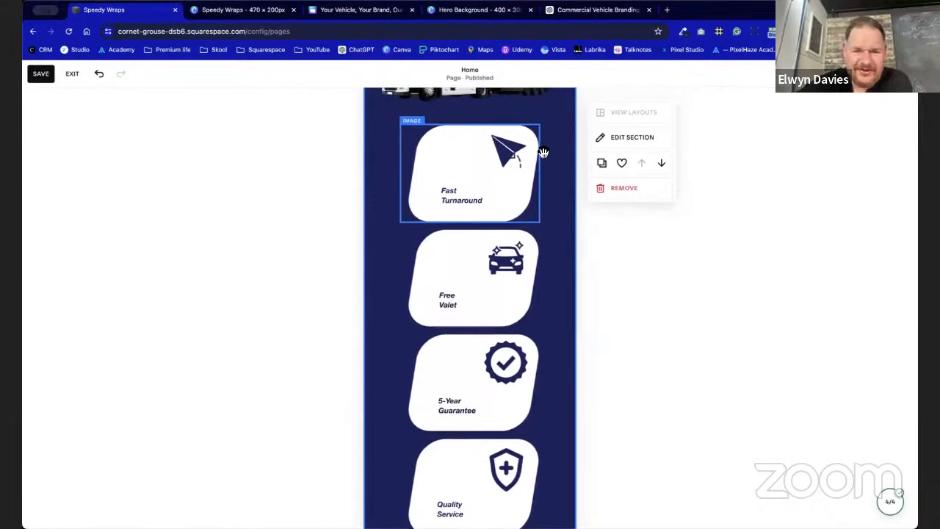
{"action": "scroll", "coordinate": [543, 152], "scroll_direction": "up", "scroll_amount": 8}
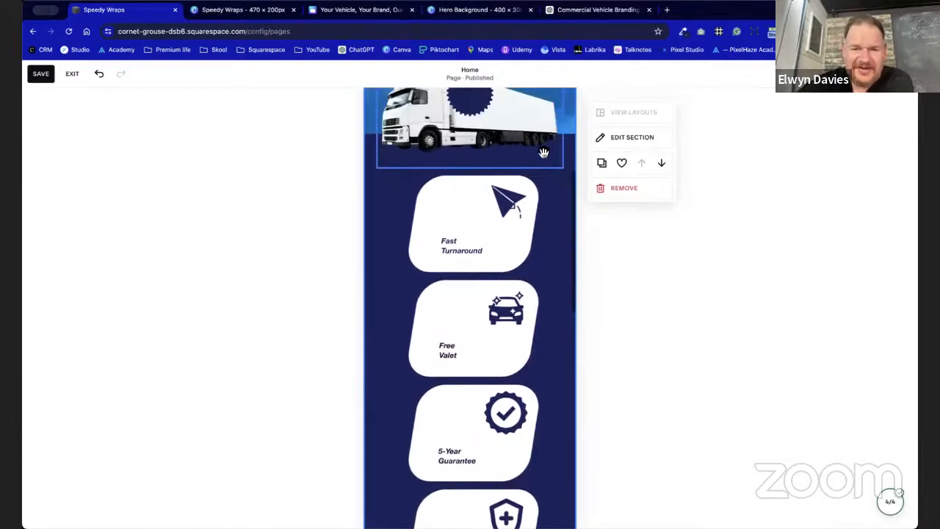
{"action": "scroll", "coordinate": [544, 152], "scroll_direction": "down", "scroll_amount": 10}
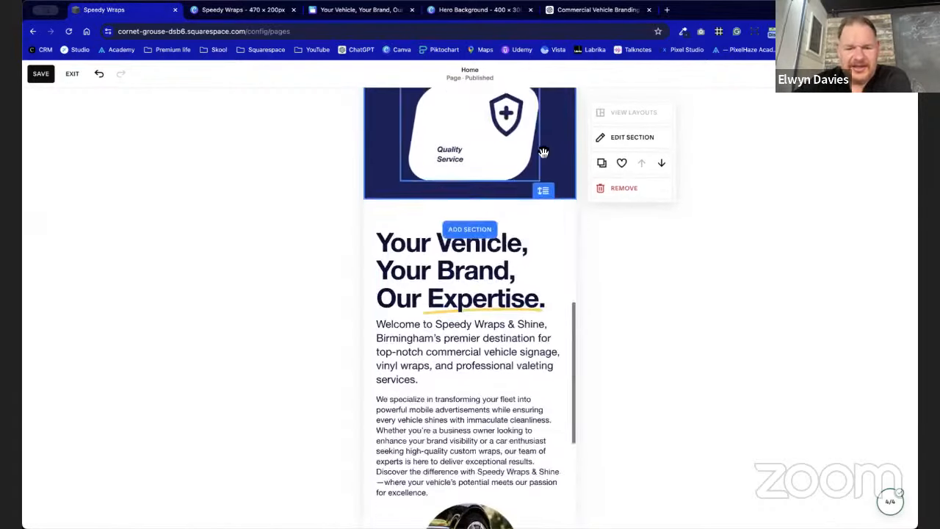
Move the welcome text block slightly down below the "Your Vehicle, Your Brand, Our Expertise." heading and shorten the heading's frame to fit its text.
{"action": "scroll", "coordinate": [537, 288], "scroll_direction": "up", "scroll_amount": 2}
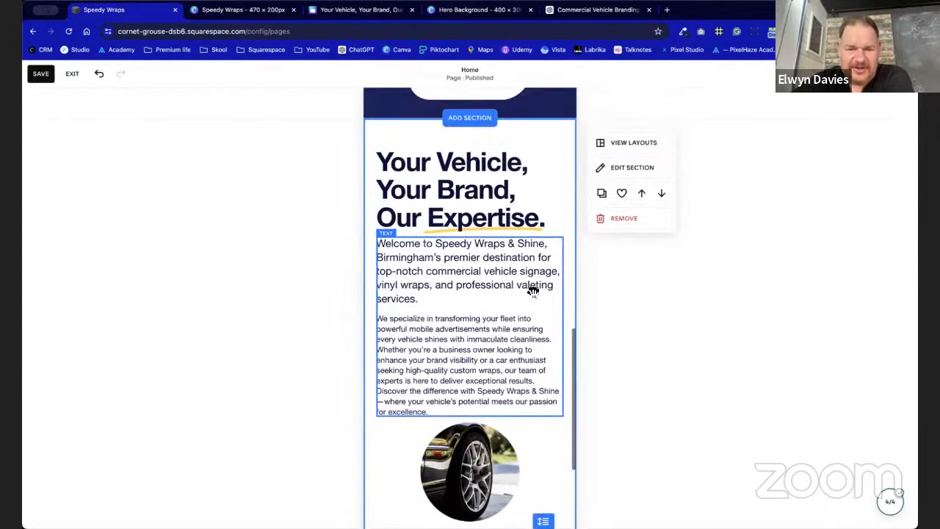
{"action": "left_click_drag", "start_coordinate": [533, 292], "coordinate": [531, 170]}
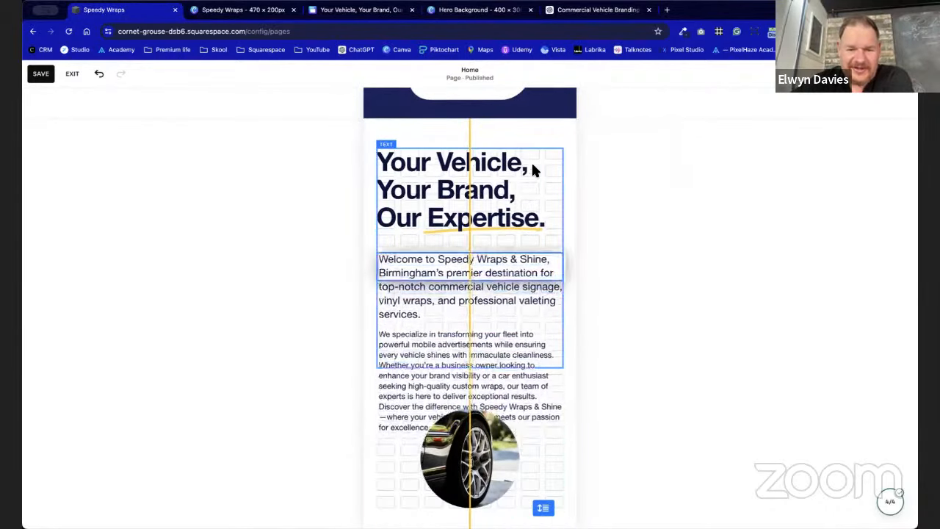
{"action": "scroll", "coordinate": [500, 402], "scroll_direction": "down", "scroll_amount": 1}
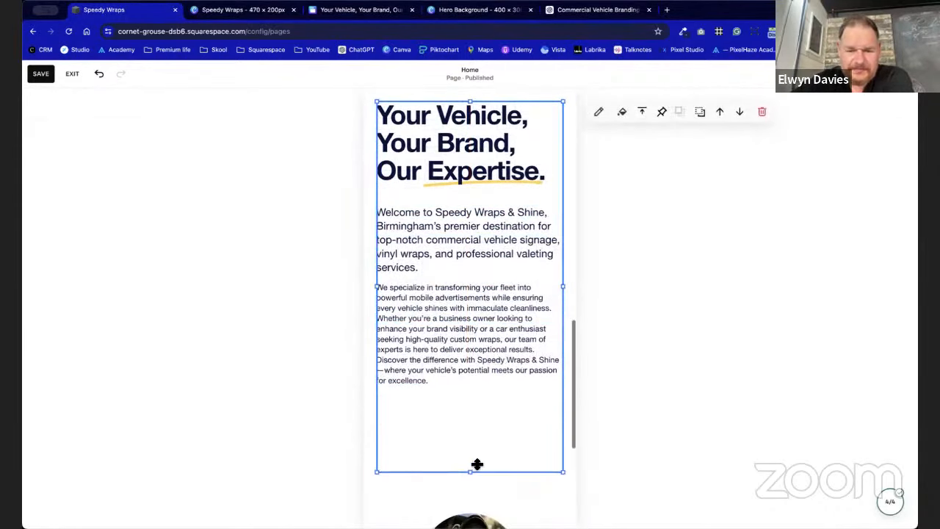
{"action": "left_click_drag", "start_coordinate": [475, 470], "coordinate": [478, 172]}
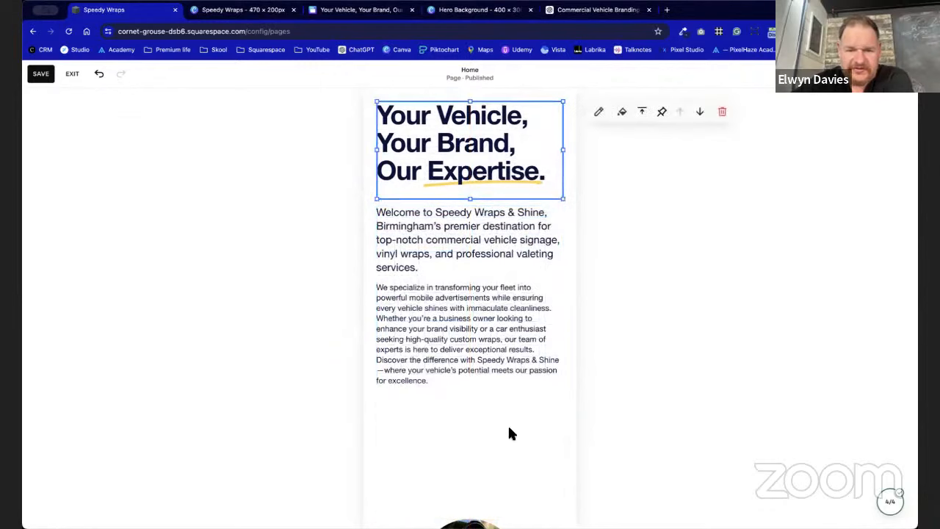
Move the circular wheel image up under the welcome text and shorten the section so it ends just below the image.
{"action": "scroll", "coordinate": [509, 437], "scroll_direction": "down", "scroll_amount": 2}
{"action": "left_click_drag", "start_coordinate": [507, 437], "coordinate": [508, 375]}
{"action": "left_click_drag", "start_coordinate": [480, 416], "coordinate": [477, 369]}
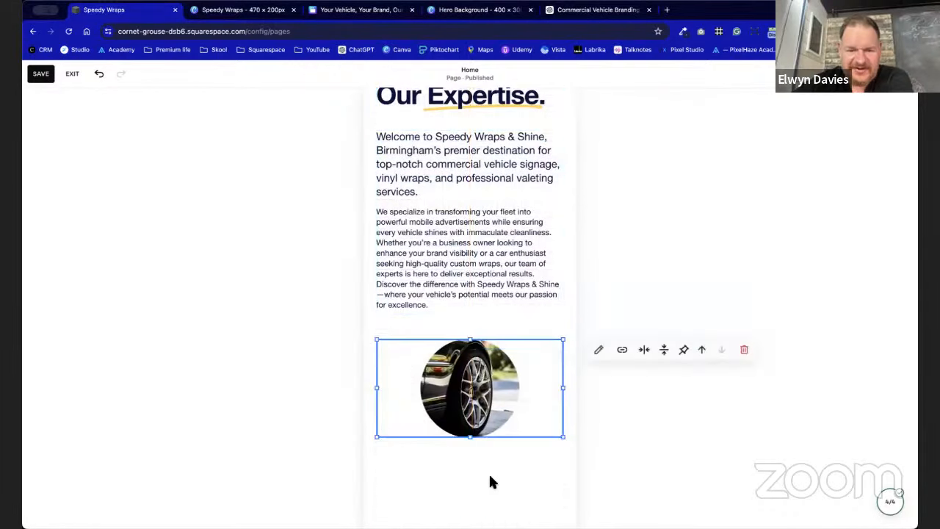
{"action": "left_click", "coordinate": [489, 473]}
{"action": "scroll", "coordinate": [489, 474], "scroll_direction": "down", "scroll_amount": 2}
{"action": "left_click_drag", "start_coordinate": [543, 451], "coordinate": [544, 378]}
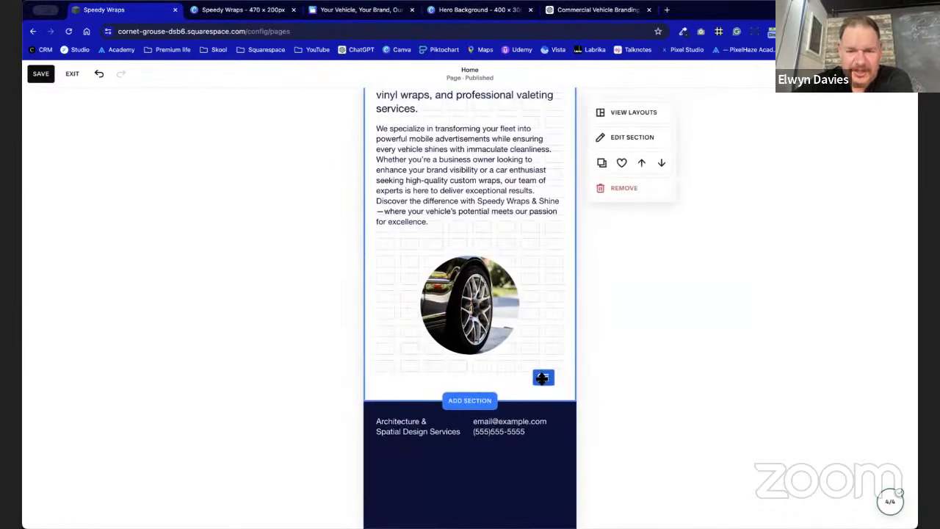
Enlarge the wheel image by extending its frame downward and move it up close beneath the welcome text.
{"action": "left_click", "coordinate": [473, 346]}
{"action": "left_click_drag", "start_coordinate": [472, 358], "coordinate": [471, 392]}
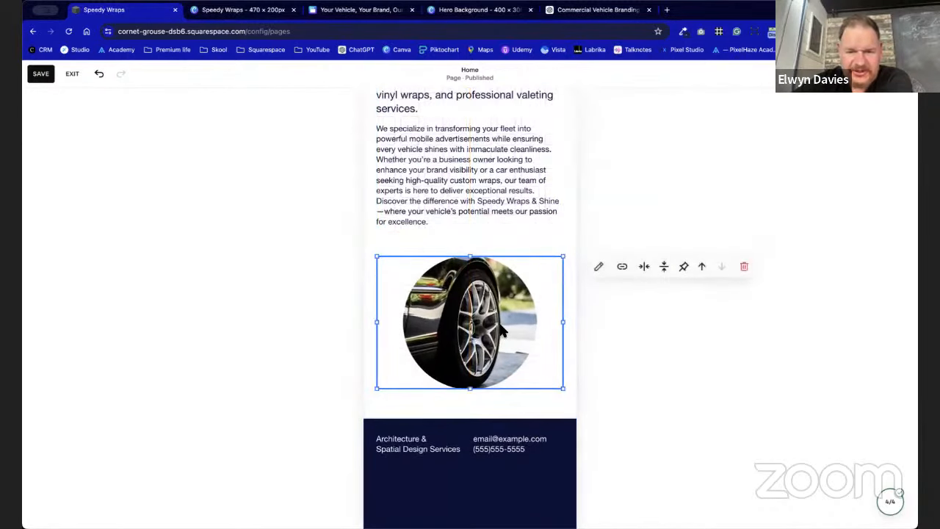
{"action": "left_click_drag", "start_coordinate": [500, 327], "coordinate": [499, 306]}
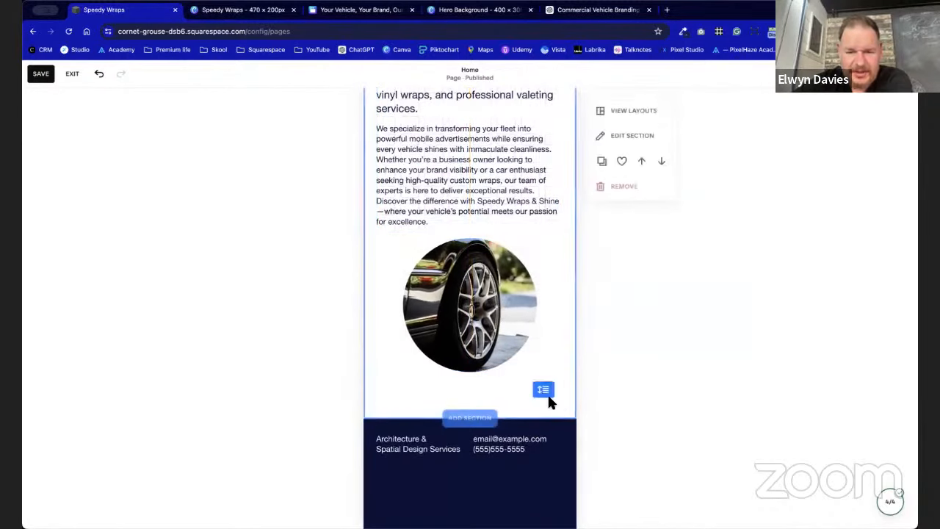
{"action": "left_click", "coordinate": [543, 388]}
Try an extra line break before "Our Expertise." in the section heading, and remove it again.
{"action": "scroll", "coordinate": [500, 249], "scroll_direction": "up", "scroll_amount": 4}
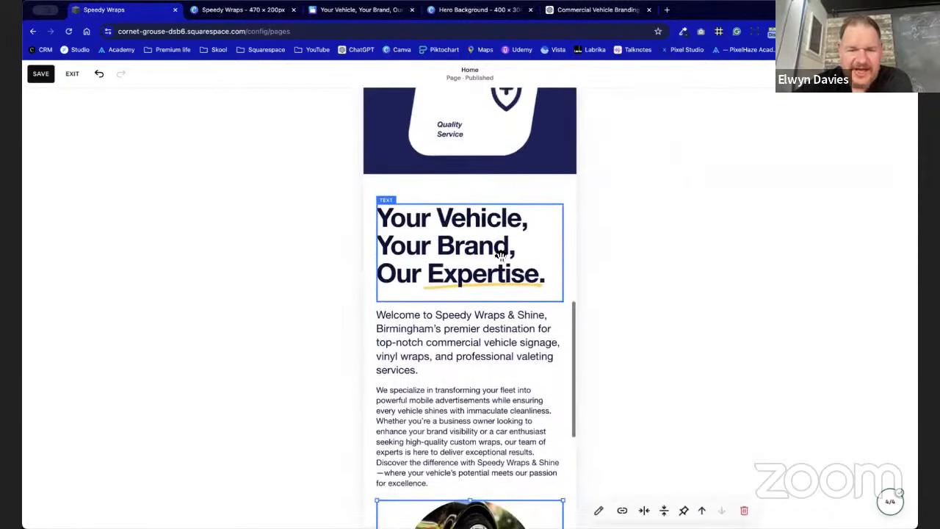
{"action": "left_click", "coordinate": [507, 252]}
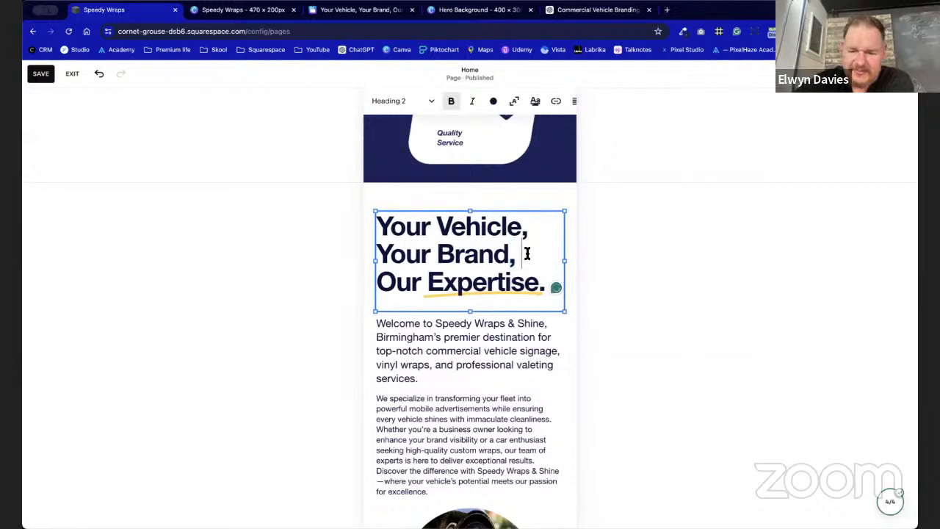
{"action": "key", "text": "Return"}
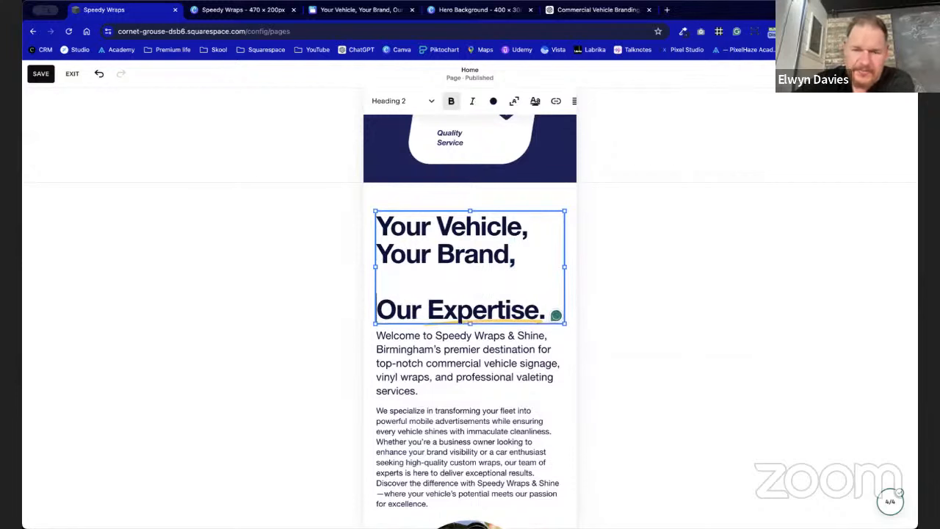
{"action": "key", "text": "BackSpace"}
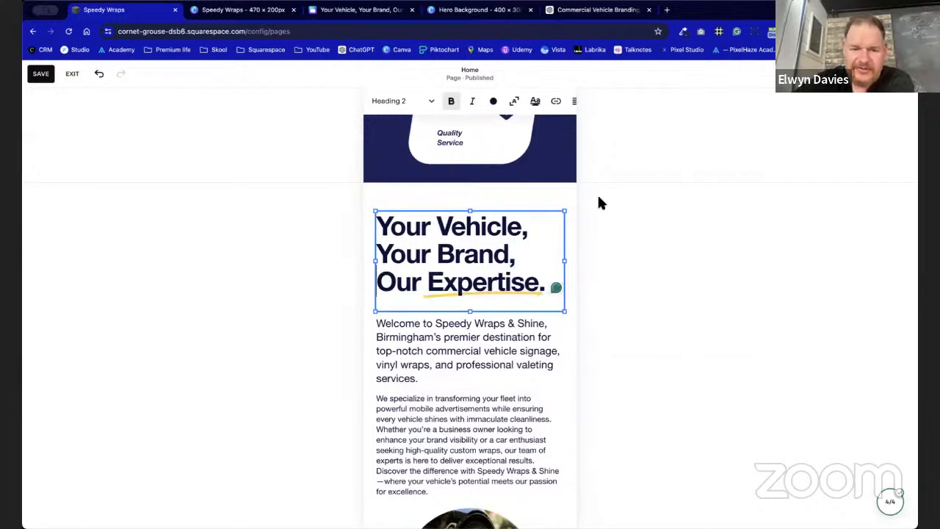
{"action": "left_click", "coordinate": [566, 199]}
Narrow the Fast Turnaround, Free Valet, 5-Year Guarantee and Quality Service caption frames so their right edges match the cards.
{"action": "scroll", "coordinate": [566, 197], "scroll_direction": "up", "scroll_amount": 5}
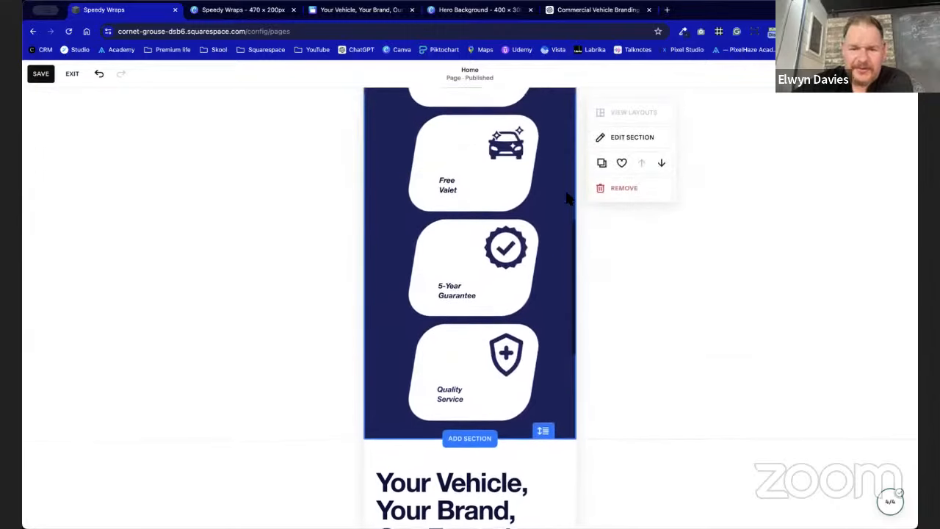
{"action": "scroll", "coordinate": [566, 198], "scroll_direction": "up", "scroll_amount": 5}
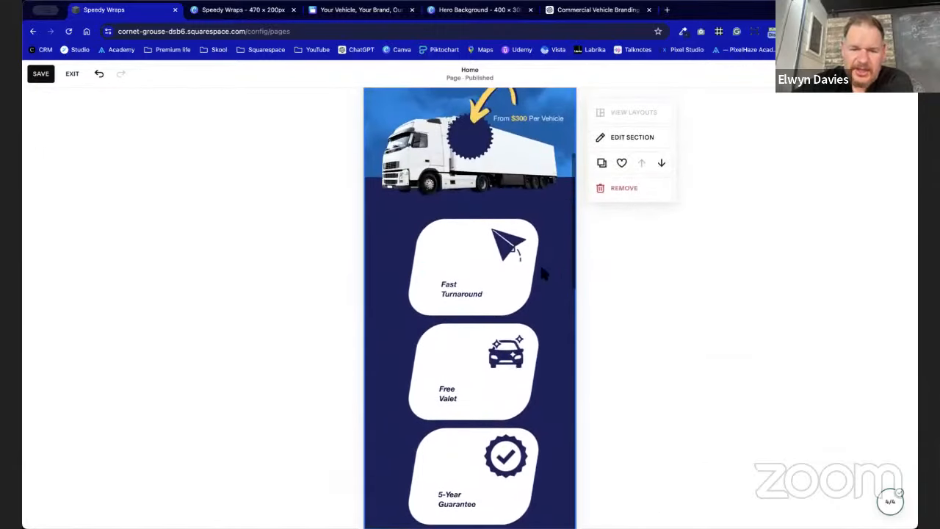
{"action": "left_click", "coordinate": [555, 288]}
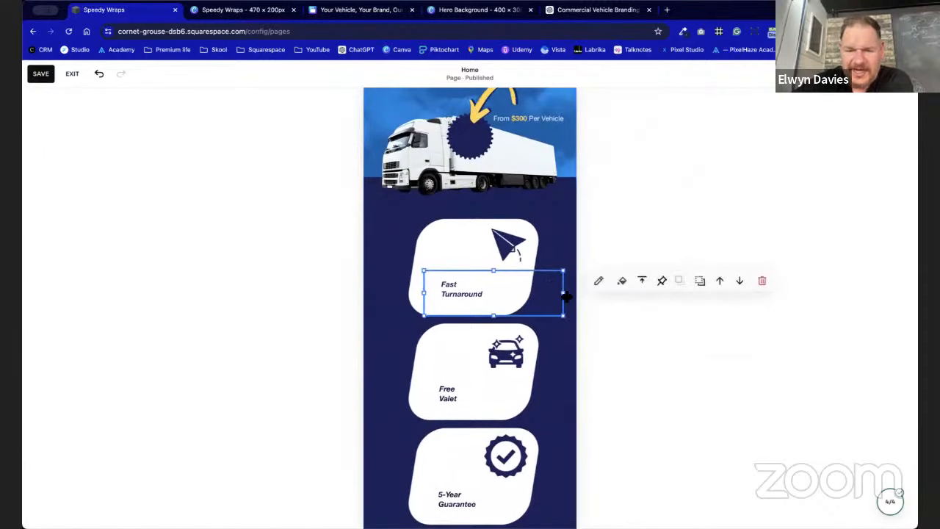
{"action": "left_click_drag", "start_coordinate": [565, 296], "coordinate": [539, 296]}
{"action": "scroll", "coordinate": [551, 352], "scroll_direction": "down", "scroll_amount": 1}
{"action": "left_click", "coordinate": [542, 317]}
{"action": "scroll", "coordinate": [550, 389], "scroll_direction": "down", "scroll_amount": 1}
{"action": "left_click", "coordinate": [558, 376]}
{"action": "left_click_drag", "start_coordinate": [573, 381], "coordinate": [541, 377]}
{"action": "left_click", "coordinate": [542, 451]}
{"action": "left_click", "coordinate": [560, 465]}
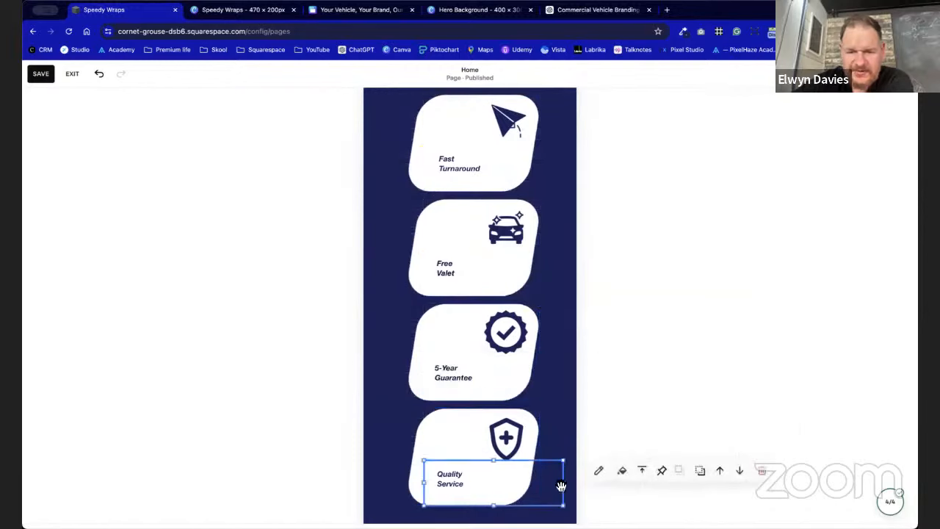
{"action": "left_click_drag", "start_coordinate": [565, 480], "coordinate": [550, 485]}
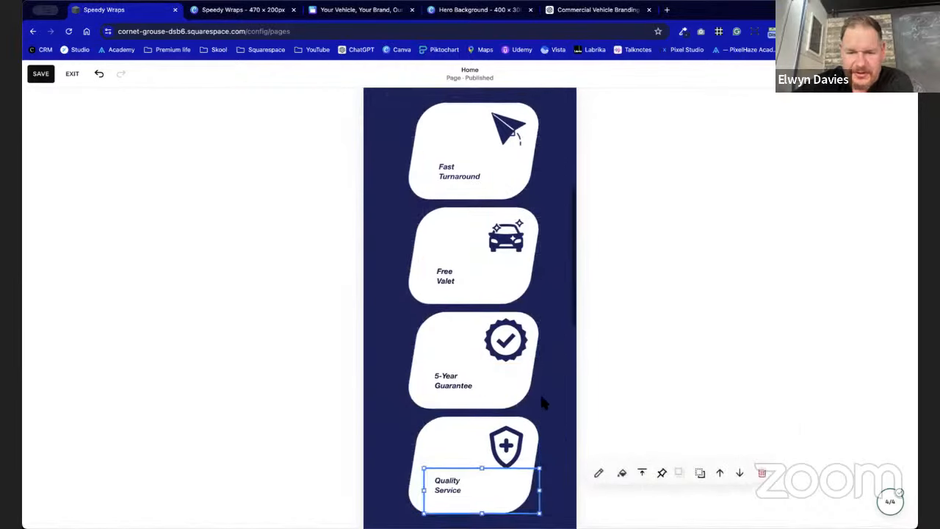
Shrink the Fast Turnaround card and its caption to half the content width, against the left margin beneath the truck.
{"action": "scroll", "coordinate": [541, 404], "scroll_direction": "up", "scroll_amount": 3}
{"action": "left_click_drag", "start_coordinate": [426, 255], "coordinate": [445, 255]}
{"action": "left_click_drag", "start_coordinate": [518, 316], "coordinate": [480, 297]}
{"action": "left_click", "coordinate": [511, 289]}
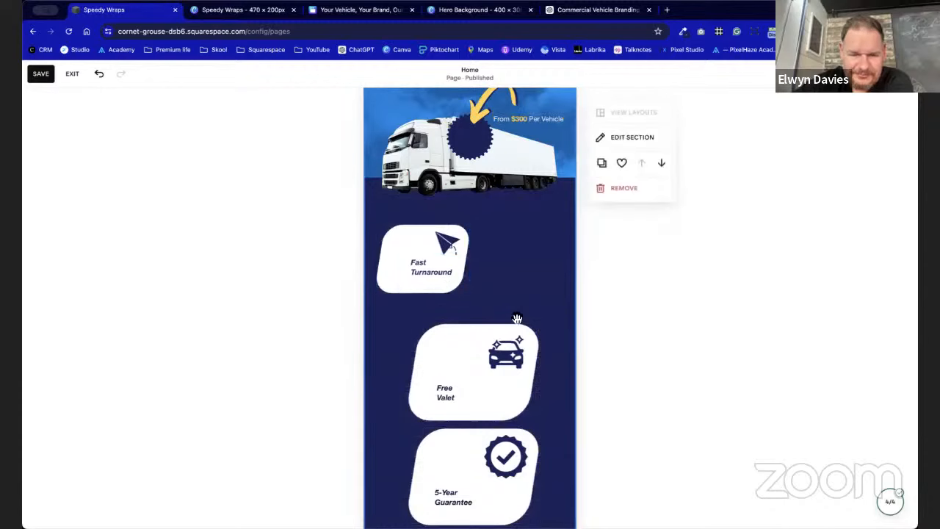
Shrink the Free Valet card with its caption and place it beside the Fast Turnaround card at matching height.
{"action": "left_click", "coordinate": [515, 391]}
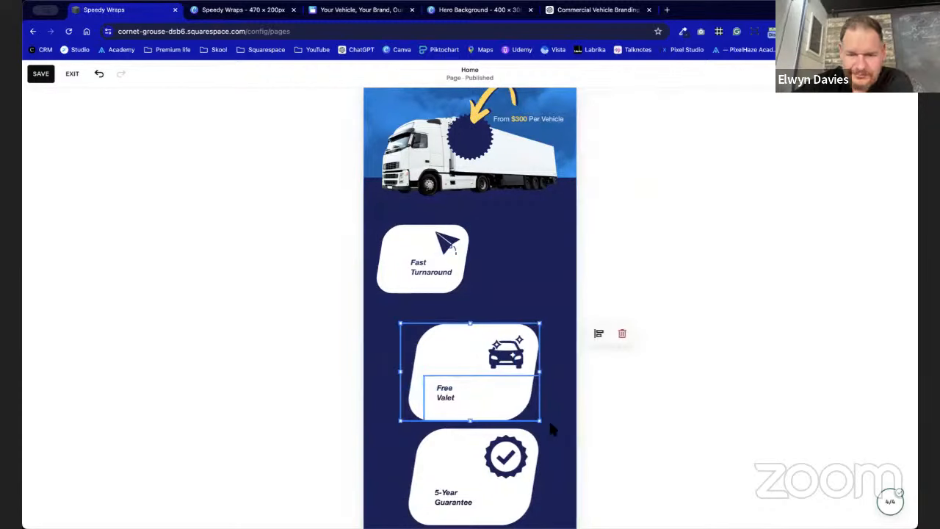
{"action": "left_click_drag", "start_coordinate": [542, 422], "coordinate": [527, 275]}
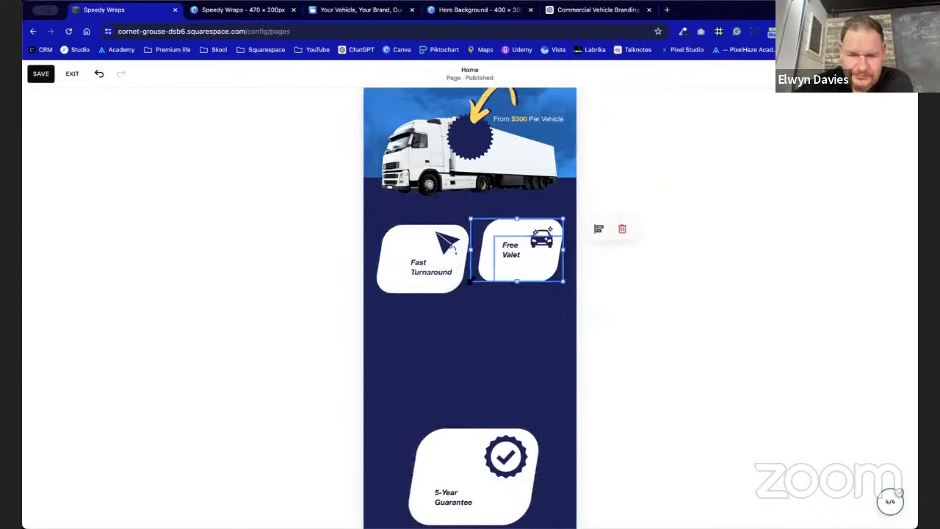
{"action": "left_click_drag", "start_coordinate": [517, 283], "coordinate": [518, 301]}
{"action": "left_click", "coordinate": [517, 364]}
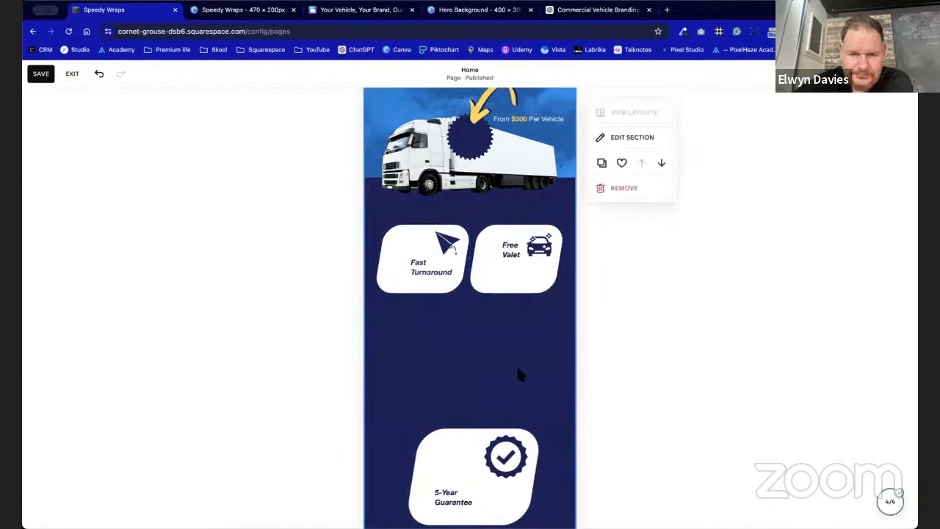
Lower the top edge of the "Free Valet" caption frame so its text lines up with the "Fast Turnaround" caption.
{"action": "left_click", "coordinate": [512, 261]}
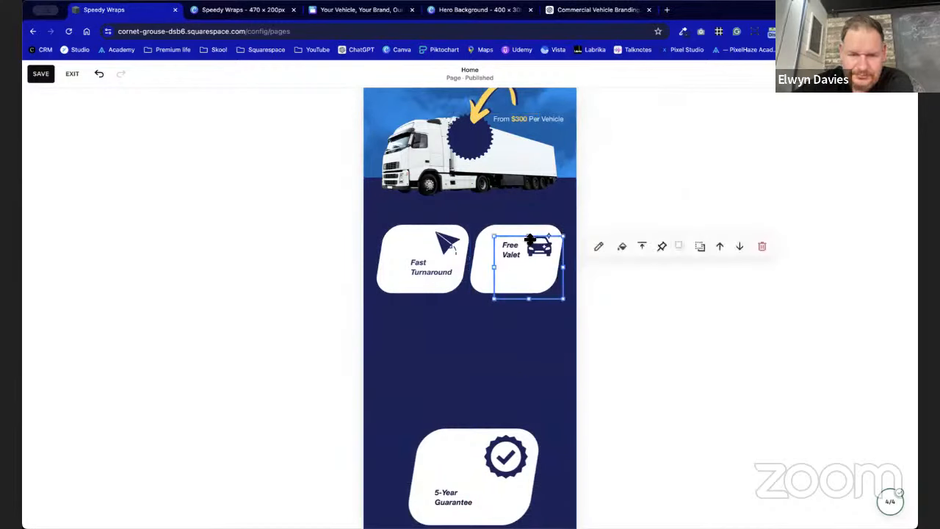
{"action": "mouse_move", "coordinate": [526, 236]}
{"action": "left_mouse_down"}
{"action": "mouse_move", "coordinate": [528, 263]}
{"action": "mouse_move", "coordinate": [526, 250]}
{"action": "left_mouse_up"}
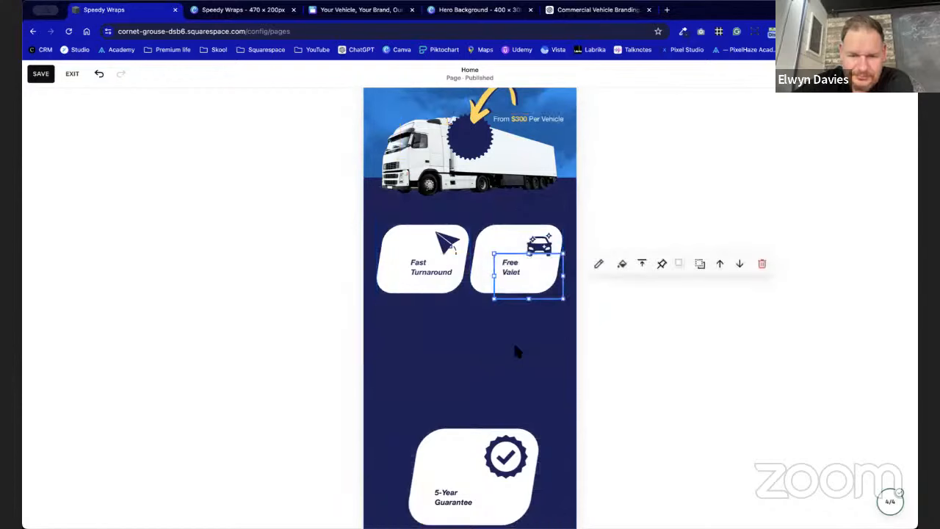
{"action": "left_click", "coordinate": [516, 358]}
Extend the "Free Valet" and "Fast Turnaround" caption frames to the left edges of their cards.
{"action": "left_click", "coordinate": [529, 272]}
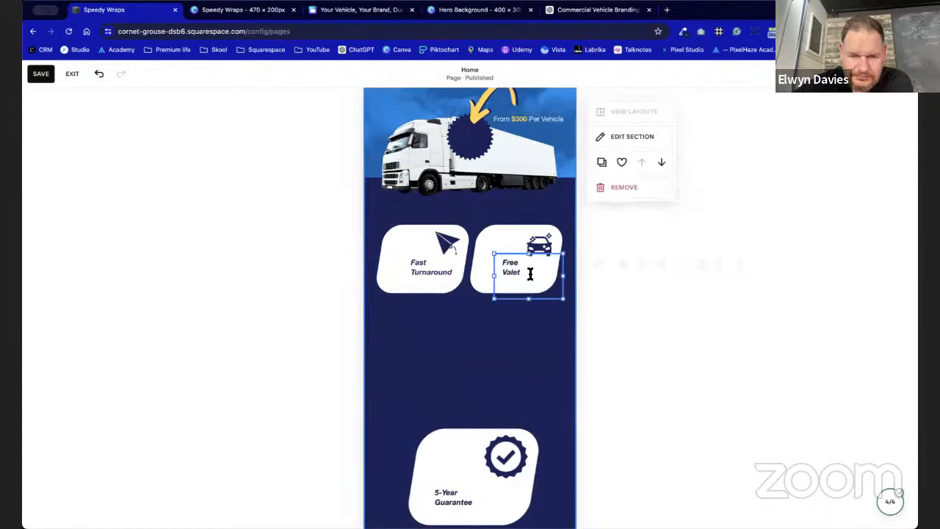
{"action": "mouse_move", "coordinate": [495, 275]}
{"action": "left_mouse_down"}
{"action": "mouse_move", "coordinate": [472, 276]}
{"action": "mouse_move", "coordinate": [492, 274]}
{"action": "left_mouse_up"}
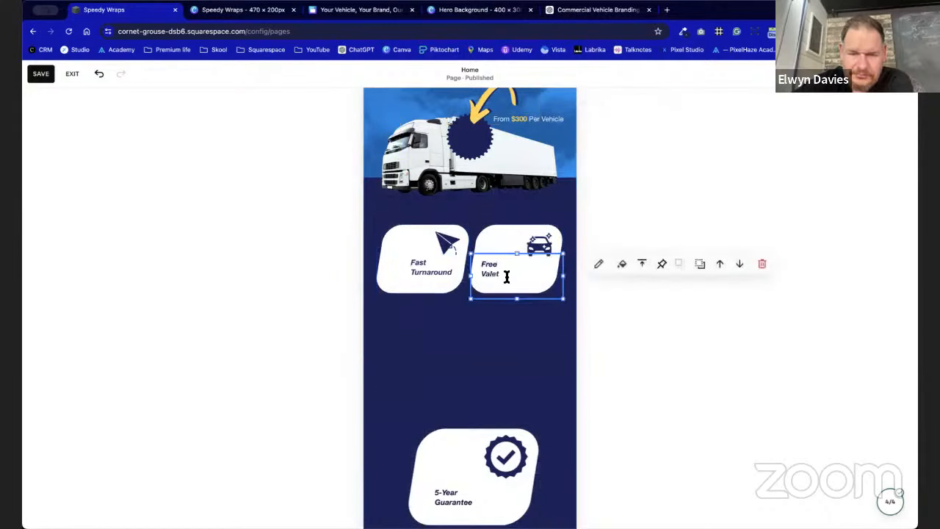
{"action": "left_click", "coordinate": [410, 275]}
{"action": "left_click_drag", "start_coordinate": [405, 276], "coordinate": [382, 270]}
{"action": "left_click", "coordinate": [418, 332]}
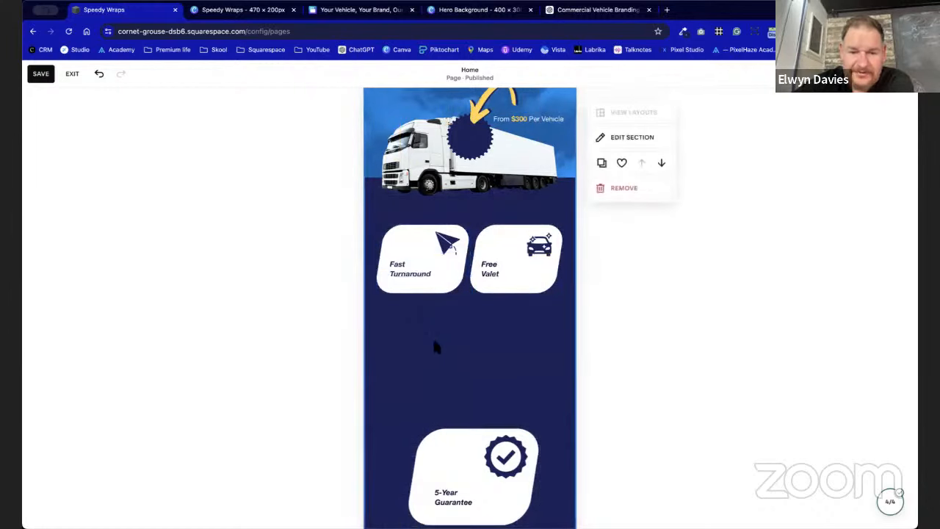
Shrink the 5-Year Guarantee card and caption beneath the Fast Turnaround card, and extend the card downward to match the cards above.
{"action": "scroll", "coordinate": [491, 366], "scroll_direction": "up", "scroll_amount": 1}
{"action": "scroll", "coordinate": [491, 367], "scroll_direction": "down", "scroll_amount": 2}
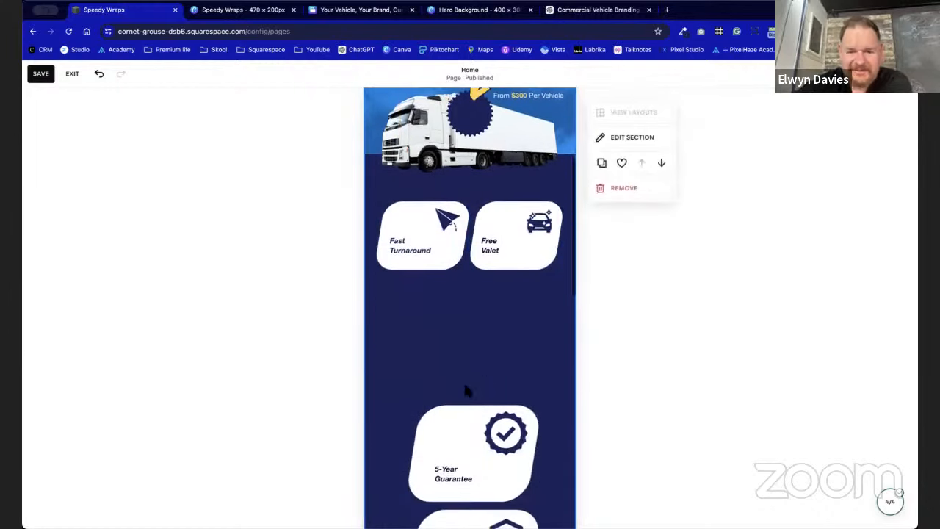
{"action": "left_click", "coordinate": [507, 476]}
{"action": "left_click_drag", "start_coordinate": [506, 475], "coordinate": [473, 346]}
{"action": "left_click", "coordinate": [538, 397]}
{"action": "scroll", "coordinate": [533, 411], "scroll_direction": "down", "scroll_amount": 1}
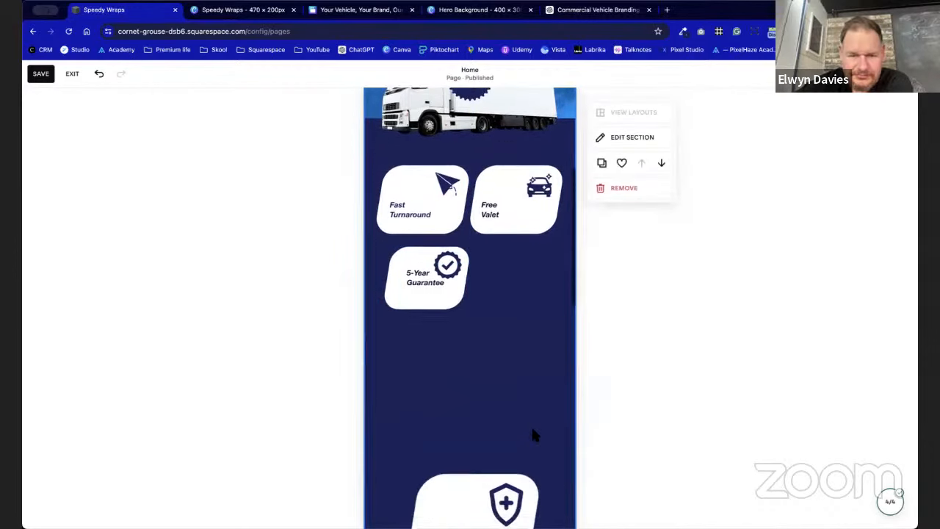
{"action": "left_click", "coordinate": [410, 294]}
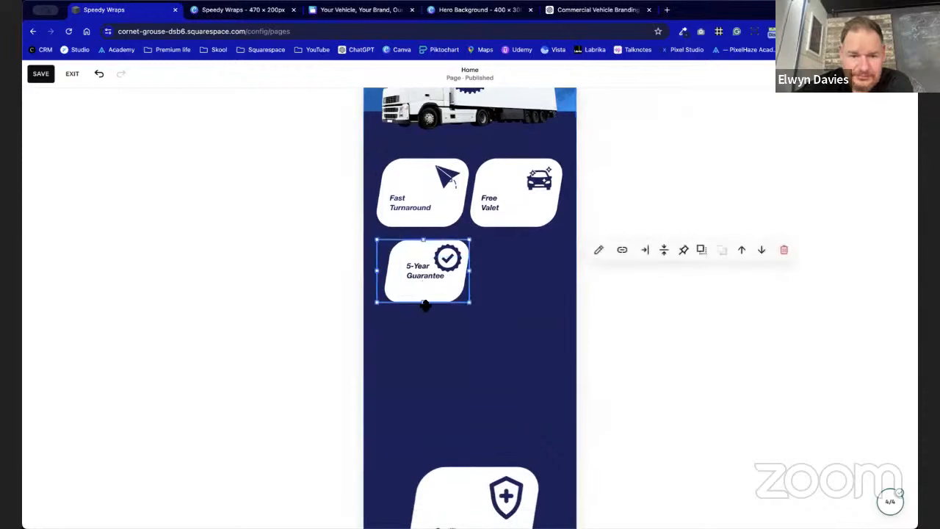
{"action": "left_click_drag", "start_coordinate": [423, 310], "coordinate": [428, 324]}
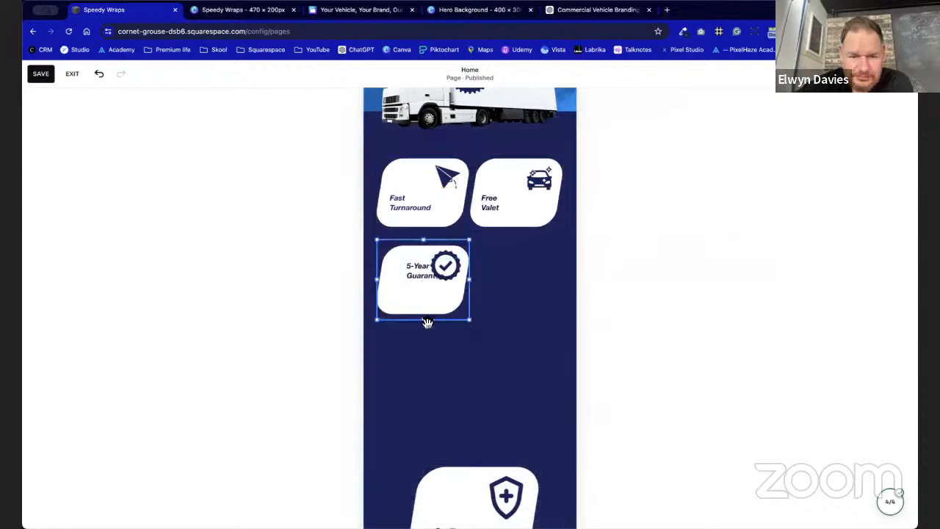
Extend the "5-Year Guarantee" caption frame to the card's left edge and lower its top so the text sits below the check badge.
{"action": "left_click_drag", "start_coordinate": [428, 290], "coordinate": [413, 283]}
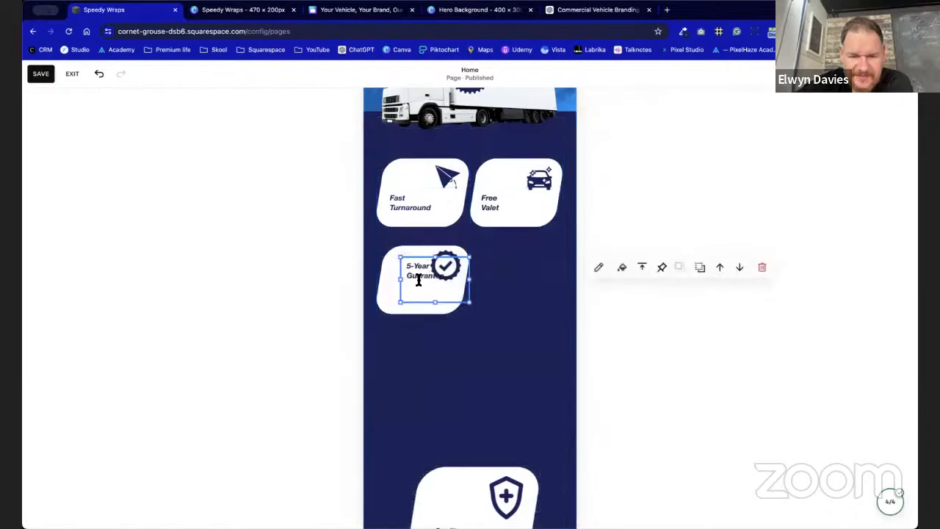
{"action": "left_click_drag", "start_coordinate": [400, 280], "coordinate": [377, 278]}
{"action": "left_click_drag", "start_coordinate": [424, 260], "coordinate": [422, 300]}
{"action": "left_click", "coordinate": [521, 308]}
Move the Quality Service card and caption up beside the 5-Year Guarantee card and shrink them together to match its size.
{"action": "scroll", "coordinate": [507, 350], "scroll_direction": "down", "scroll_amount": 2}
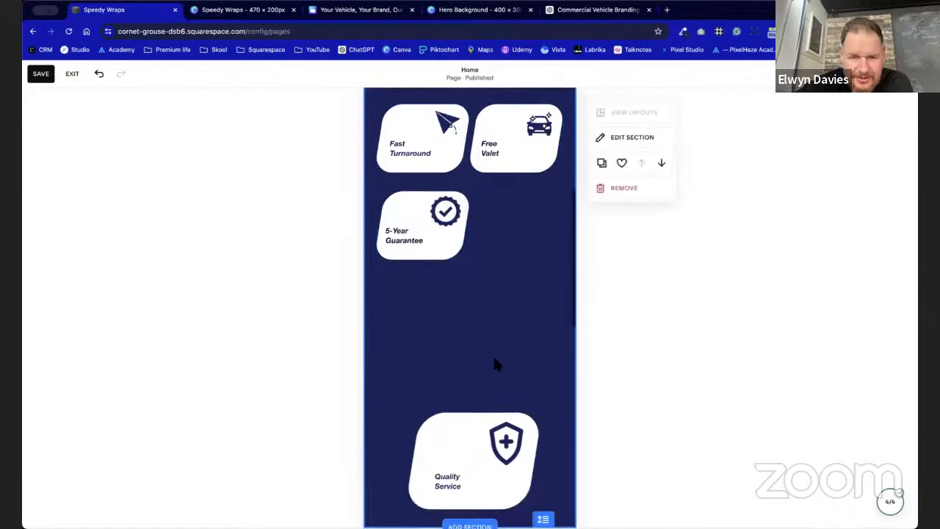
{"action": "left_click", "coordinate": [511, 466]}
{"action": "left_click_drag", "start_coordinate": [516, 476], "coordinate": [533, 251]}
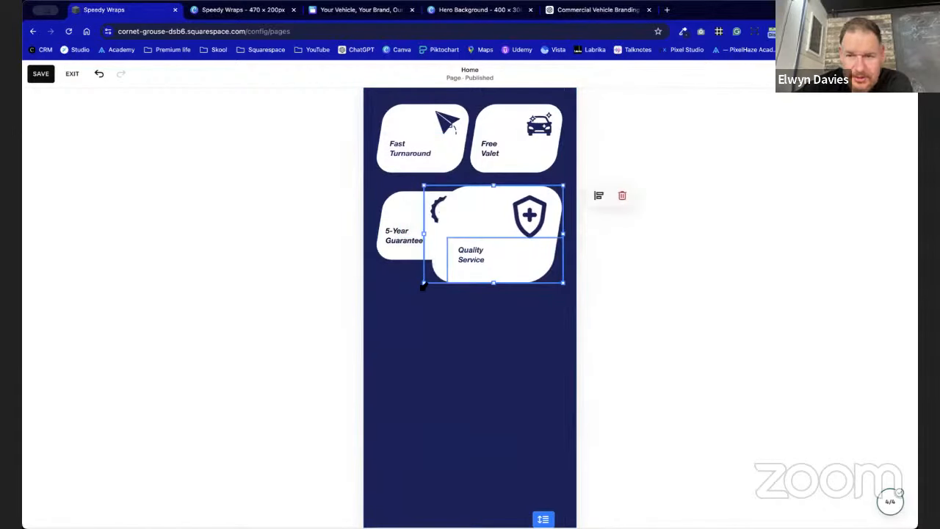
{"action": "left_click_drag", "start_coordinate": [424, 285], "coordinate": [470, 263]}
{"action": "left_click", "coordinate": [453, 371]}
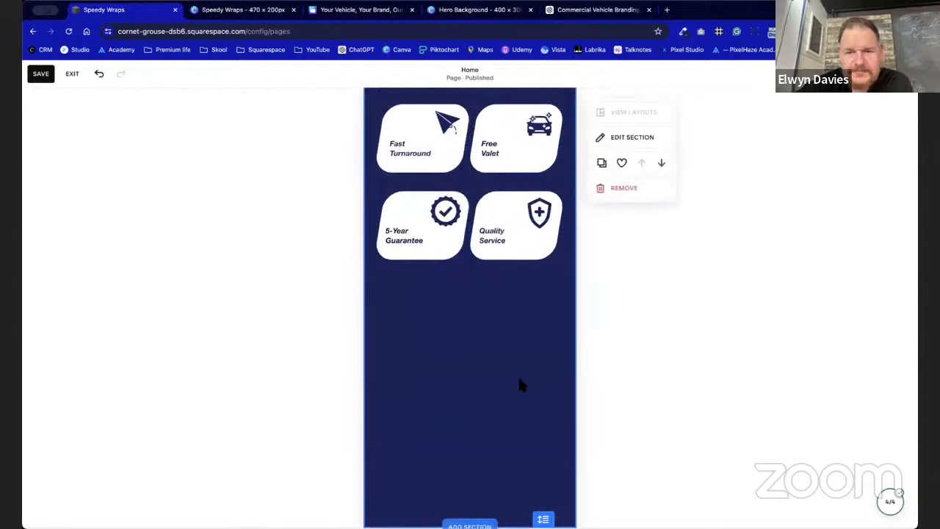
Shorten the mobile hero section so it ends a little below the bottom row of feature cards, and save the page.
{"action": "scroll", "coordinate": [518, 375], "scroll_direction": "up", "scroll_amount": 2}
{"action": "left_click_drag", "start_coordinate": [501, 361], "coordinate": [437, 327]}
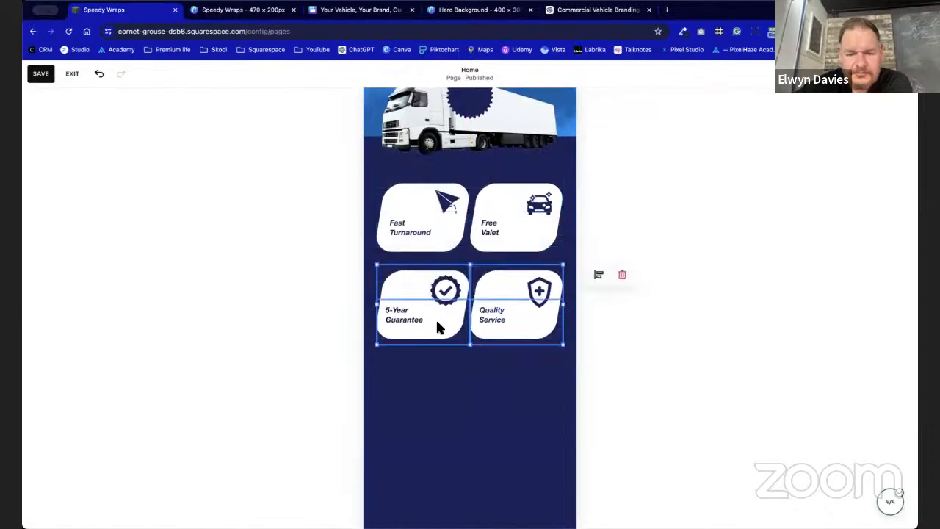
{"action": "left_click", "coordinate": [487, 374]}
{"action": "scroll", "coordinate": [509, 445], "scroll_direction": "down", "scroll_amount": 3}
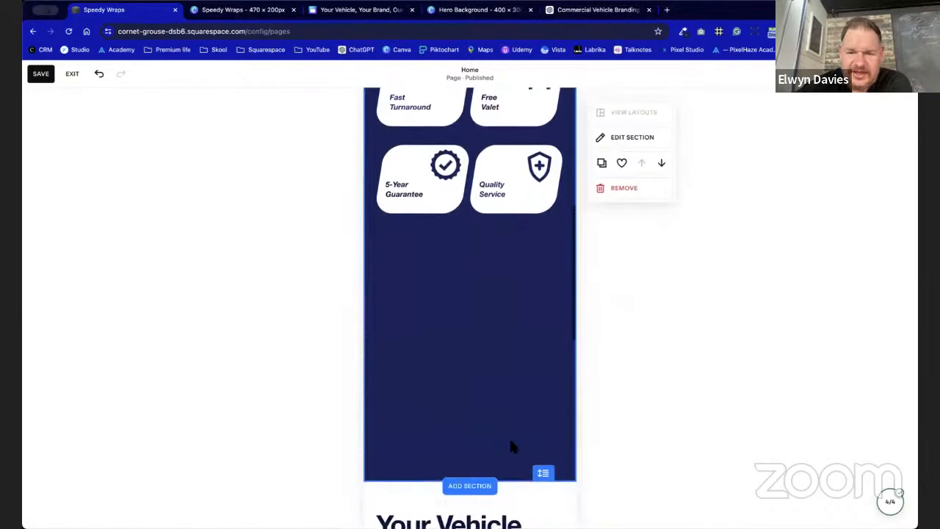
{"action": "left_click_drag", "start_coordinate": [541, 451], "coordinate": [537, 212]}
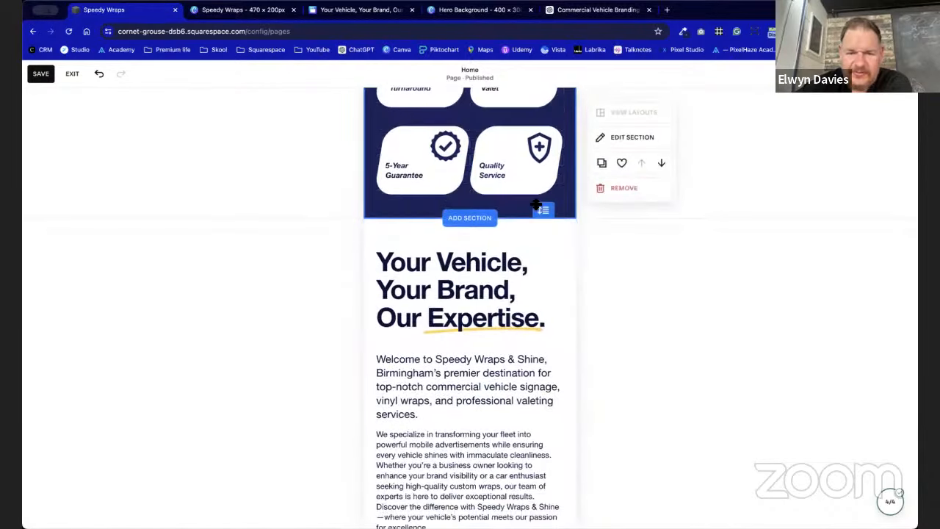
{"action": "scroll", "coordinate": [512, 215], "scroll_direction": "up", "scroll_amount": 5}
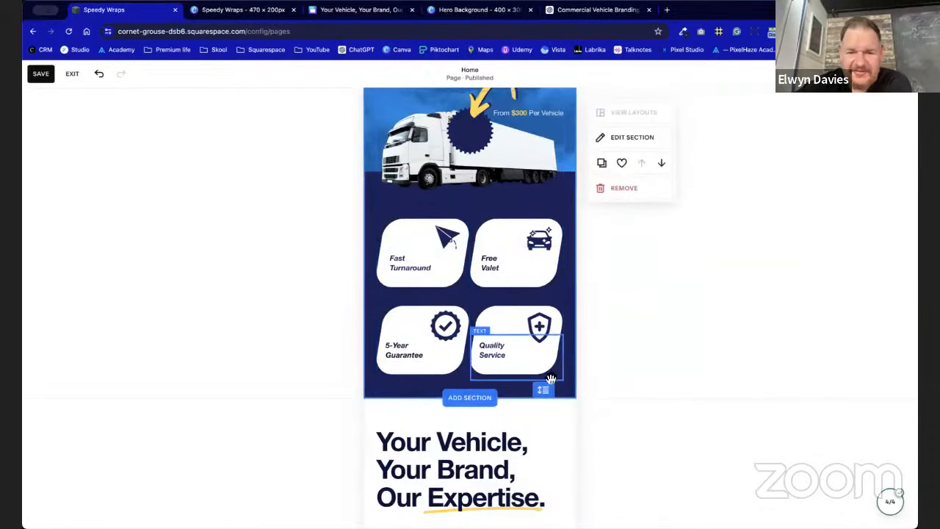
{"action": "left_click_drag", "start_coordinate": [548, 391], "coordinate": [549, 403]}
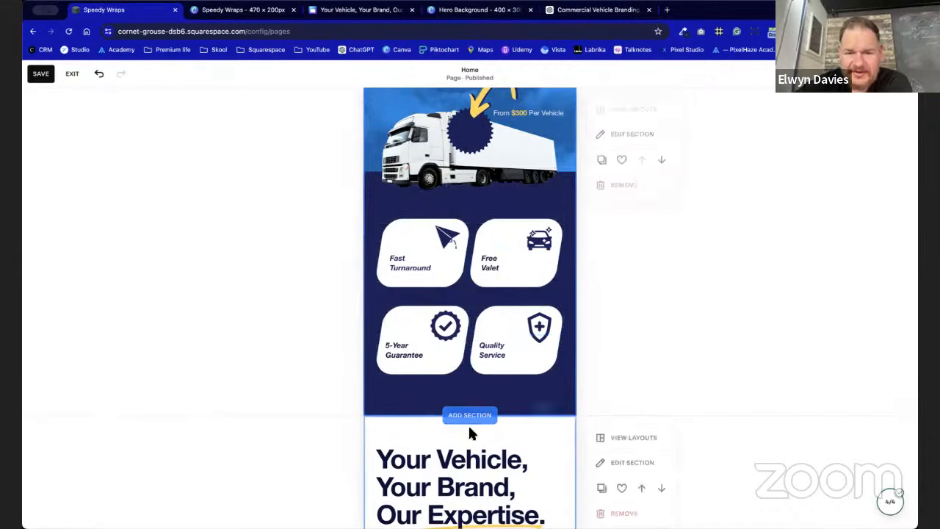
{"action": "scroll", "coordinate": [455, 367], "scroll_direction": "up", "scroll_amount": 1}
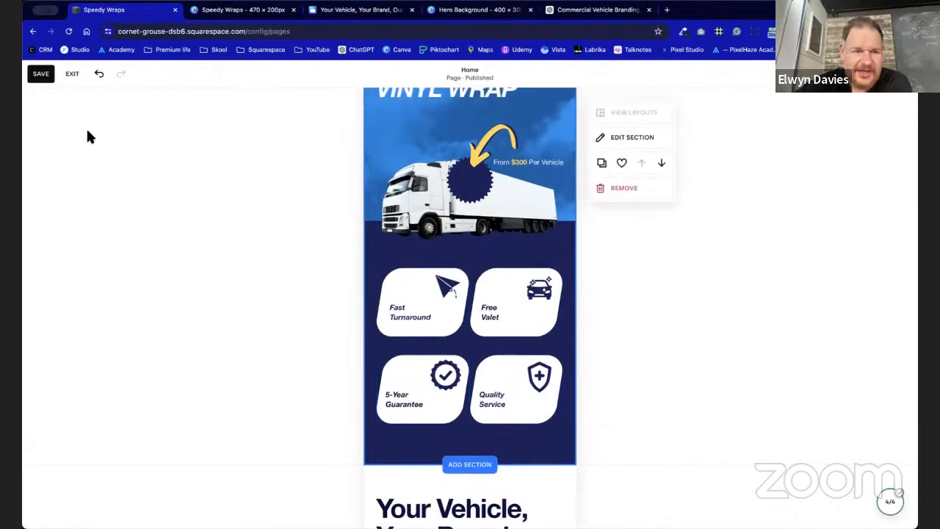
{"action": "left_click", "coordinate": [40, 74]}
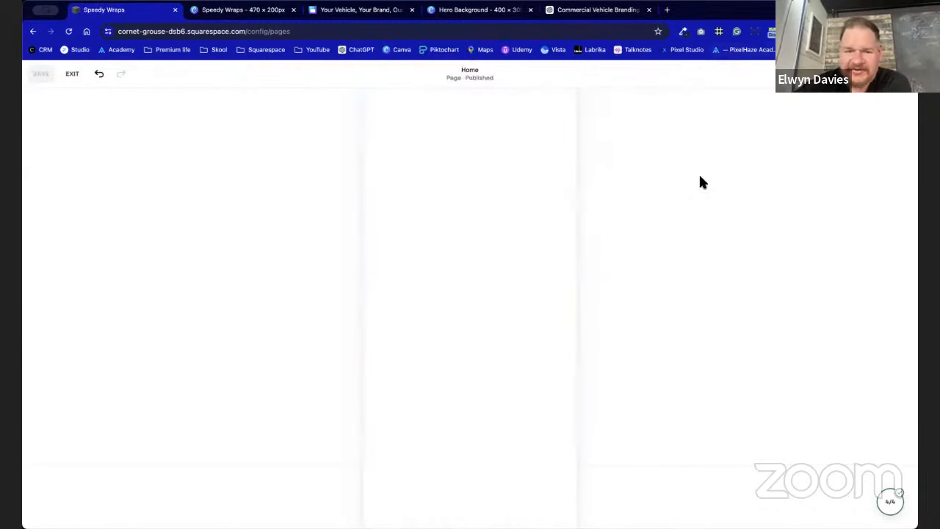
In the desktop layout, set the hero section's grid gap to the preset without spacing.
{"action": "scroll", "coordinate": [562, 392], "scroll_direction": "down", "scroll_amount": 4}
{"action": "scroll", "coordinate": [566, 394], "scroll_direction": "up", "scroll_amount": 2}
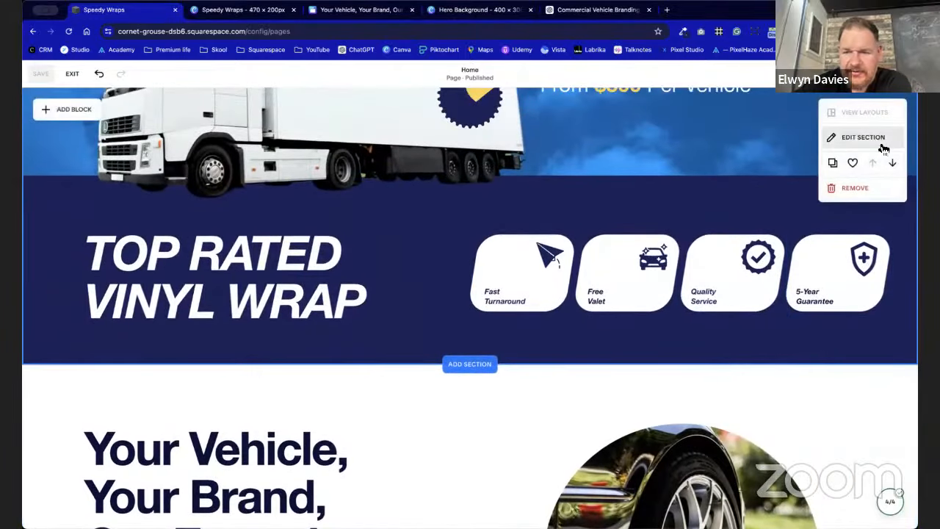
{"action": "left_click", "coordinate": [884, 147]}
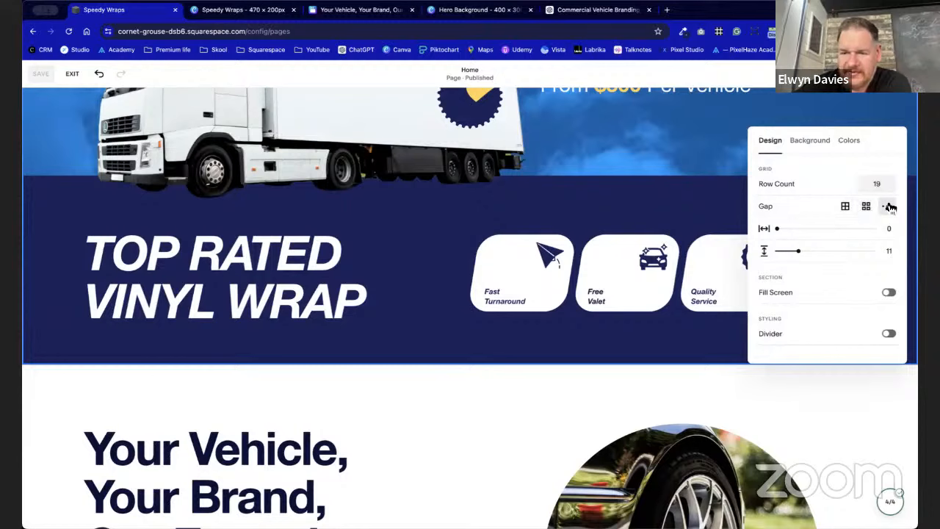
{"action": "left_click", "coordinate": [846, 207]}
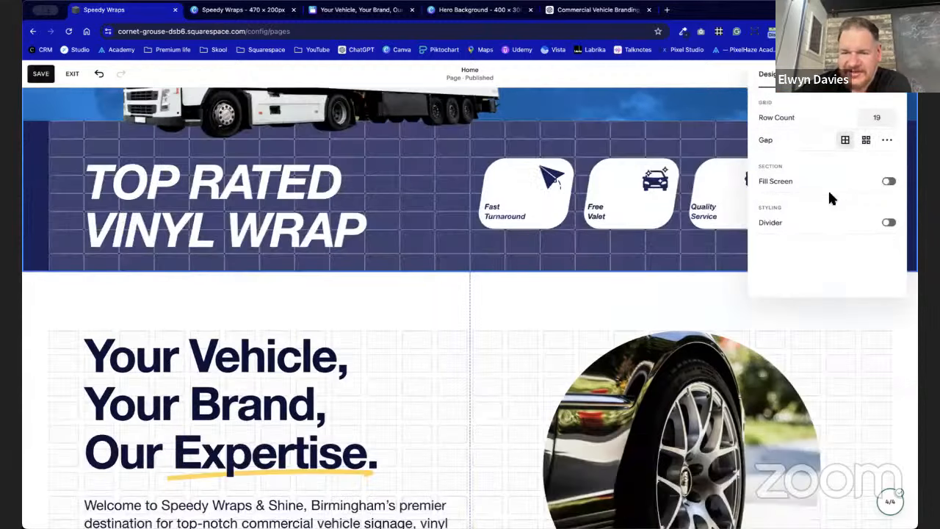
{"action": "left_click", "coordinate": [473, 255]}
Extend the hero section's bottom edge and move the "TOP RATED VINYL WRAP" heading and all four feature cards slightly down.
{"action": "scroll", "coordinate": [470, 293], "scroll_direction": "up", "scroll_amount": 2}
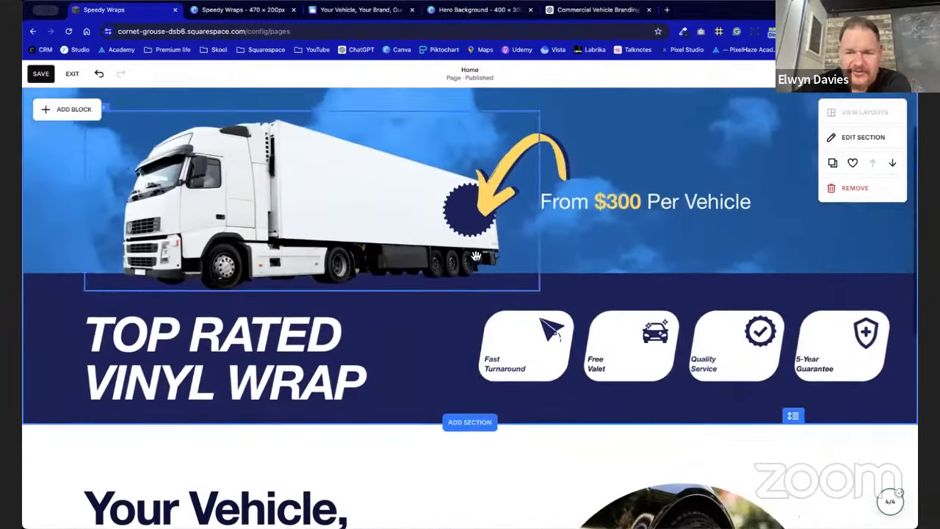
{"action": "left_click_drag", "start_coordinate": [788, 415], "coordinate": [791, 451]}
{"action": "left_click_drag", "start_coordinate": [336, 419], "coordinate": [753, 381]}
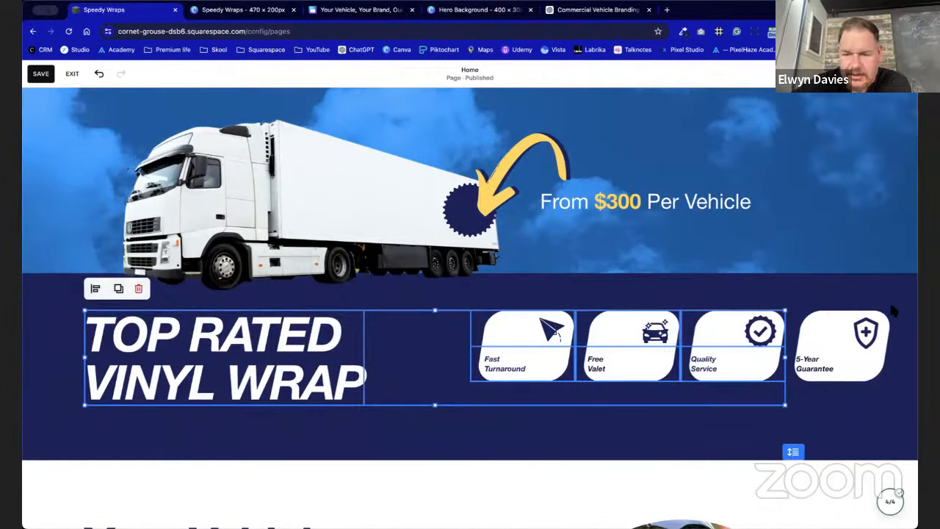
{"action": "left_click_drag", "start_coordinate": [895, 312], "coordinate": [278, 402]}
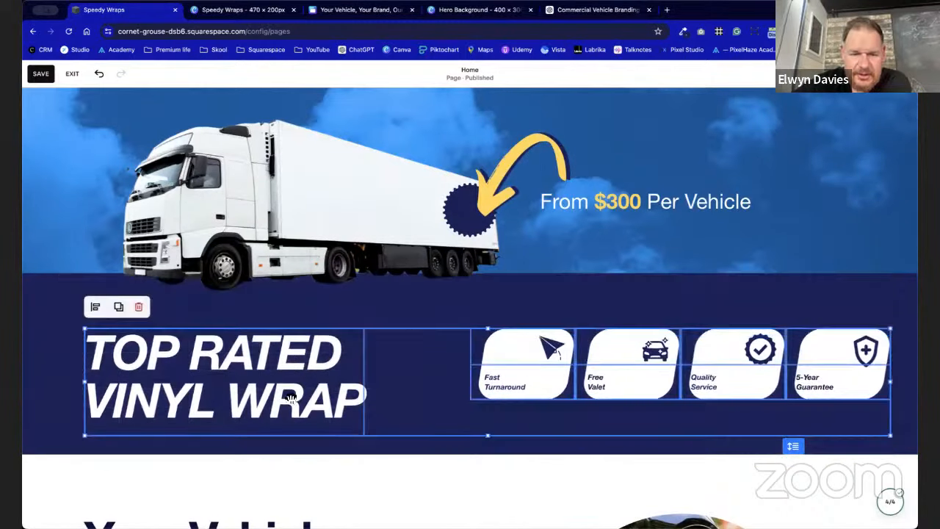
{"action": "left_click", "coordinate": [424, 316]}
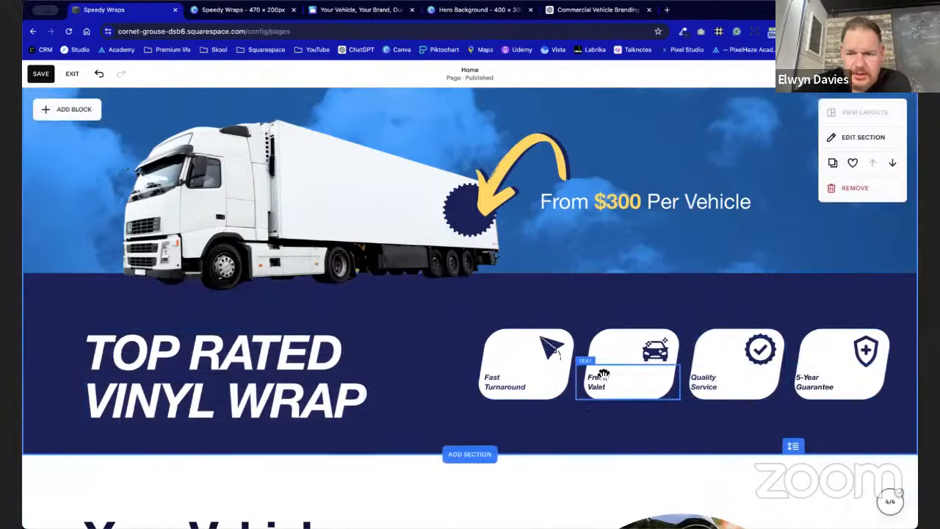
In the mobile layout, enlarge the 5-Year Guarantee card leftward and downward and the Quality Service card downward so their captions fit inside.
{"action": "left_click", "coordinate": [874, 74]}
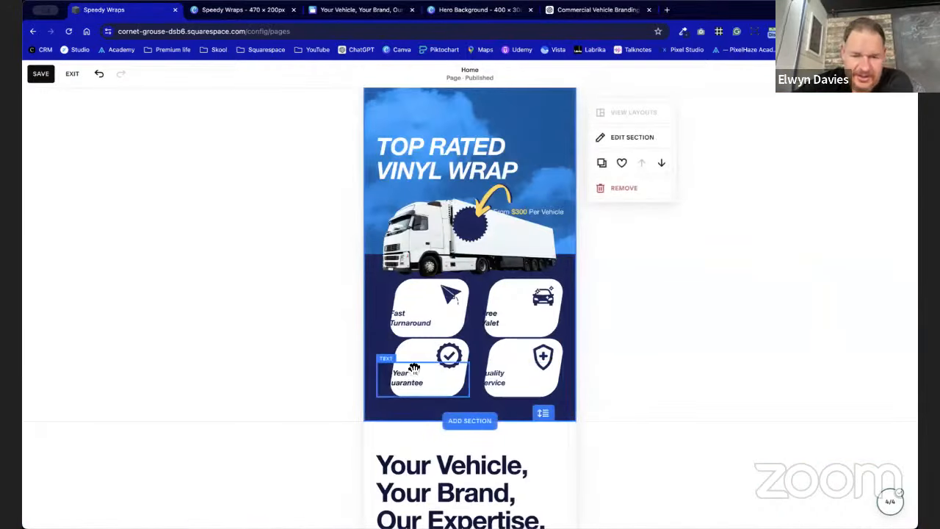
{"action": "left_click", "coordinate": [418, 351]}
{"action": "left_click_drag", "start_coordinate": [380, 368], "coordinate": [362, 371]}
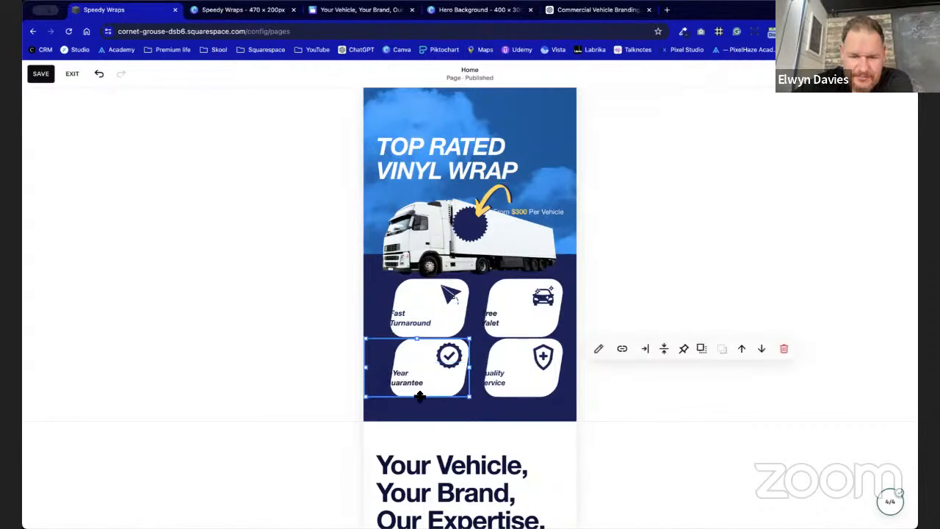
{"action": "left_click_drag", "start_coordinate": [419, 397], "coordinate": [421, 409]}
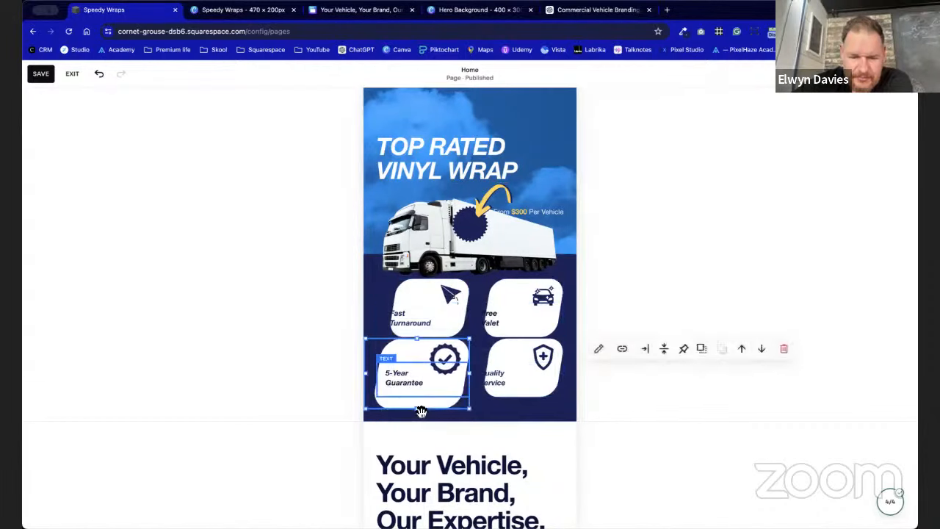
{"action": "left_click", "coordinate": [526, 394]}
{"action": "left_click", "coordinate": [523, 399]}
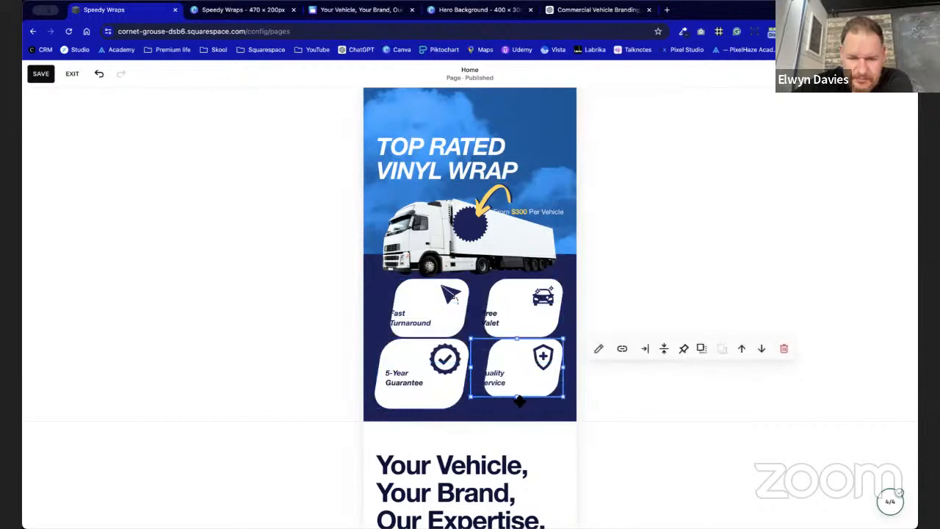
{"action": "left_click_drag", "start_coordinate": [520, 400], "coordinate": [519, 408]}
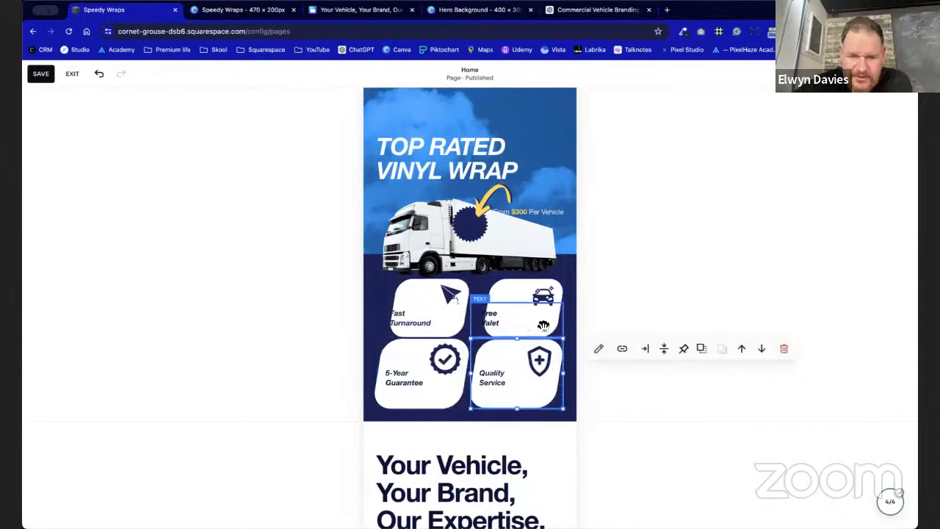
Move the 5-Year Guarantee and Quality Service cards with their captions slightly down to make room for taller cards above.
{"action": "left_click", "coordinate": [553, 418]}
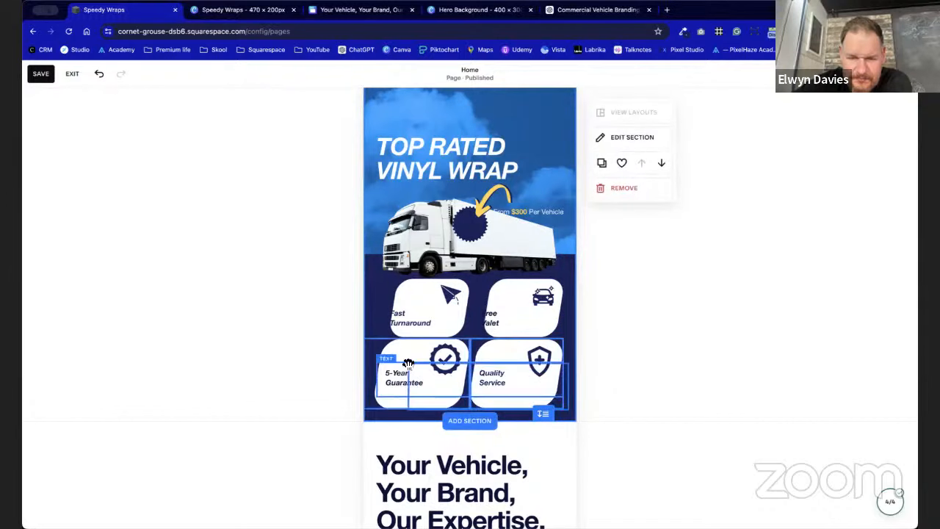
{"action": "mouse_move", "coordinate": [408, 364]}
{"action": "left_mouse_down"}
{"action": "mouse_move", "coordinate": [403, 358]}
{"action": "mouse_move", "coordinate": [399, 371]}
{"action": "left_mouse_up"}
{"action": "left_click", "coordinate": [474, 339]}
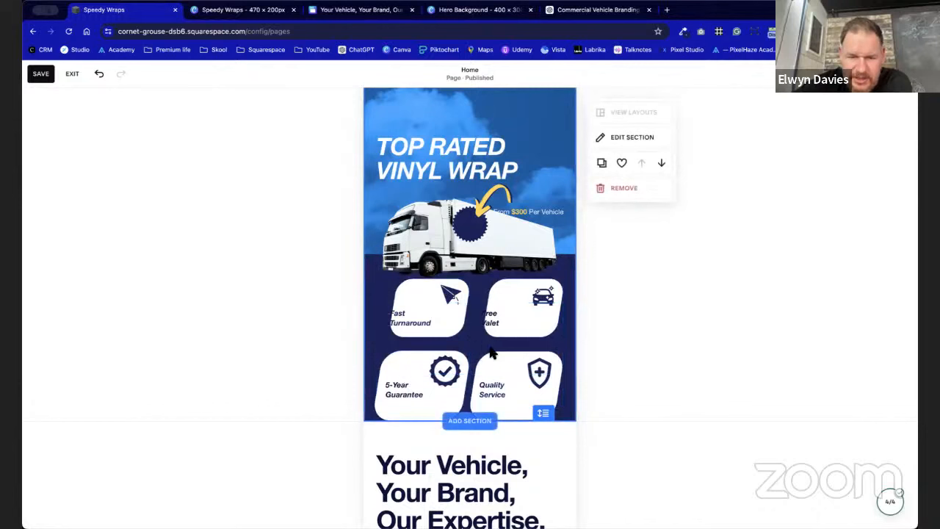
Extend the Free Valet and Fast Turnaround cards downward so their captions sit inside the white shapes.
{"action": "left_click", "coordinate": [520, 333]}
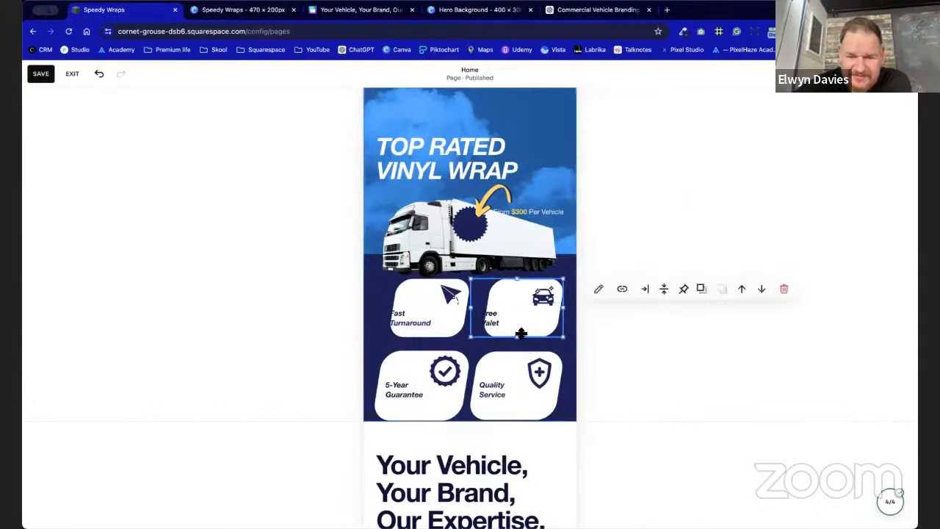
{"action": "left_click_drag", "start_coordinate": [519, 339], "coordinate": [514, 344]}
{"action": "left_click", "coordinate": [423, 321]}
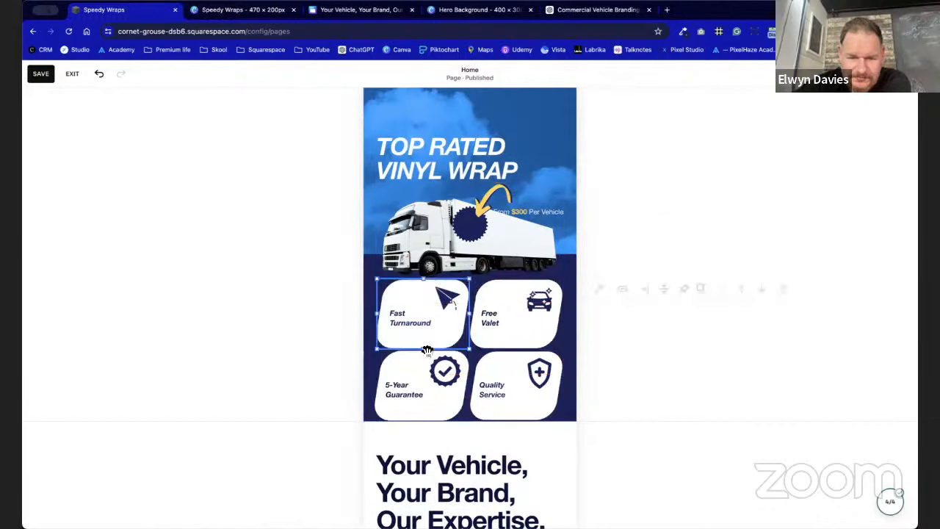
Lower the bottom row of feature cards and captions to leave a clear gap beneath the top row.
{"action": "scroll", "coordinate": [444, 379], "scroll_direction": "down", "scroll_amount": 1}
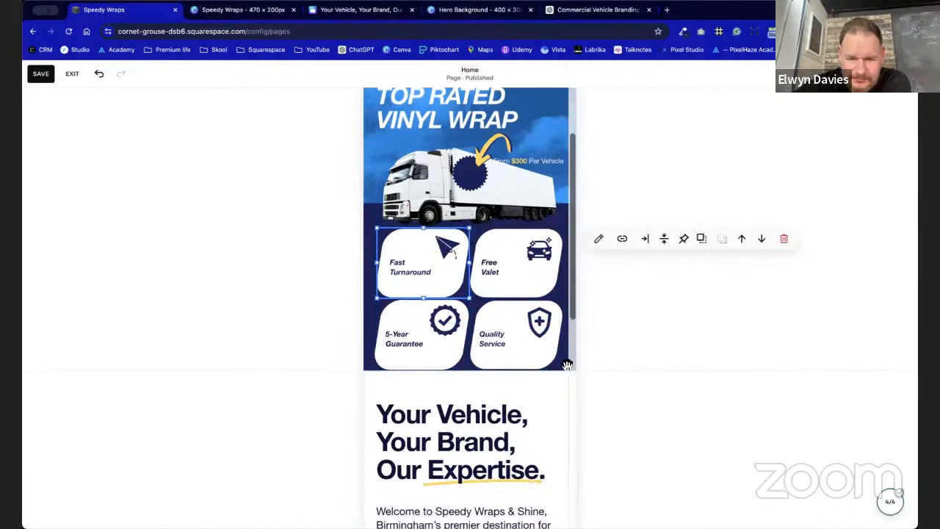
{"action": "left_click", "coordinate": [516, 345]}
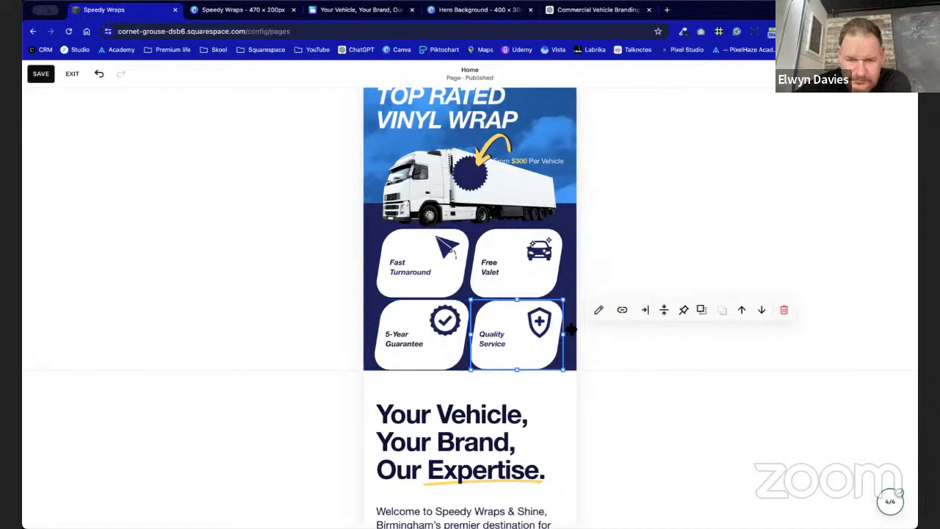
{"action": "left_click", "coordinate": [575, 369]}
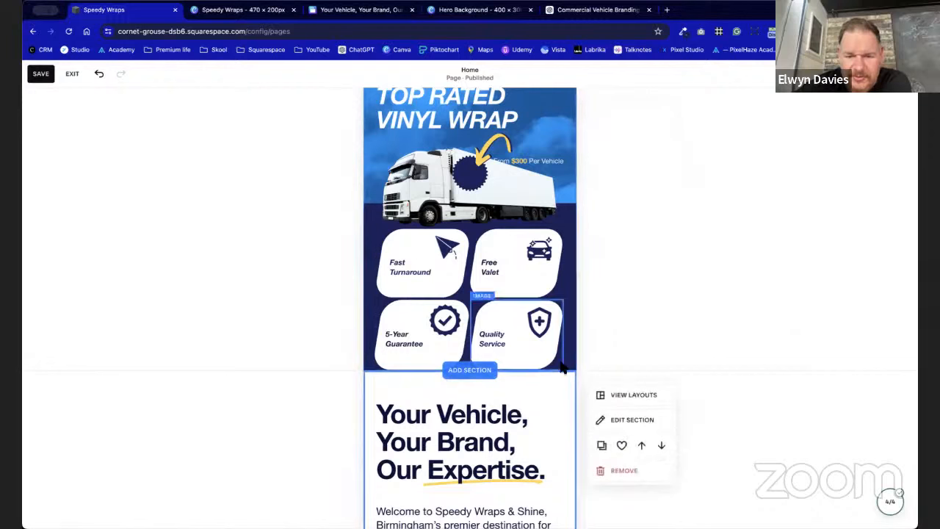
{"action": "left_click_drag", "start_coordinate": [547, 367], "coordinate": [415, 338]}
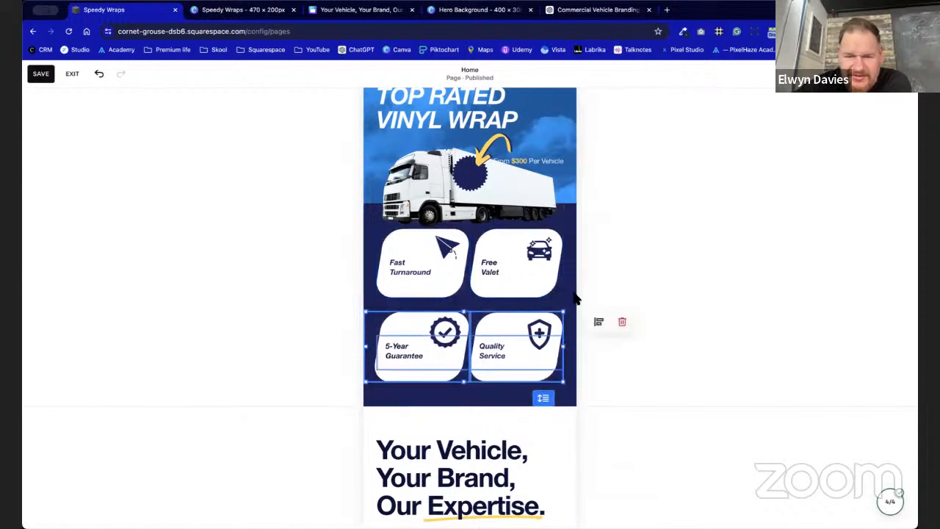
{"action": "left_click", "coordinate": [710, 275]}
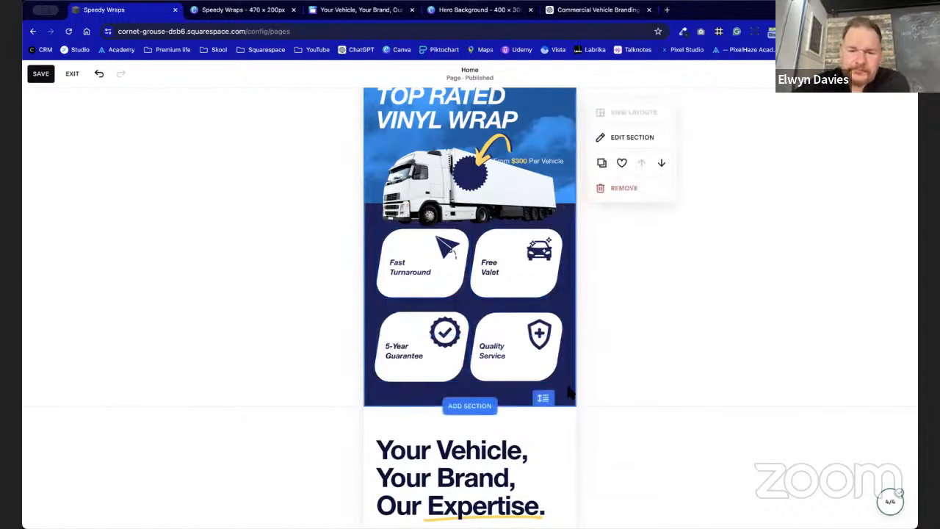
Move all four feature cards and captions slightly down from the truck, and extend the hero section's bottom edge below them.
{"action": "left_click_drag", "start_coordinate": [570, 397], "coordinate": [371, 229]}
{"action": "left_click_drag", "start_coordinate": [435, 265], "coordinate": [431, 277]}
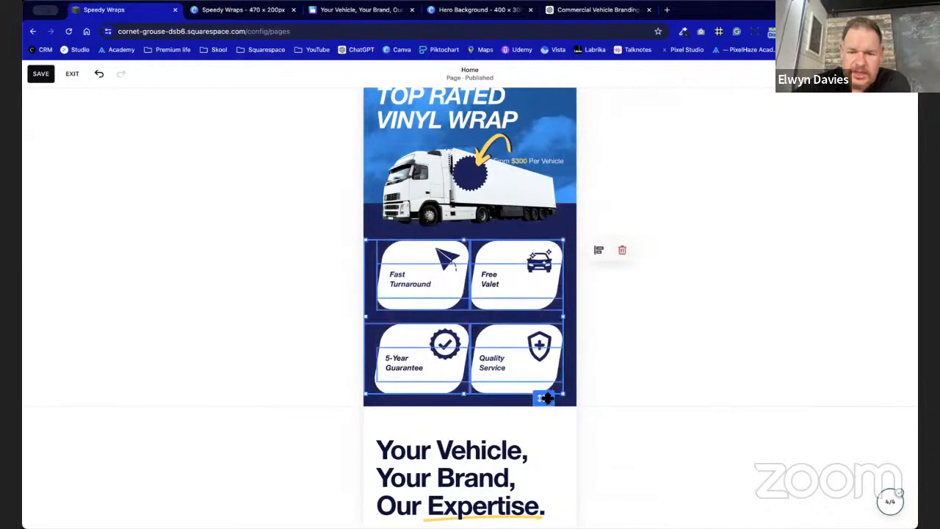
{"action": "left_click", "coordinate": [547, 398]}
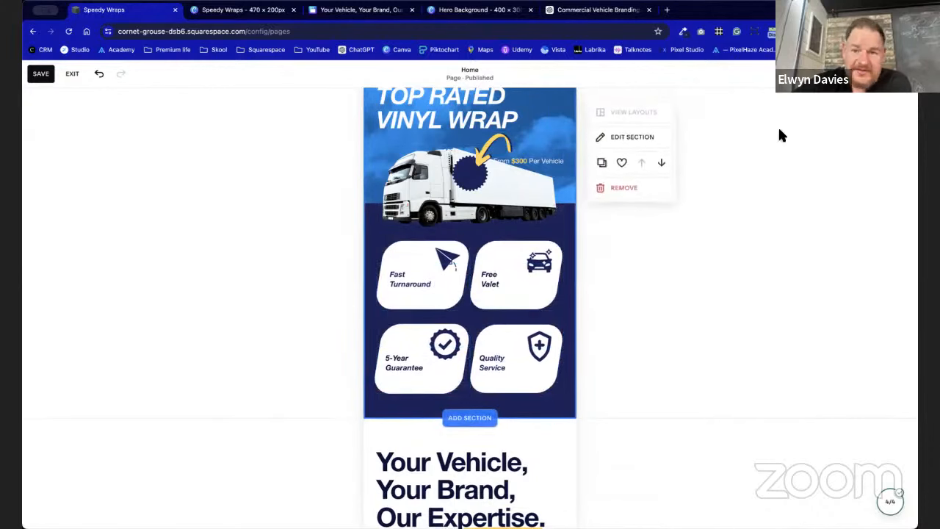
Return to the desktop layout, check the hero section, and save the page.
{"action": "left_click", "coordinate": [853, 74]}
{"action": "scroll", "coordinate": [561, 336], "scroll_direction": "down", "scroll_amount": 1}
{"action": "scroll", "coordinate": [563, 337], "scroll_direction": "up", "scroll_amount": 3}
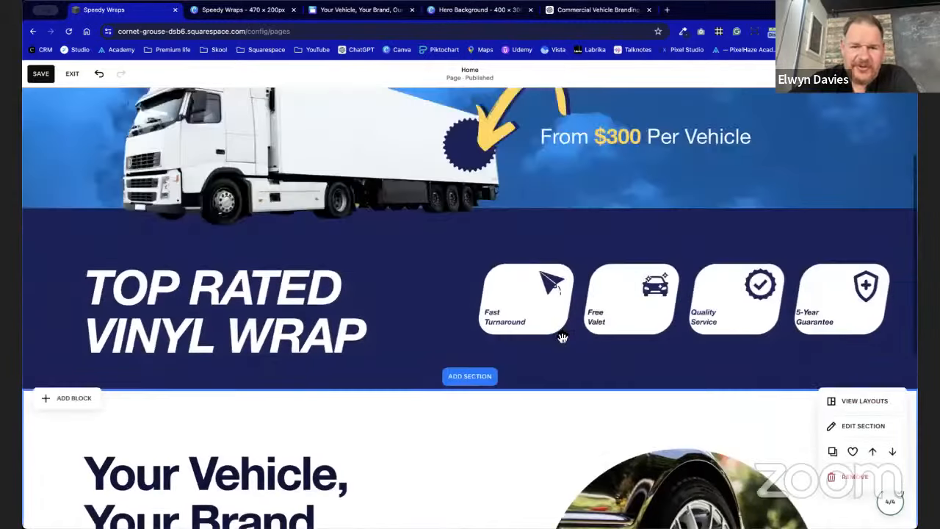
{"action": "scroll", "coordinate": [563, 338], "scroll_direction": "up", "scroll_amount": 3}
{"action": "left_click", "coordinate": [43, 75]}
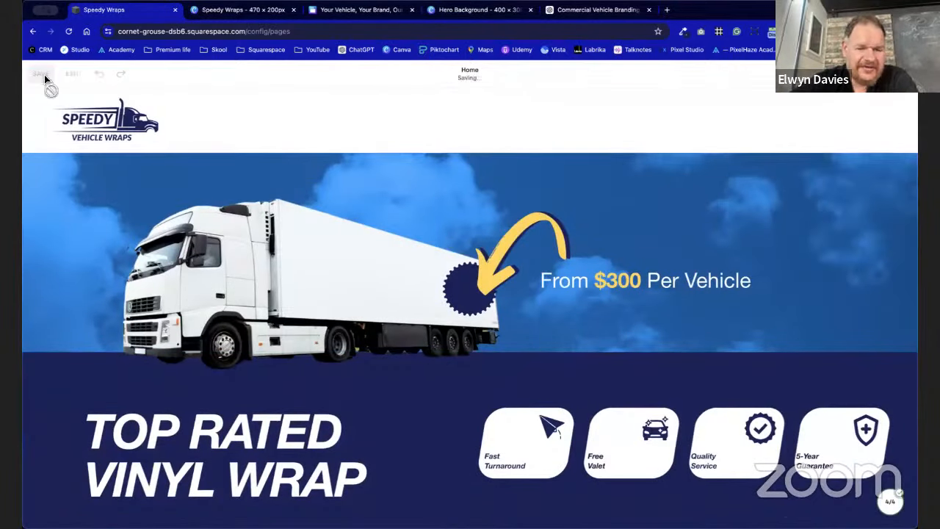
Try narrowing the "Quality Service" caption frame from its left side to shift the text right within the card.
{"action": "scroll", "coordinate": [357, 420], "scroll_direction": "down", "scroll_amount": 2}
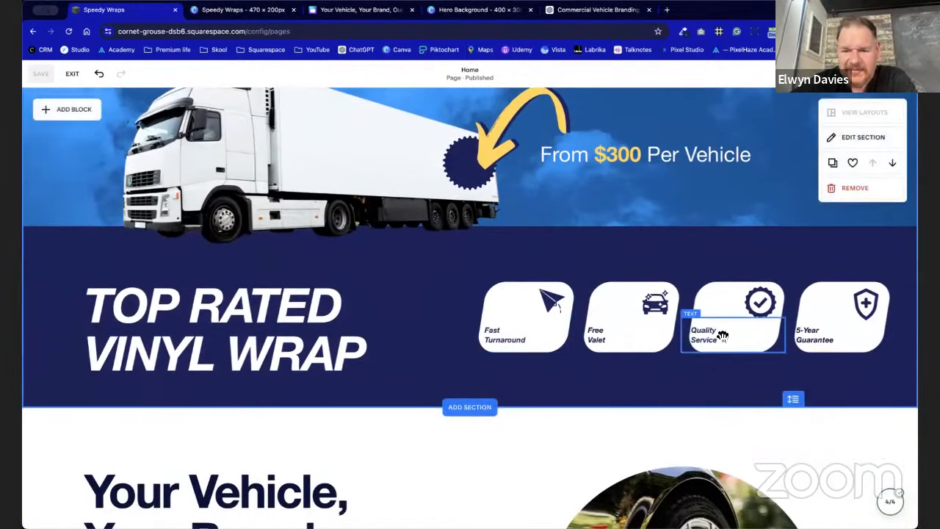
{"action": "left_click", "coordinate": [699, 341]}
{"action": "left_click_drag", "start_coordinate": [684, 336], "coordinate": [701, 344]}
{"action": "left_click", "coordinate": [644, 394]}
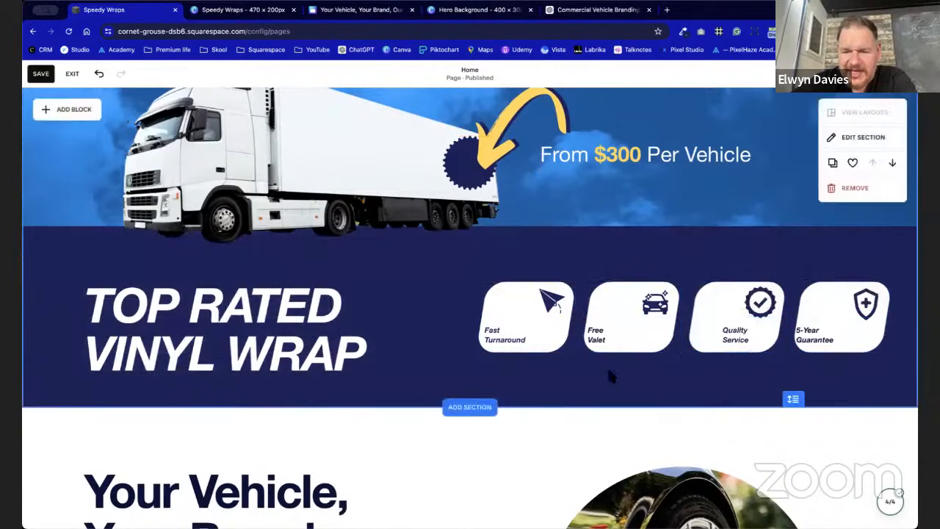
Narrow the "Free Valet" caption frame from its left side so the text moves right, fully inside the card.
{"action": "left_click", "coordinate": [598, 332]}
{"action": "left_click_drag", "start_coordinate": [593, 334], "coordinate": [626, 334]}
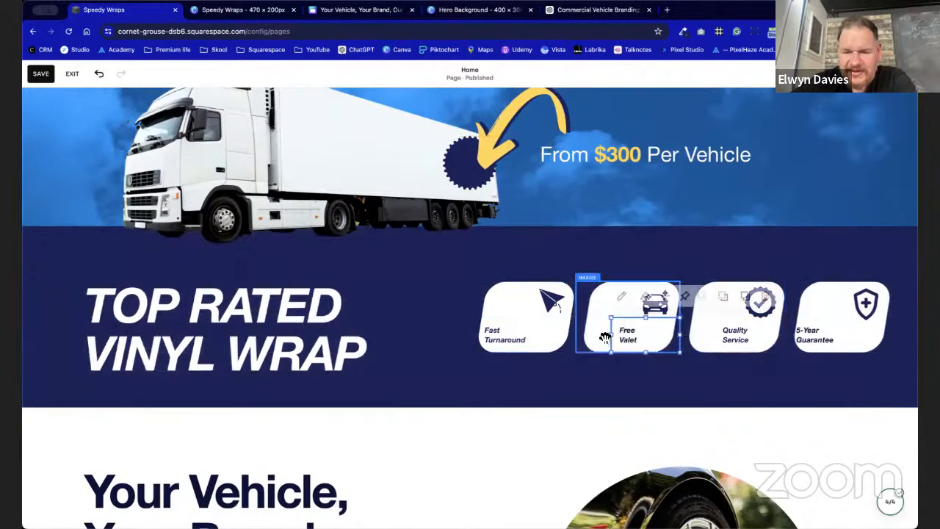
{"action": "left_click", "coordinate": [493, 334]}
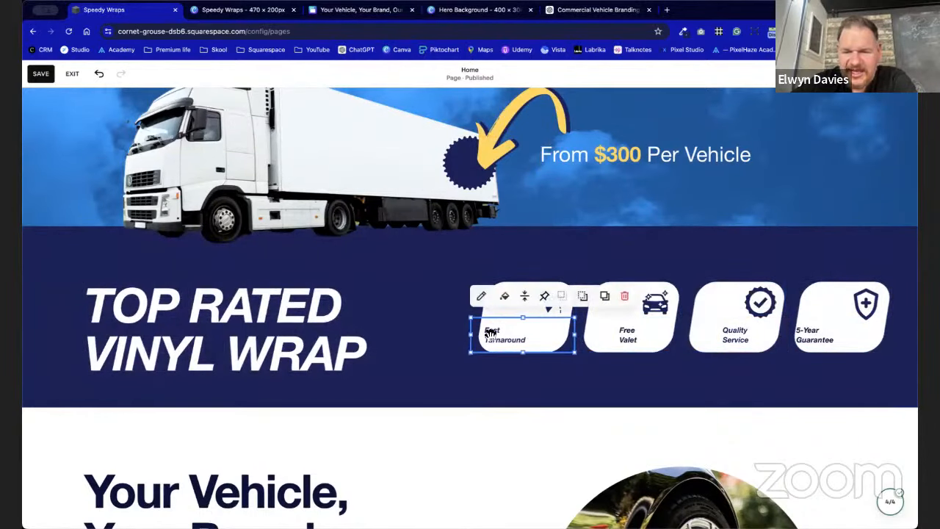
Extend the "Quality Service" caption frame back to the card's left edge and pull its right edge inward.
{"action": "left_click", "coordinate": [730, 333]}
{"action": "left_click_drag", "start_coordinate": [718, 338], "coordinate": [686, 336]}
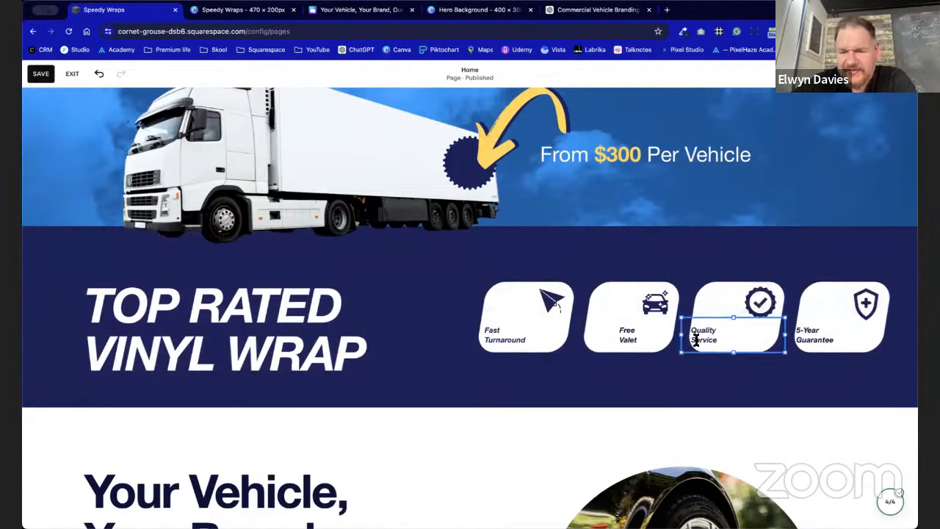
{"action": "left_click", "coordinate": [718, 380]}
{"action": "left_click", "coordinate": [785, 338]}
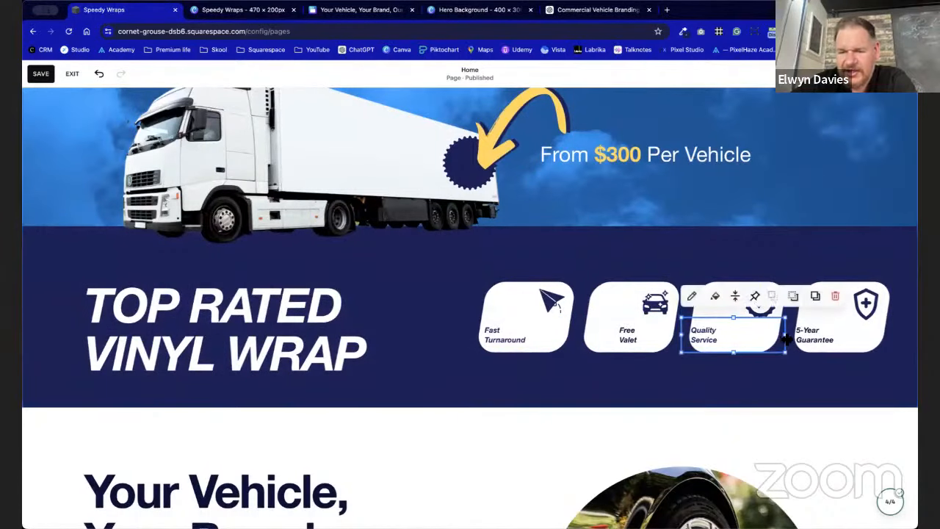
{"action": "left_click_drag", "start_coordinate": [785, 338], "coordinate": [756, 338]}
{"action": "left_click", "coordinate": [747, 378]}
Look over the desktop page and save the caption changes.
{"action": "scroll", "coordinate": [749, 386], "scroll_direction": "down", "scroll_amount": 3}
{"action": "scroll", "coordinate": [751, 386], "scroll_direction": "down", "scroll_amount": 3}
{"action": "scroll", "coordinate": [747, 378], "scroll_direction": "up", "scroll_amount": 10}
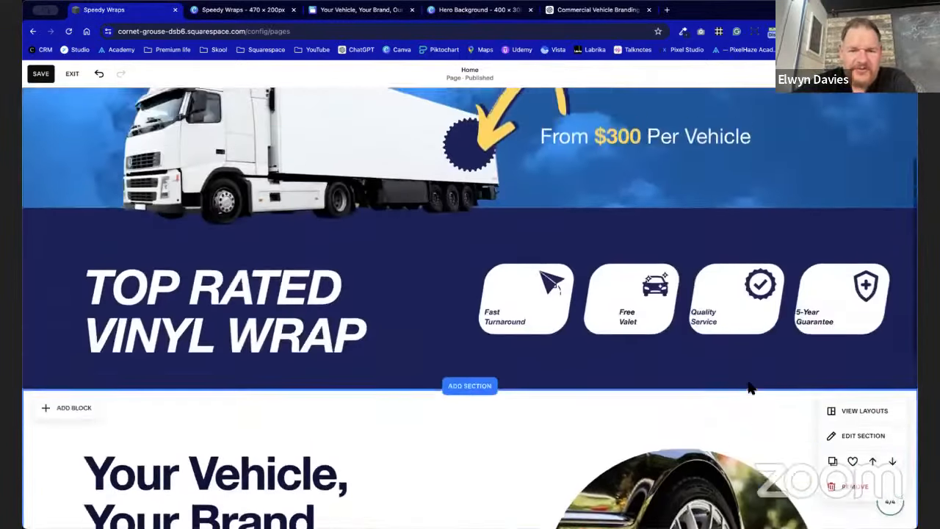
{"action": "left_click", "coordinate": [47, 76]}
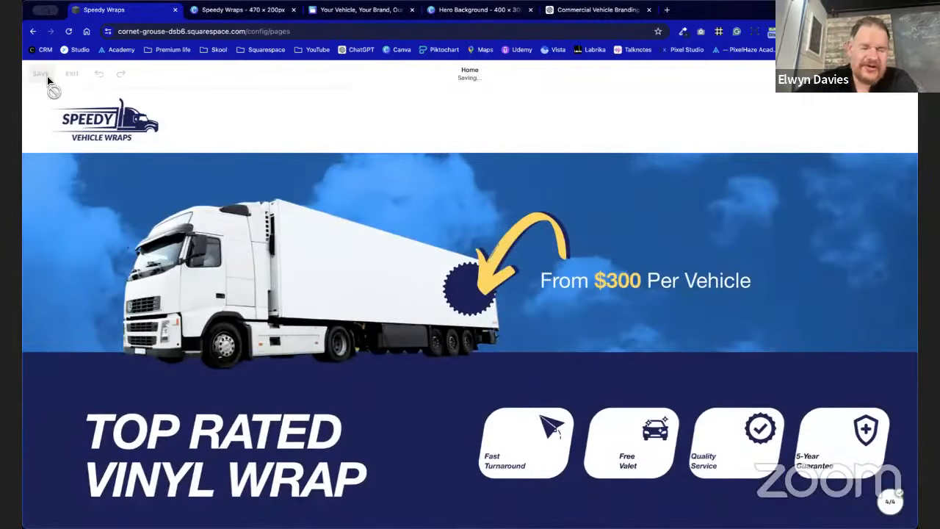